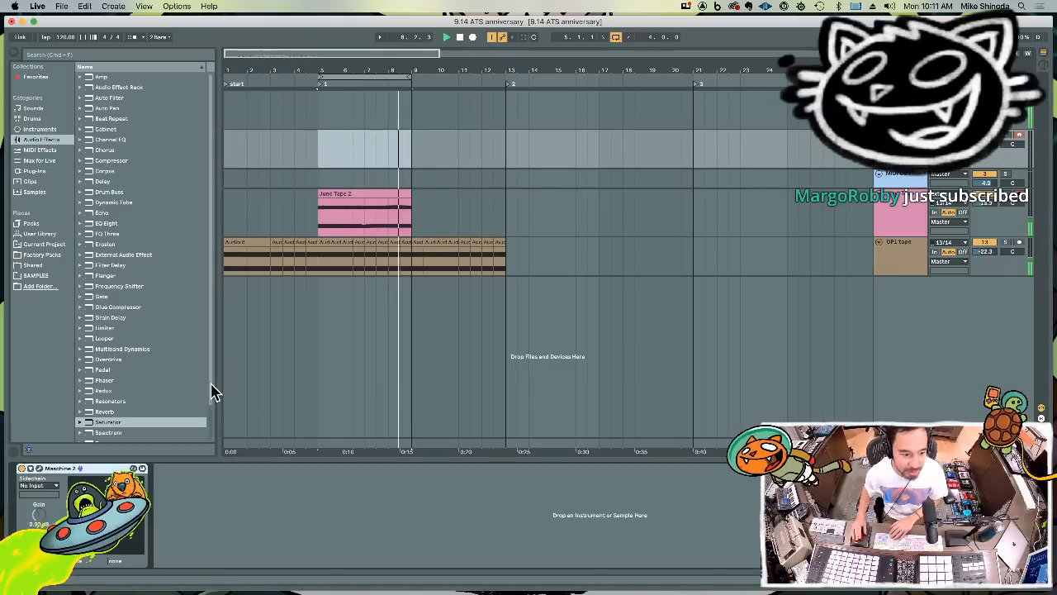
Open the Maschine 2 plug-in window, move it higher on screen, and preview clap samples from Clap Carbon in the District Xeo library
left_click(39, 469)
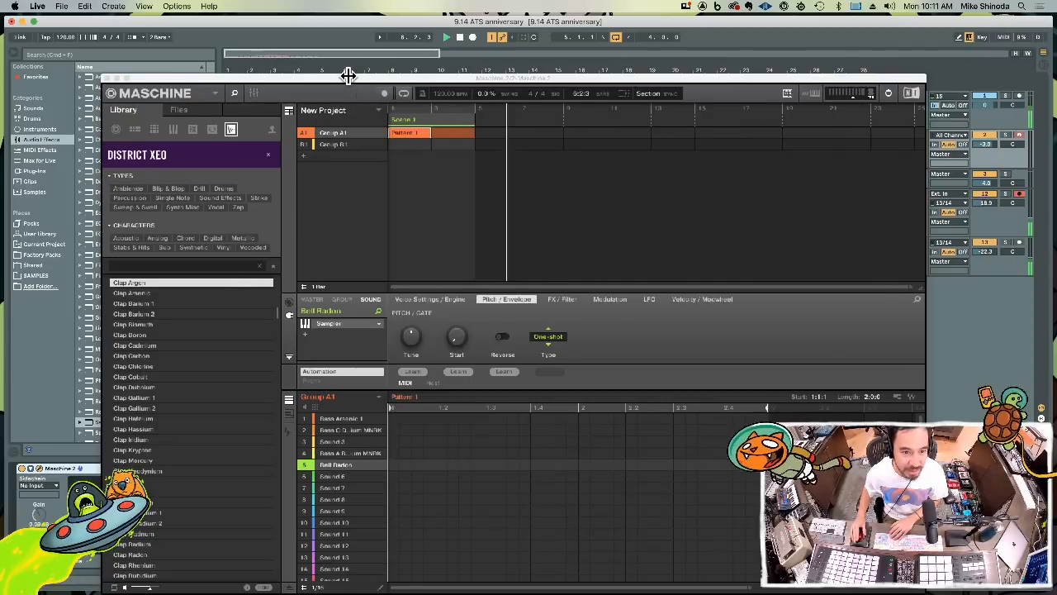
left_click_drag(348, 75, 366, 35)
left_click(152, 311)
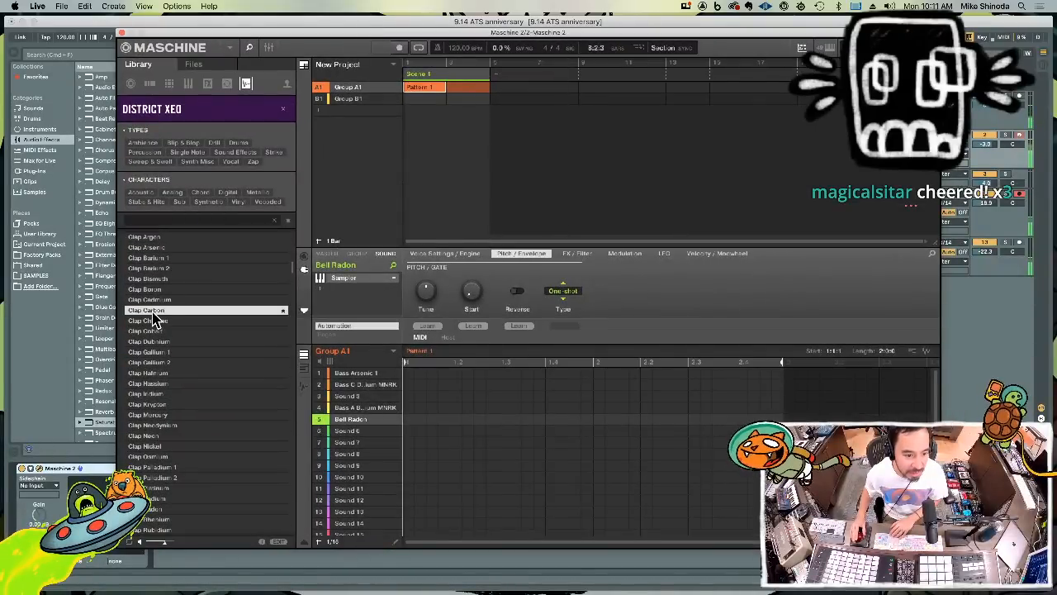
key("Down")
key("Down")
key("Down")
key("Down")
key("Down")
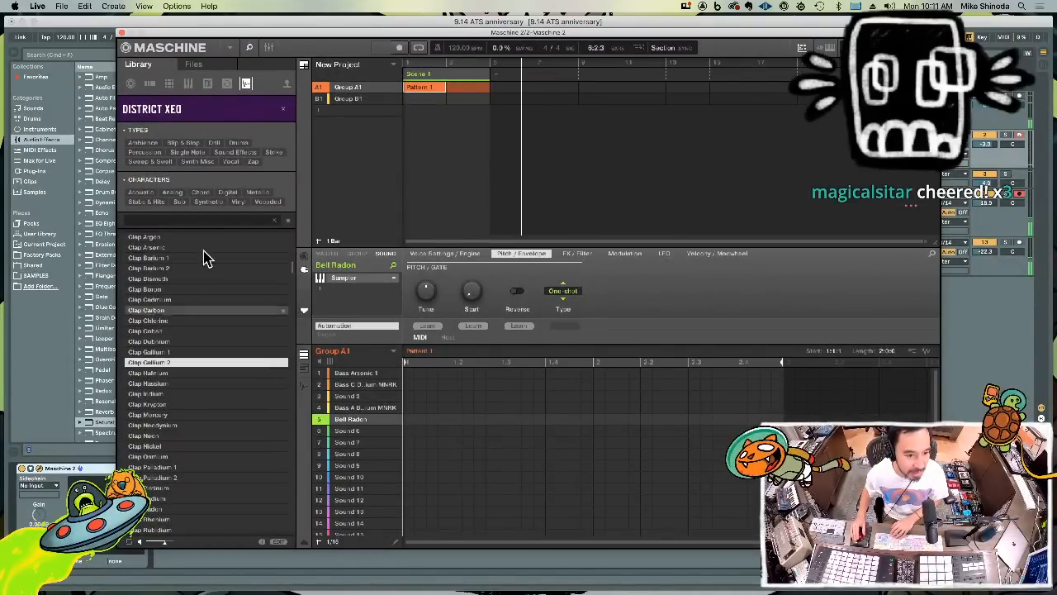
Filter the District Xeo samples to snare rimshot drums and load Rim Arsenic onto sound 5 of Group B1
left_click(236, 143)
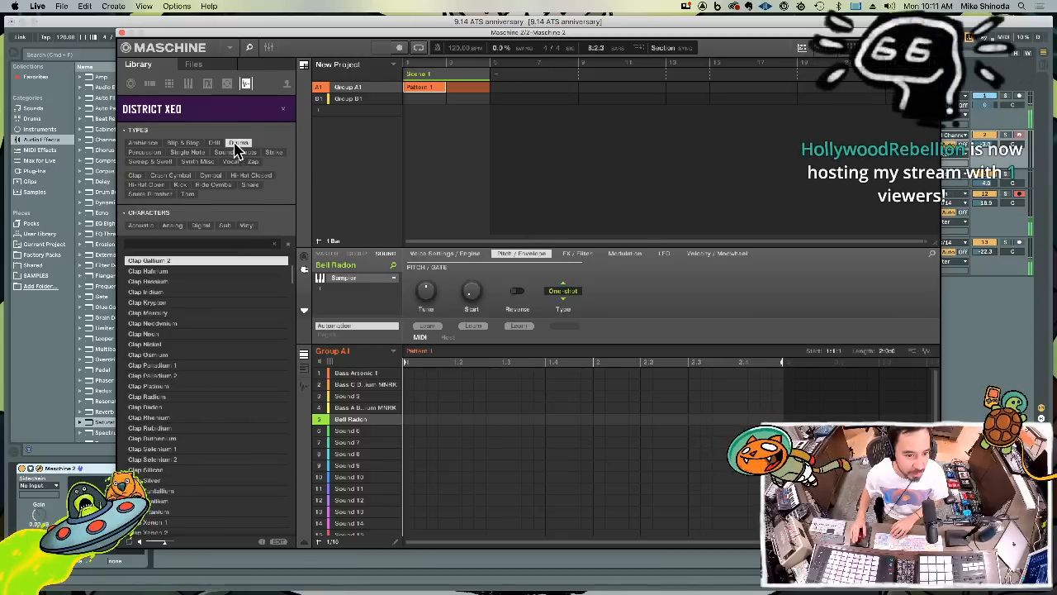
left_click(157, 194)
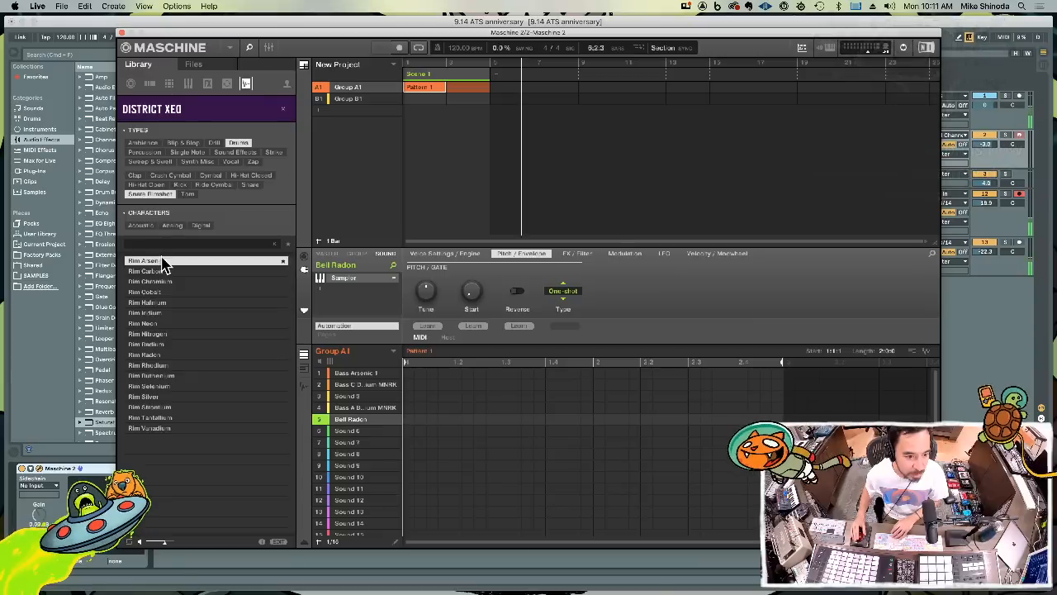
key("Down")
key("Up")
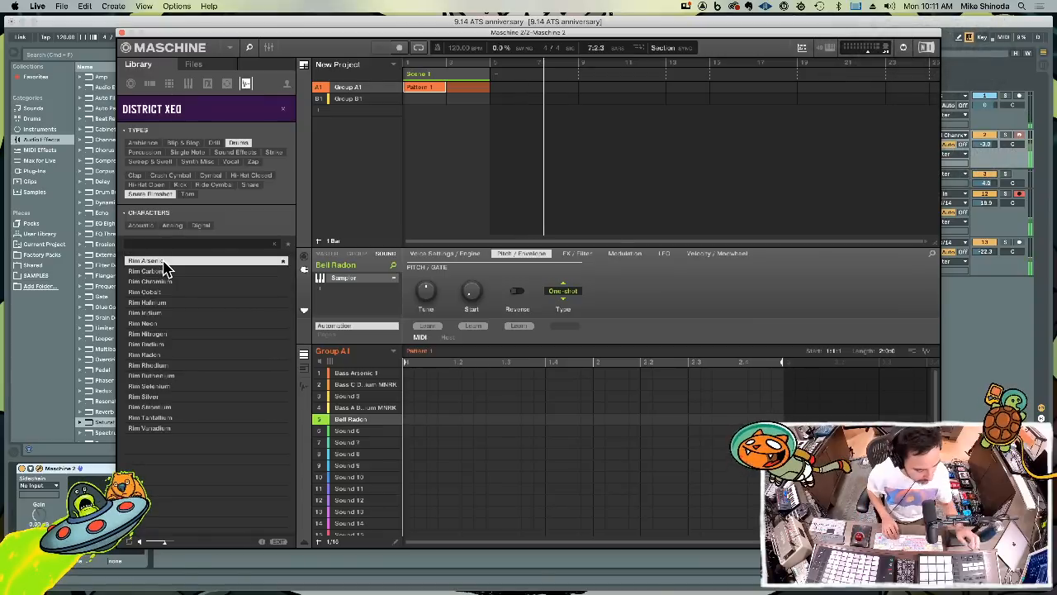
double_click(164, 261)
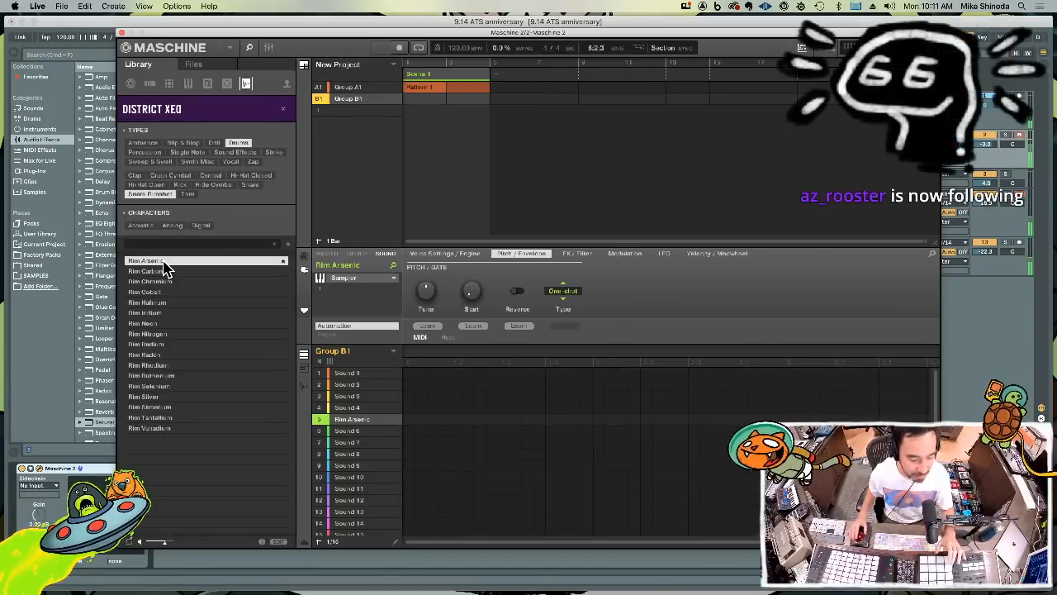
Preview the neighbouring rim samples and load Rim Cobalt onto sound 6 of Group B1
key("Down")
key("Down")
key("Down")
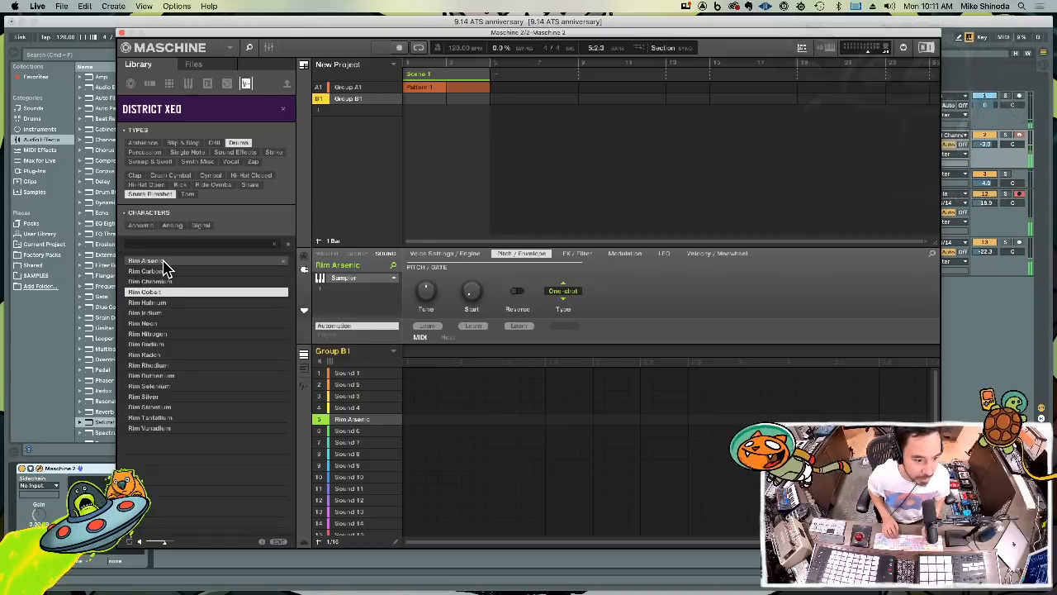
key("Up")
key("Down")
key("Down")
key("Up")
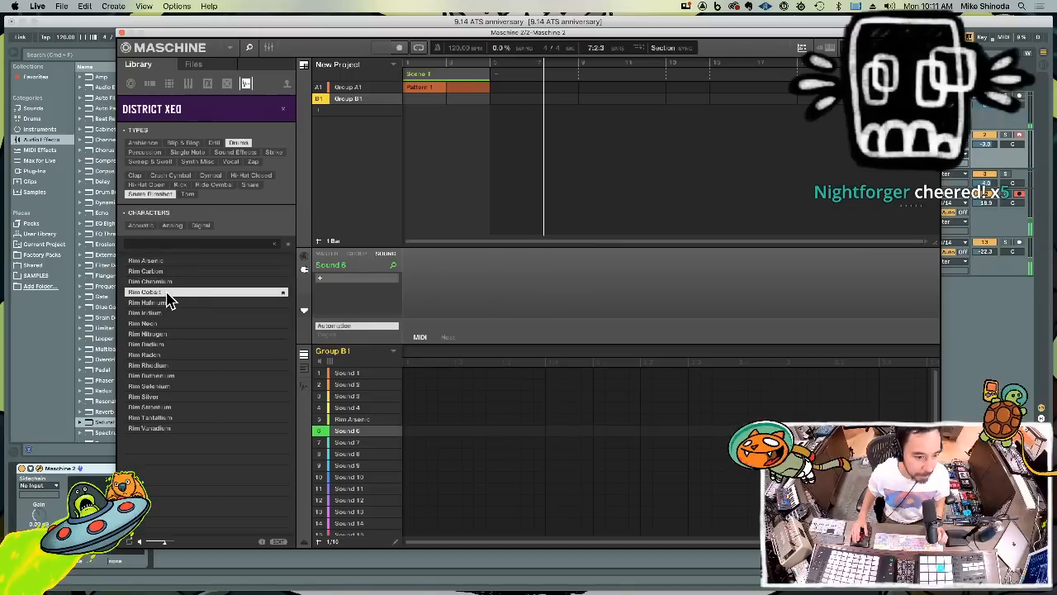
double_click(167, 296)
Preview the rim samples following Rim Cobalt and load Rim Neon onto sound 7 of Group B1
key("Down")
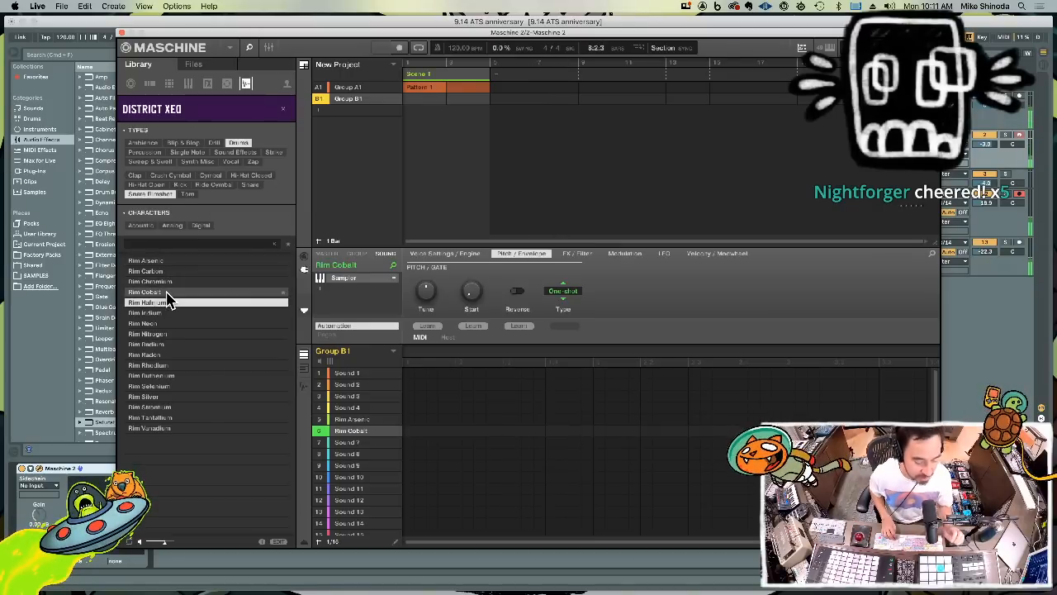
key("Down")
key("Down")
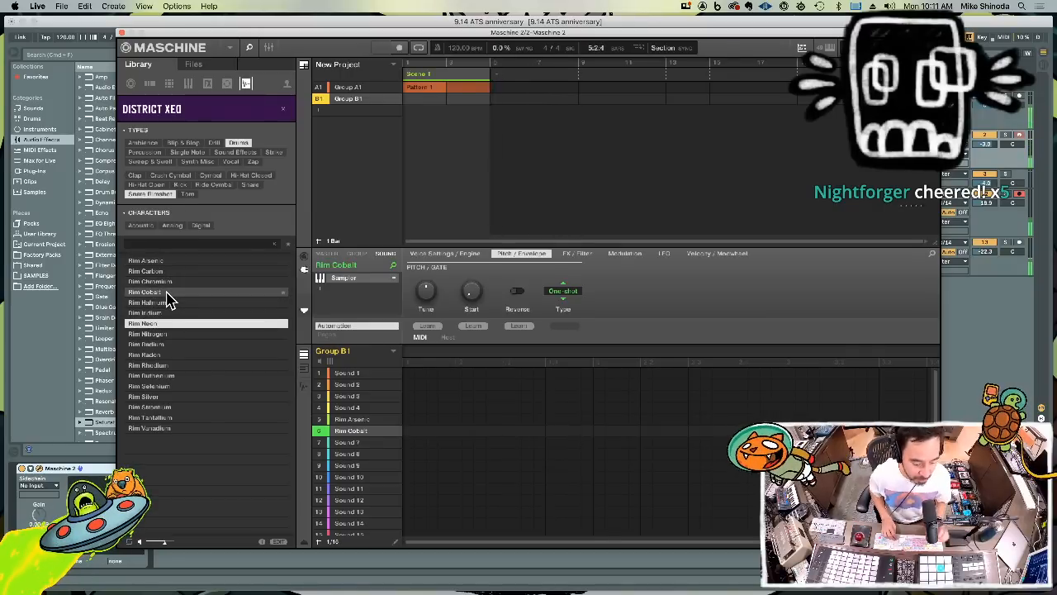
double_click(175, 324)
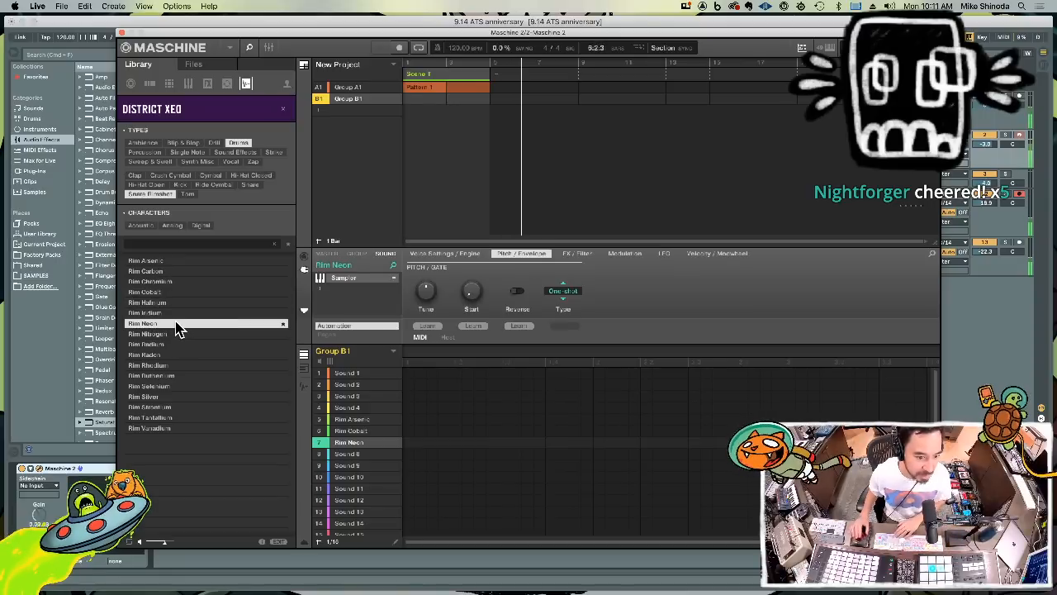
Preview the samples after Rim Neon and load Rim Nitrogen onto sound 8 of Group B1
key("Down")
key("Down")
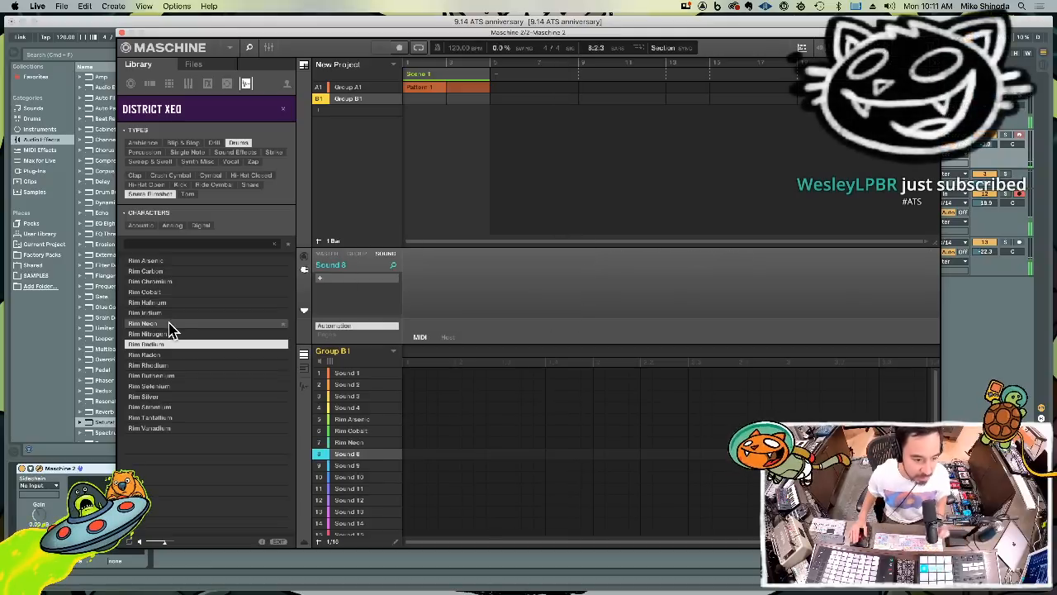
double_click(172, 335)
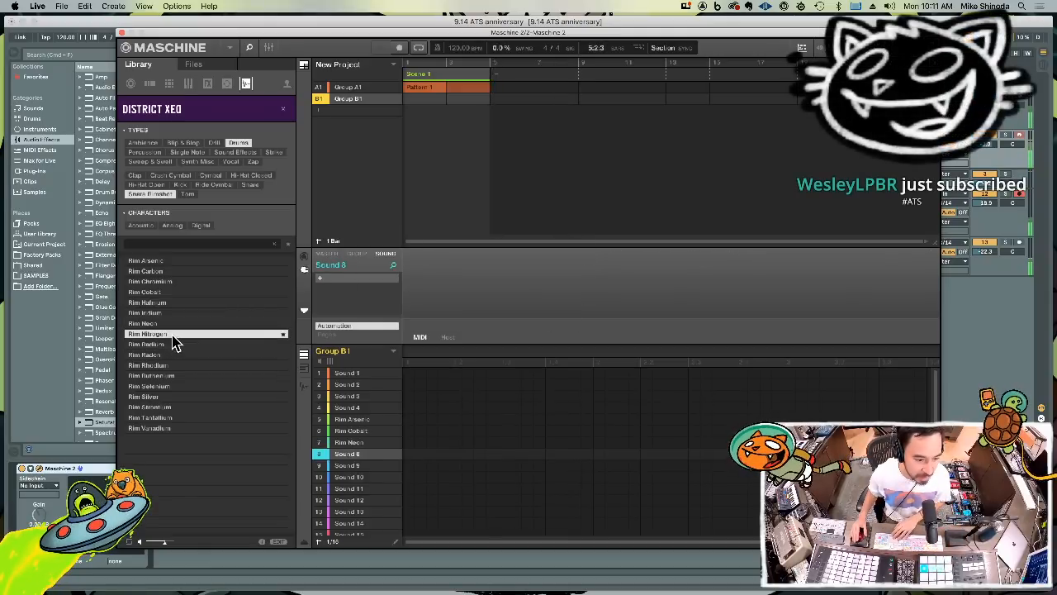
Preview the remaining rim samples after Rim Nitrogen through Rim Vanadium
key("Down")
key("Down")
key("Down")
key("Down")
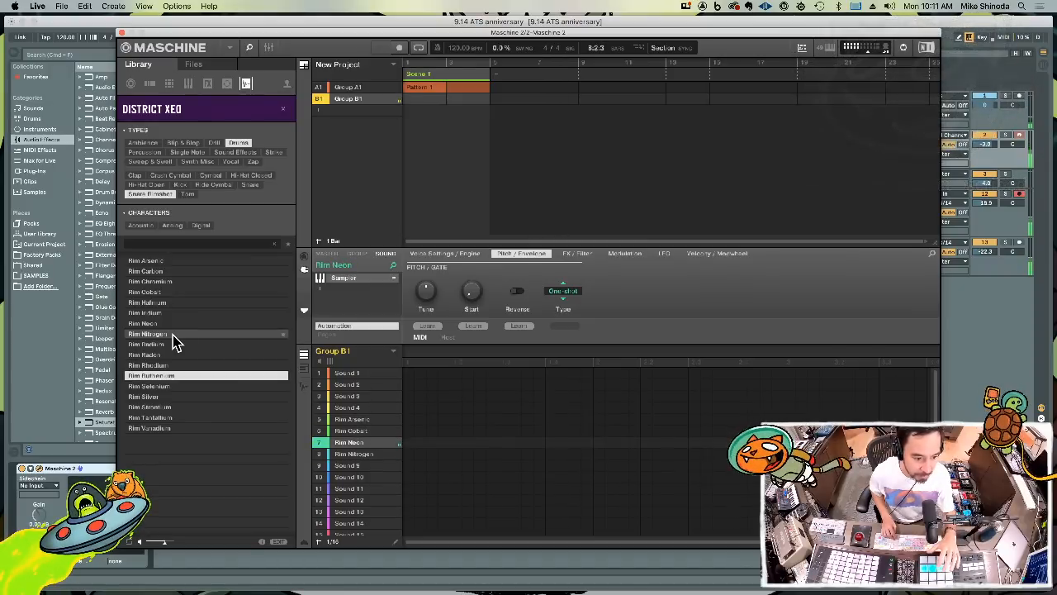
key("Down")
key("Down")
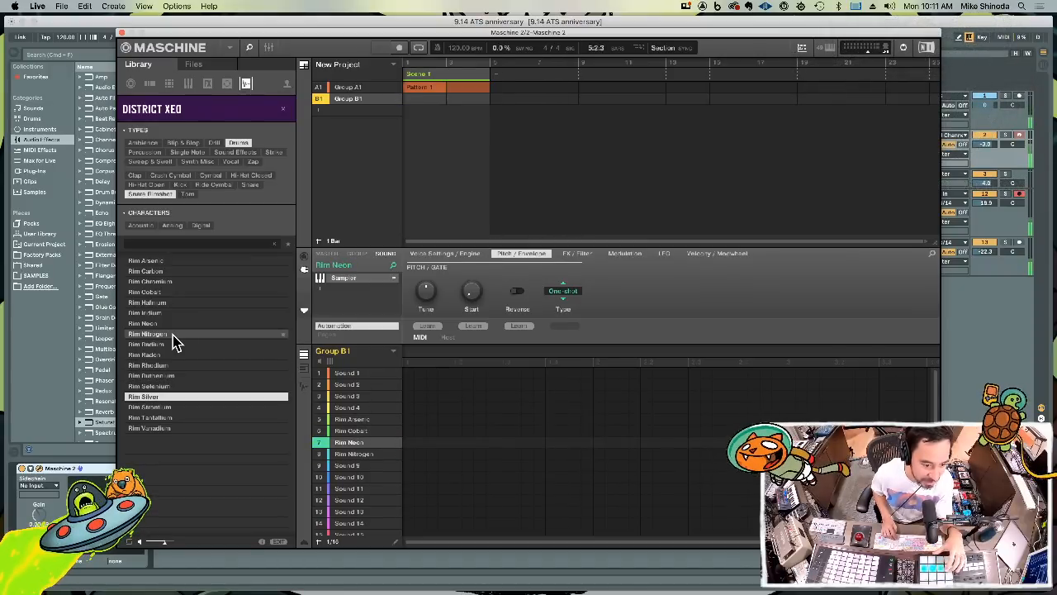
key("Down")
key("Down")
key("Up")
key("Up")
key("Up")
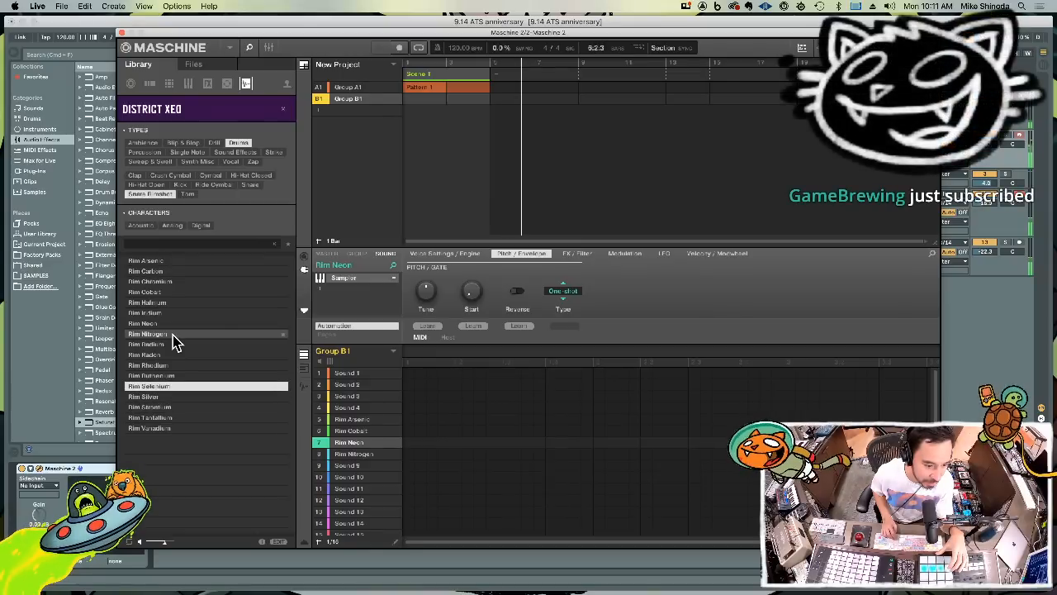
key("Down")
key("Down")
key("Down")
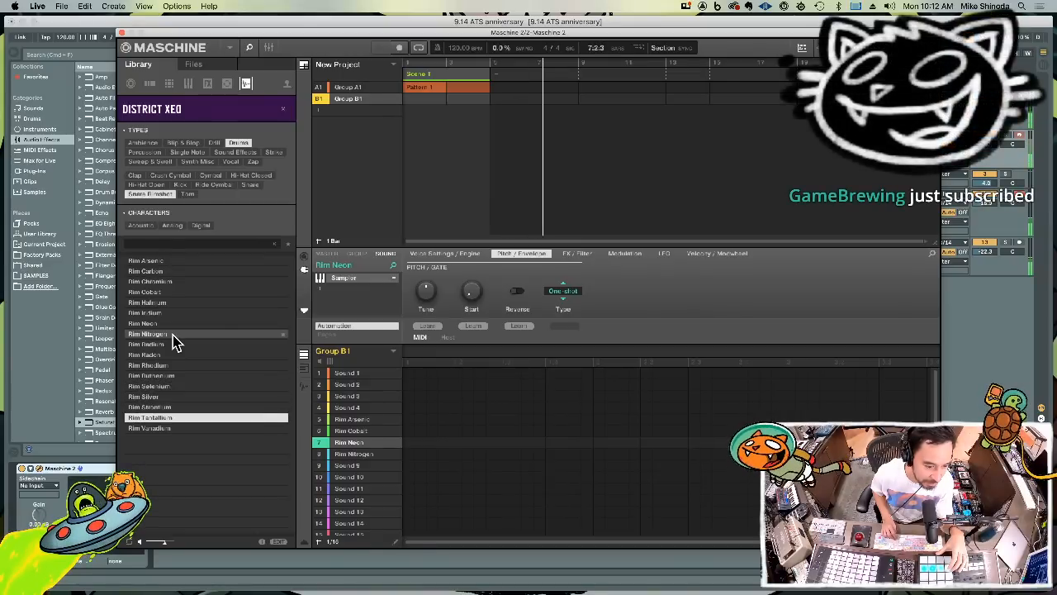
key("Down")
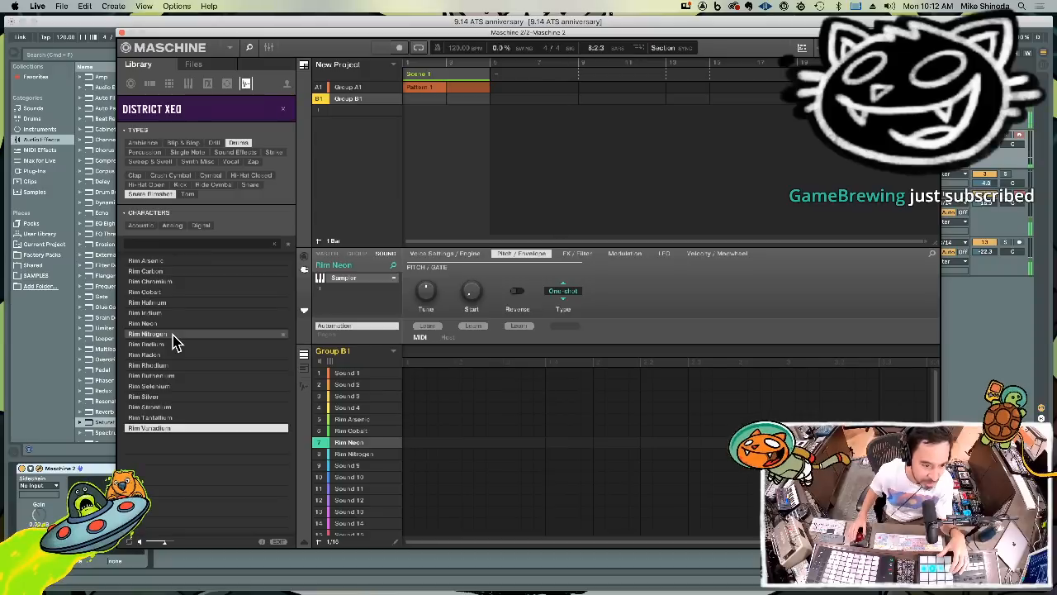
Filter the drum samples to kicks, preview the first ones, and load Kick Barium 2 onto sound 1 of Group B1
left_click(180, 185)
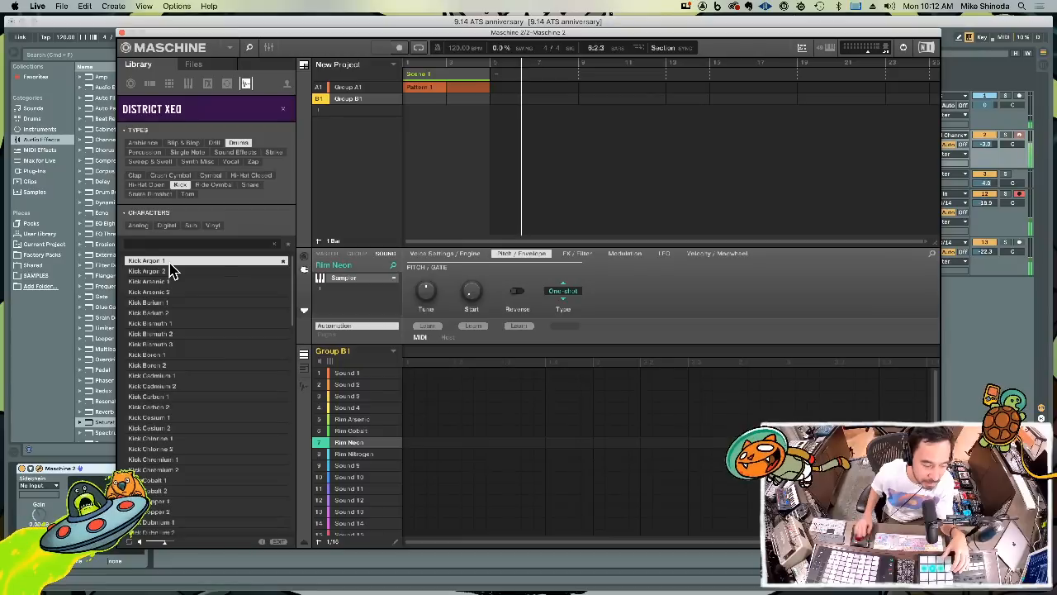
key("Down")
key("Down")
key("Down")
key("Down")
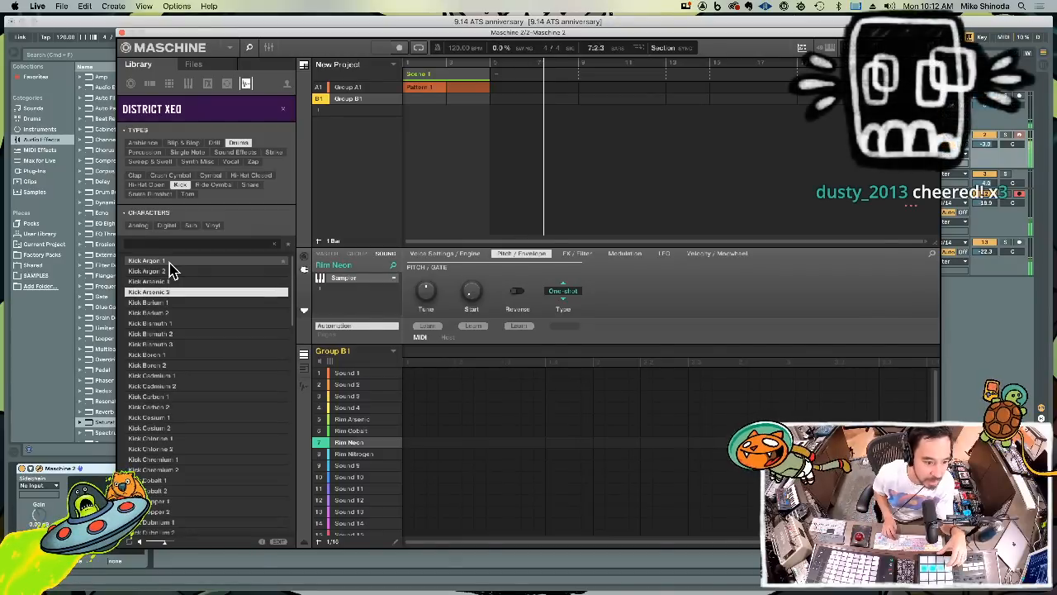
key("Down")
key("Down")
key("Up")
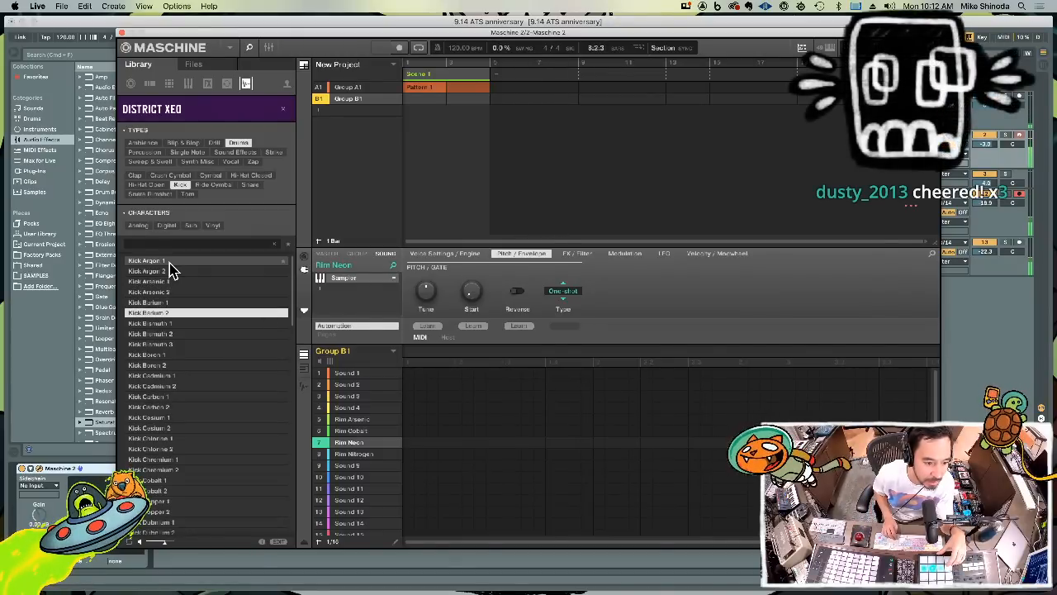
key("Down")
key("Up")
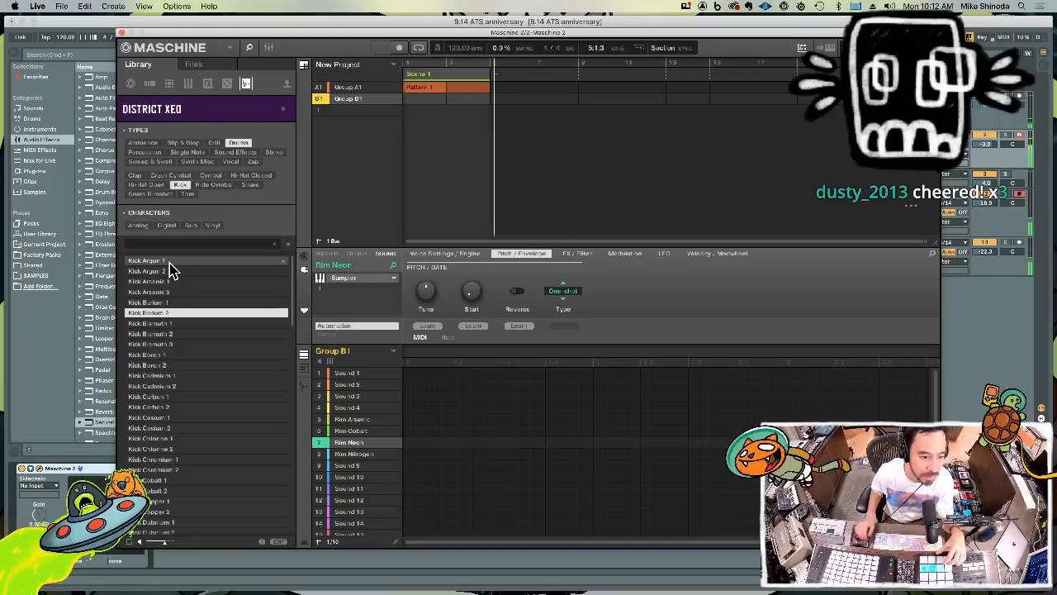
double_click(164, 312)
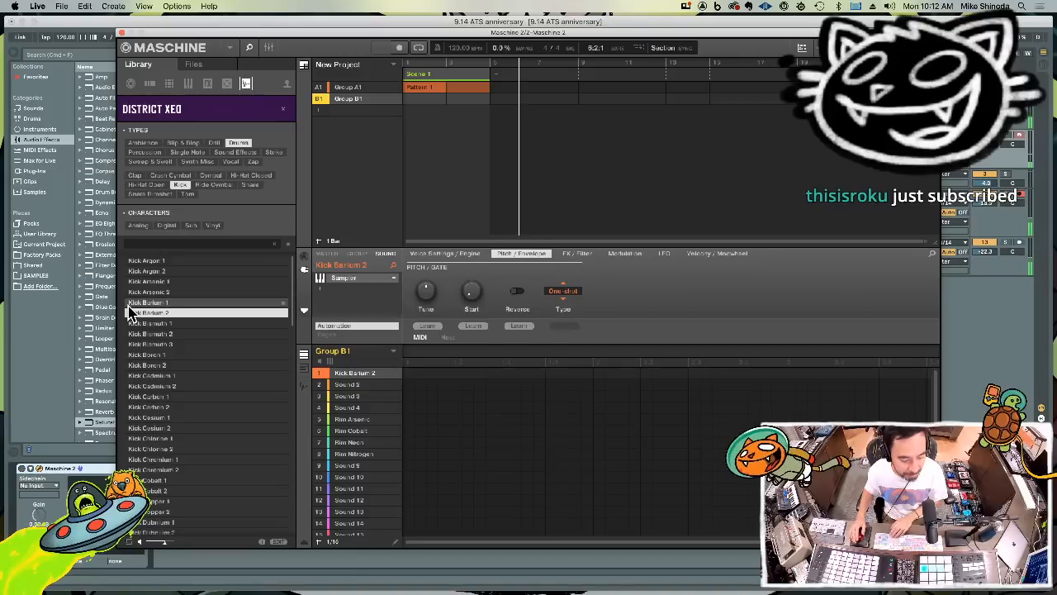
Preview the kick samples after Kick Barium 2 and load Kick Chlorine 1 onto sound 2 of Group B1
key("Down")
key("Down")
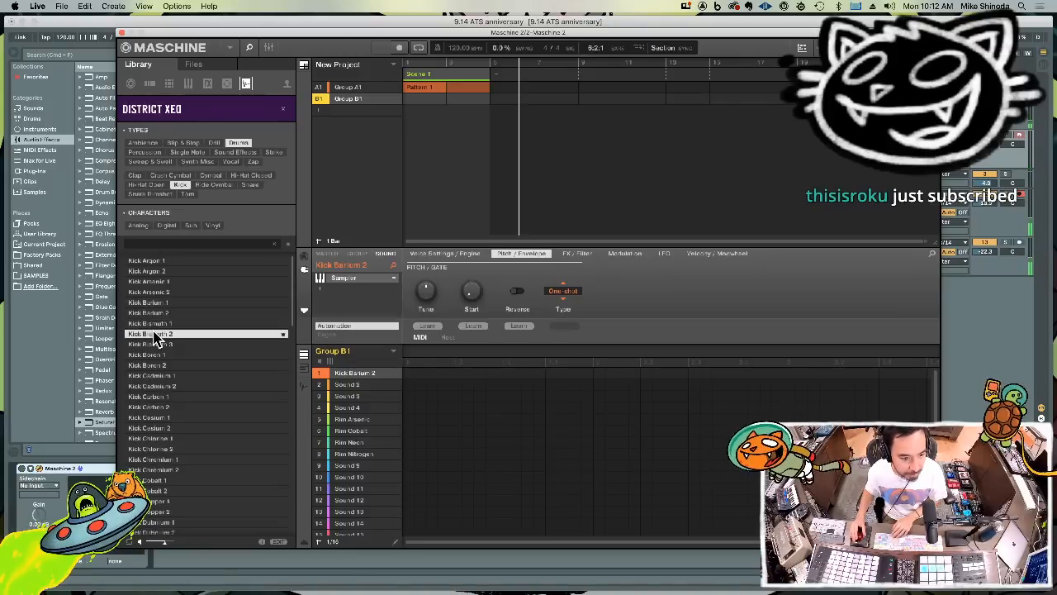
left_click(155, 345)
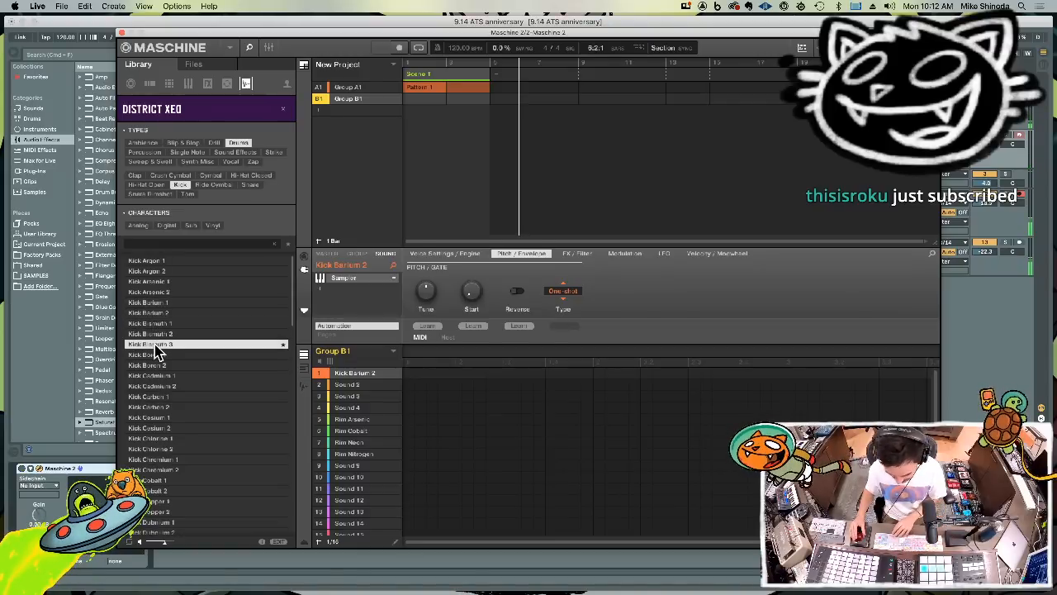
left_click(154, 355)
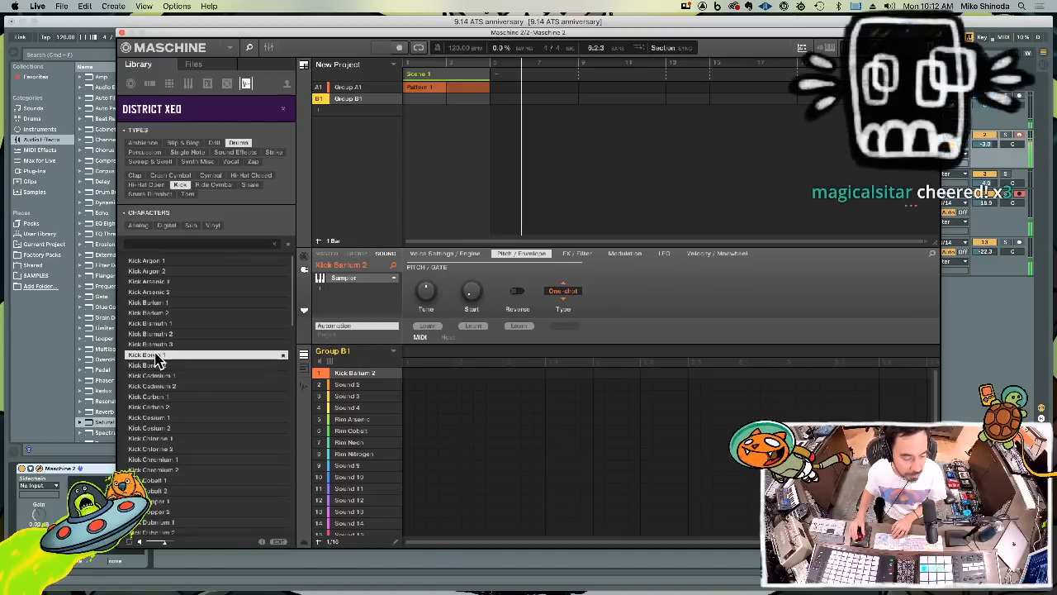
left_click(155, 364)
left_click(156, 374)
left_click(158, 385)
left_click(169, 395)
left_click(174, 408)
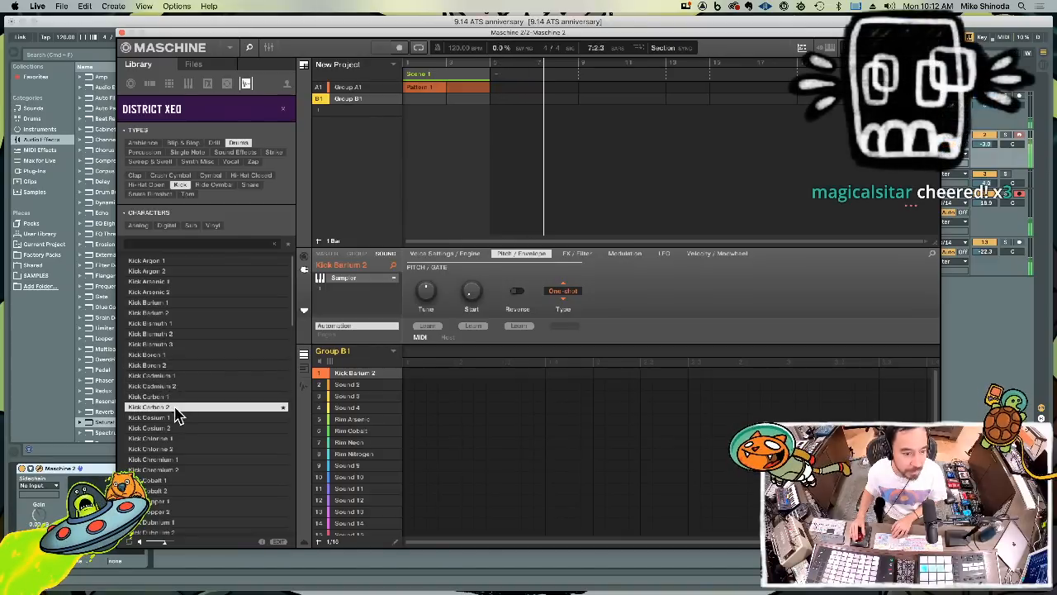
left_click(173, 417)
left_click(174, 428)
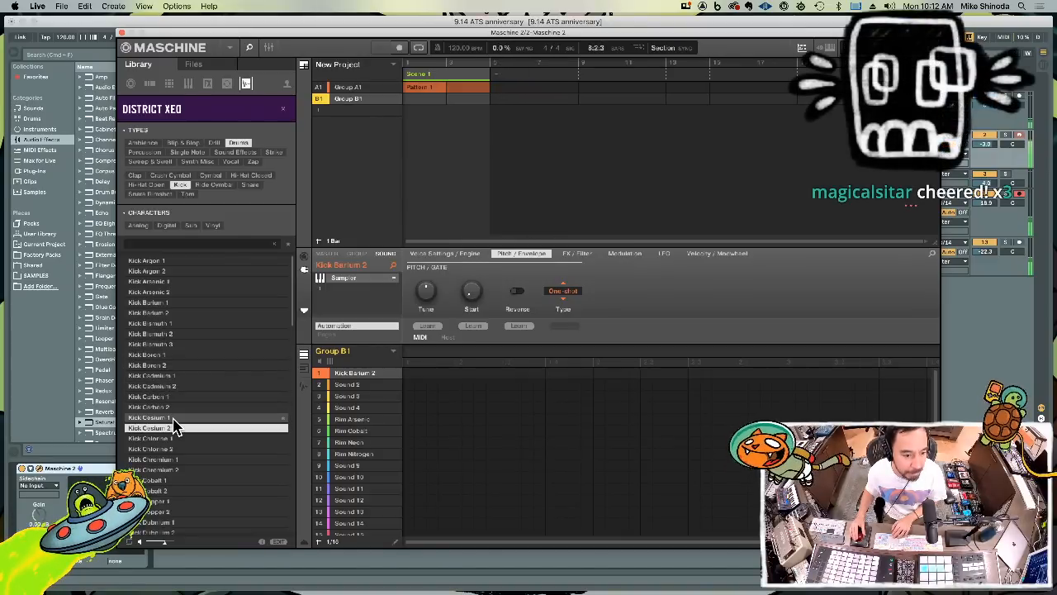
left_click(177, 438)
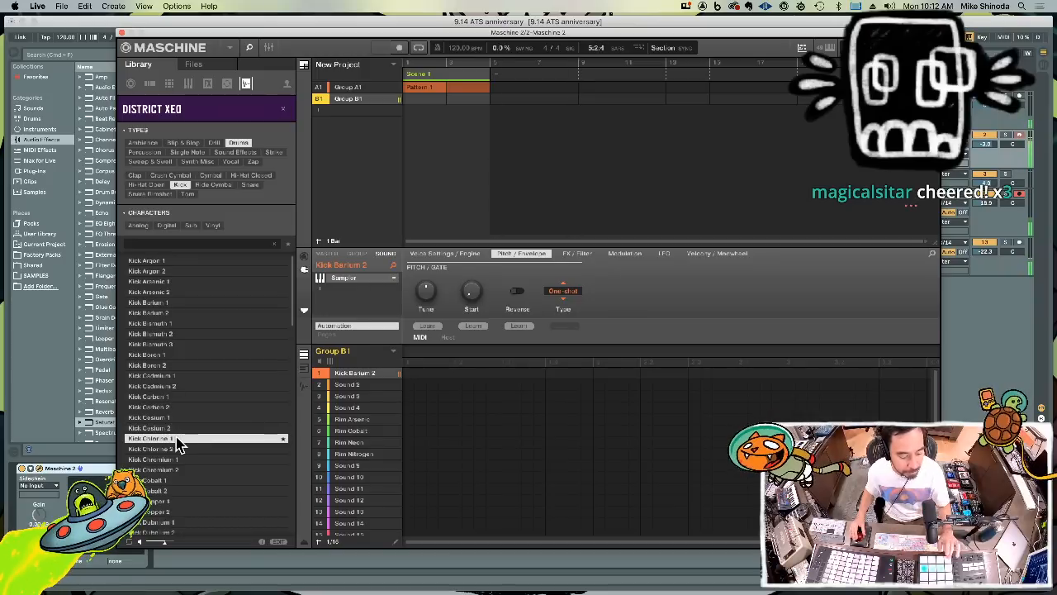
left_click(177, 440)
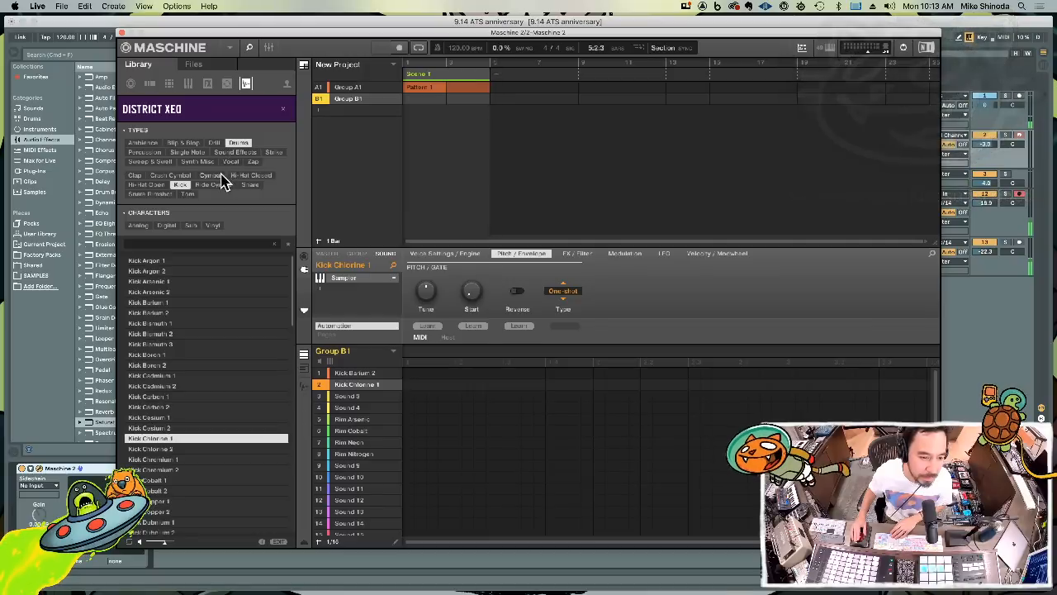
Filter the District Xeo samples to shakers in the Percussion type and preview Shaker Boron
left_click(150, 153)
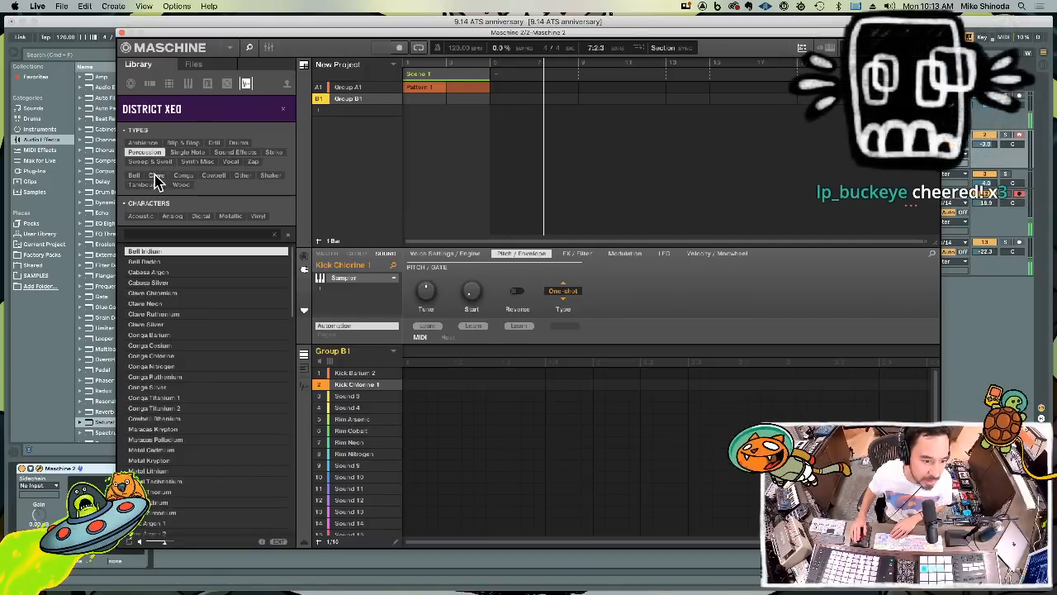
left_click(270, 176)
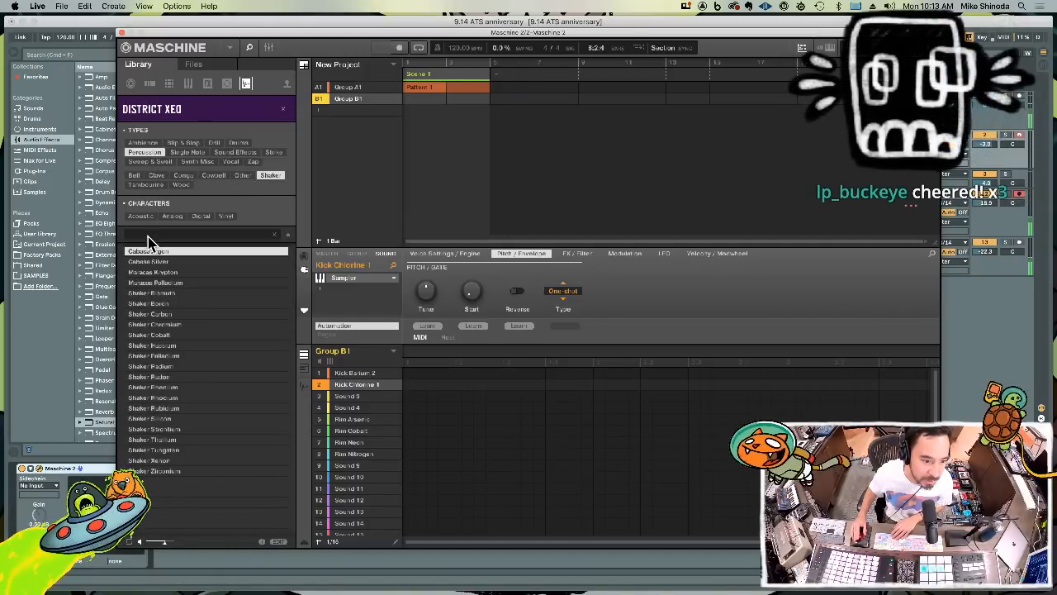
left_click(169, 304)
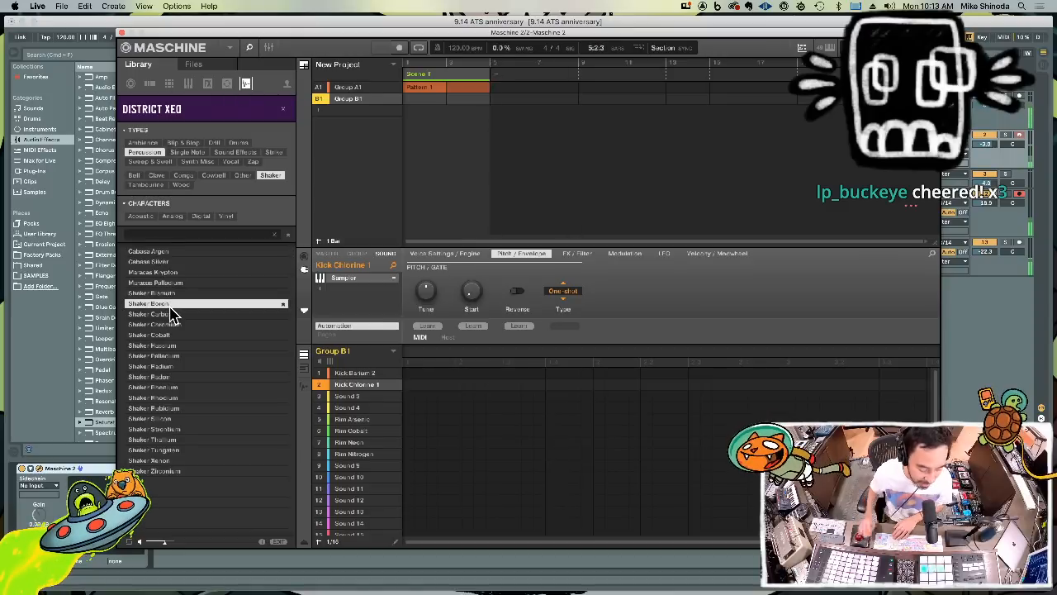
Preview the samples around Shaker Boron and load Maracas Palladium onto sound 9 of Group B1
key("Down")
key("Up")
key("Up")
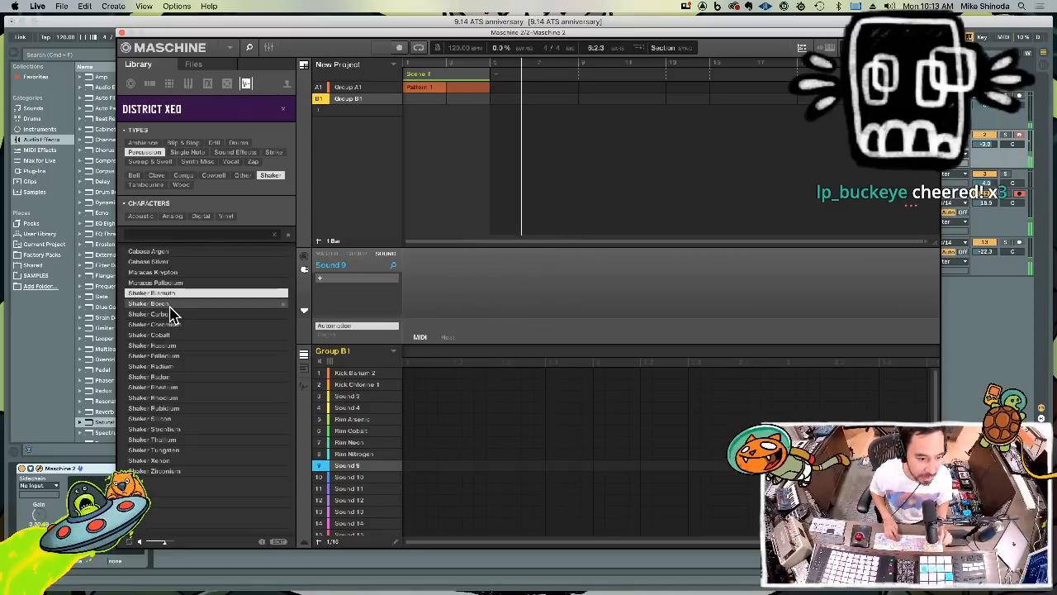
key("Up")
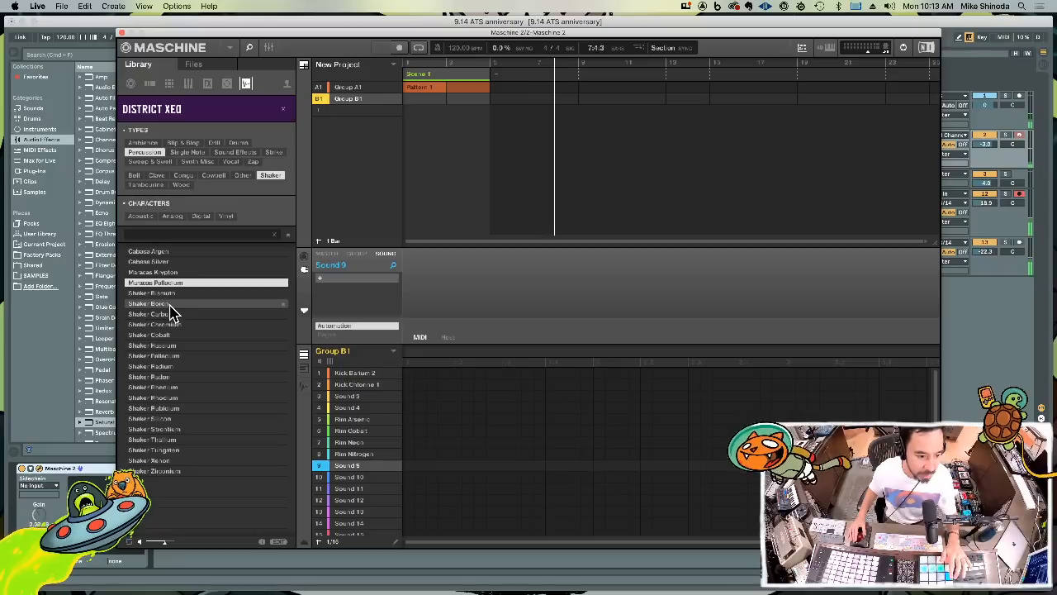
double_click(173, 283)
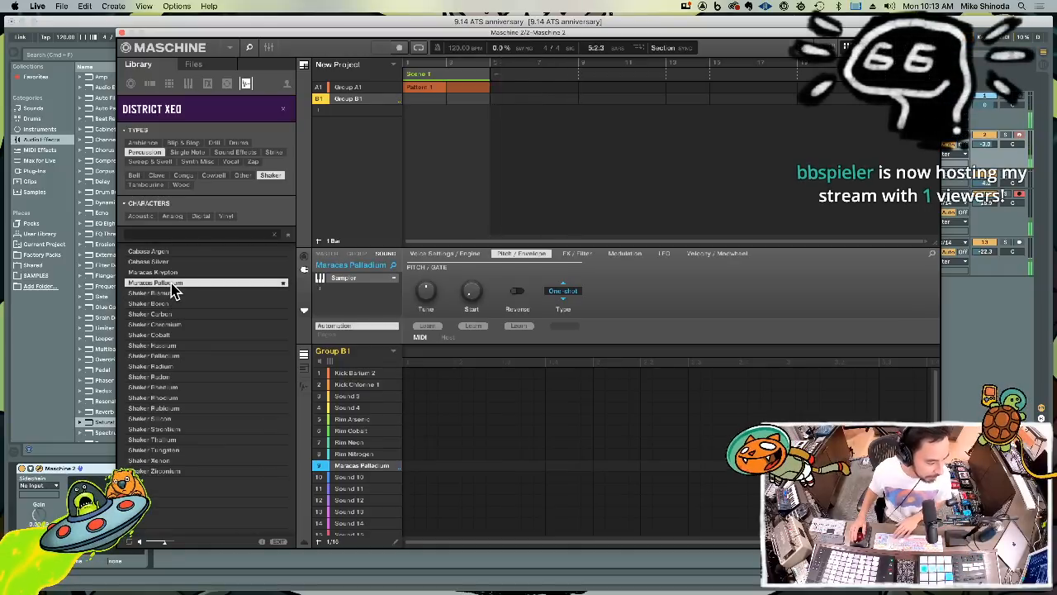
Preview the shaker samples from Shaker Bismuth through Shaker Palladium, and return to the Ableton Live arrangement
key("Down")
key("Down")
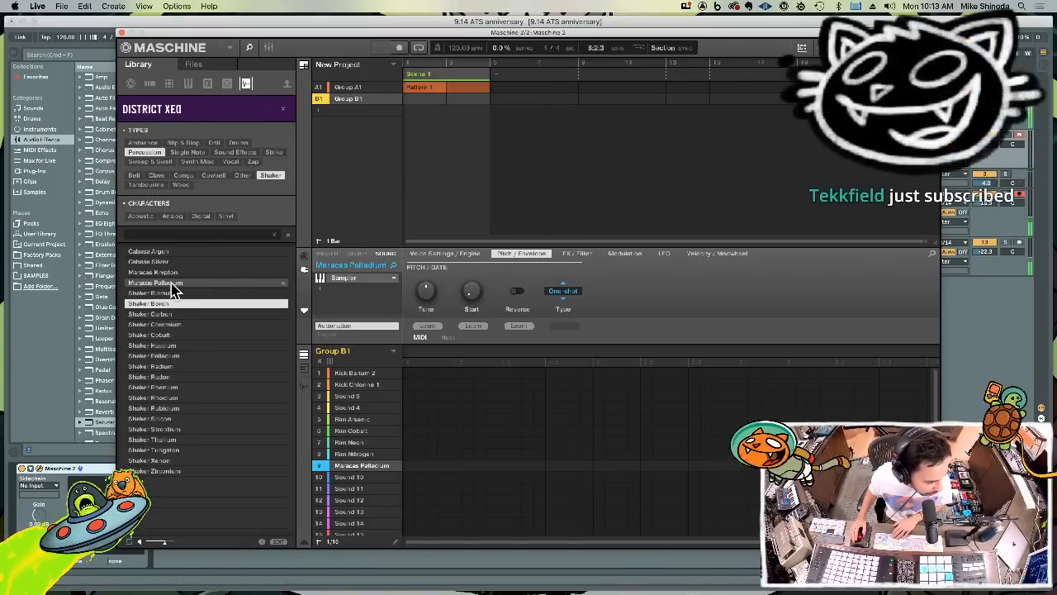
key("Down")
key("Down")
key("Down")
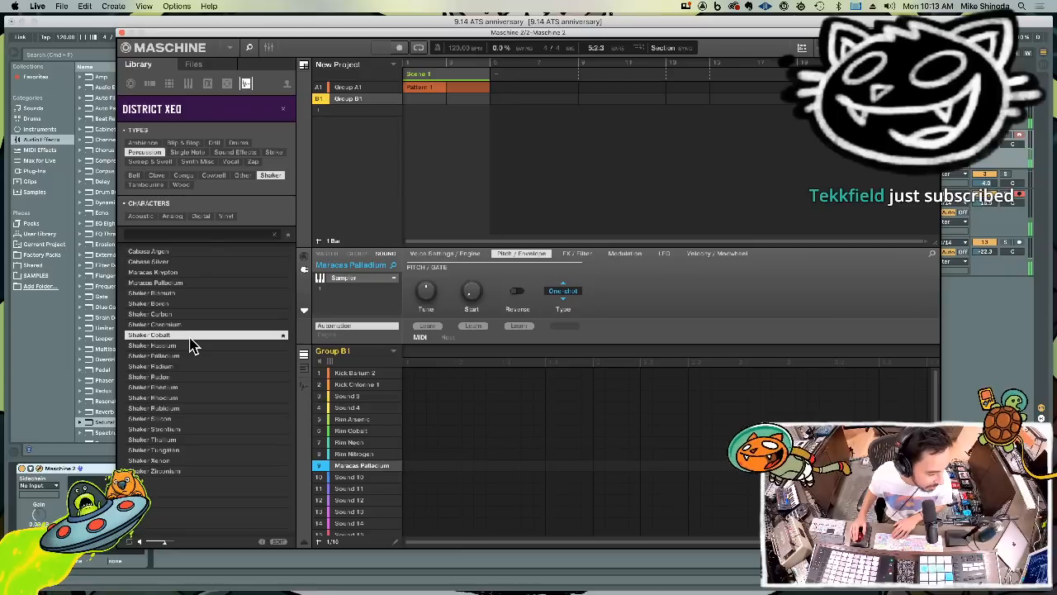
key("Down")
key("Down")
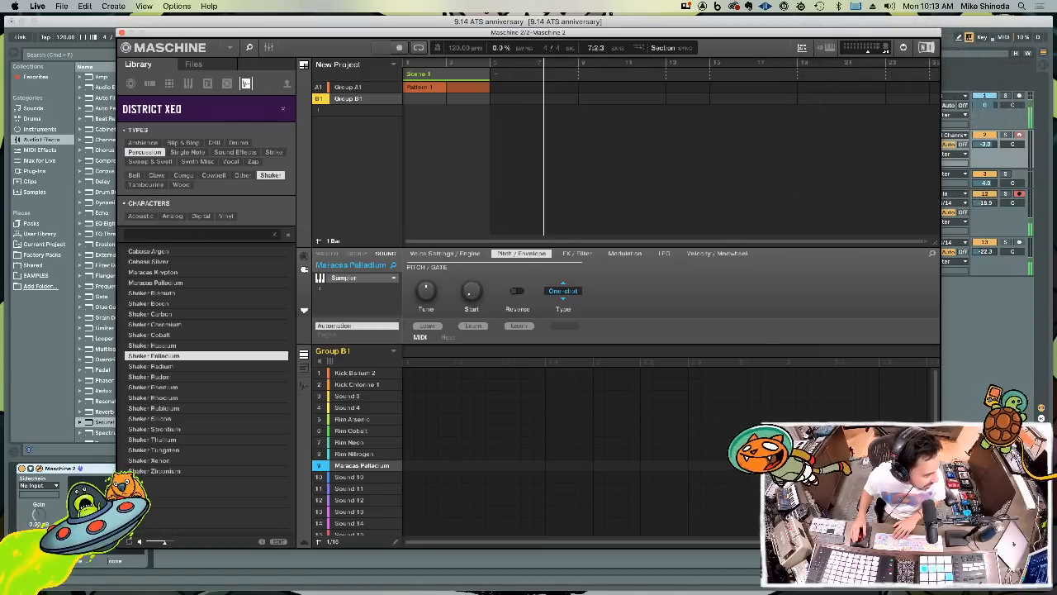
key("super+Tab")
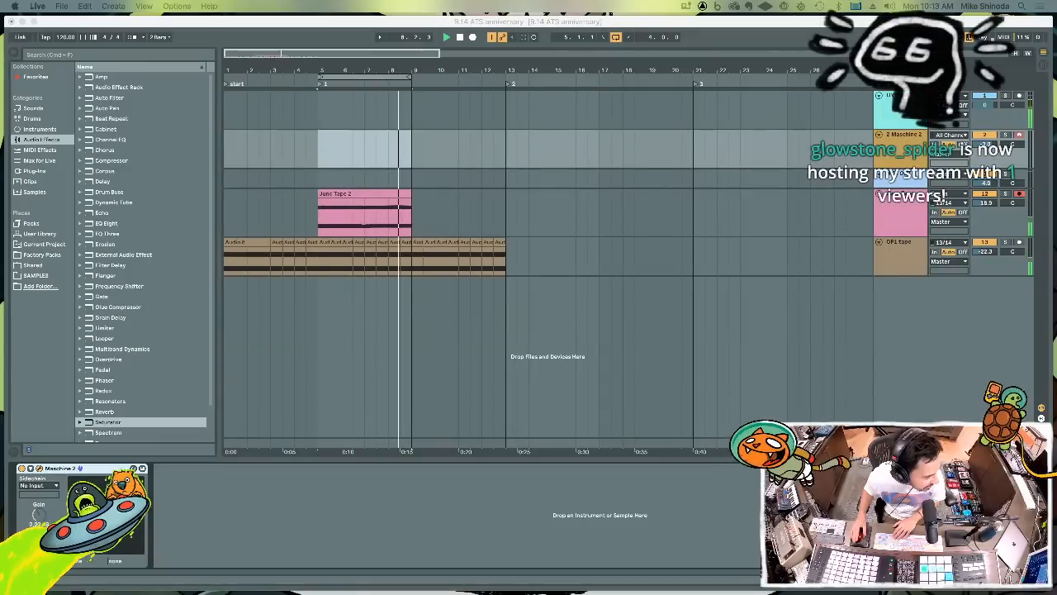
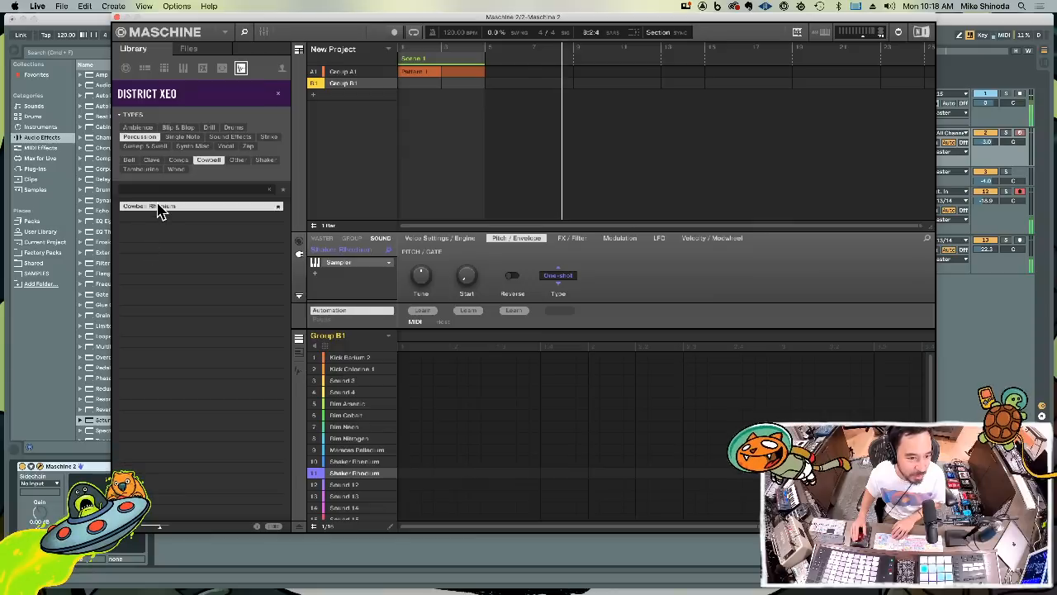
Load Cowbell Rhenium onto sound 12 and Wood Neodymium onto sound 13 of Group B1
double_click(159, 206)
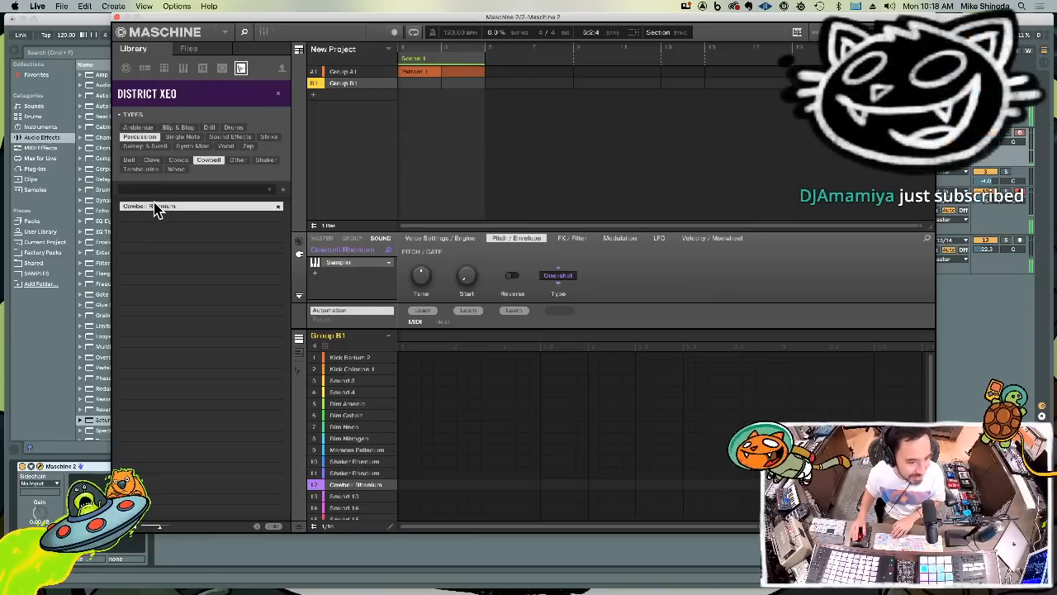
left_click(175, 170)
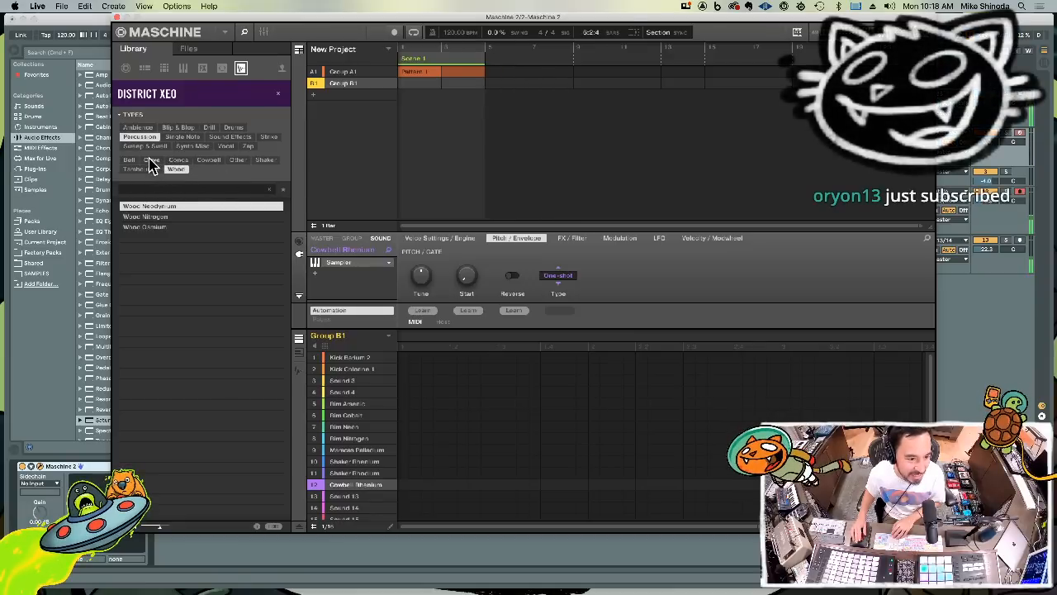
double_click(168, 206)
Preview the District Xeo clave samples and then the bell samples down to Bell Radon
left_click(153, 161)
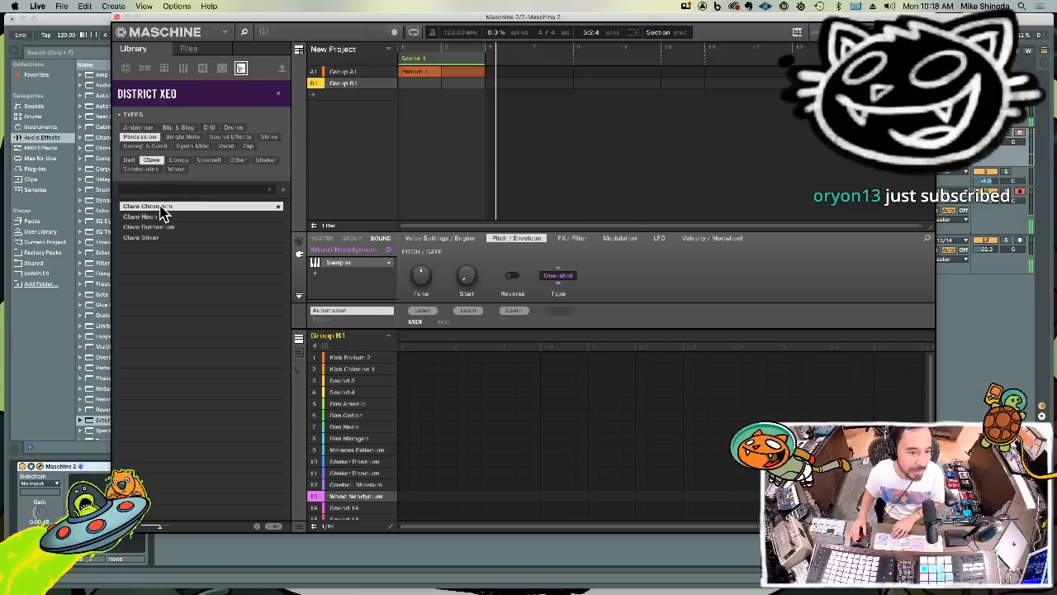
key("Down")
key("Down")
key("Down")
key("Up")
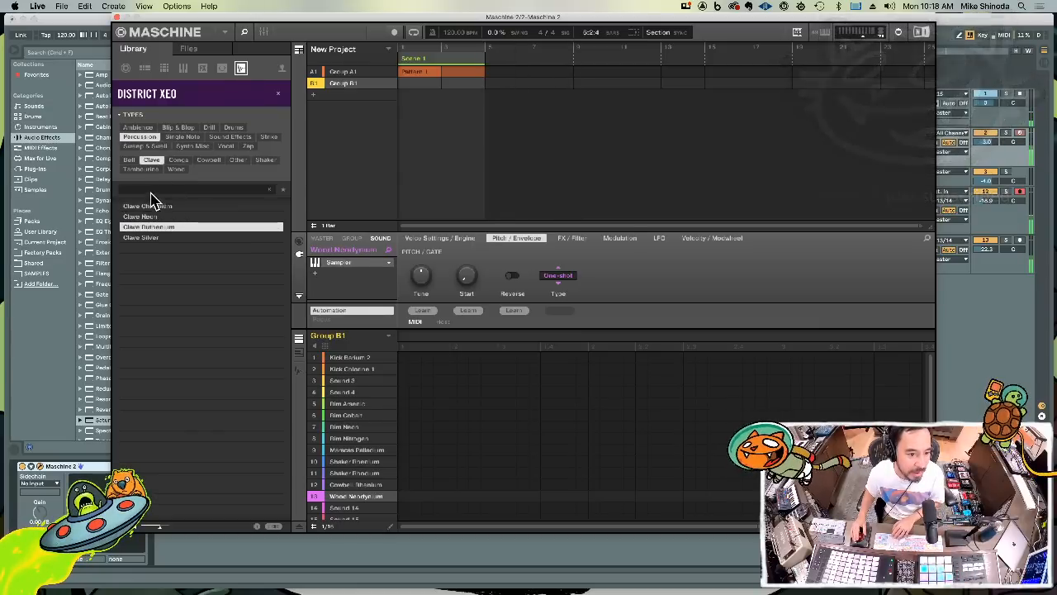
left_click(128, 161)
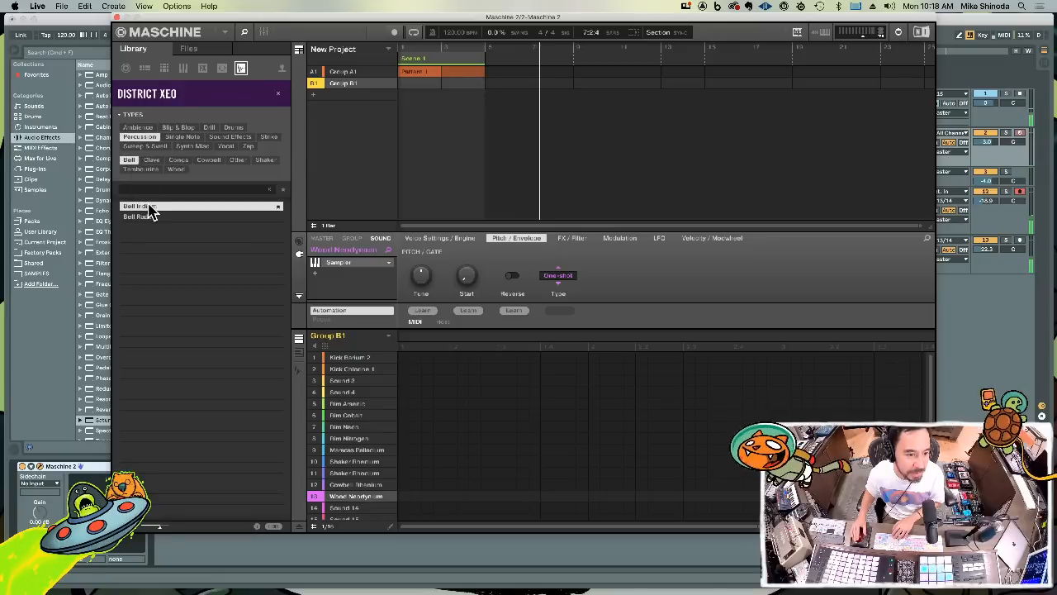
key("Down")
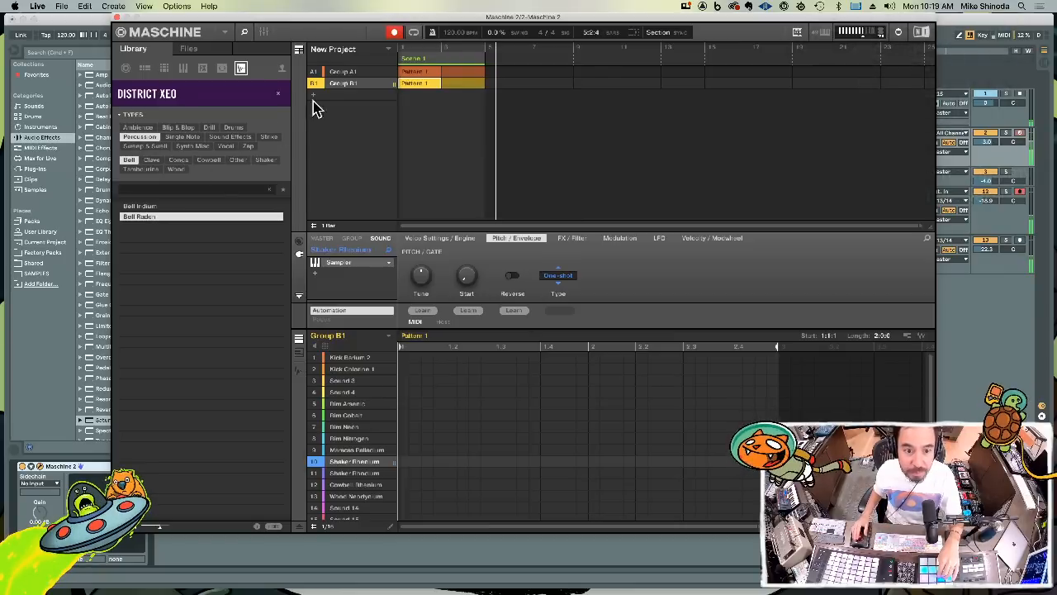
Enable looped playback of the scene and fit the full four-bar Group B1 pattern into the editor
left_click(413, 33)
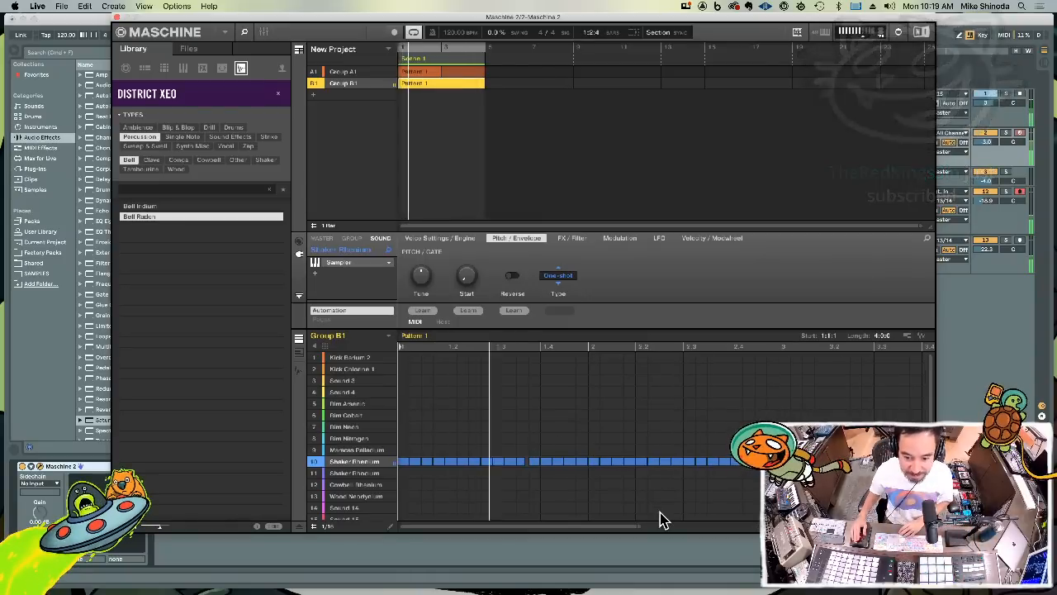
left_click_drag(638, 526, 868, 525)
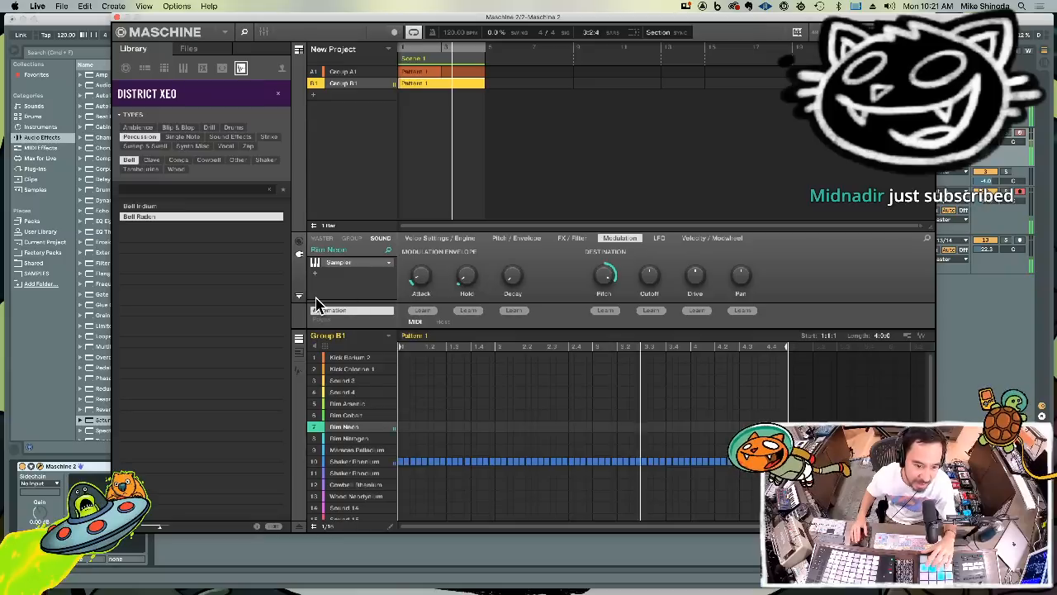
Try the Native Instruments Raum reverb as an effect on Rim Neon and inspect its plug-in interface
left_click(314, 272)
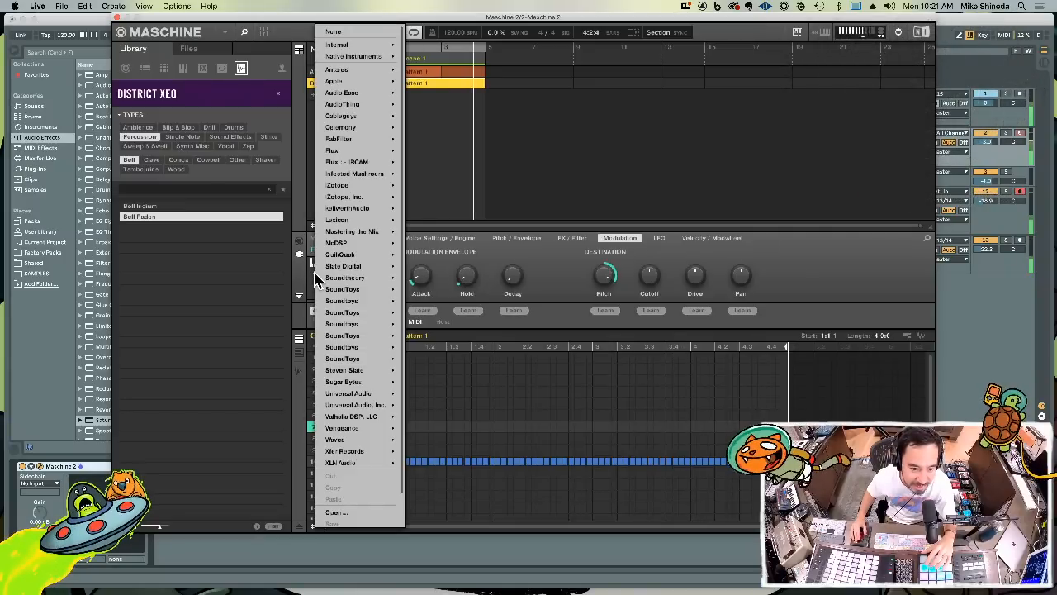
mouse_move(356, 45)
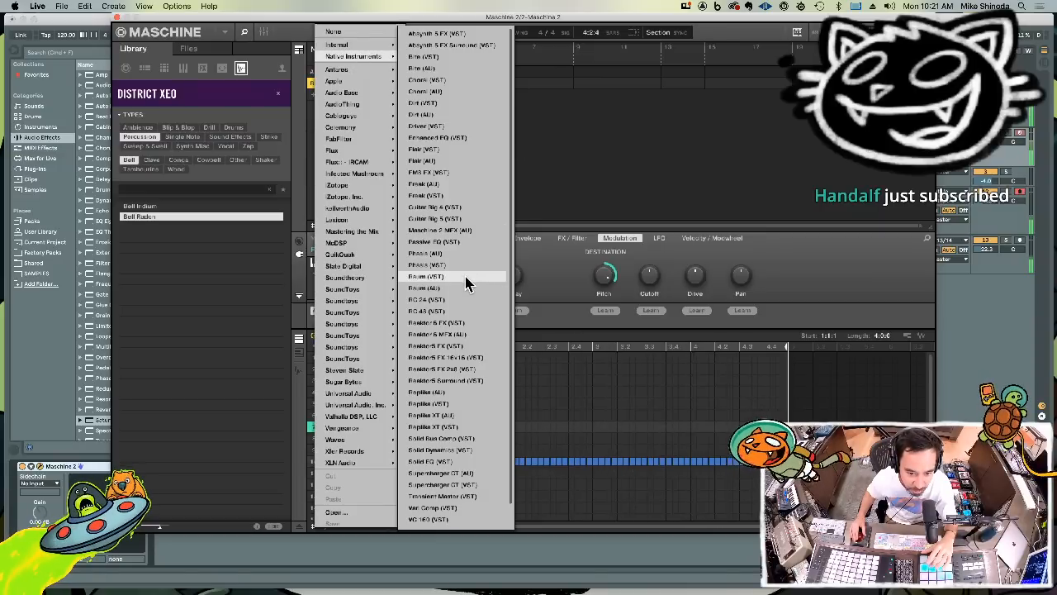
left_click(467, 284)
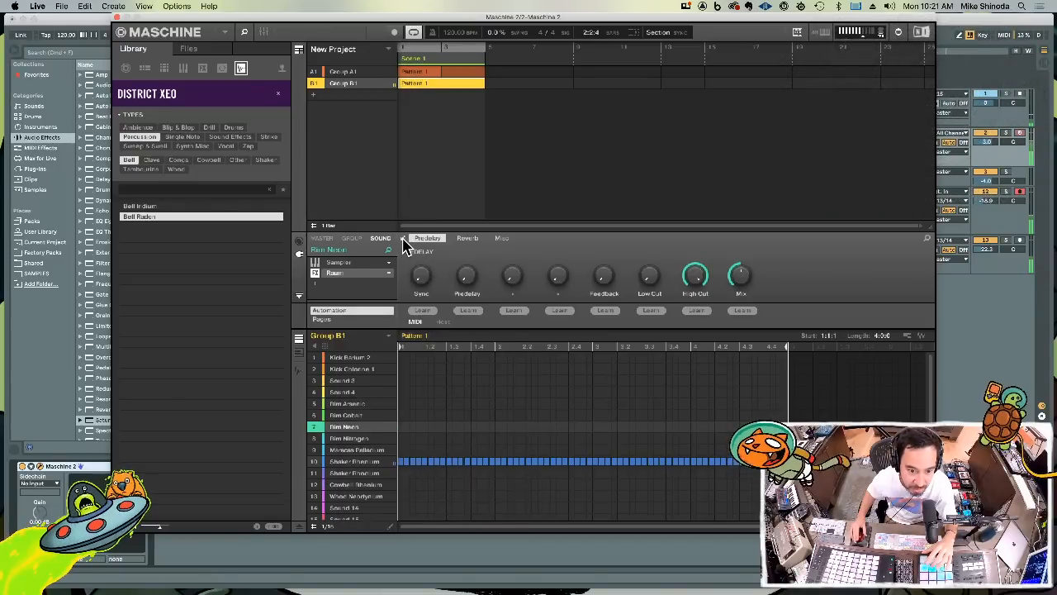
left_click(403, 239)
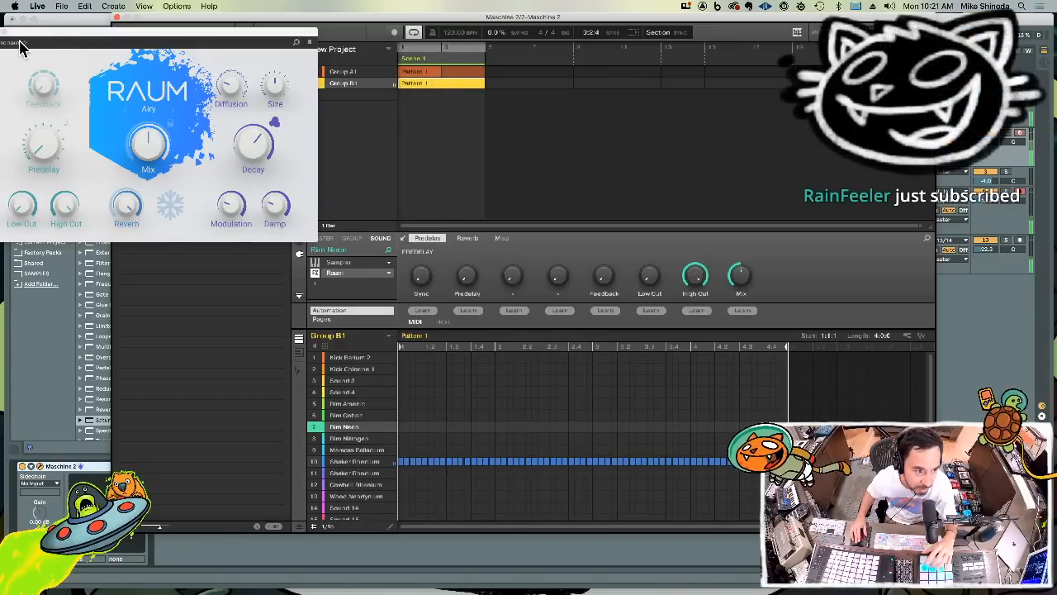
left_click_drag(28, 42, 70, 40)
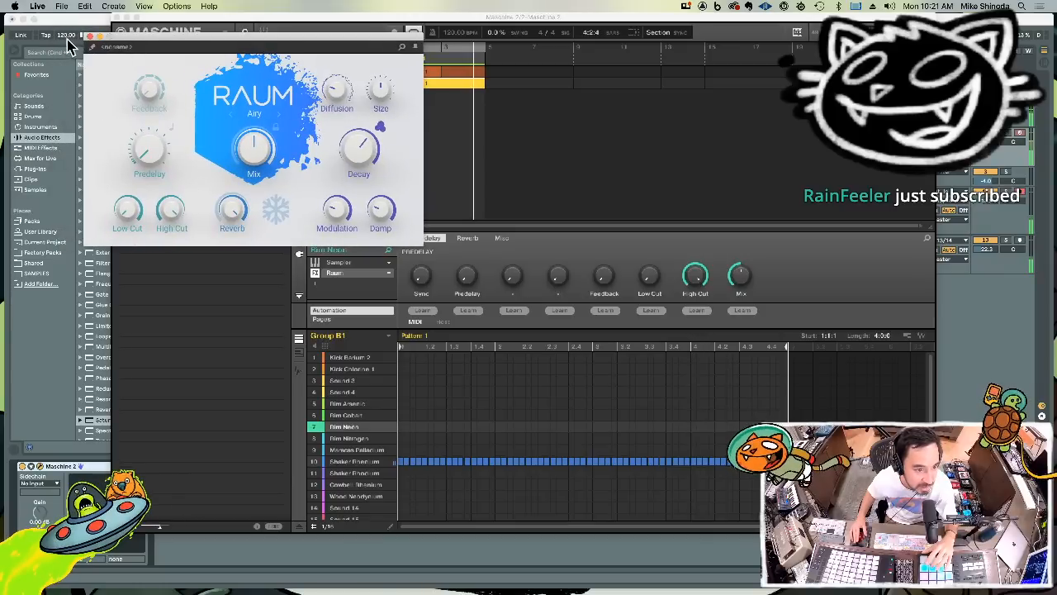
left_click(91, 37)
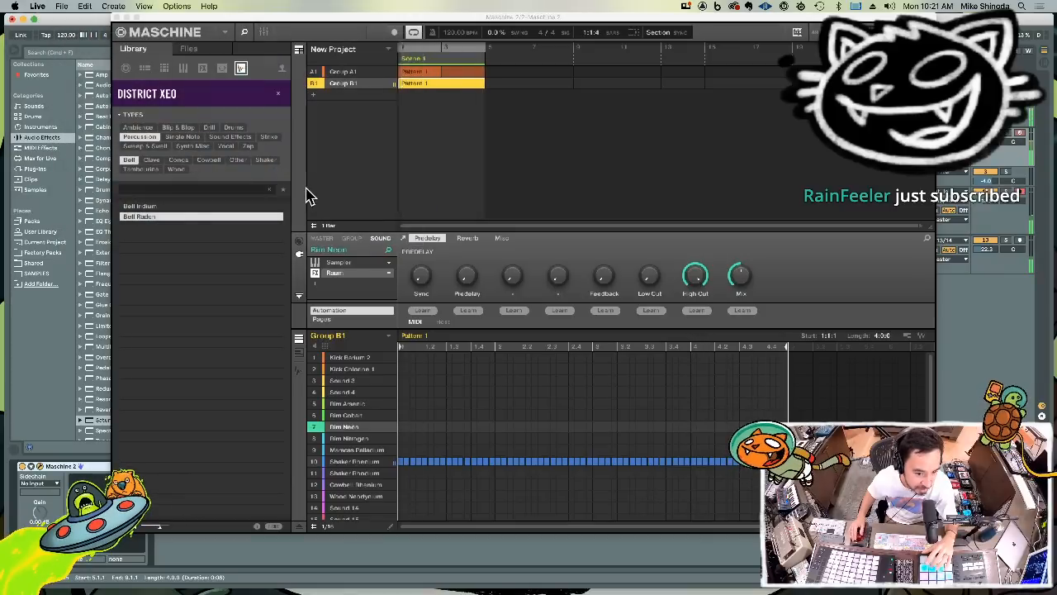
Replace Raum on Rim Neon with the Native Instruments Dirt effect and open its plug-in interface
left_click(386, 276)
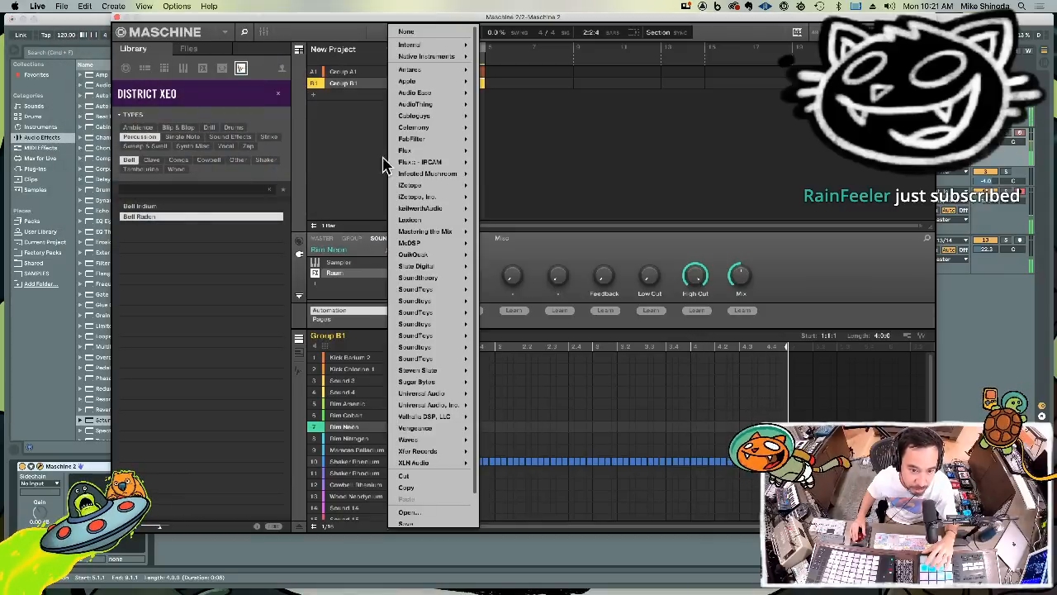
mouse_move(446, 57)
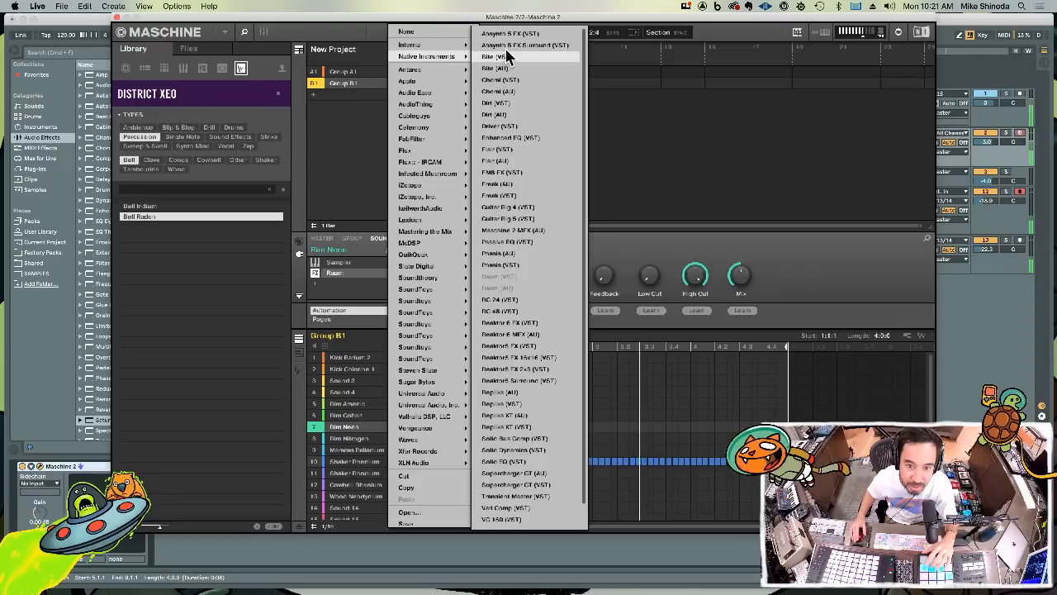
left_click(518, 116)
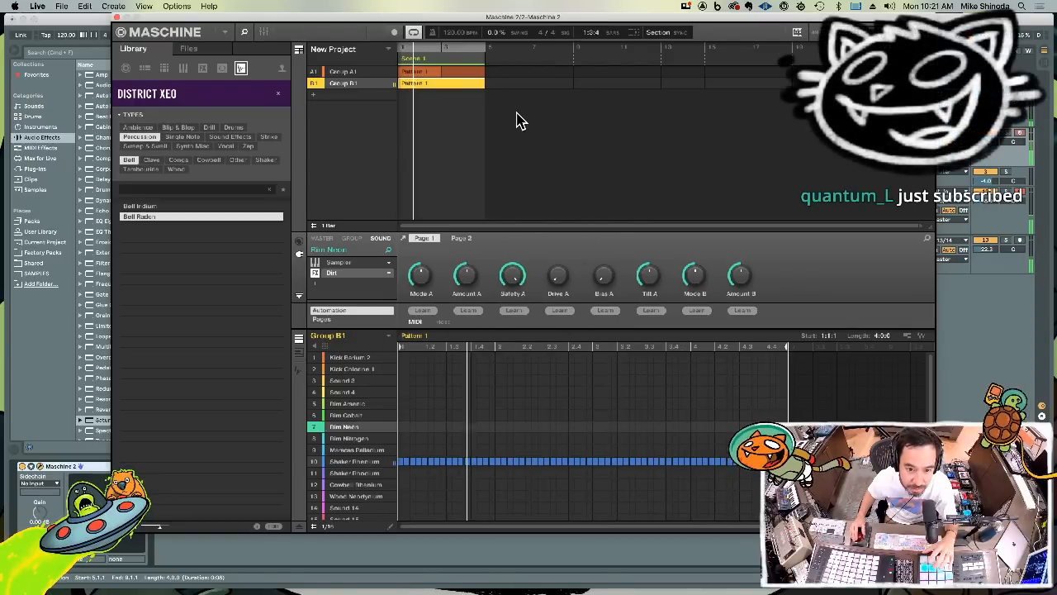
left_click(404, 239)
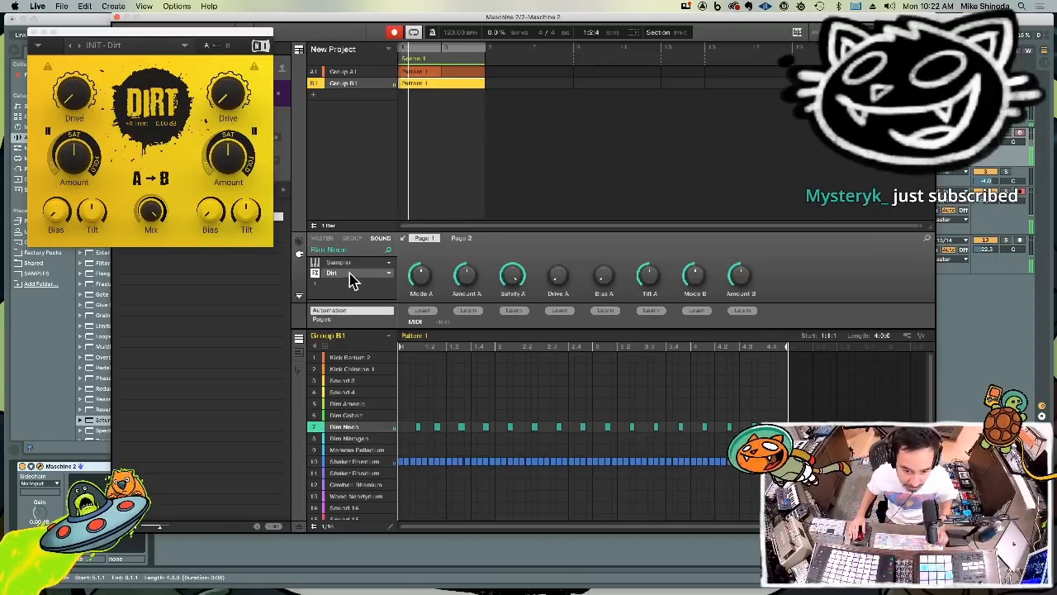
Move the first Rim Neon note in Pattern 1 one sixteenth earlier
left_click(419, 438)
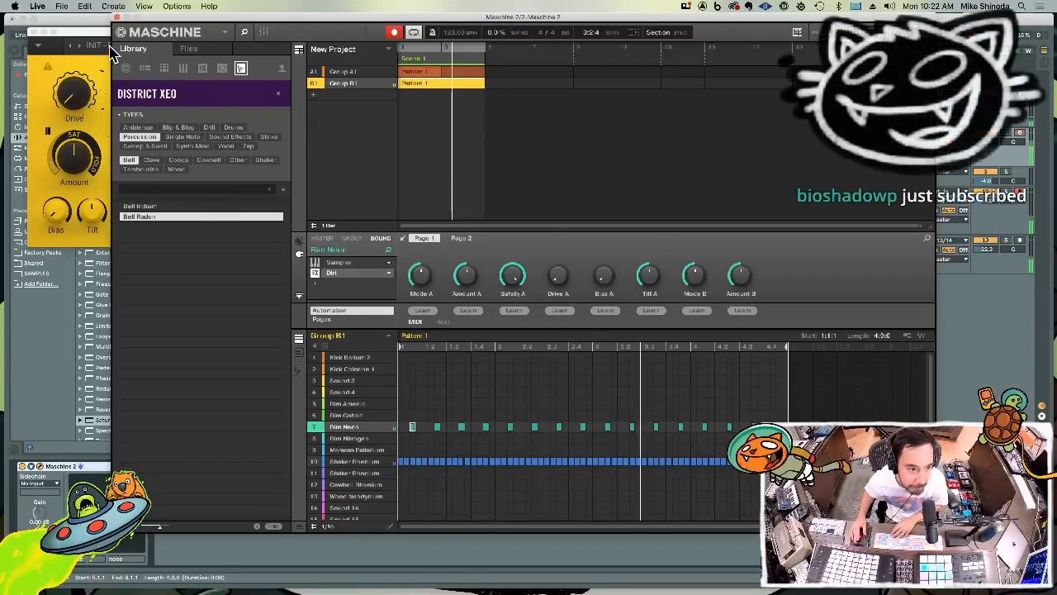
left_click(101, 37)
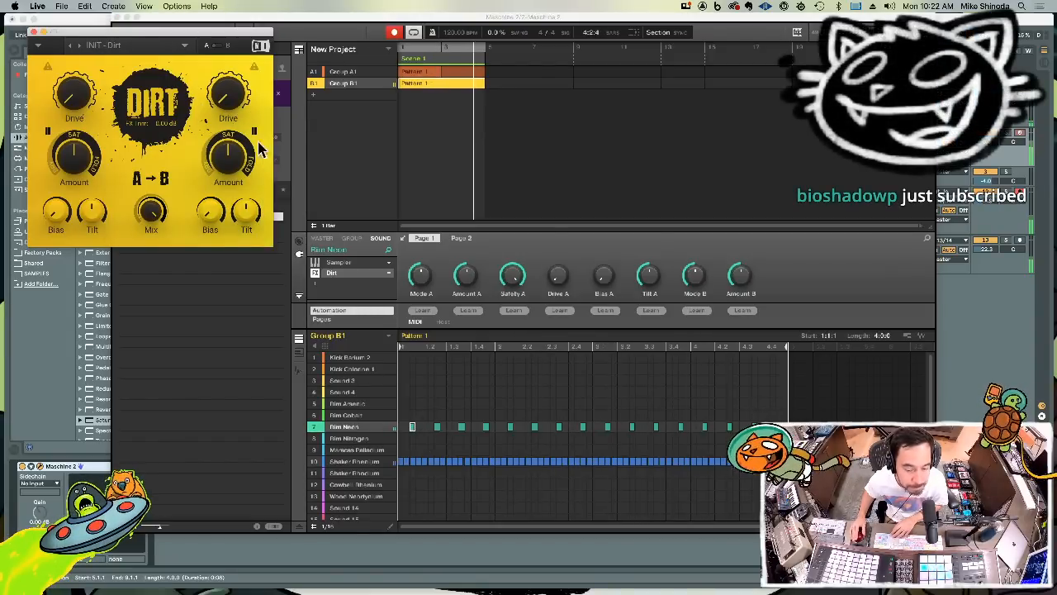
left_click(515, 438)
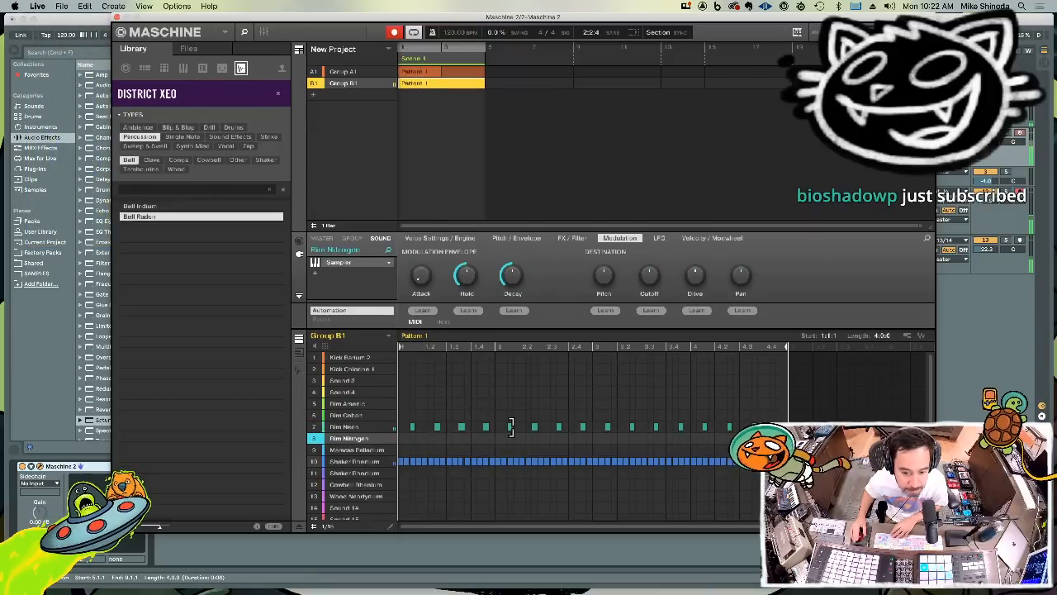
Try shifting the first Rim Neon notes of bars 2 and 4 one sixteenth later
left_click(511, 427)
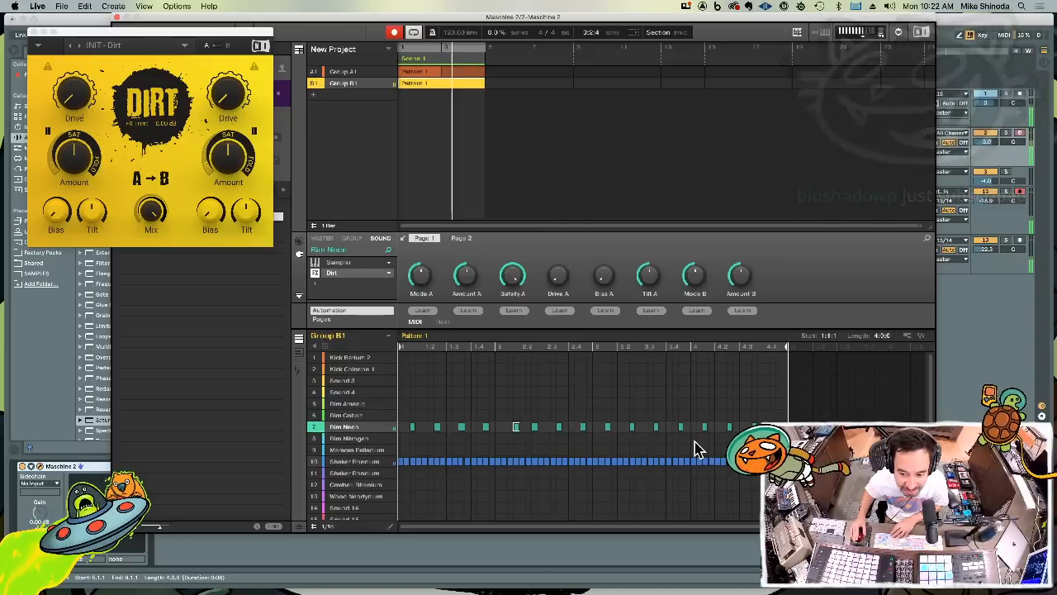
left_click(710, 427)
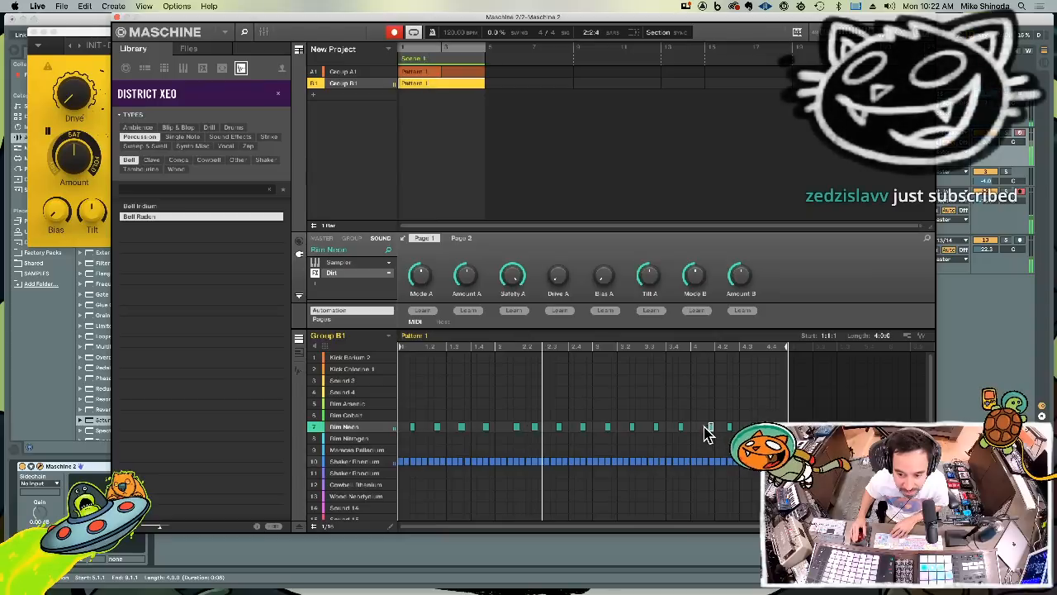
left_click_drag(516, 428, 509, 431)
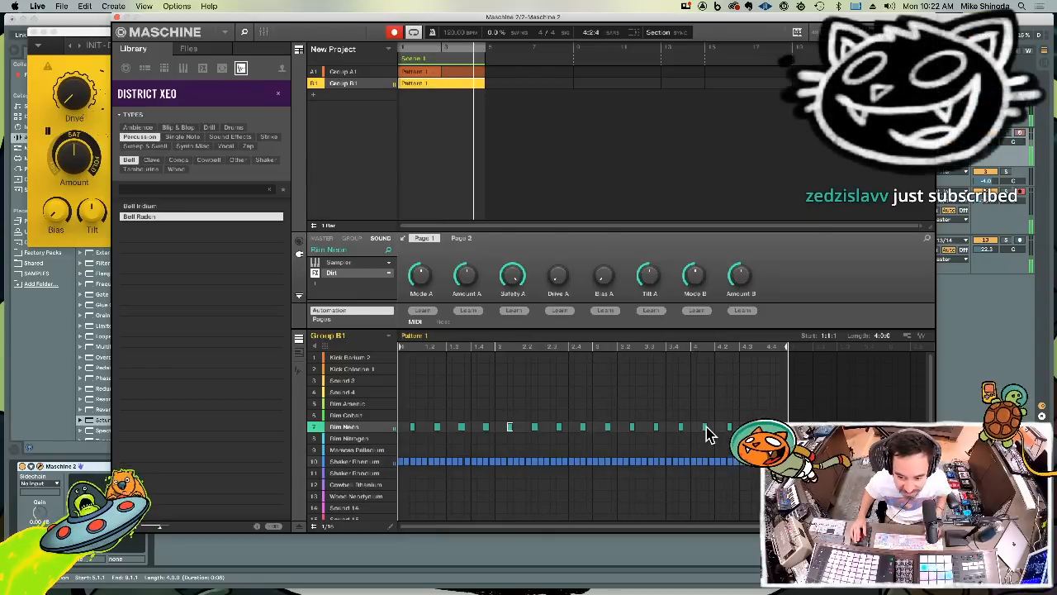
Add an extra Rim Neon note one sixteenth after the first rim hit in both bar 2 and bar 4
left_click_drag(700, 427, 693, 427)
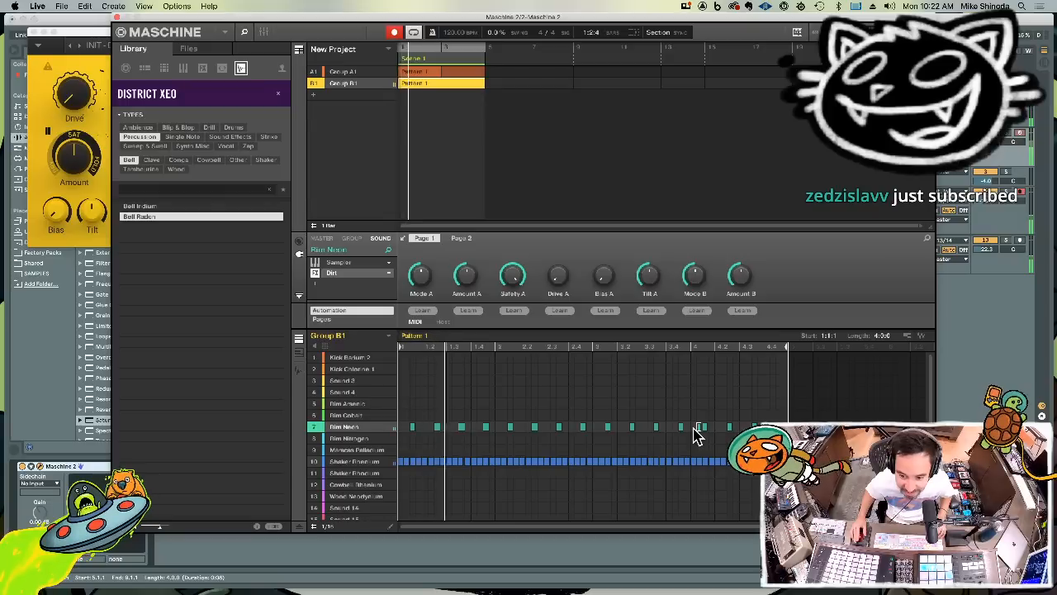
left_click(509, 429)
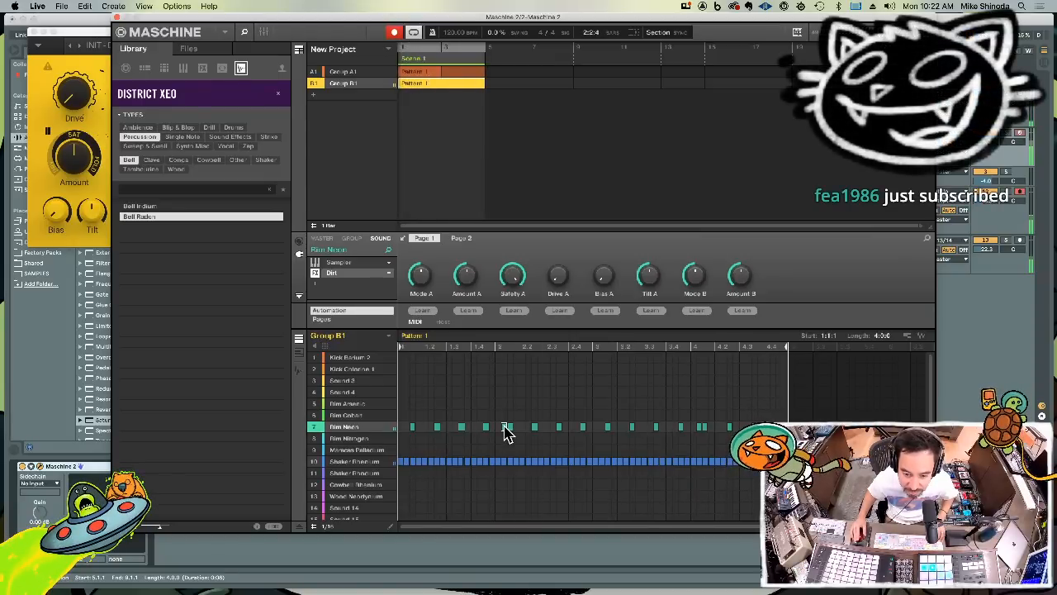
left_click_drag(506, 429, 516, 429)
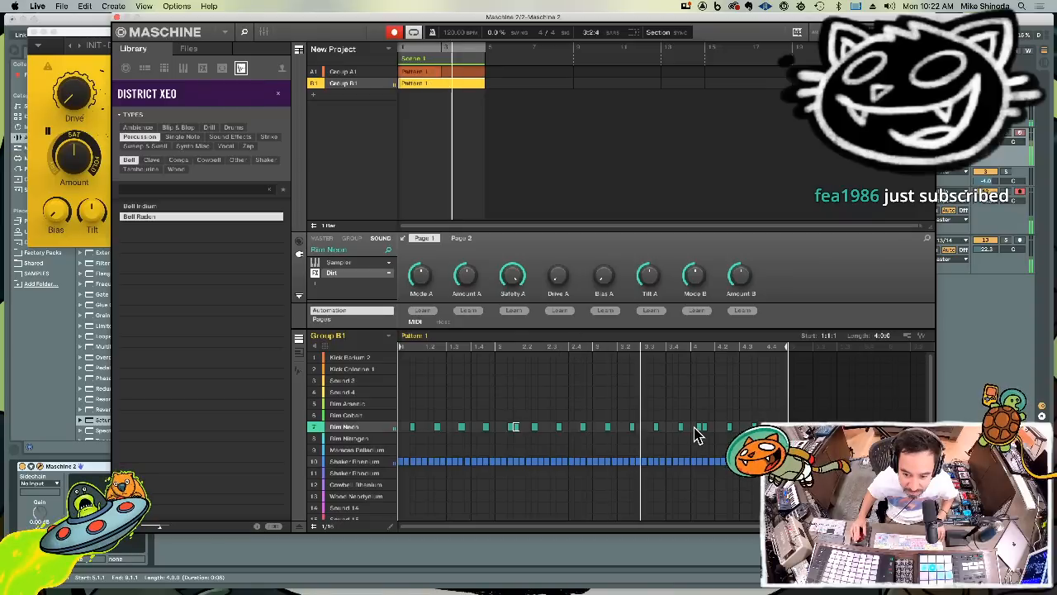
left_click_drag(698, 428, 712, 426)
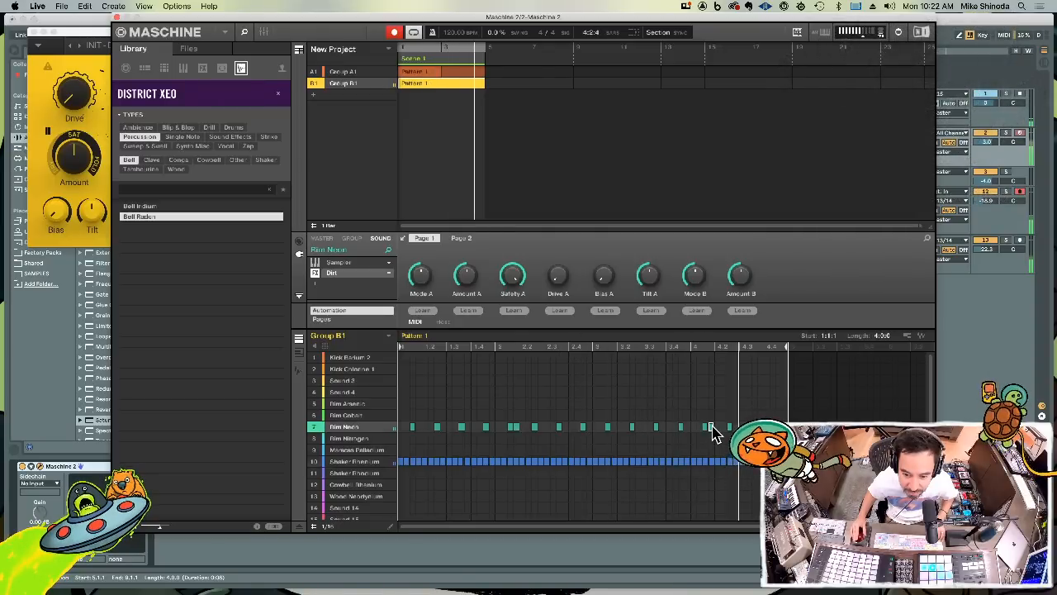
Lower the velocity of the two extra Rim Neon notes in bars 2 and 4, and hide the velocity lane
left_click(299, 526)
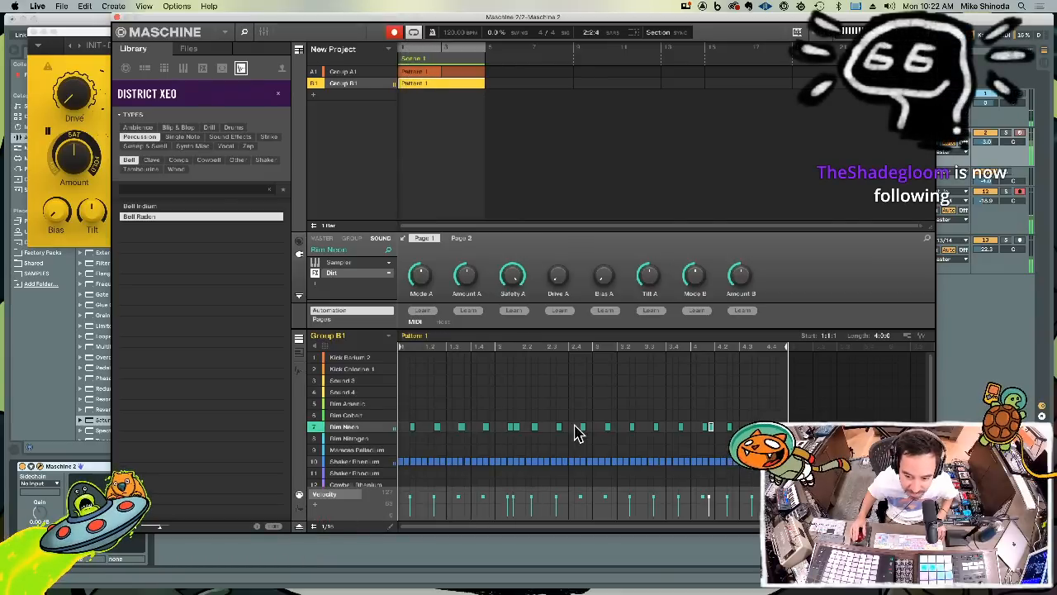
left_click(518, 428, "shift")
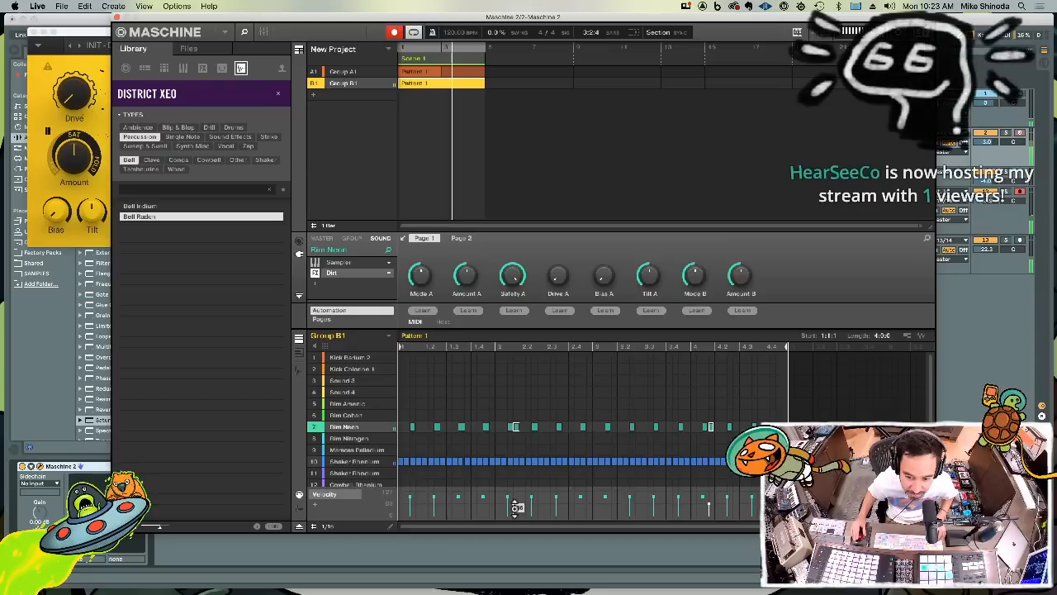
left_click(302, 529)
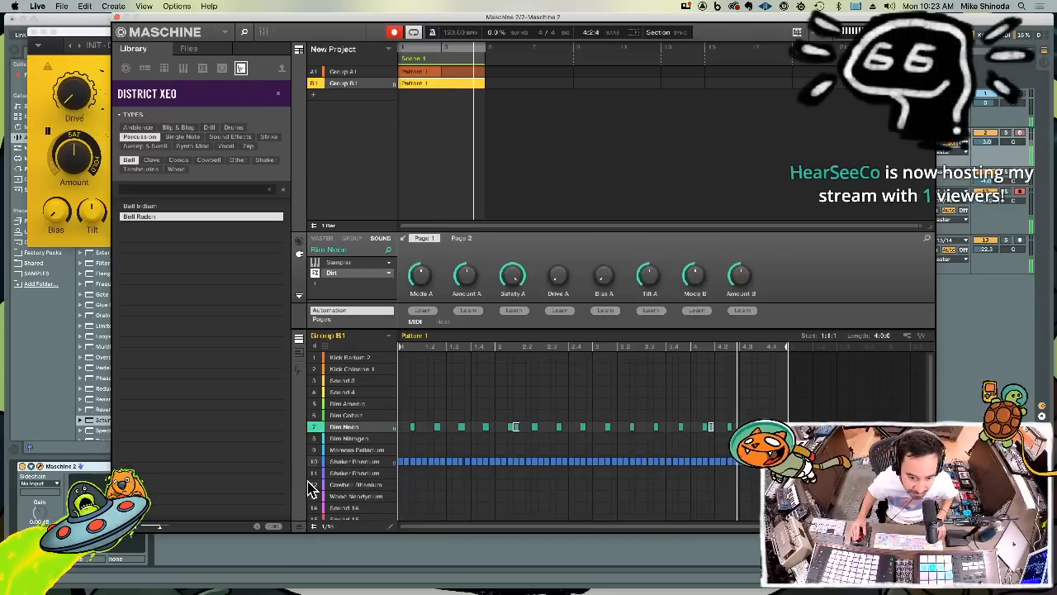
key("space")
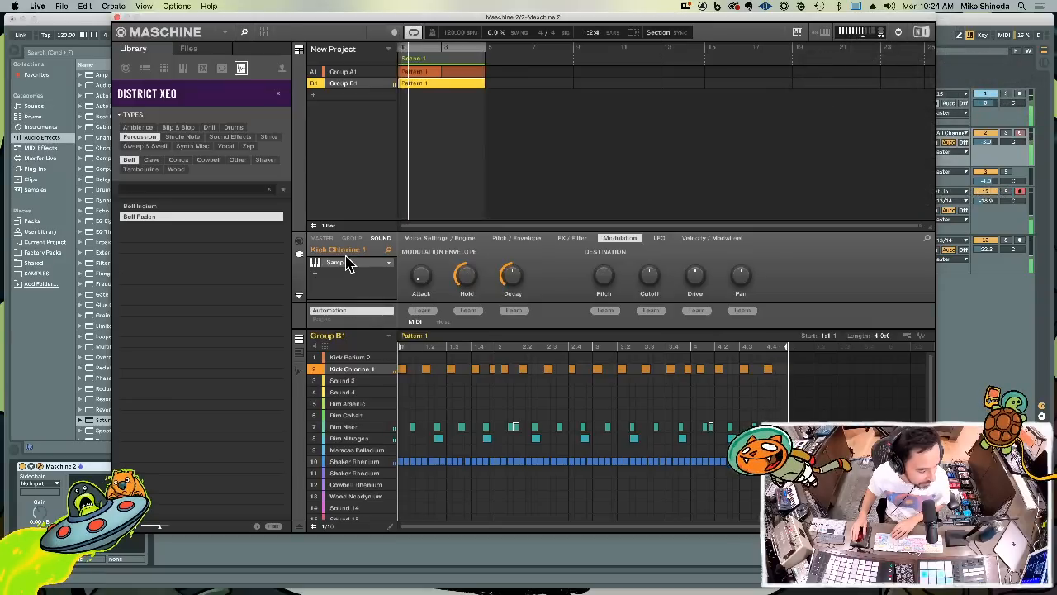
Return to the Ableton Live arrangement, clear 4.3.1 to 9.3.1 on the pink track, and set the insert marker at bar 5
left_click(119, 18)
left_click_drag(381, 195, 306, 199)
key("Delete")
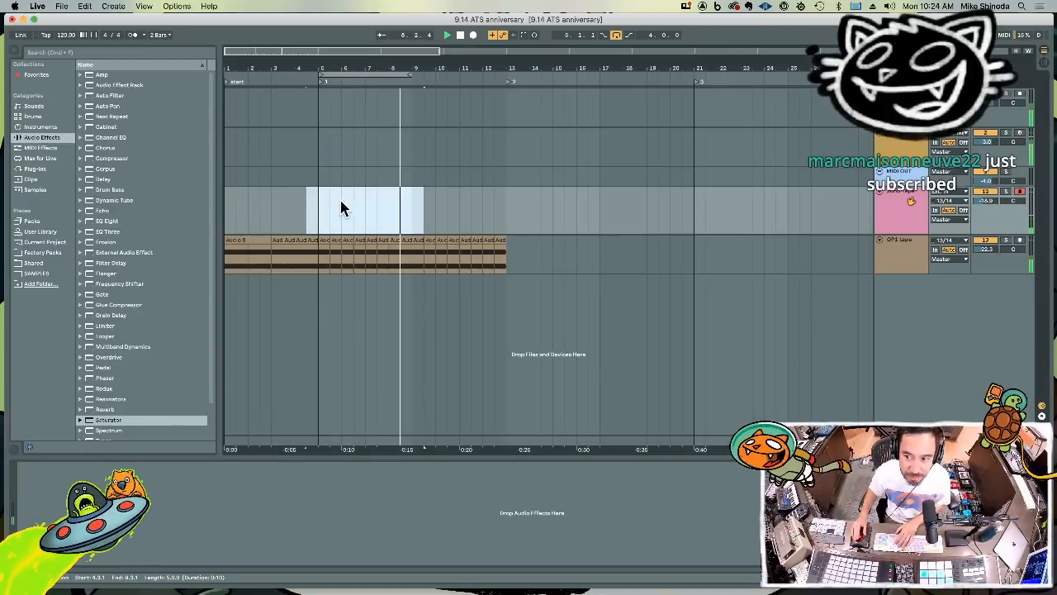
left_click(323, 207)
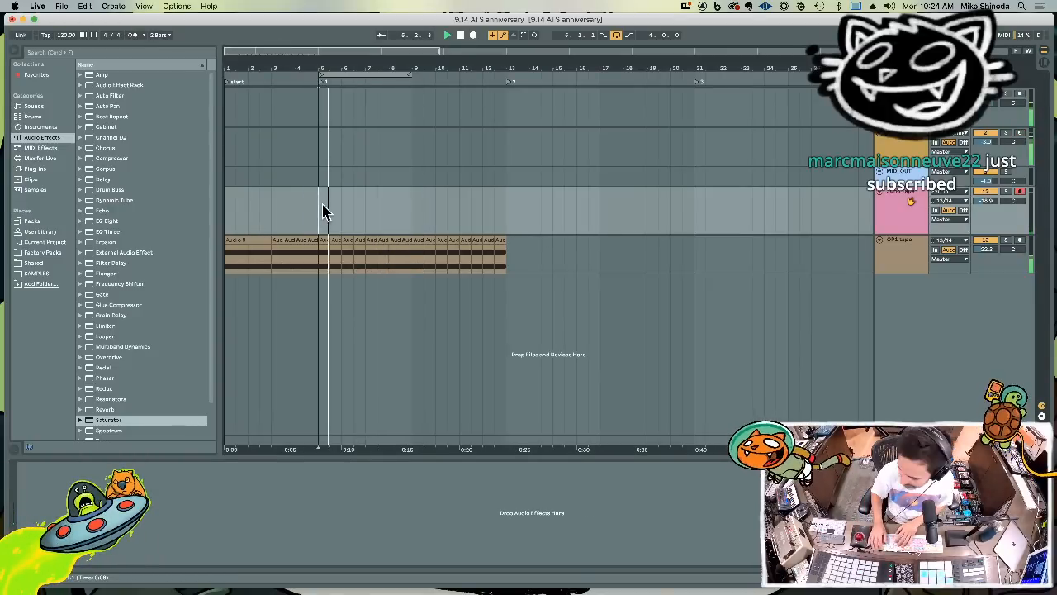
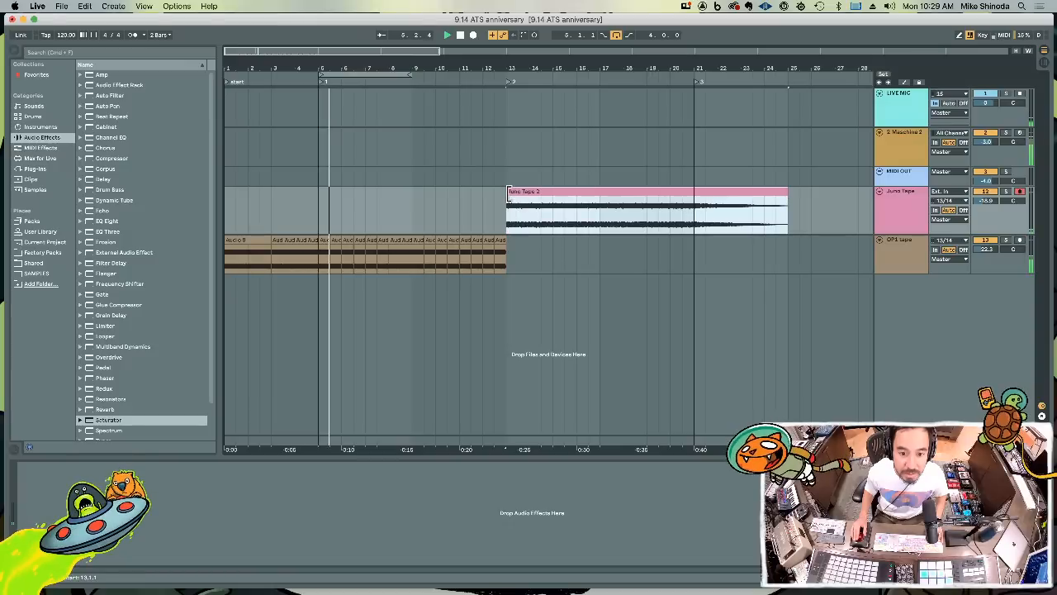
Extend the start of the Juno Tape clip from bar 13 back to bar 5, and split the clip at bar 13
left_click_drag(509, 194, 319, 193)
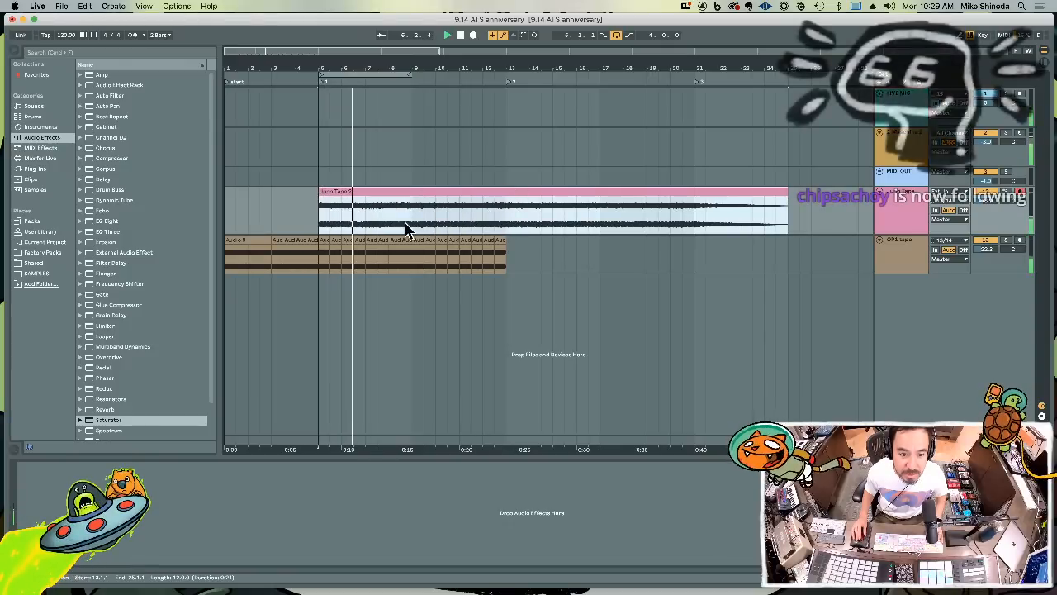
left_click(512, 216)
key("super+e")
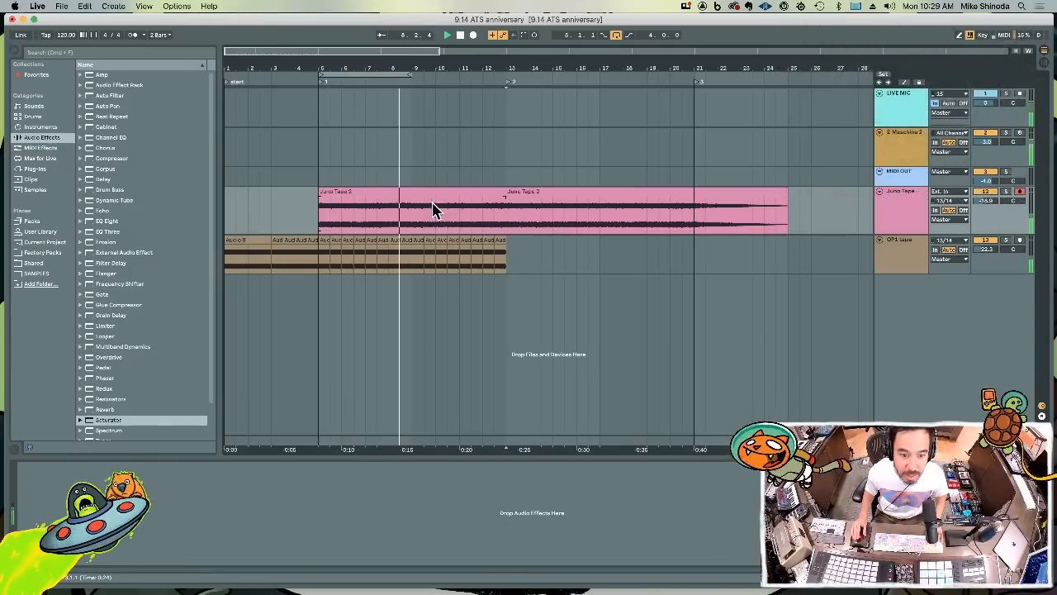
Copy the Juno Tape section from bars 9 to 13 onto bar 5, and duplicate it to fill bars 9 to 13
left_click_drag(416, 219, 511, 219)
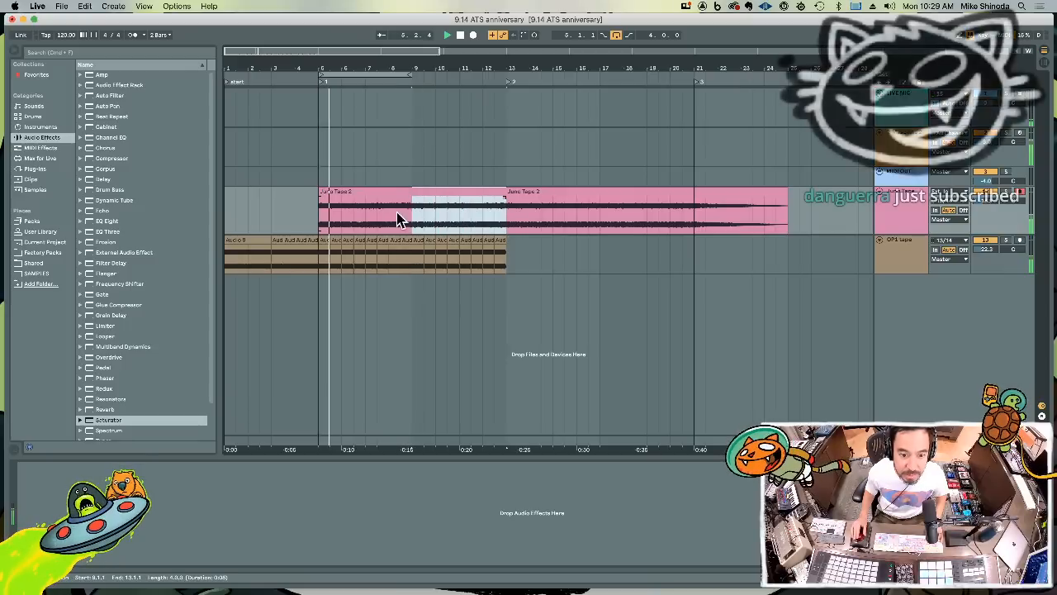
left_click(322, 221)
key("super+v")
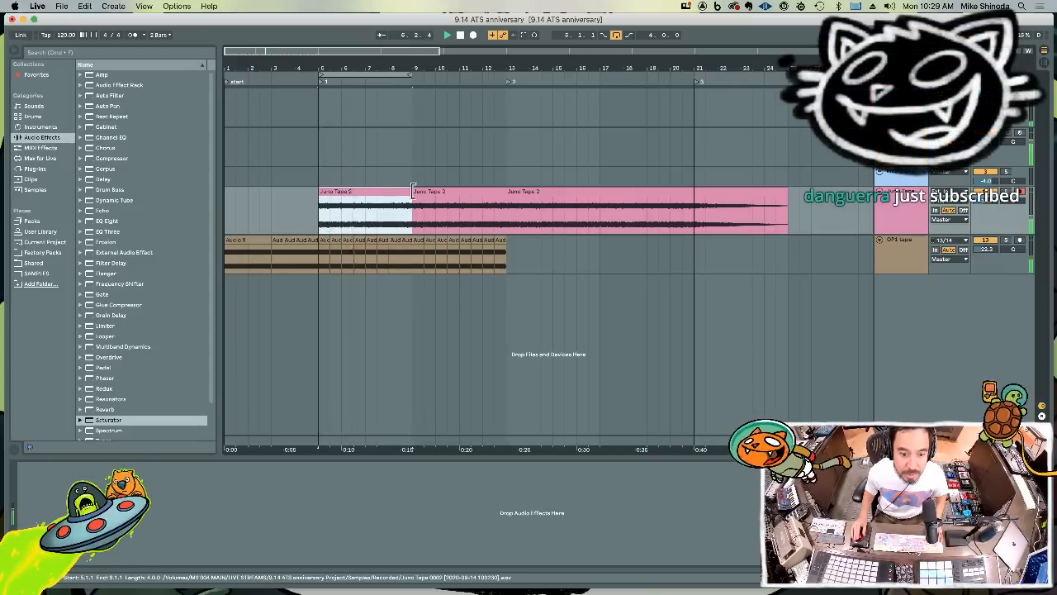
key("super+d")
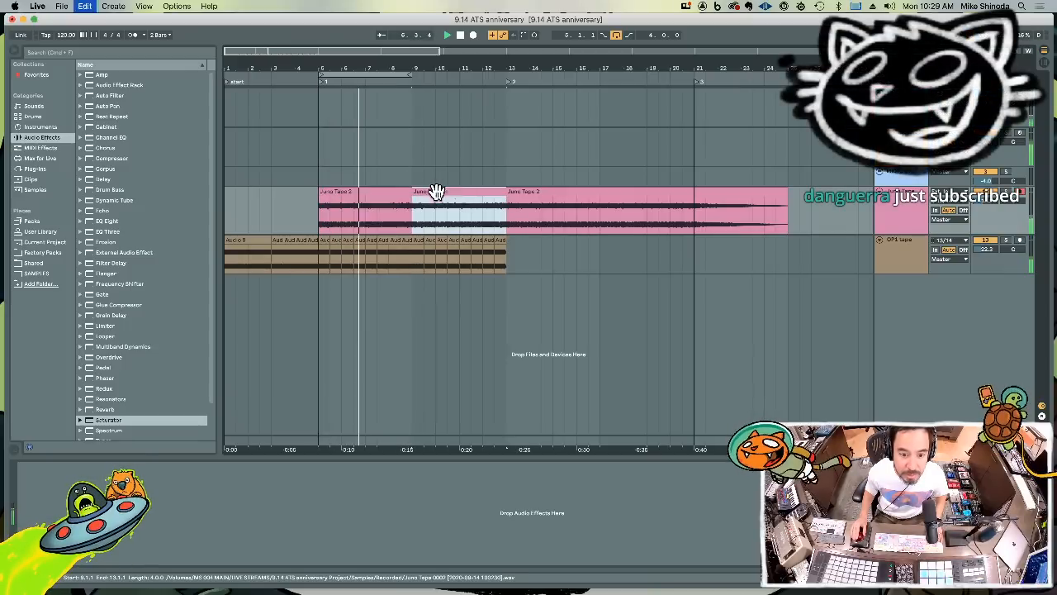
Colour the remaining Juno Tape clip at bar 13 orange and move it to bar 21
right_click(541, 193)
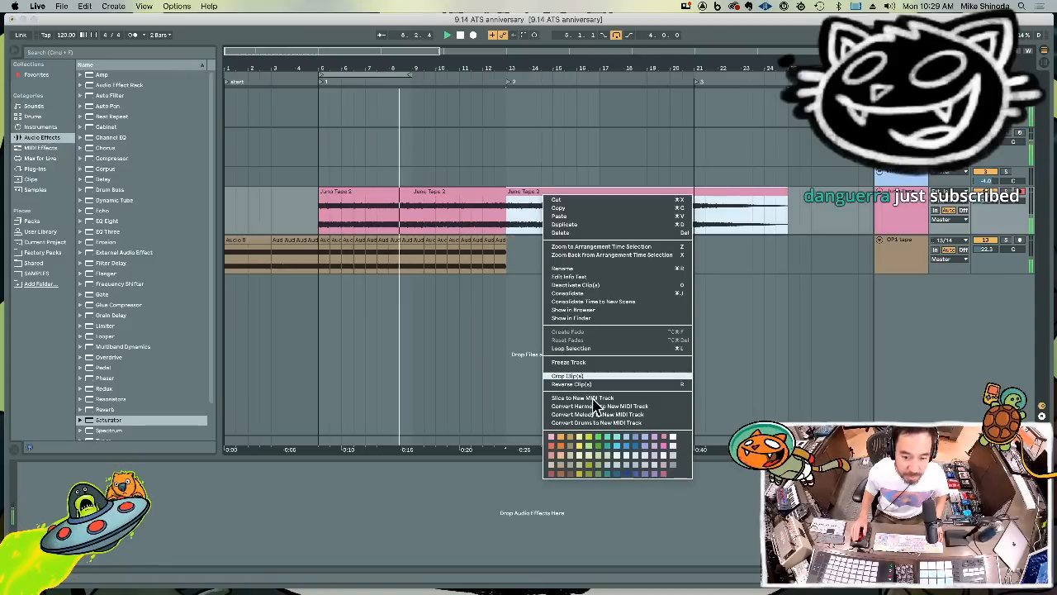
left_click(568, 438)
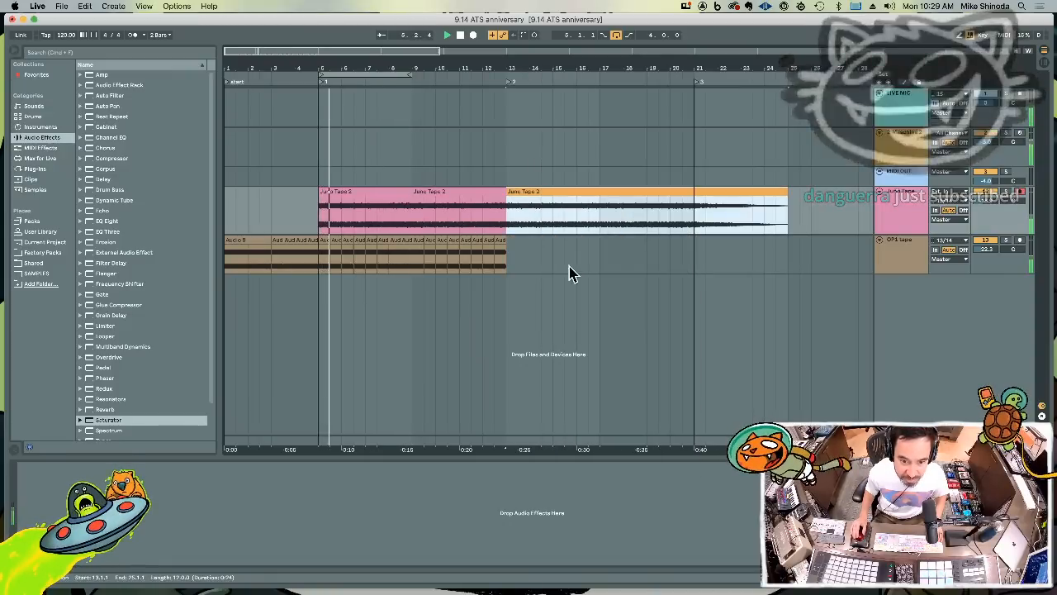
left_click_drag(565, 66, 564, 28)
key("super+x")
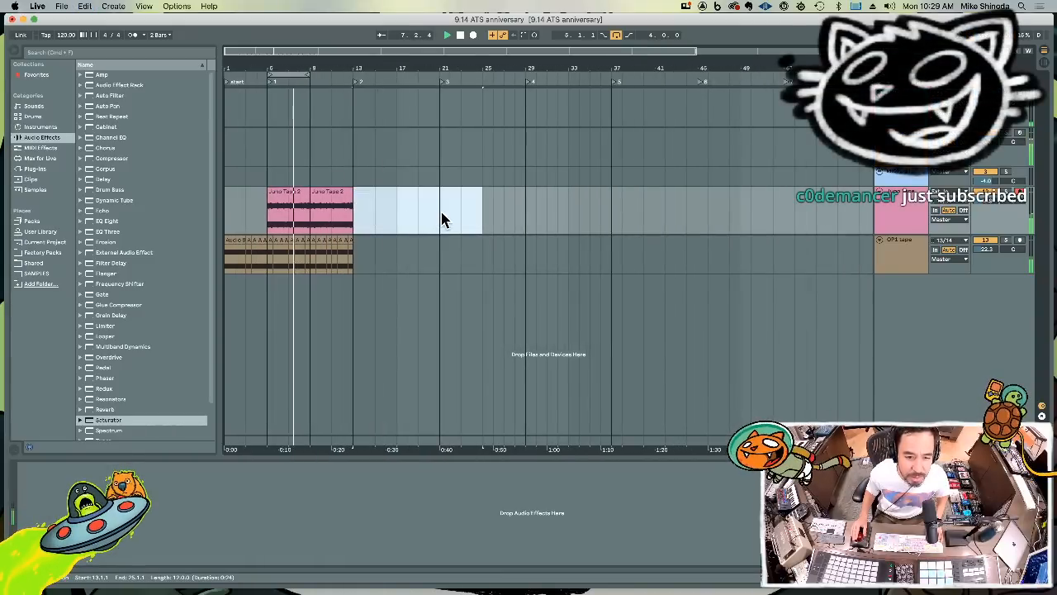
left_click(441, 213)
key("super+v")
Duplicate bars 5 to 13 of the Juno Tape and OP1 tape tracks into bars 13 to 21
left_click_drag(354, 219, 357, 254)
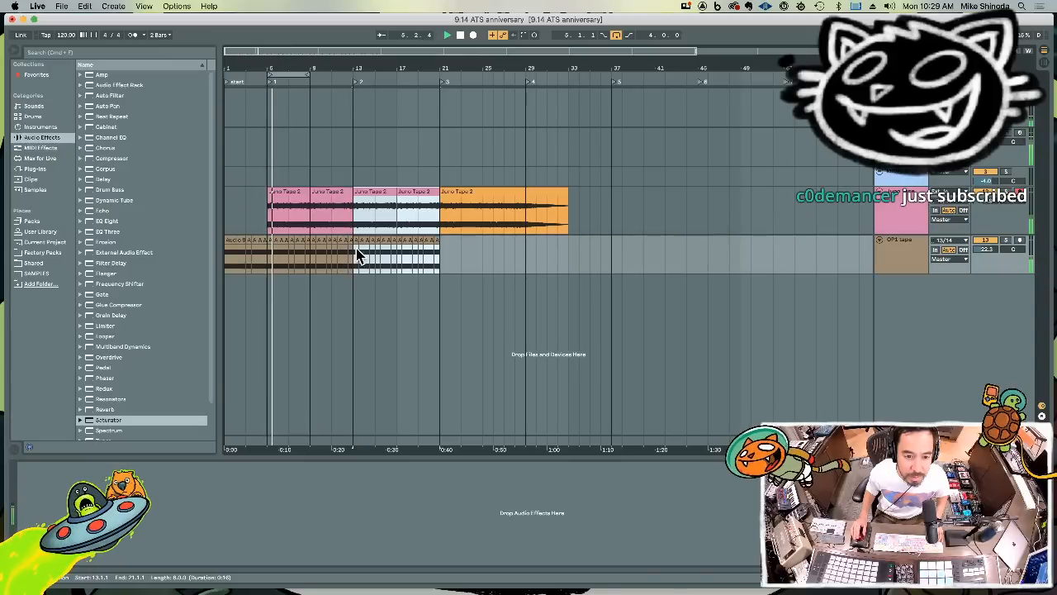
key("space")
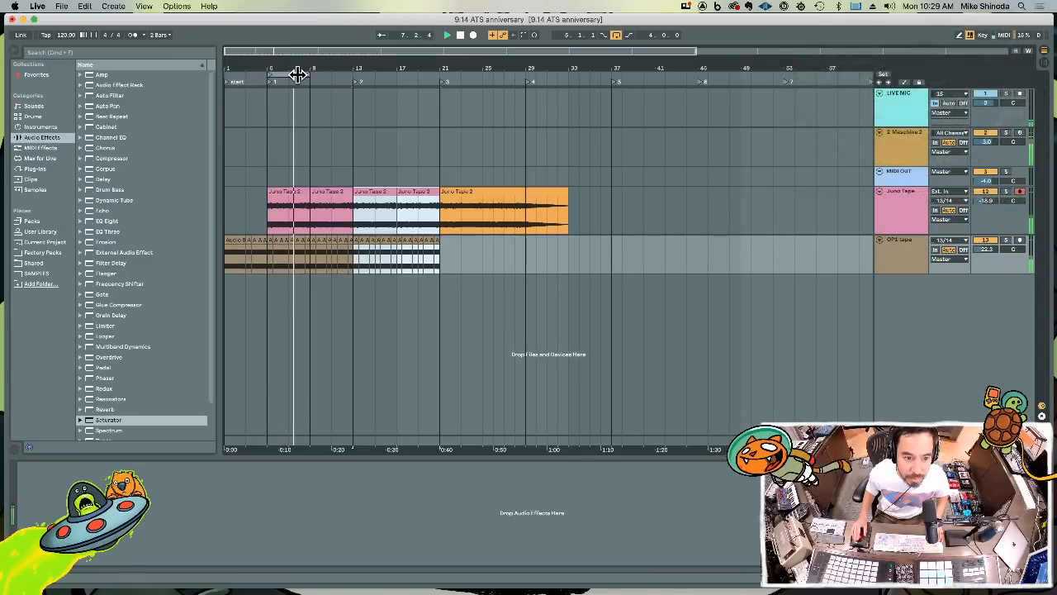
left_click(906, 147)
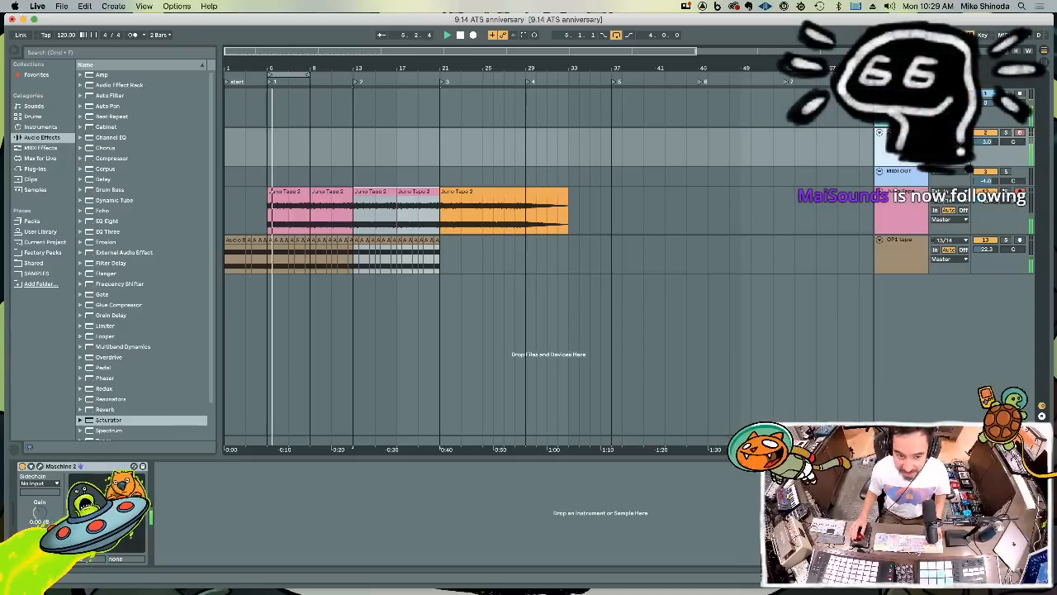
key("super+shift+t")
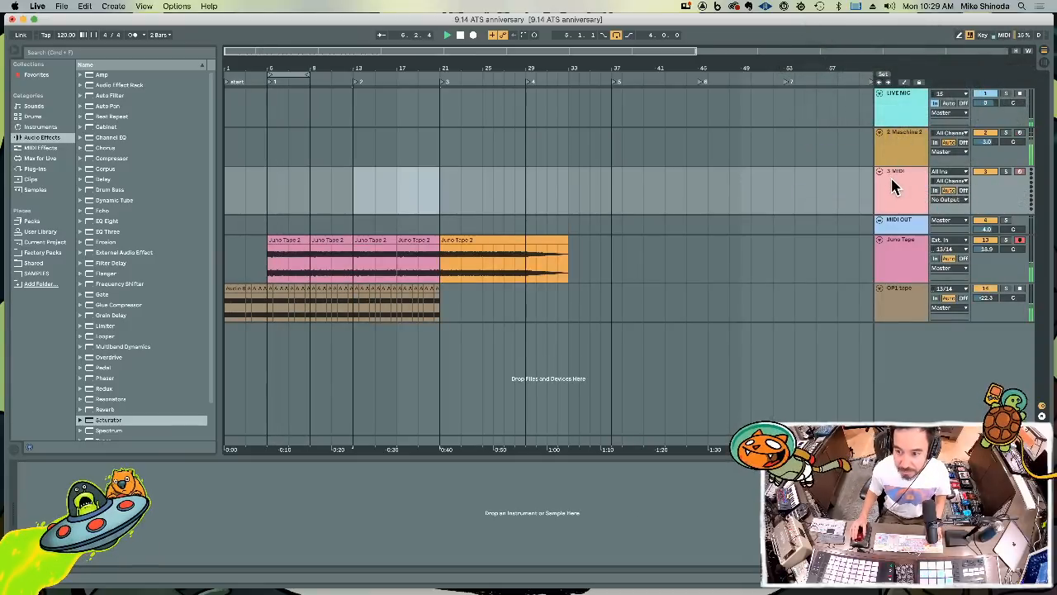
key("Delete")
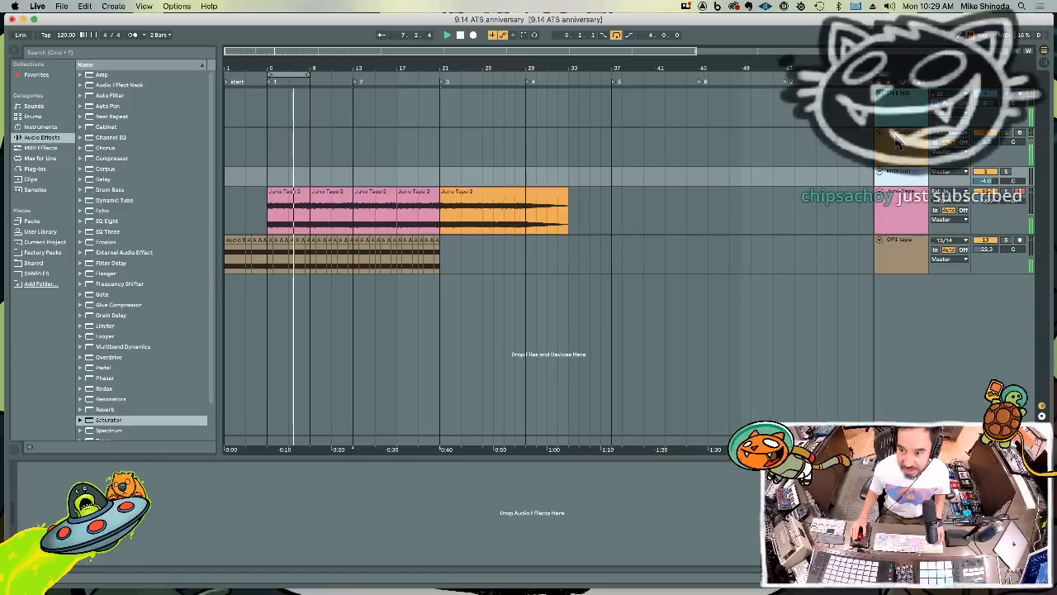
Insert an audio track below the Maschine 2 track, and open the Maschine plug-in window with the track headers left uncovered
left_click(899, 142)
key("super+t")
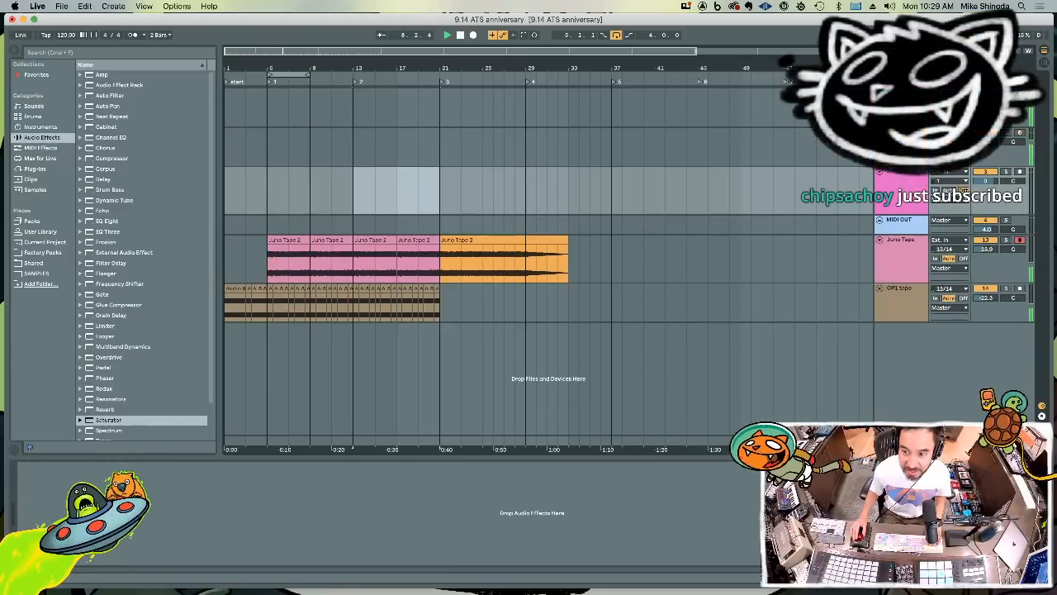
left_click(898, 142)
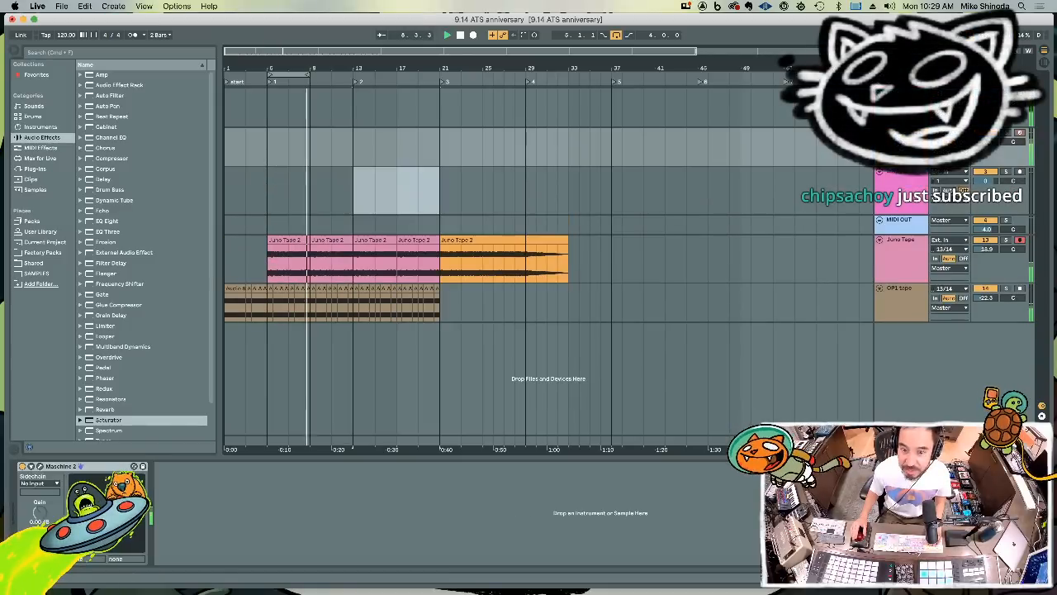
left_click(39, 468)
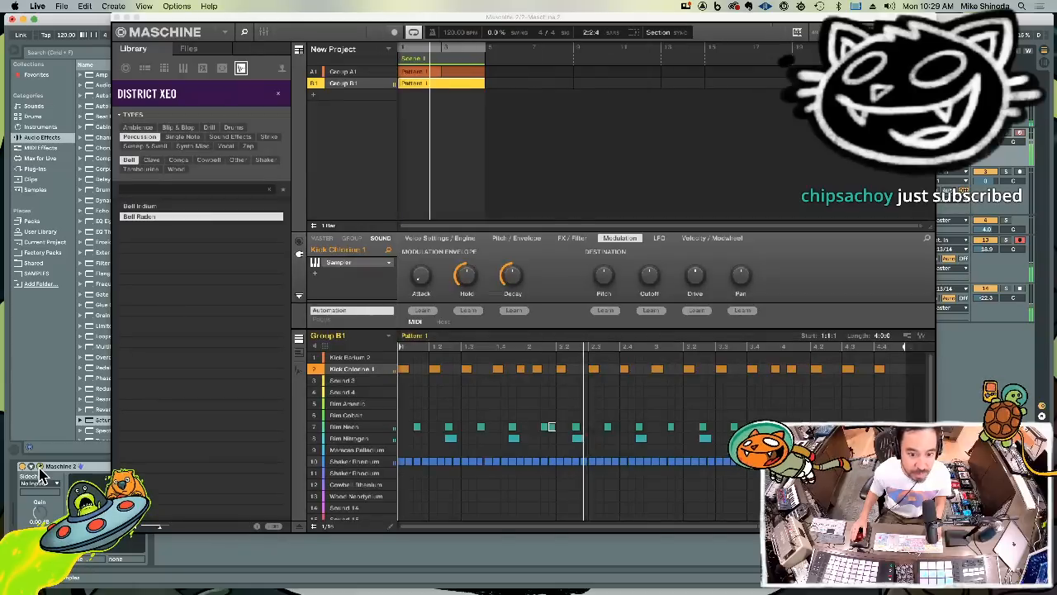
left_click_drag(532, 21, 303, 18)
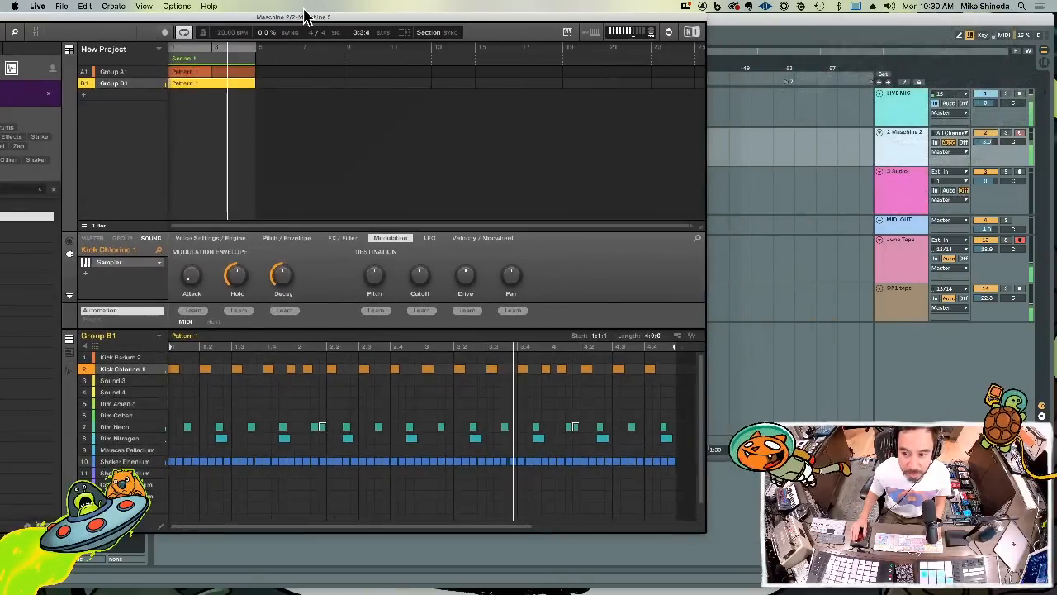
Mute the shaker, Rim Nitrogen and Rim Neon in Group B1, and export the kick-only pattern as audio to bar 47 of the new track
left_click(87, 438)
left_click(87, 427)
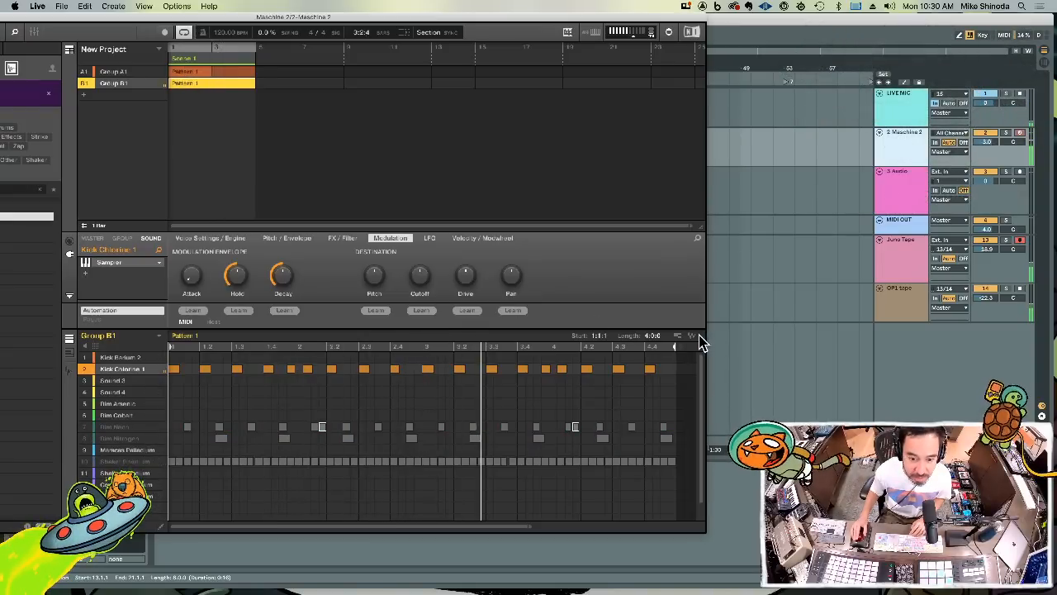
left_click_drag(693, 342, 724, 179)
Unmute Rim Neon, mute Kick Chlorine 1, and export the rim-only pattern as audio to bar 57 of the same track
left_click(908, 145)
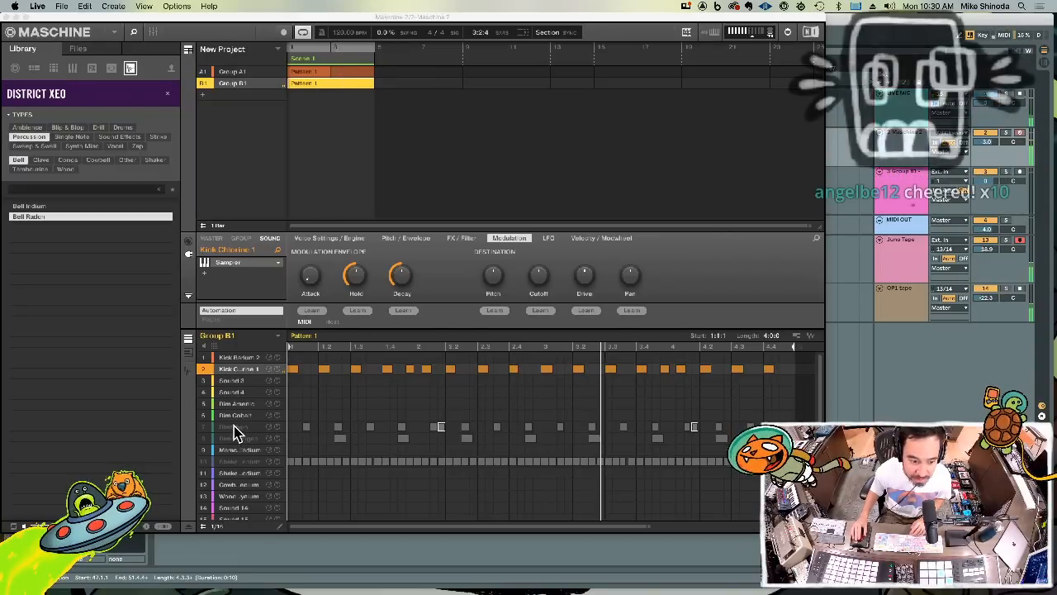
left_click(207, 427)
left_click(207, 369)
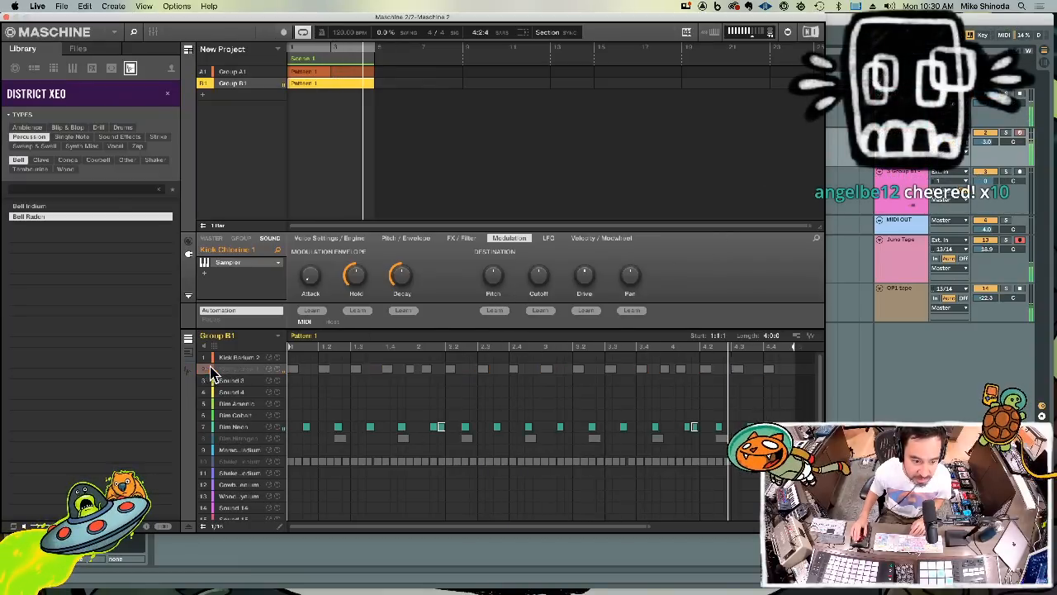
left_click_drag(814, 338, 821, 177)
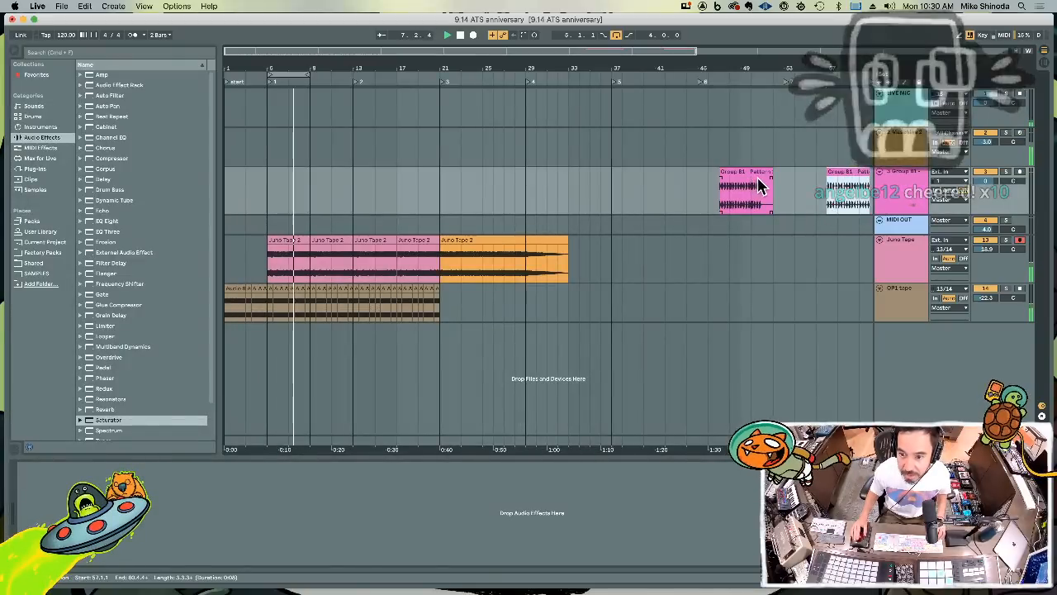
Add three more audio tracks and move the Rim Neon clip from bar 57 to bar 5 of the first one
key("super+t")
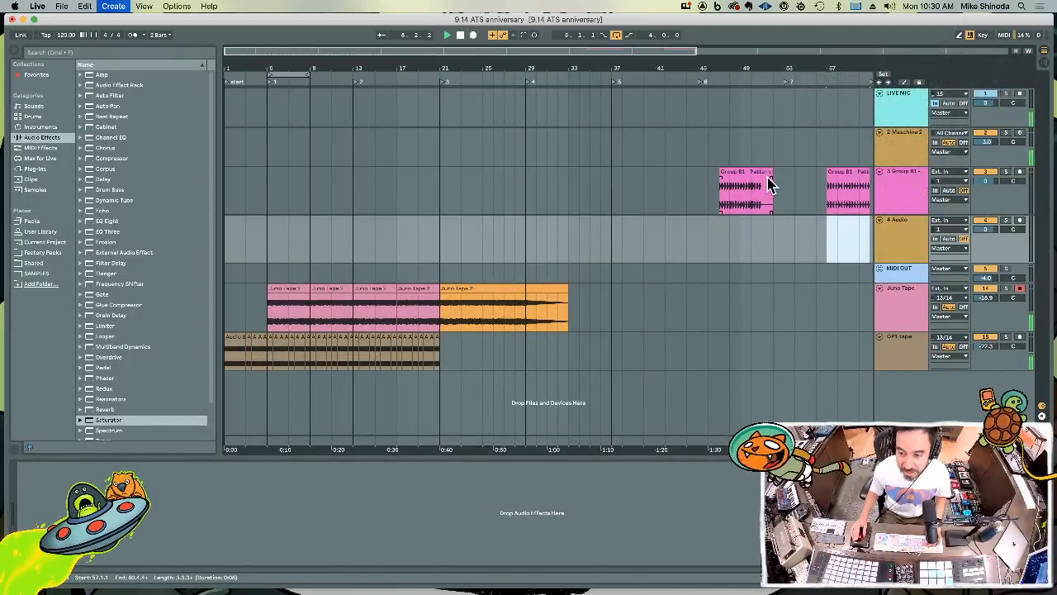
key("super+t")
key("super+t")
left_click(841, 171)
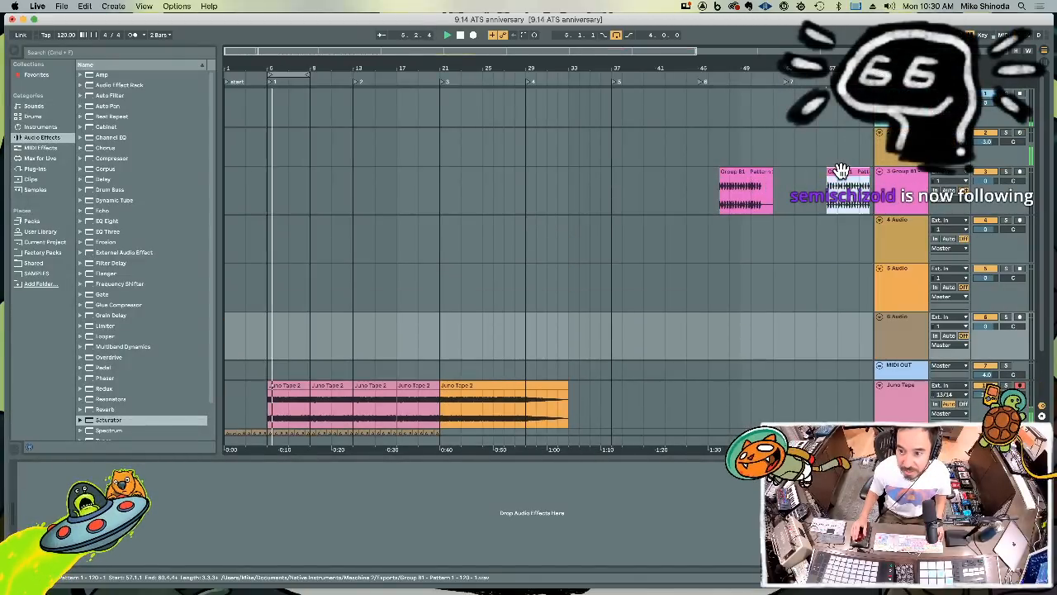
key("super+x")
left_click(271, 257)
key("super+v")
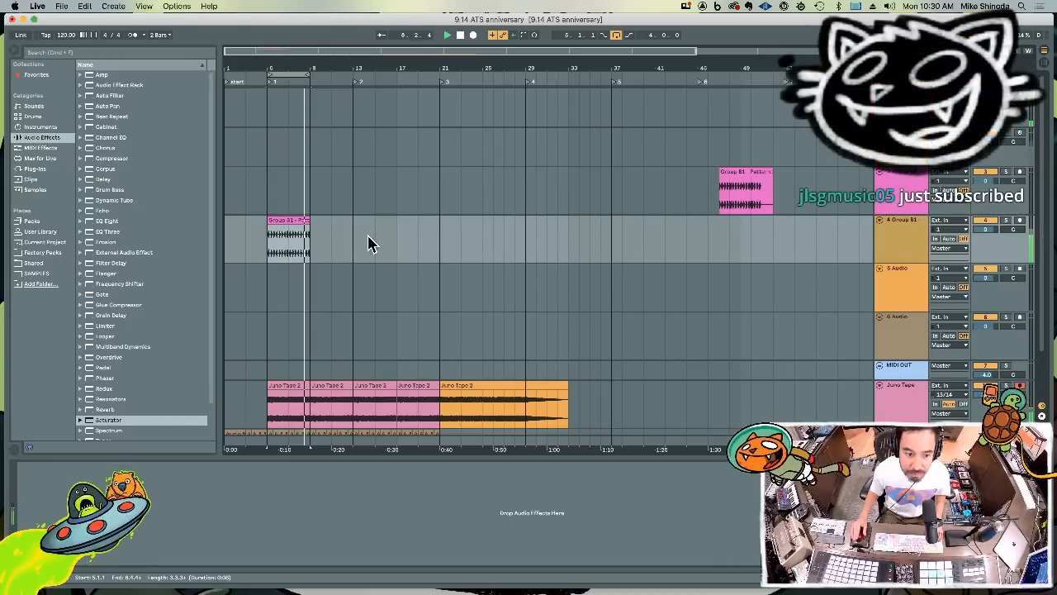
Rename the Rim Neon audio clip as stick
double_click(292, 224)
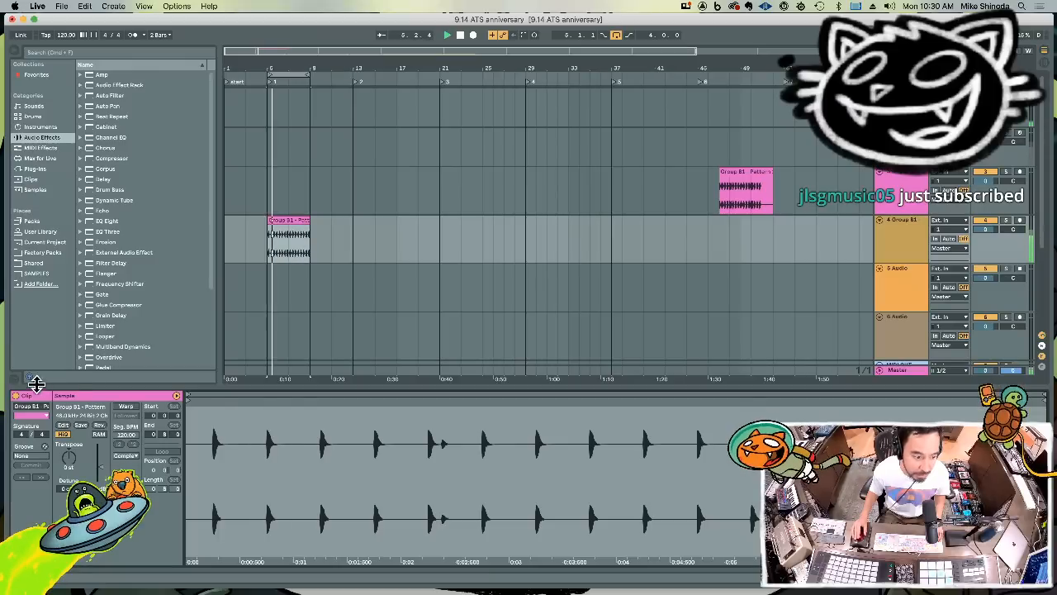
left_click(33, 404)
type("st")
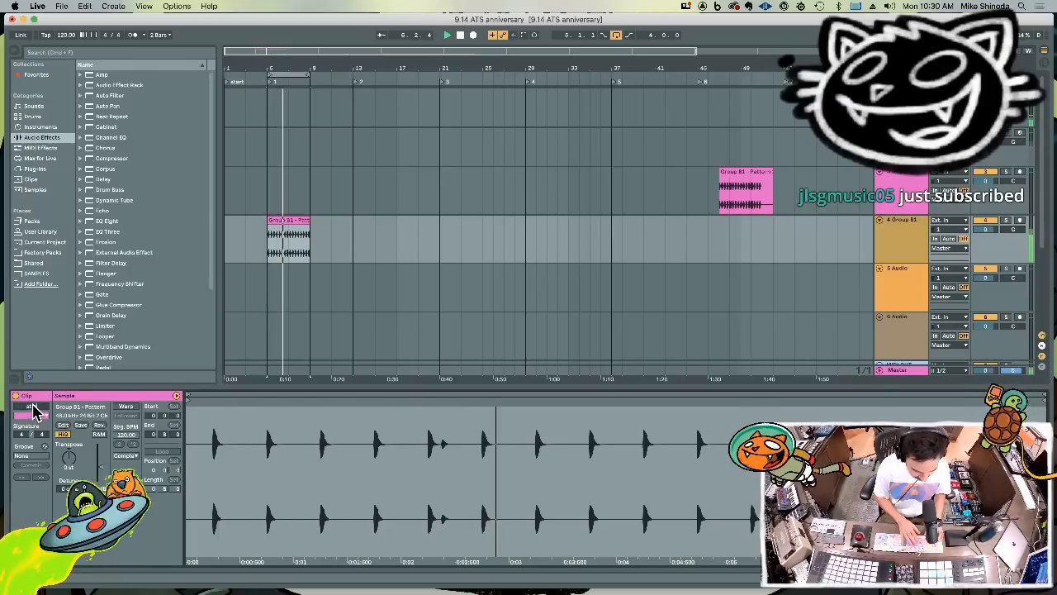
type("ick")
key("Return")
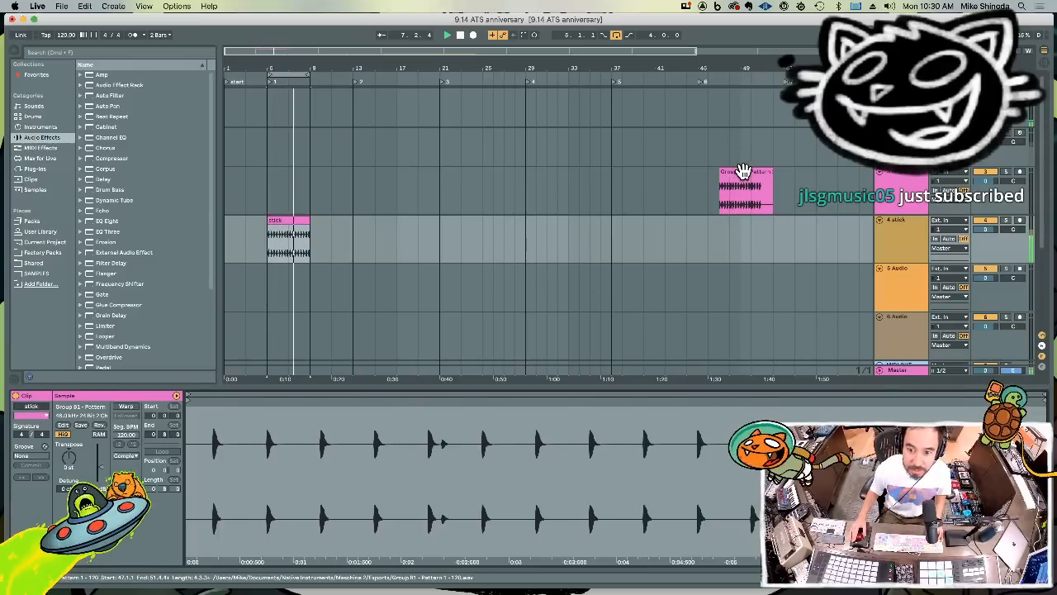
Move the kick audio clip from bar 47 to bar 5 on its track and rename it as kick
left_click_drag(744, 171, 266, 198)
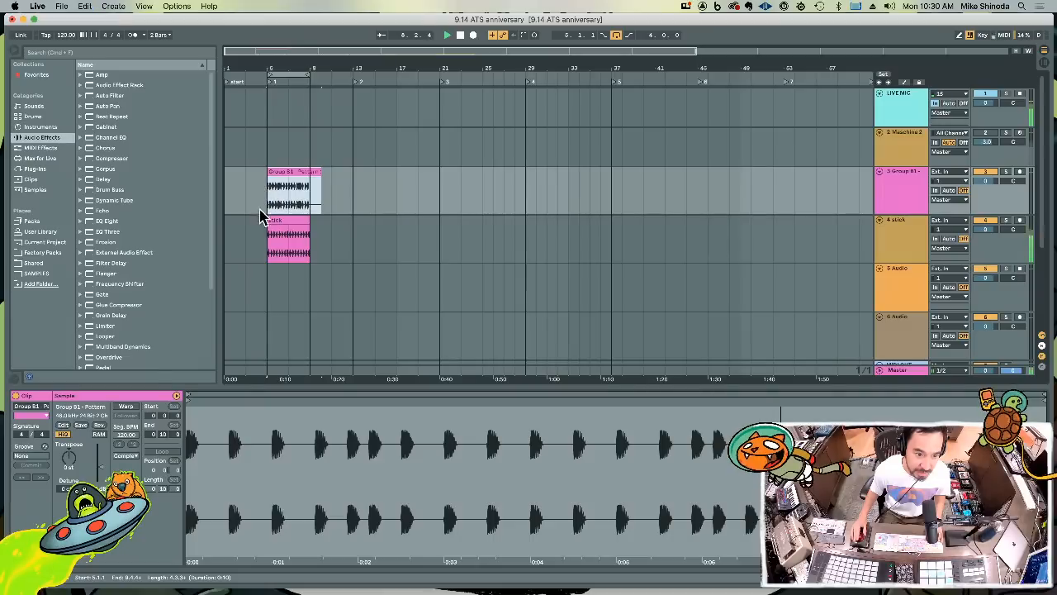
left_click(30, 407)
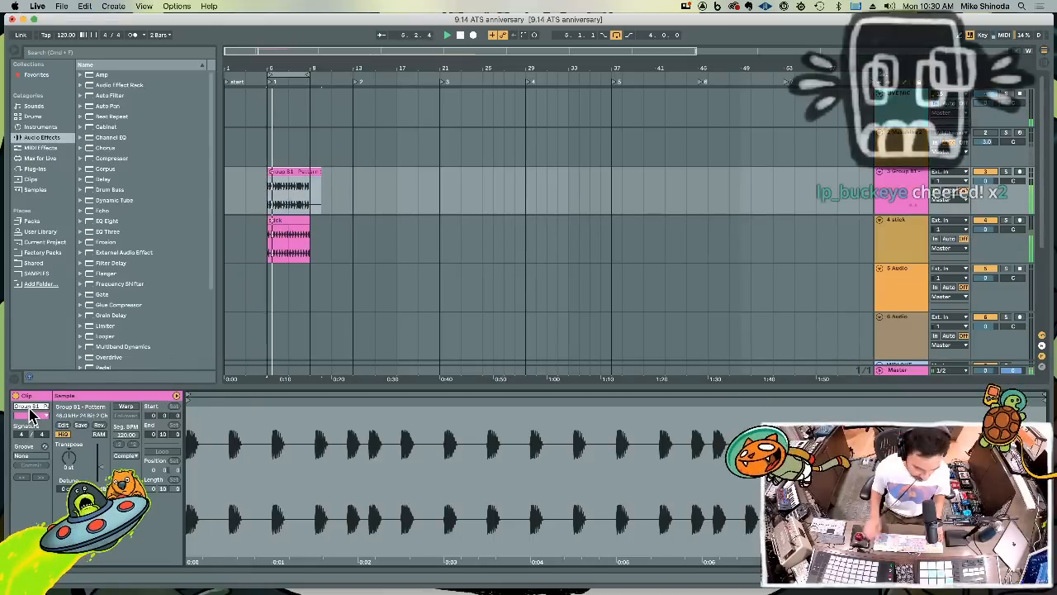
type("kick")
key("Return")
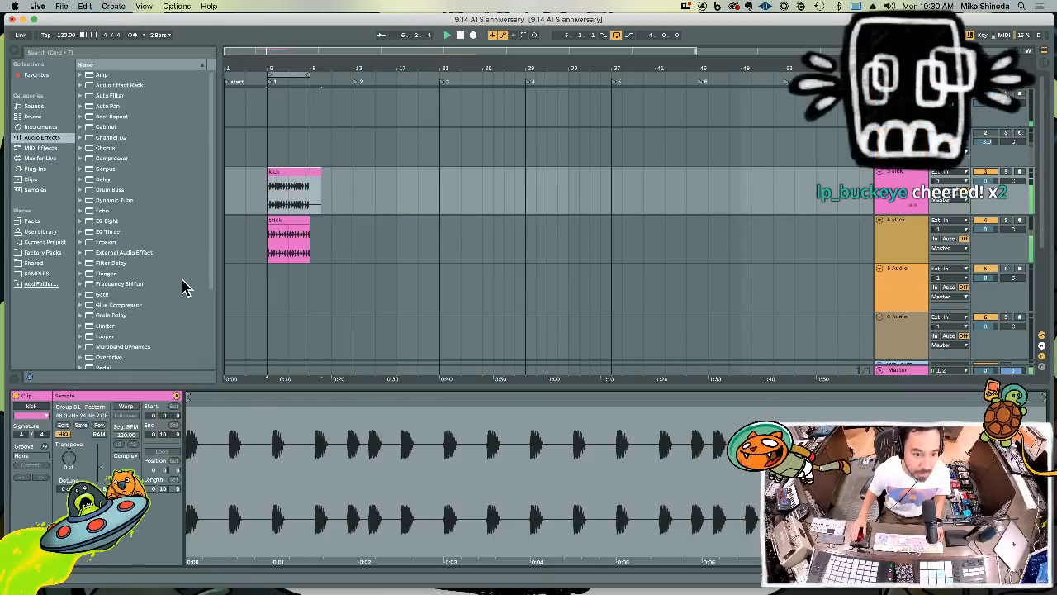
Delete the kick clip's tail after bar 9, and duplicate the kick and stick clips into bars 9 to 13
left_click(324, 209)
key("Delete")
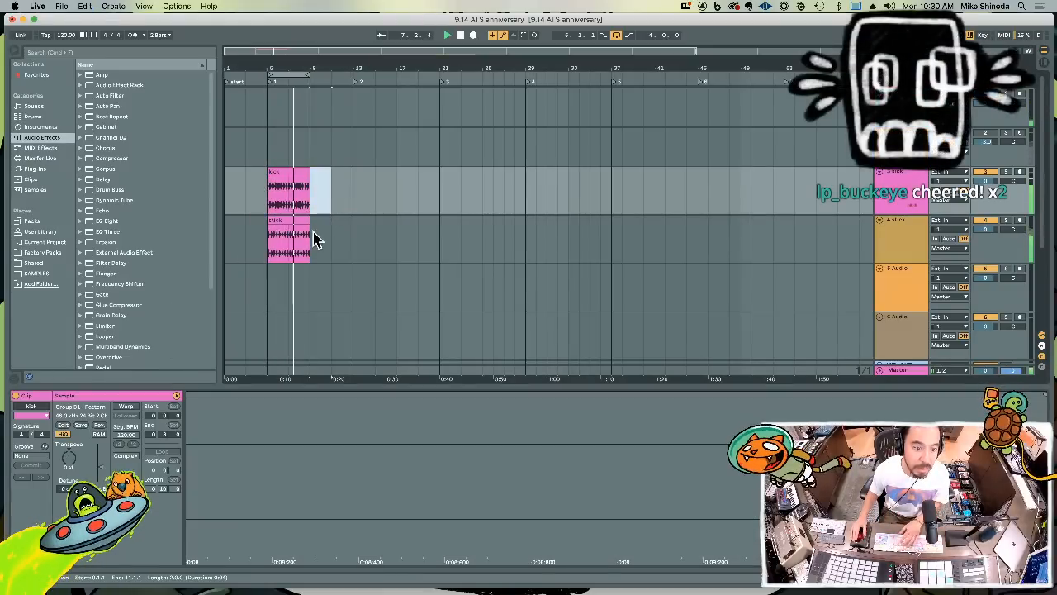
left_click_drag(311, 233, 275, 197)
key("super+d")
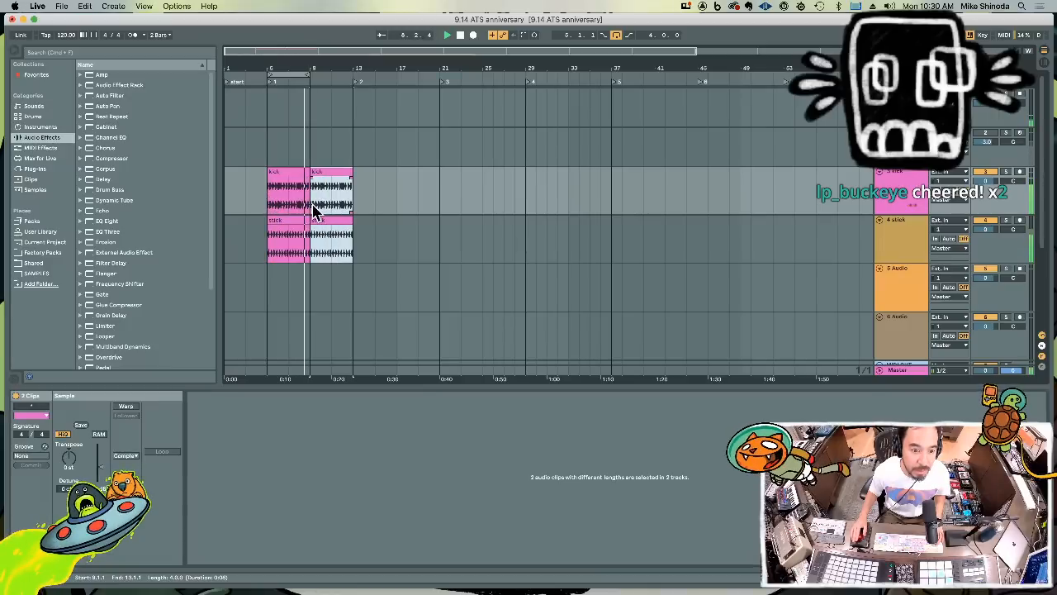
In Maschine, mute Rim Neon, unmute Rim Nitrogen and export the pattern's audio onto the fifth track at bar 58, naming it clap
left_click(900, 134)
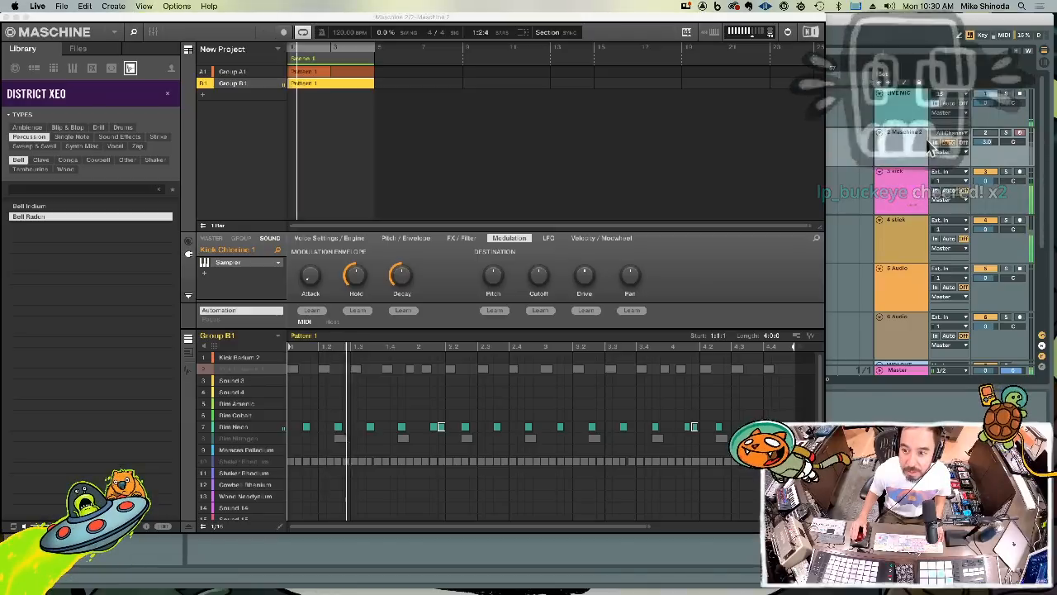
left_click(203, 427)
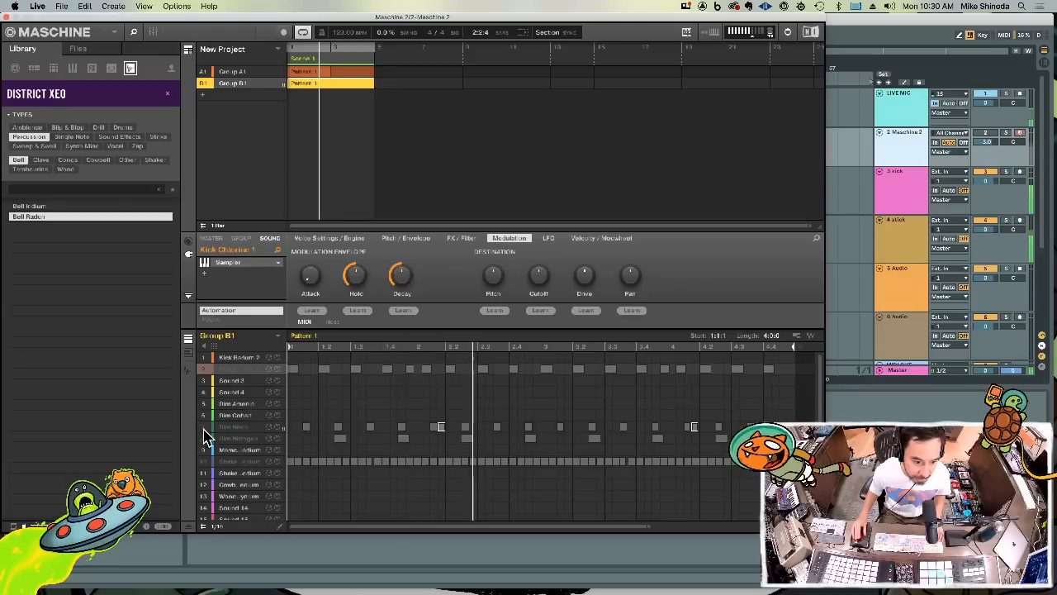
left_click(205, 438)
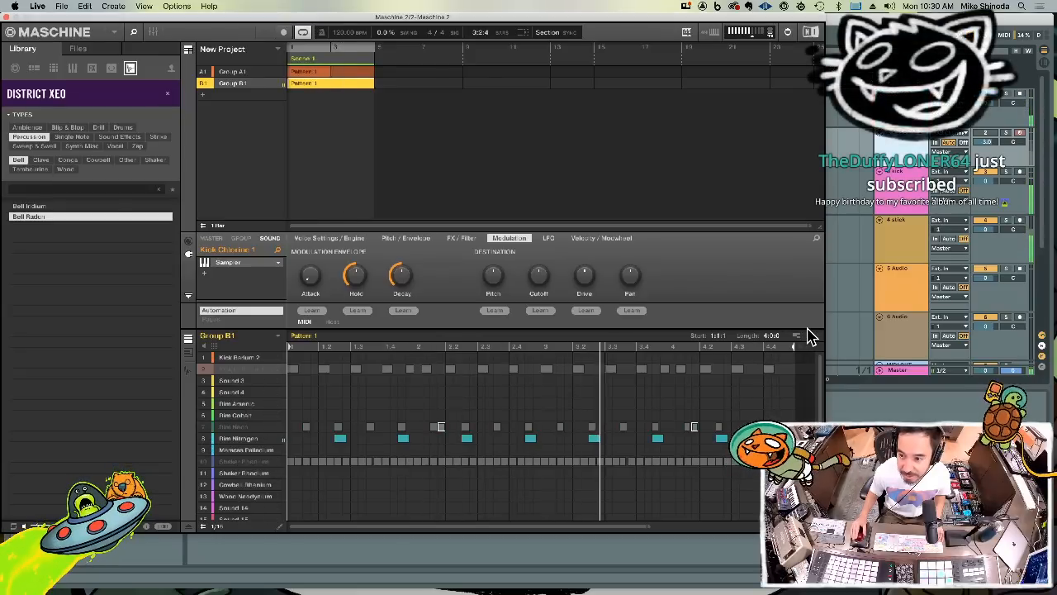
left_click_drag(814, 338, 844, 281)
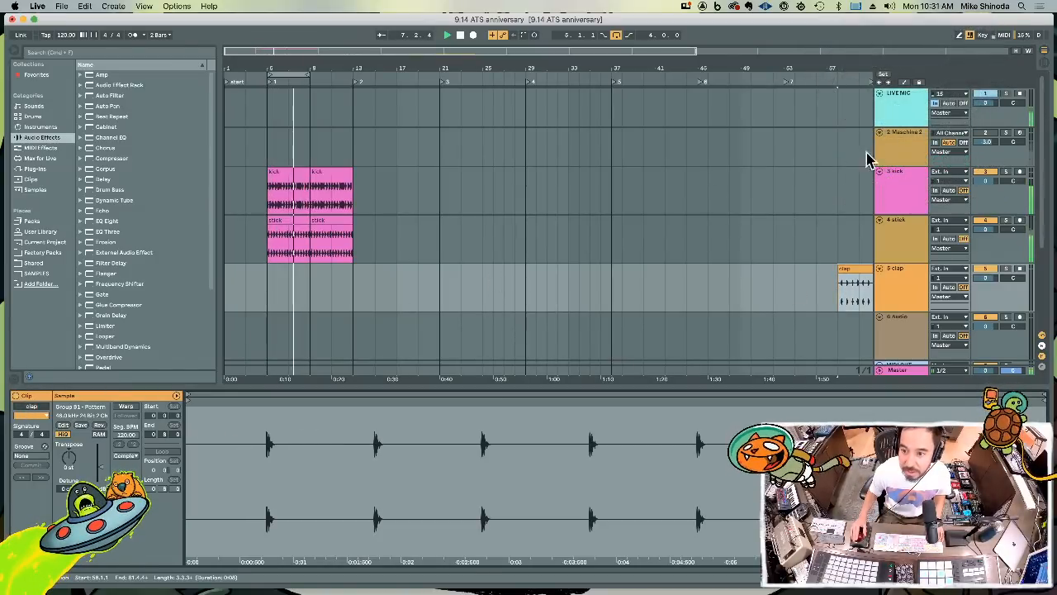
In Maschine, leave only the slot 10 shaker unmuted, export its audio onto the sixth track at bar 58, and rename the clip as shake
left_click(886, 153)
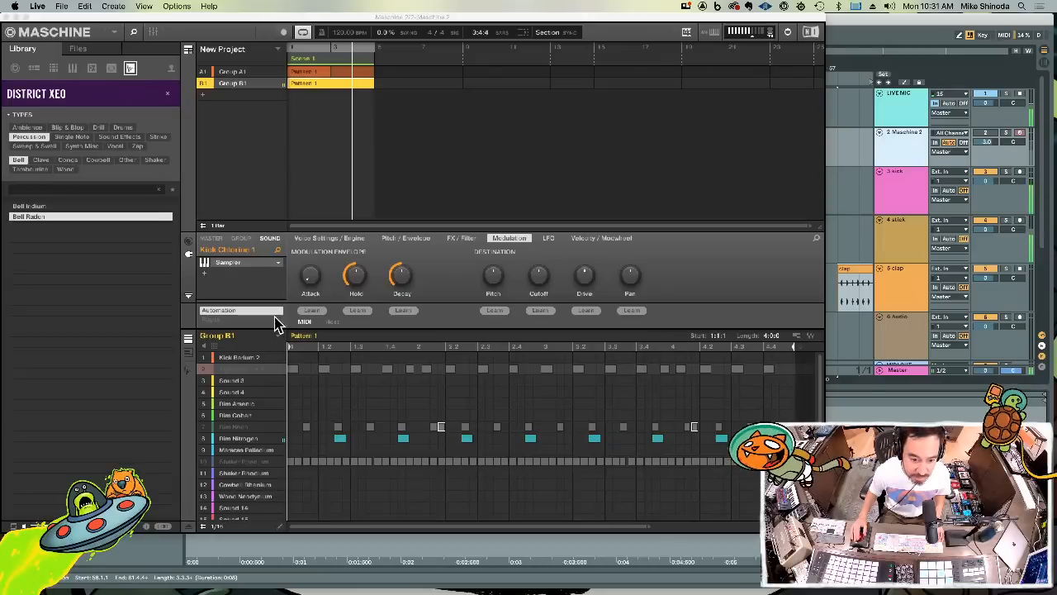
left_click(204, 439)
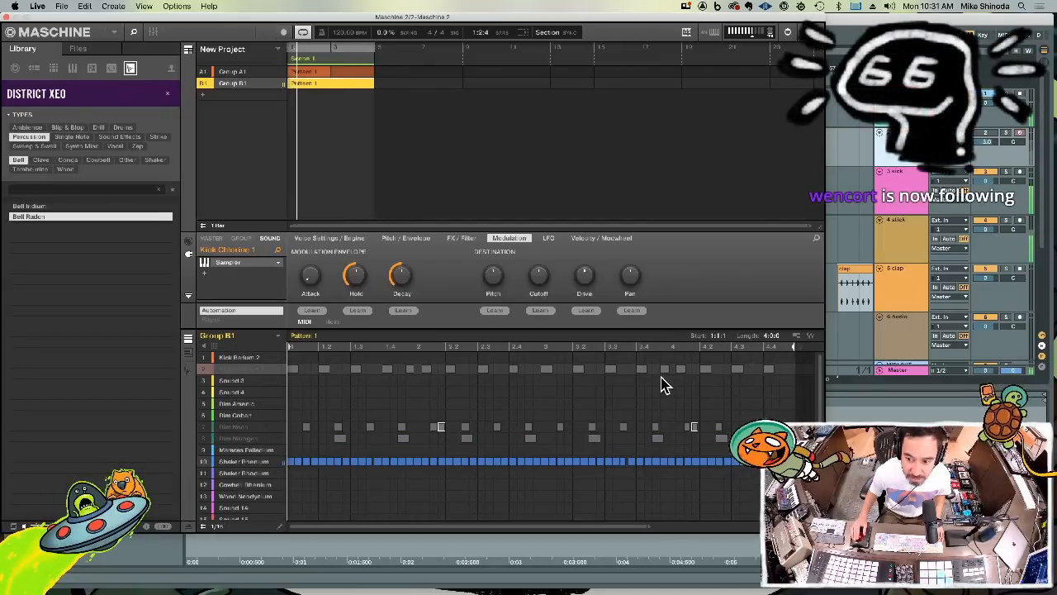
left_click_drag(811, 335, 853, 334)
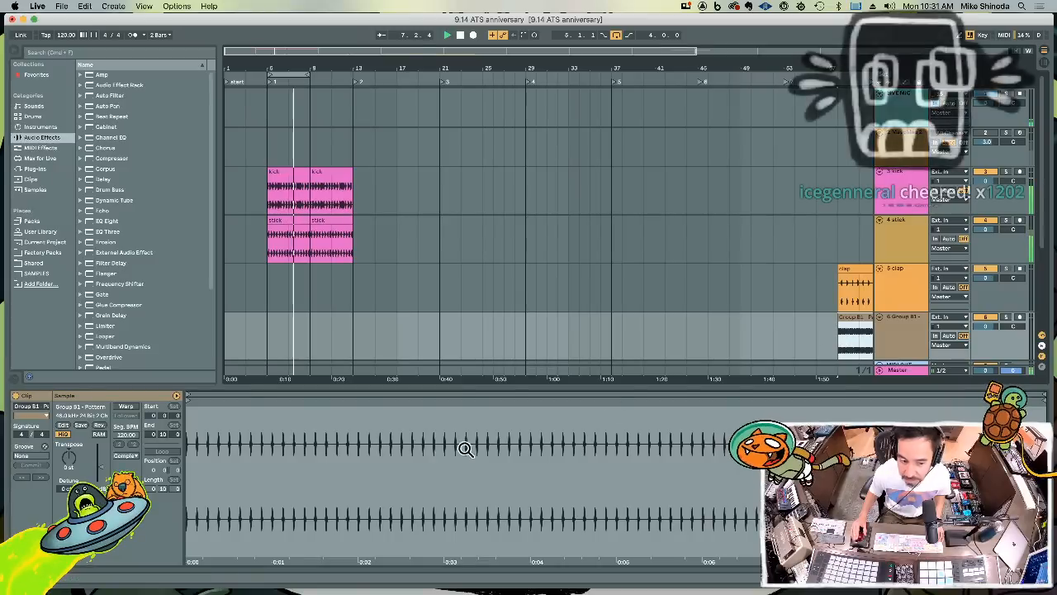
left_click(29, 407)
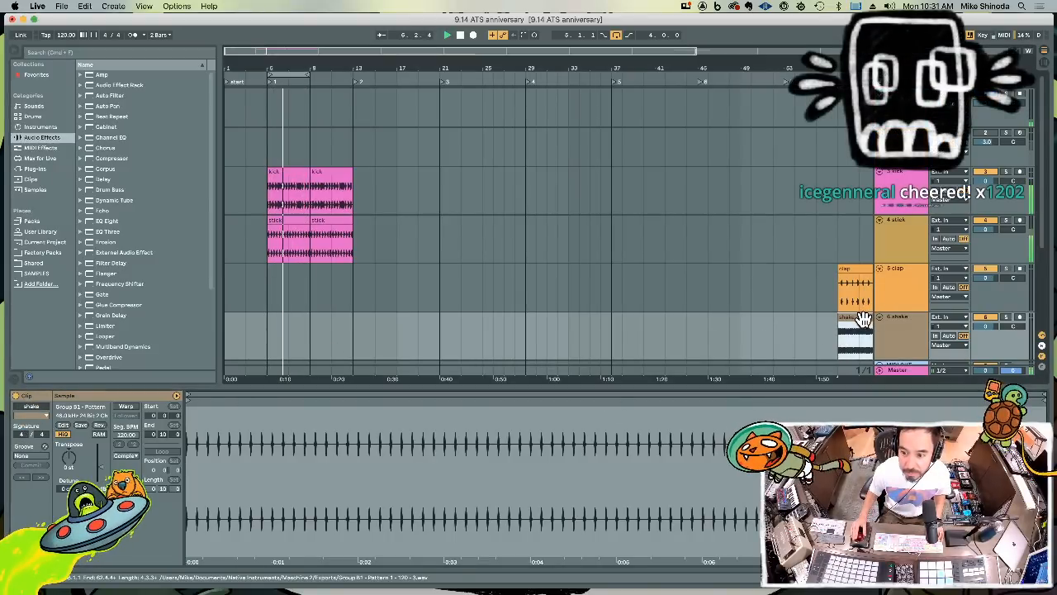
Move the shake clip to bar 13 and duplicate it to fill bars 13 to 21, and repeat the kick and stick clips across those bars
key("Delete")
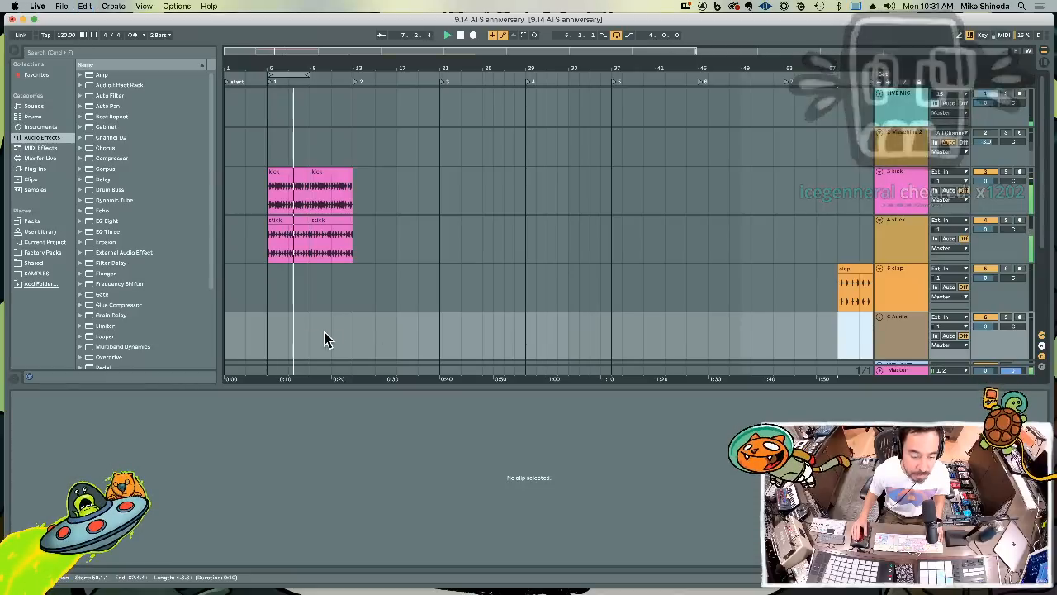
left_click(352, 336)
key("super+v")
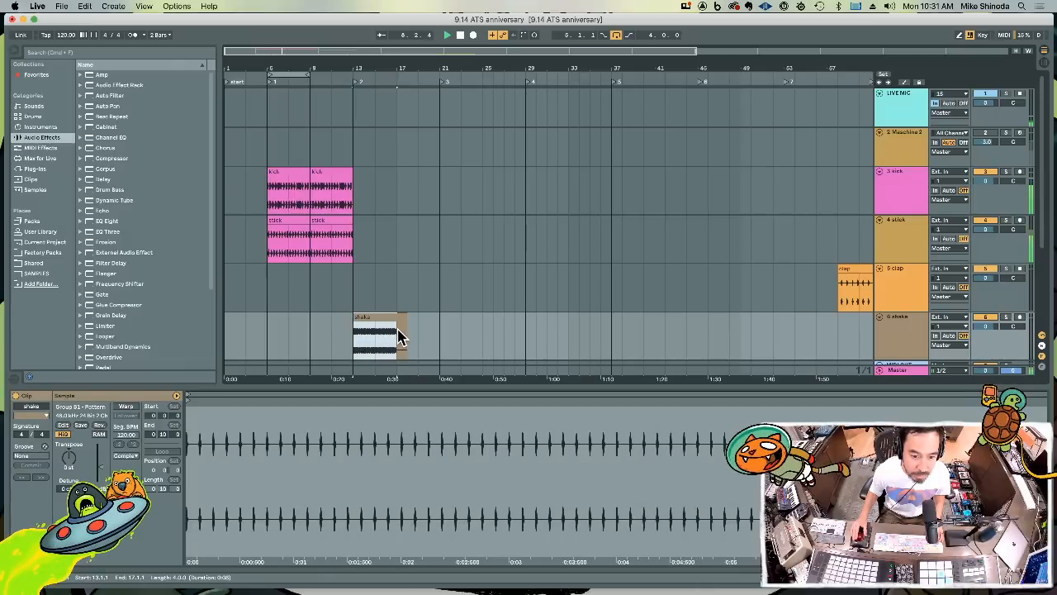
key("super+d")
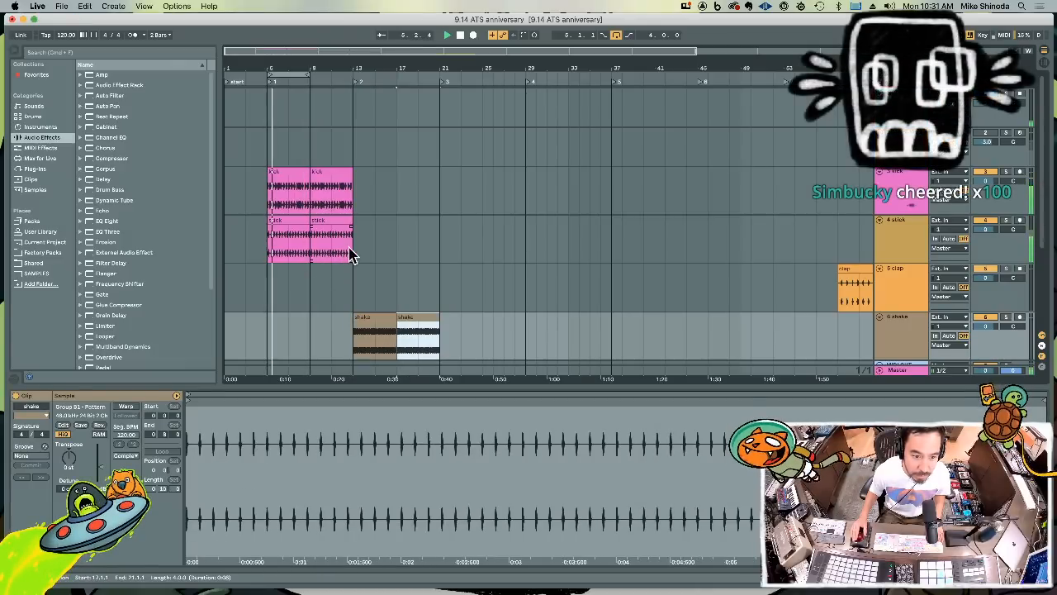
left_click_drag(355, 247, 265, 198)
key("super+d")
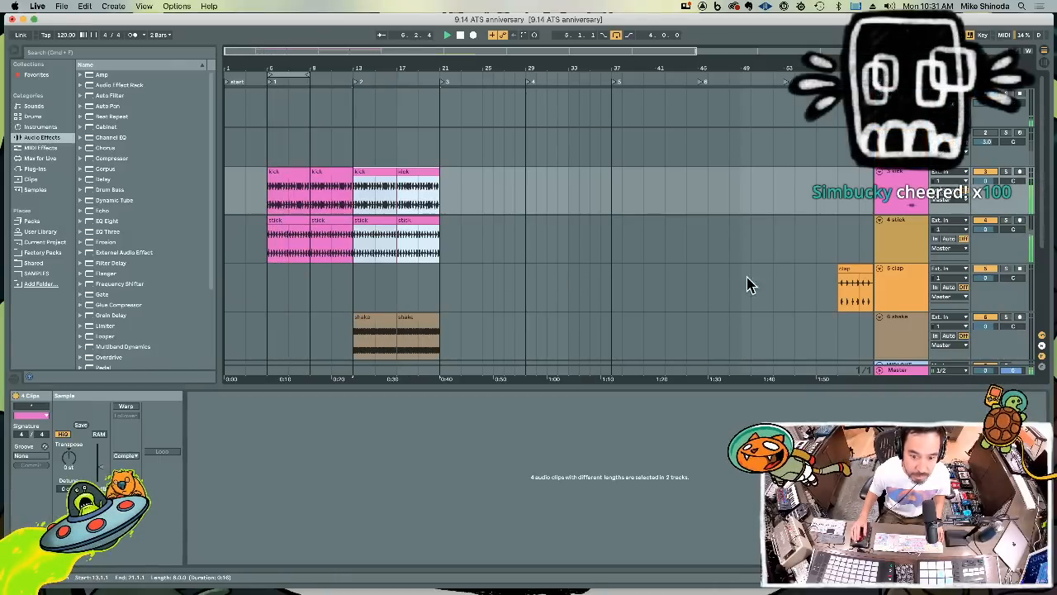
Move the clap clip from bar 58 to bar 13 on its track and duplicate it into bars 17 to 21
left_click(844, 270)
key("Delete")
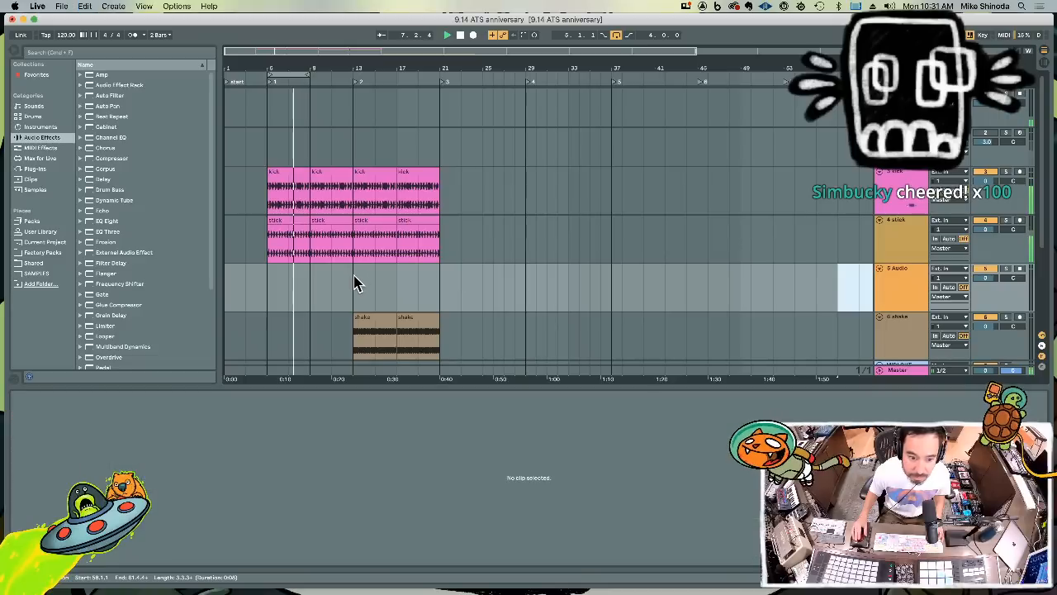
key("super+v")
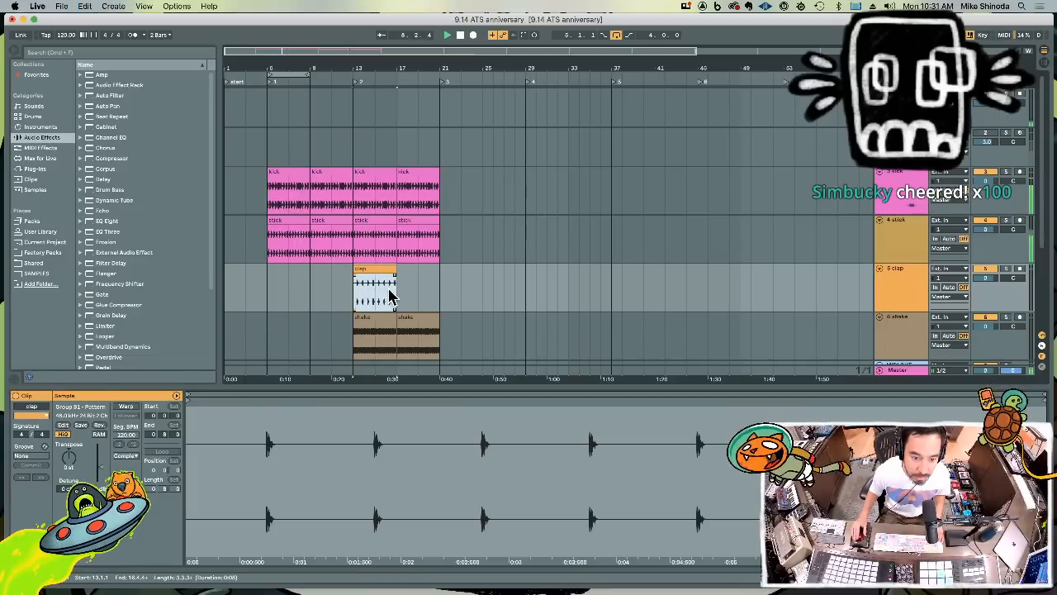
left_click(396, 291)
left_click(357, 285)
key("super+d")
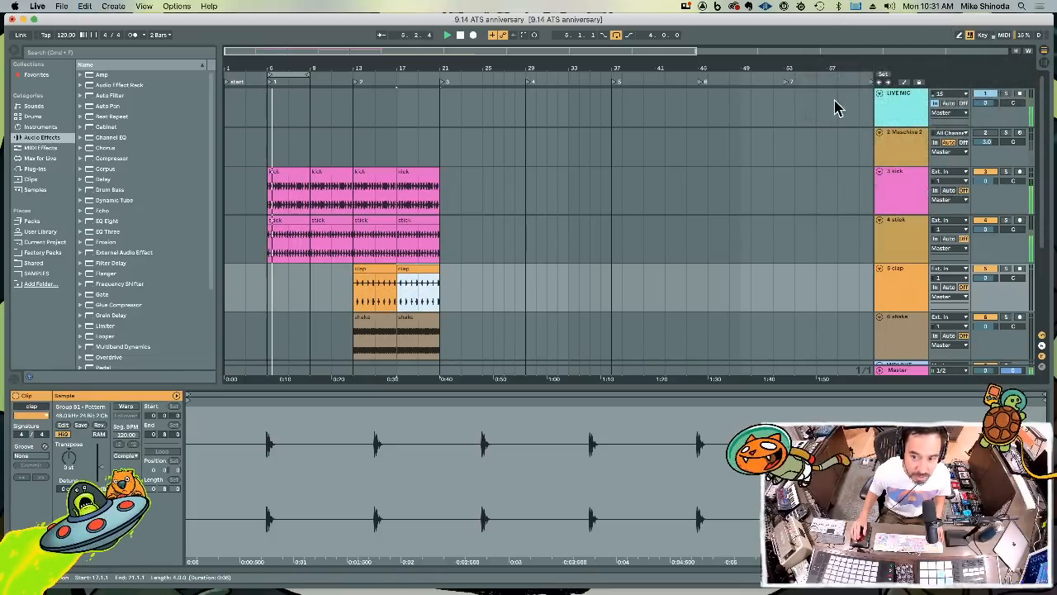
Remove Pattern 1 of Group A1 in Maschine and close the plug-in window
left_click(898, 128)
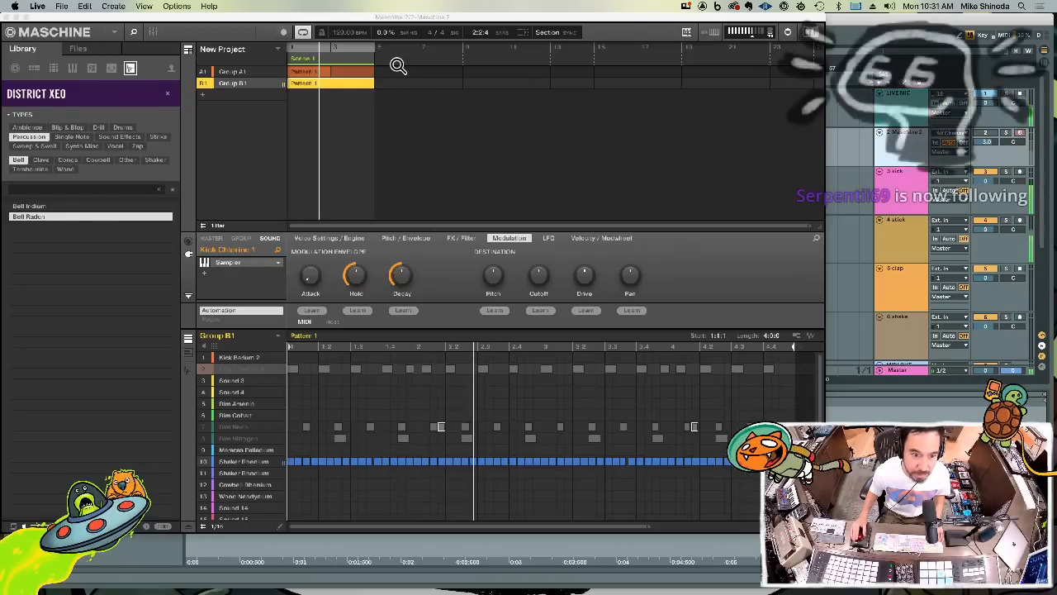
right_click(301, 73)
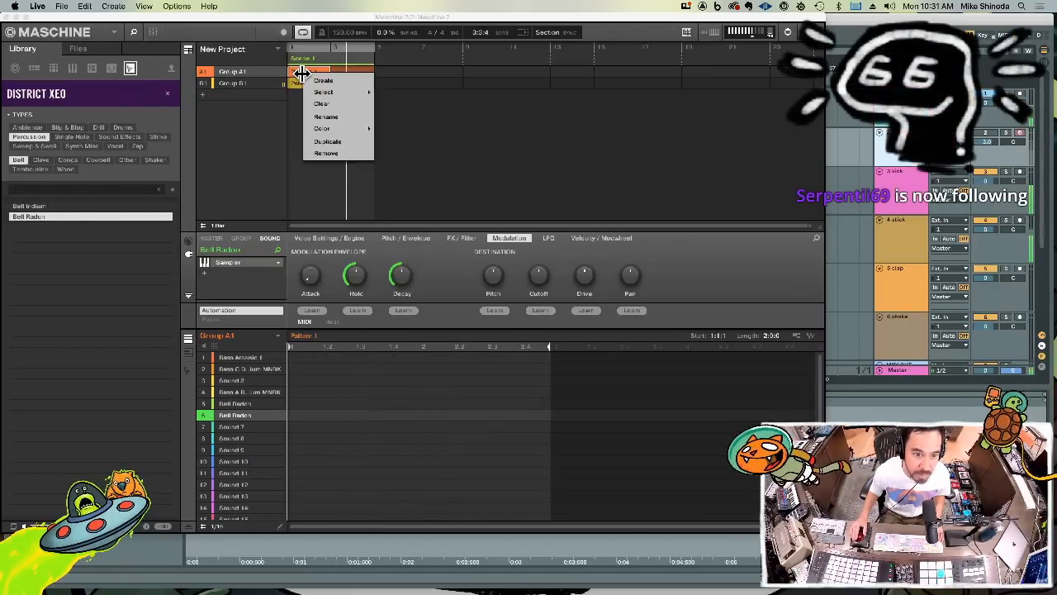
left_click(324, 154)
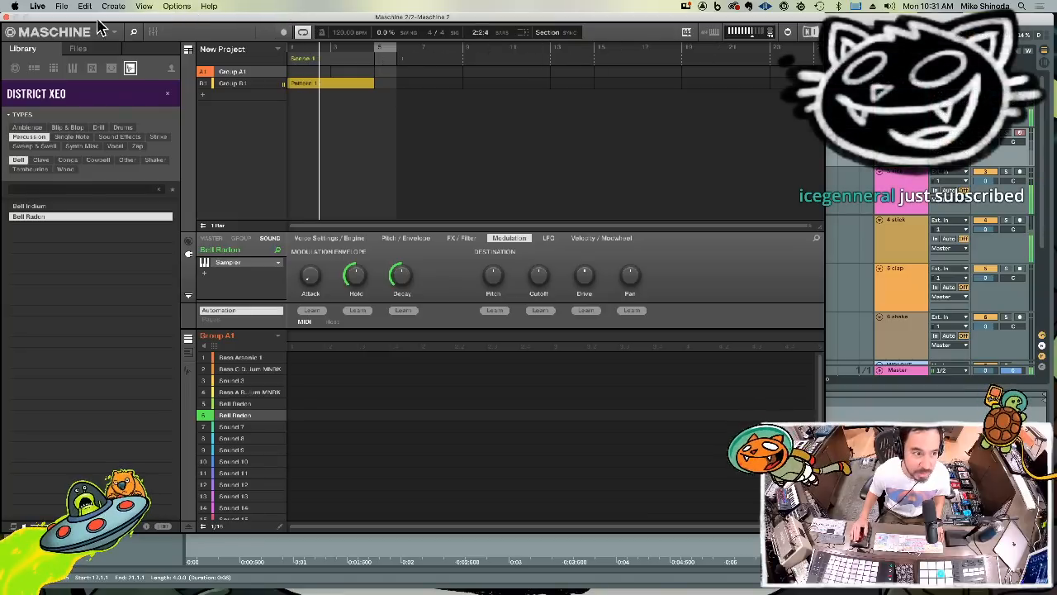
left_click(10, 17)
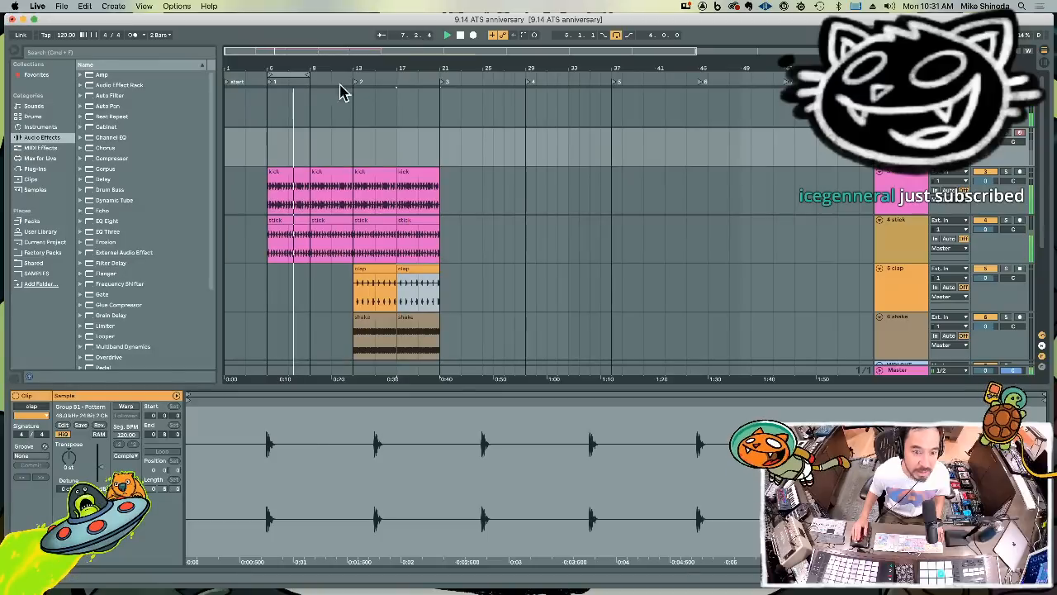
Set the color of all four kick clips to red
left_click(906, 206)
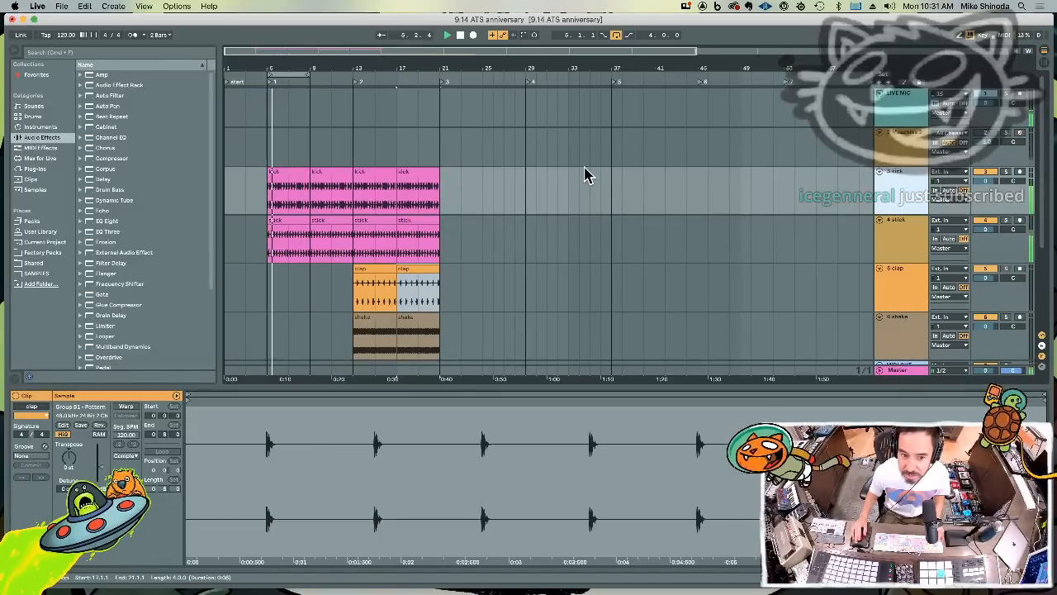
left_click_drag(459, 182, 272, 191)
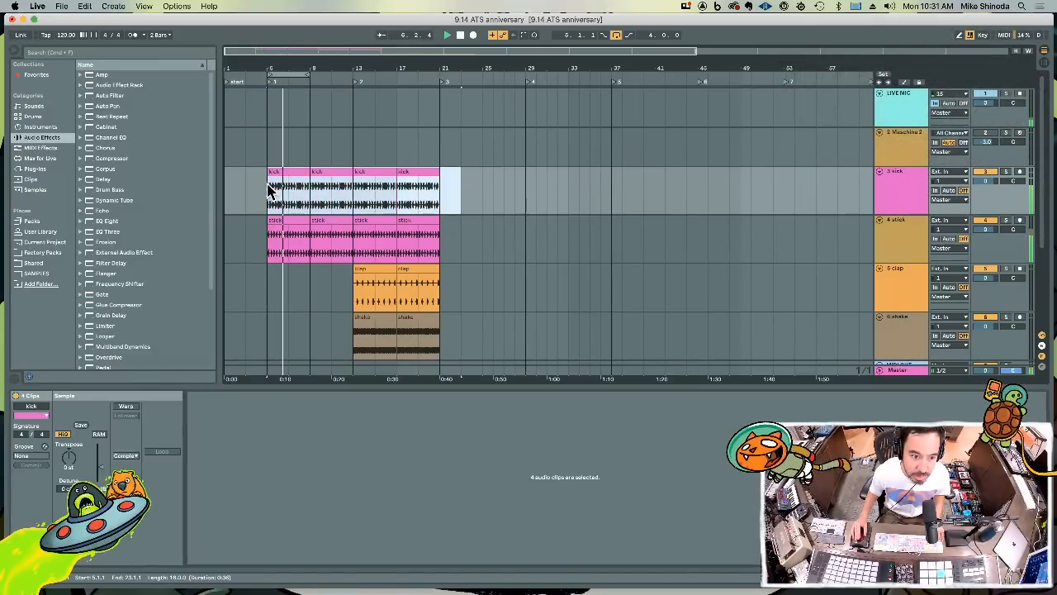
left_click(42, 417)
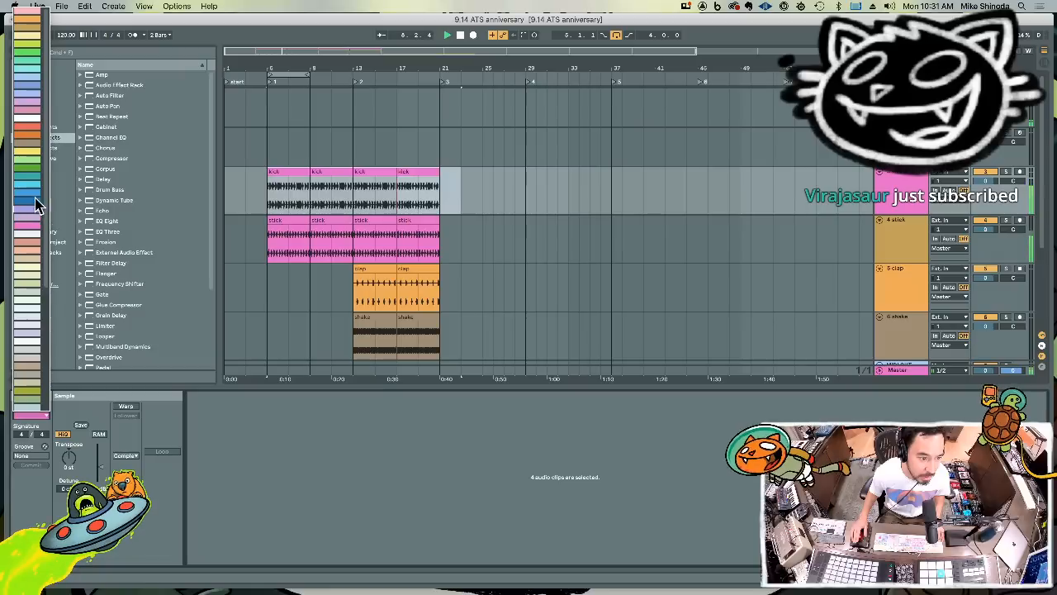
left_click(41, 132)
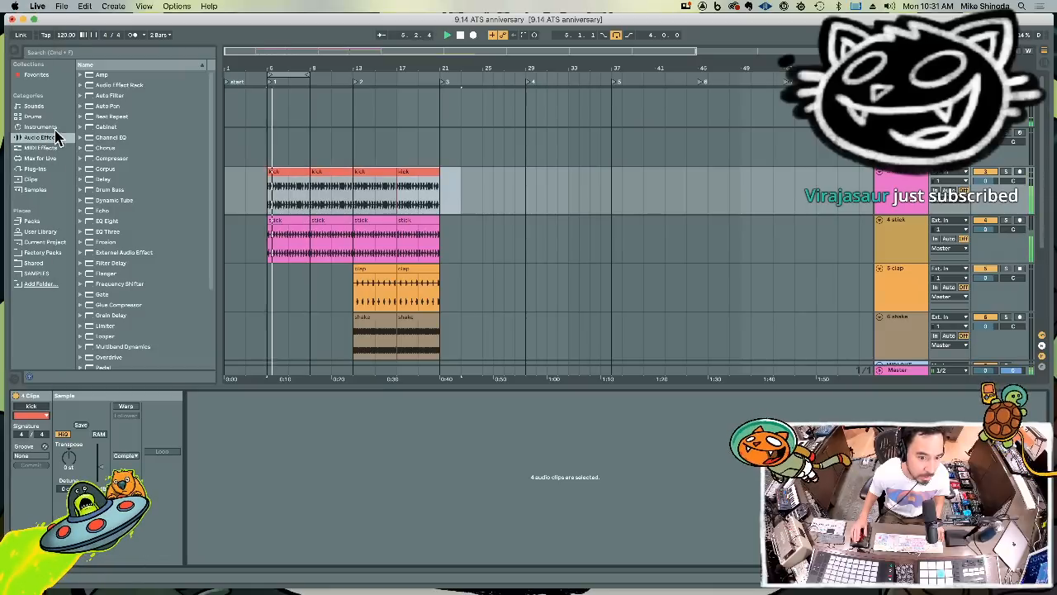
Assign the track colors to the clips on the kick, stick, clap and shake tracks
left_click(537, 281)
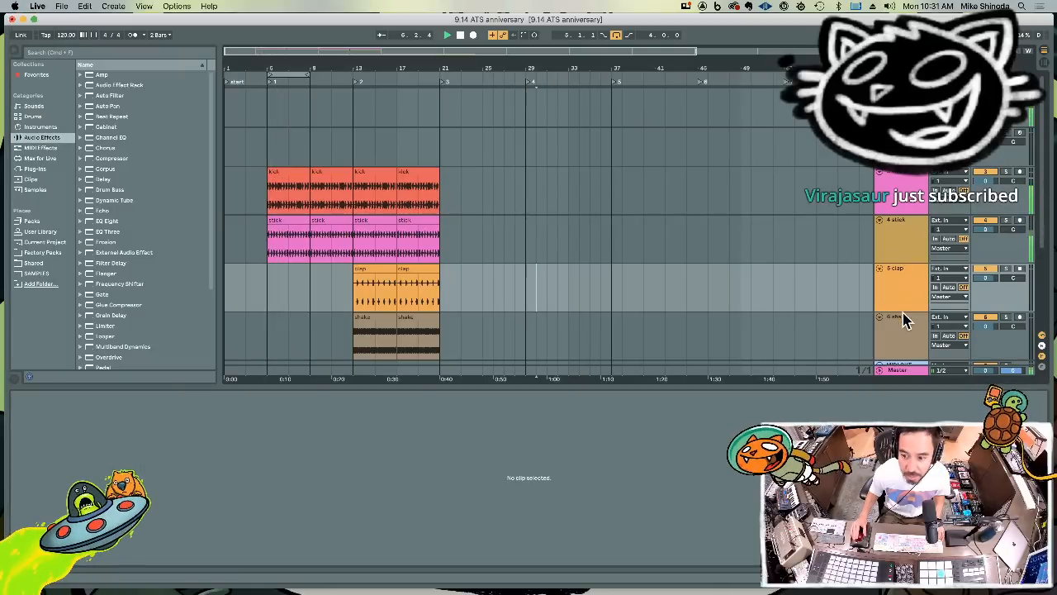
left_click(906, 324)
left_click(904, 189, "shift")
right_click(904, 188)
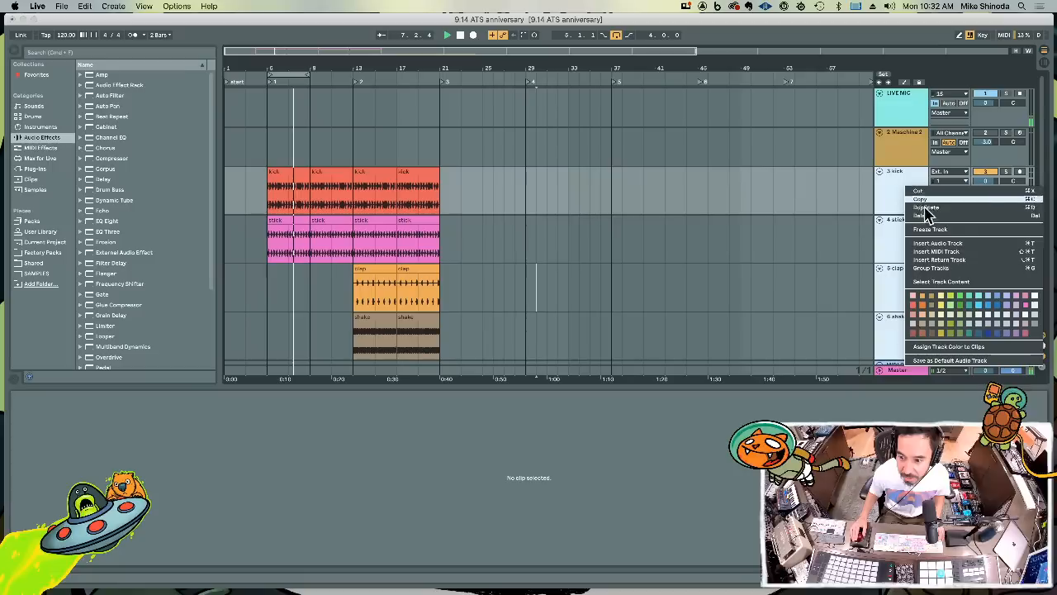
left_click(939, 347)
left_click(742, 271)
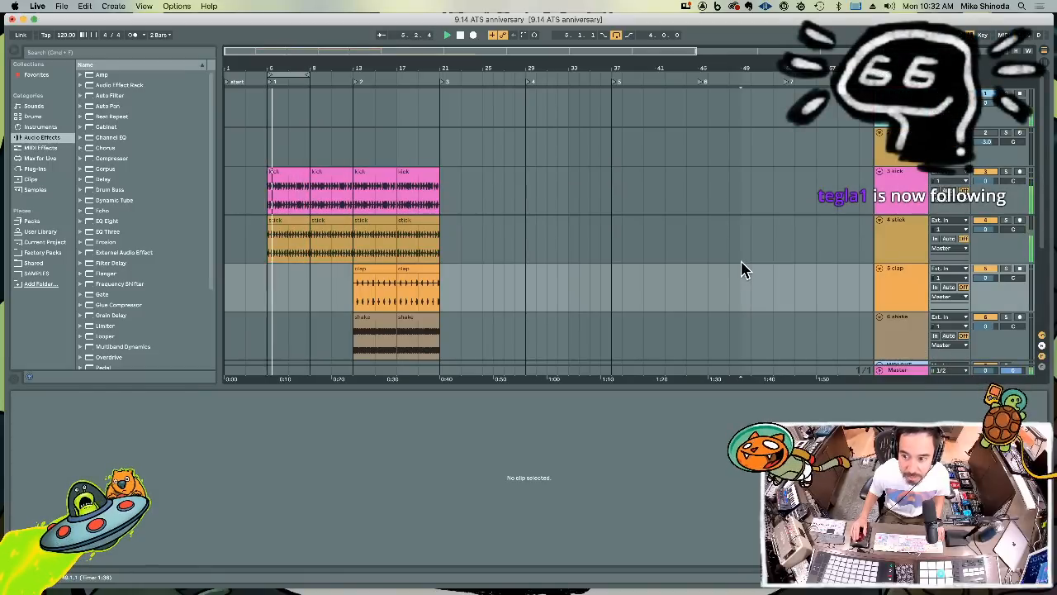
Reduce the height of the kick, stick, clap and shake tracks together
left_click(915, 327)
left_click(903, 186, "shift")
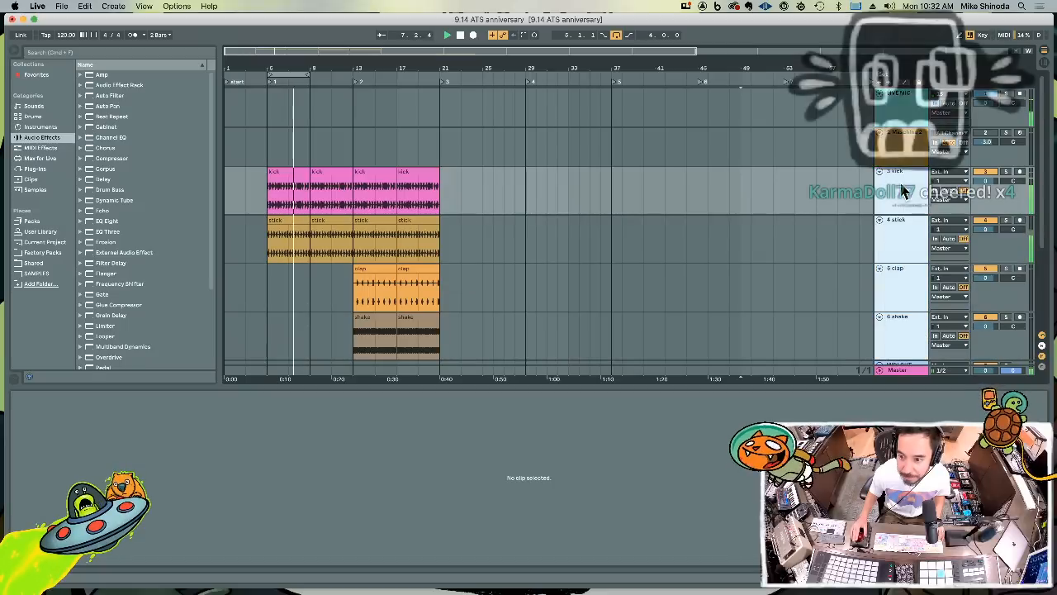
left_click_drag(904, 209, 905, 183)
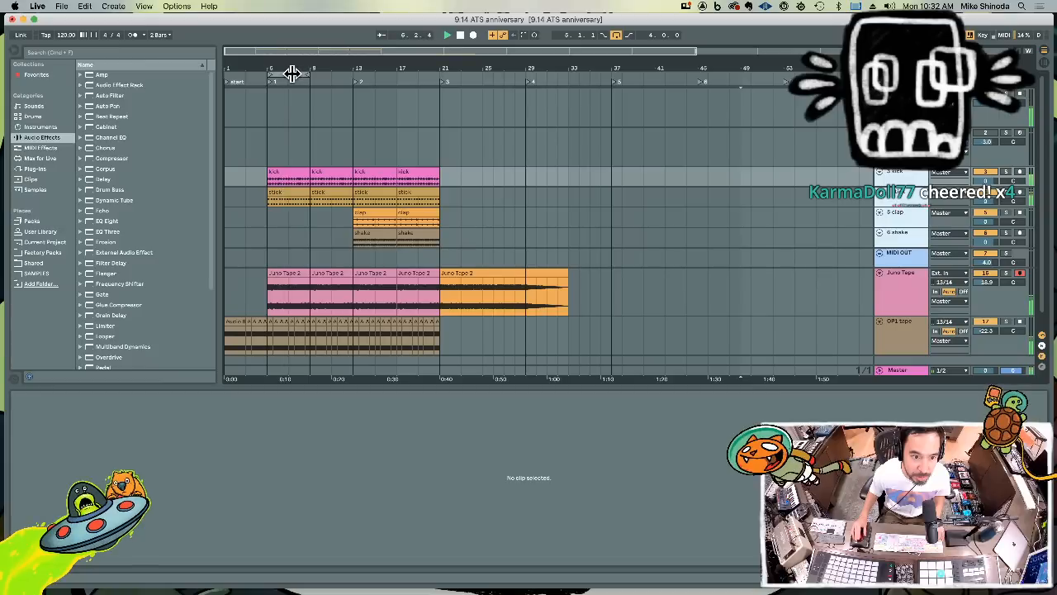
Move the four-bar loop region to bars 13 to 17 and play the arrangement from the start locator
left_click_drag(292, 74, 387, 77)
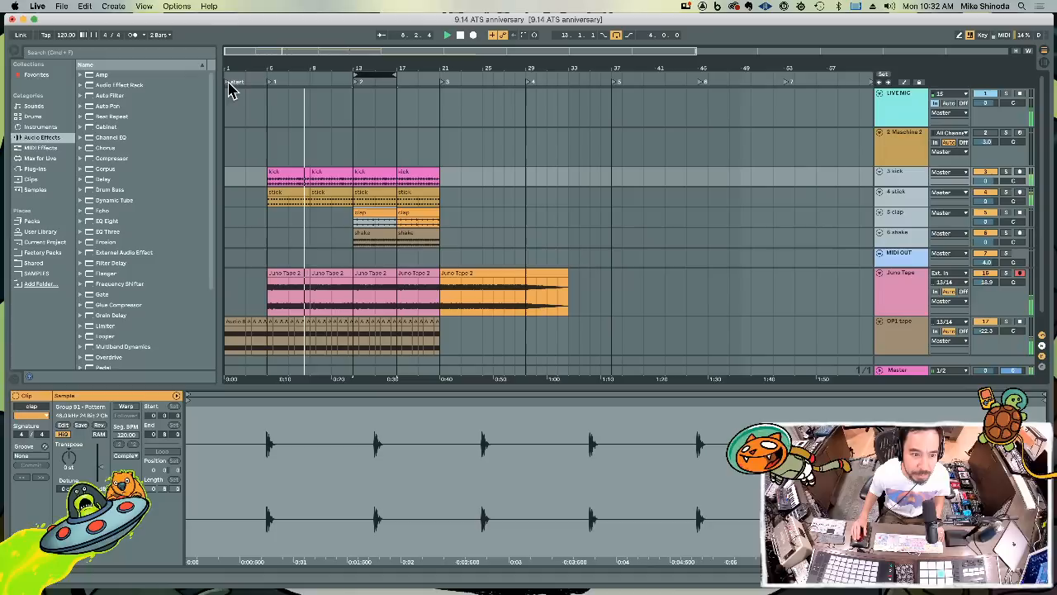
left_click(229, 84)
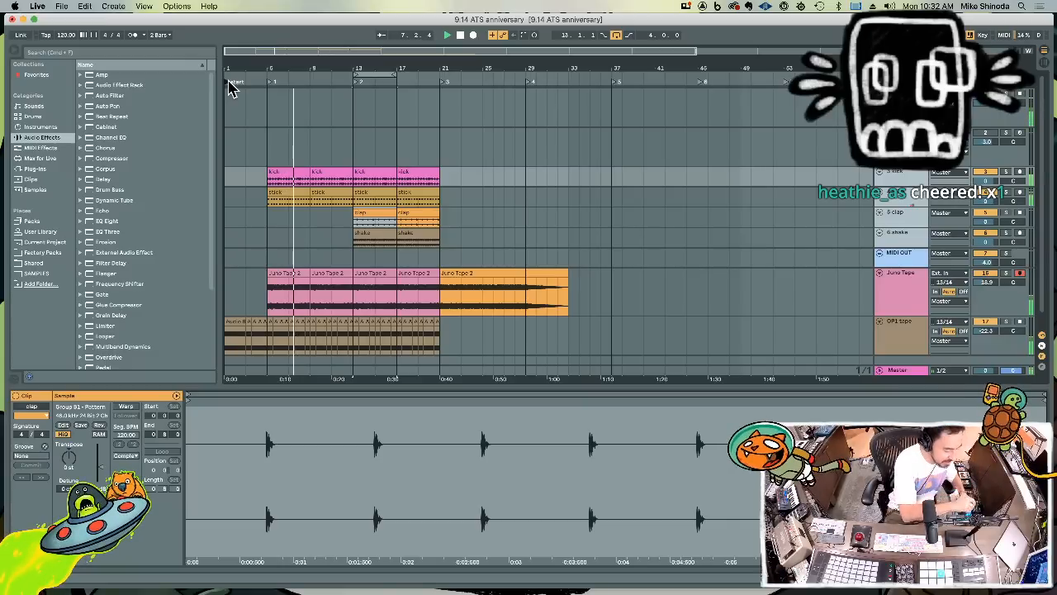
Move the Juno Tape clip from bar 5 to bar 53 and extend its start back to bar 37
left_click(295, 285)
key("Delete")
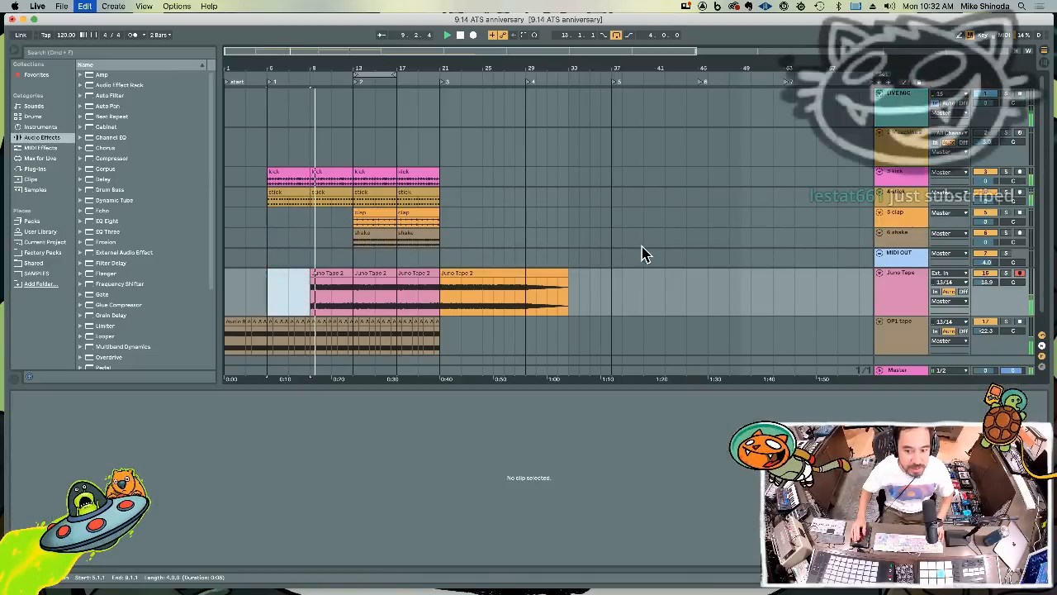
left_click(784, 294)
key("super+v")
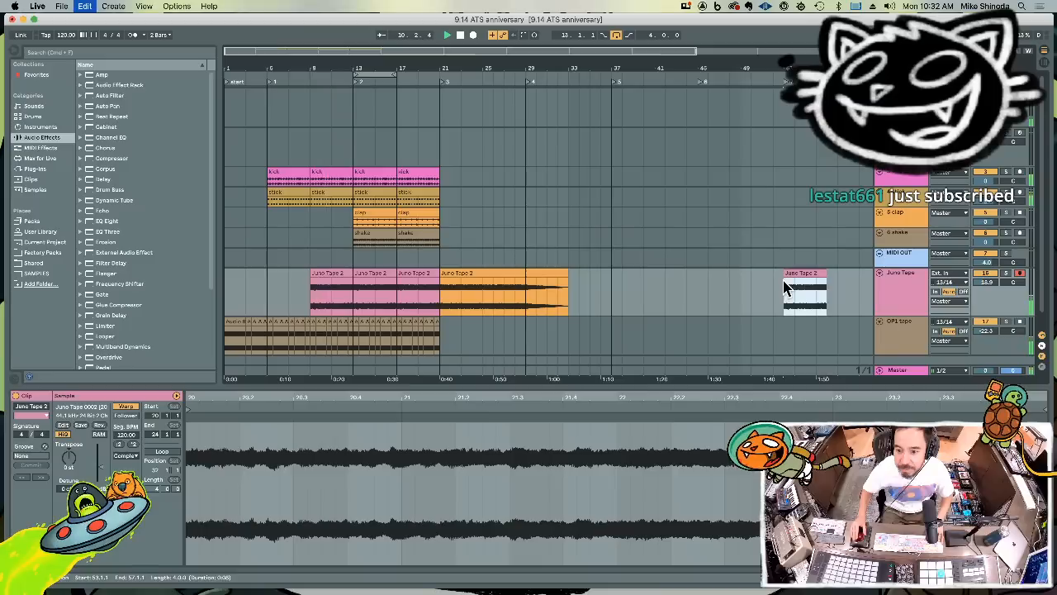
left_click_drag(785, 282, 632, 303)
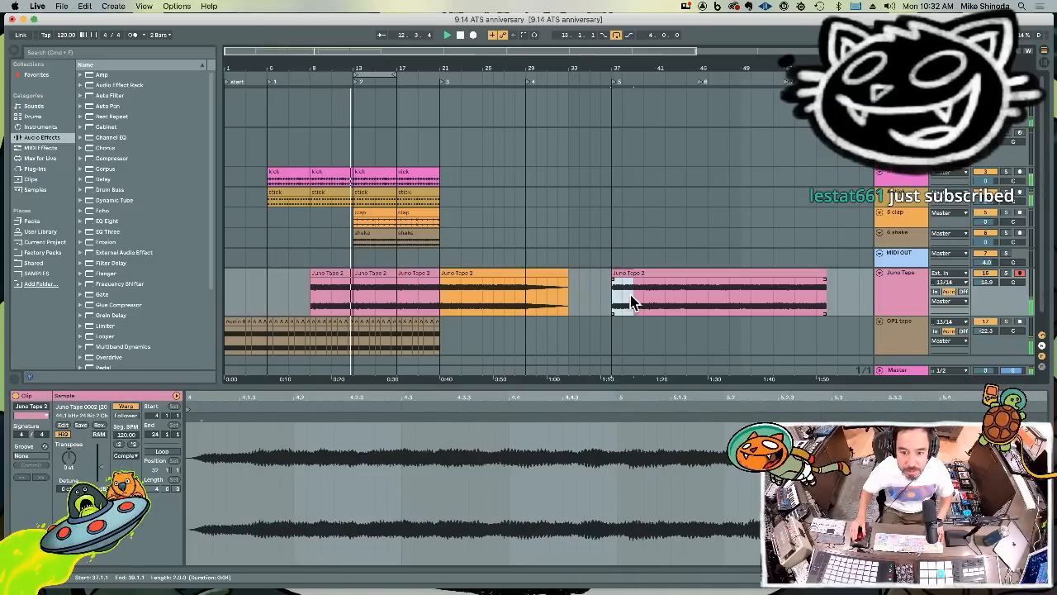
Fill bars 5 to 9 of the Juno Tape track: paste the bar 37 excerpt at bar 5 and the last two bars of the bar 9 clip at bar 7
left_click(271, 298)
key("super+v")
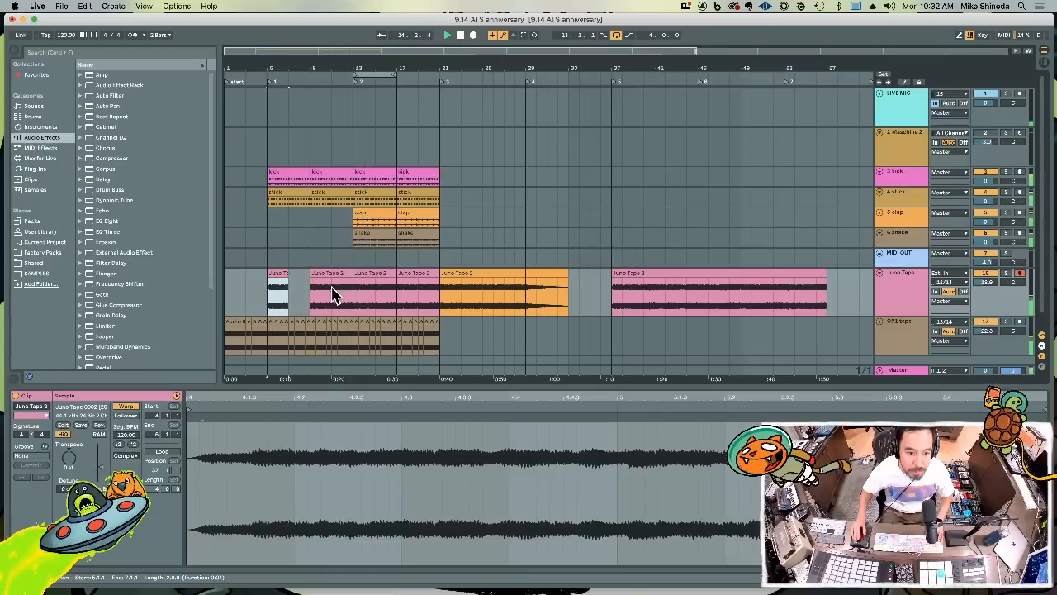
left_click_drag(321, 300, 351, 299)
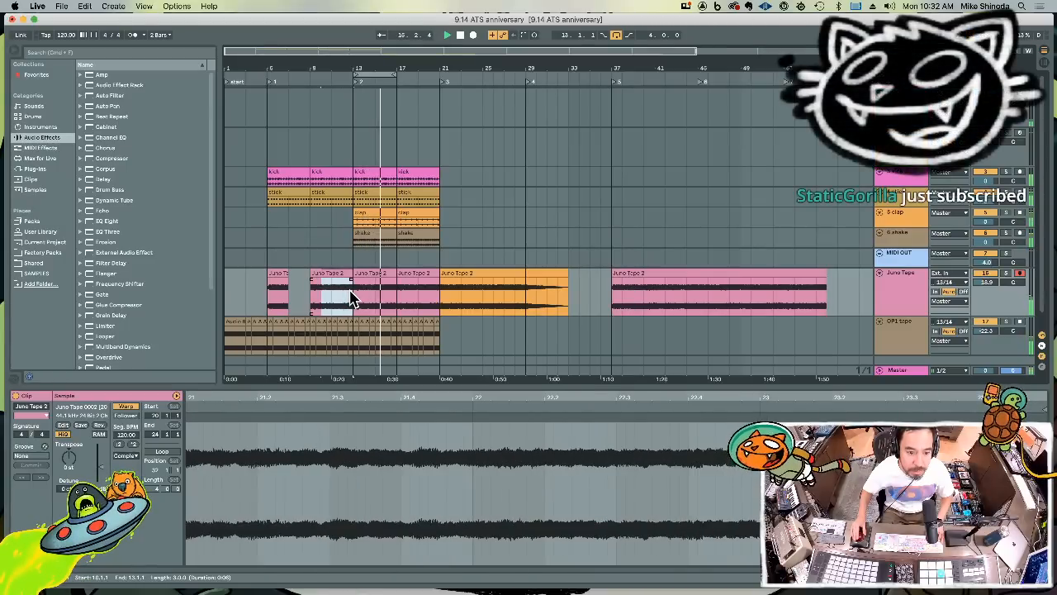
left_click(290, 299)
key("super+v")
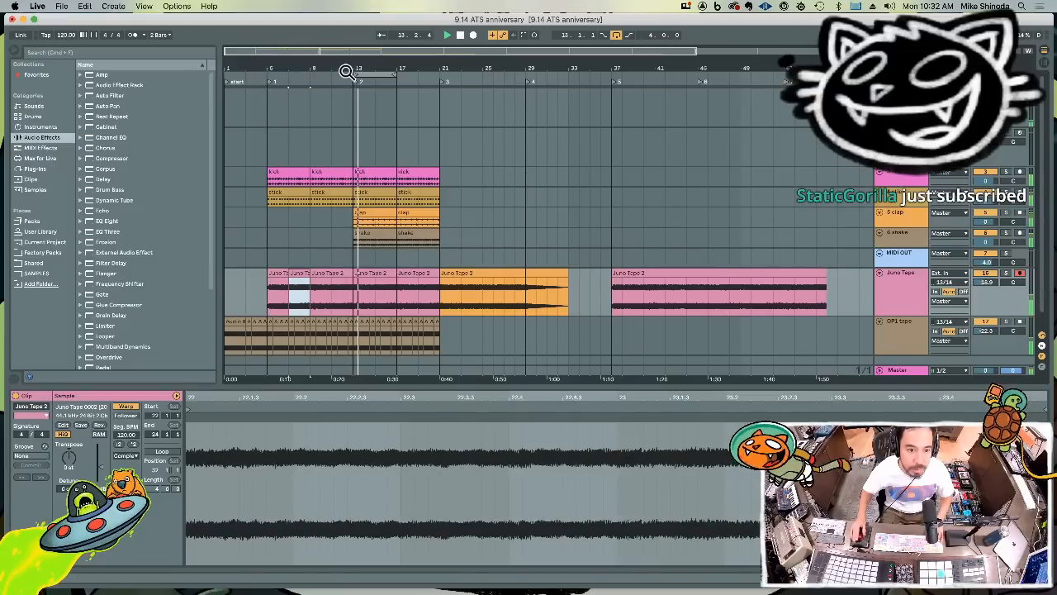
Move the start of the loop region to bar 5 and shorten the region to four bars, ending at bar 9
left_click_drag(358, 72, 270, 73)
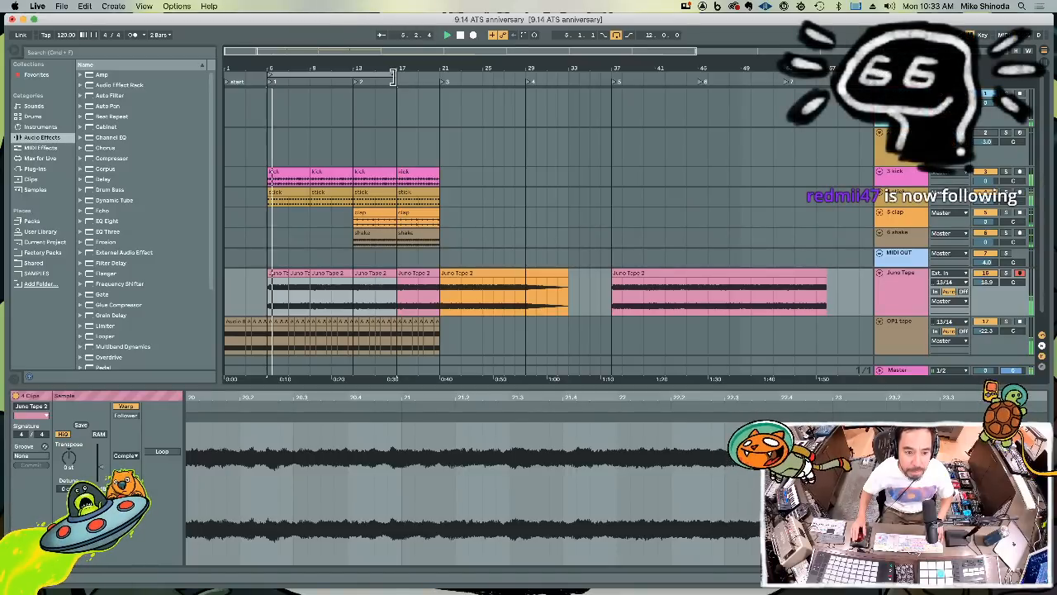
left_click_drag(392, 76, 315, 77)
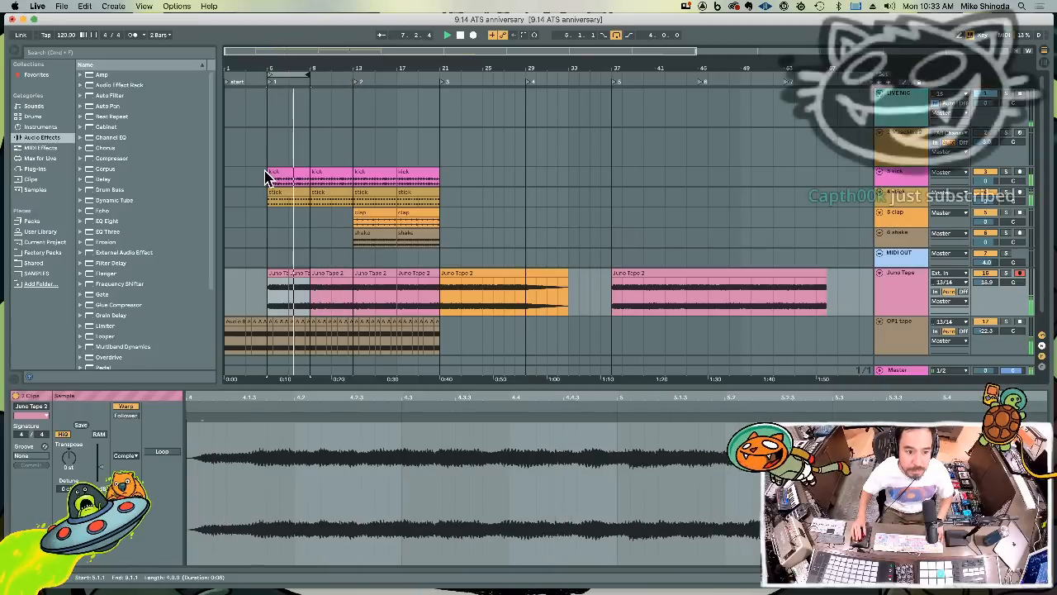
Move all kick, stick, clap and shake clips together so that the drum arrangement starts at bar 13
left_click_drag(266, 174, 444, 247)
key("Delete")
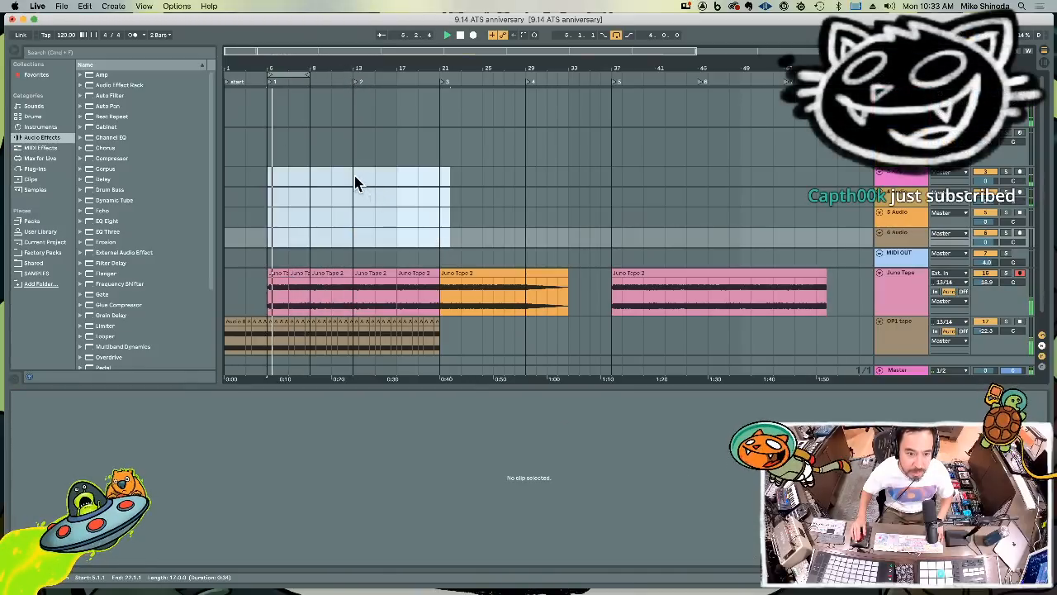
left_click_drag(356, 176, 380, 239)
key("super+v")
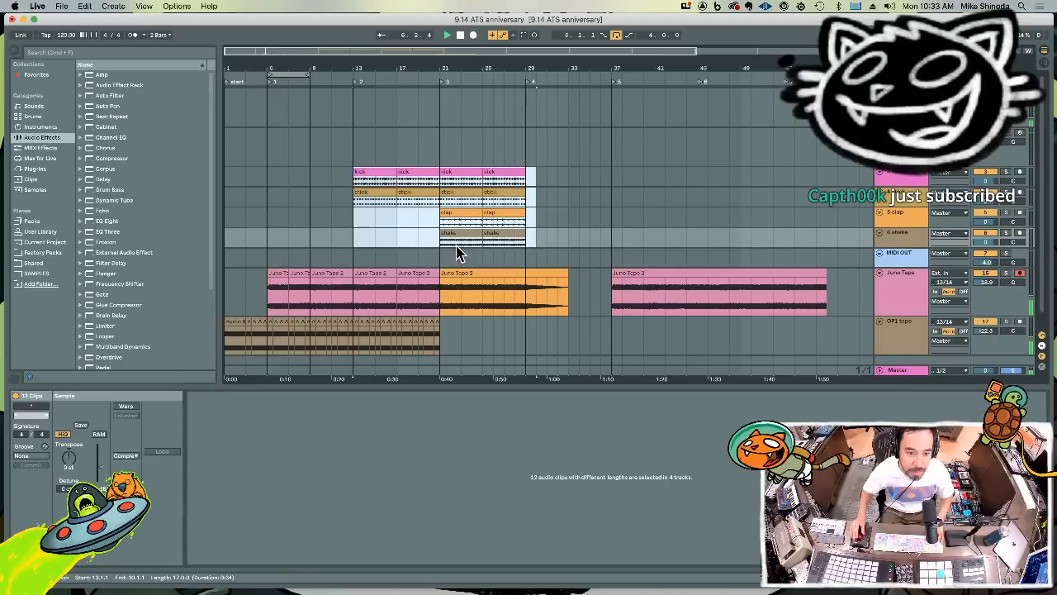
Add the Native Instruments Raum Audio Unit plug-in to the Juno Tape track
left_click(905, 287)
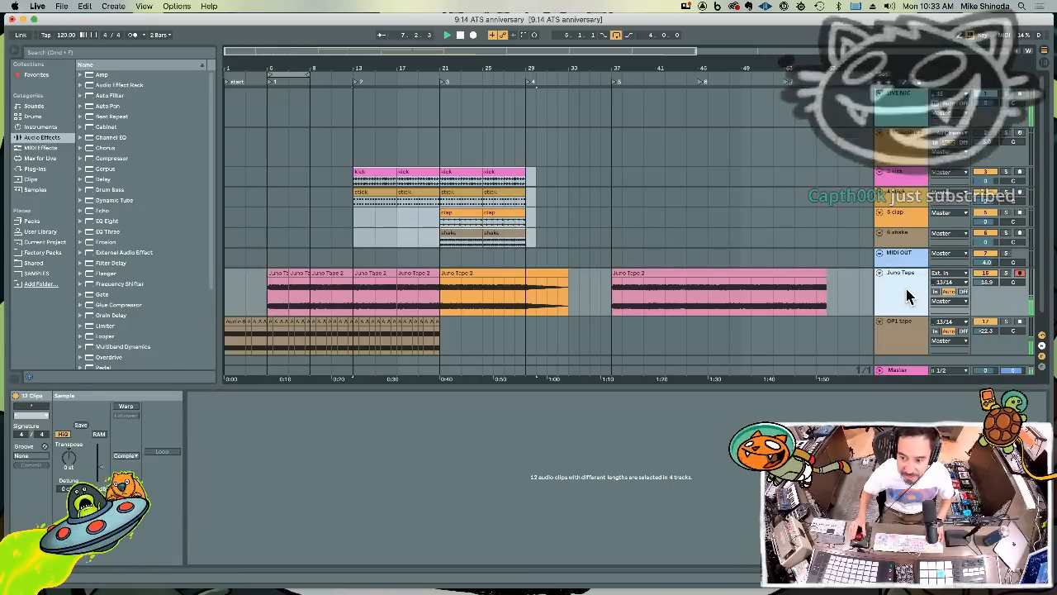
left_click(905, 287)
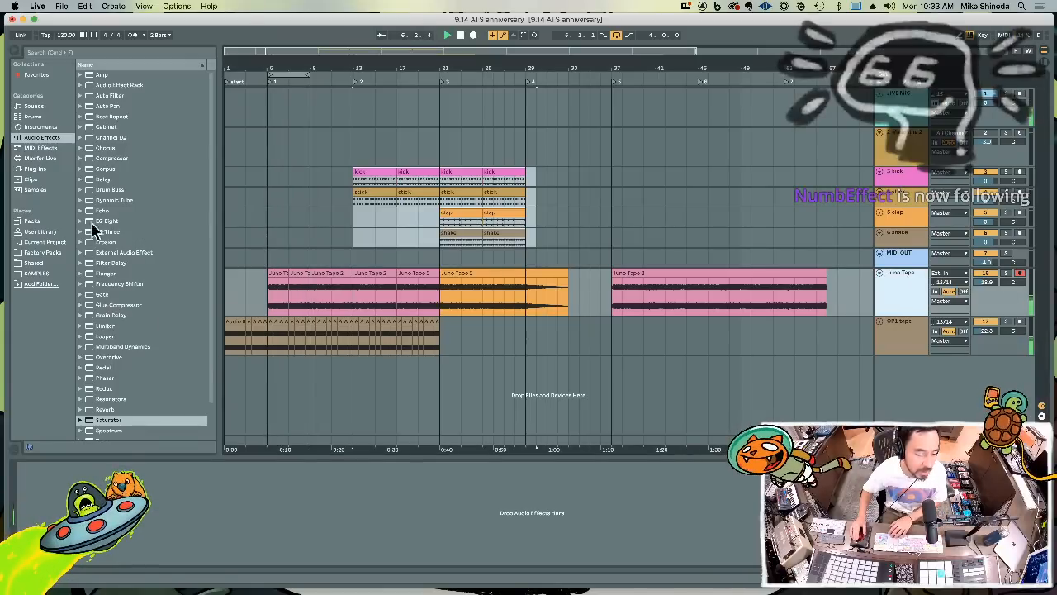
left_click(41, 170)
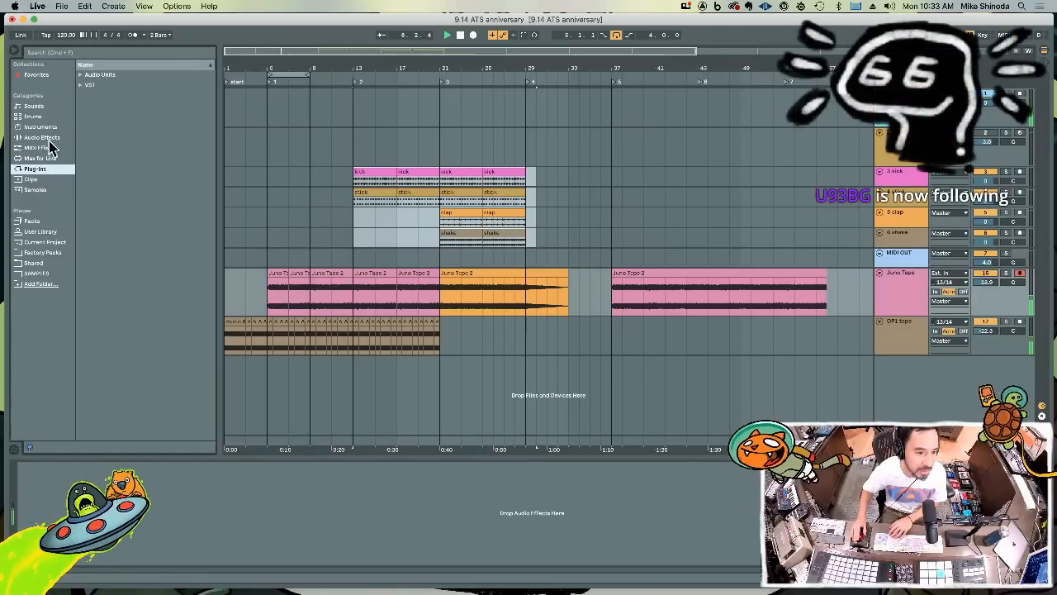
double_click(91, 76)
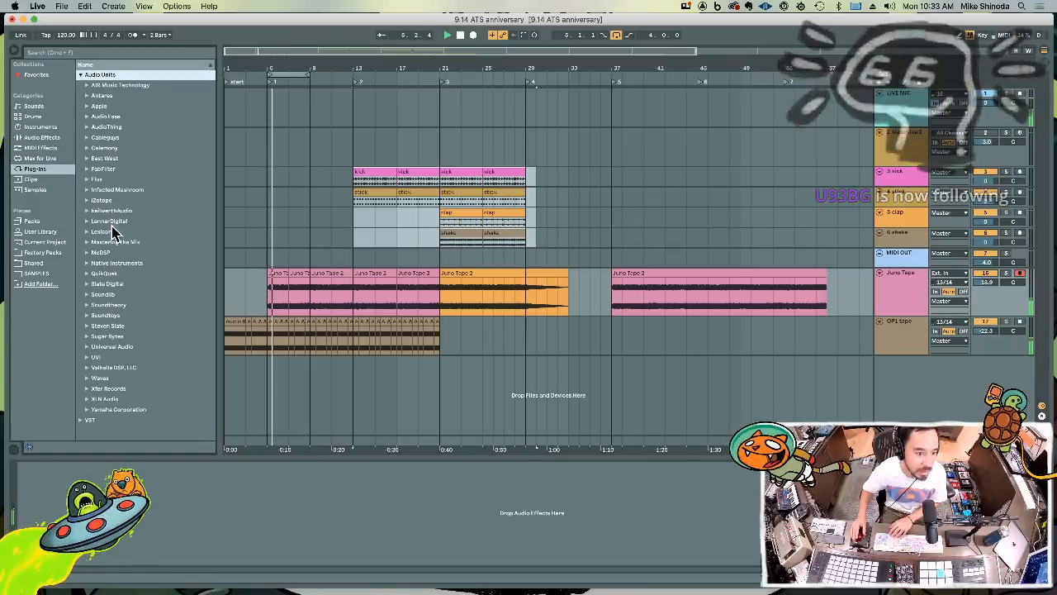
double_click(116, 262)
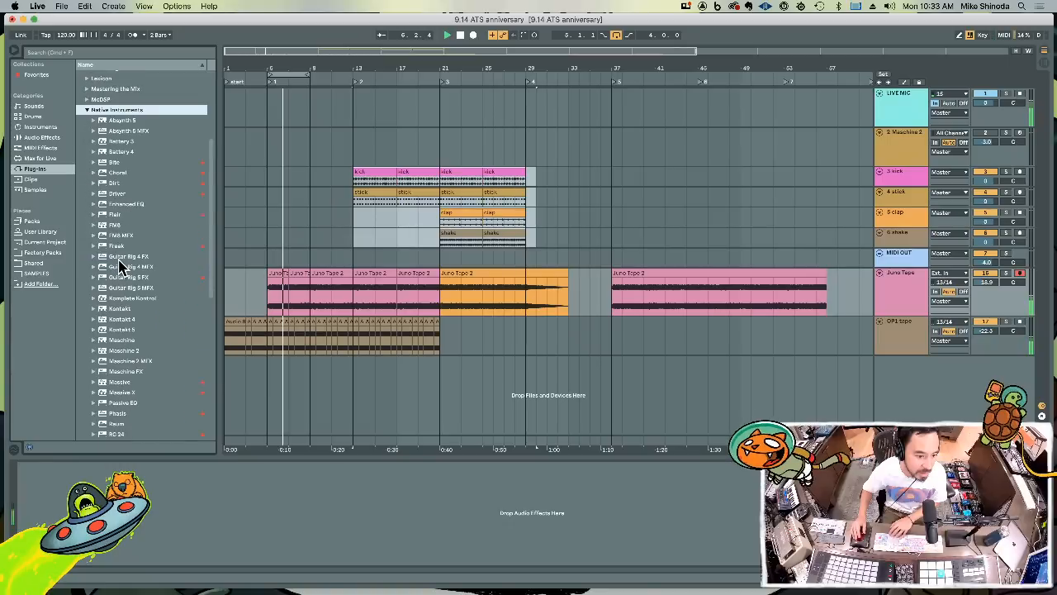
scroll(115, 273, "down", 5)
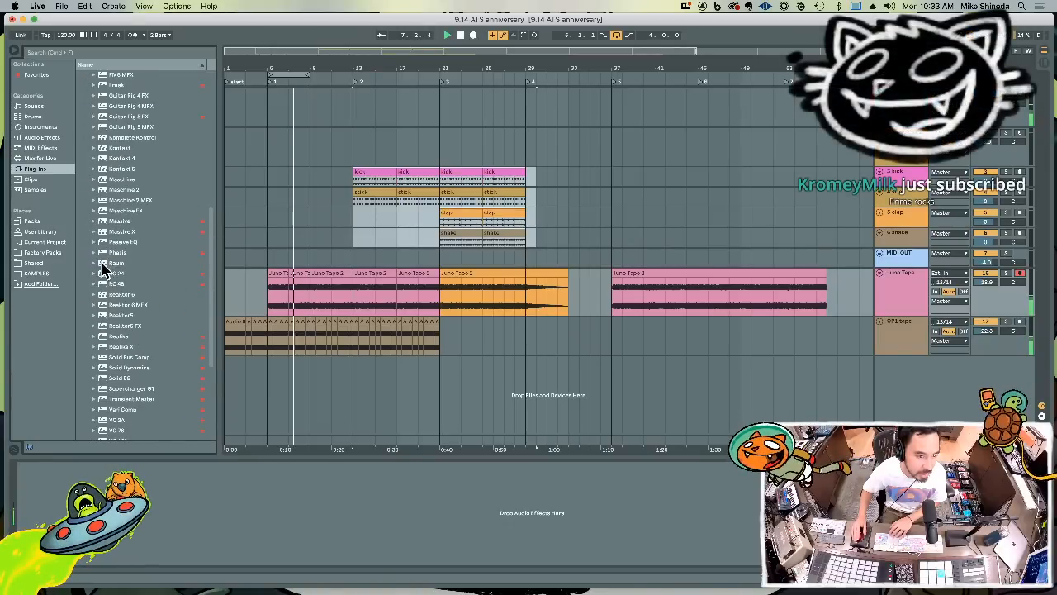
left_click(101, 264)
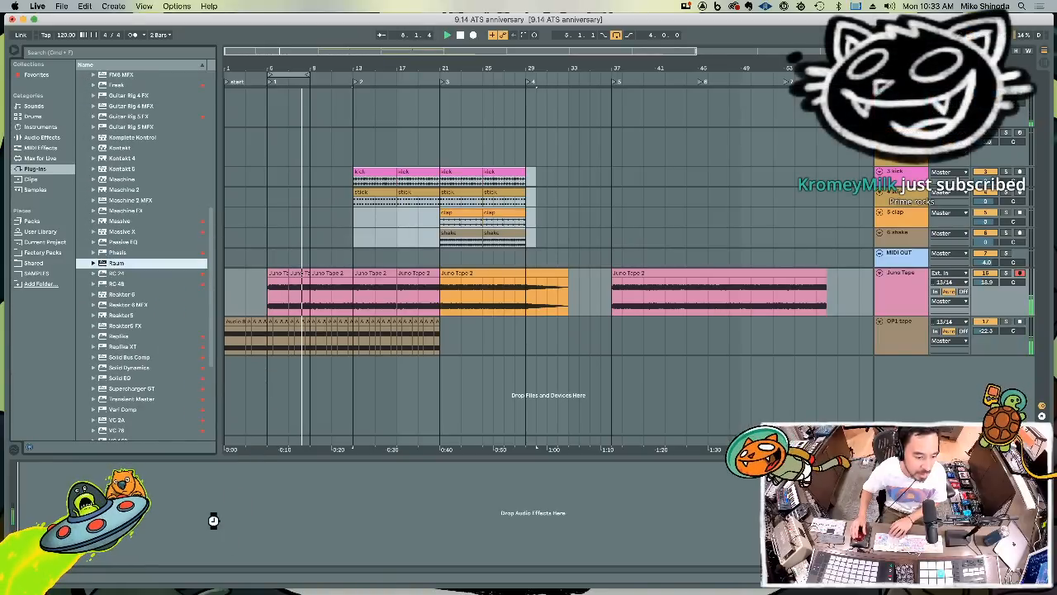
left_click_drag(213, 520, 212, 522)
Set the Raum feedback to 0.0 % and close the plug-in window
left_click_drag(89, 161, 89, 157)
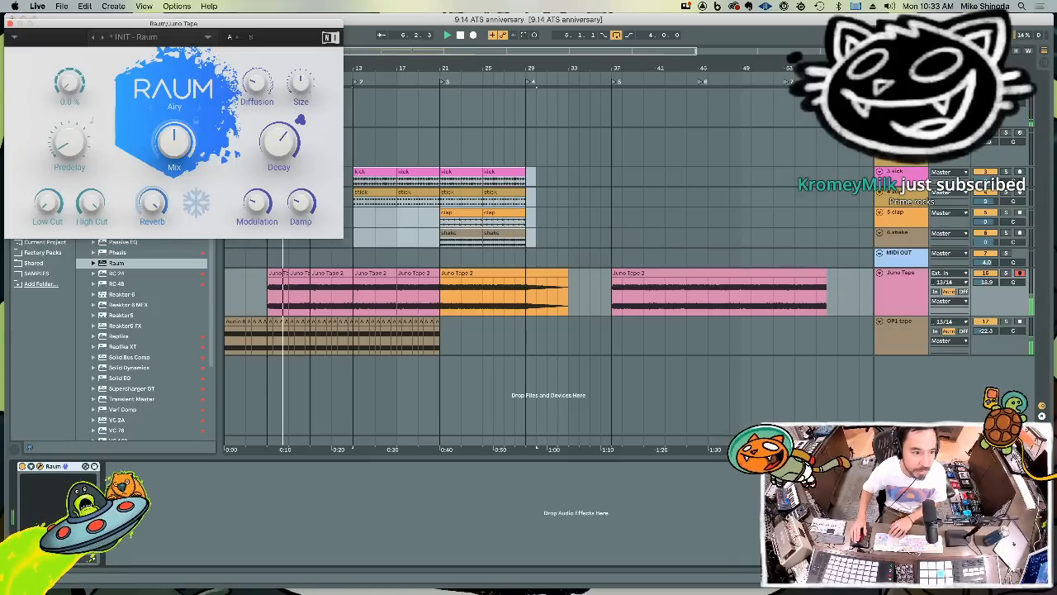
left_click_drag(71, 85, 71, 97)
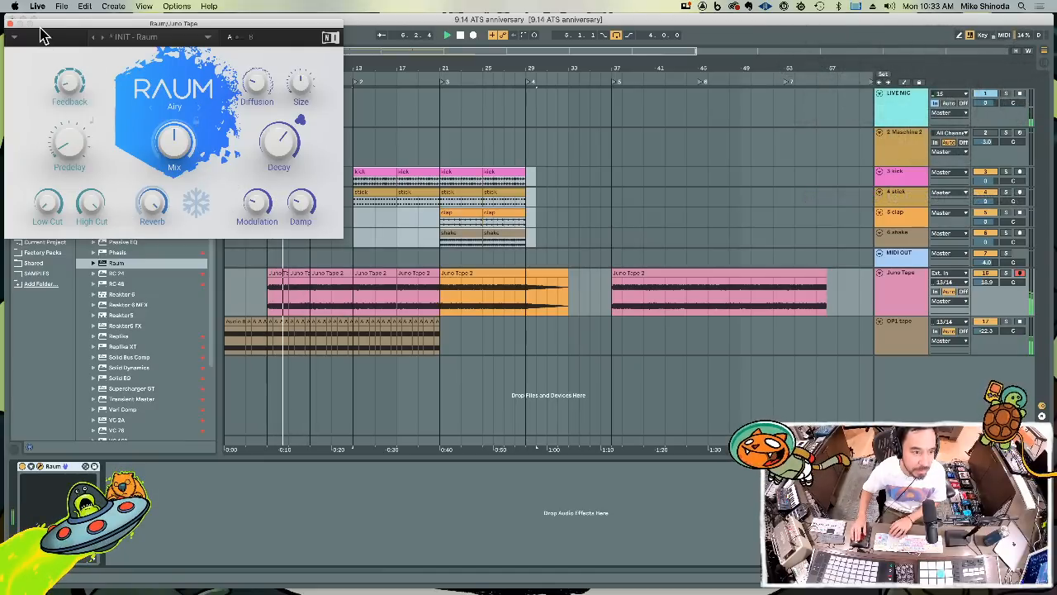
left_click(10, 24)
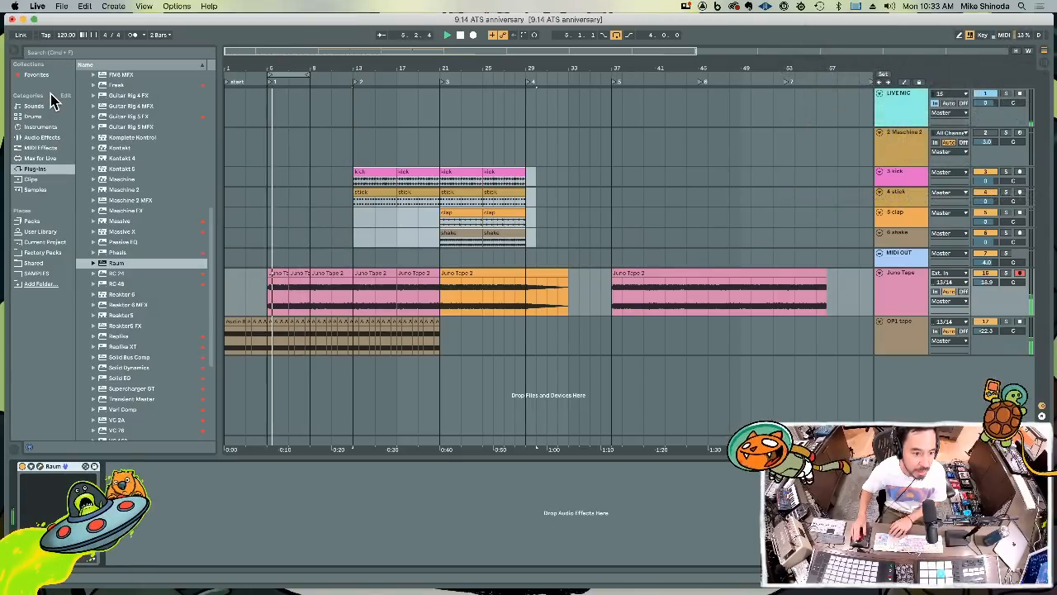
Add a Compressor after Raum on the Juno Tape track and expand its sidechain section
left_click(43, 137)
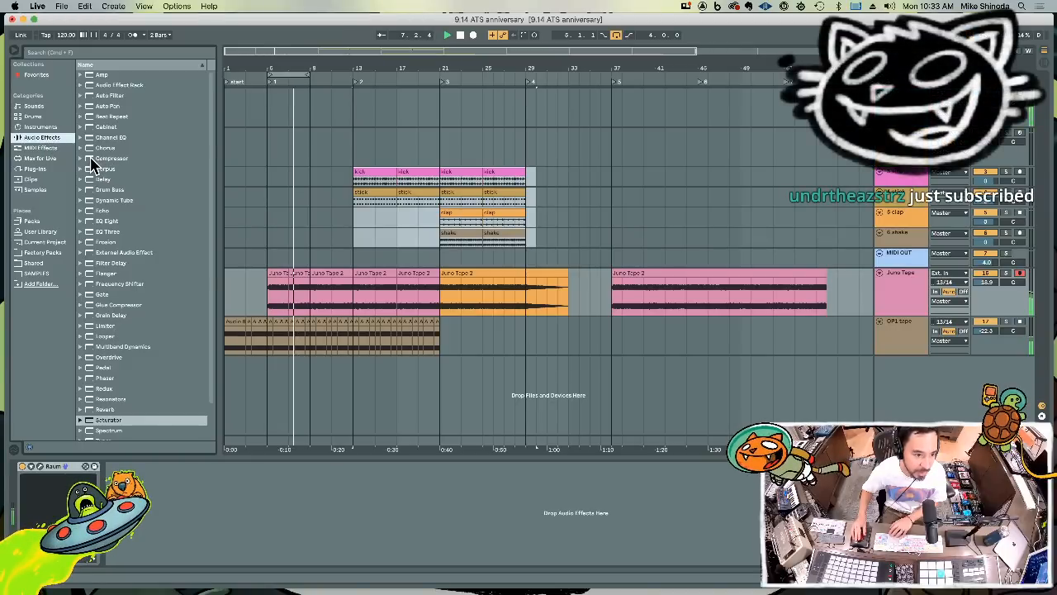
left_click_drag(97, 158, 138, 512)
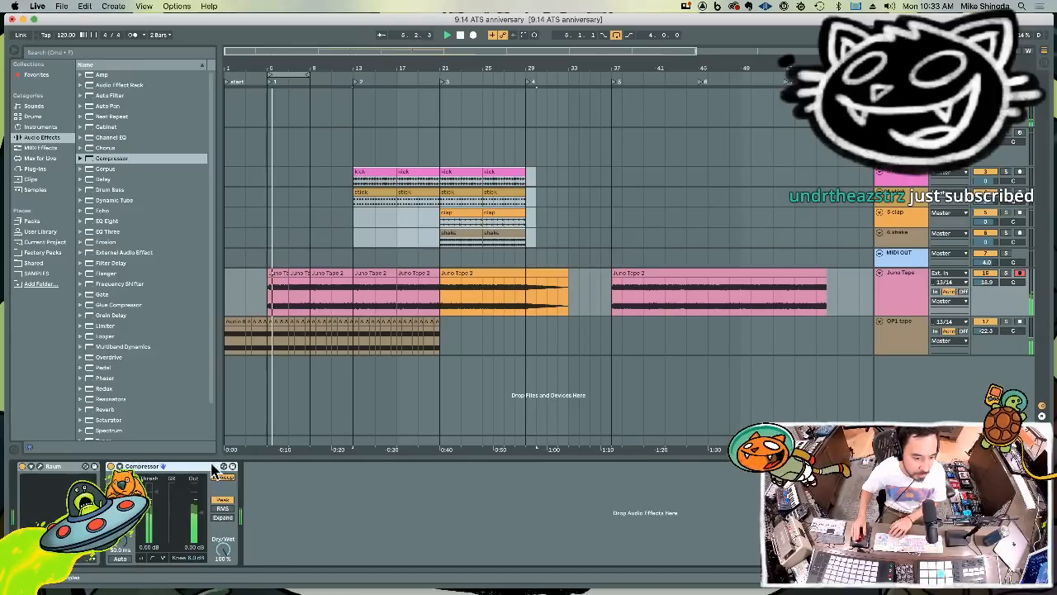
left_click(120, 467)
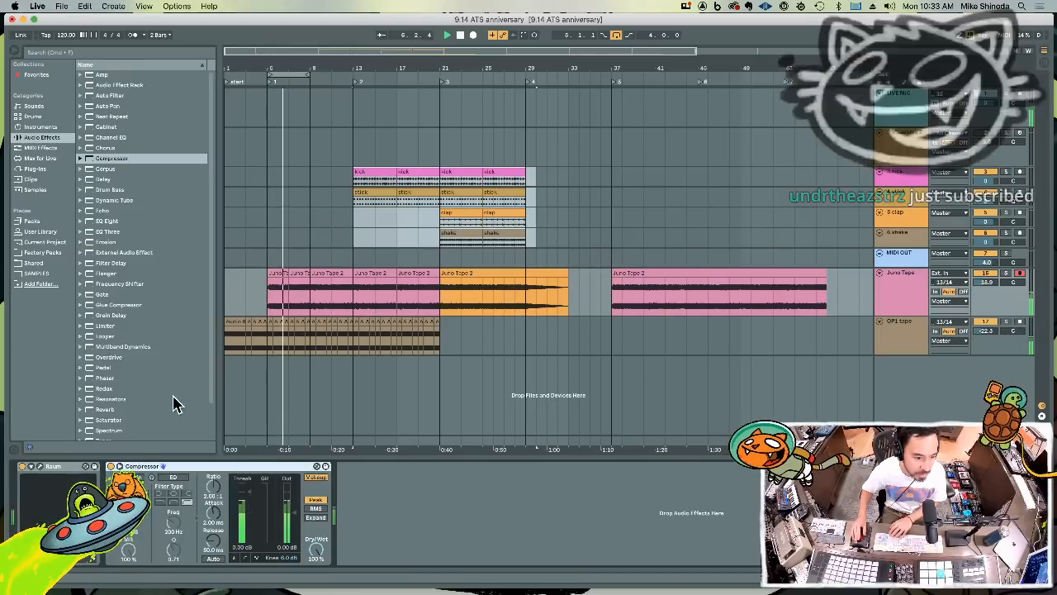
Copy the four-bar kick clip from bar 13 to bar 9 and loop bars 9 to 13
left_click(369, 175)
left_click(314, 182)
key("super+v")
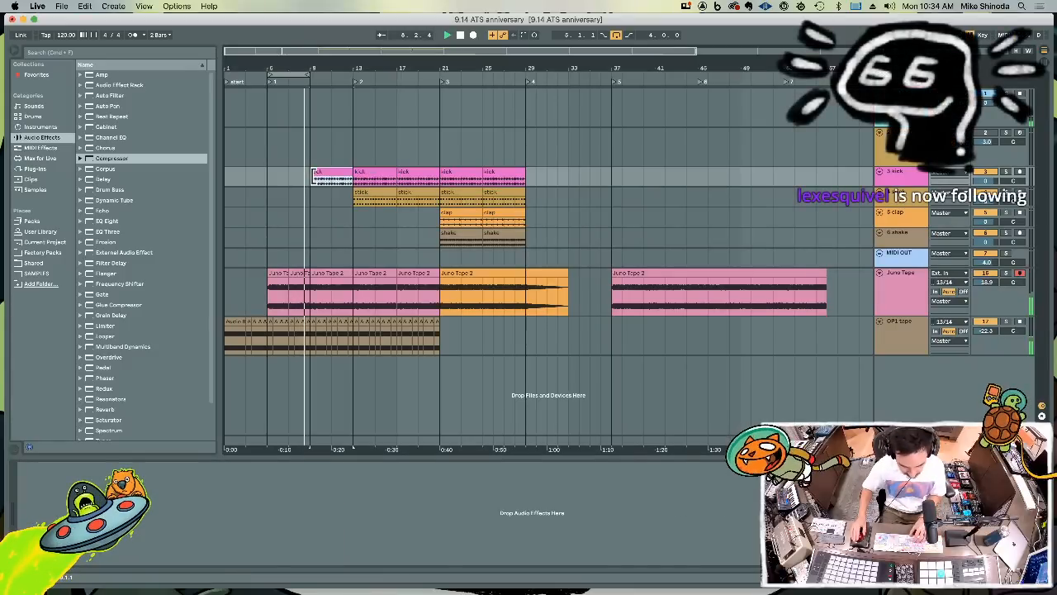
key("super+l")
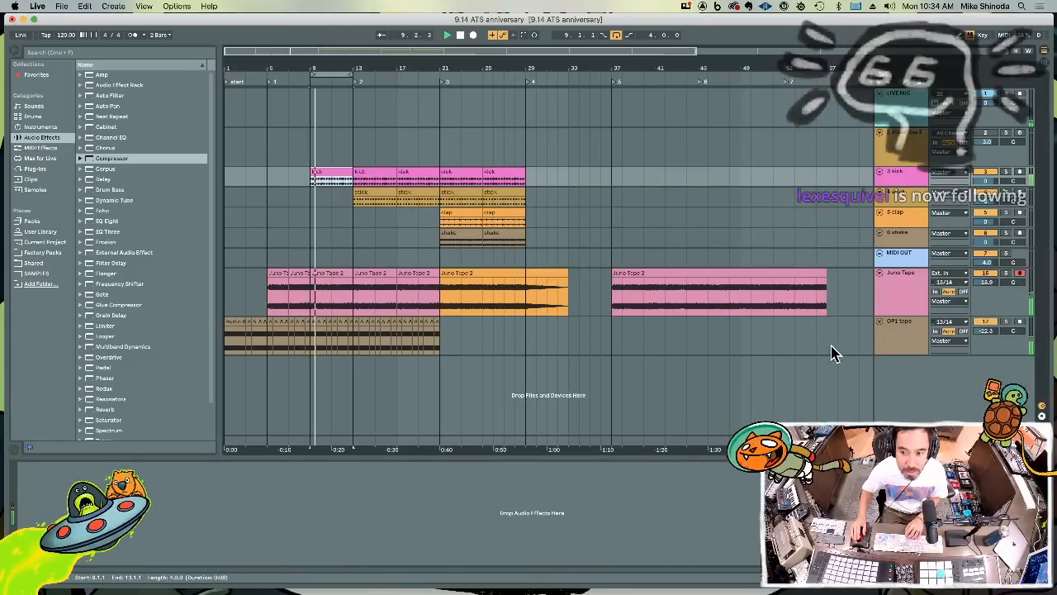
Sidechain the Juno Tape Compressor to the kick with a -31.0 dB threshold, and copy it to the OP1 tape track with a -17.1 dB threshold
left_click(900, 285)
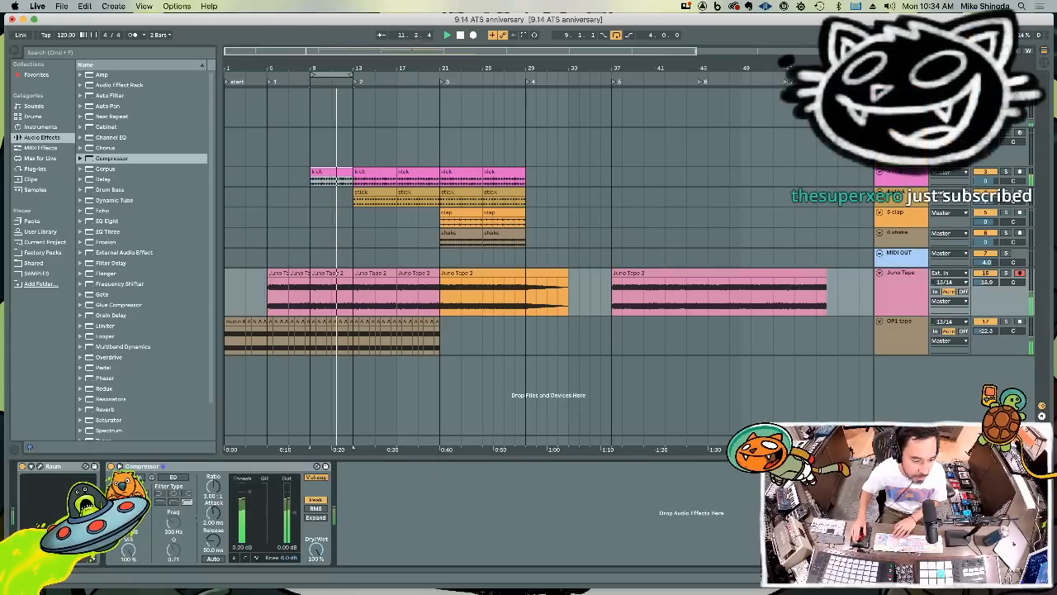
left_click(128, 494)
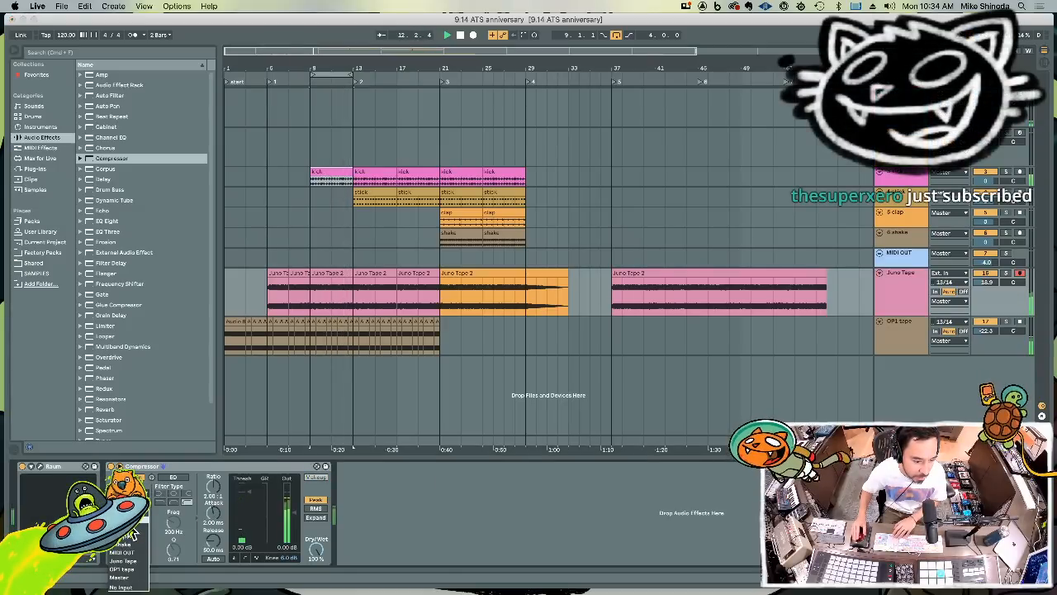
left_click(132, 535)
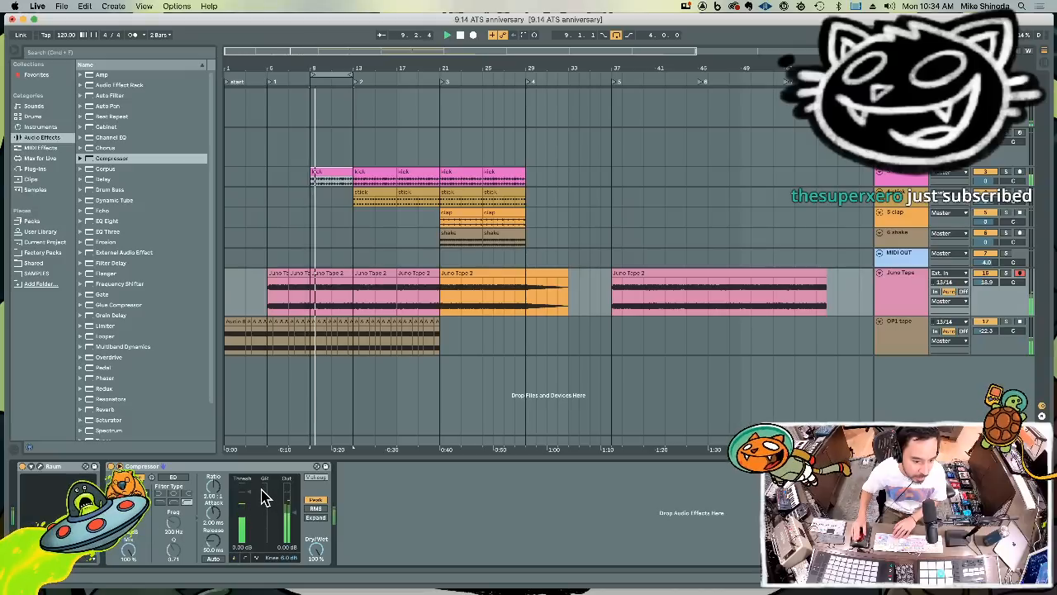
left_click_drag(253, 499, 250, 536)
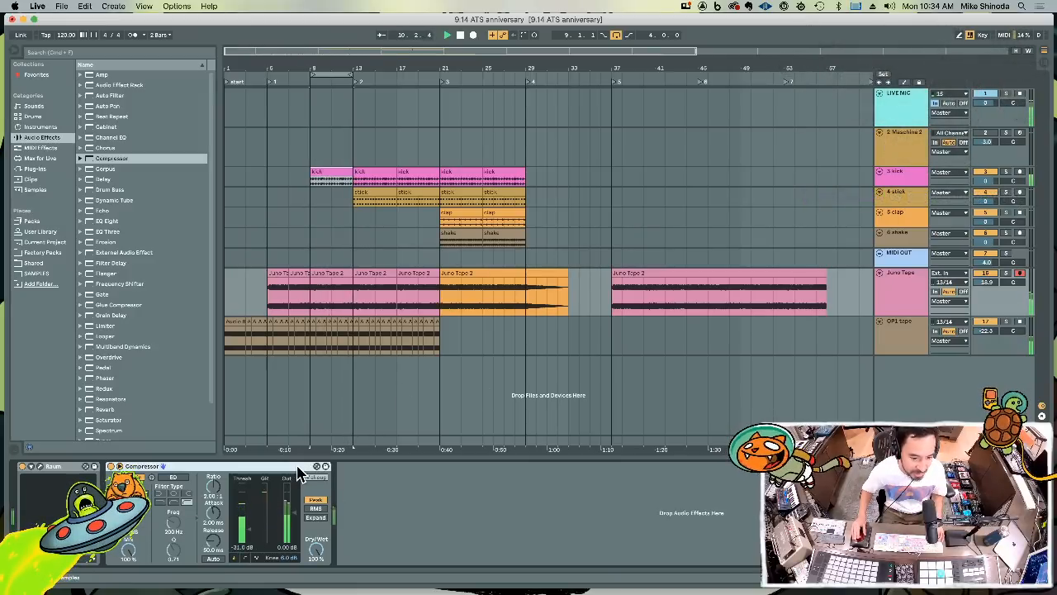
left_click(904, 330)
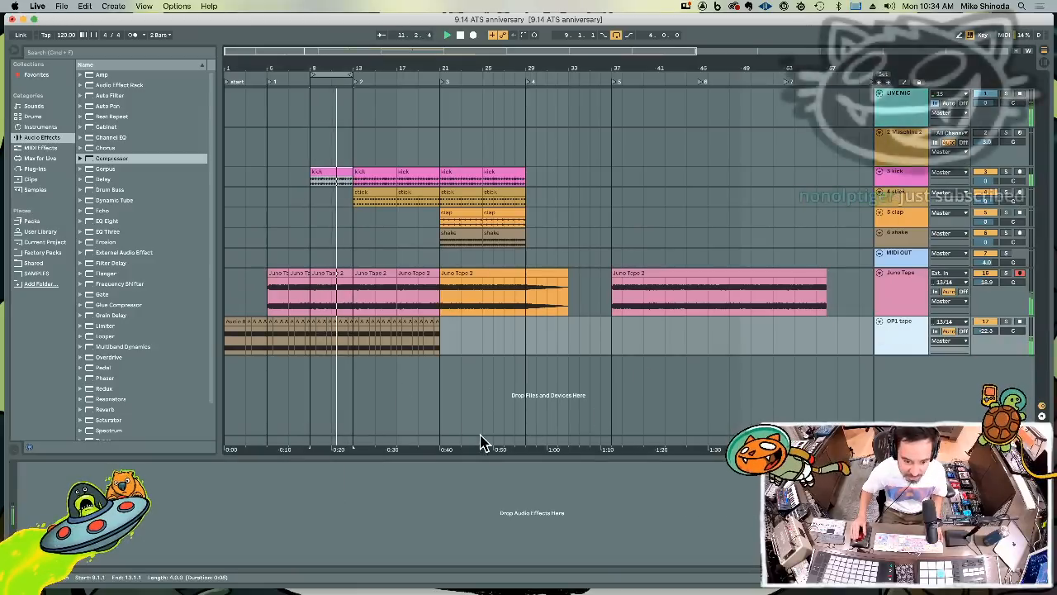
key("cmd+v")
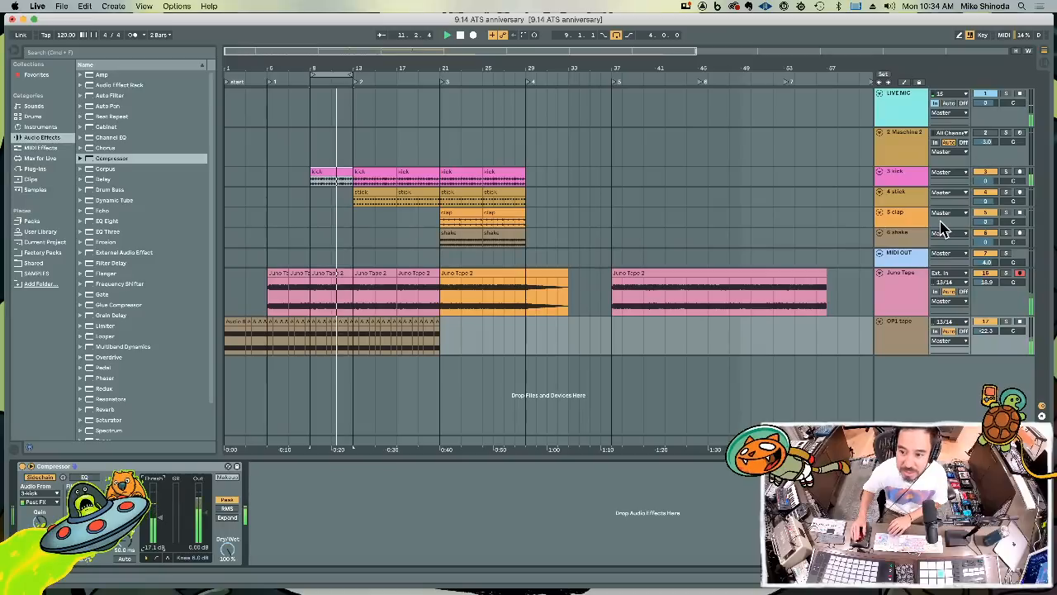
Move the MIDI OUT track directly below the LIVE MIC track
left_click_drag(893, 255, 898, 128)
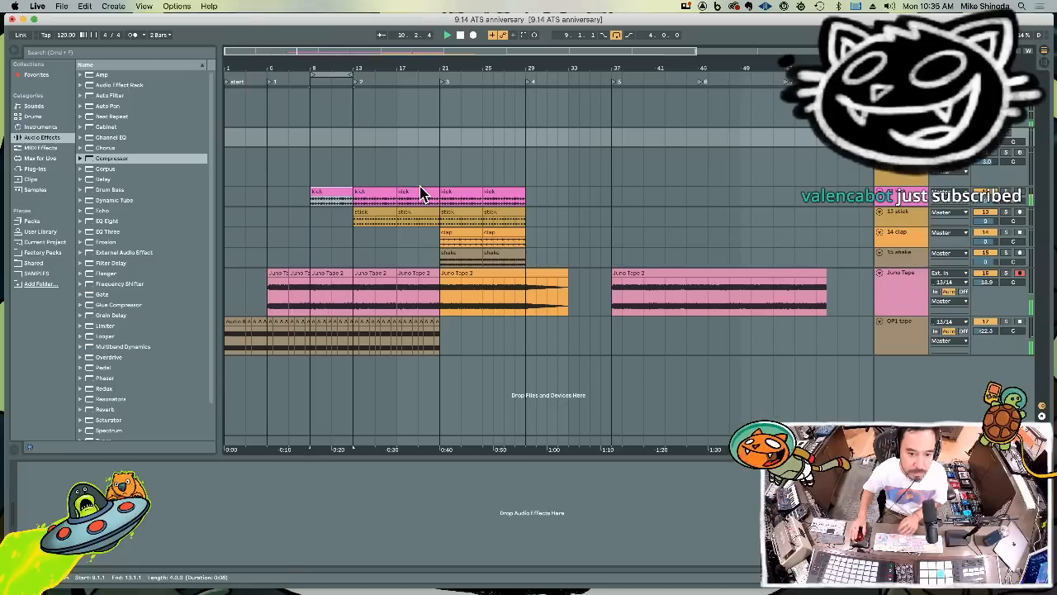
Copy the clap and shake clips of bars 21 to 29 to bar 13
left_click_drag(526, 267, 441, 243)
key("super+c")
left_click(356, 242)
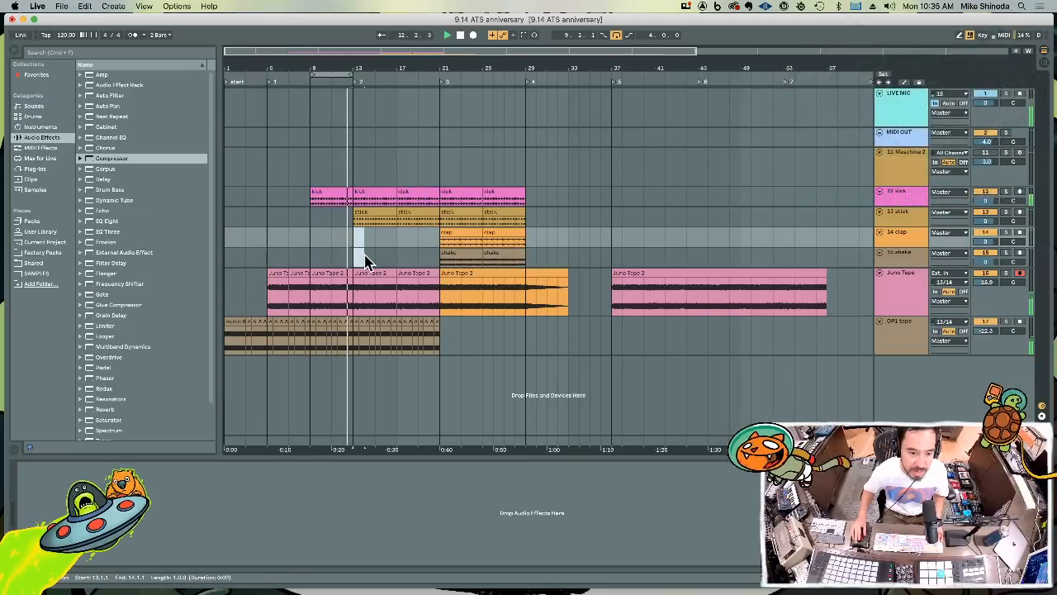
key("super+v")
Play the arrangement from the start locator and set the loop region to bars 13 to 21
left_click(313, 73)
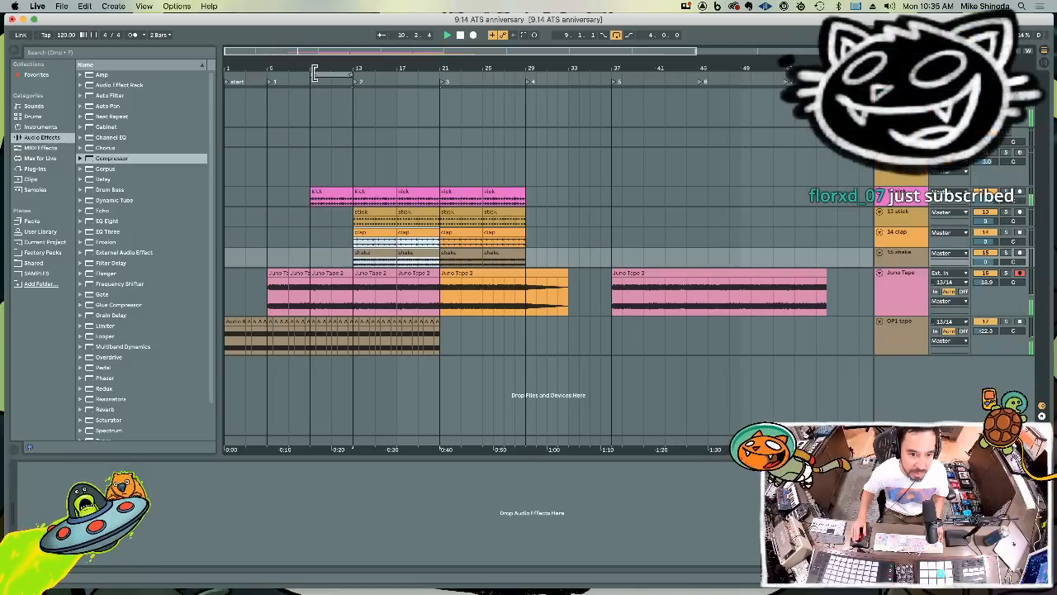
left_click(228, 84)
left_click_drag(337, 73, 383, 73)
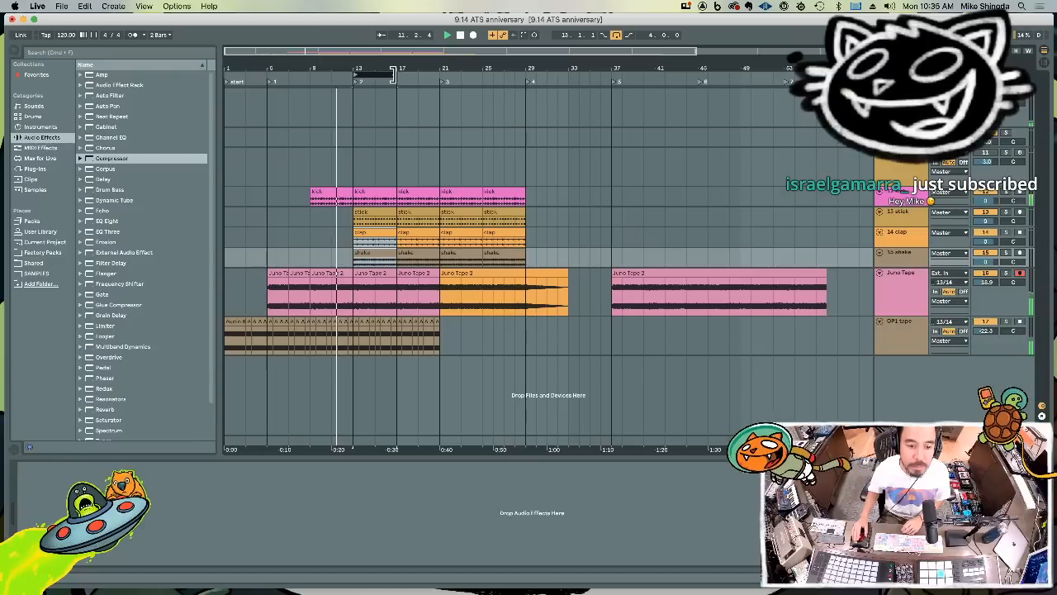
left_click_drag(397, 76, 435, 76)
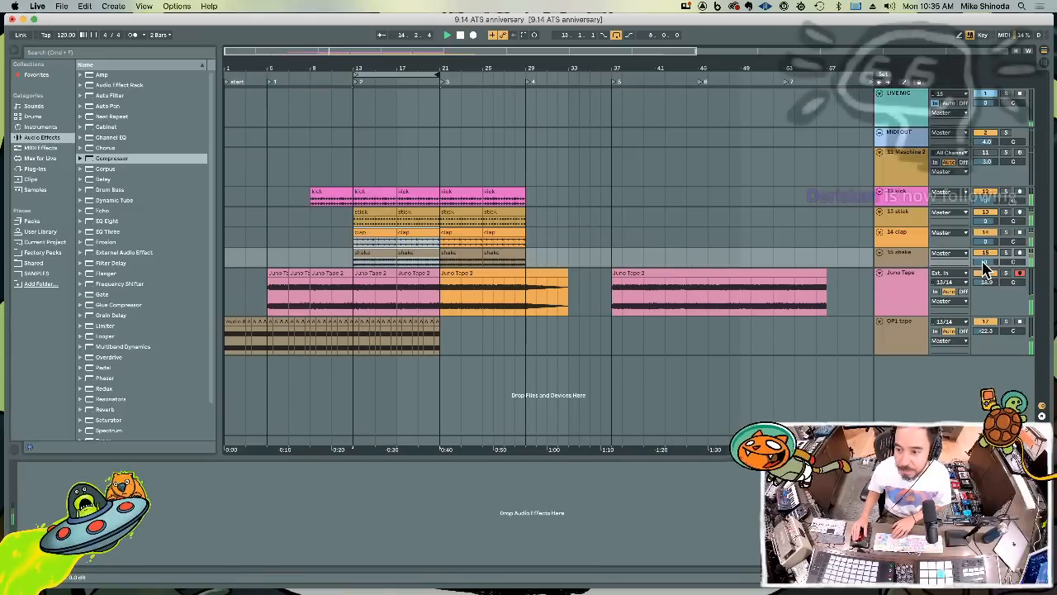
Lower the track volumes to -4.6 dB for shake, -3.1 dB for clap and -4.7 dB for stick
left_click_drag(985, 262, 985, 278)
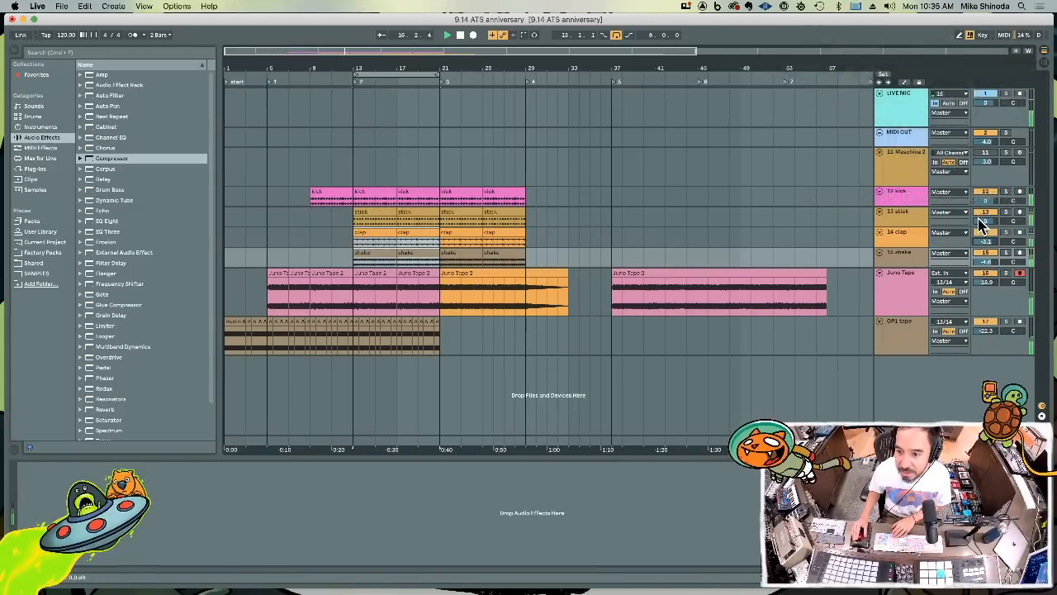
mouse_move(986, 221)
left_mouse_down()
mouse_move(986, 239)
mouse_move(986, 226)
left_mouse_up()
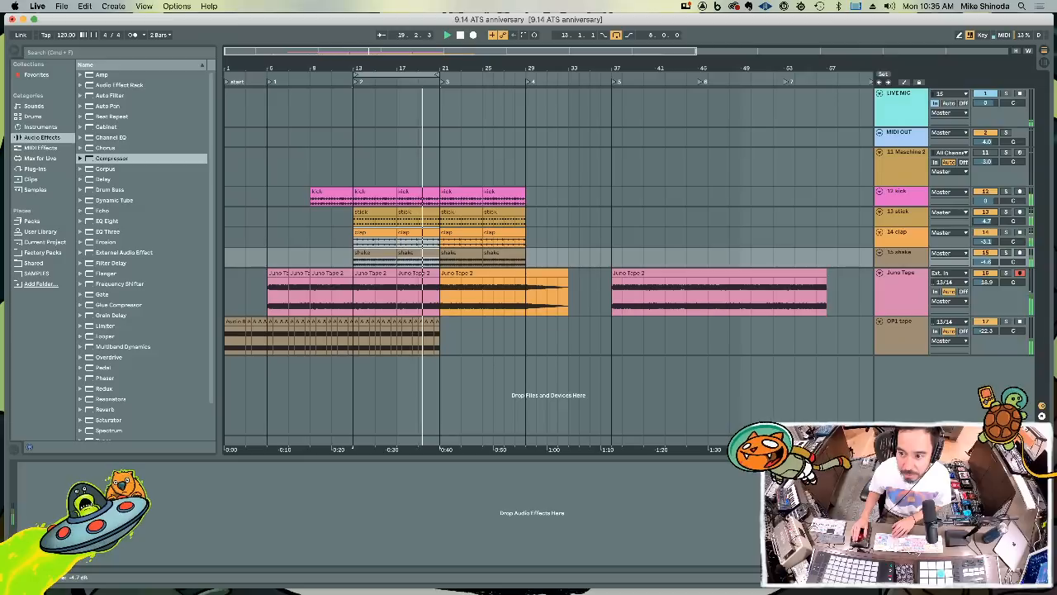
Add an Auto Filter to the stick track, lower its filter frequency and set its resonance to 42%
left_click(906, 220)
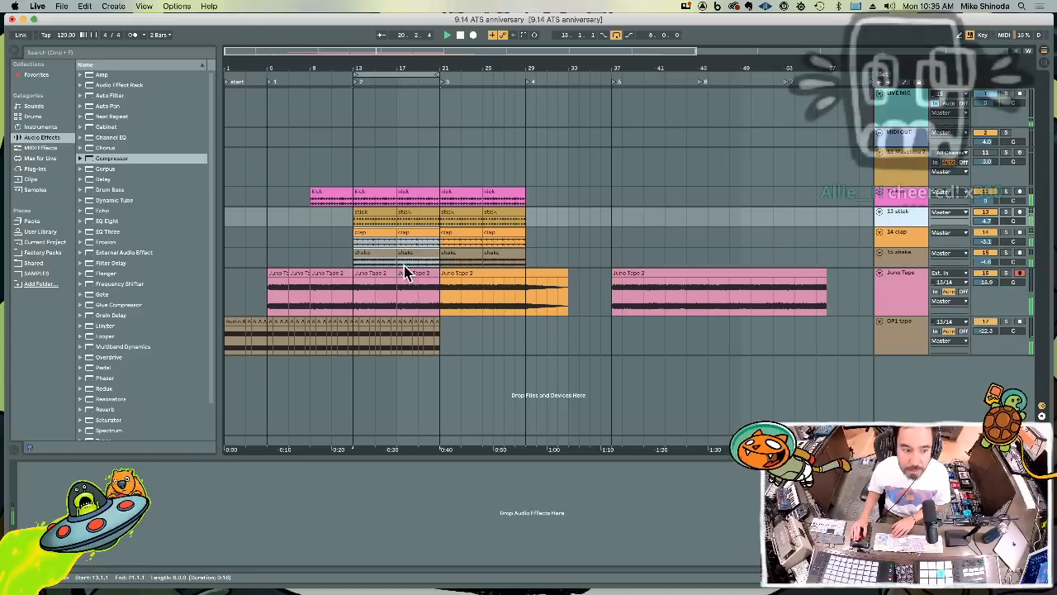
left_click(93, 96)
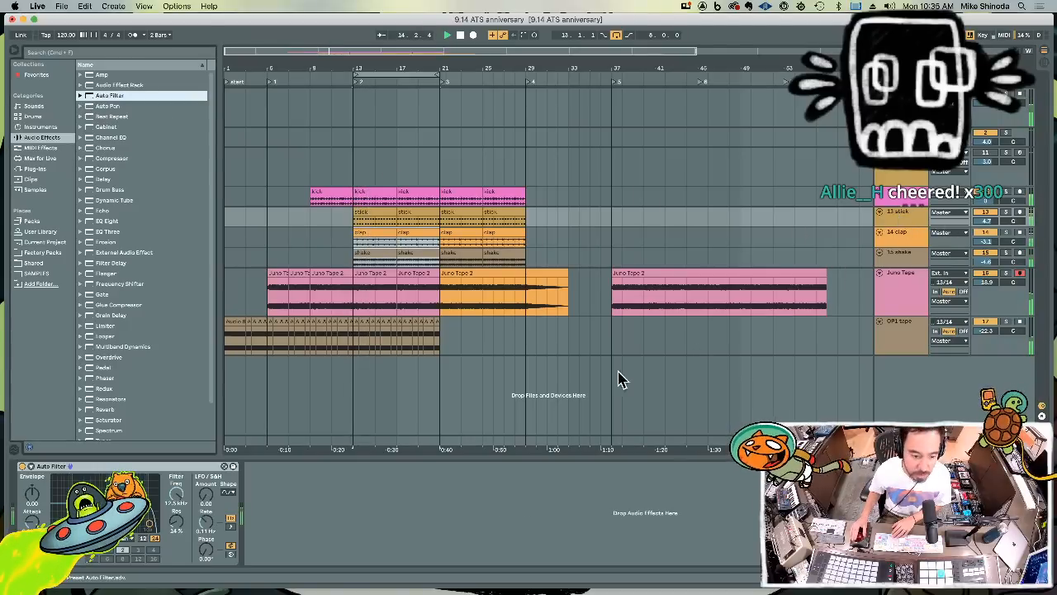
left_click_drag(176, 495, 176, 497)
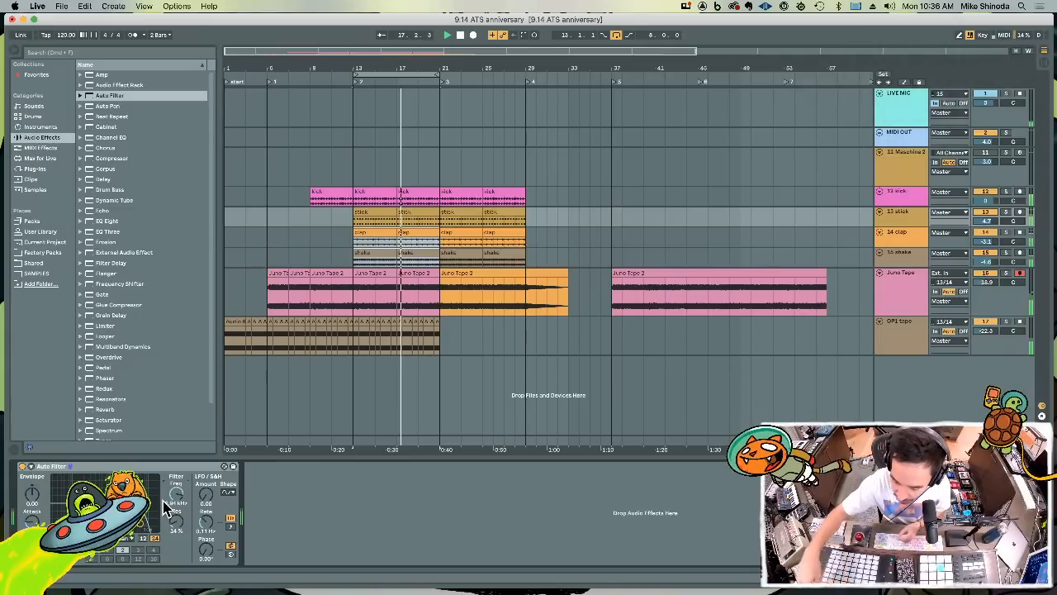
key("shift+Tab")
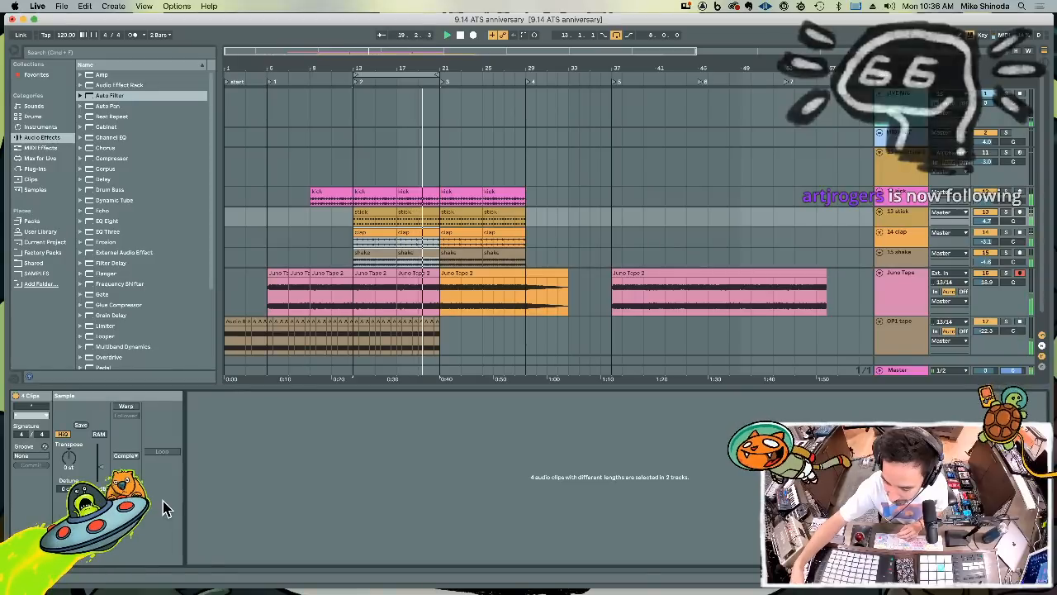
key("shift+Tab")
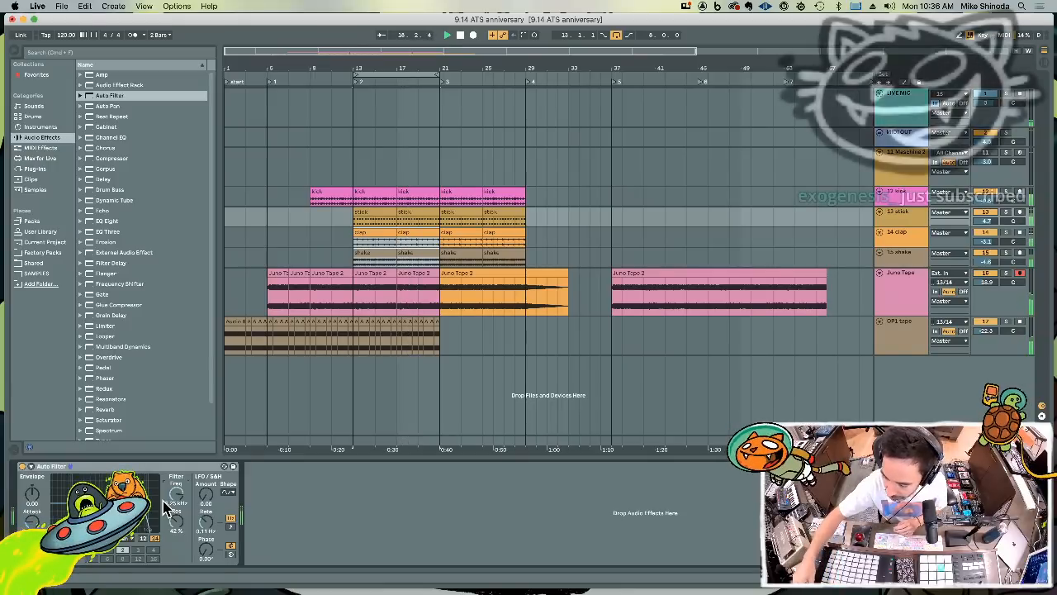
Adjust the track volumes to -0.8 dB for kick, -17.5 dB for Juno Tape and -20.3 dB for OP1 tape, ending on the OP1 tape track
key("Down")
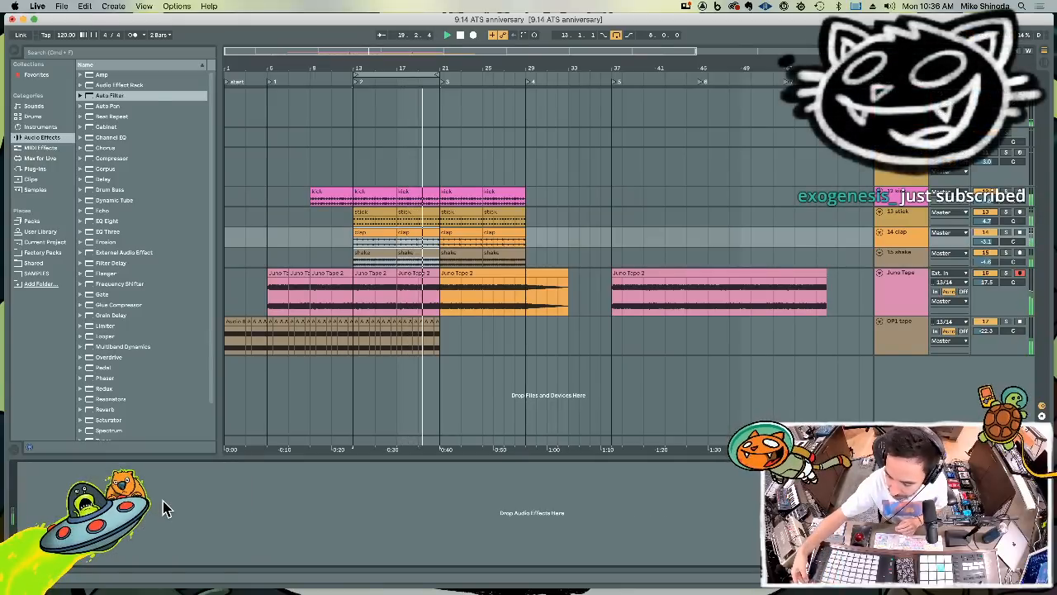
key("Down")
key("Down")
key("Down")
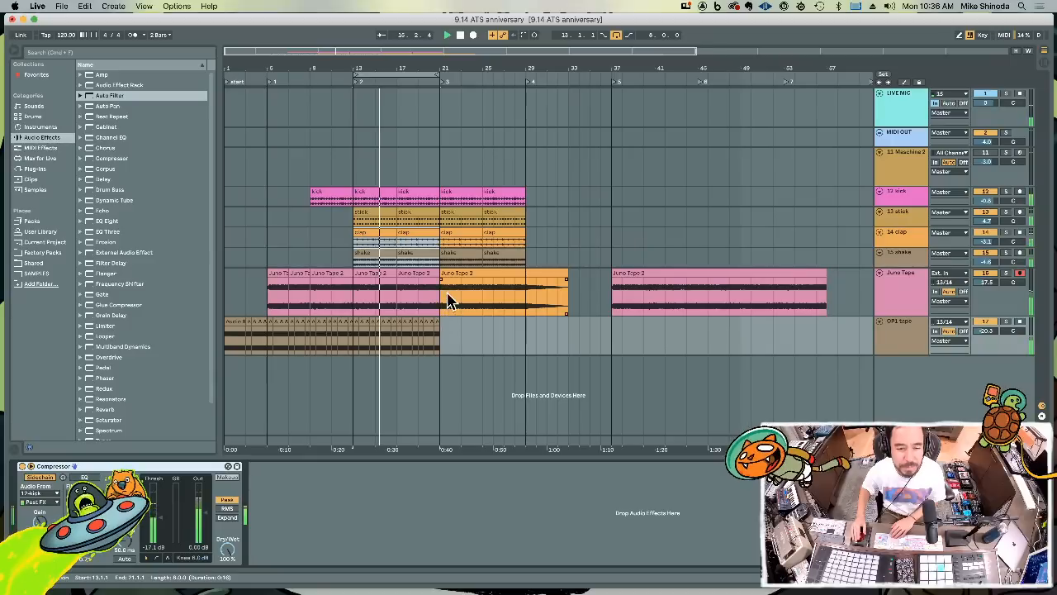
Delete the Juno Tape 2 clip at bar 37 and move the drum and Juno clips starting at bar 21 to bar 29
left_click(641, 274)
key("Delete")
left_click_drag(603, 295, 441, 201)
key("Delete")
left_click_drag(523, 205, 571, 300)
key("super+v")
Duplicate the drum, Juno Tape and OP1 tape clips of bars 13 to 21 into bars 21 to 29
left_click_drag(429, 343, 353, 202)
key("super+d")
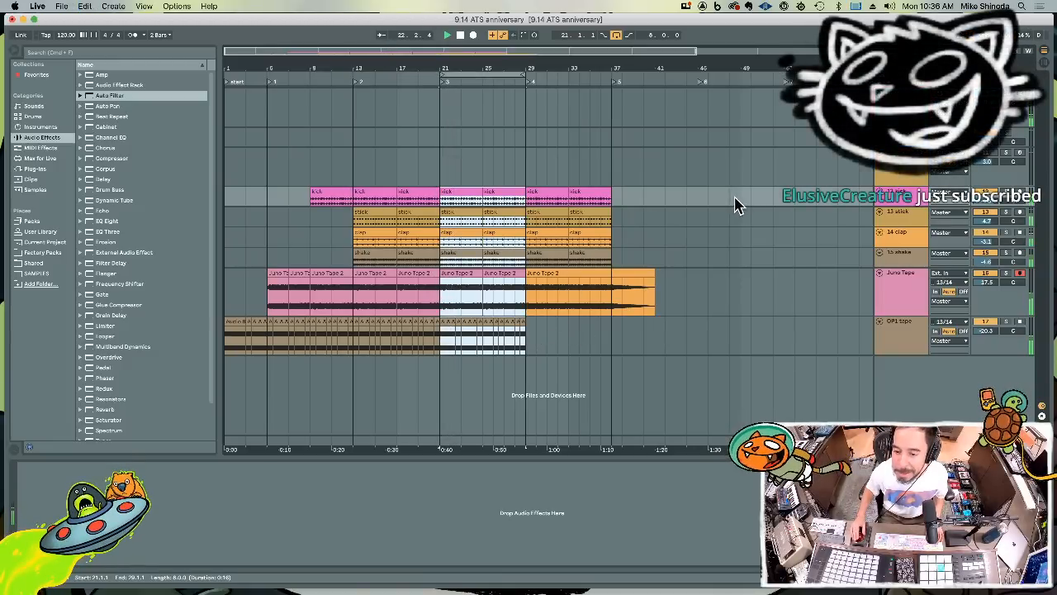
Add an audio track below OP1 tape with input 13/14, arm it for recording and set its monitoring to Auto
left_click(886, 343)
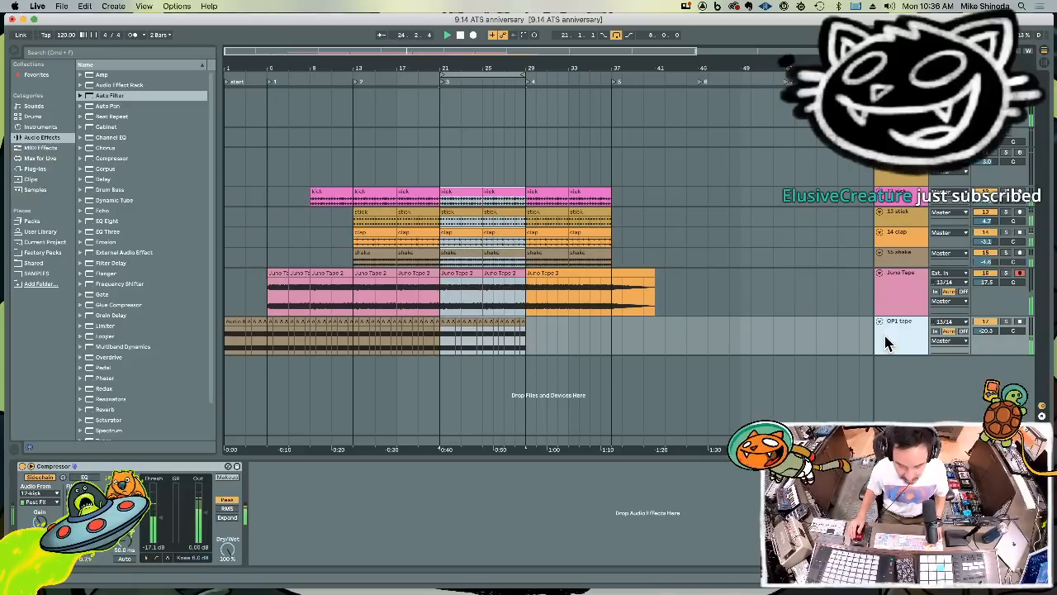
key("super+t")
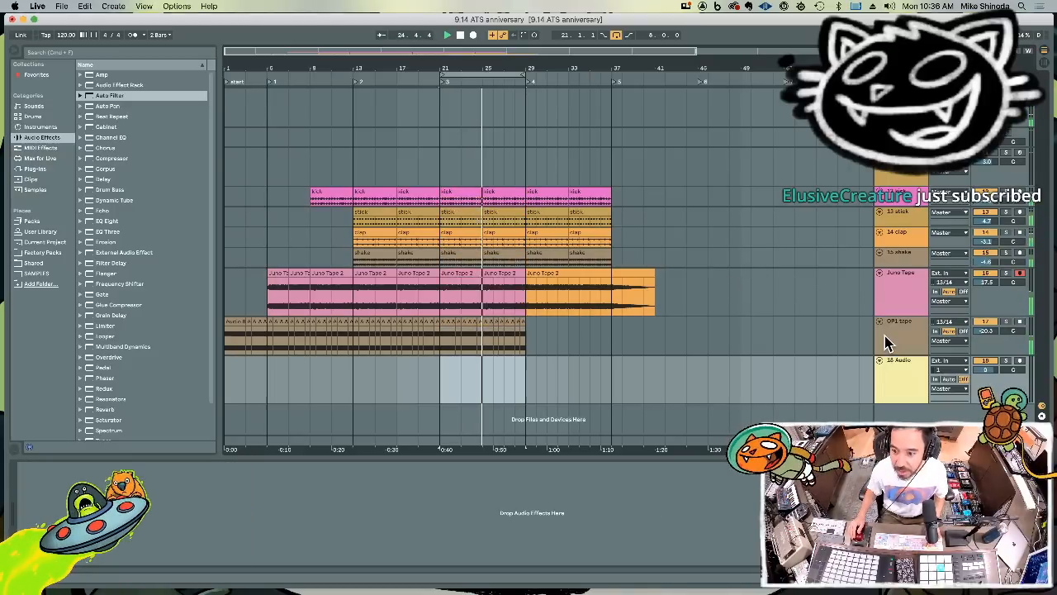
left_click(947, 370)
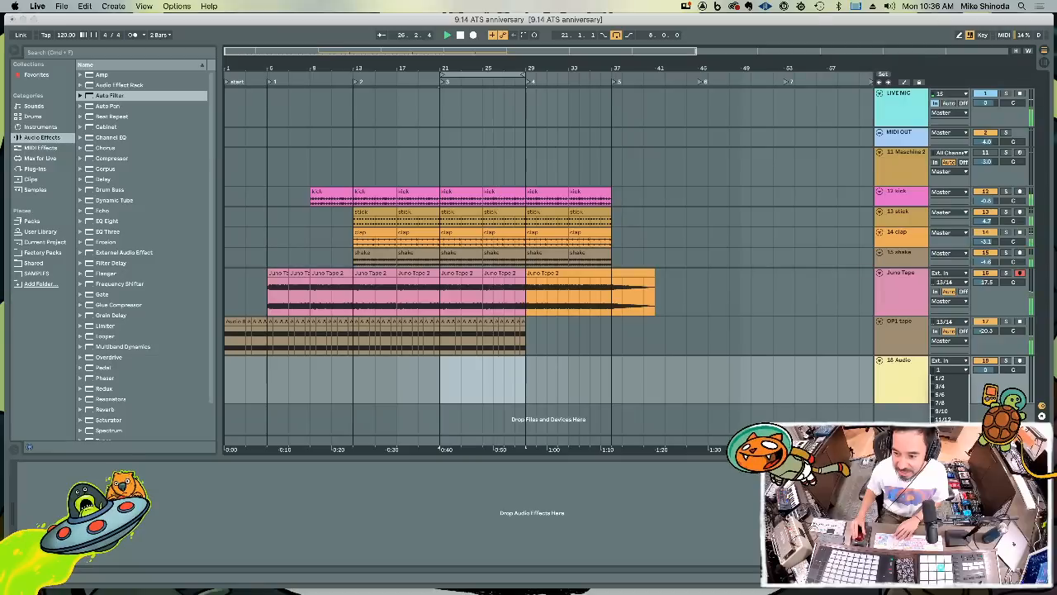
left_click(1021, 362)
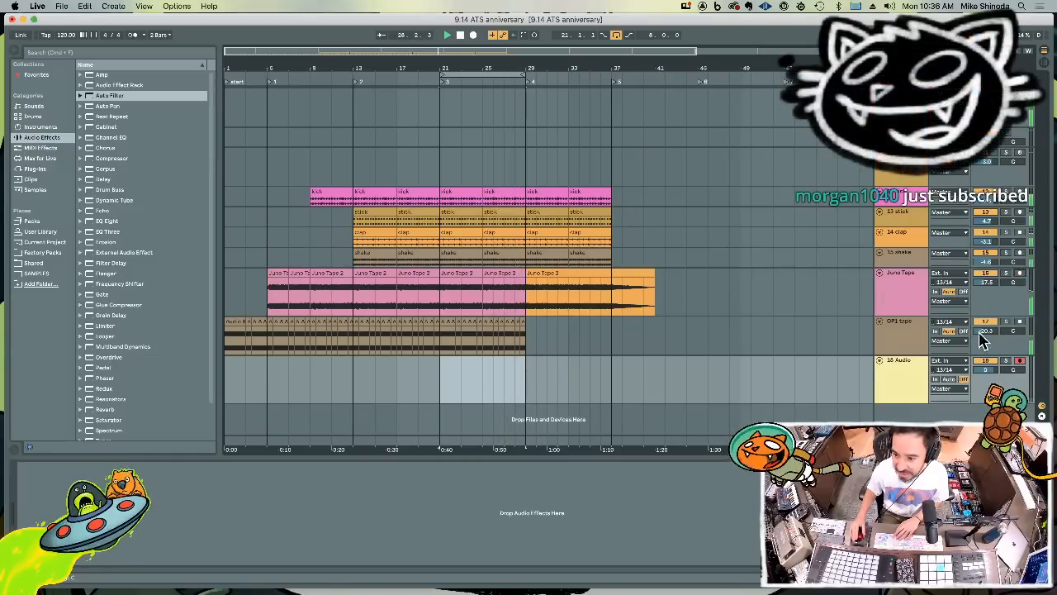
left_click(952, 380)
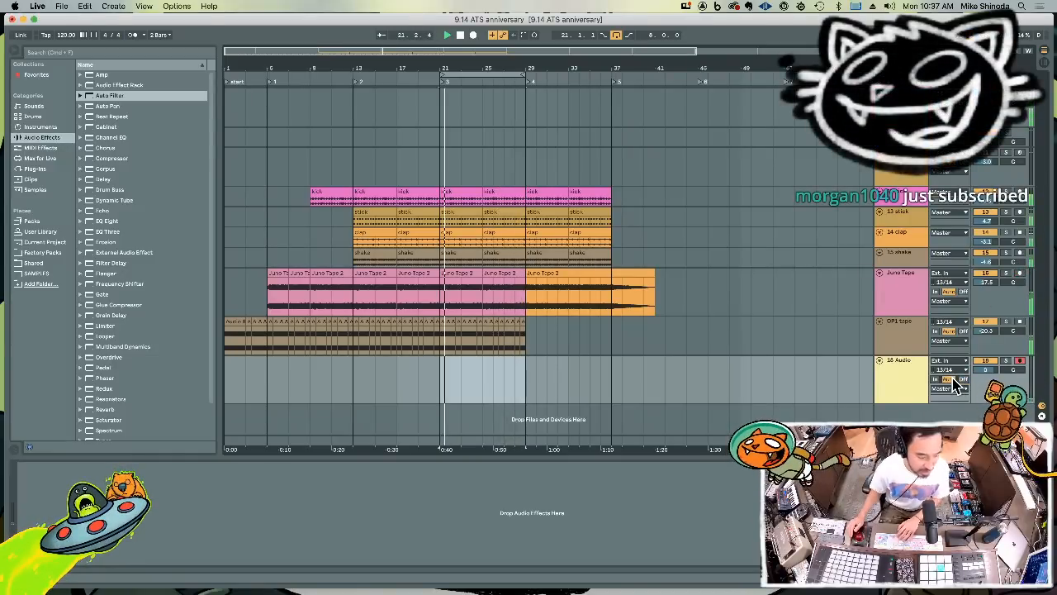
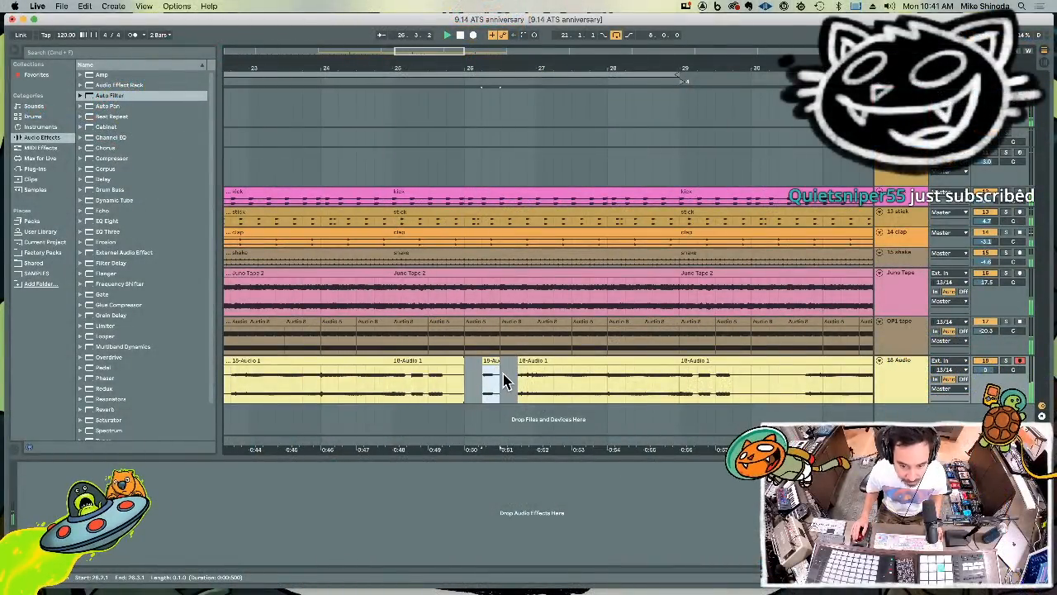
Delete the 18 Audio clips from bar 29 onward and duplicate the clips of bars 21 to 29 into bars 29 to 37
left_click_drag(560, 69, 564, 18)
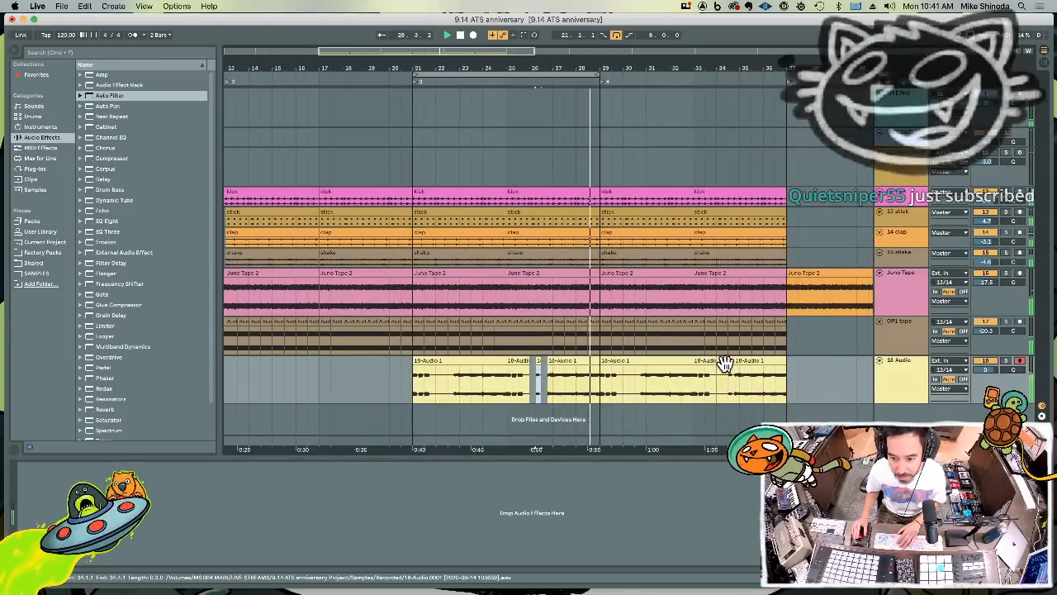
left_click_drag(833, 380, 418, 370)
key("Delete")
key("super+d")
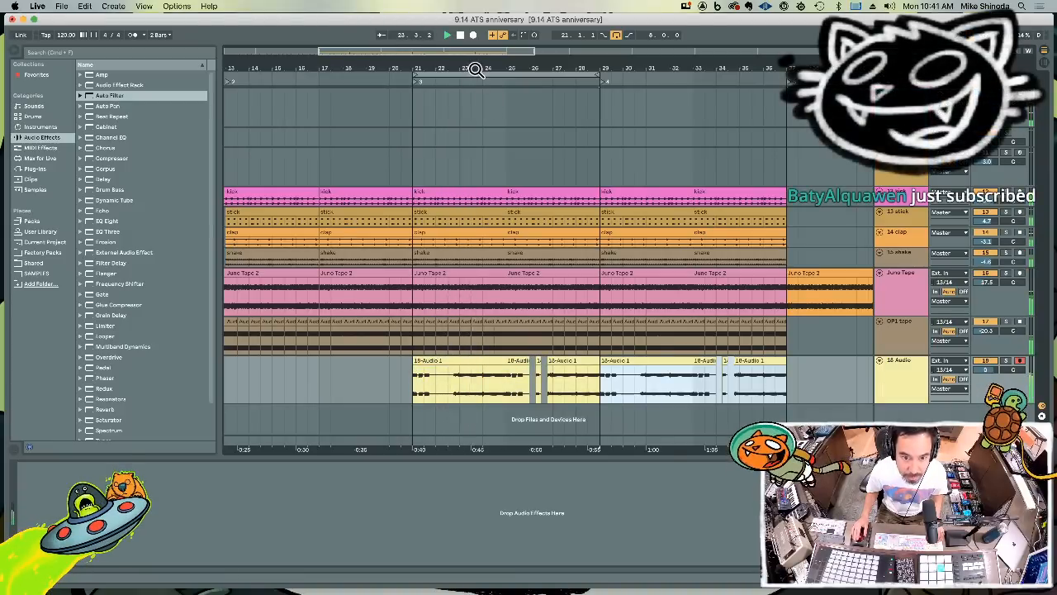
Record a new 18 Audio take between about bars 22 and 25, then restore the following clip's start to bar 25 and trim the take's start to bar 23
left_click_drag(476, 70, 431, 236)
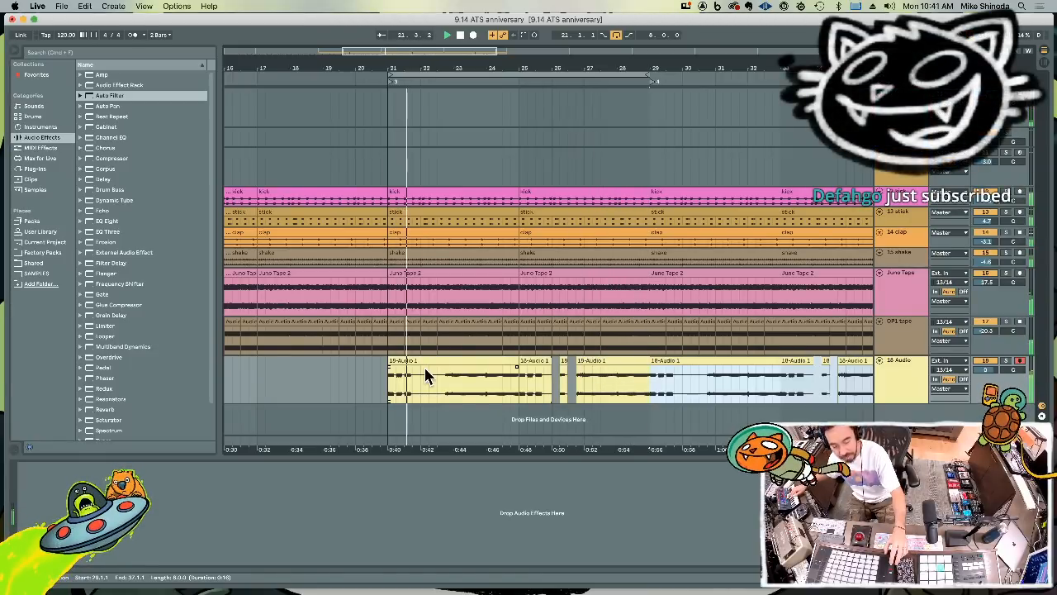
key("F9")
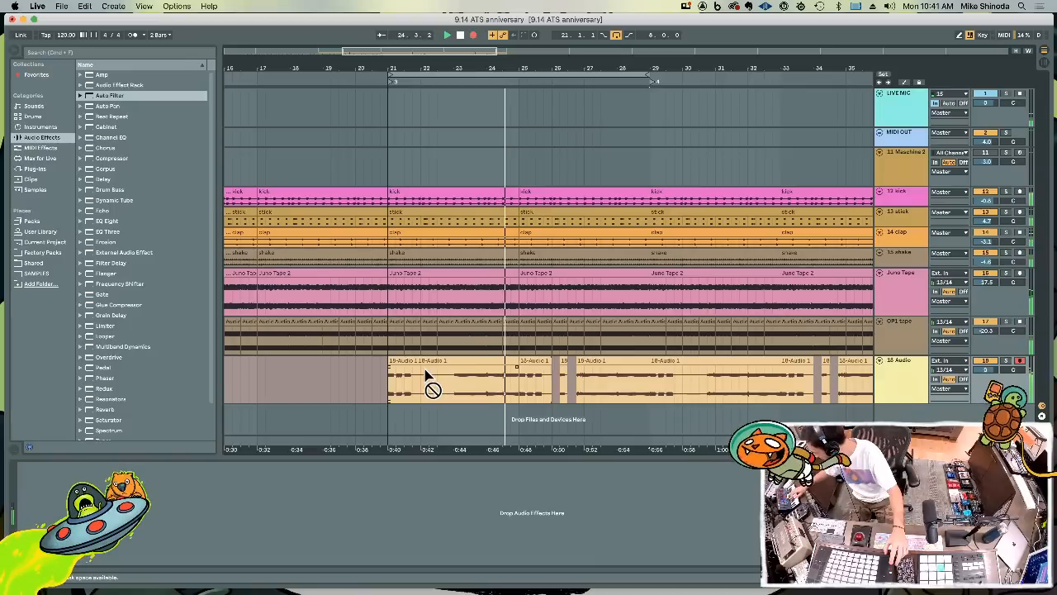
key("F9")
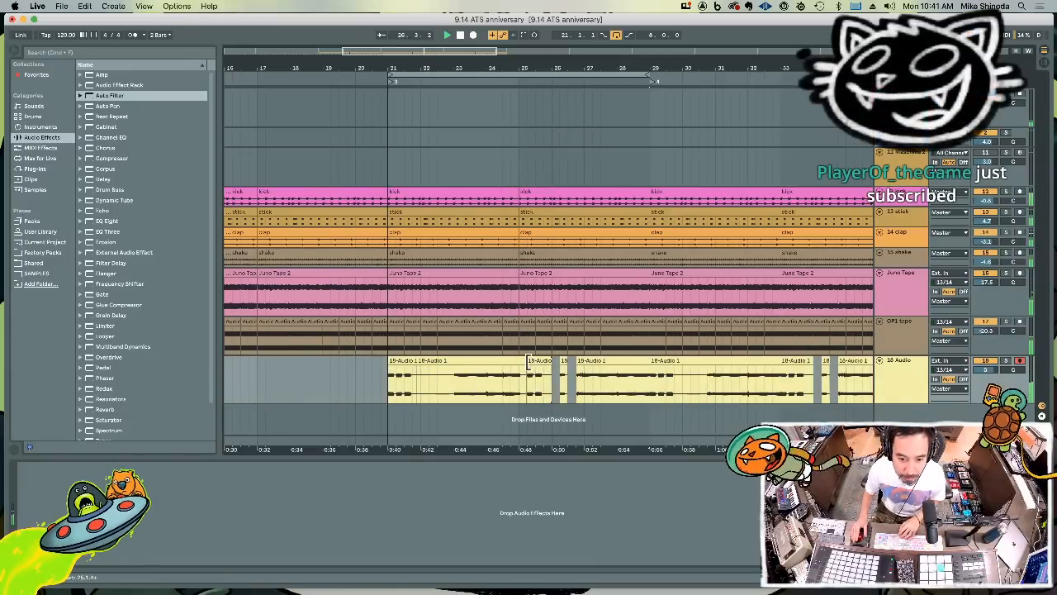
left_click_drag(529, 361, 520, 361)
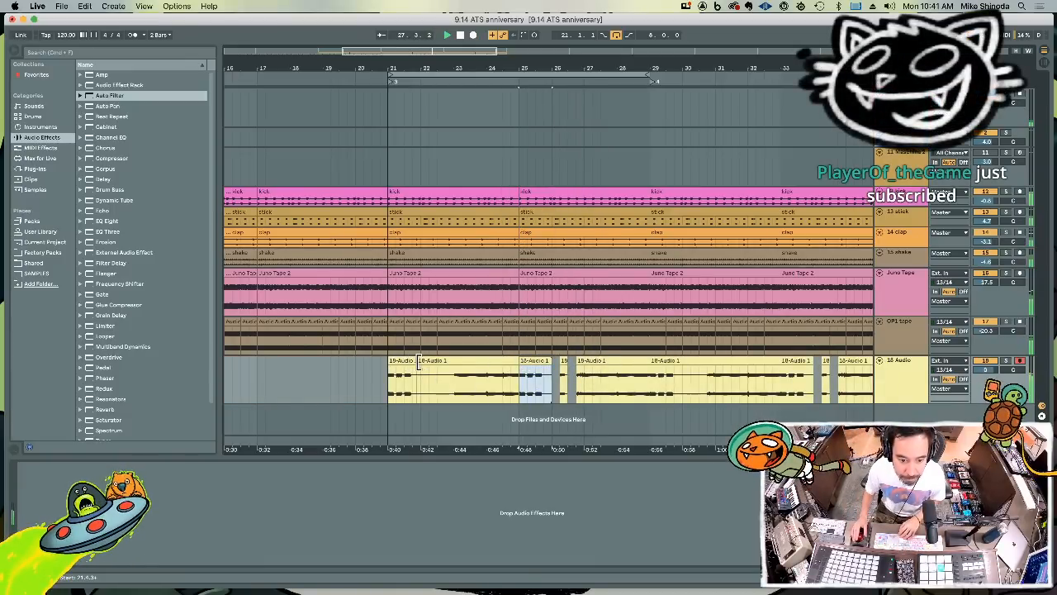
left_click_drag(418, 361, 453, 361)
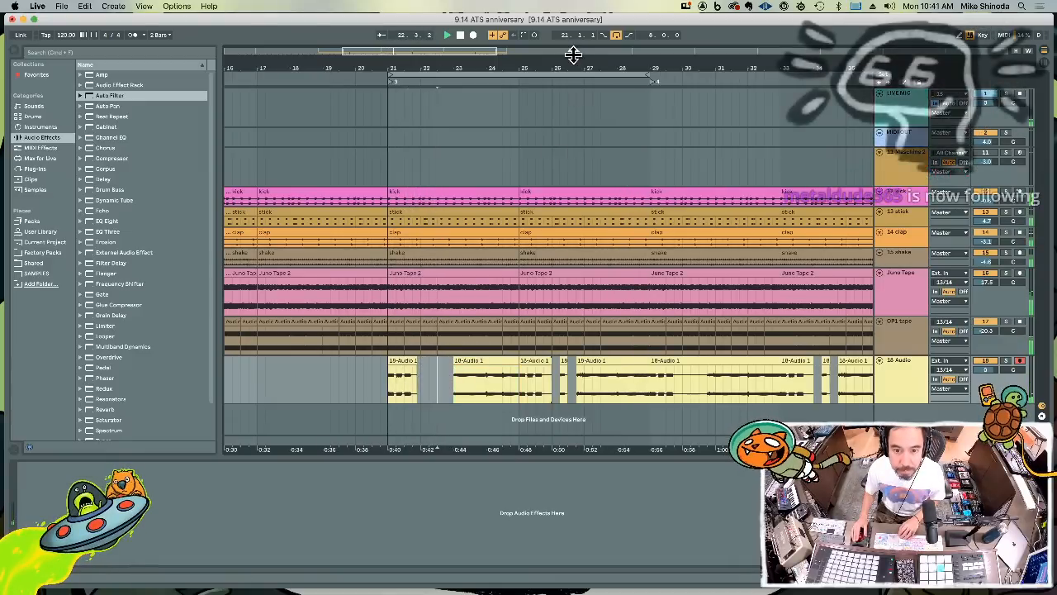
Move the loop to bars 29 to 37 and replace the 18 Audio clips there with a duplicate of bars 21 to 29
left_click_drag(573, 56, 560, 12)
left_click_drag(412, 63, 508, 78)
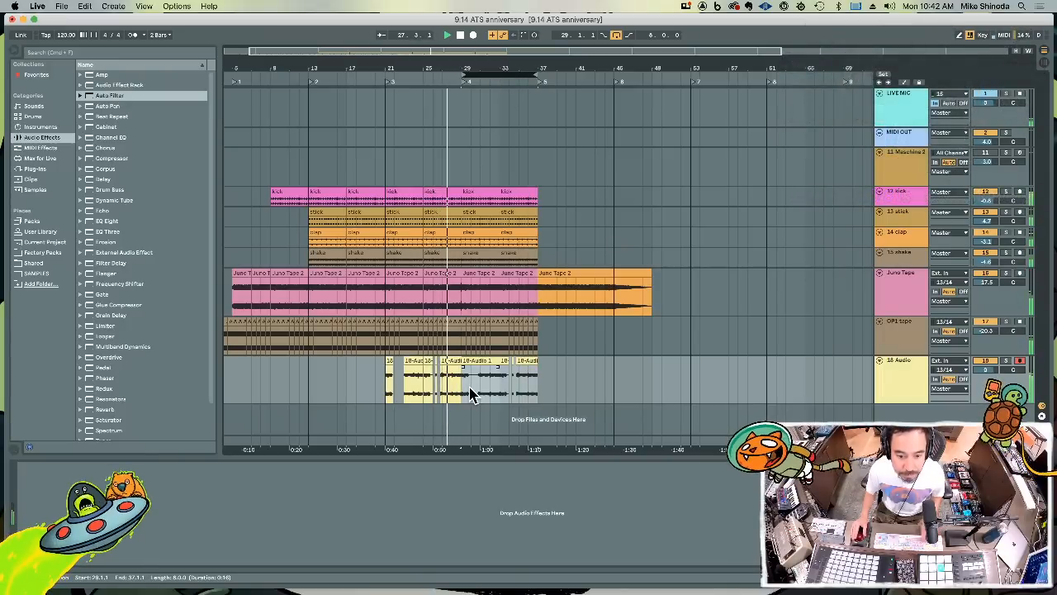
left_click_drag(465, 387, 574, 392)
key("Delete")
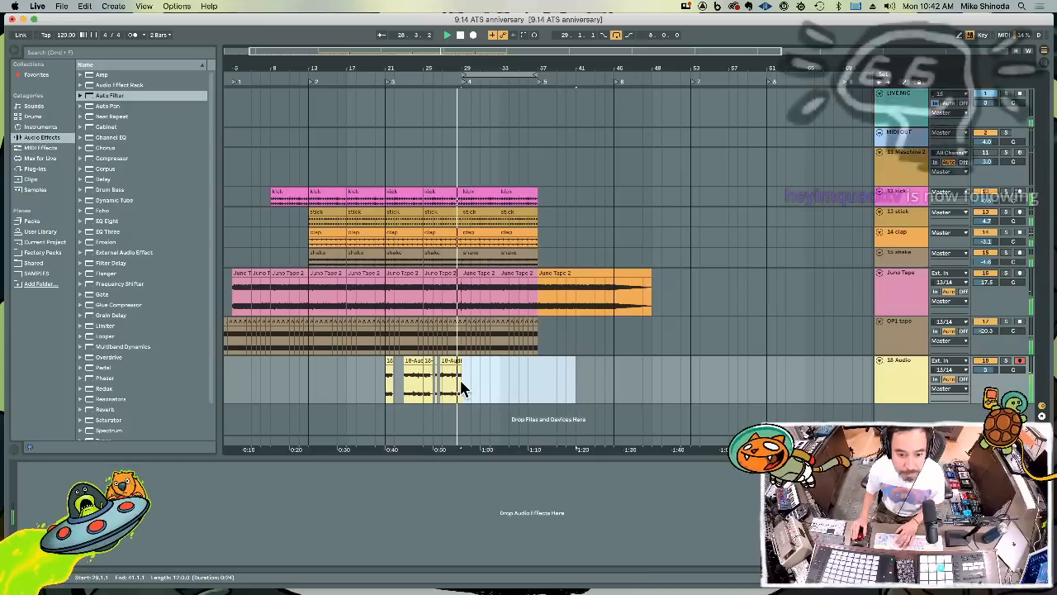
left_click(461, 381)
key("super+d")
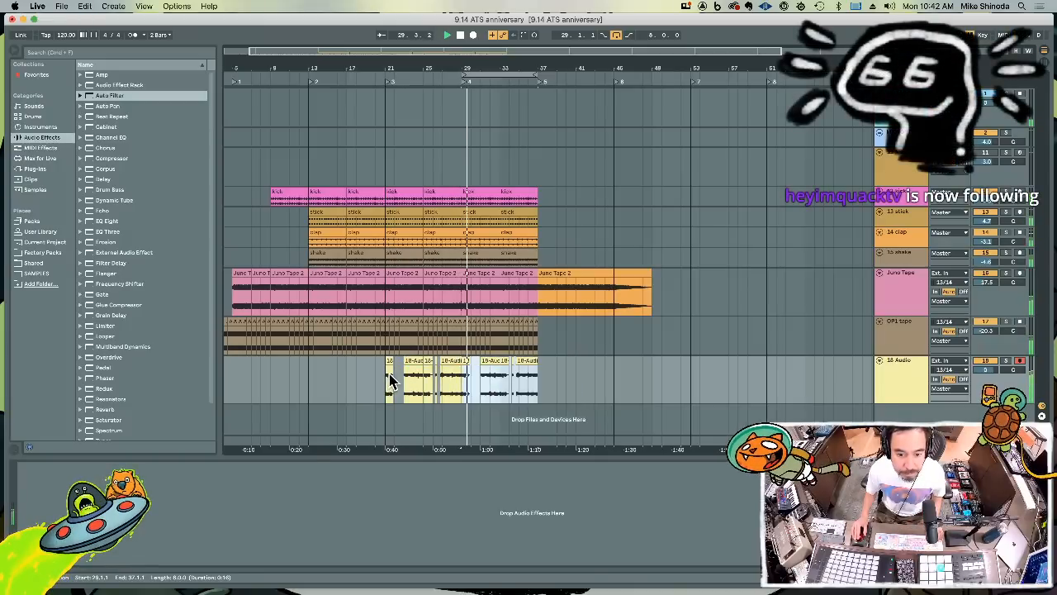
Extend the starts of the 18 Audio clips at bars 33 and 25 back to 30.3 and 22.3
left_click_drag(435, 73, 401, 70)
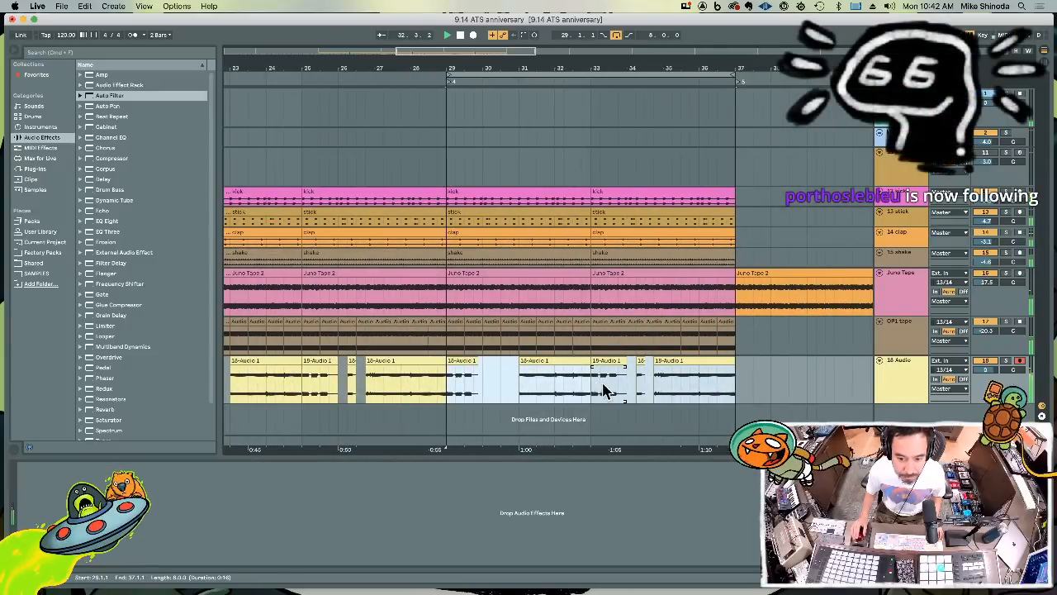
left_click_drag(593, 360, 502, 358)
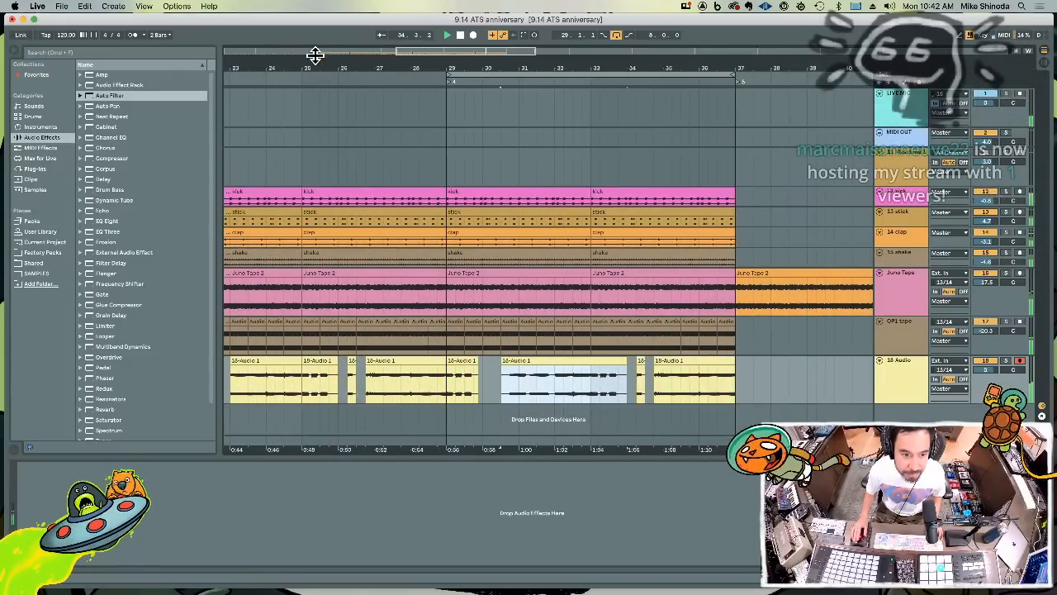
scroll(489, 300, "left", 5)
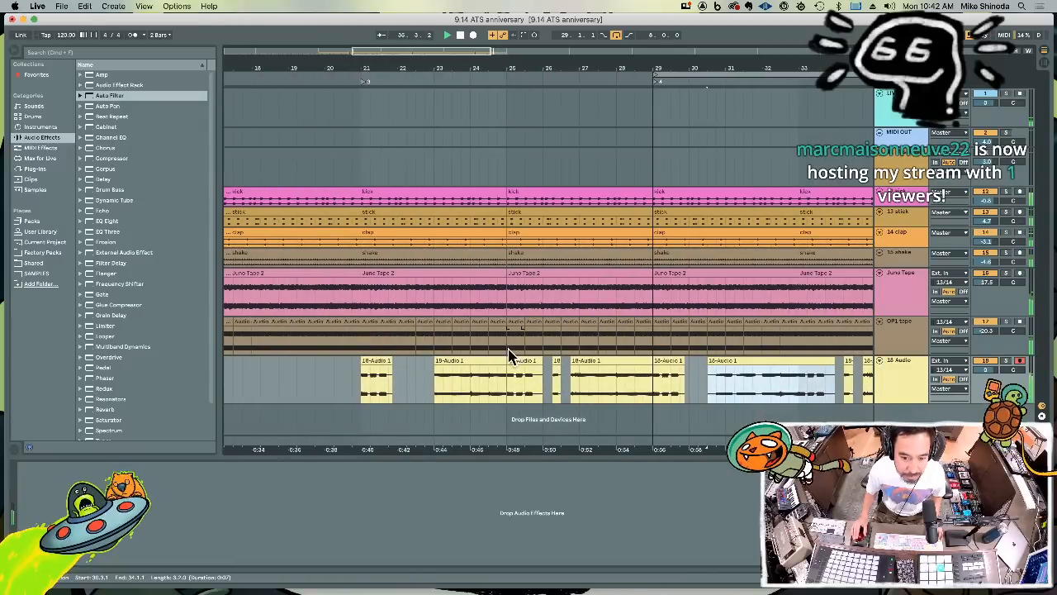
left_click_drag(510, 360, 416, 360)
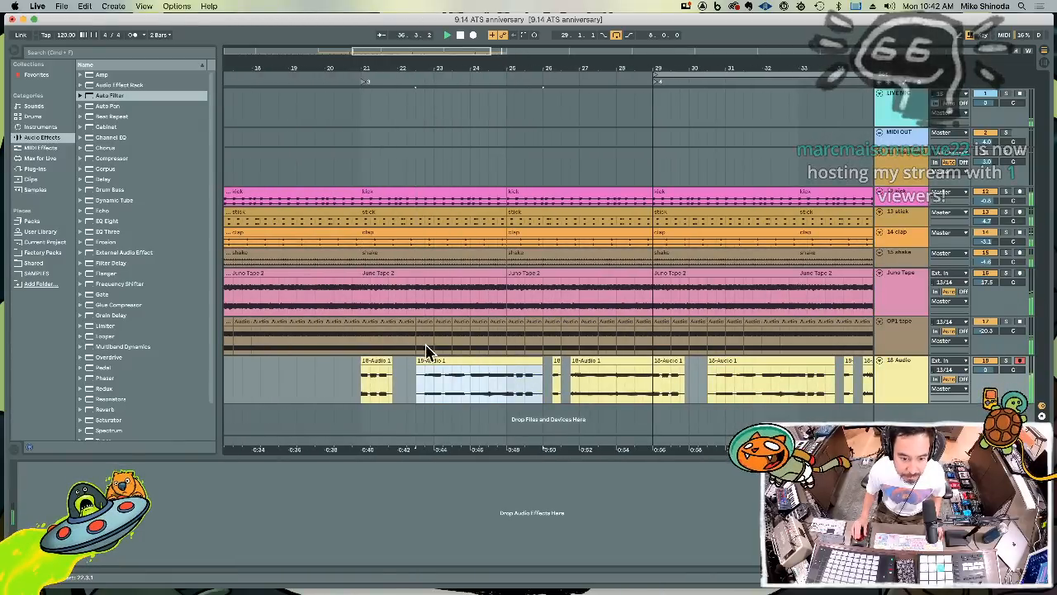
Copy the 18 Audio clip spanning 34.4 to 37.1, paste it at 30.4 and delete the leftover piece in front of it
left_click_drag(519, 71, 425, 65)
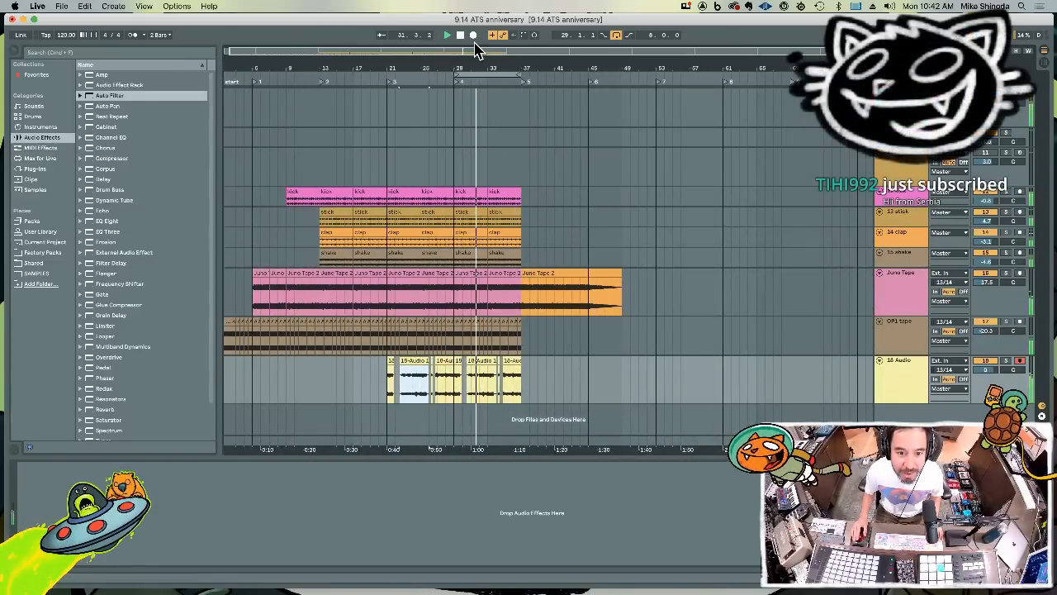
left_click_drag(475, 63, 480, 120)
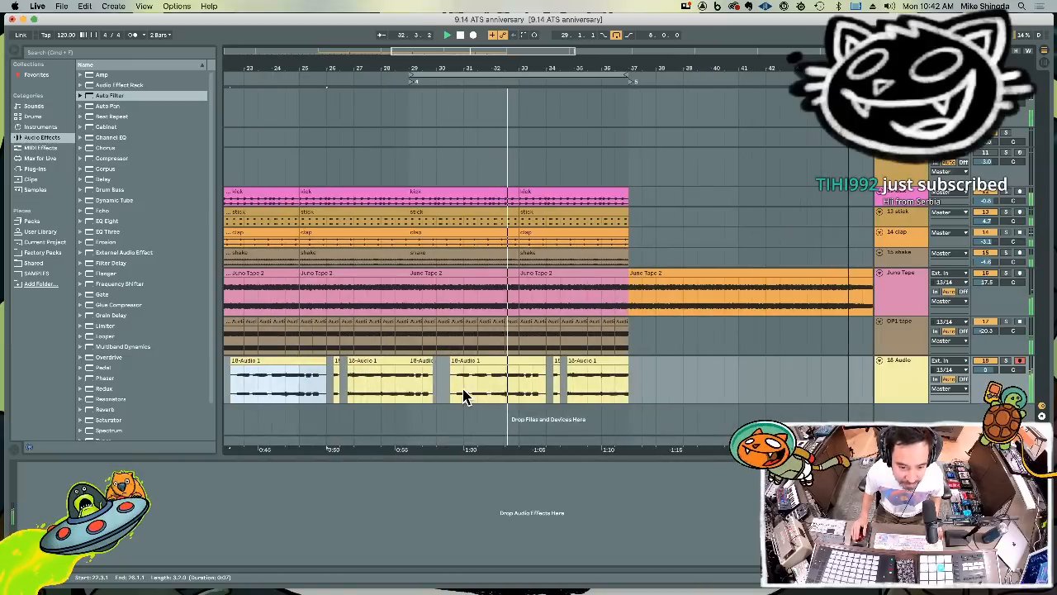
left_click(574, 389)
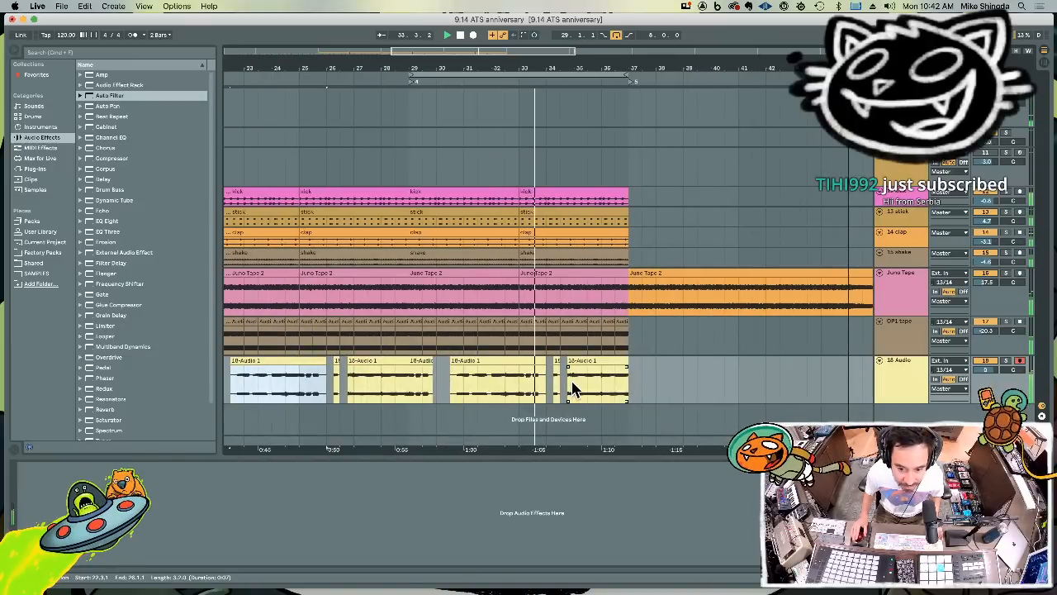
left_click_drag(578, 387, 623, 391)
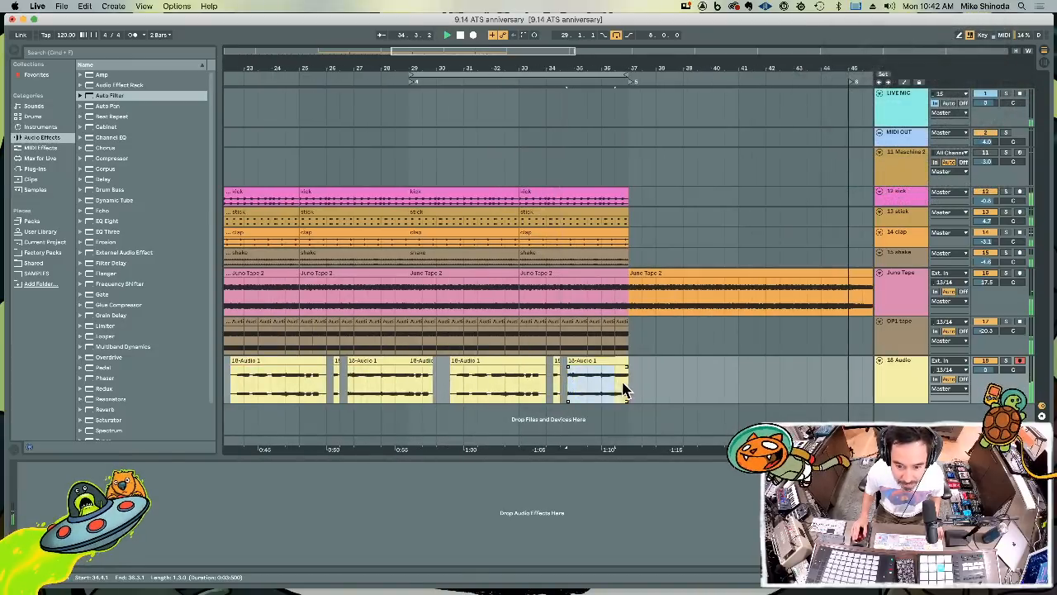
left_click(453, 389)
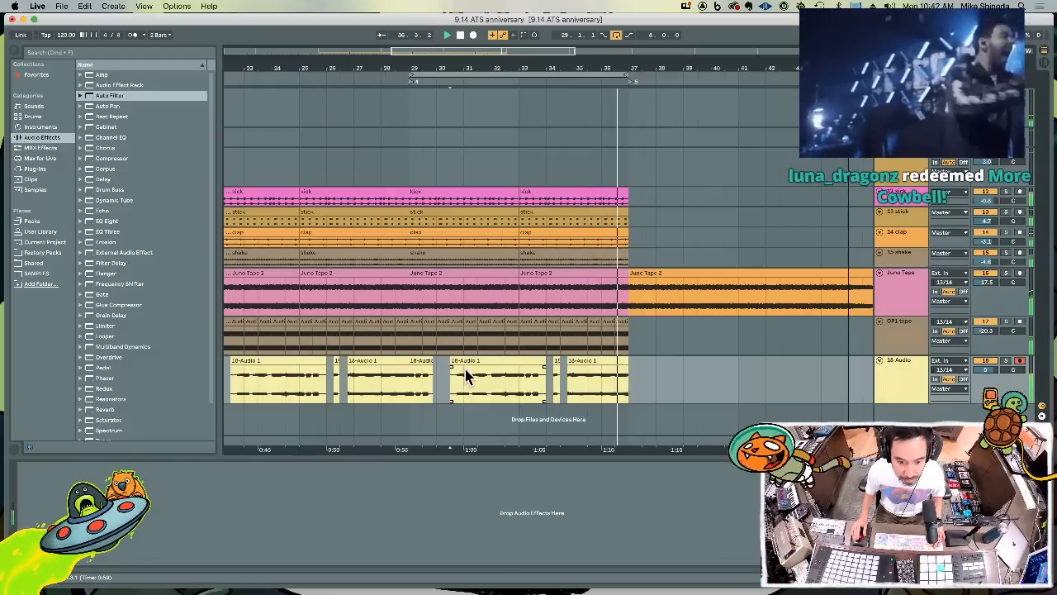
key("super+1")
left_click(458, 380)
key("super+v")
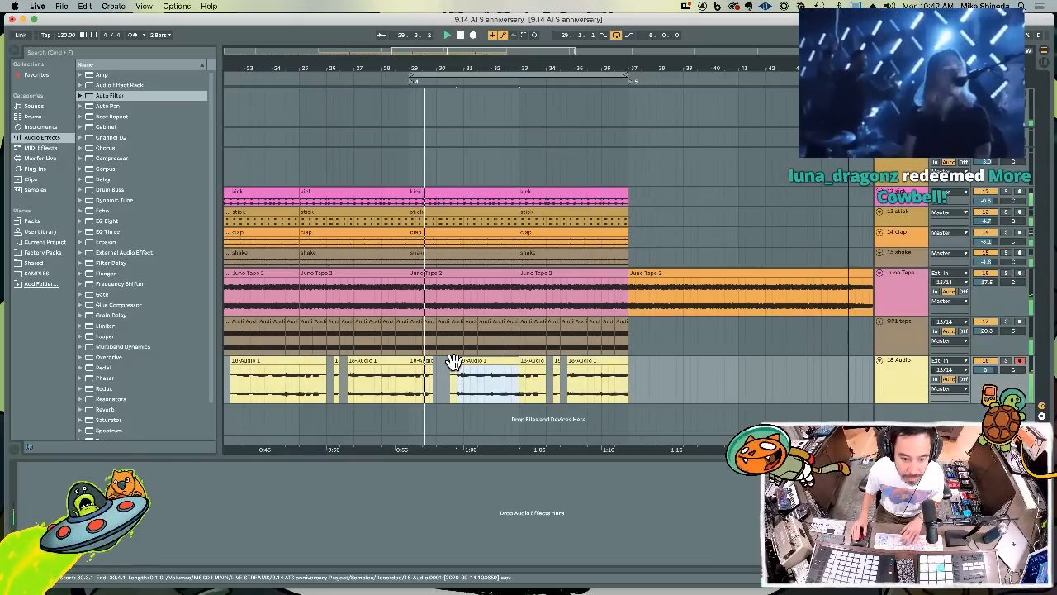
left_click(453, 361)
key("Delete")
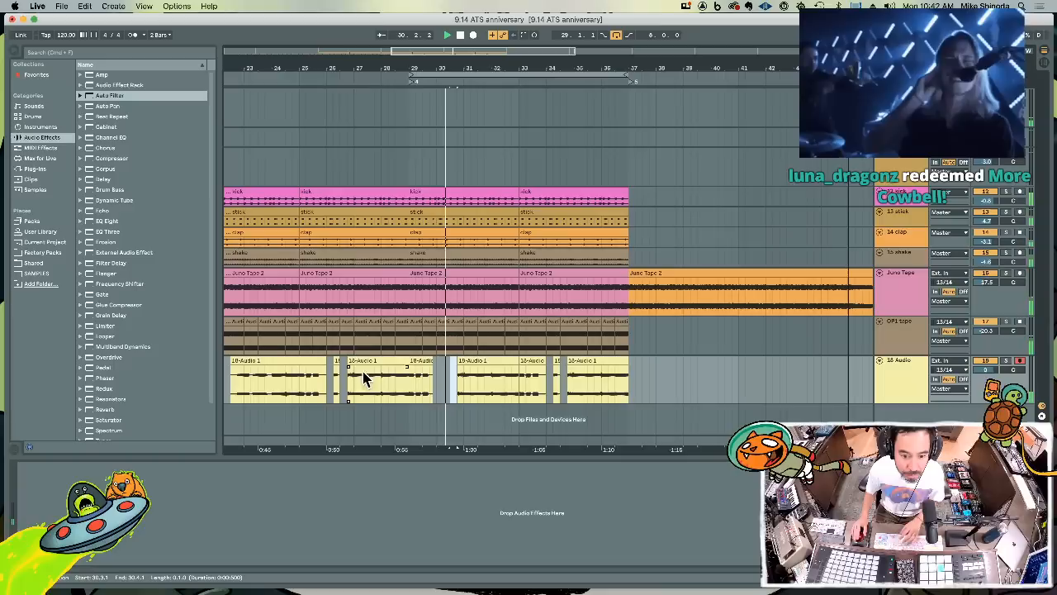
Paste the copied 18 Audio clip at 22.4 and delete the leftover piece starting at 22.3
left_click(237, 380)
key("super+v")
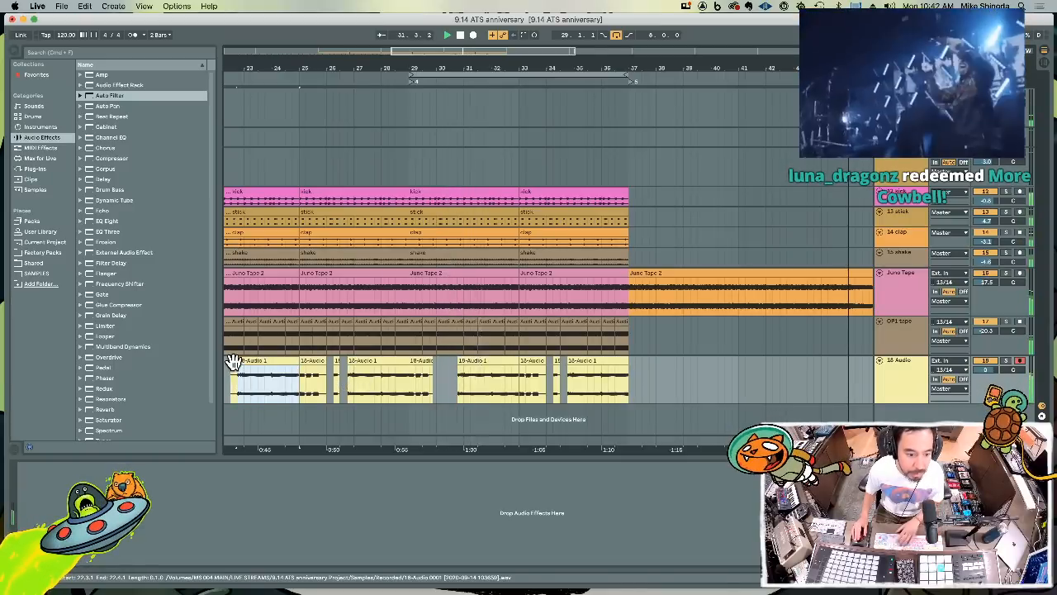
left_click(234, 360)
key("Delete")
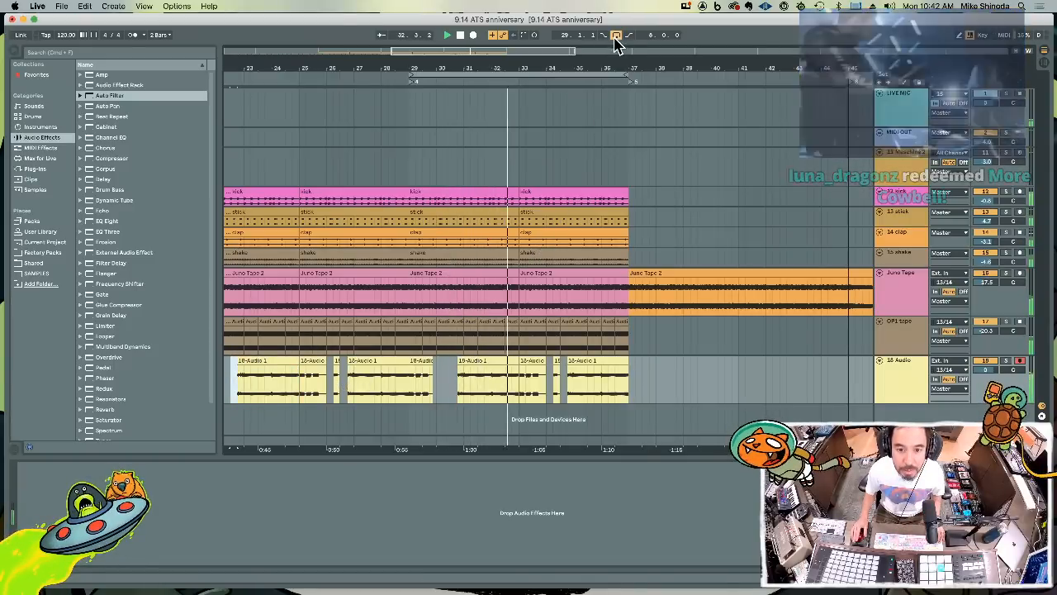
Duplicate the drum, Juno Tape and OP1 tape clips of bars 29 to 37 into looped bars 37 to 45, and delete the copied shake clips
left_click_drag(613, 66, 502, 61)
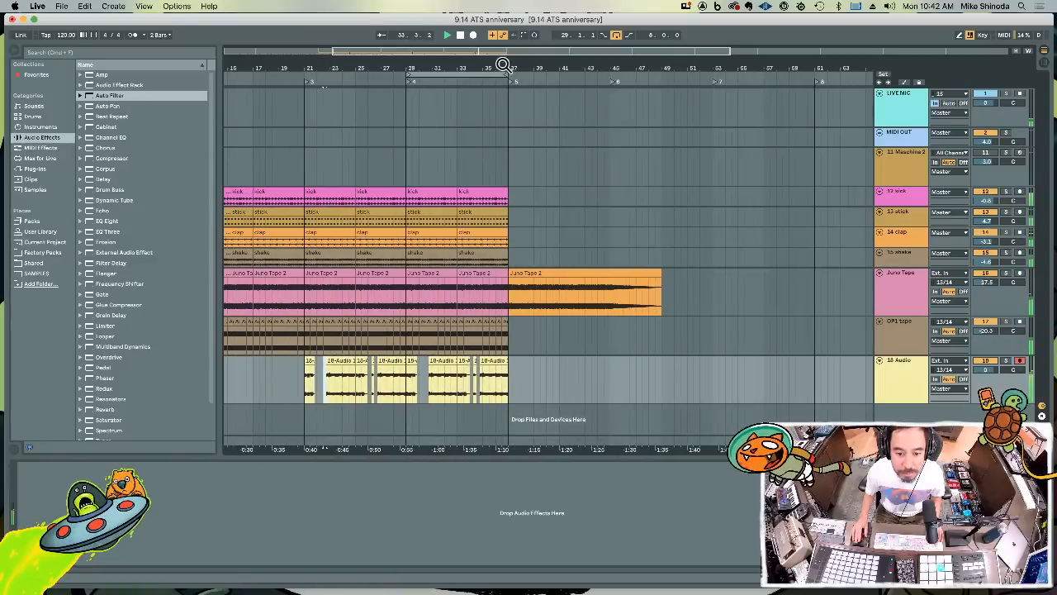
left_click_drag(510, 266, 407, 195)
left_click(484, 353, "shift")
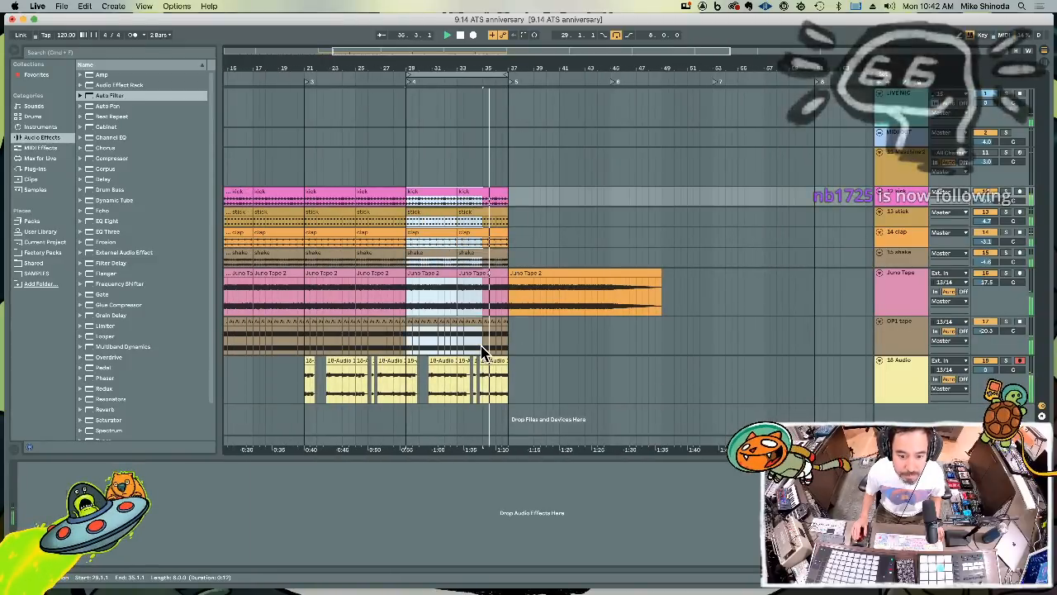
key("super+d")
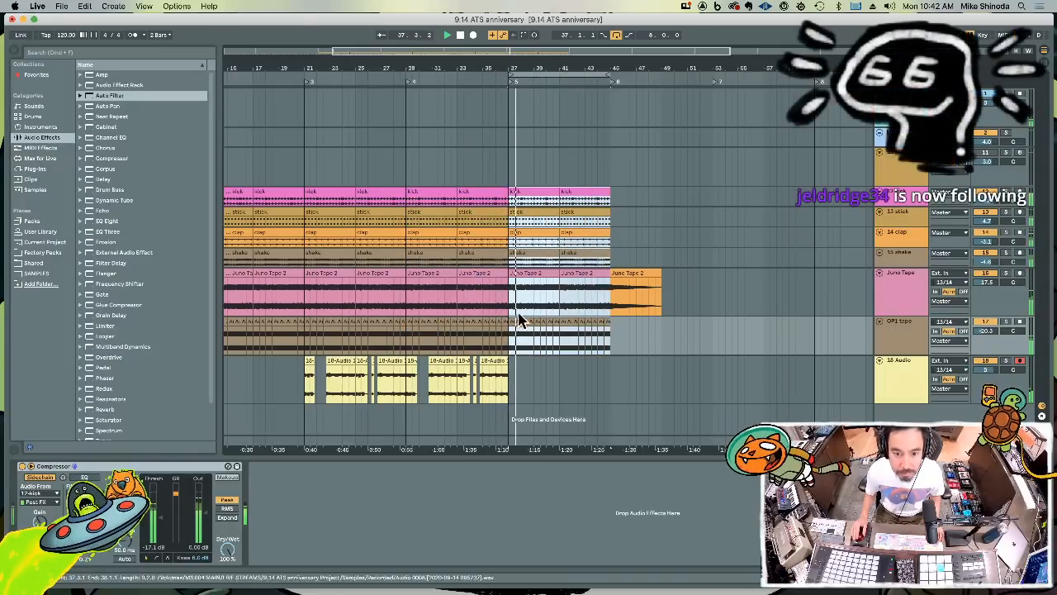
left_click_drag(636, 254, 514, 259)
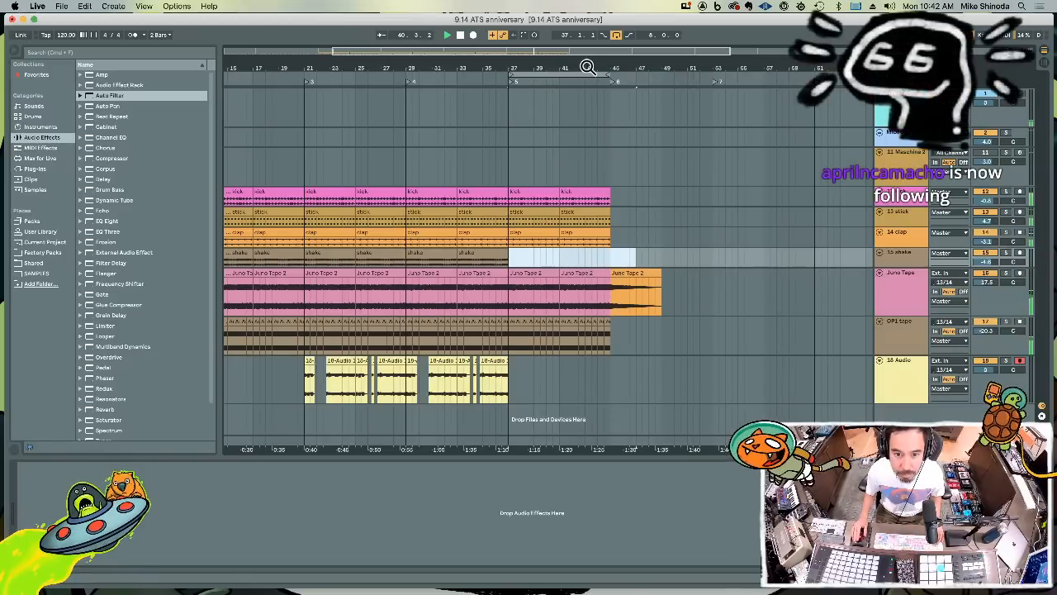
Separate the first bar of the kick clip at bar 37, repeat it through bar 40 and duplicate those four bars into bars 41 to 45
left_click_drag(588, 67, 589, 67)
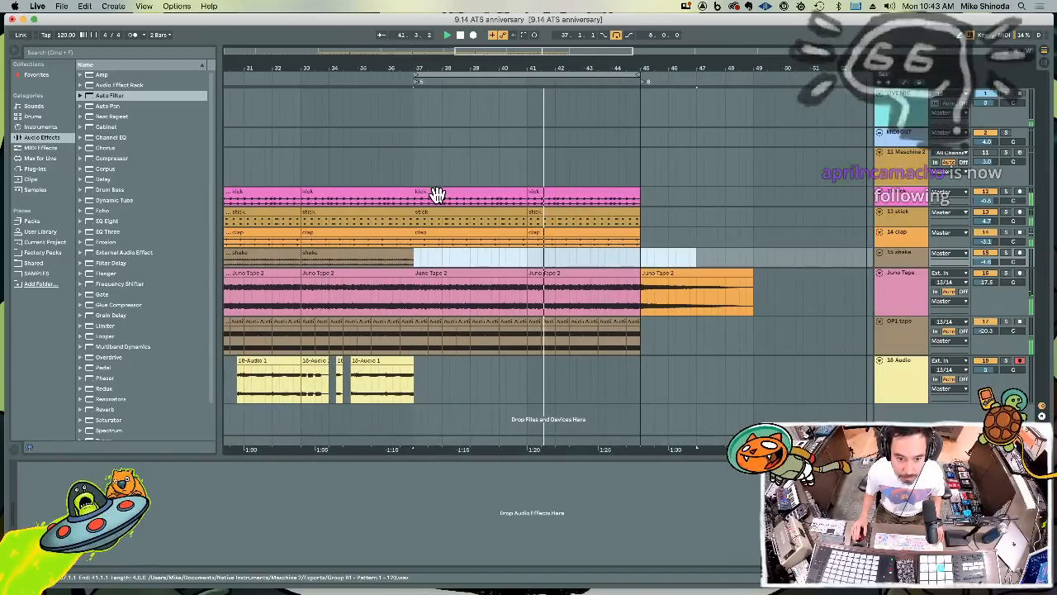
left_click_drag(444, 66, 465, 118)
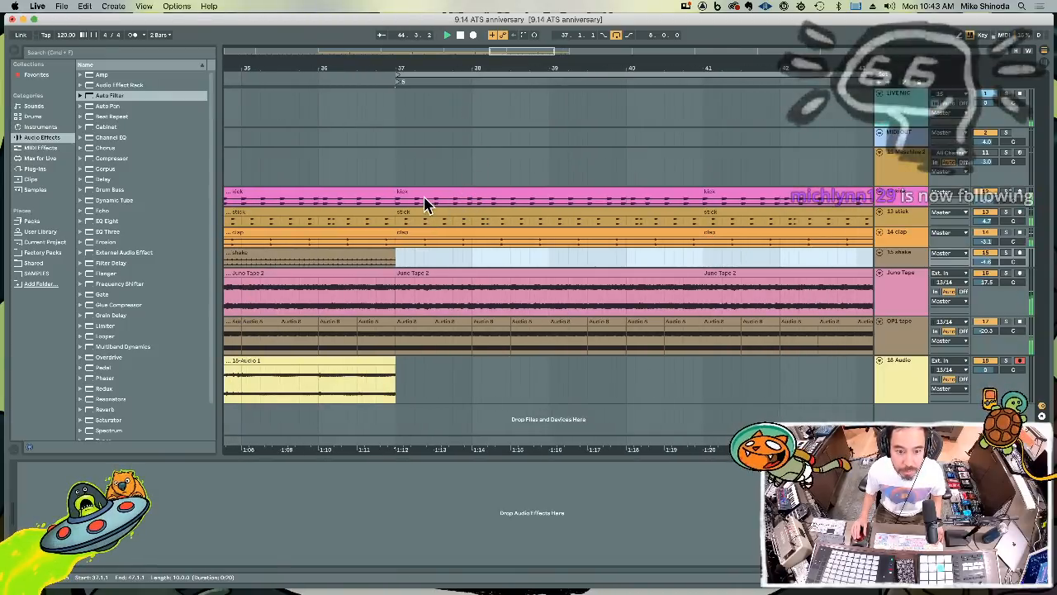
left_click_drag(431, 205, 487, 205)
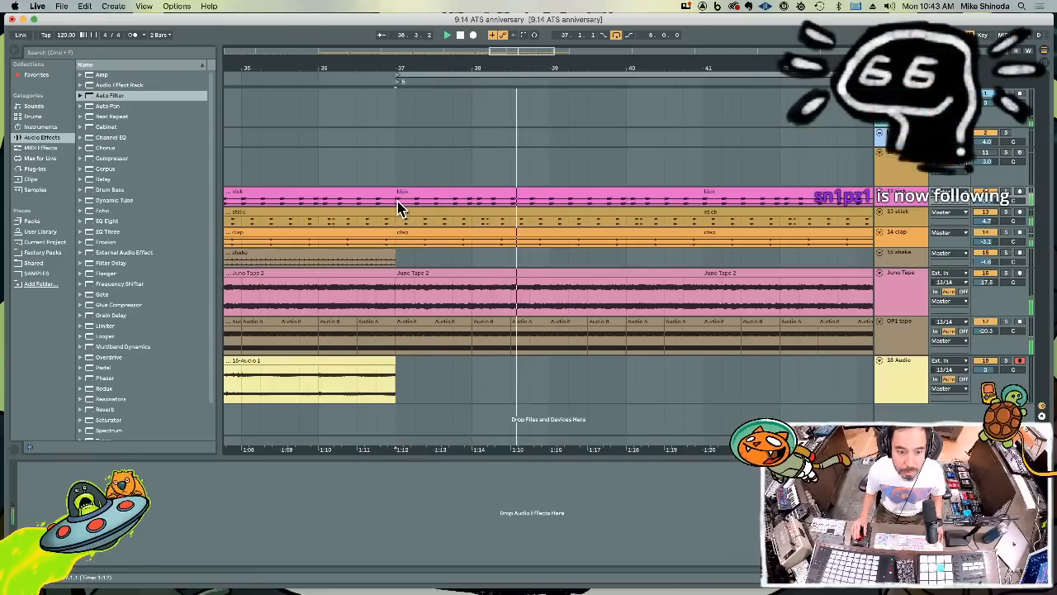
mouse_move(401, 207)
left_mouse_down()
mouse_move(442, 206)
mouse_move(400, 199)
left_mouse_up()
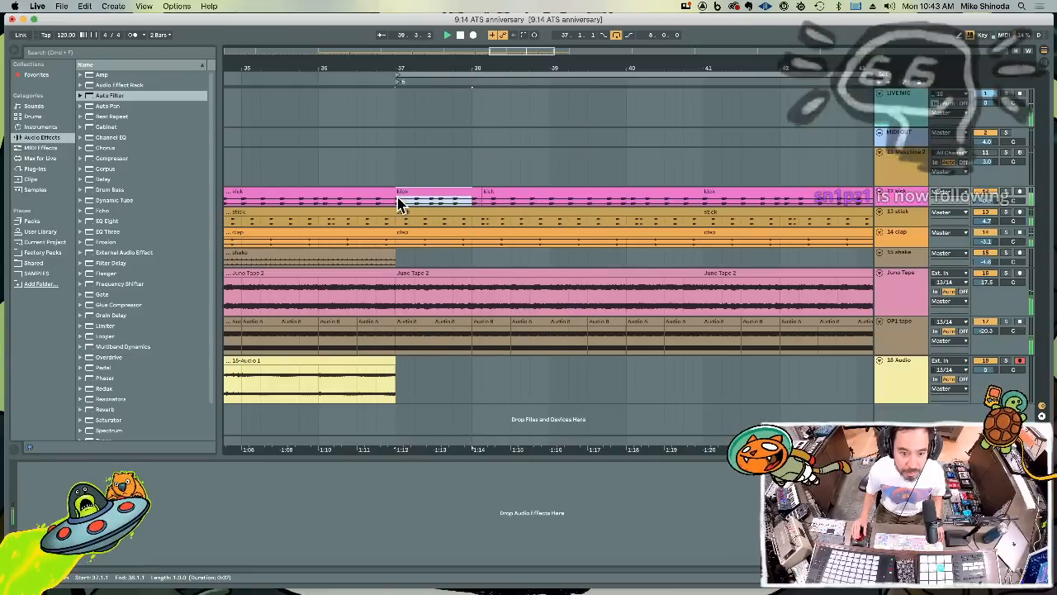
key("super+d")
key("super+d")
key("super+d")
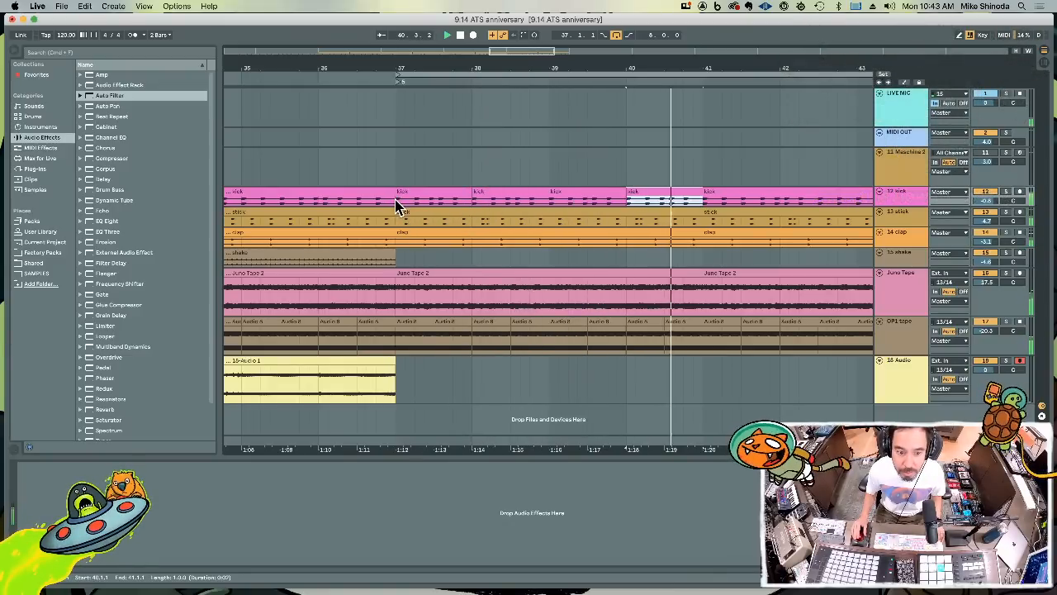
left_click(396, 201, "shift")
key("super+d")
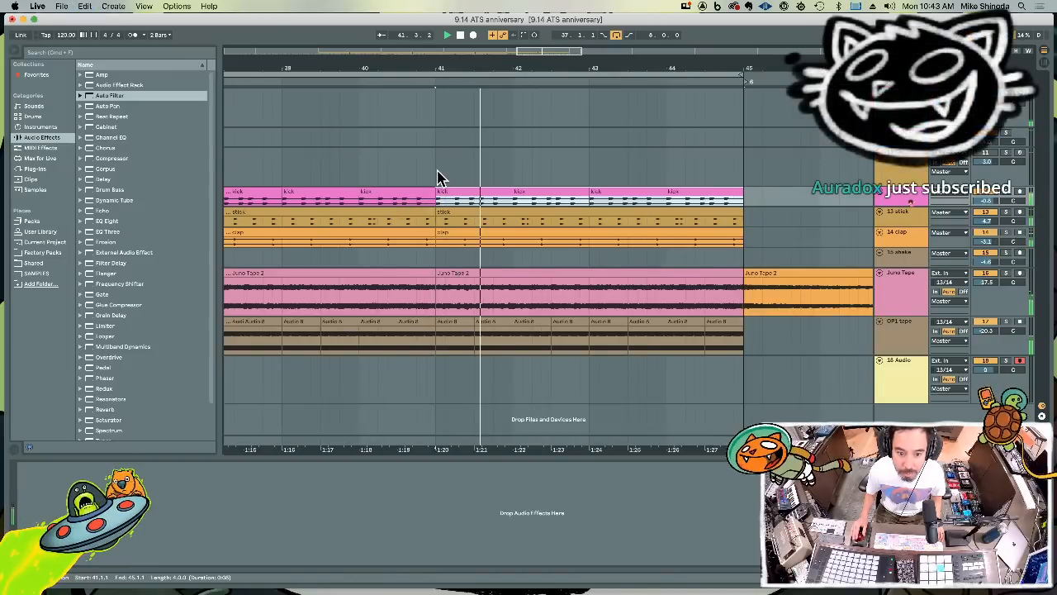
Extend the kick clip at bar 41 to bar 43 and duplicate it into bars 43 to 45
left_click_drag(463, 69, 487, 74)
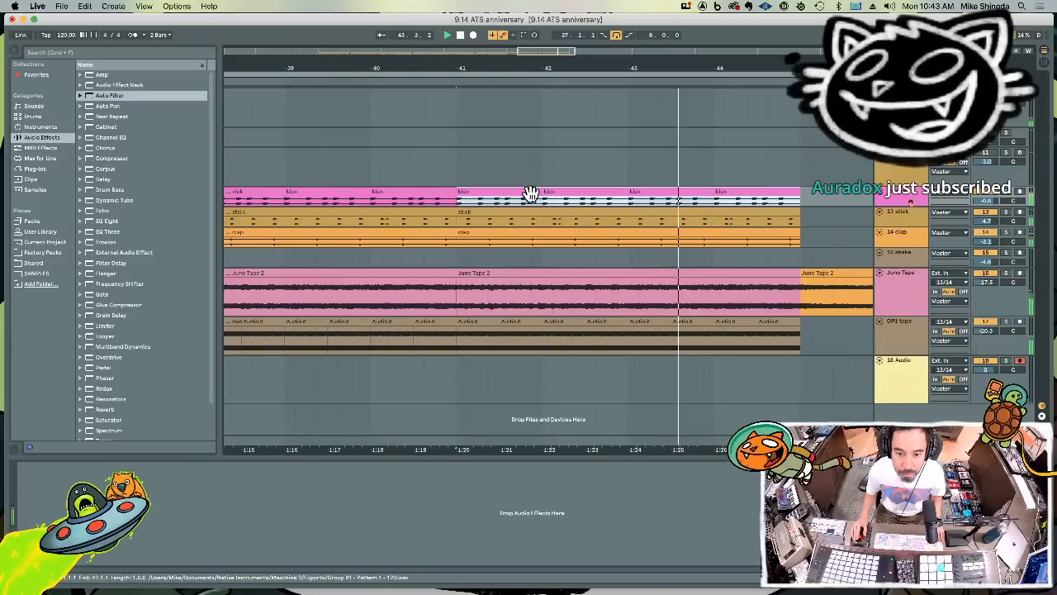
left_click_drag(536, 194, 627, 199)
key("super+d")
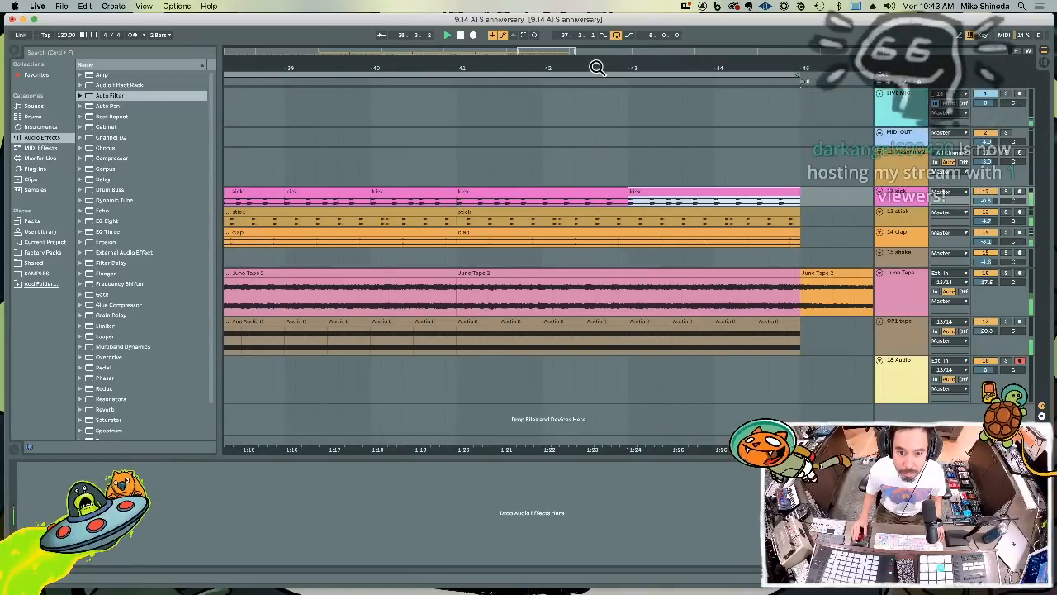
Paste the two-bar kick clip at bar 37 and duplicate it into bars 39 to 41
left_click_drag(596, 69, 596, 65)
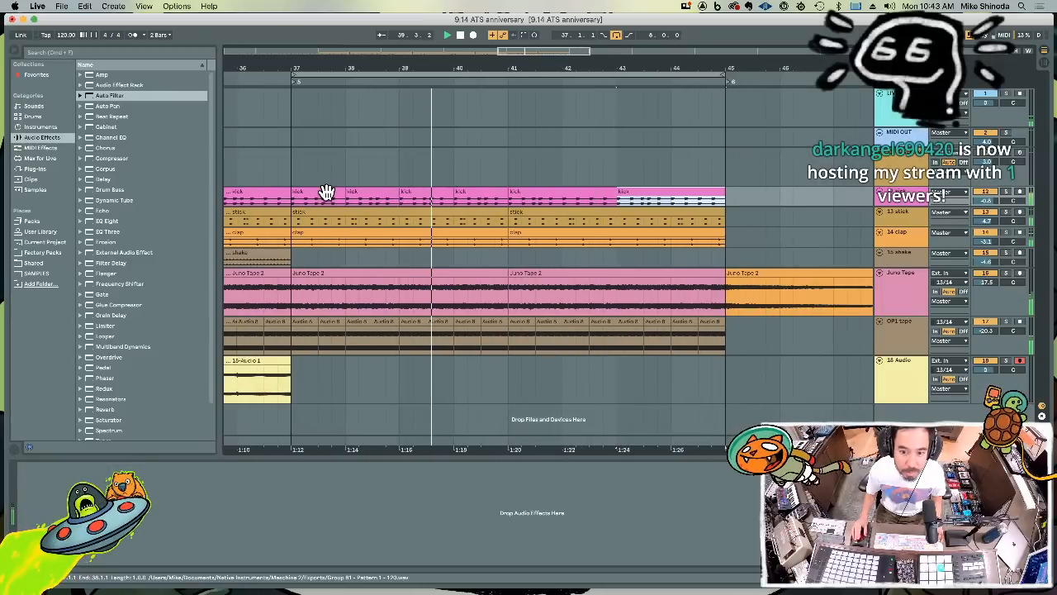
left_click(293, 208)
key("super+v")
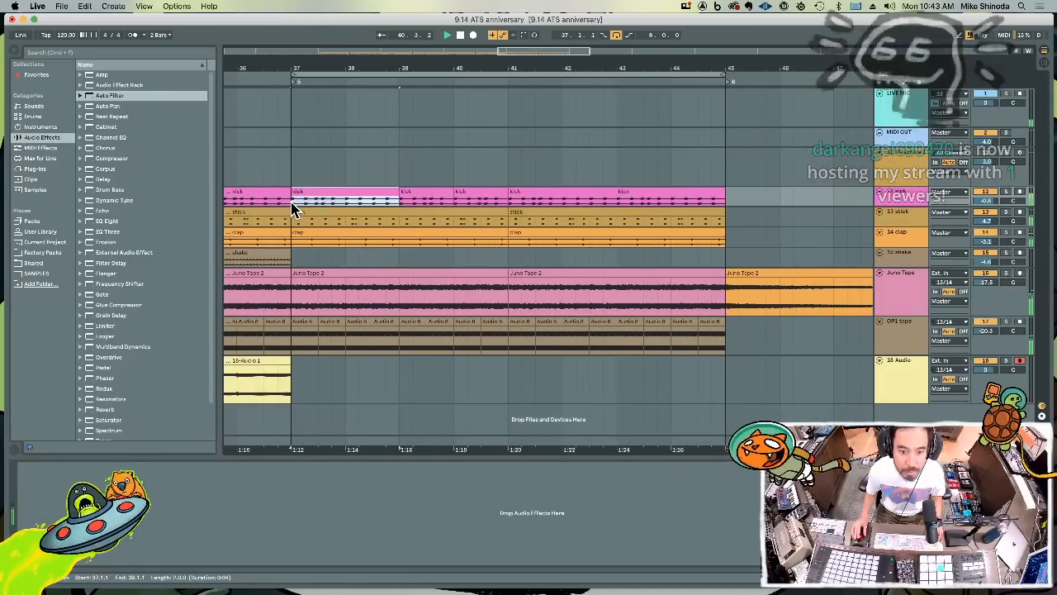
key("super+d")
Recolor the kick clips of bars 37 to 45 lime green
left_click_drag(290, 210, 728, 202)
right_click(715, 194)
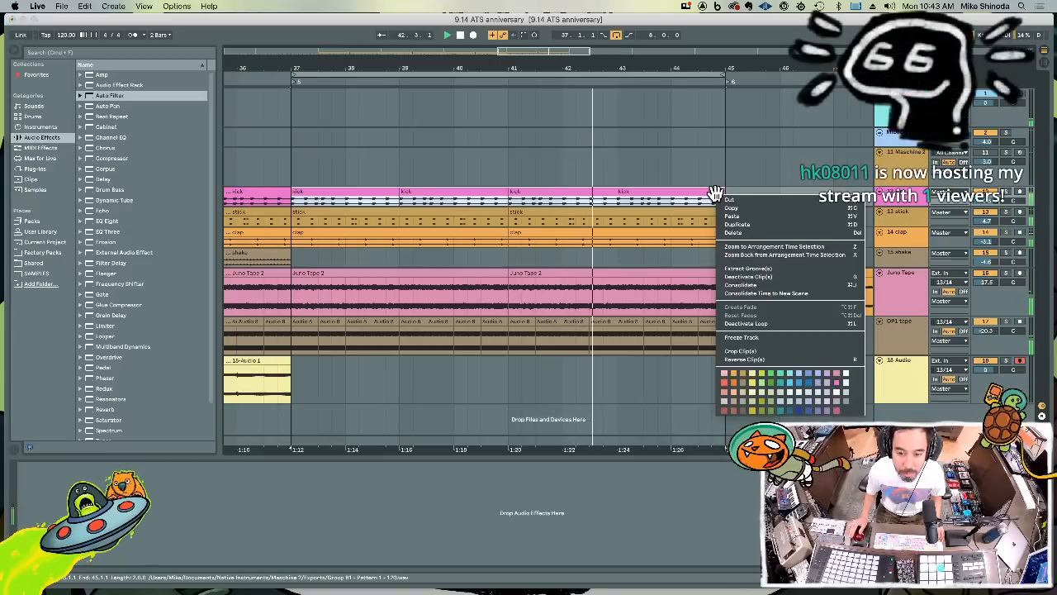
left_click(761, 380)
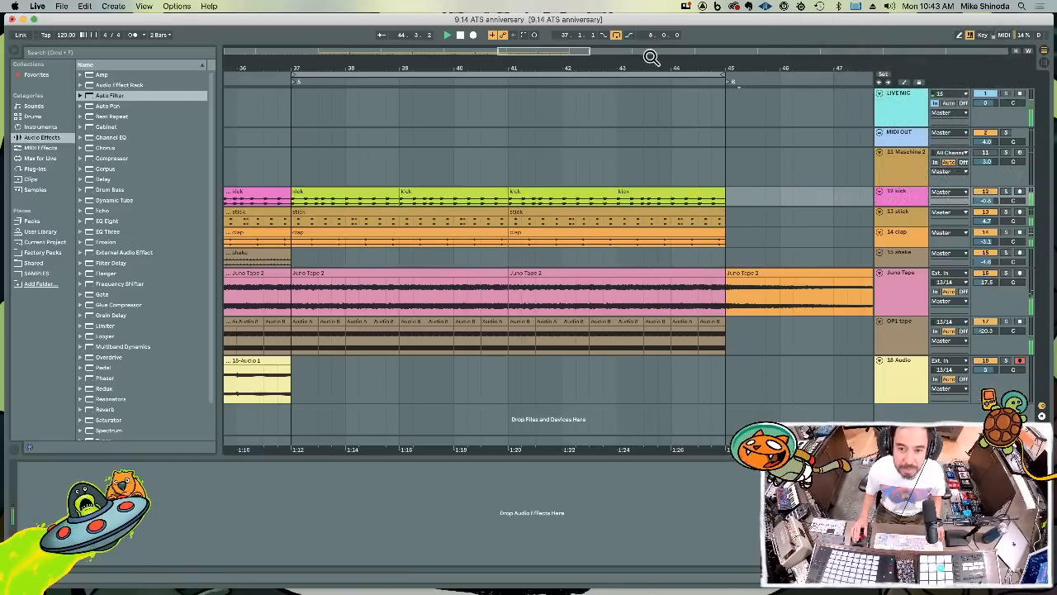
Move the leftover orange Juno Tape 2 clip from bar 45 to bar 97, past the end of the song
left_click_drag(651, 65, 651, 7)
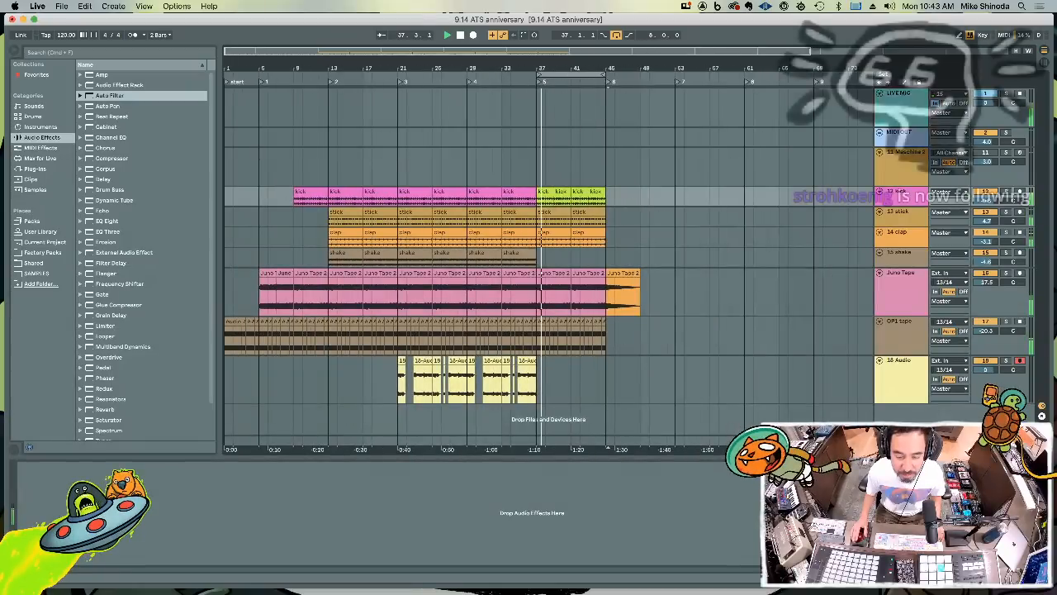
left_click(613, 277)
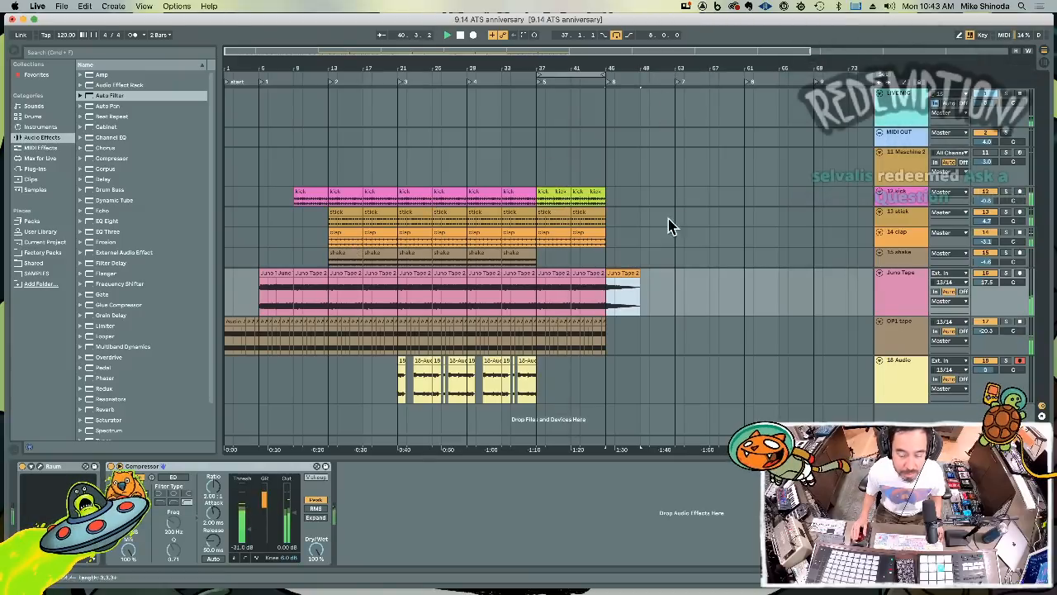
key("Delete")
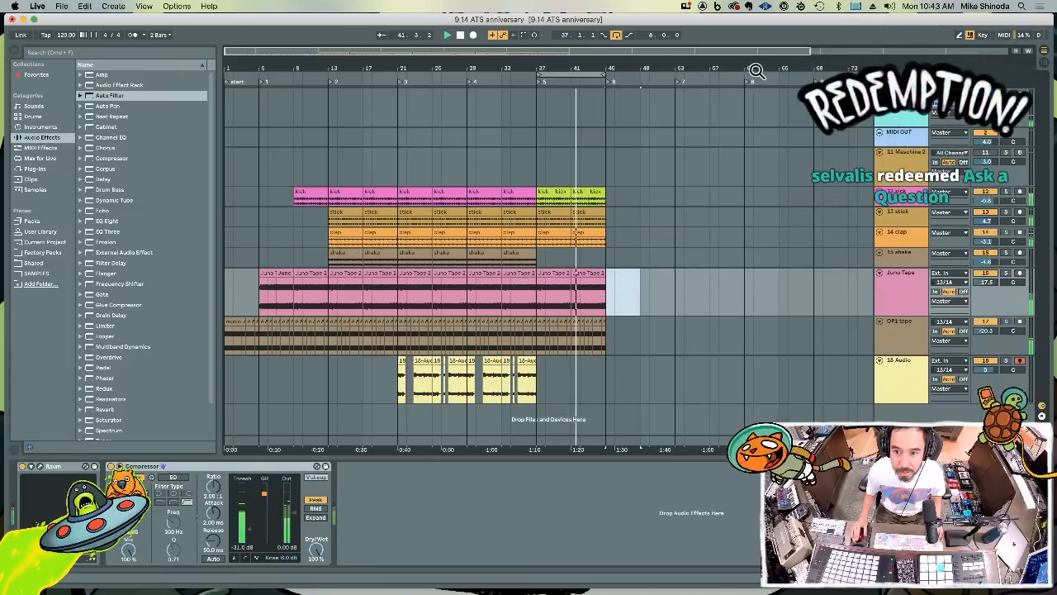
left_click_drag(757, 72, 757, 43)
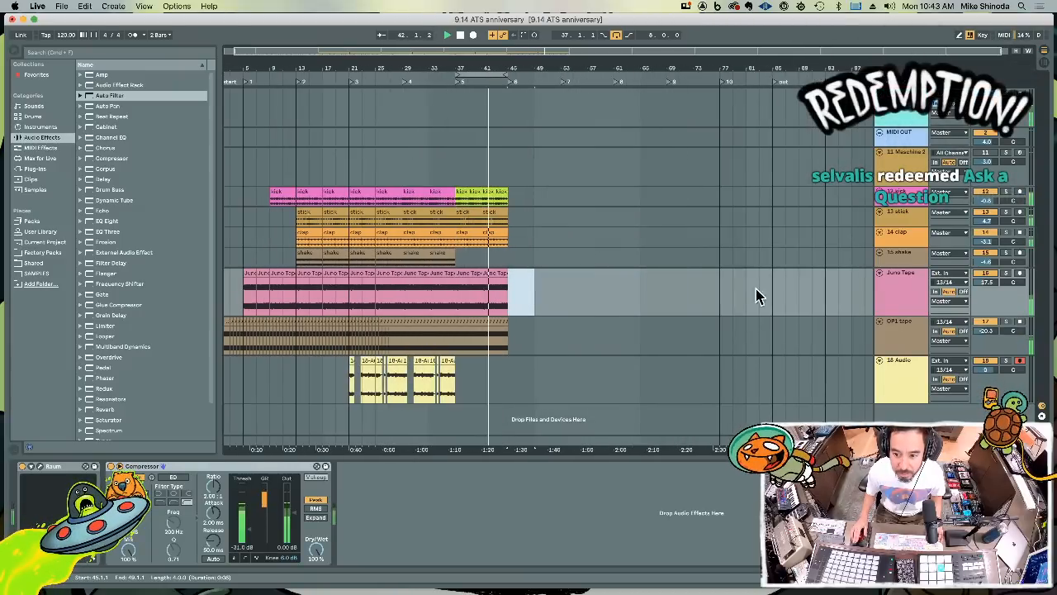
left_click(857, 306)
key("super+v")
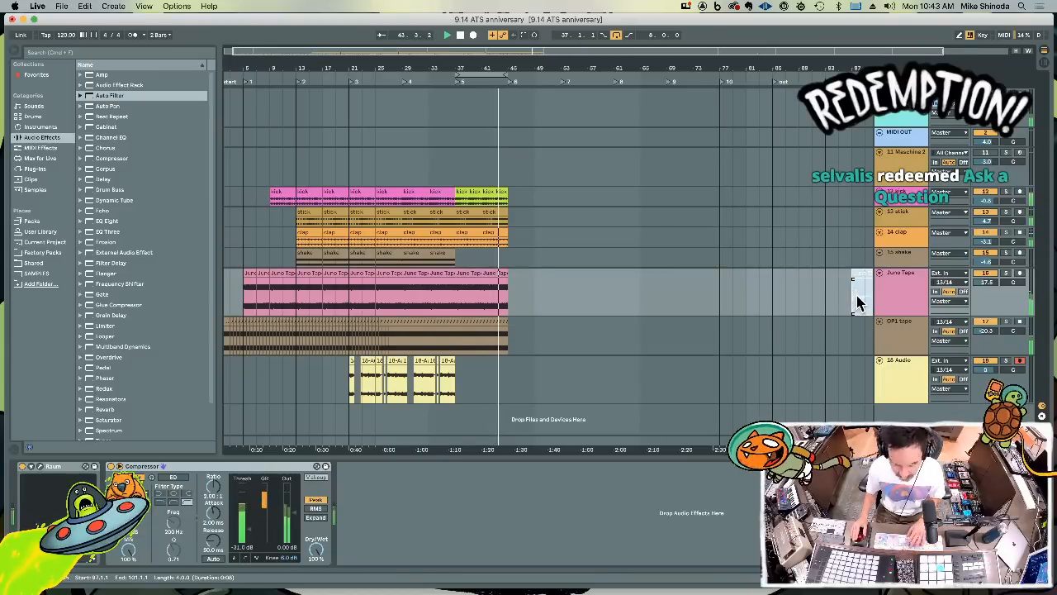
Duplicate the kick, stick, clap, Juno Tape and OP1 tape clips of bars 37 to 45 into looped bars 45 to 53
left_click_drag(498, 62, 498, 80)
left_click_drag(513, 343, 429, 204)
key("super+d")
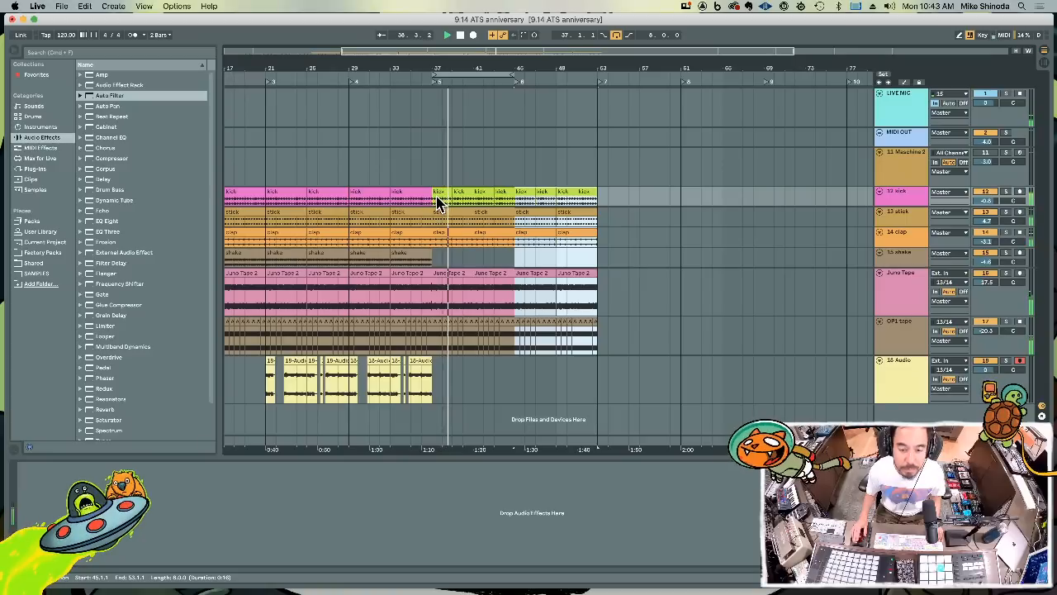
key("super+l")
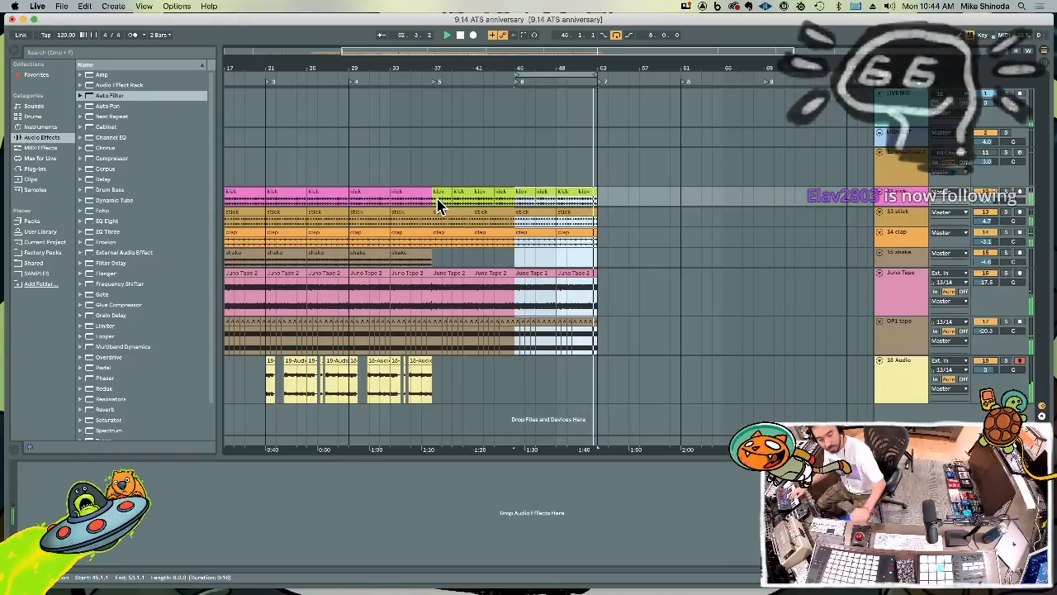
Record a new take on the 18 Audio track over bars 45 to 53 and extend the loop back to bar 29
key("F9")
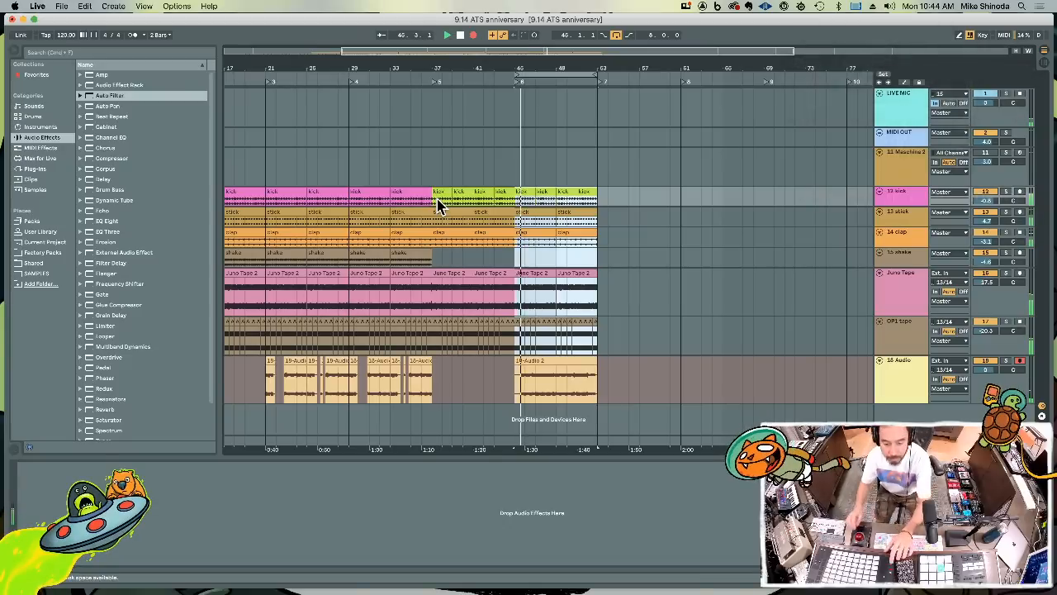
key("F9")
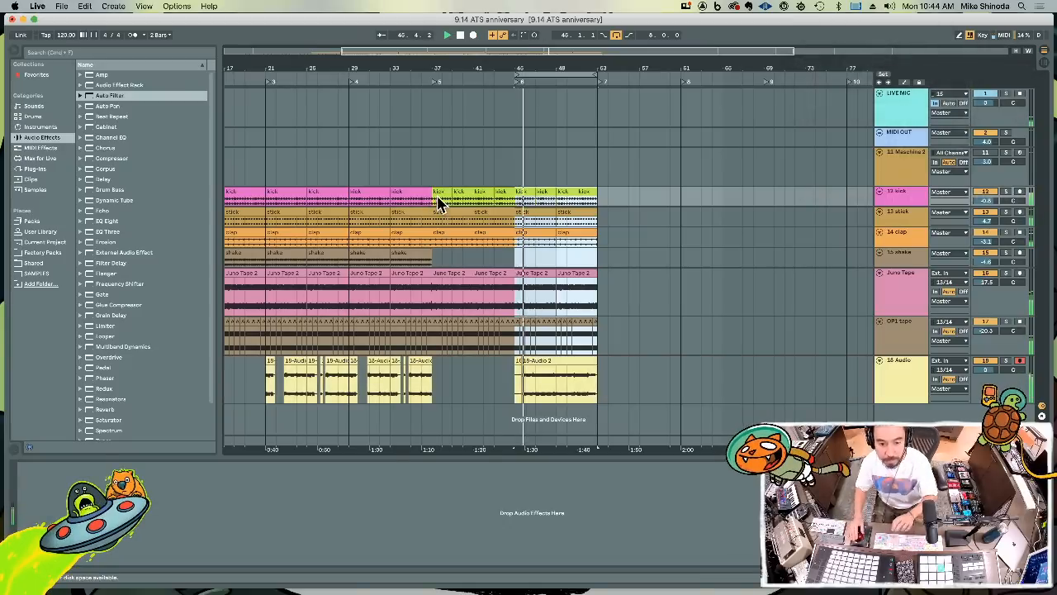
left_click(526, 360)
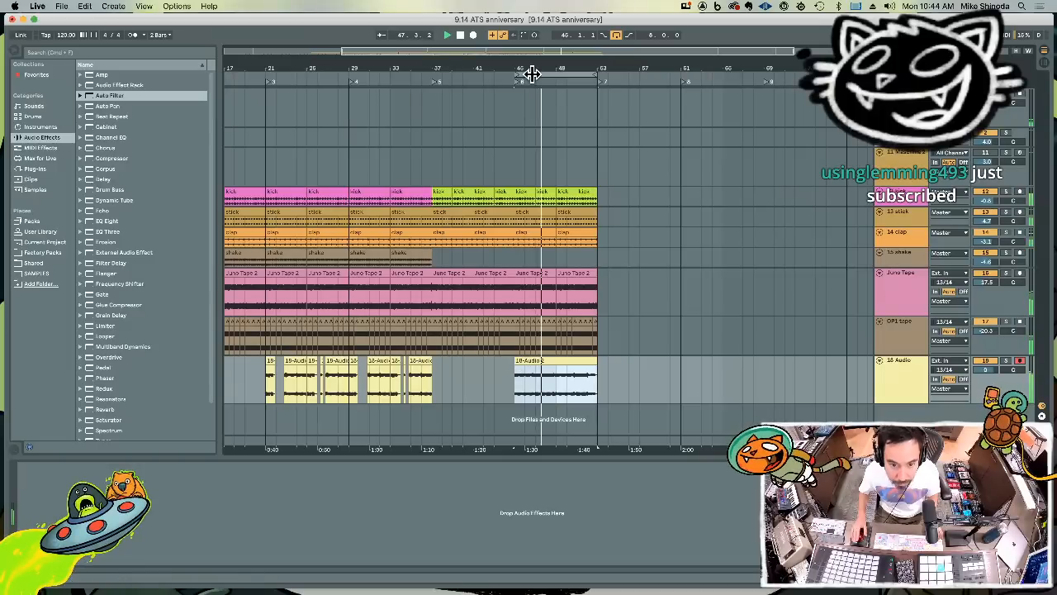
left_click_drag(515, 73, 354, 67)
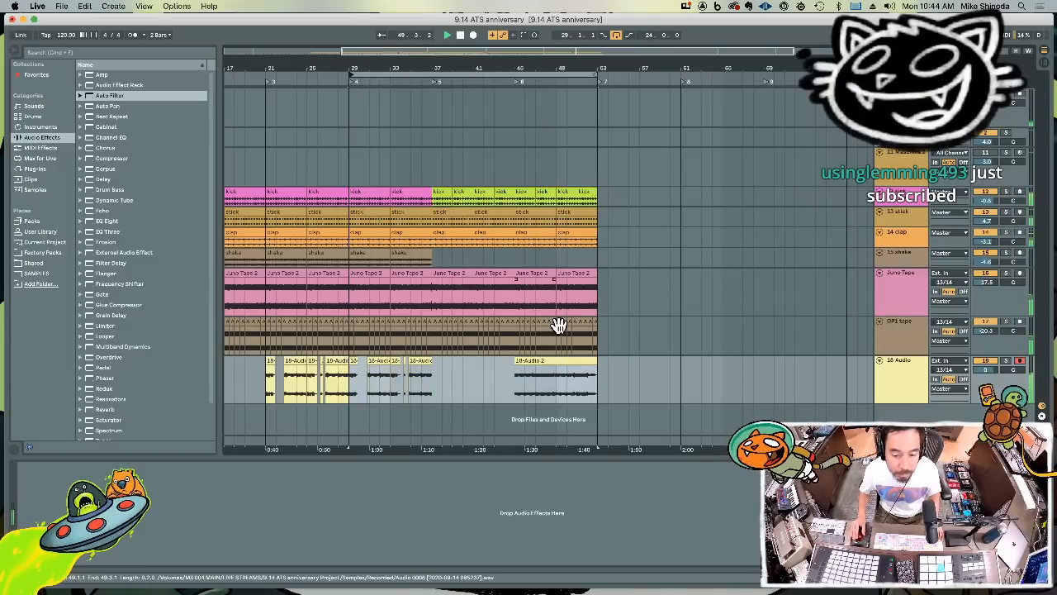
Remove the kick from 52.4 to bar 53 and fill that beat with repeated sixteenth-note slices of the stick and clap clips
left_click_drag(593, 67, 692, 289)
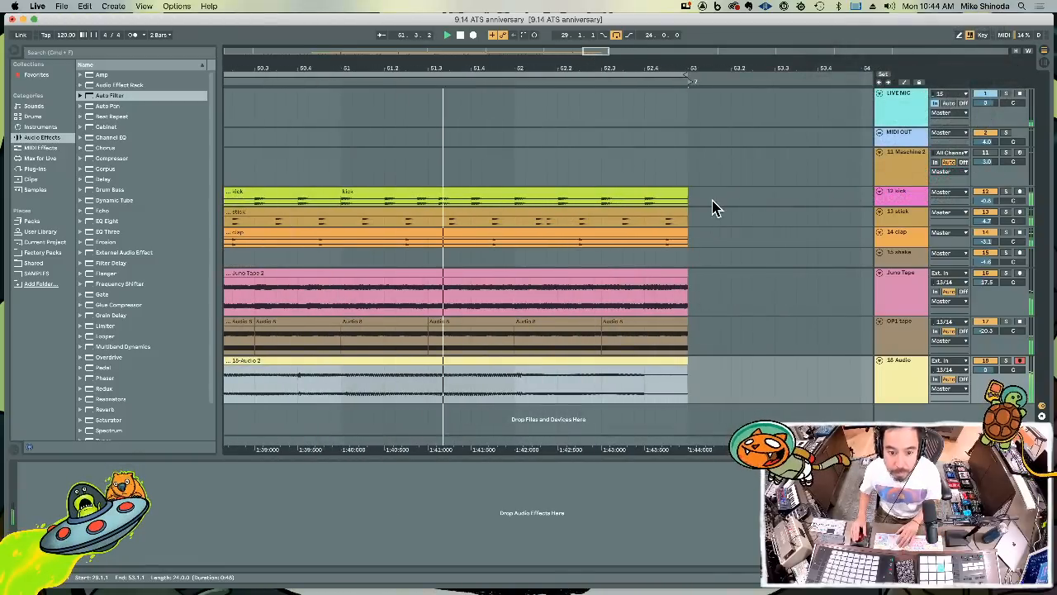
left_click_drag(708, 201, 568, 204)
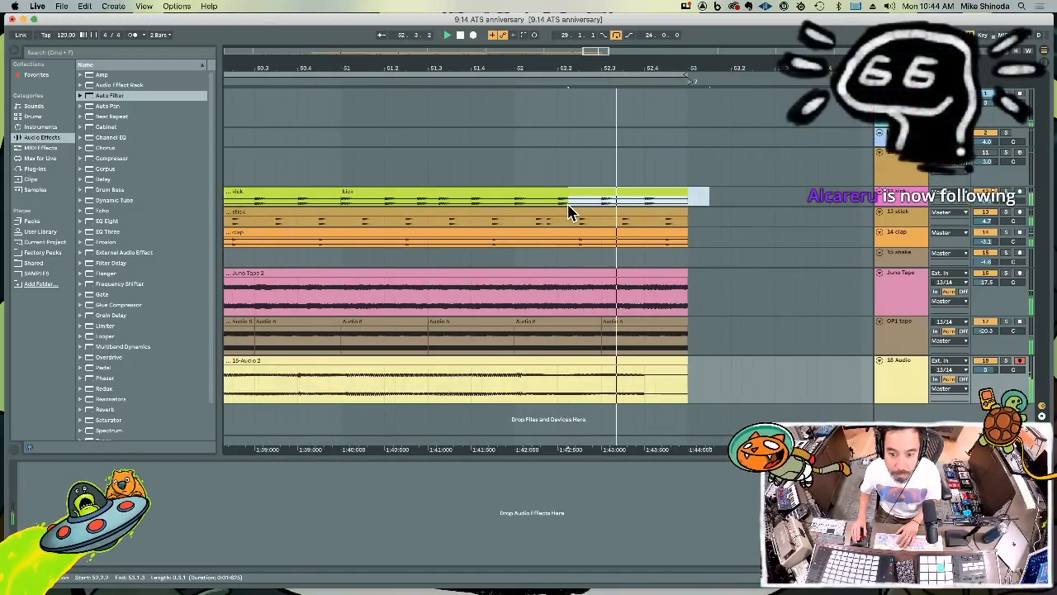
left_click_drag(719, 205, 652, 245)
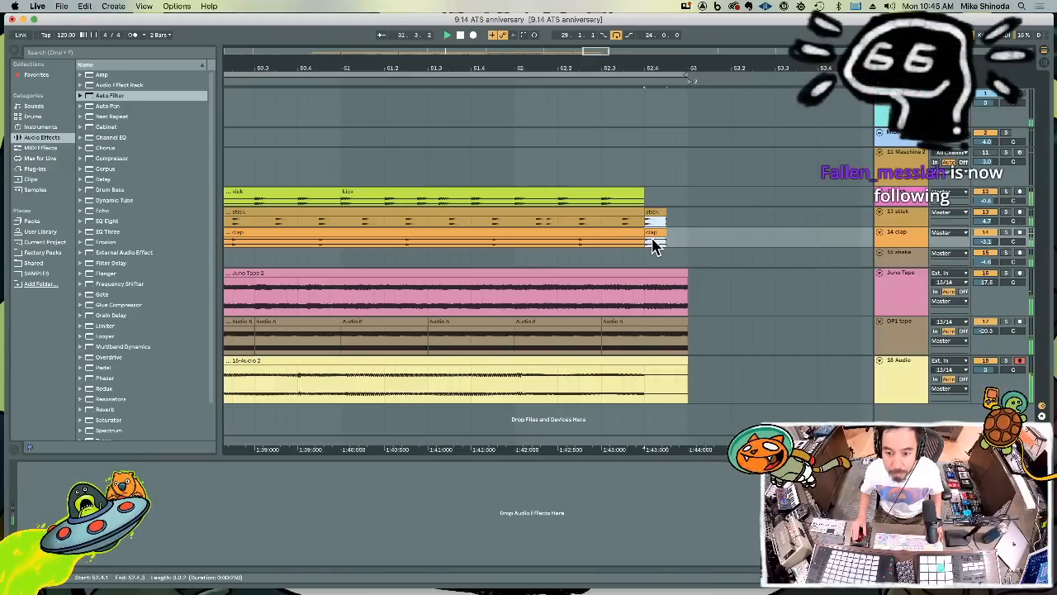
left_click(652, 244)
key("super+d")
key("super+d")
key("super+d")
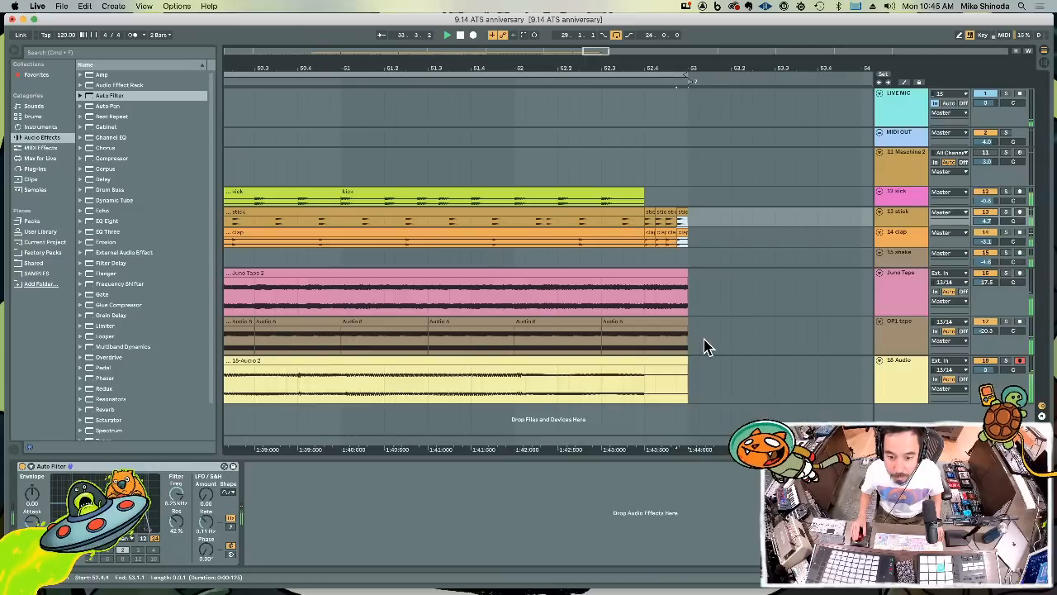
left_click(706, 299)
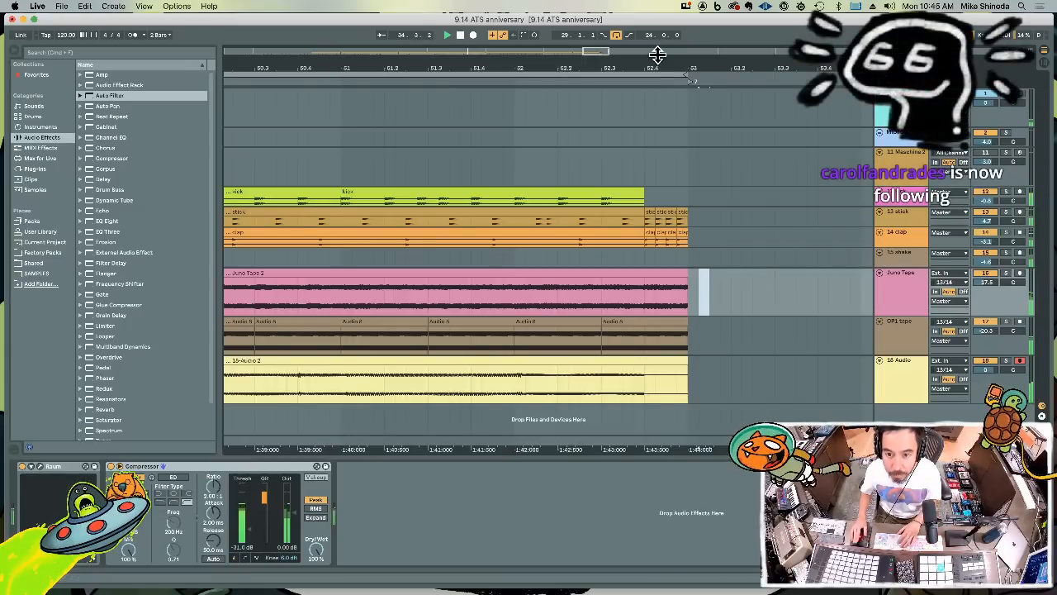
Copy the clips of bars 29 to 37 on all used tracks to bars 53 to 61 and set the loop to bars 37 to 61
left_click_drag(653, 69, 645, 70)
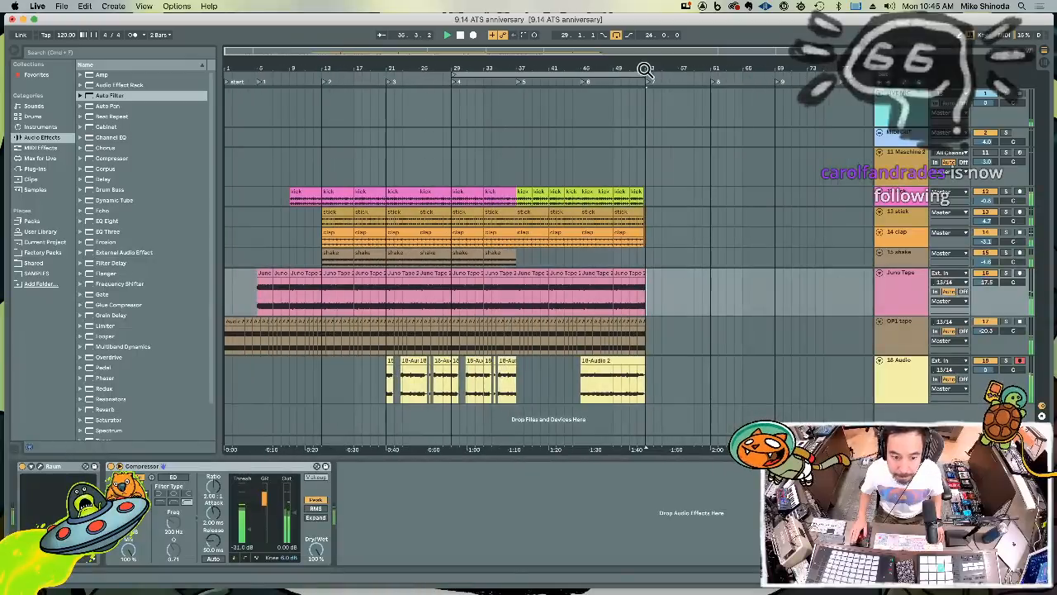
left_click_drag(516, 388, 455, 207)
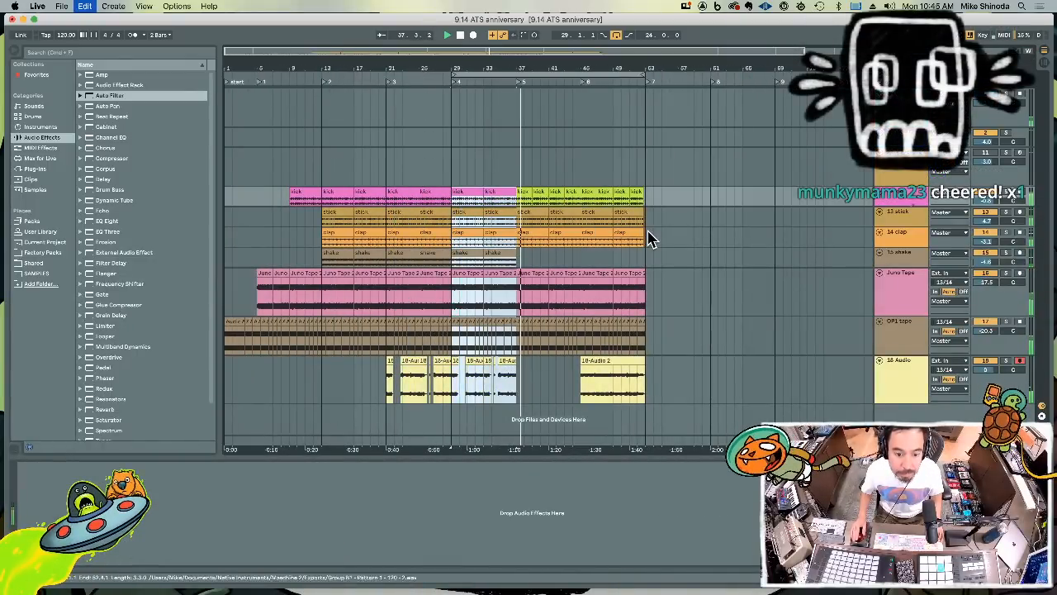
key("ctrl+d")
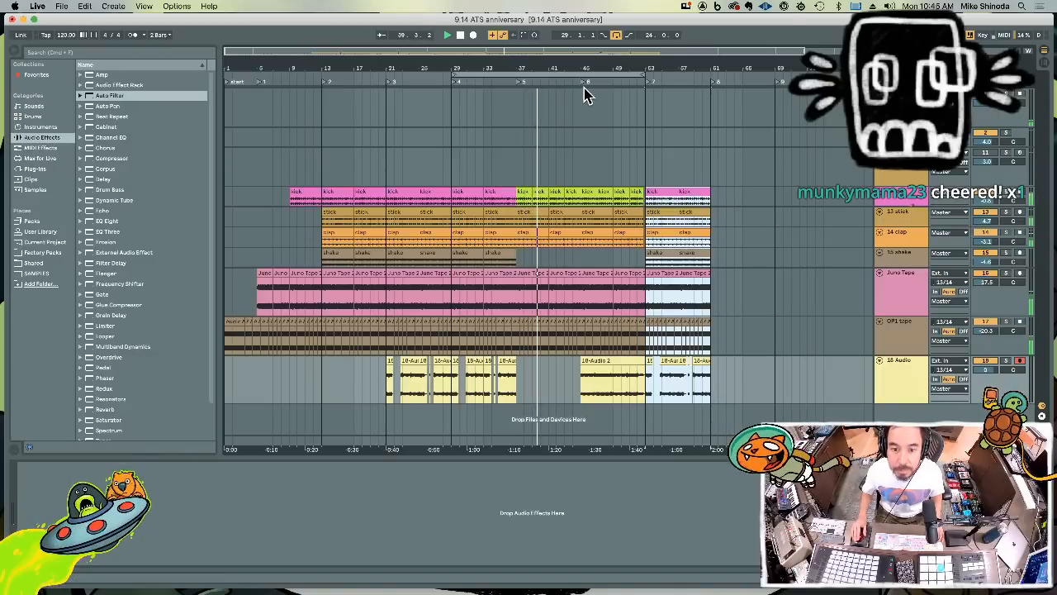
left_click_drag(582, 76, 649, 78)
left_click(621, 139)
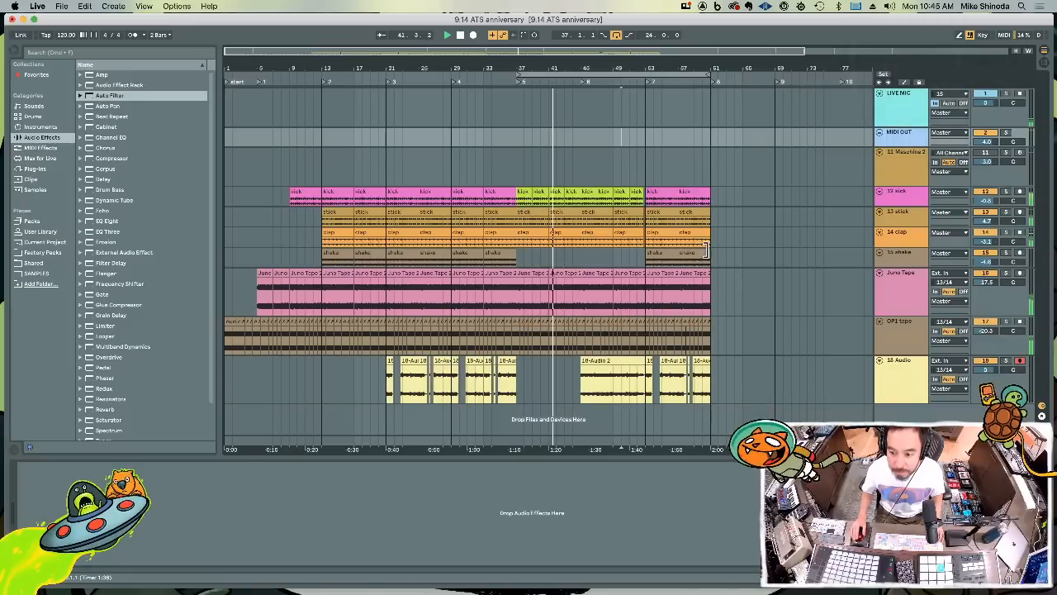
Rename the 18 Audio track as Juno Bass
left_click(906, 373)
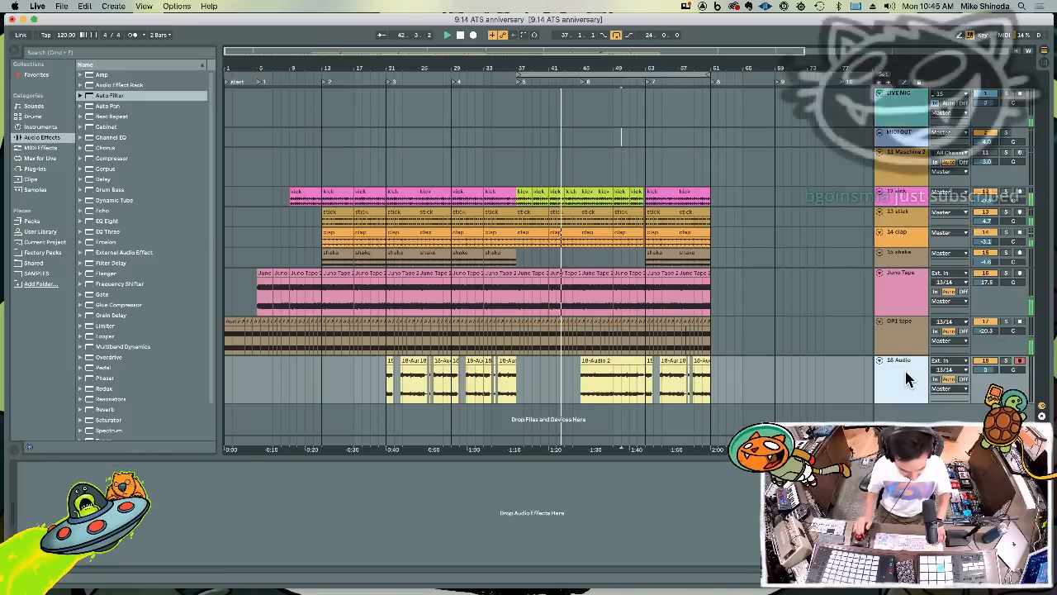
key("super+r")
type("Ju")
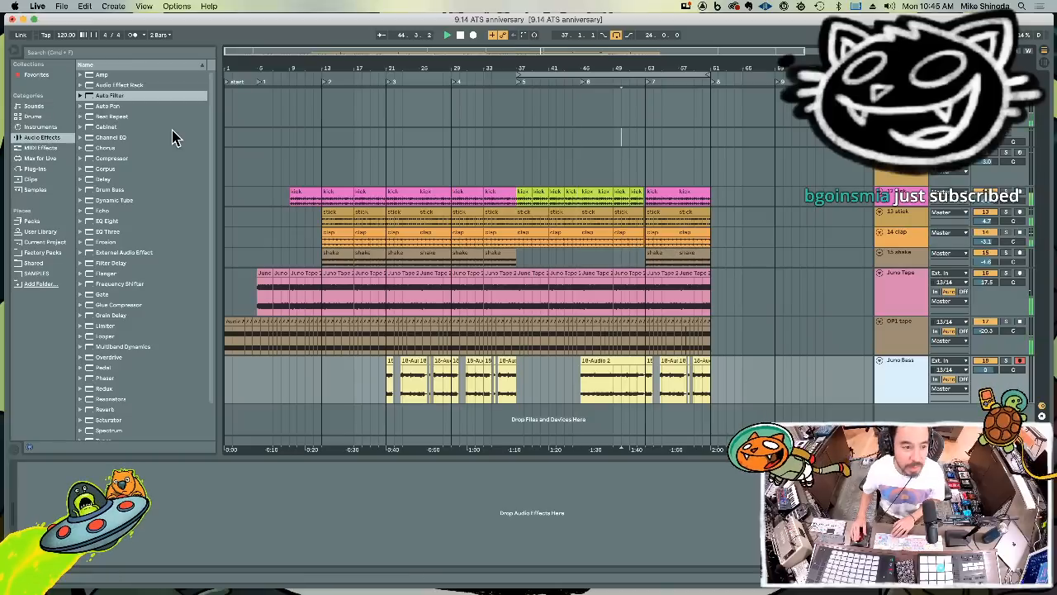
Add an Auto Filter to the OP1 tape track and disarm recording on the Juno Bass track
left_click(91, 99)
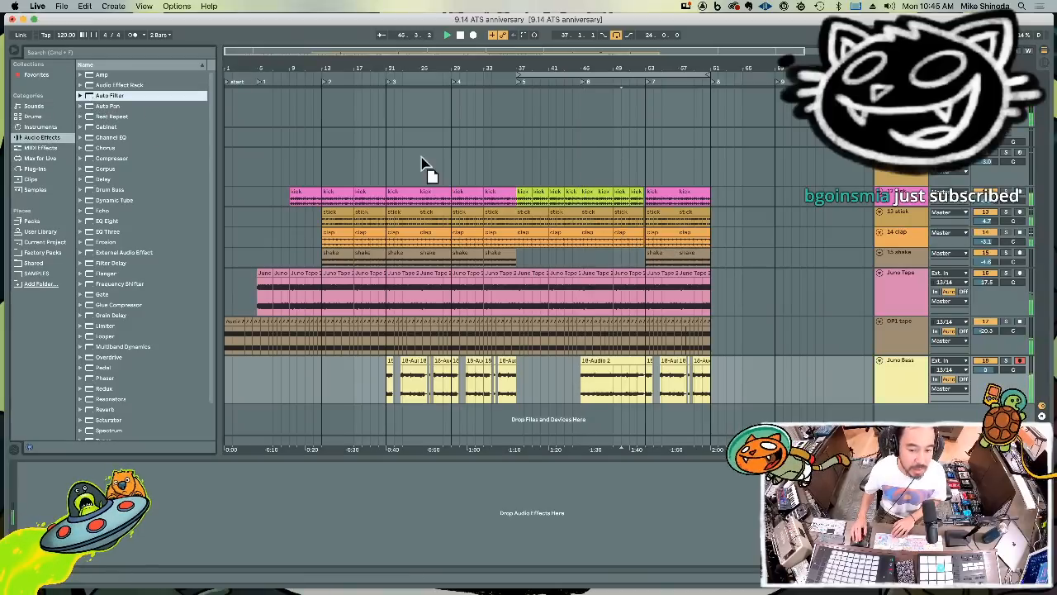
left_click(891, 331)
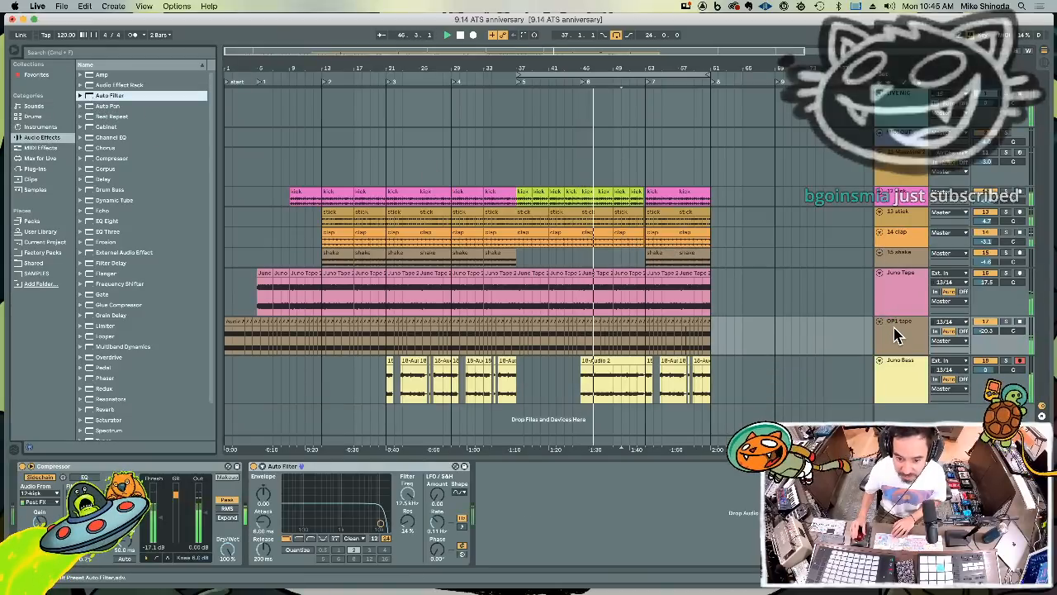
left_click_drag(521, 72, 446, 71)
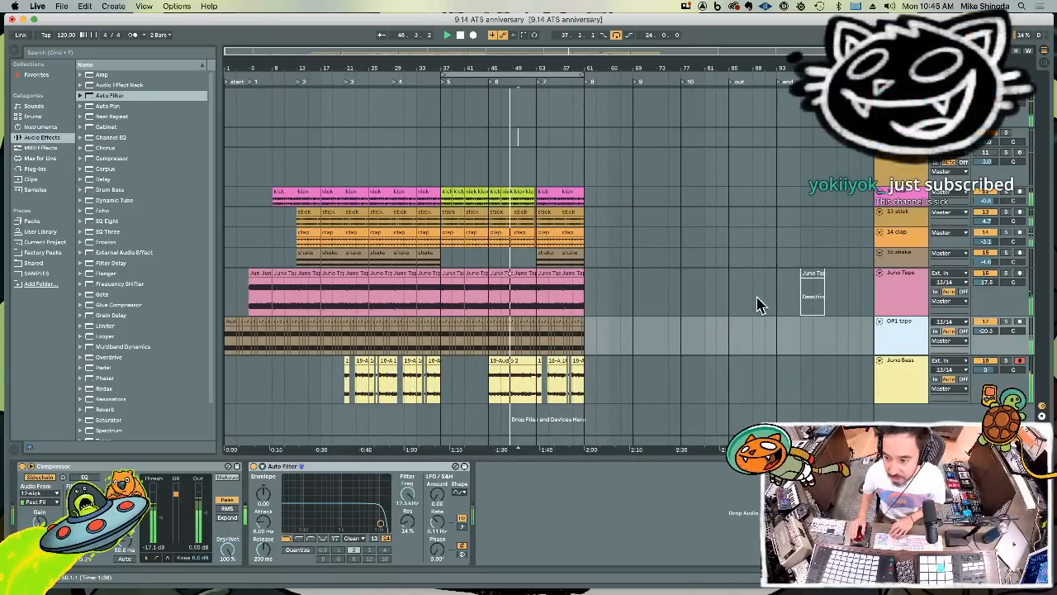
left_click(1020, 360)
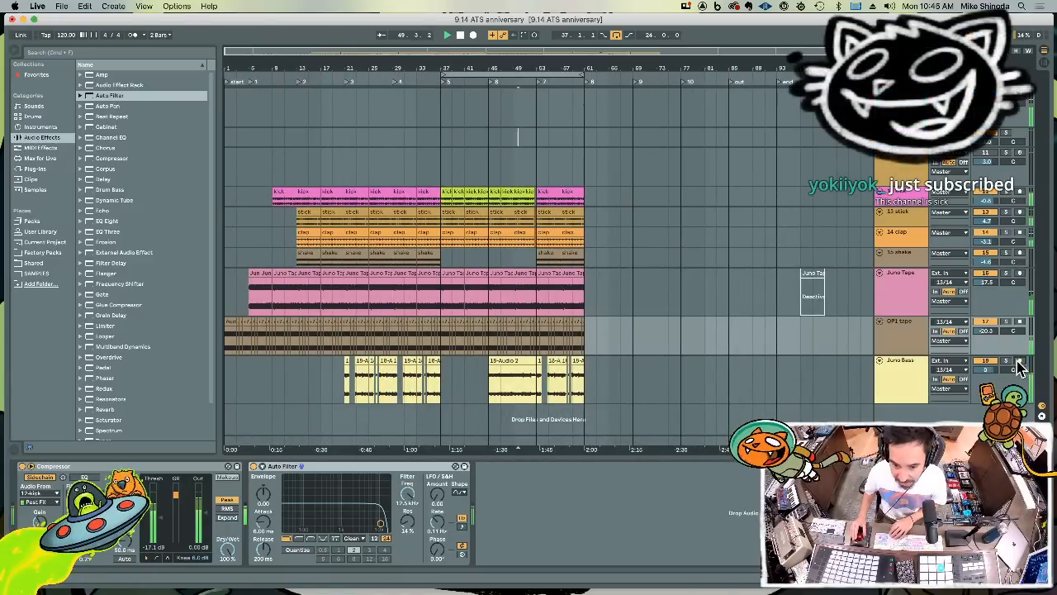
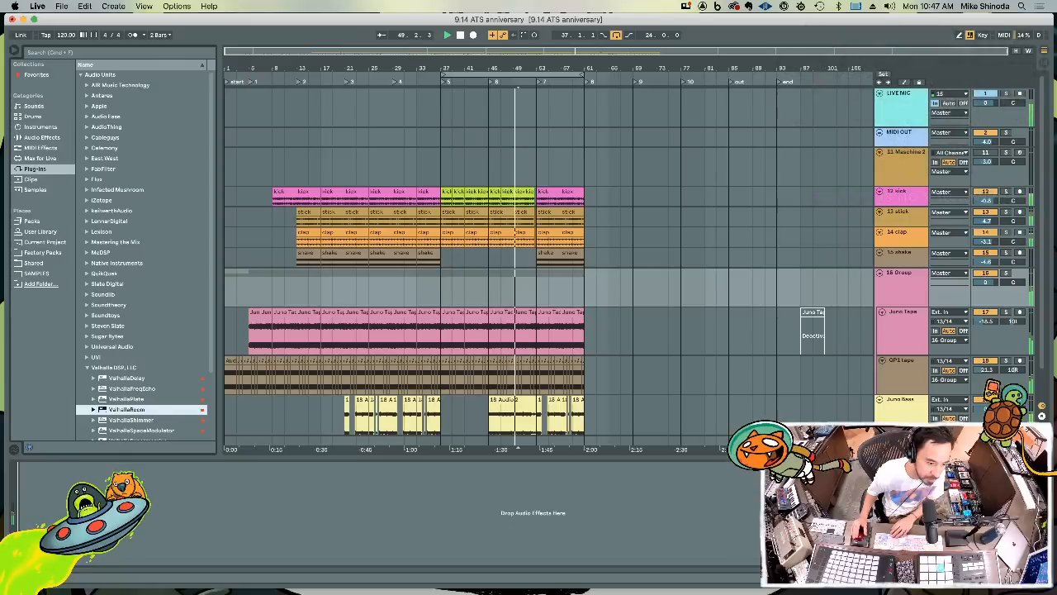
Add ValhallaRoom to the 16 Group track with a 7.7 ms predelay, 0.71 s decay, 2300 Hz high cut and 35.9 % depth
left_click_drag(109, 182, 184, 179)
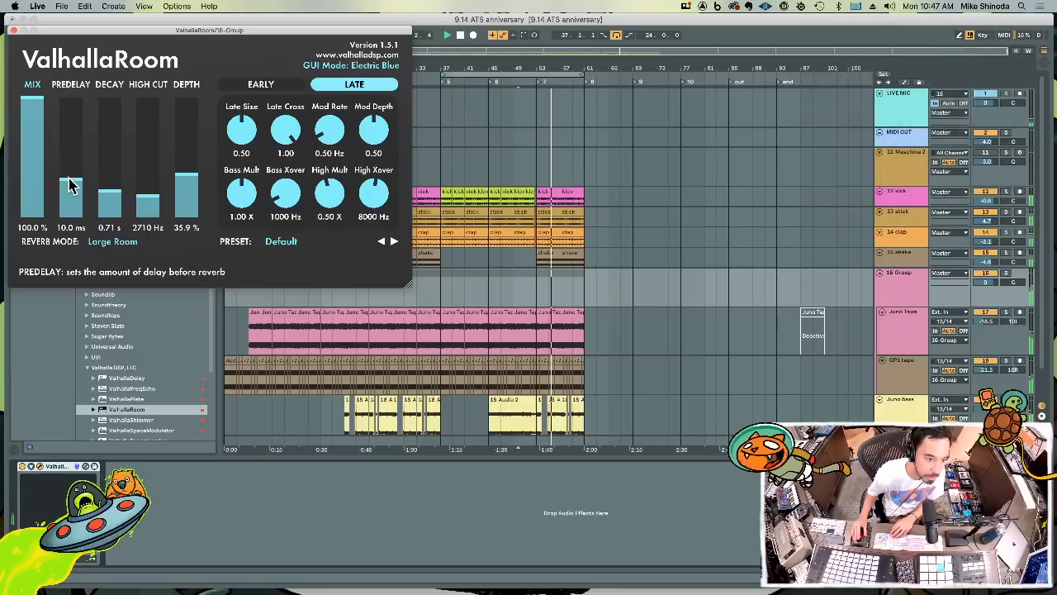
left_click_drag(71, 191, 71, 190)
left_click_drag(147, 199, 125, 194)
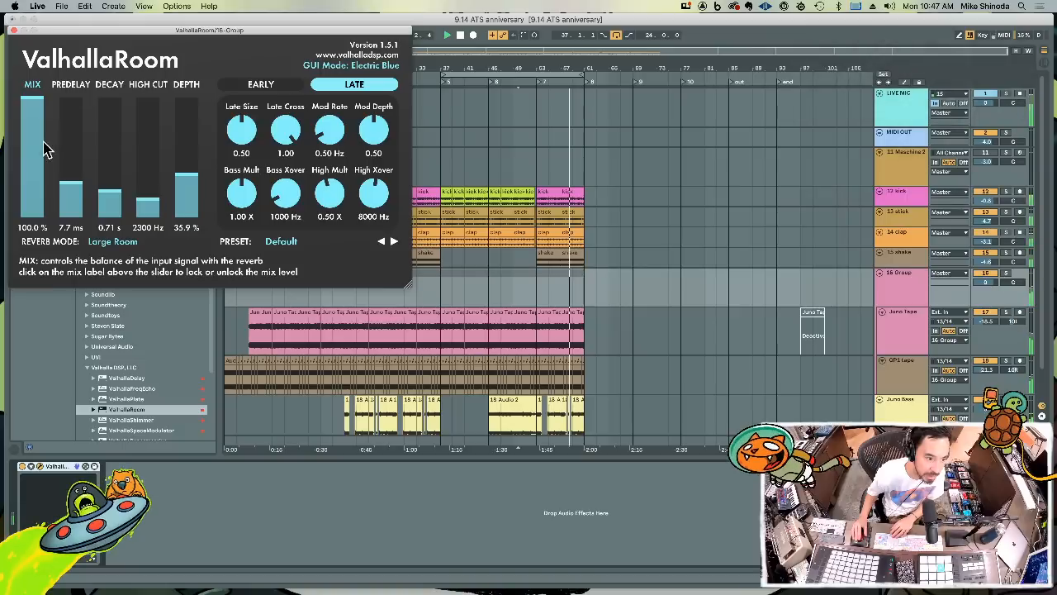
Compare the reverb's dry and wet sound, set its mix to 90.3 %, and unfold the device's parameters
left_click_drag(35, 107, 38, 259)
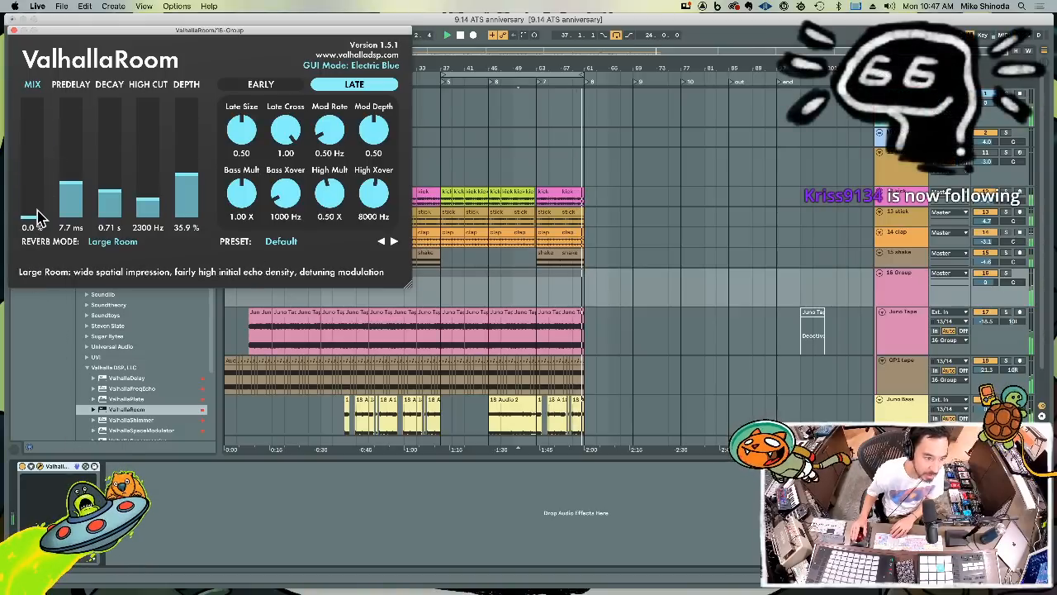
left_click_drag(37, 219, 37, 111)
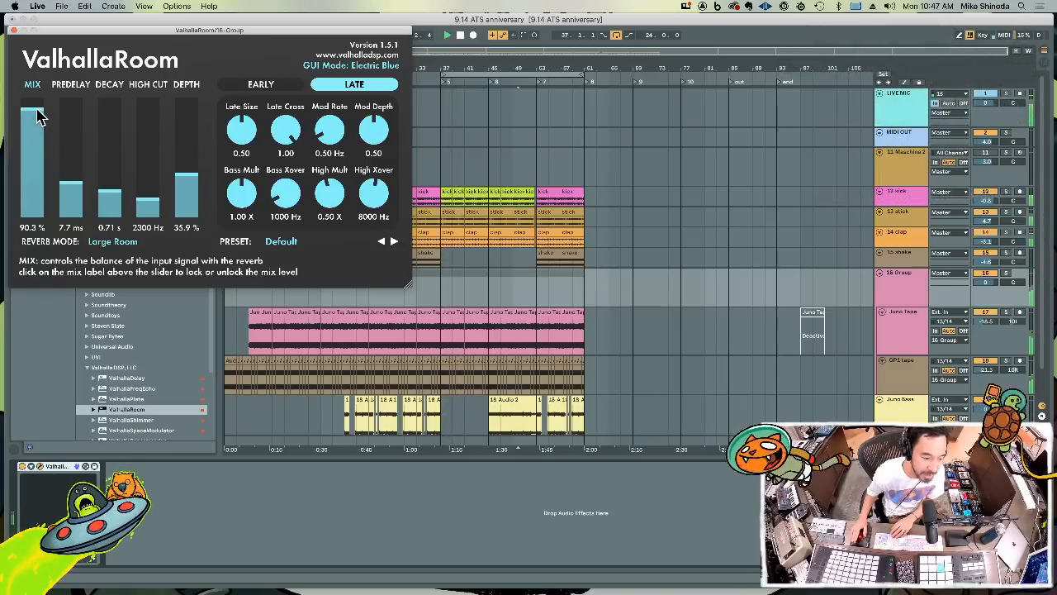
left_click(32, 467)
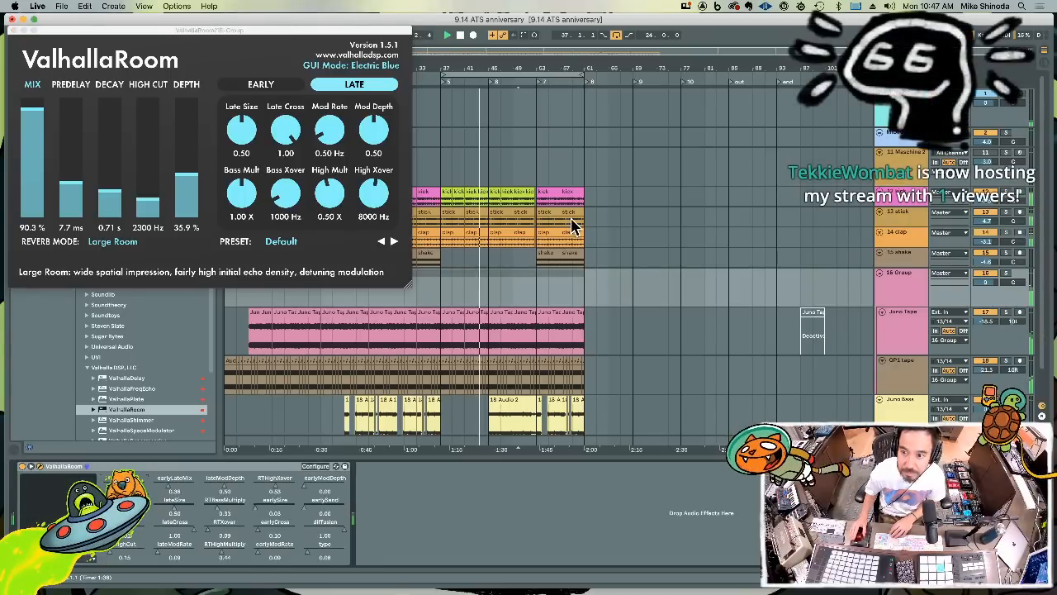
Draw a reverb mix envelope on the 16 Group track: full from bar 37, fading to zero at bar 53, and rising again at bar 61
left_click(905, 86)
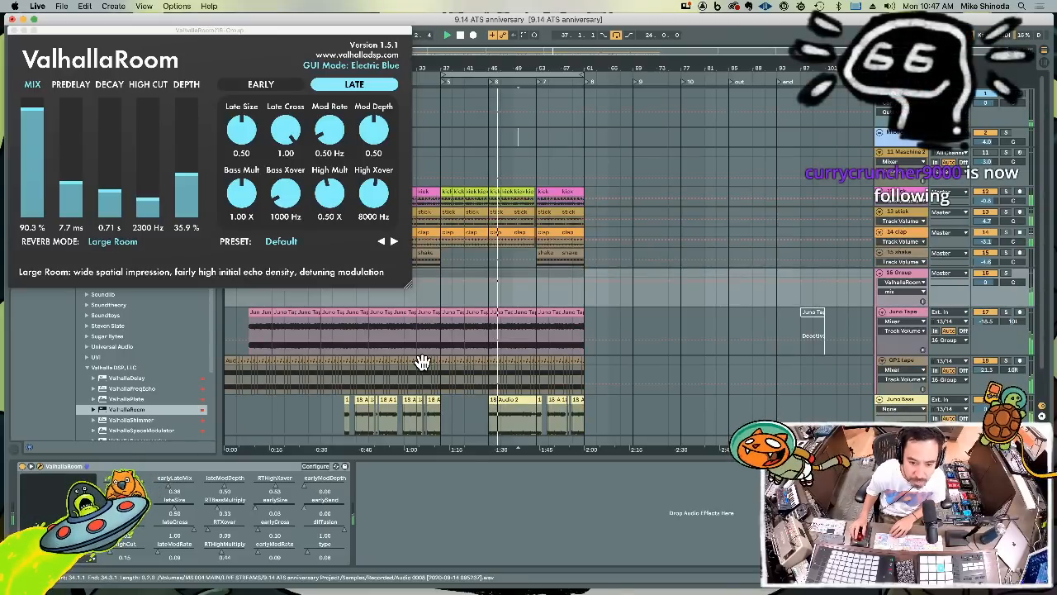
left_click(12, 30)
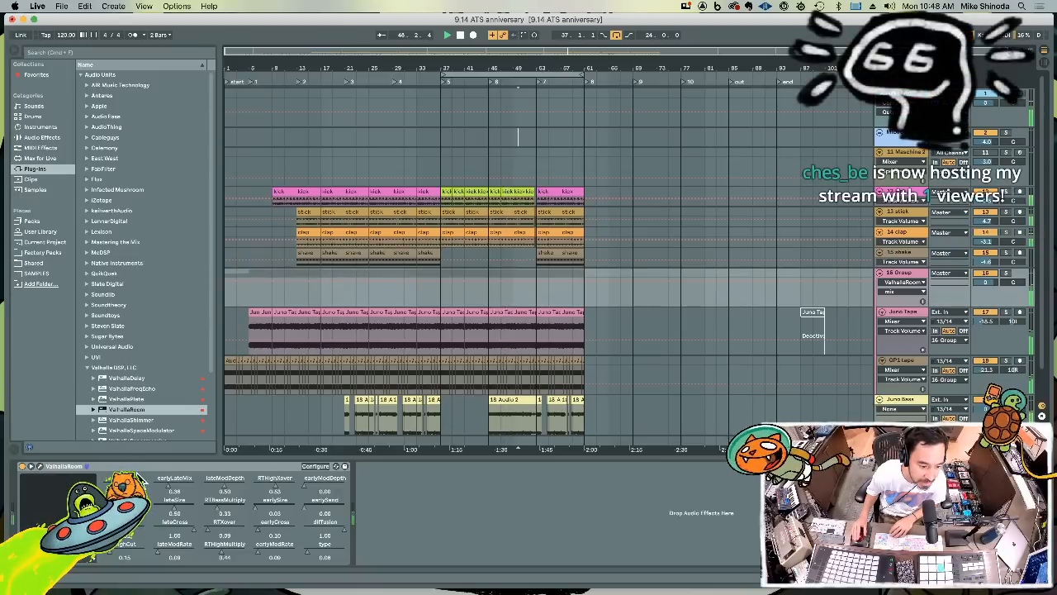
left_click(513, 136)
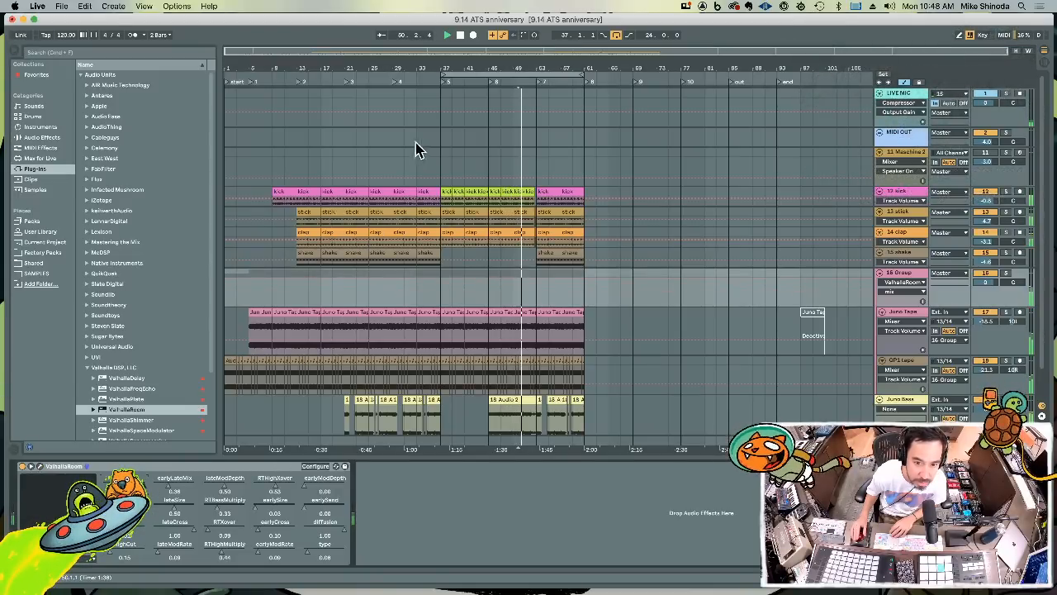
left_click_drag(472, 66, 469, 91)
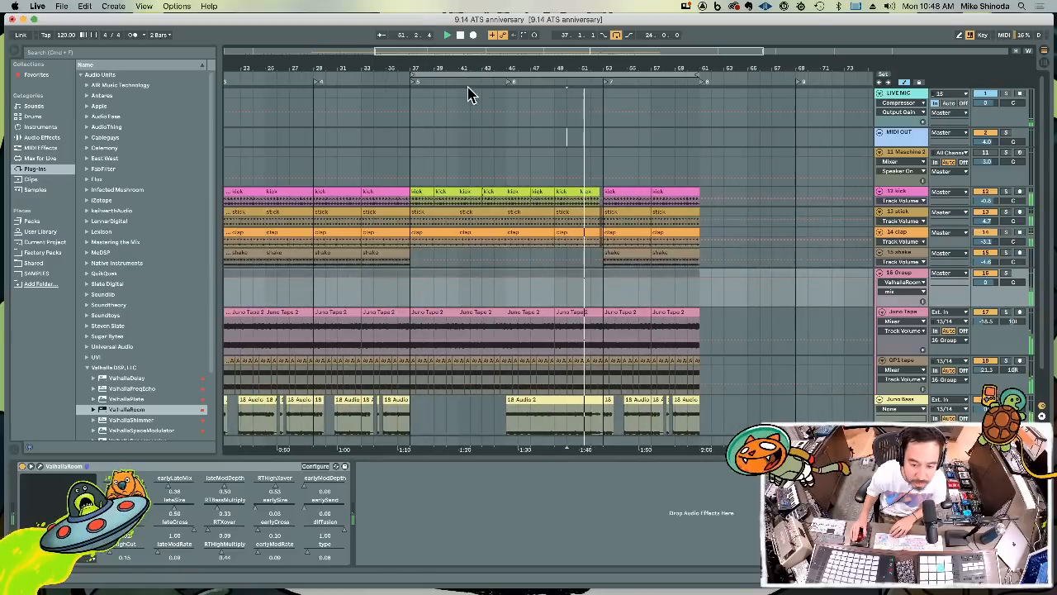
left_click(601, 285)
left_click_drag(605, 285, 606, 305)
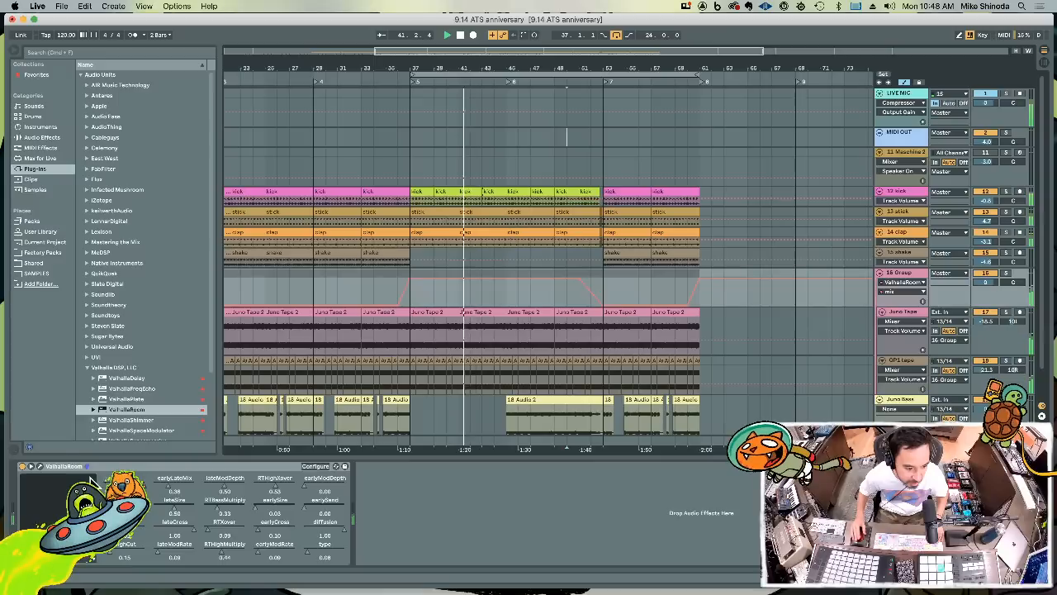
Reopen ValhallaRoom and set its high cut to 2230 Hz and its depth to 25.3 %
left_click(40, 466)
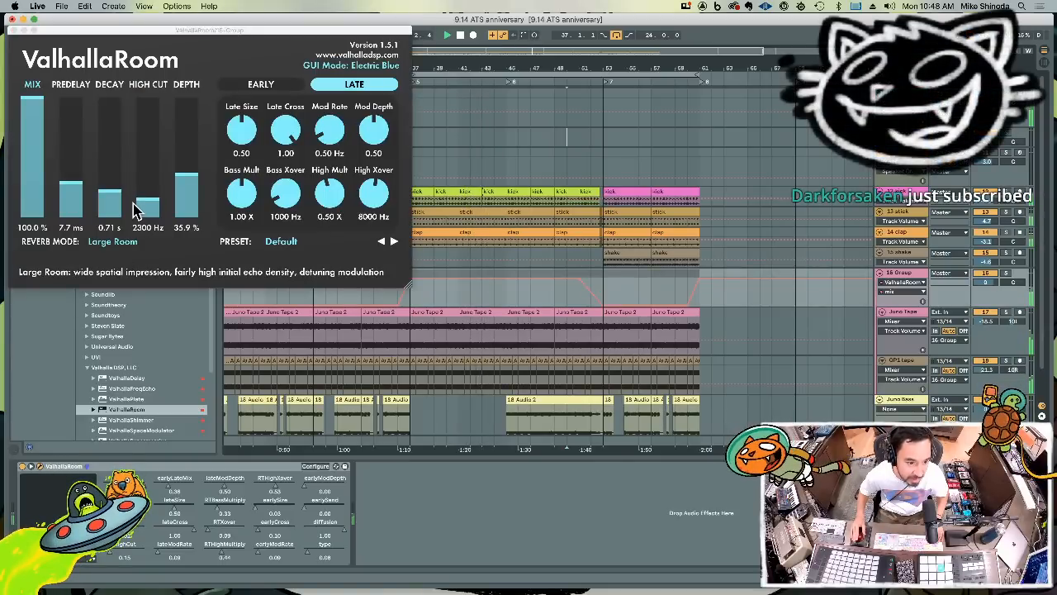
left_click_drag(146, 206, 148, 208)
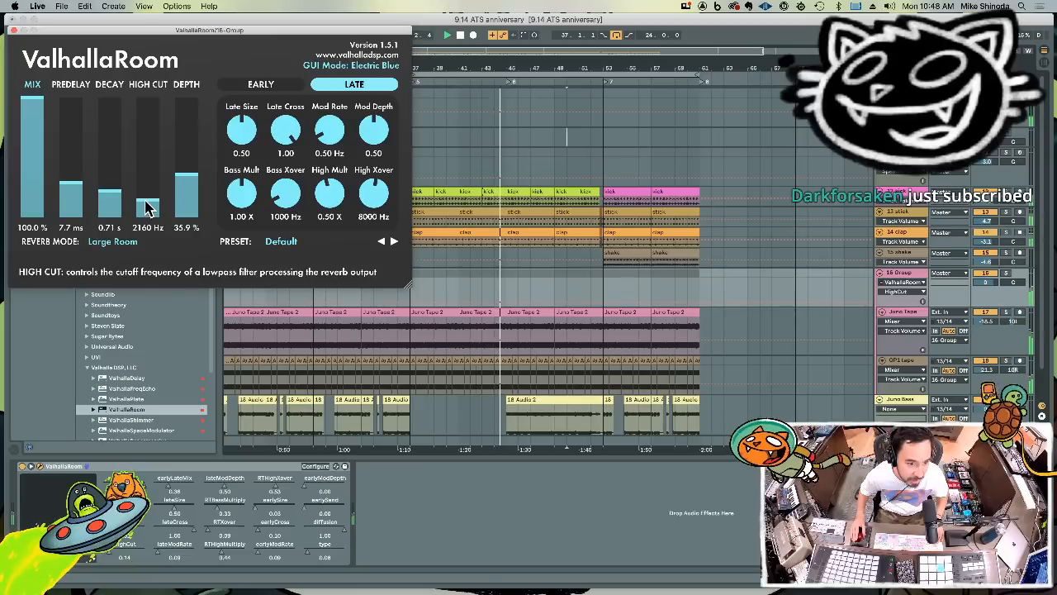
mouse_move(187, 177)
left_mouse_down()
mouse_move(190, 131)
mouse_move(195, 193)
left_mouse_up()
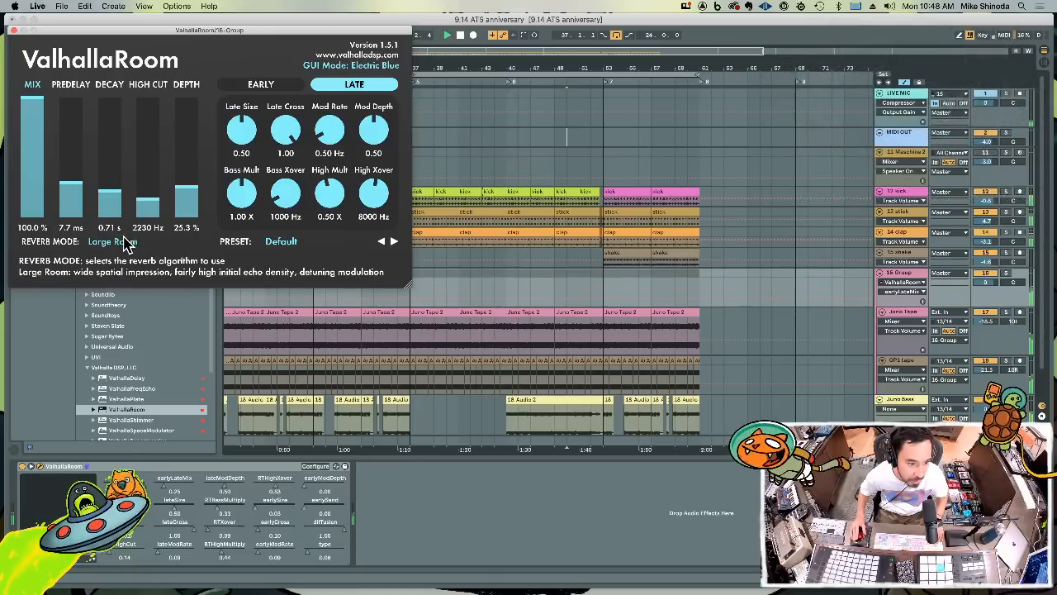
Audition the Medium Room, Bright Room and Large Chamber reverb modes, settle on Medium Room, and close ValhallaRoom
left_click(124, 241)
left_click(126, 269)
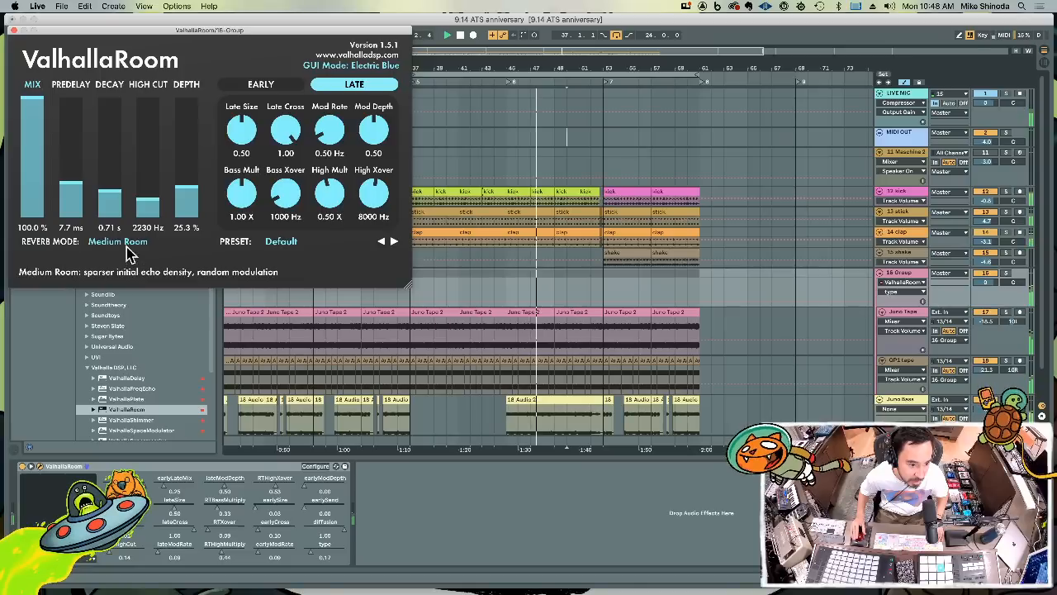
left_click(116, 242)
left_click(125, 283)
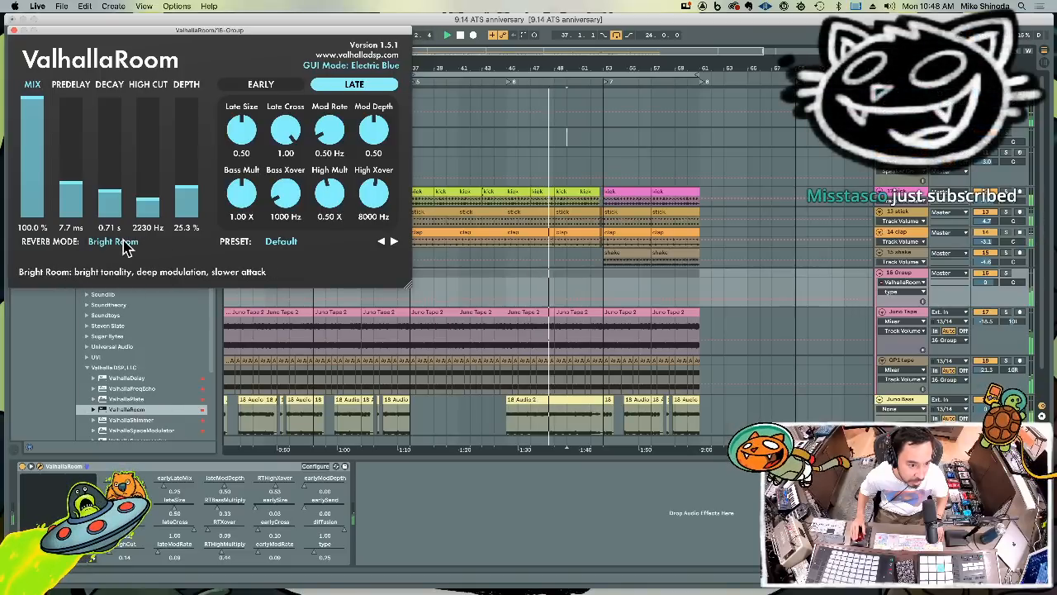
left_click(125, 243)
left_click(122, 295)
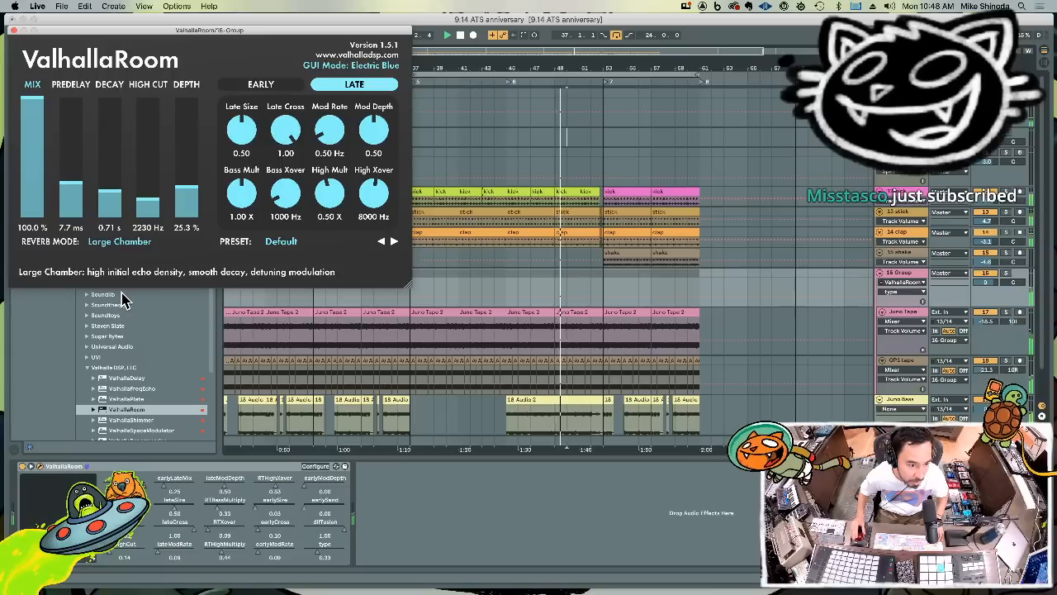
left_click(122, 247)
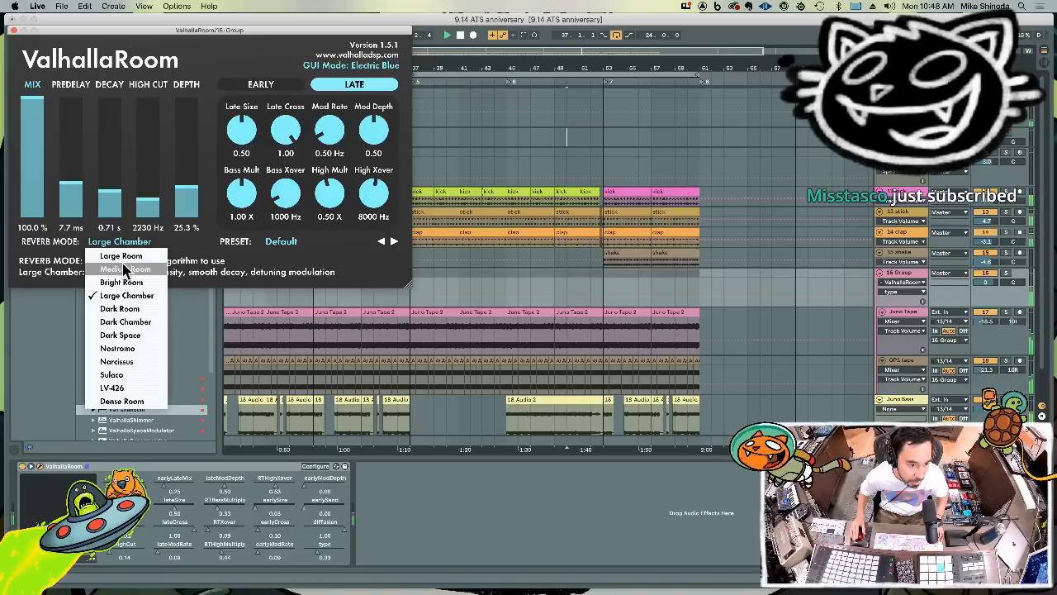
left_click(124, 268)
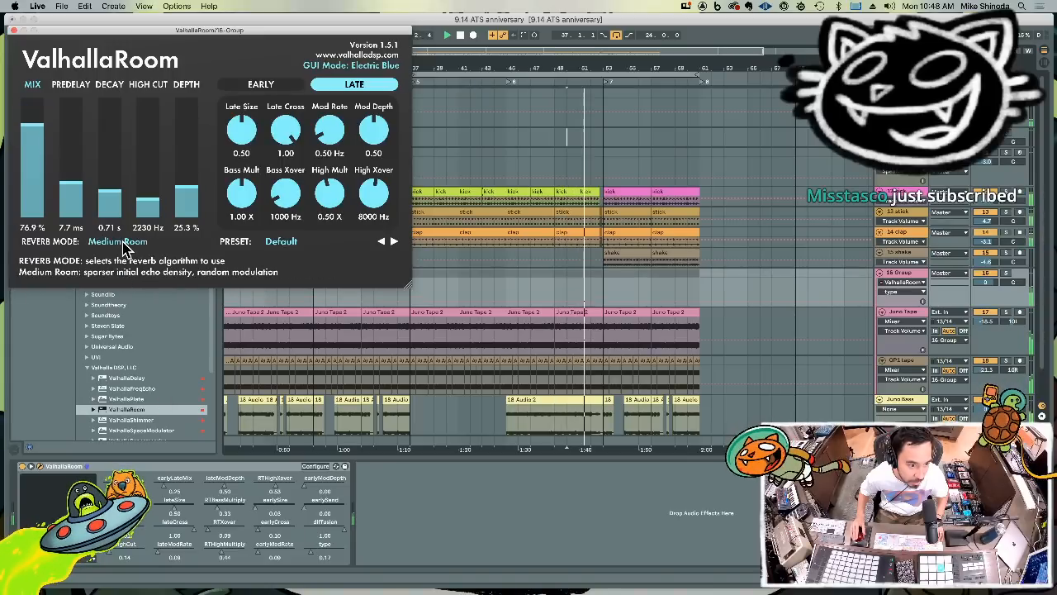
left_click(13, 30)
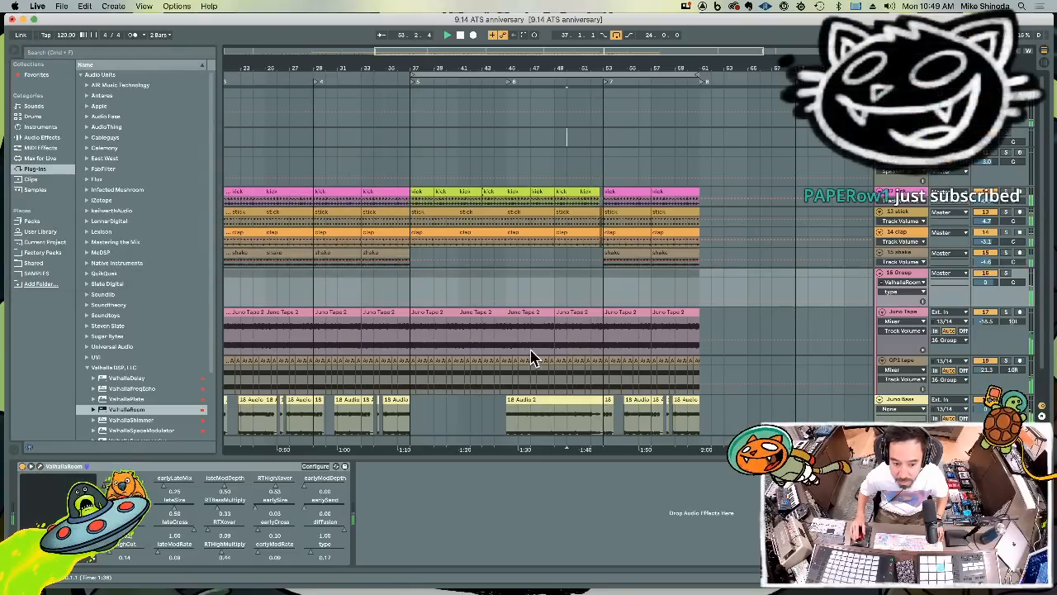
Reshape the reverb mix envelope to fade gradually from bar 49 and drop to zero at bar 53, and hide the automation
left_click(124, 479)
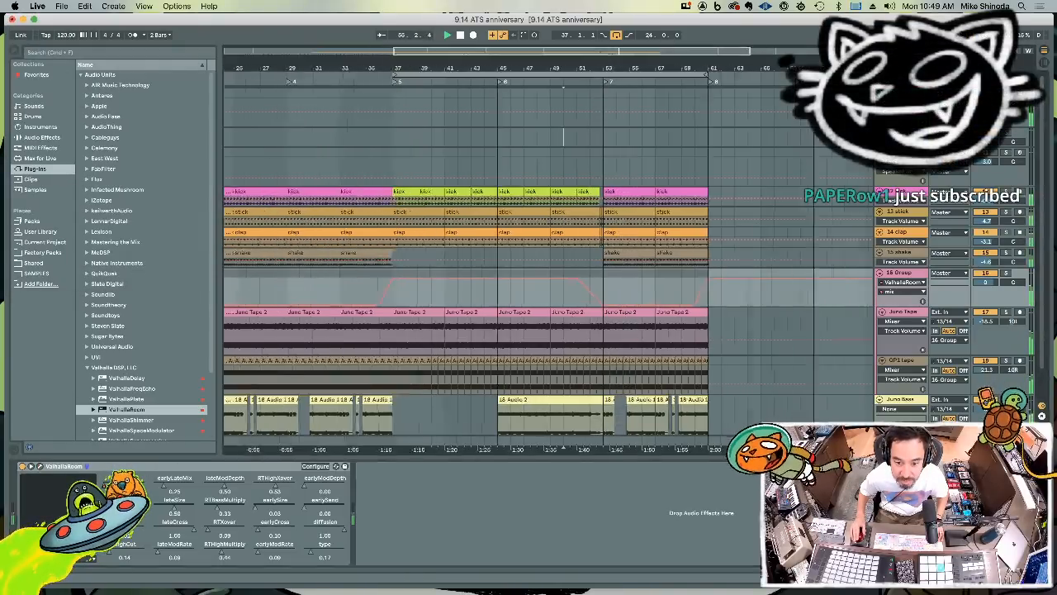
left_click_drag(604, 82, 607, 206)
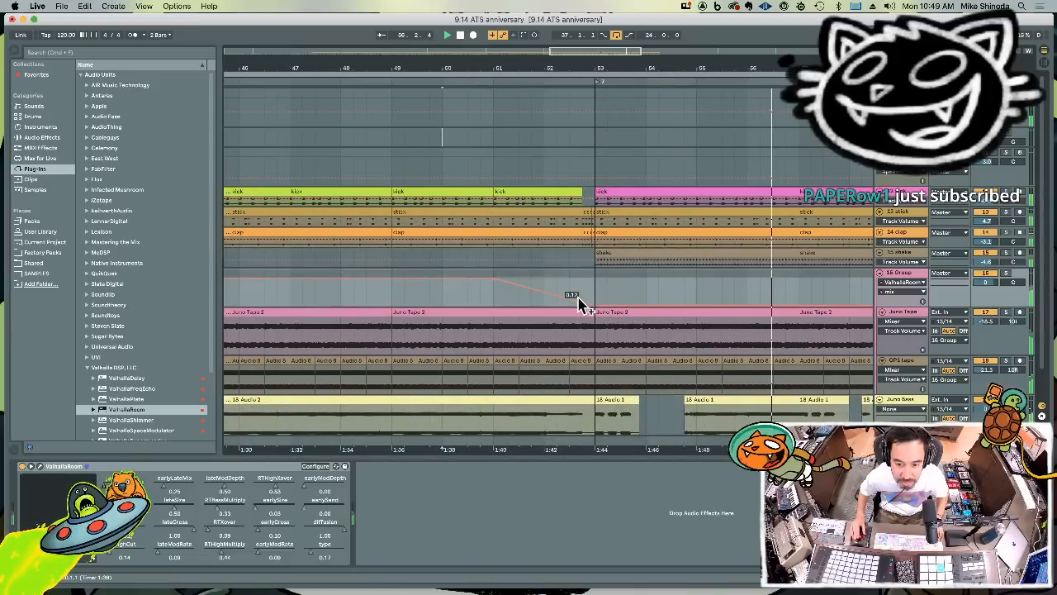
left_click_drag(591, 303, 594, 299)
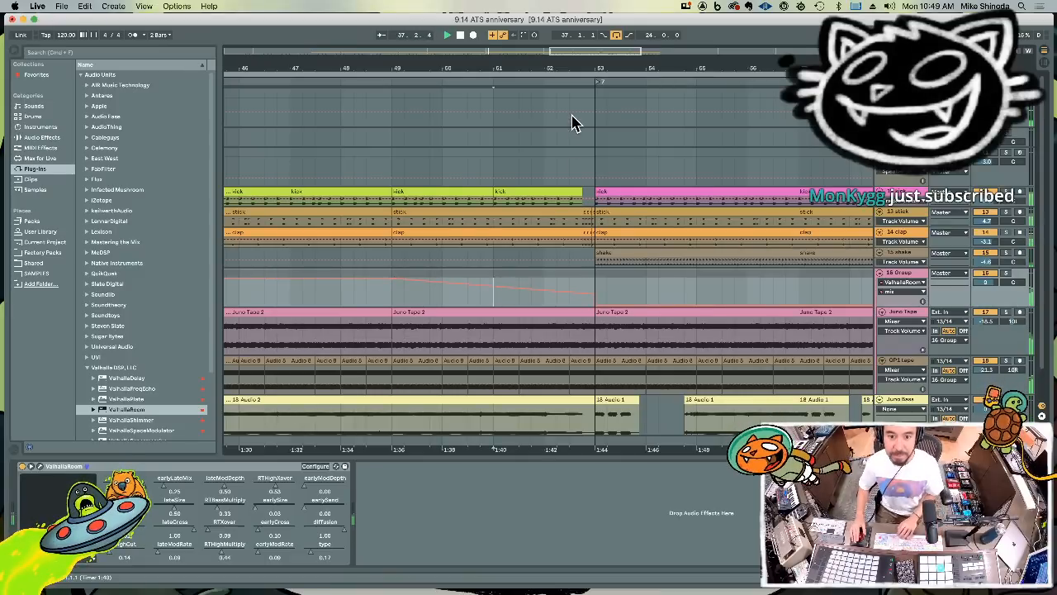
left_click_drag(605, 65, 536, 64)
key("a")
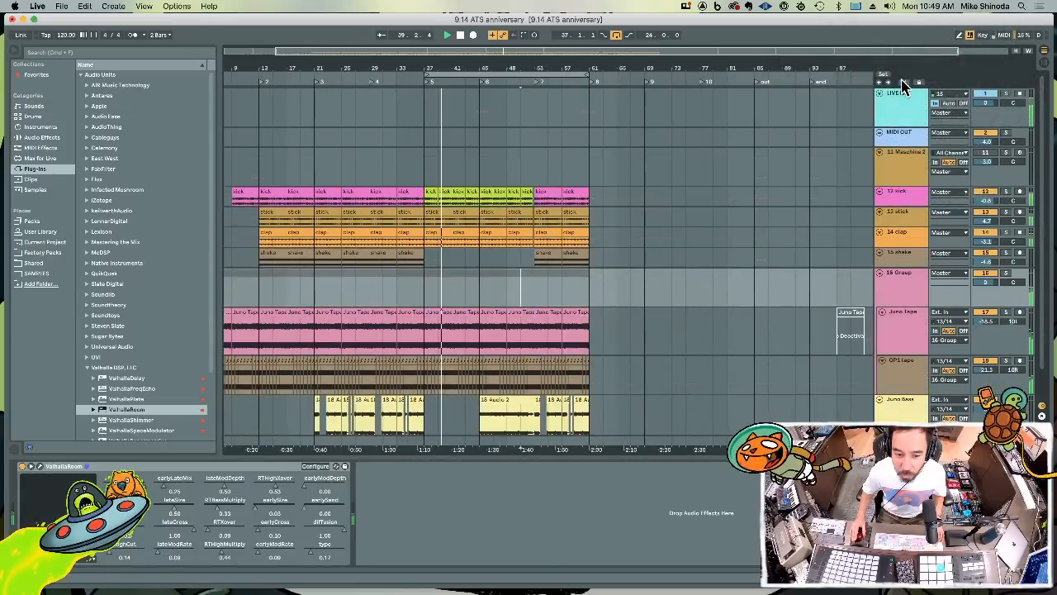
Duplicate the clips of bars 37 to 61 on the kick through Juno Bass tracks to bars 61 to 85 and loop the copy
scroll(620, 415, "down", 2)
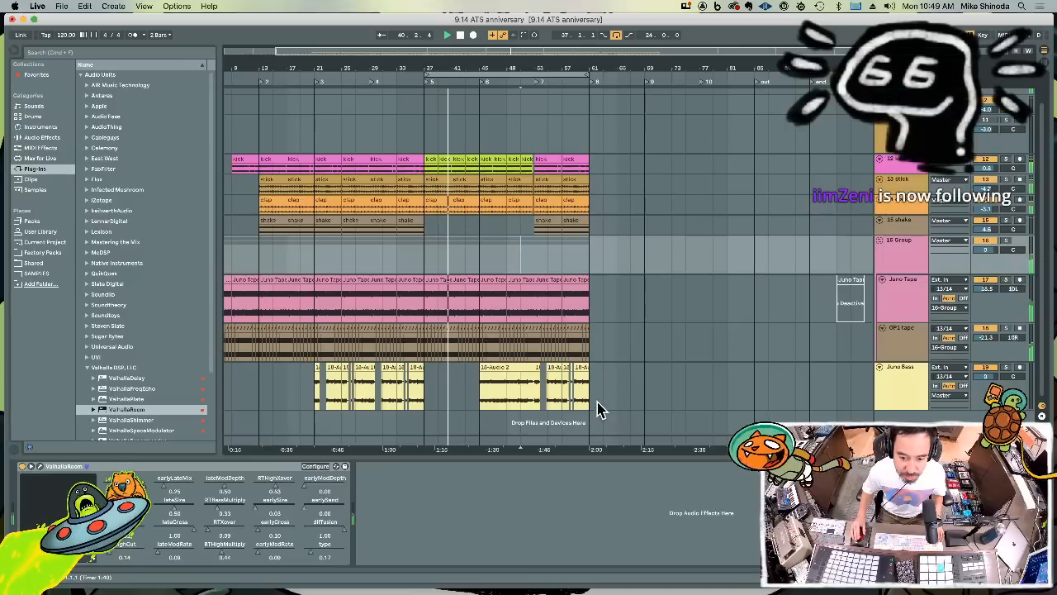
left_click_drag(591, 405, 423, 165)
key("super+d")
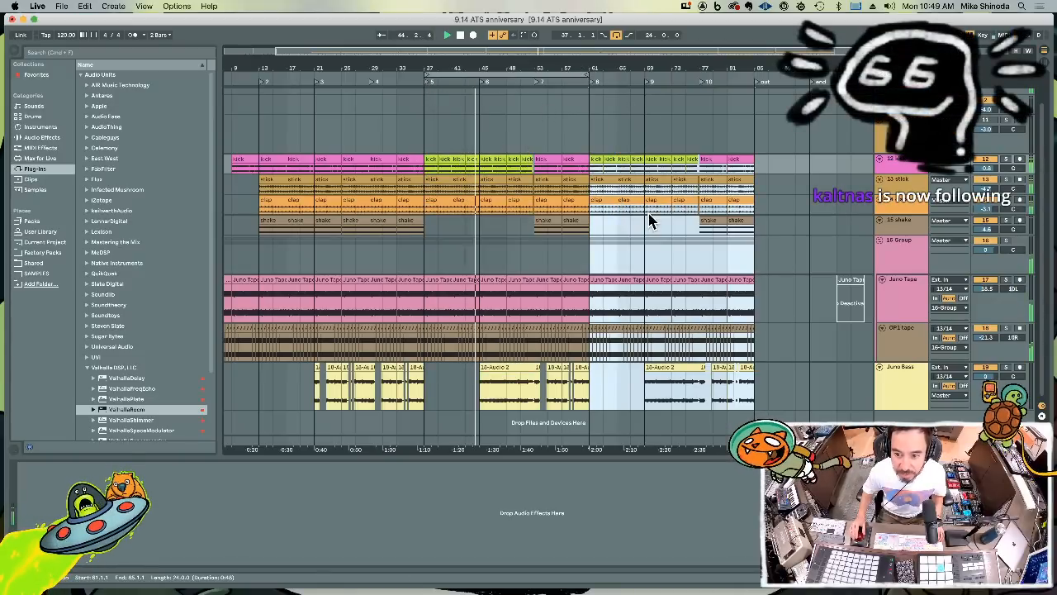
key("super+l")
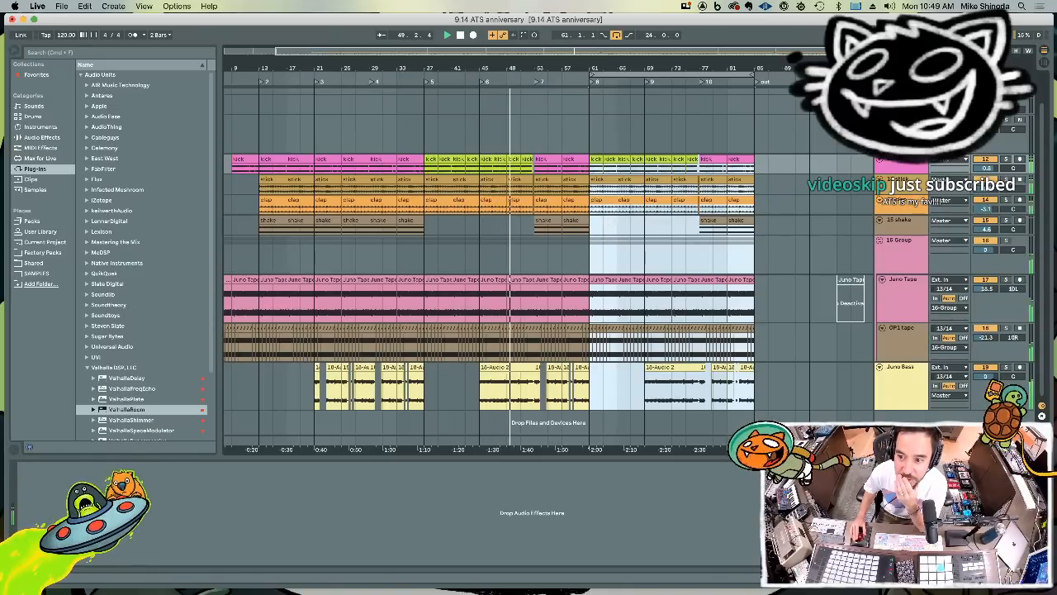
Arm the 11 Maschine 2 track, open its Maschine plug-in, and select sounds 4 and 5 of Group A1 in turn
left_click(1020, 121)
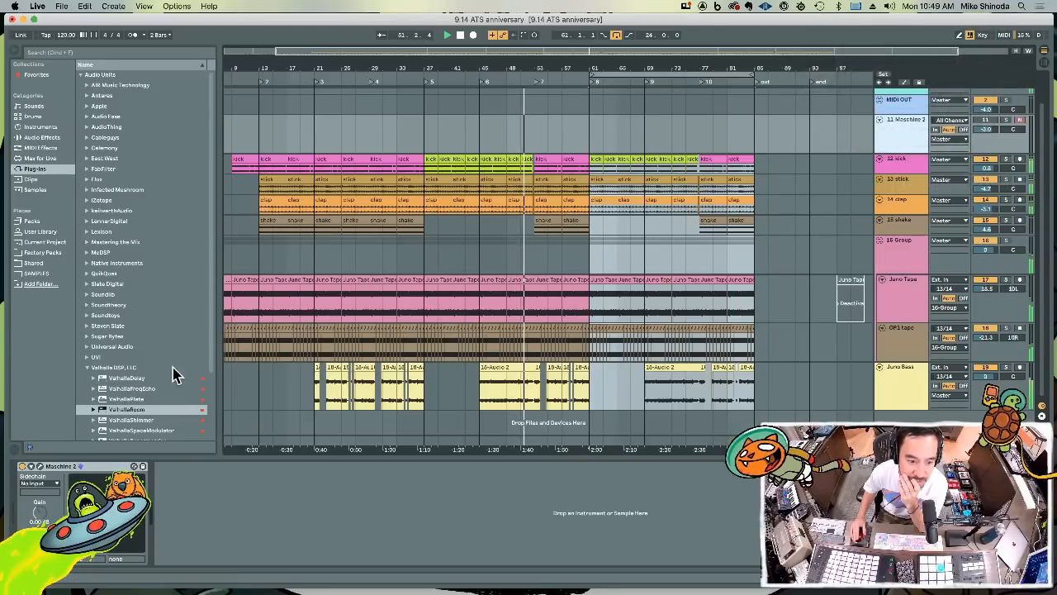
left_click(39, 467)
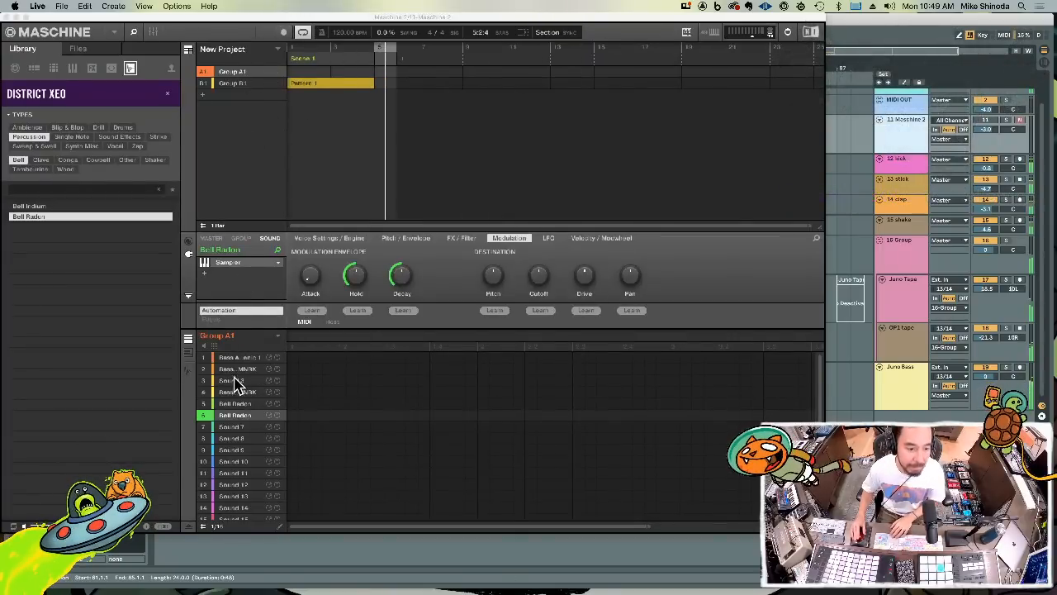
left_click(237, 392)
left_click(237, 403)
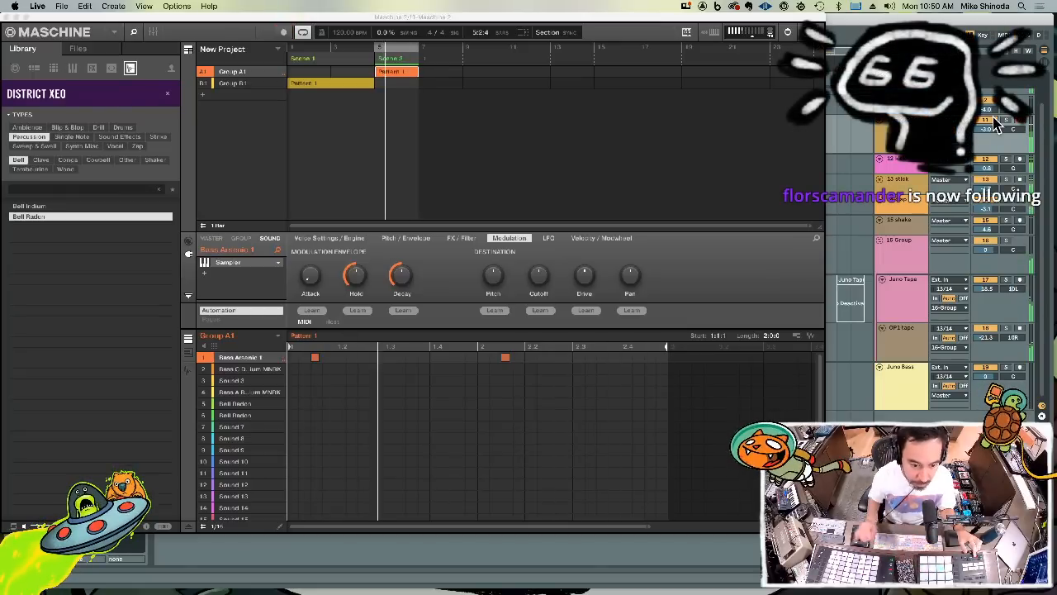
Delete the Bass Arsenic 1 note in the second bar of Group A1's Pattern 1 and close the Maschine window
double_click(506, 359)
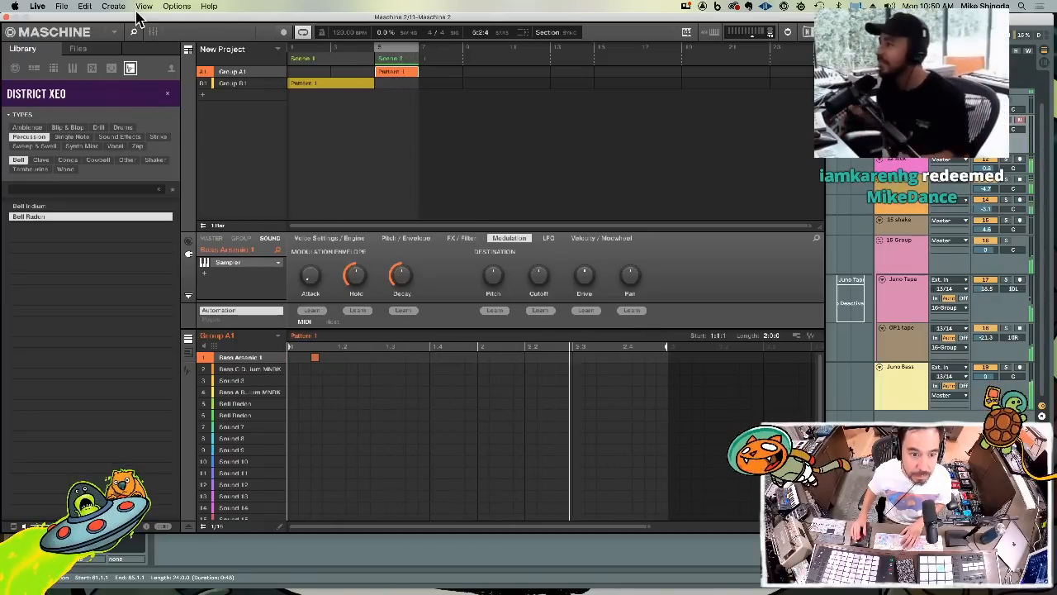
left_click(9, 16)
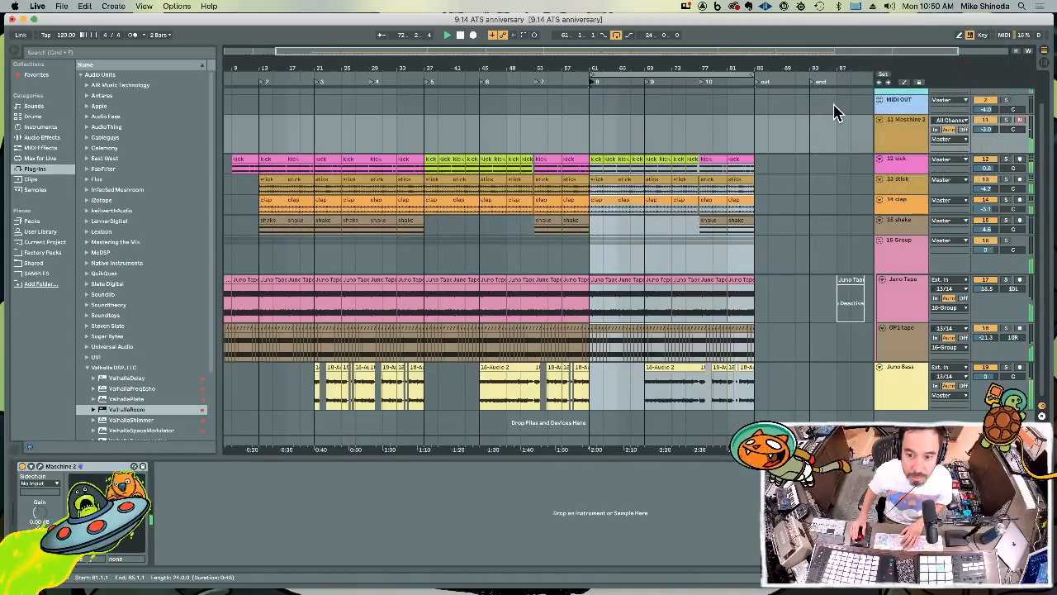
Open the Maschine plug-in on the 11 Maschine 2 track and switch its one-shot library from District Xeo to Lazer Dice
left_click(892, 135)
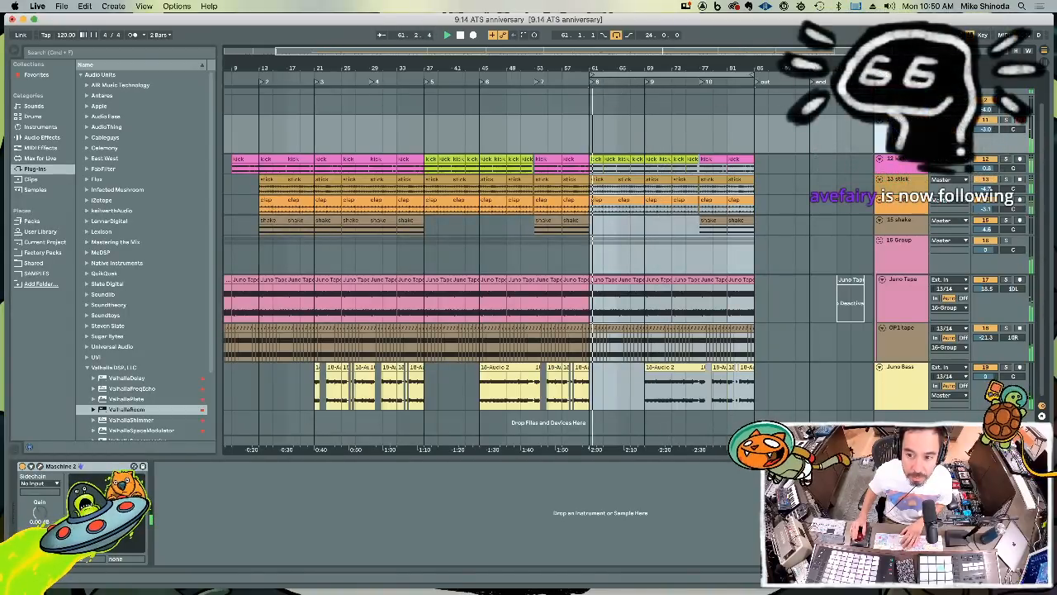
left_click(40, 467)
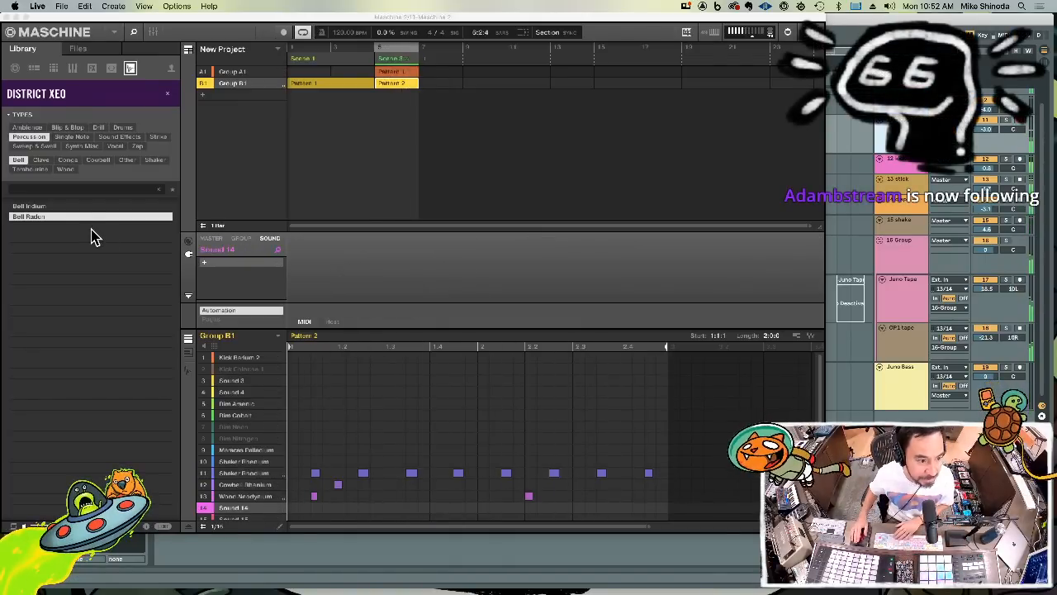
left_click(160, 101)
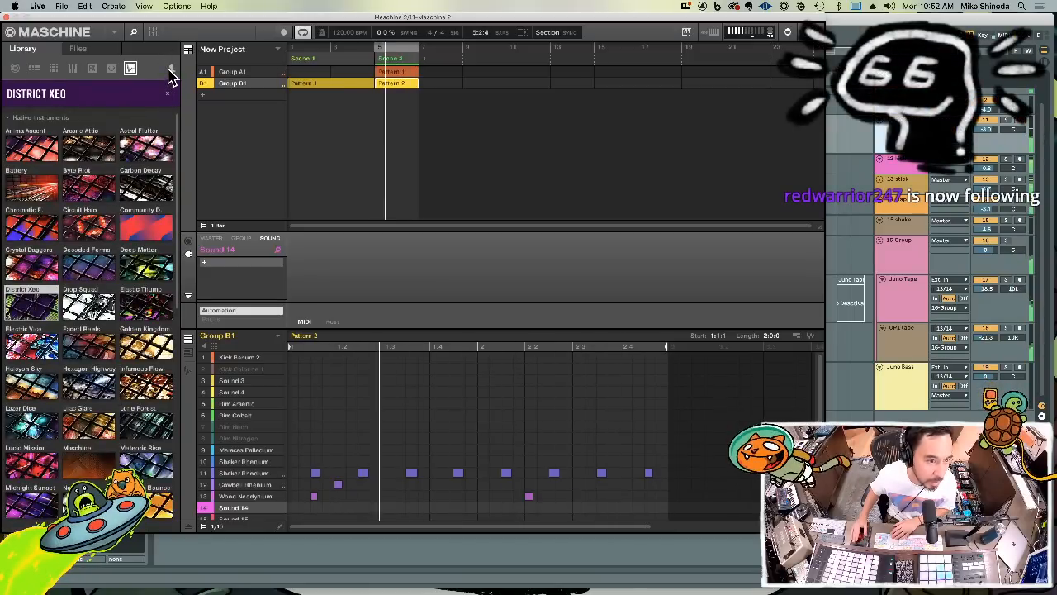
left_click(169, 97)
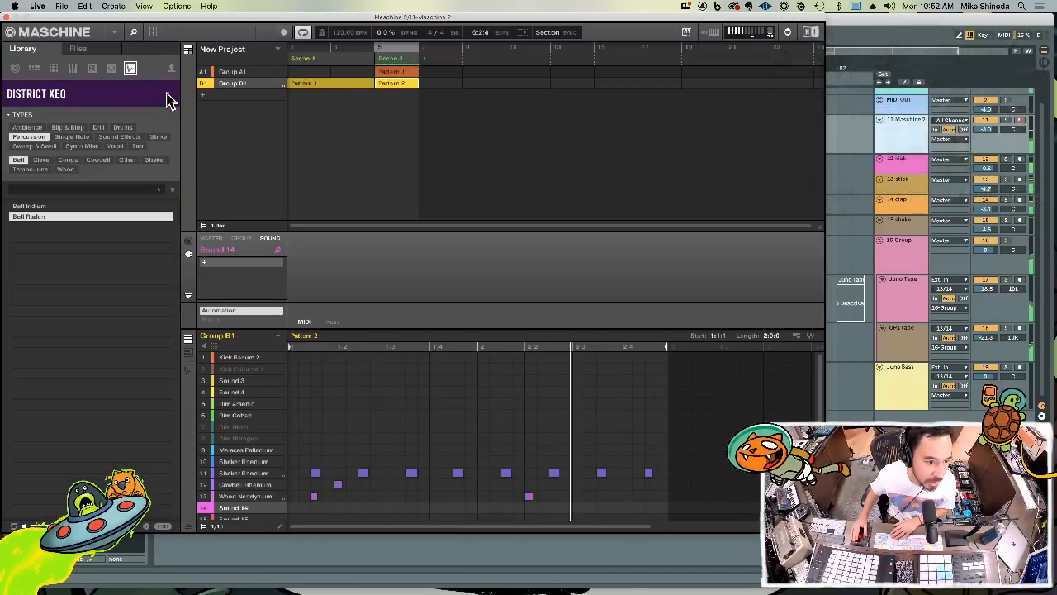
left_click(169, 97)
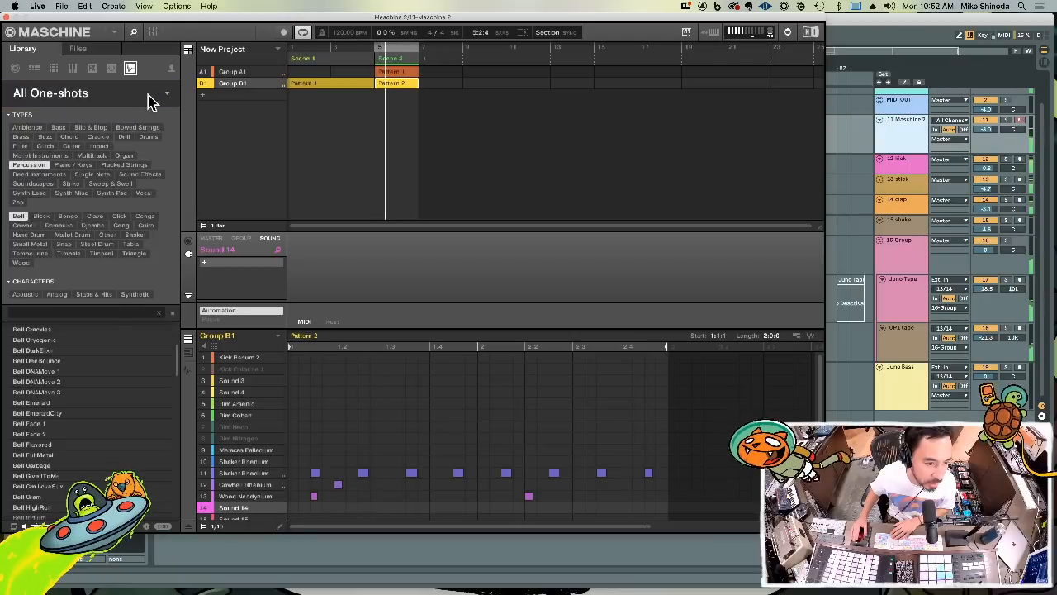
left_click(153, 99)
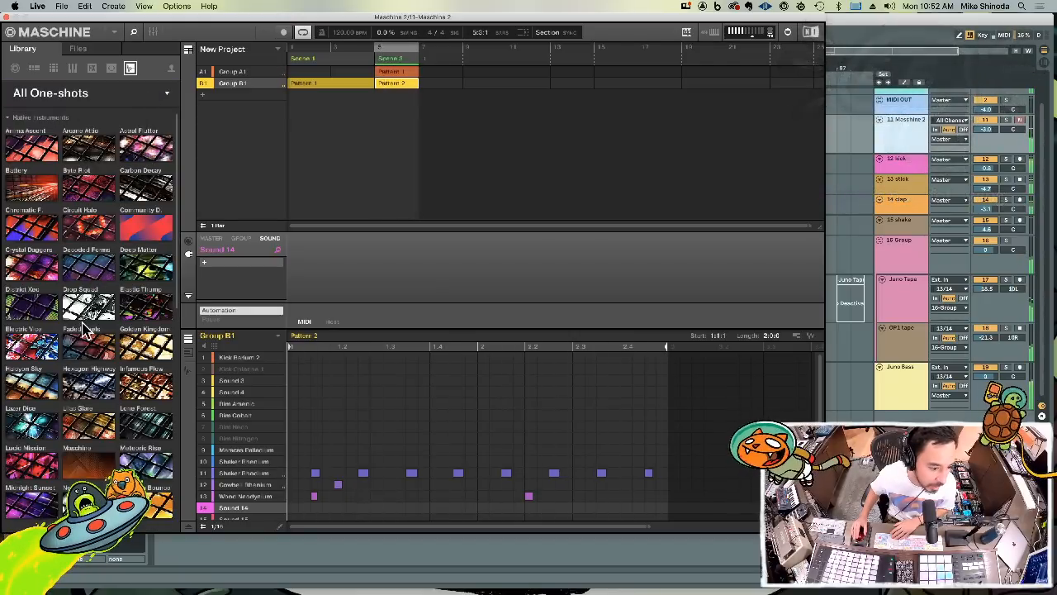
left_click(36, 436)
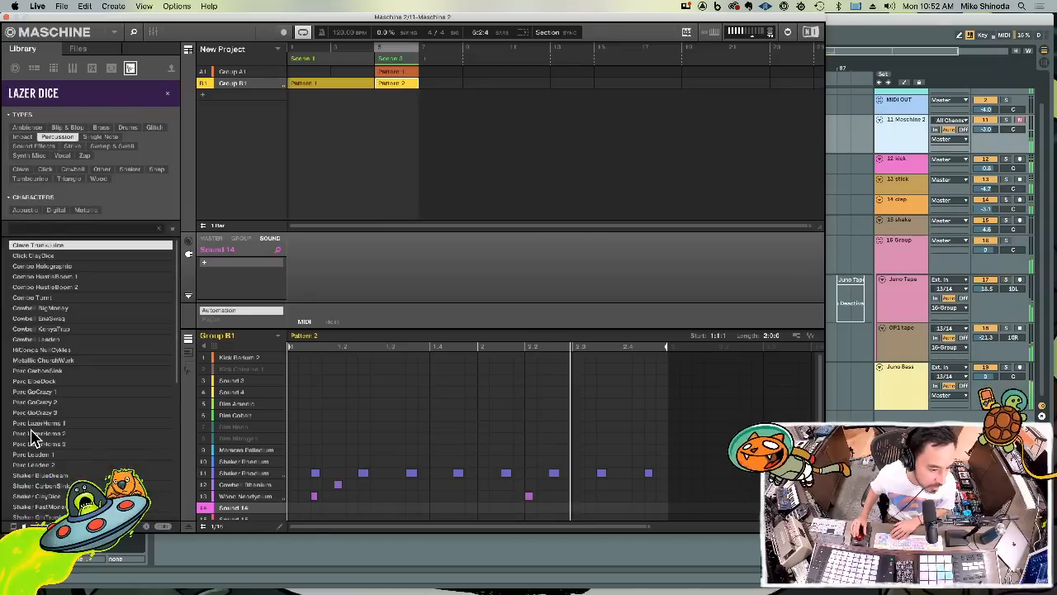
Replace the Percussion filter on the Lazer Dice one-shots with Drums and narrow it to Hi-Hat Closed
left_click(66, 136)
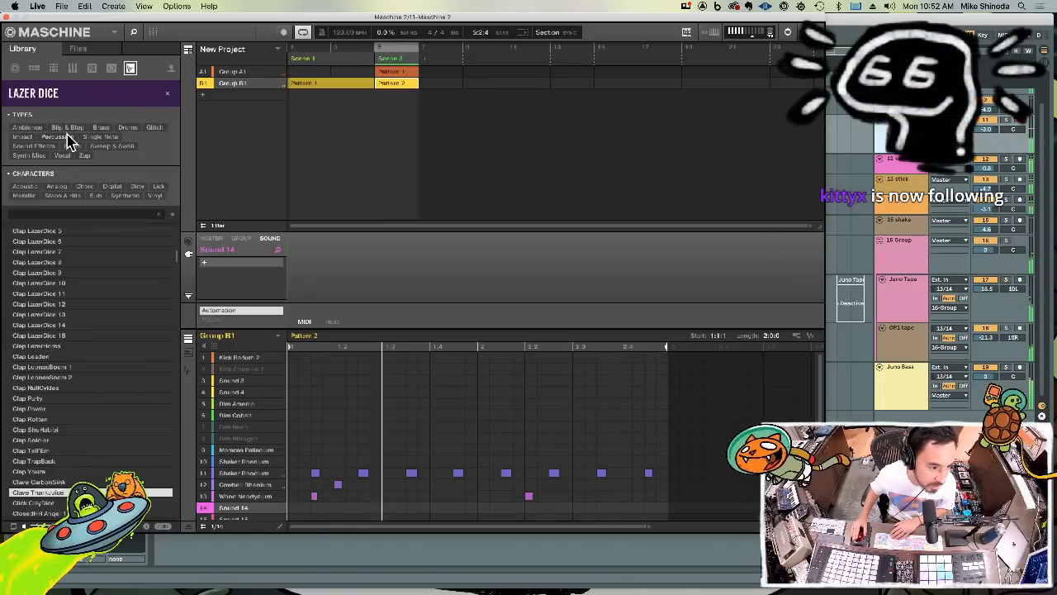
left_click(127, 128)
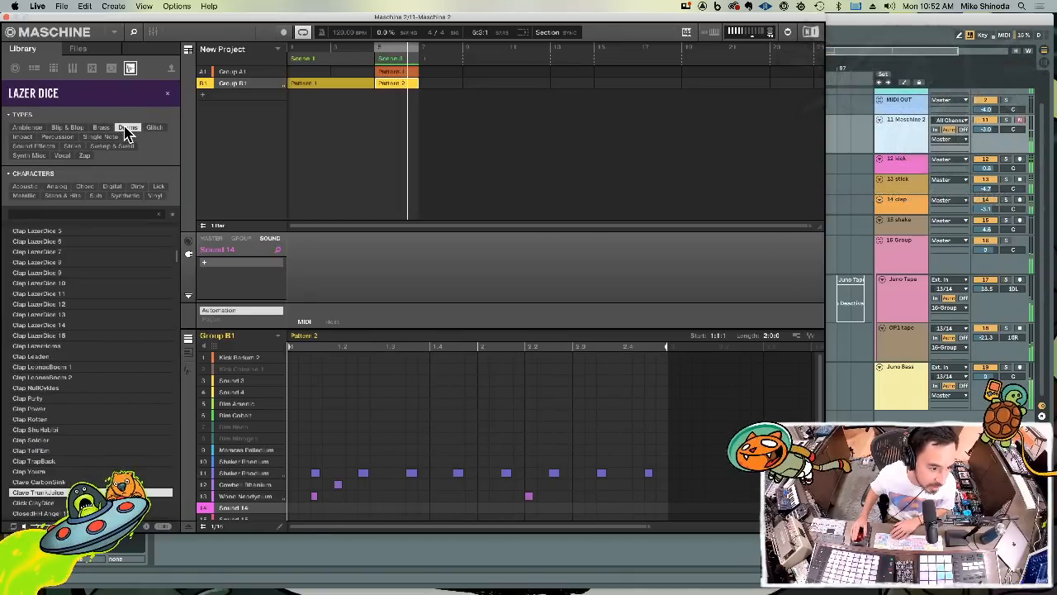
left_click(132, 168)
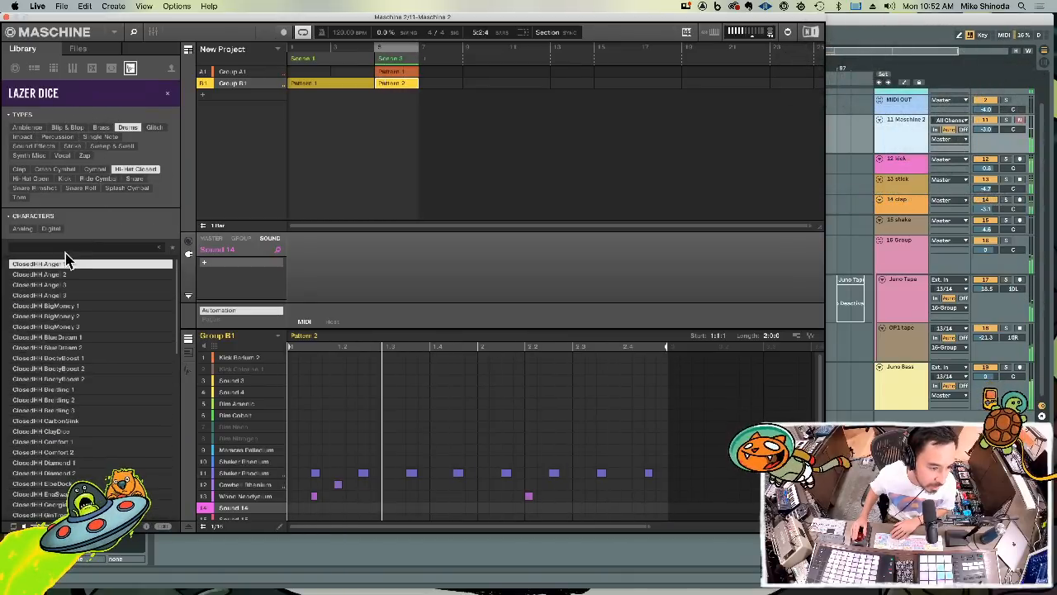
Audition the Lazer Dice closed hi-hat samples and load ClosedHH BigMoney 1 into Sound 15 of Group B1
left_click(62, 275)
key("Down")
key("Down")
key("Down")
key("Down")
key("Down")
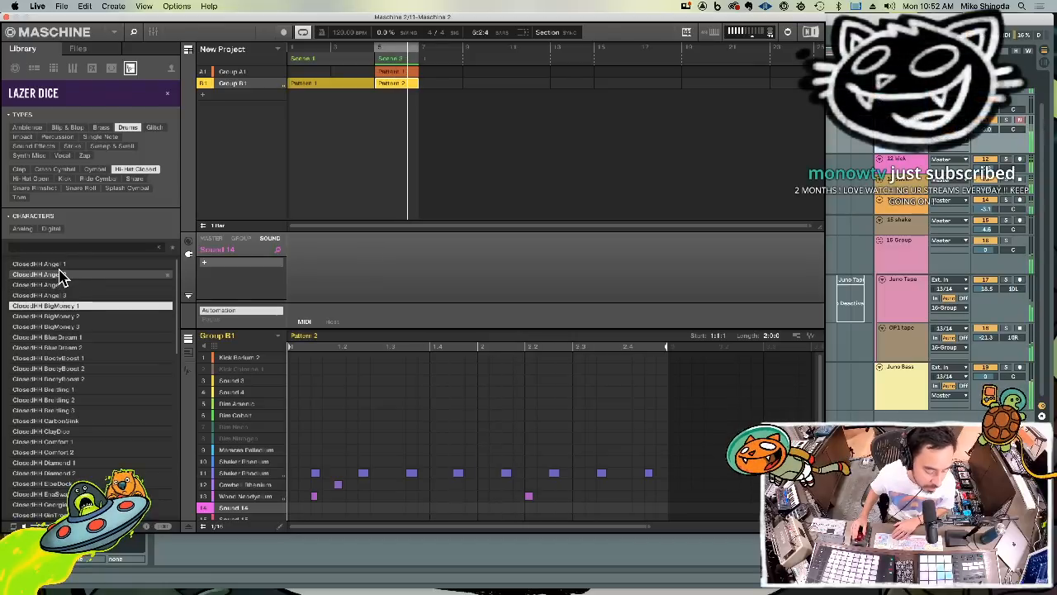
left_click(73, 338)
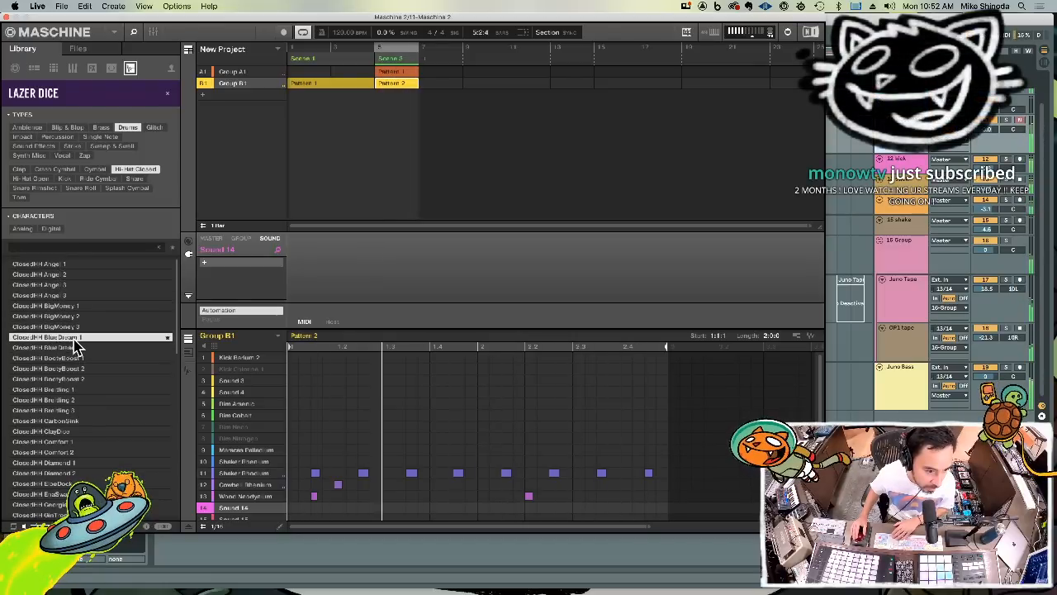
key("Down")
key("Down")
key("Down")
key("Down")
key("Down")
key("Down")
key("Down")
key("Down")
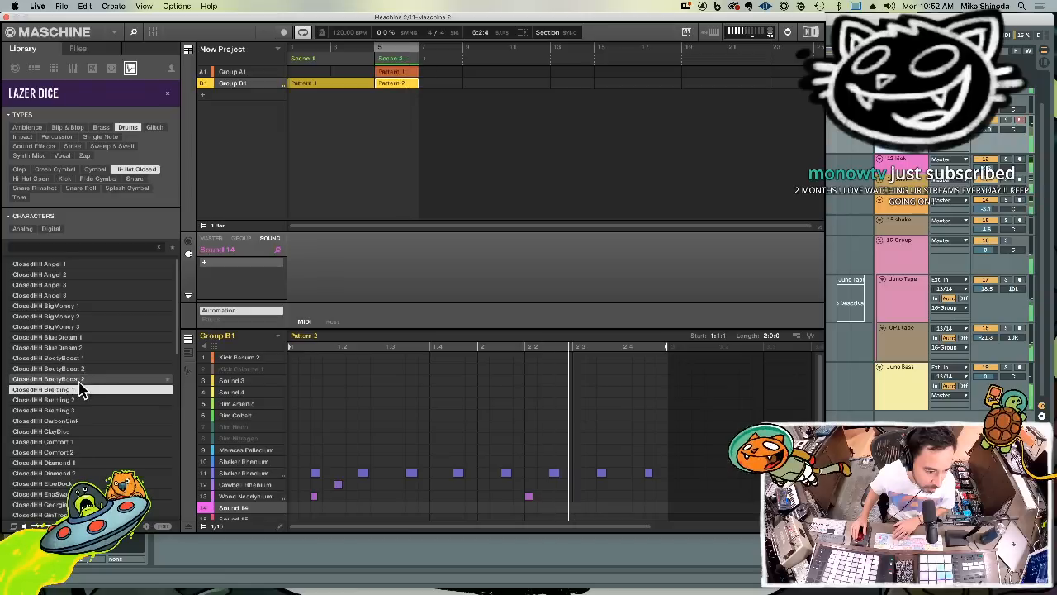
key("Down")
key("Down")
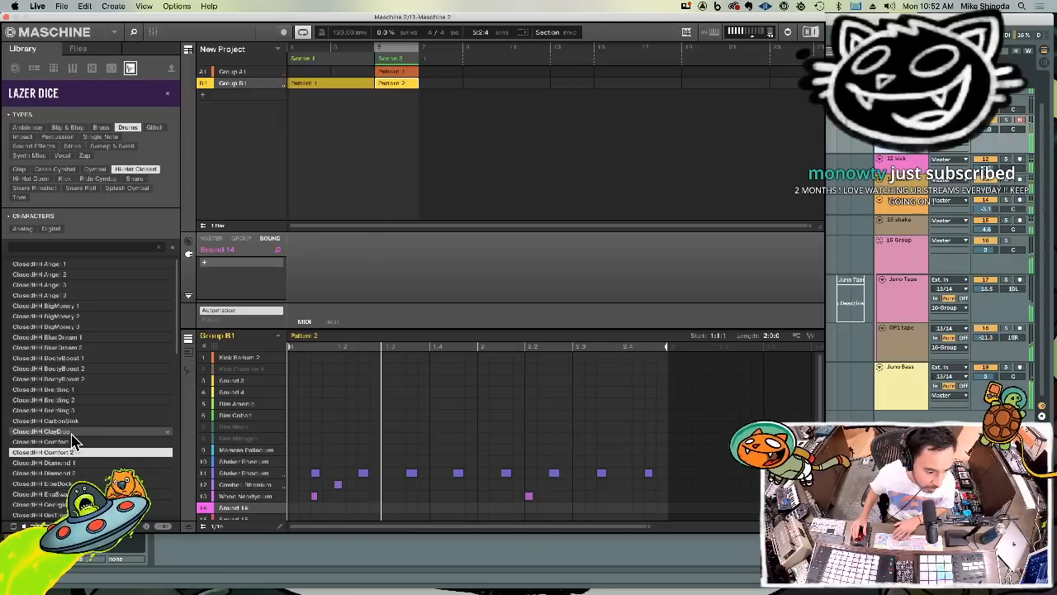
key("Up")
key("Up")
key("Up")
key("Up")
key("Up")
key("Up")
key("Up")
key("Up")
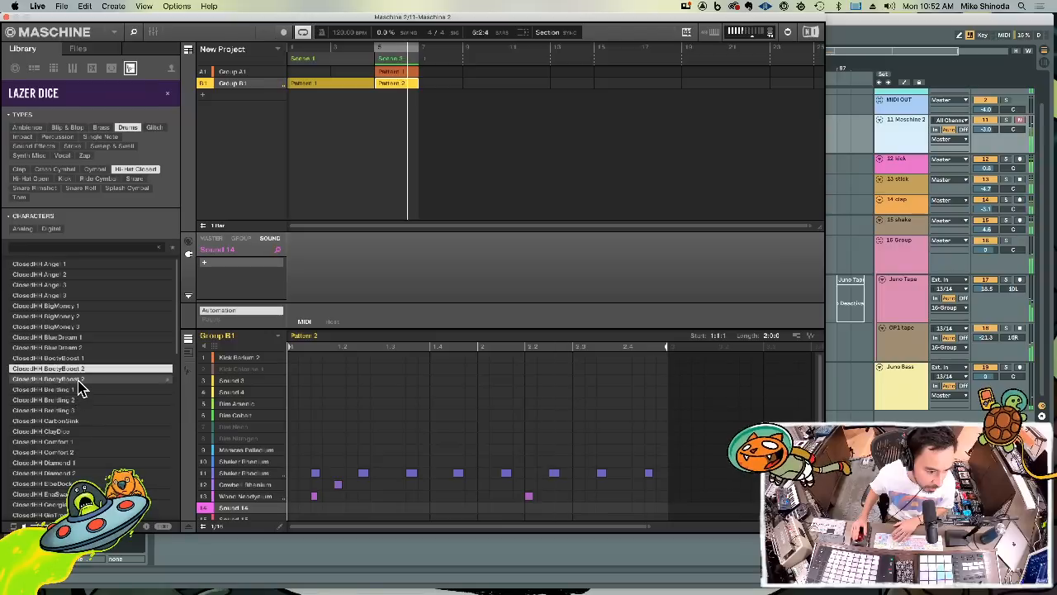
key("Up")
key("Up")
key("Up")
key("Up")
key("Up")
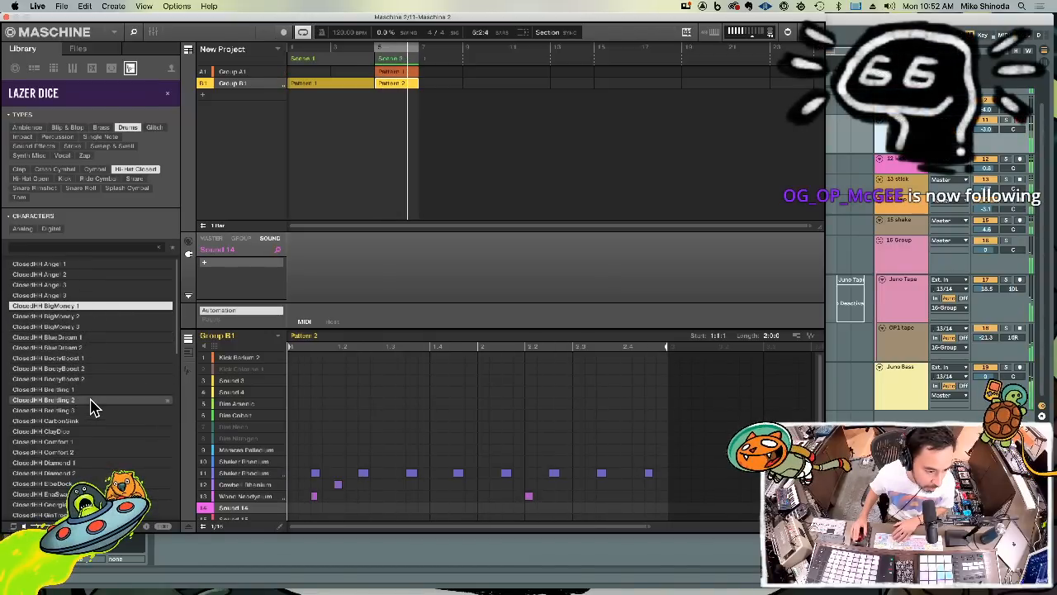
double_click(74, 309)
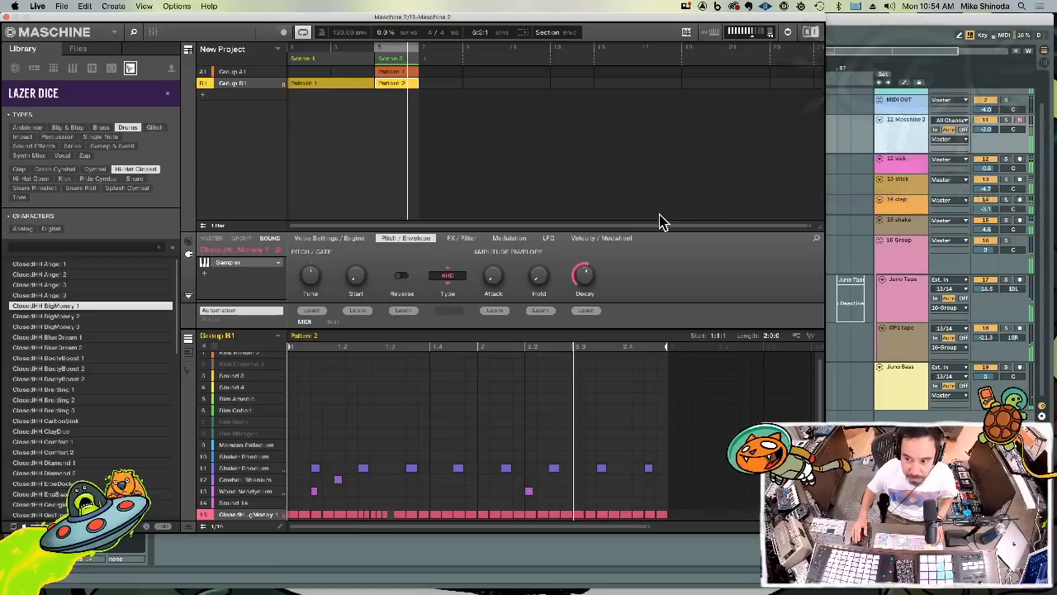
Insert four new audio tracks below the 11 Maschine 2 track
left_click(892, 146)
key("super+t")
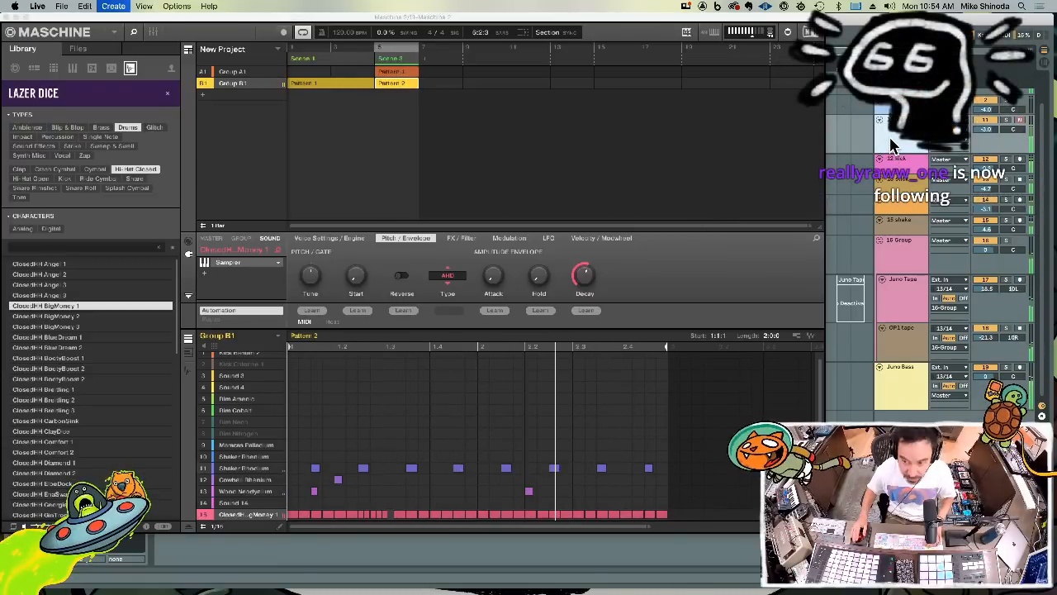
key("super+t")
key("super+t")
key("super+t")
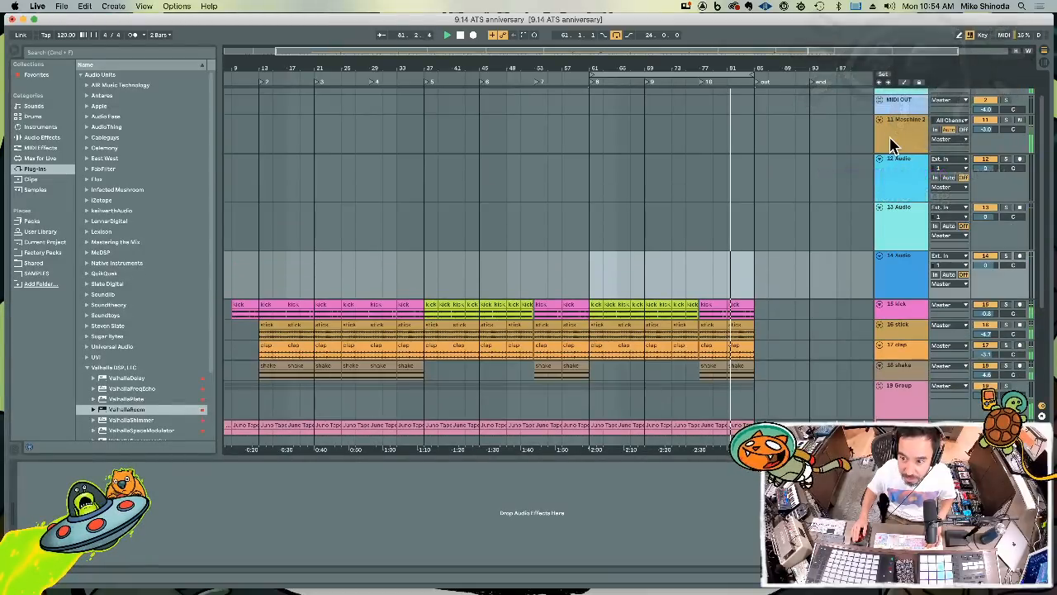
Mute sounds 11 to 14 of Maschine's Group B1 and export Pattern 2's audio to the 12 Audio track at bar 97
left_click(891, 140)
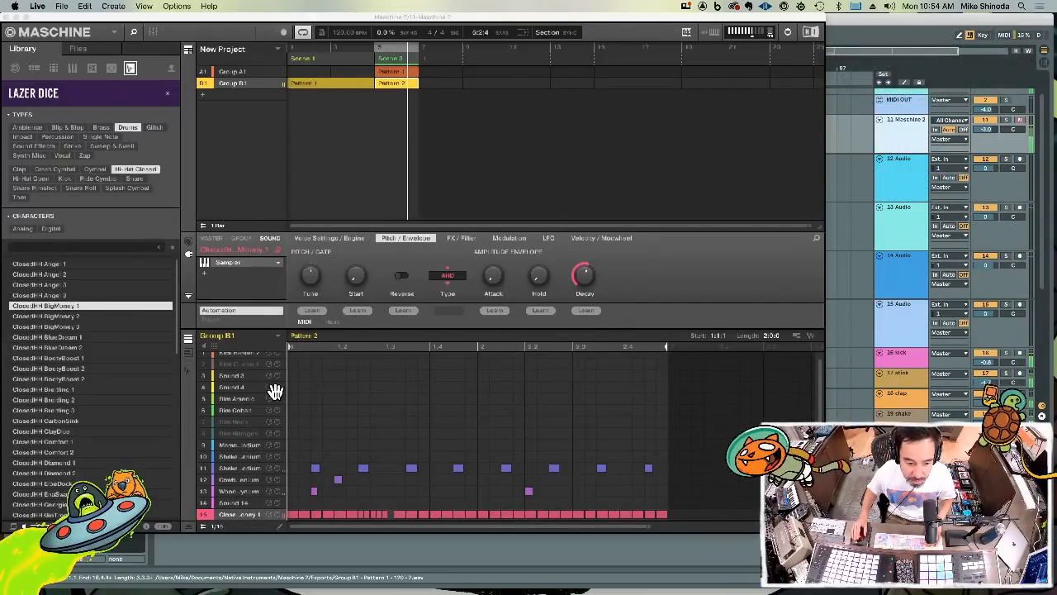
left_click(206, 504)
left_click(205, 492)
left_click(205, 481)
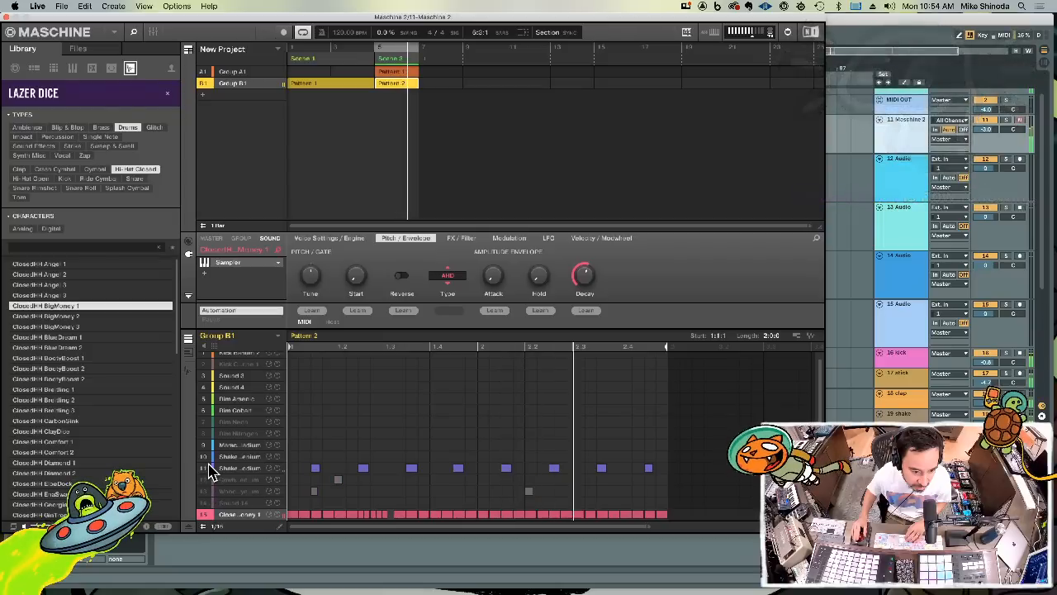
left_click(206, 468)
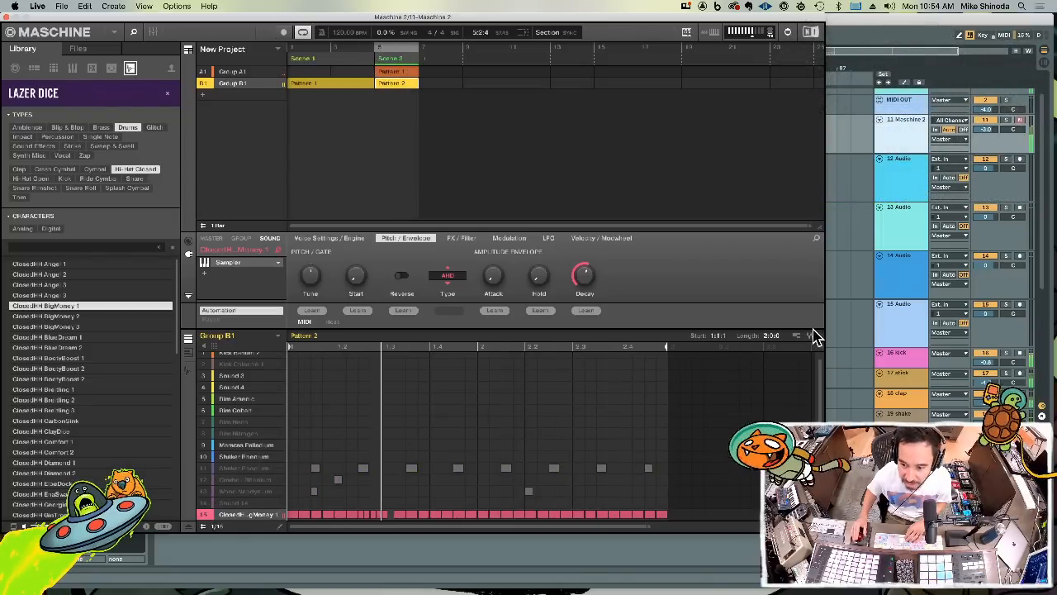
left_click_drag(810, 335, 842, 185)
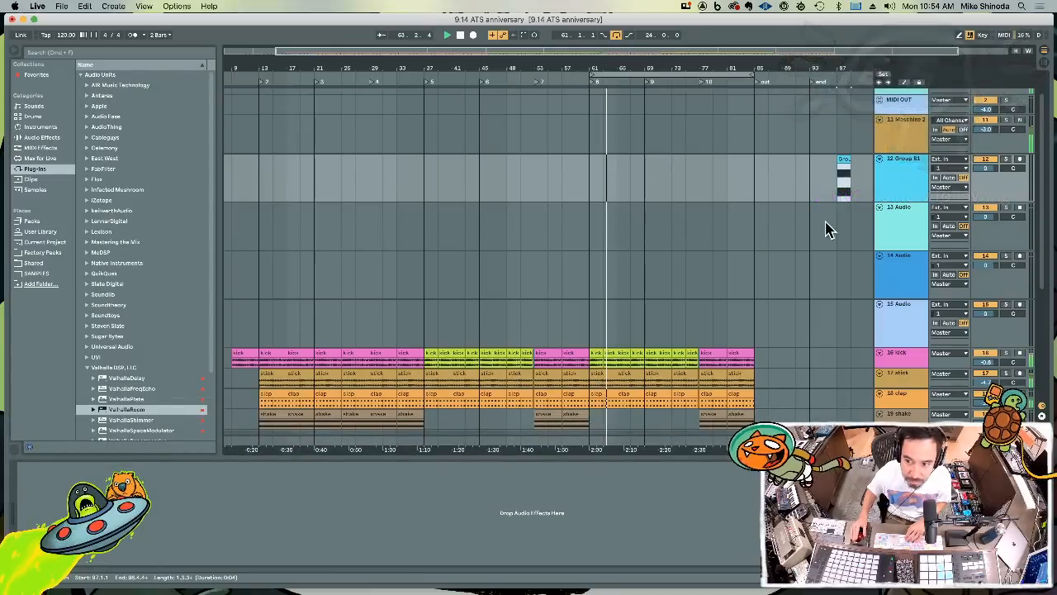
Rename the exported hi-hat clip on track 12 to "fast hat"
double_click(846, 159)
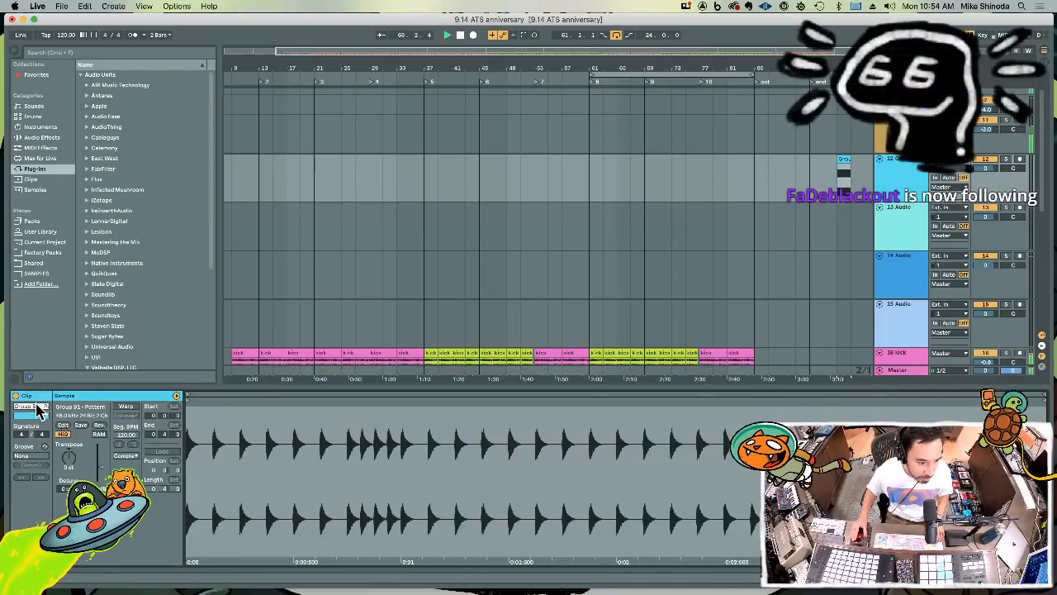
type("fast hat")
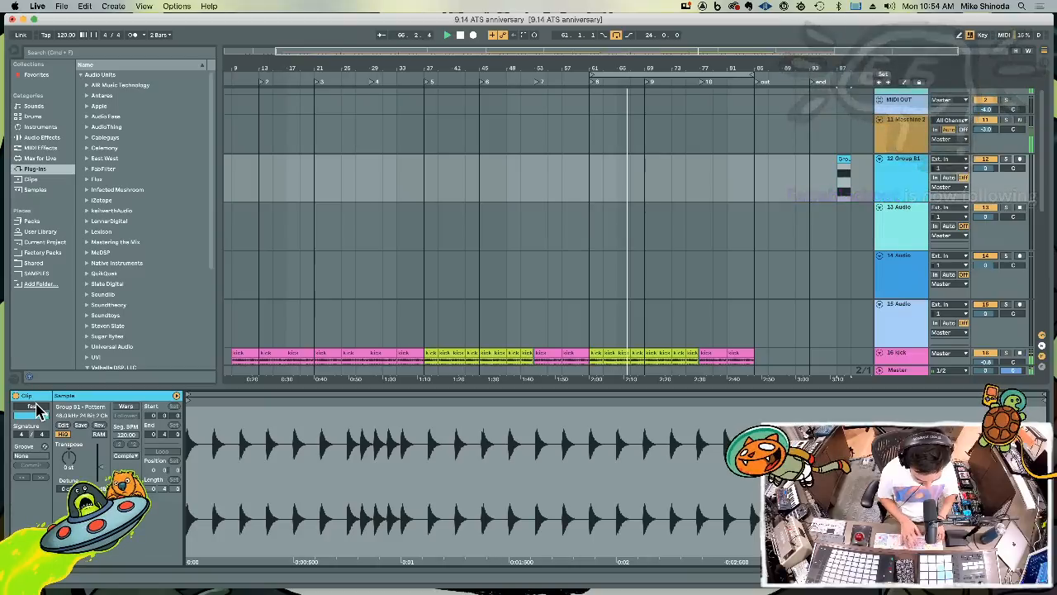
key("Return")
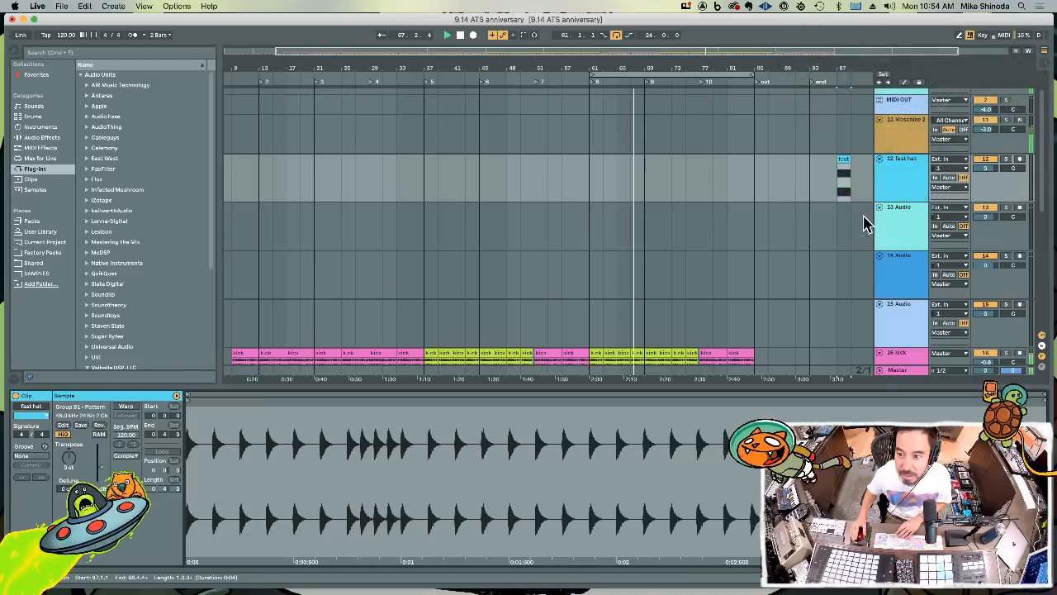
Unmute sound 11 and mute sound 15 in Maschine's Group B1, and export Pattern 2's audio to the 13 Audio track at bar 97
left_click(891, 129)
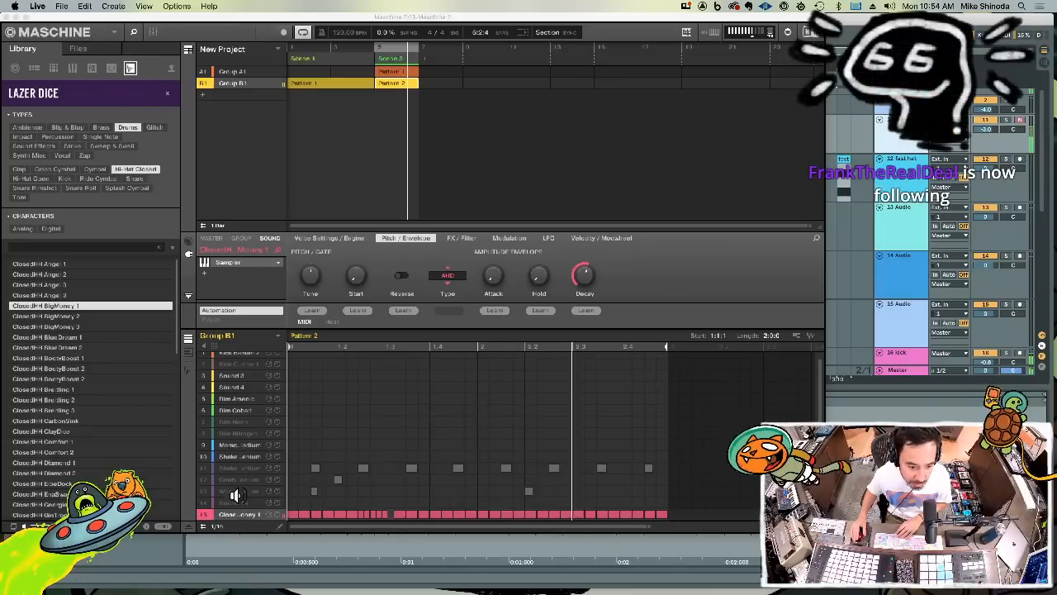
left_click(214, 468)
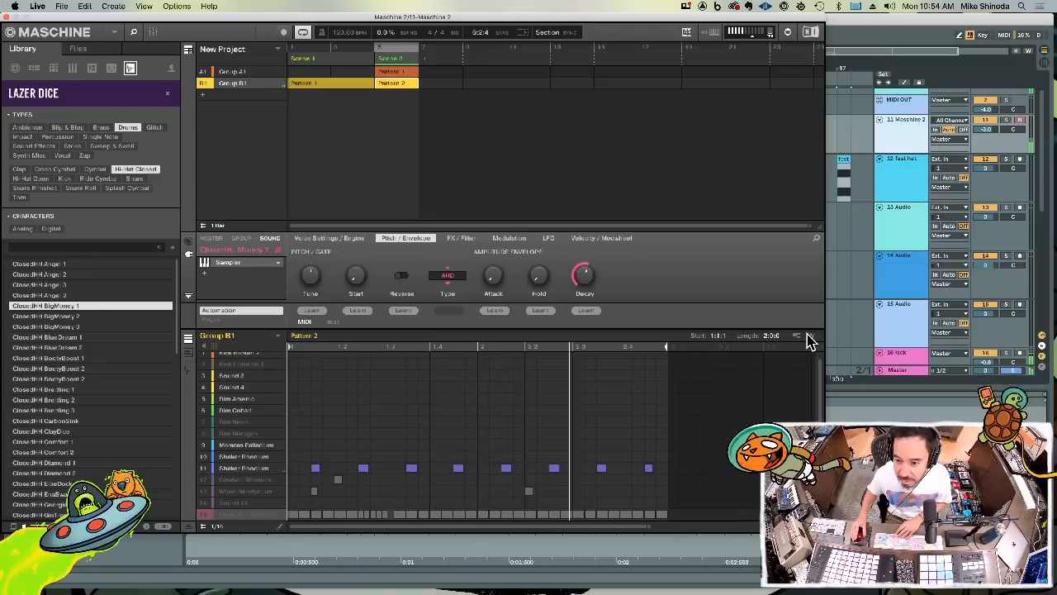
left_click_drag(809, 341, 830, 238)
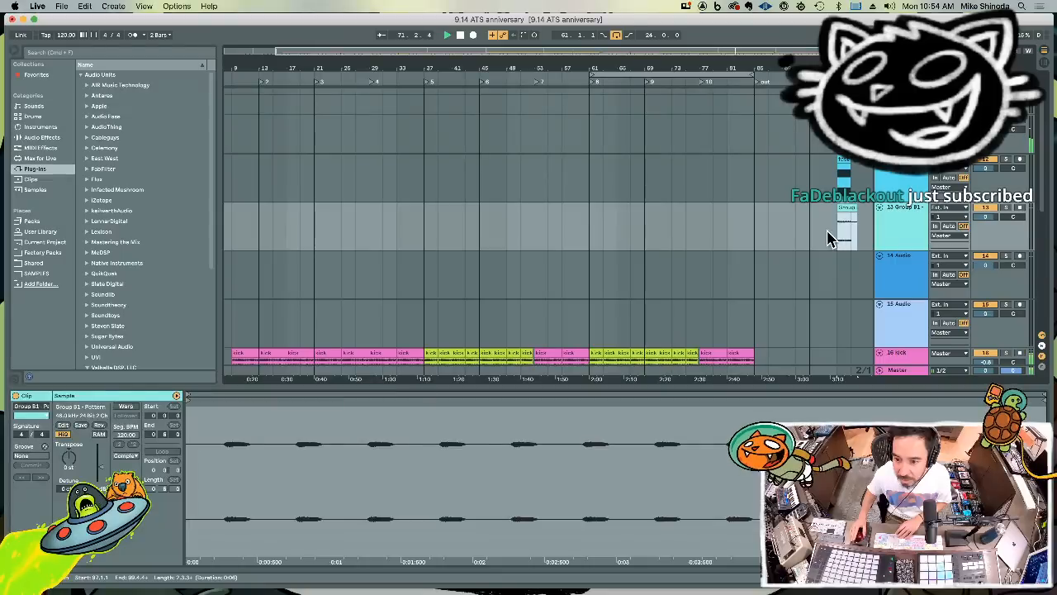
Rename the exported clip on track 13 to "o hat"
left_click(29, 407)
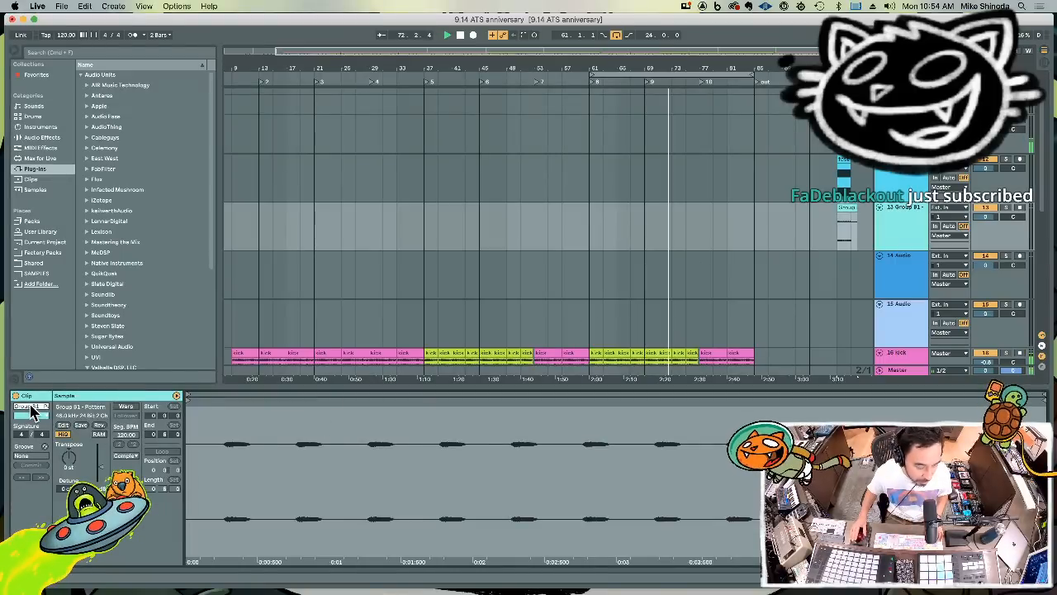
type("o hat")
key("Return")
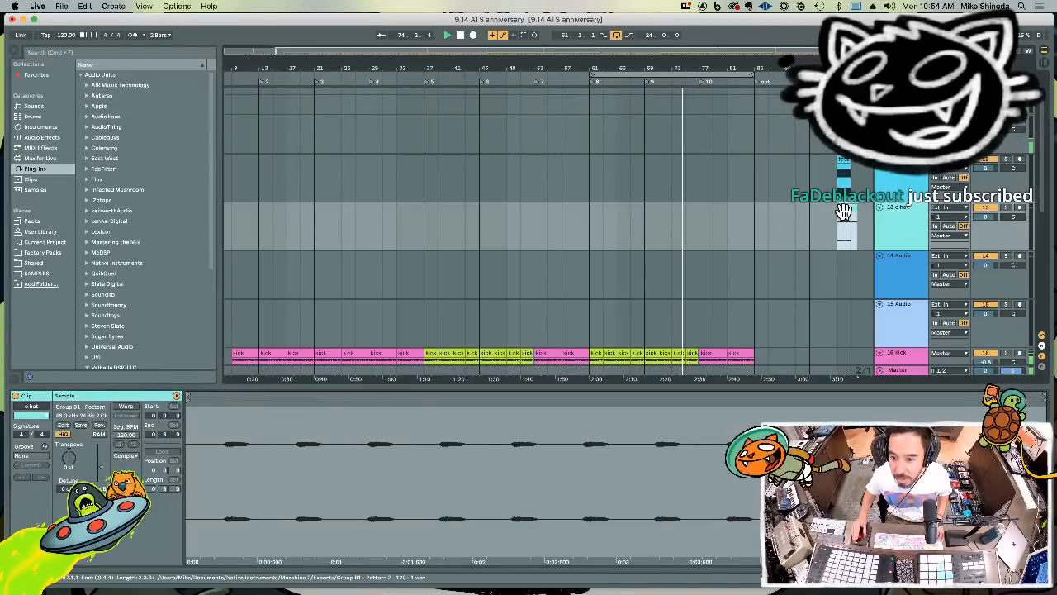
Move the o hat clip to bar 77, shorten it to two bars and repeat it up to bar 85
left_click(727, 223)
key("ctrl+v")
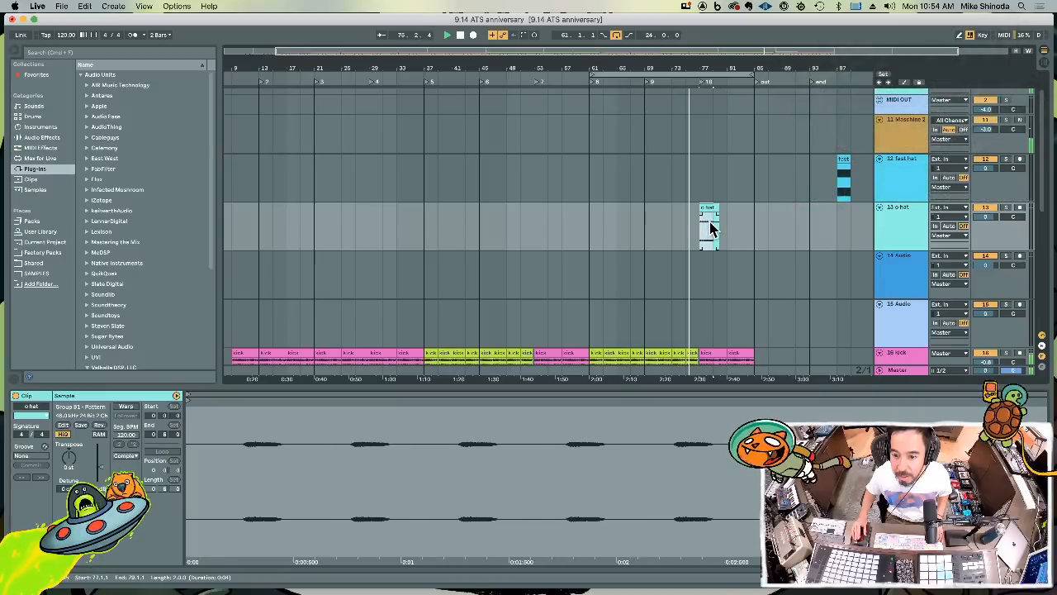
key("ctrl+v")
key("ctrl+v")
key("super+d")
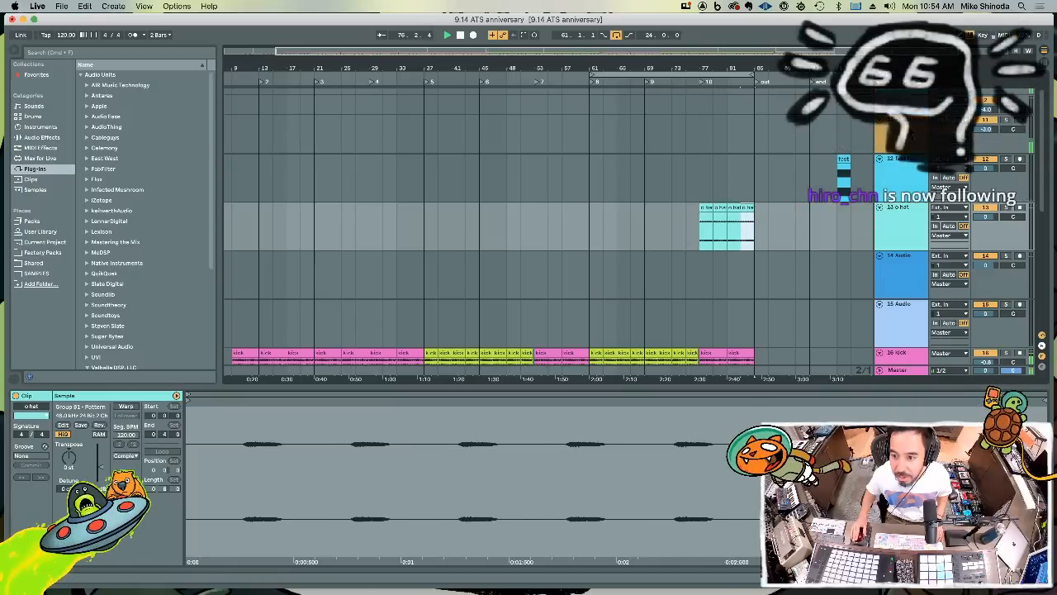
Mute sound 11 and unmute sound 12 in Maschine's Group B1, and export Pattern 2's audio to the 14 Audio track at bar 97
left_click(902, 133)
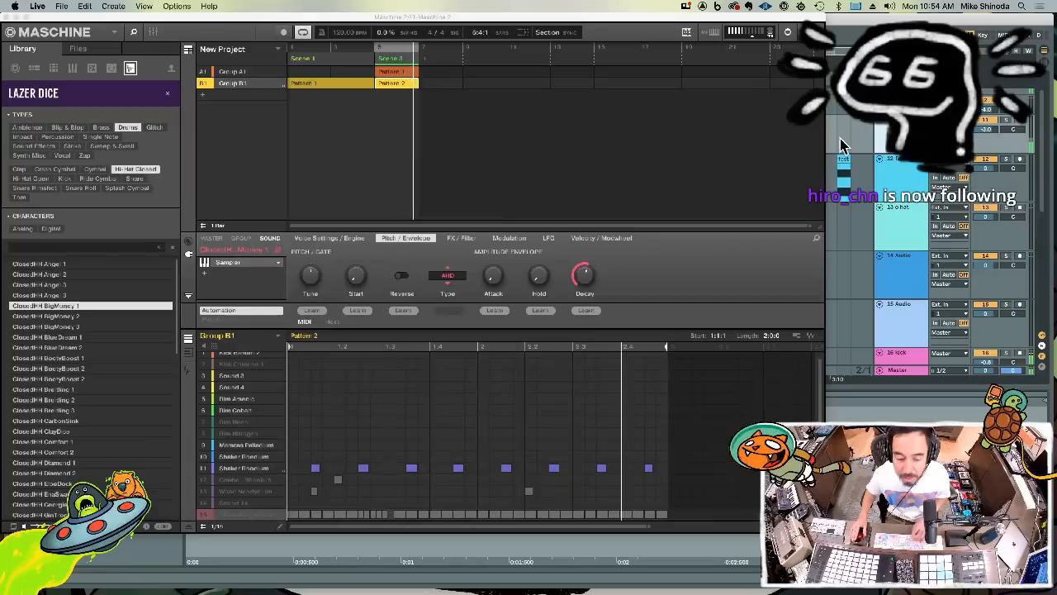
left_click(210, 479)
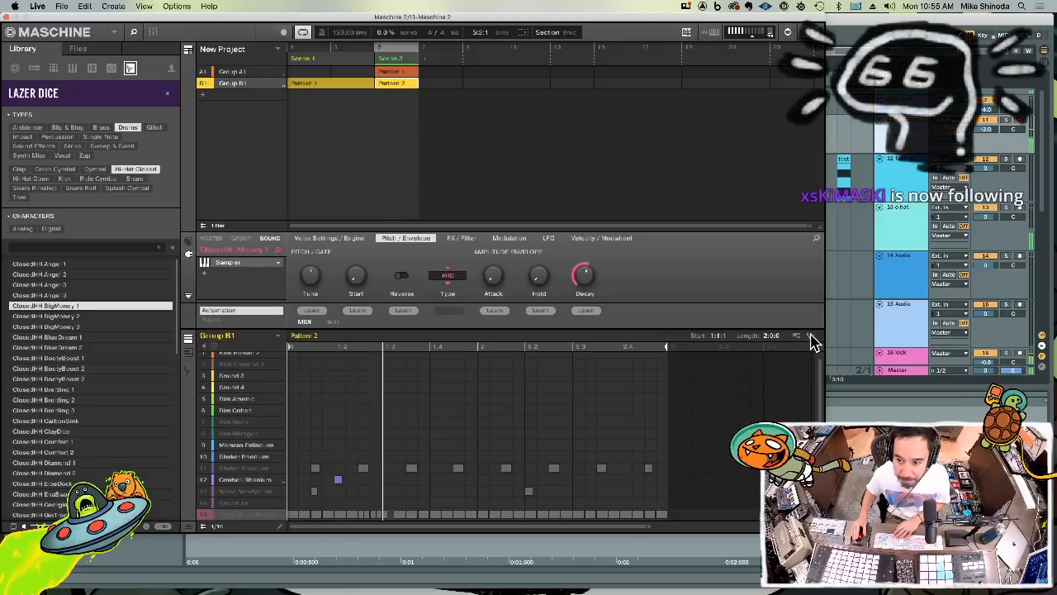
left_click_drag(811, 337, 842, 280)
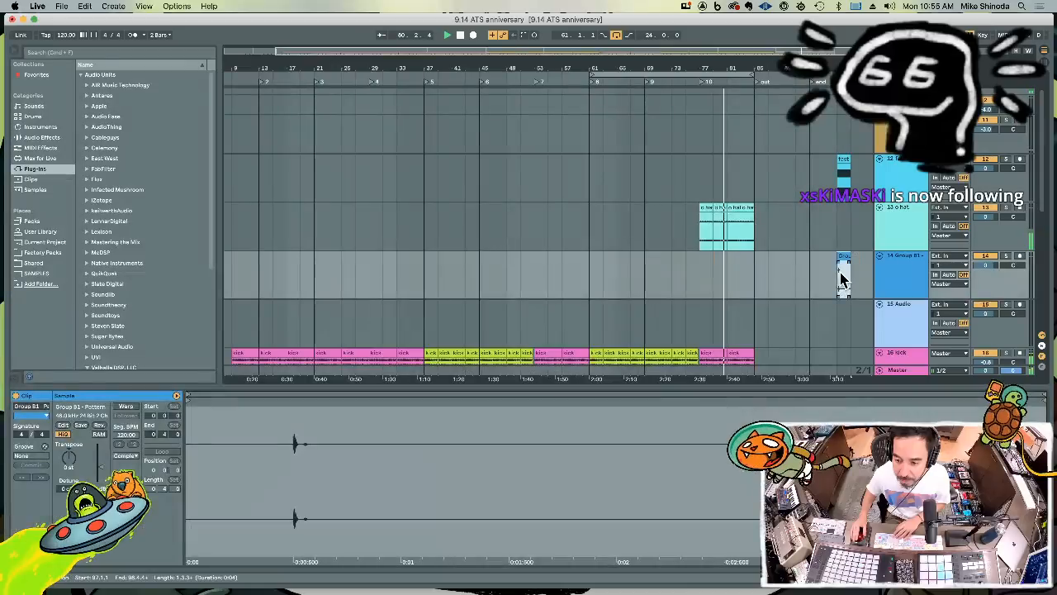
Rename the exported clip on track 14 to "stik 1"
left_click(39, 407)
type("stik 1")
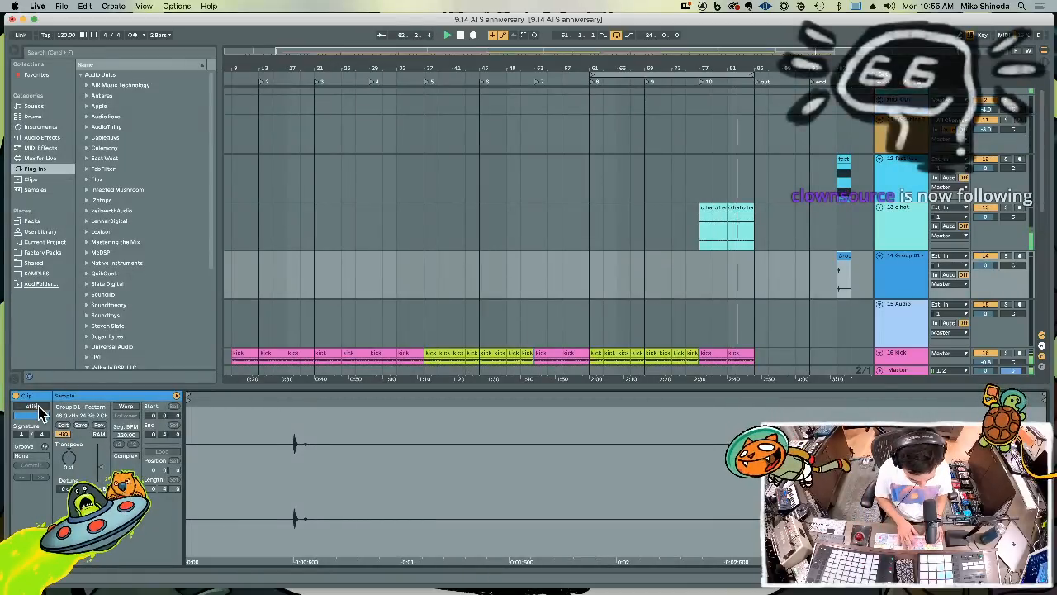
key("Return")
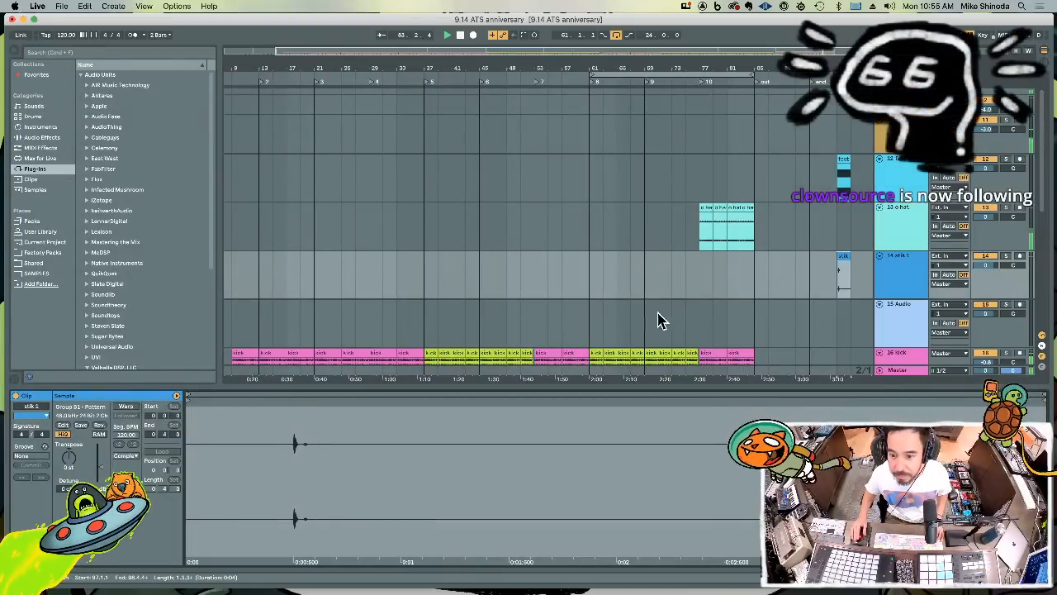
left_click(704, 287)
key("super+v")
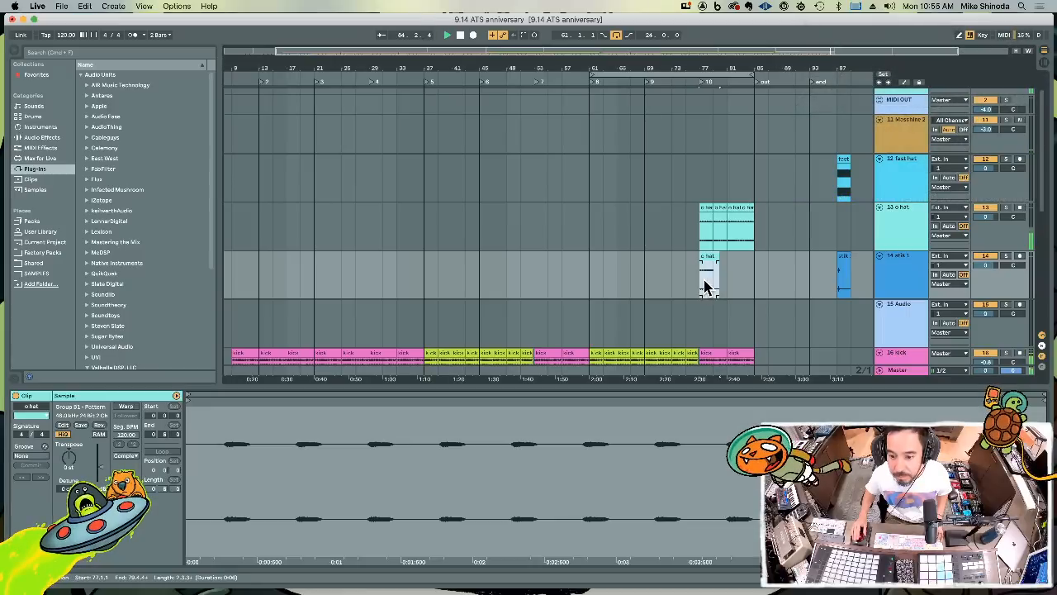
key("super+z")
Move the stik 1 clip from bar 97 to bar 77 on track 14 and repeat it up to bar 85
left_click(845, 257)
key("super+x")
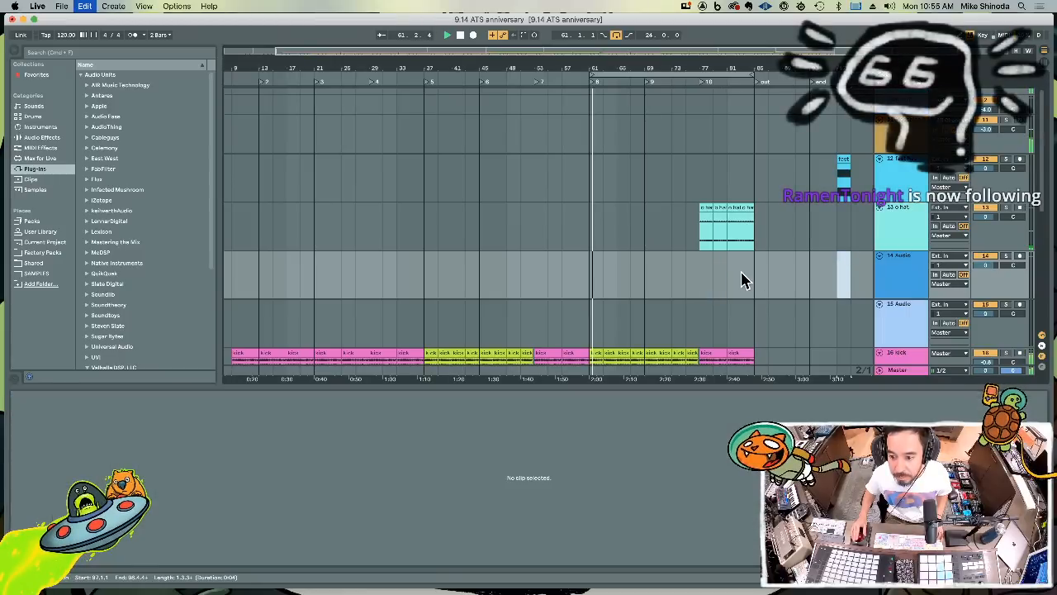
left_click(704, 281)
key("super+v")
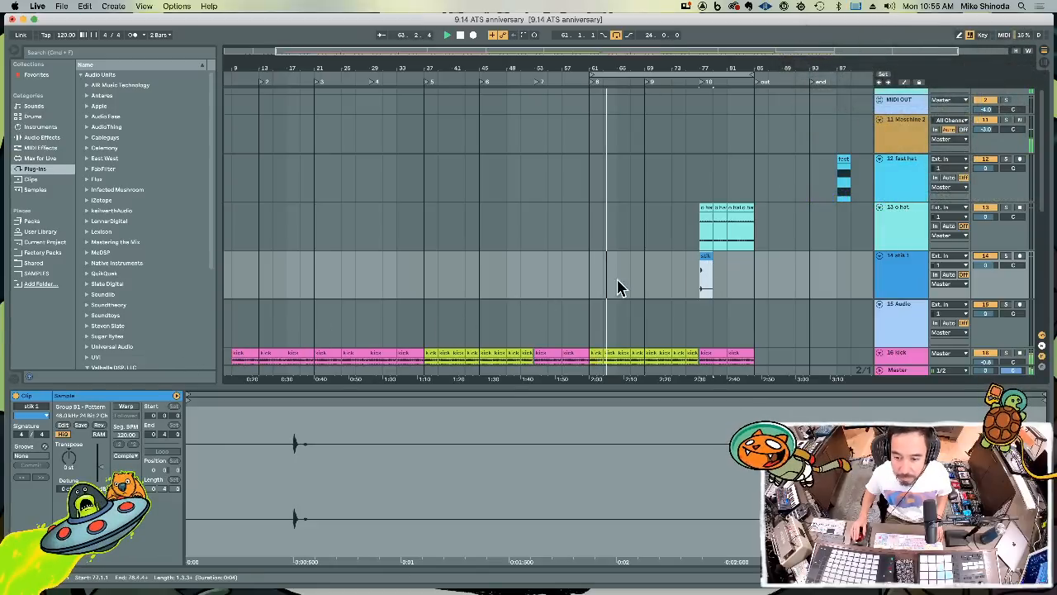
left_click(704, 285)
key("super+d")
key("super+d")
key("super+d")
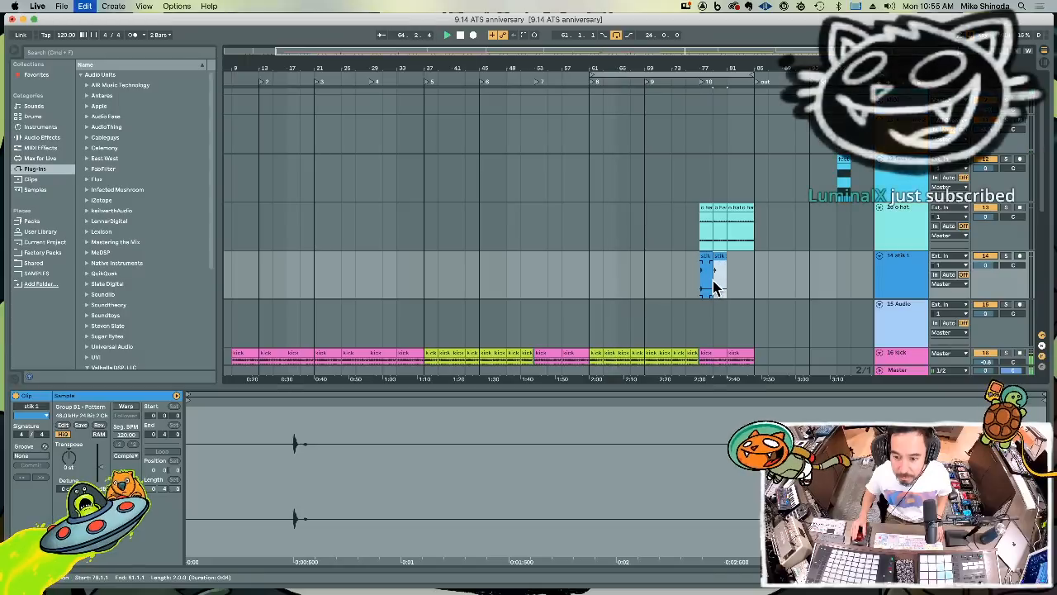
Copy the four stik 1 clips at bar 77 to bars 61 and 69, filling track 14 from bar 61
left_click(700, 279, "shift")
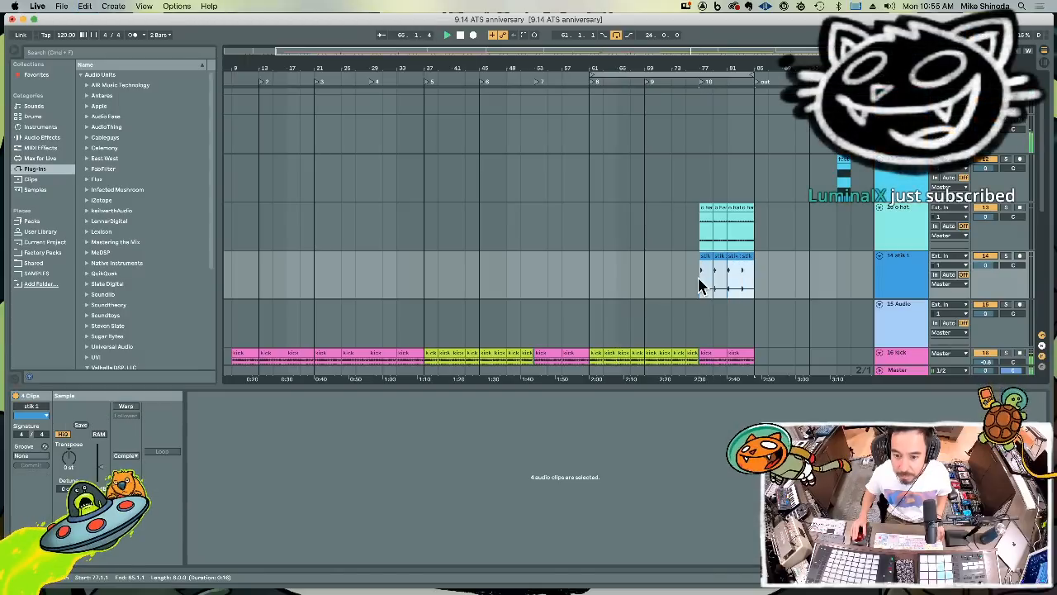
key("super+c")
left_click(587, 279)
key("super+v")
key("super+v")
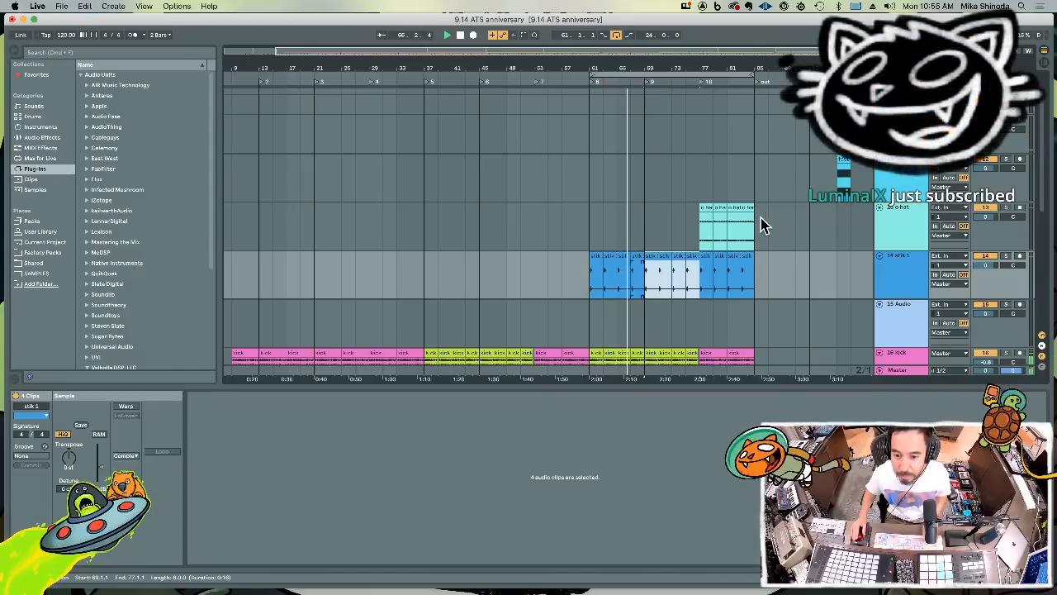
Export Pattern 2's audio with only Maschine sound 13 unmuted to the 15 Audio track at bar 97, and name the clip "wood"
left_click(900, 125)
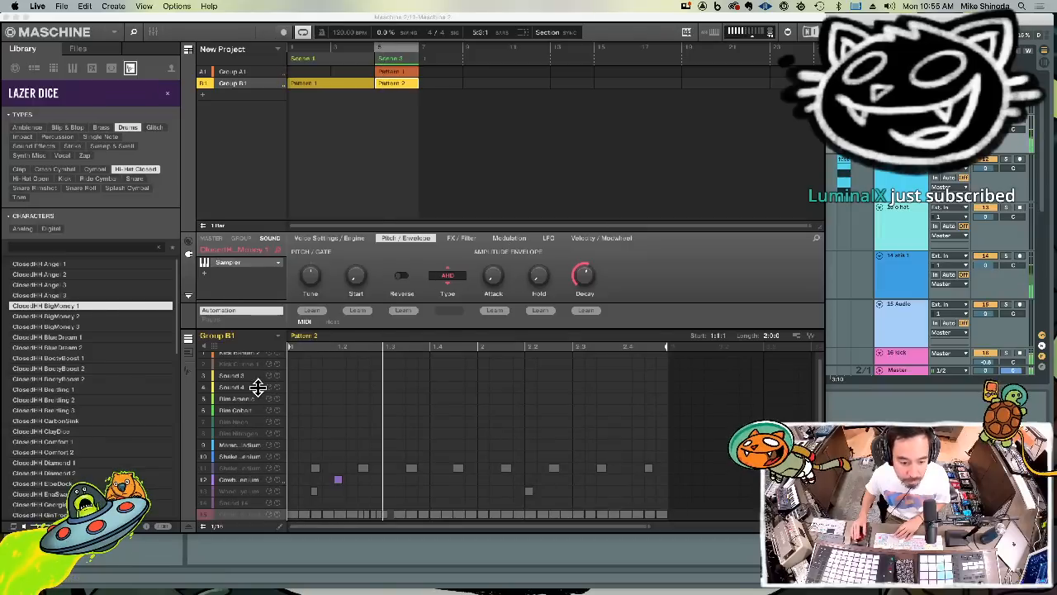
left_click(208, 491)
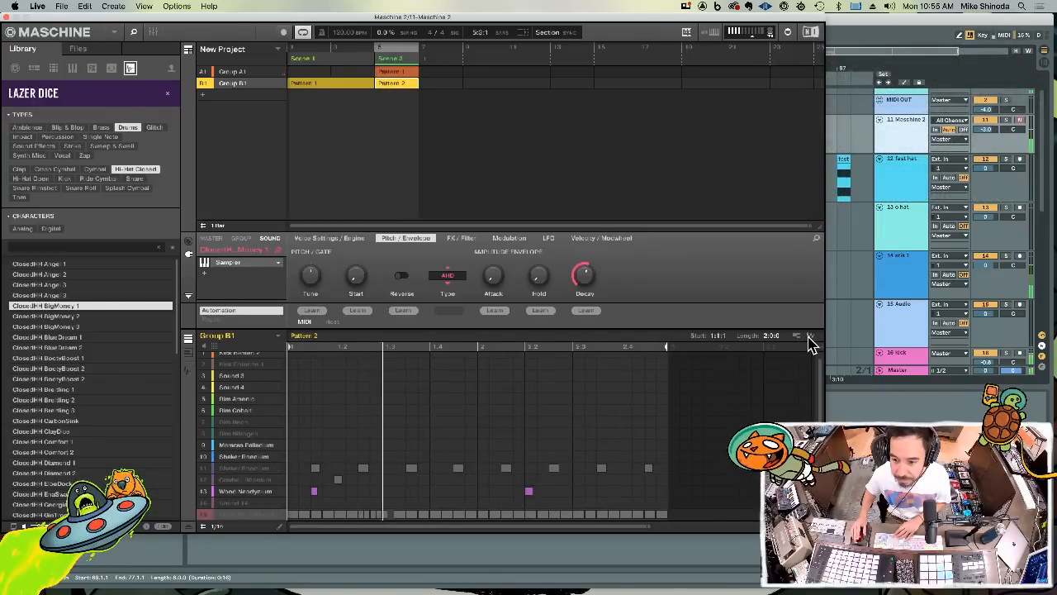
left_click_drag(811, 335, 832, 328)
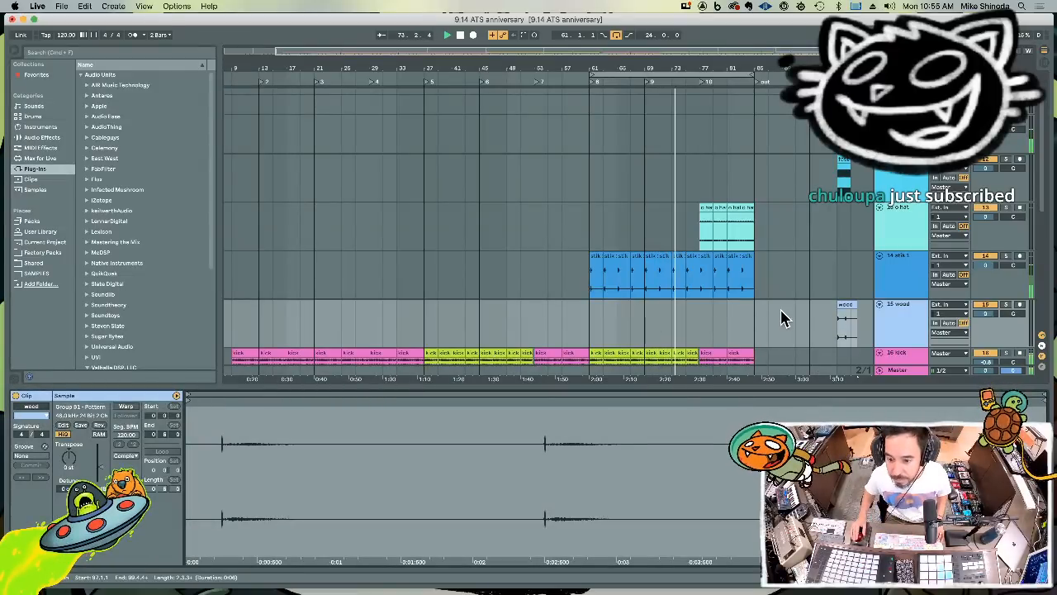
Copy the first two bars of the wood clip to bar 69 on track 15 and repeat them up to bar 85
left_click_drag(837, 326, 849, 325)
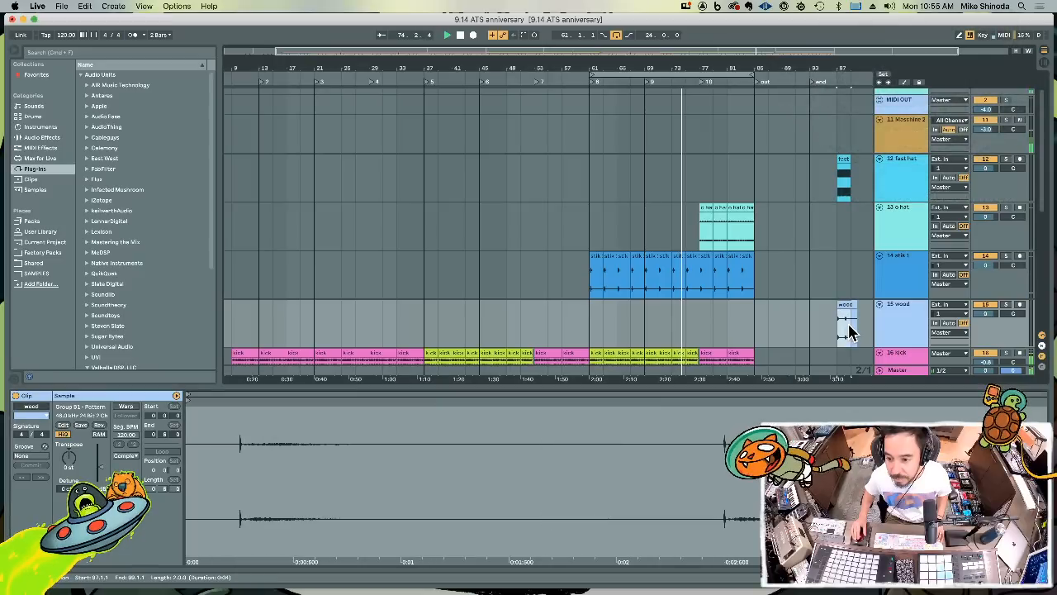
left_click(642, 314)
key("super+v")
key("super+d")
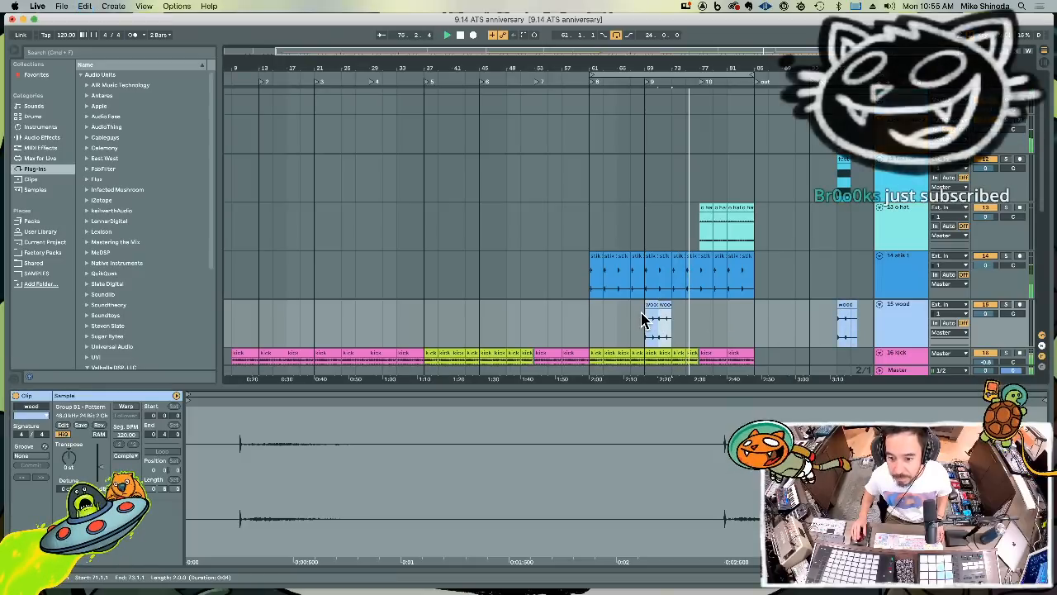
key("super+d")
key("super+d")
key("super+d")
key("super+d")
key("super+d")
key("super+d")
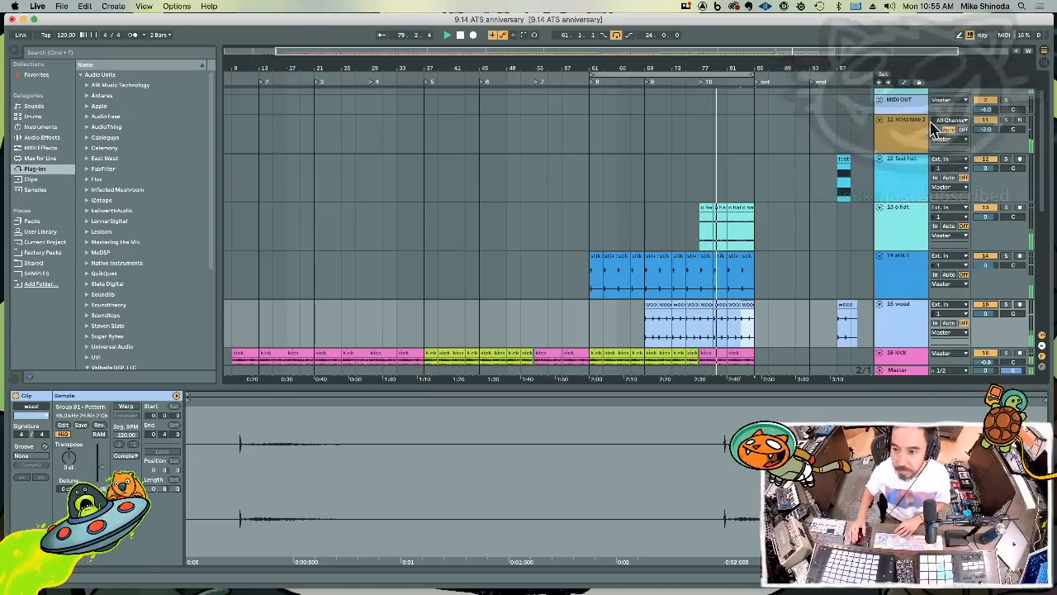
Delete the original wood clip at bar 97 and cut the fast hat clip at bar 97 from track 12
key("Delete")
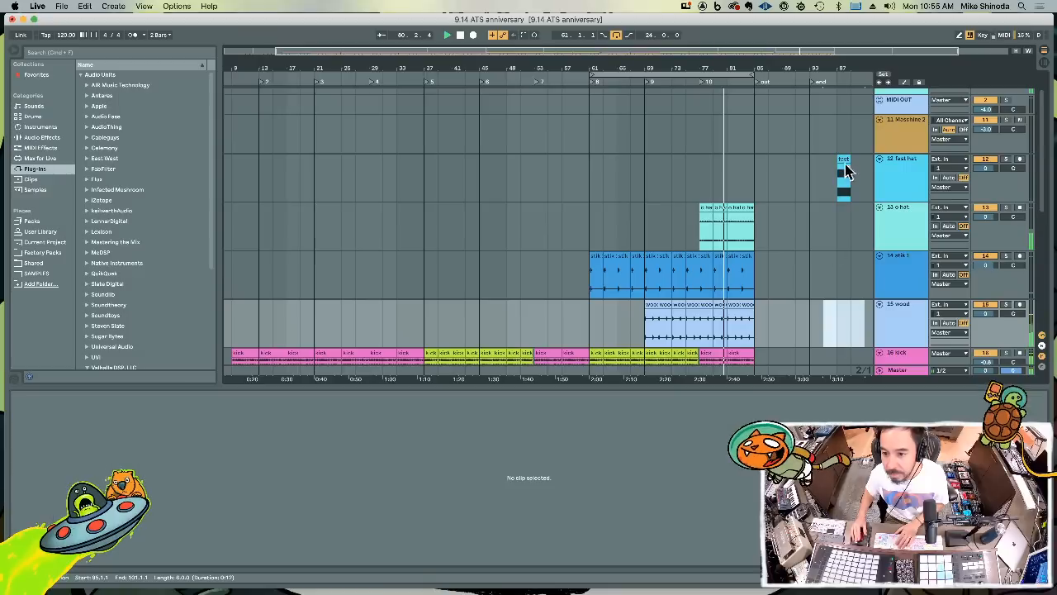
left_click(844, 169)
left_click(712, 177)
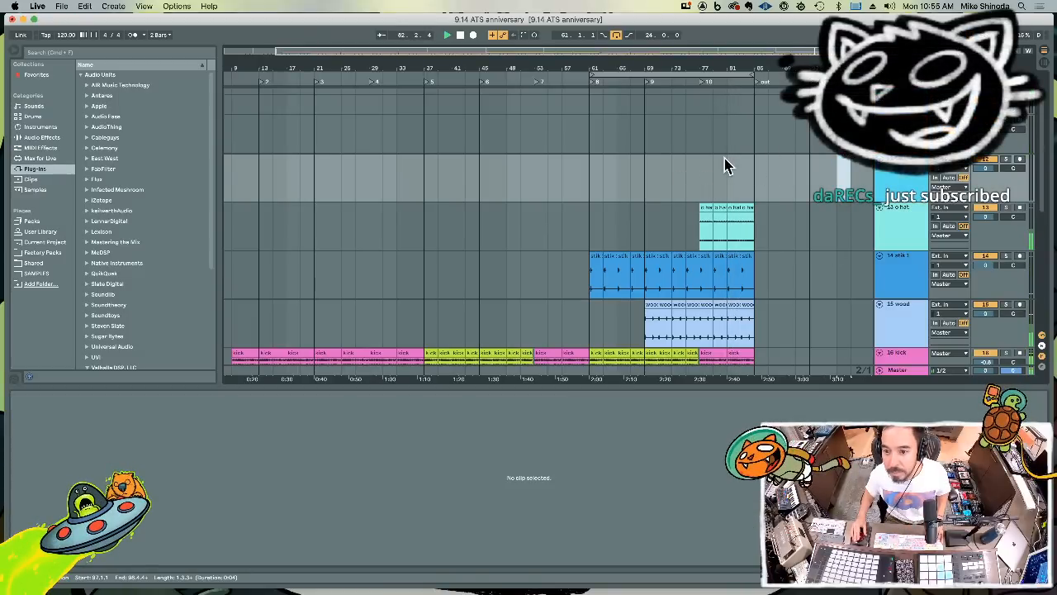
left_click(591, 135)
key("super+v")
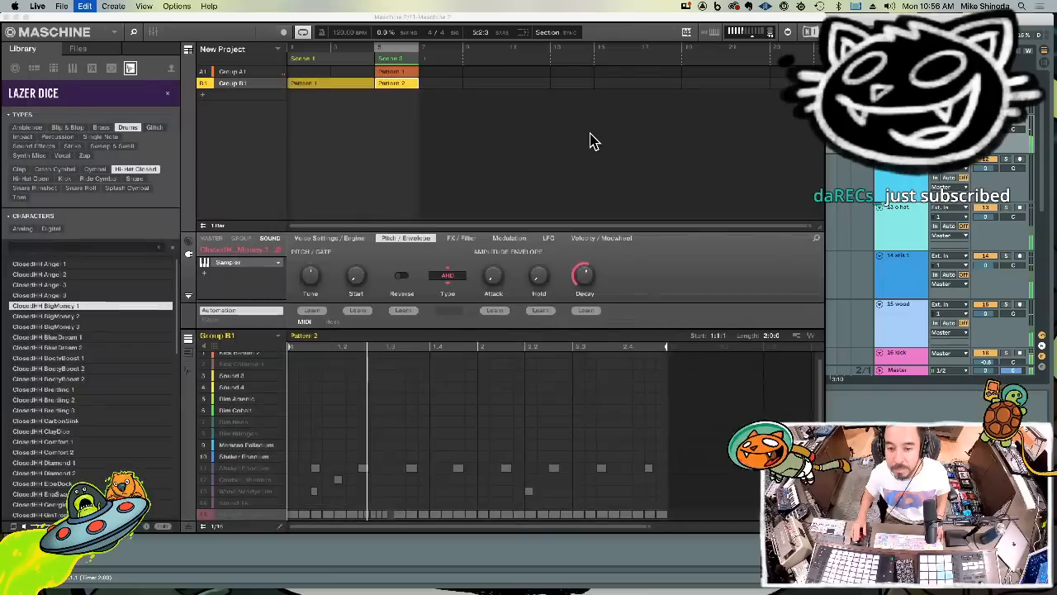
left_click(528, 340)
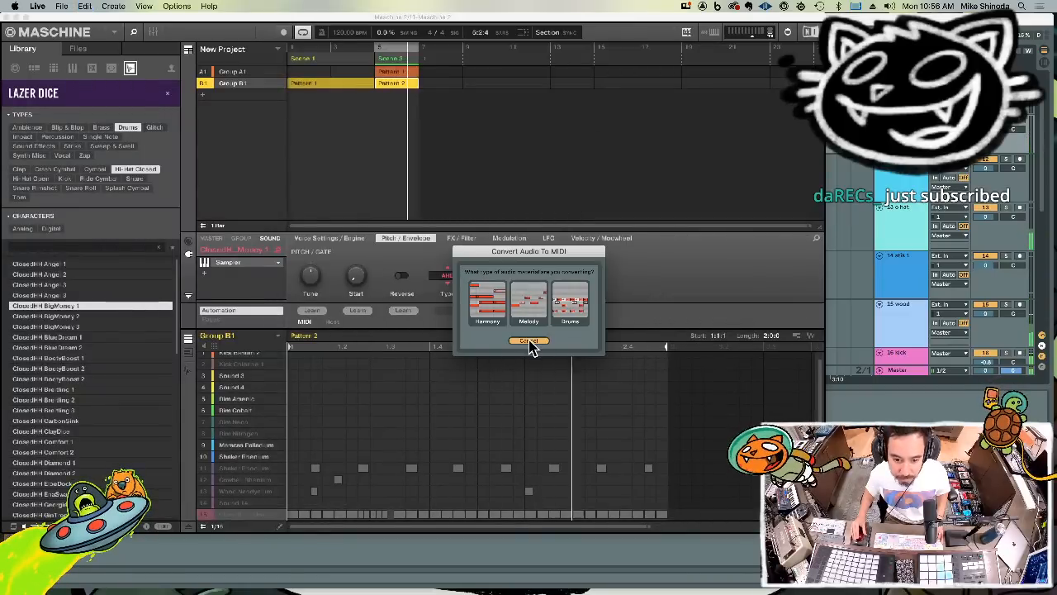
left_click(10, 18)
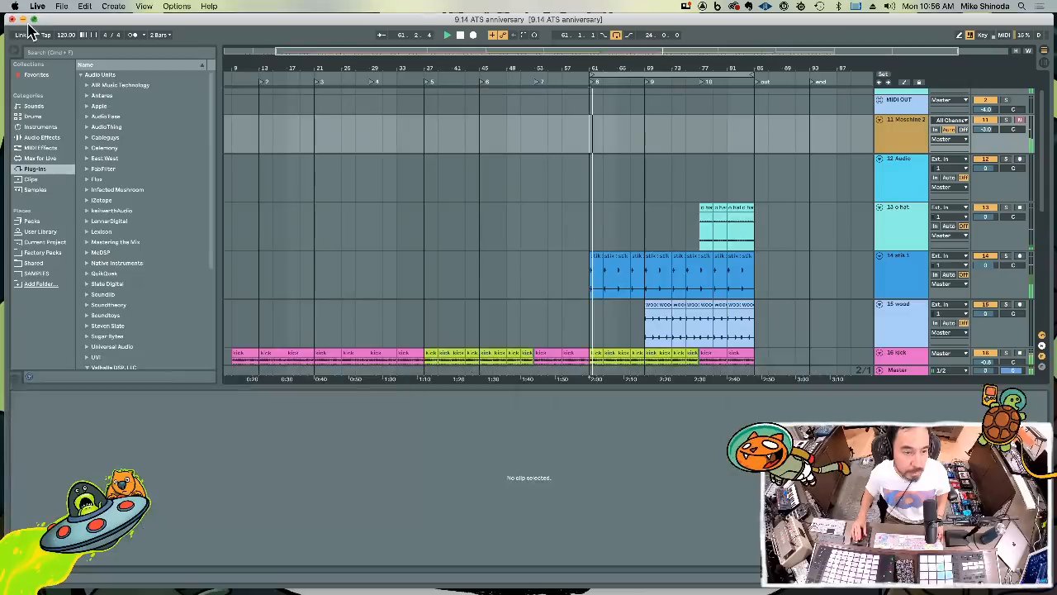
Paste the fast hat clip at bar 61 on track 12 and repeat it up to bar 77
left_click(589, 182)
key("super+v")
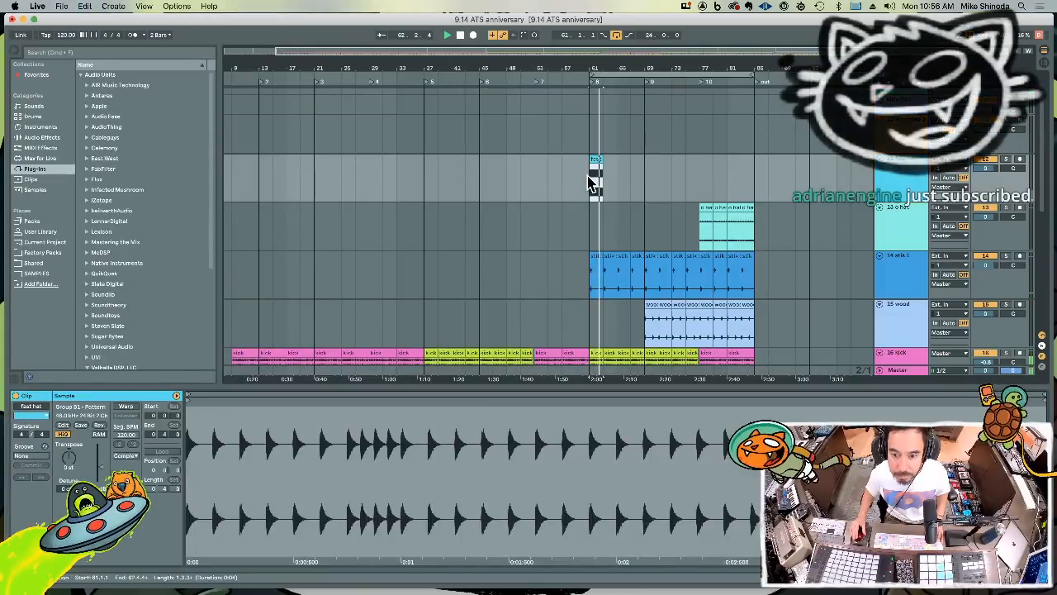
key("super+d")
left_click(583, 183, "shift")
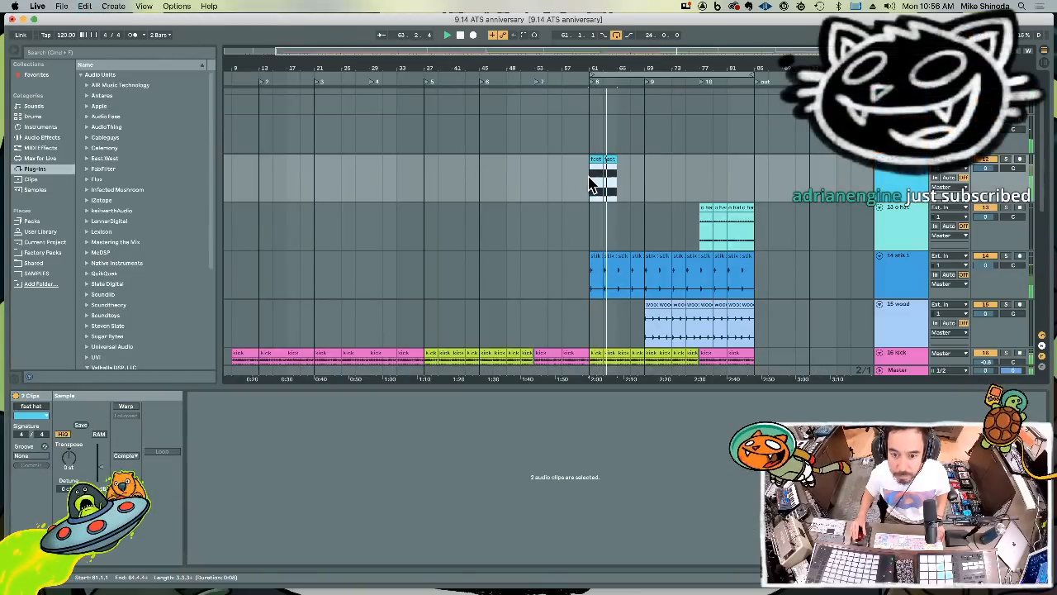
key("super+d")
key("super+d")
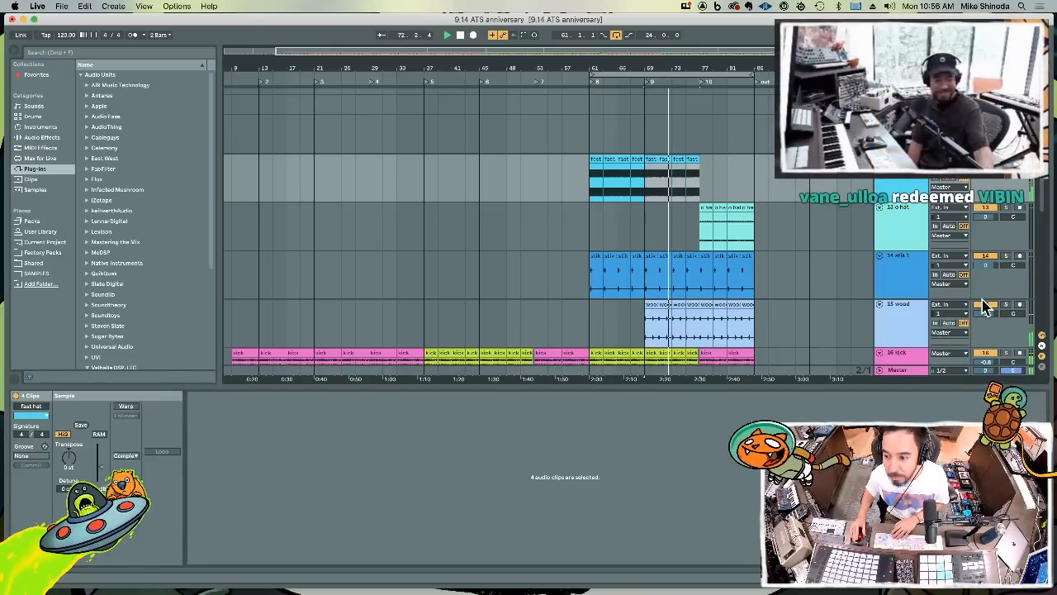
Set the wood track's volume to -5.0 dB, and pan the stik 1 track slightly to the right
left_click_drag(983, 311, 984, 317)
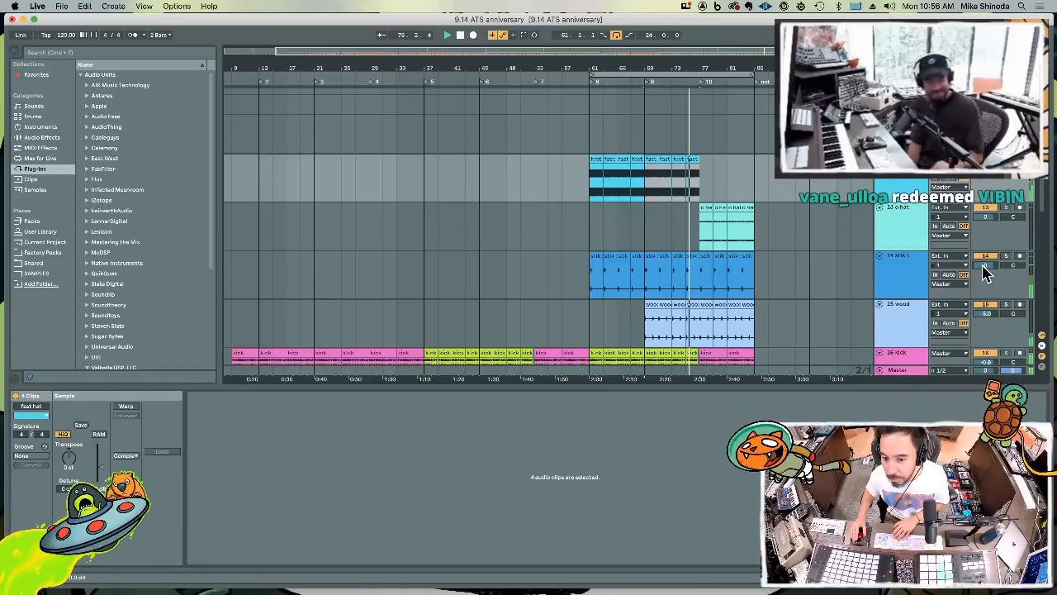
left_click_drag(1016, 266, 1016, 264)
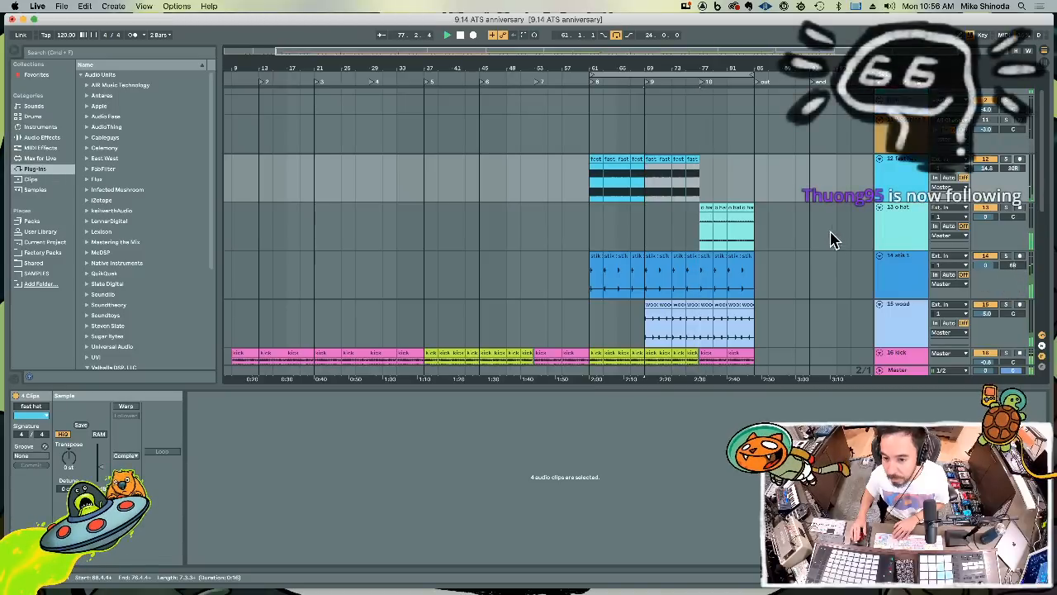
Duplicate the fast hat clips spanning bars 69 to 77 on track 12 so they continue up to bar 85
key("super+d")
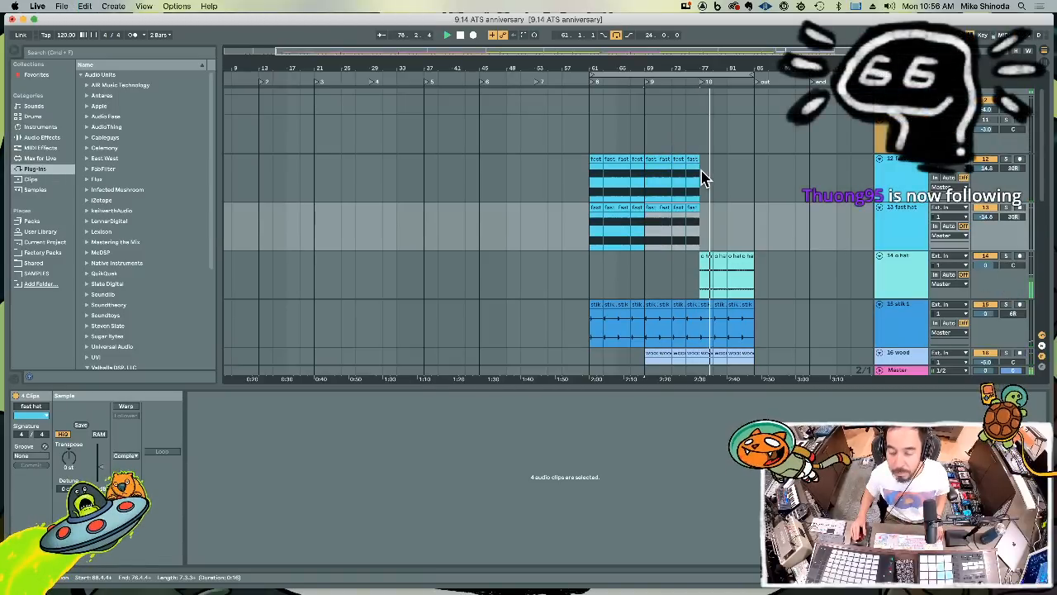
key("super+z")
left_click_drag(701, 176, 646, 177)
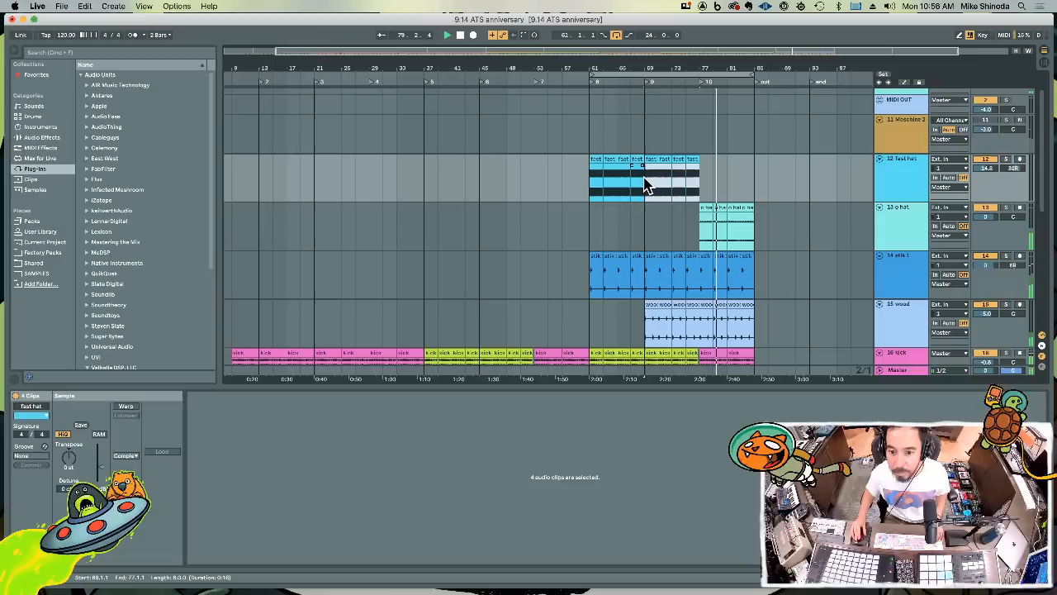
key("super+d")
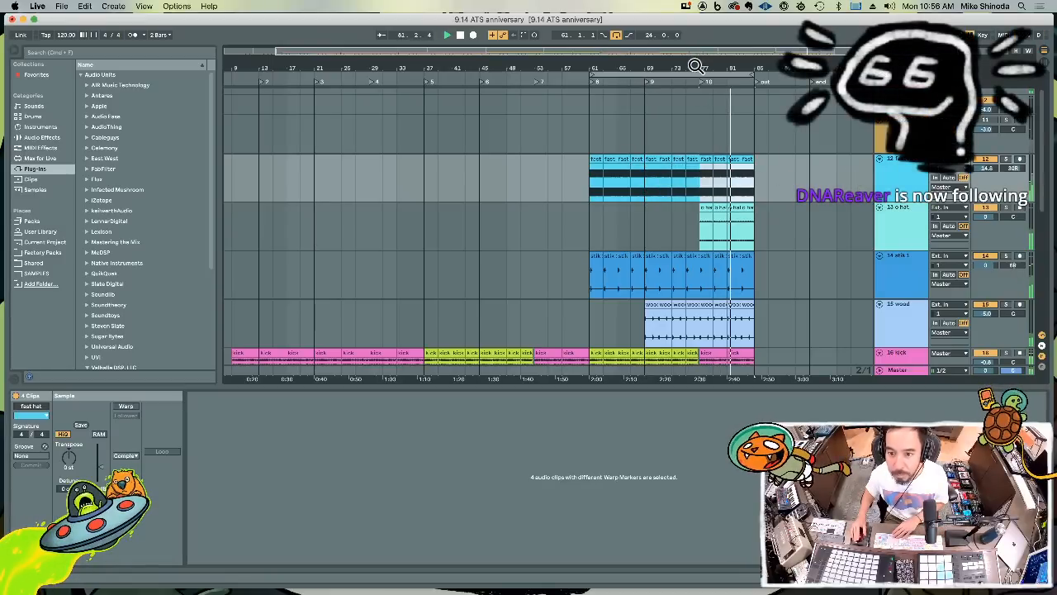
Delete the last beat of the fast hat before bar 77, from 76.4.1 to 77.1.1, matching the gap in the kick
left_click_drag(697, 66, 696, 118)
left_click(718, 195)
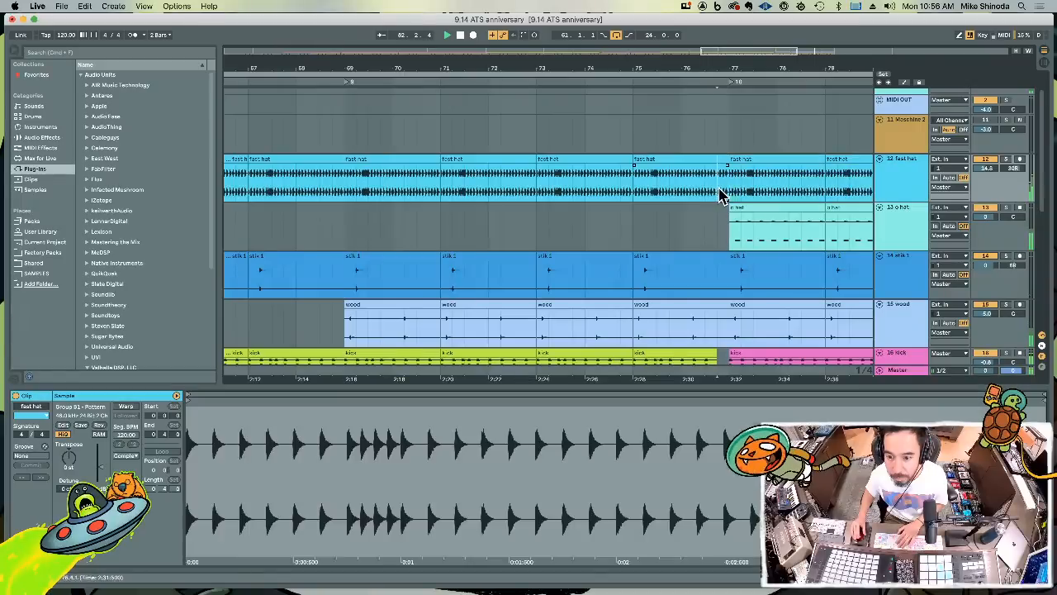
left_click_drag(720, 191, 730, 194)
key("Delete")
mouse_move(721, 66)
left_mouse_down()
mouse_move(722, 18)
mouse_move(704, 64)
left_mouse_up()
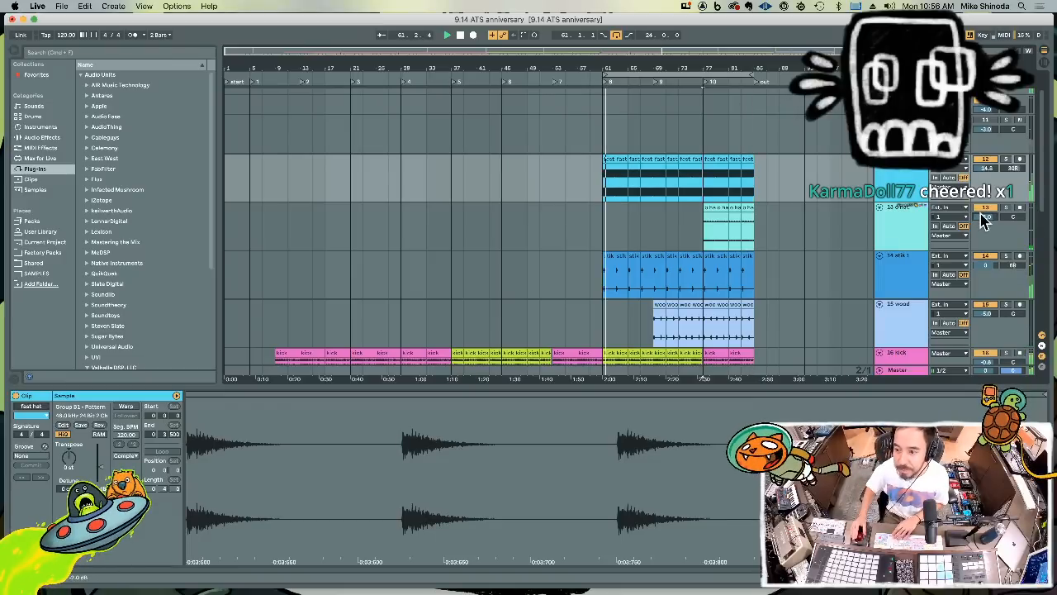
Set the o hat track's volume to -4.0 dB and pan it to the left
left_click_drag(1007, 217, 1007, 221)
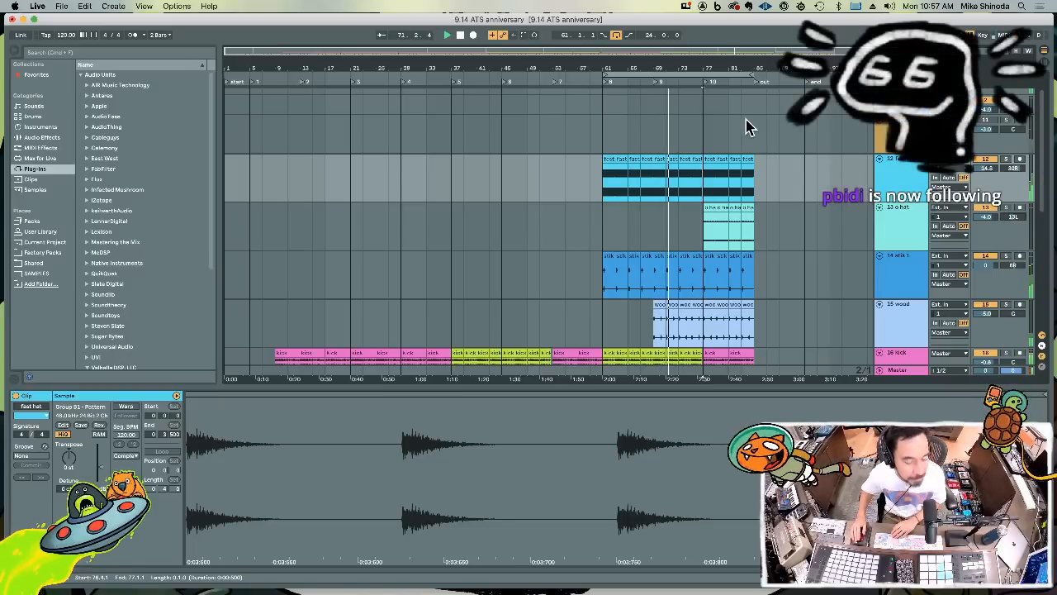
left_click_drag(708, 66, 708, 61)
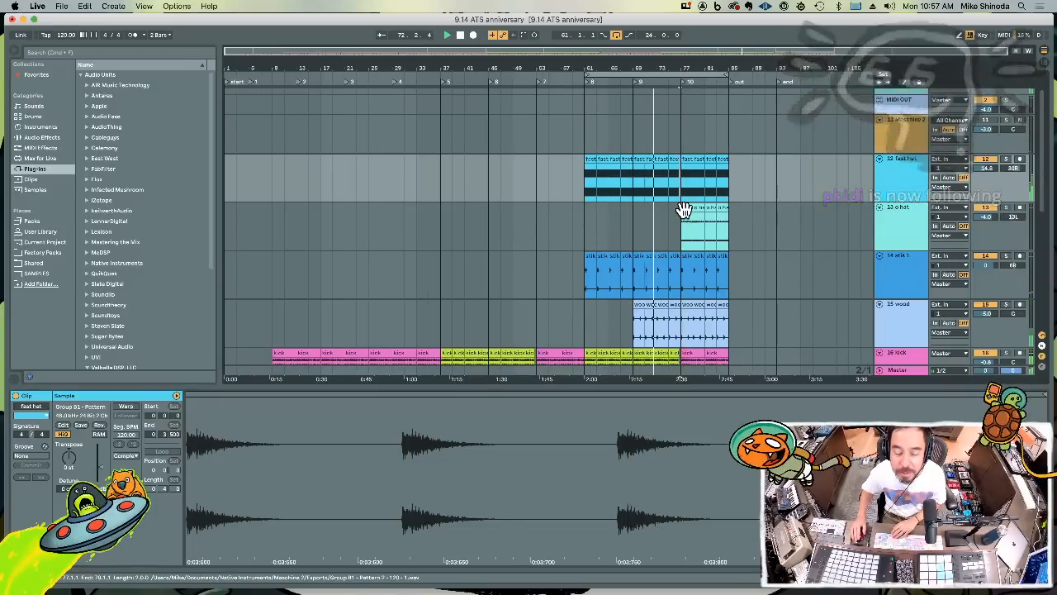
scroll(685, 211, "down", 5)
scroll(690, 211, "down", 3)
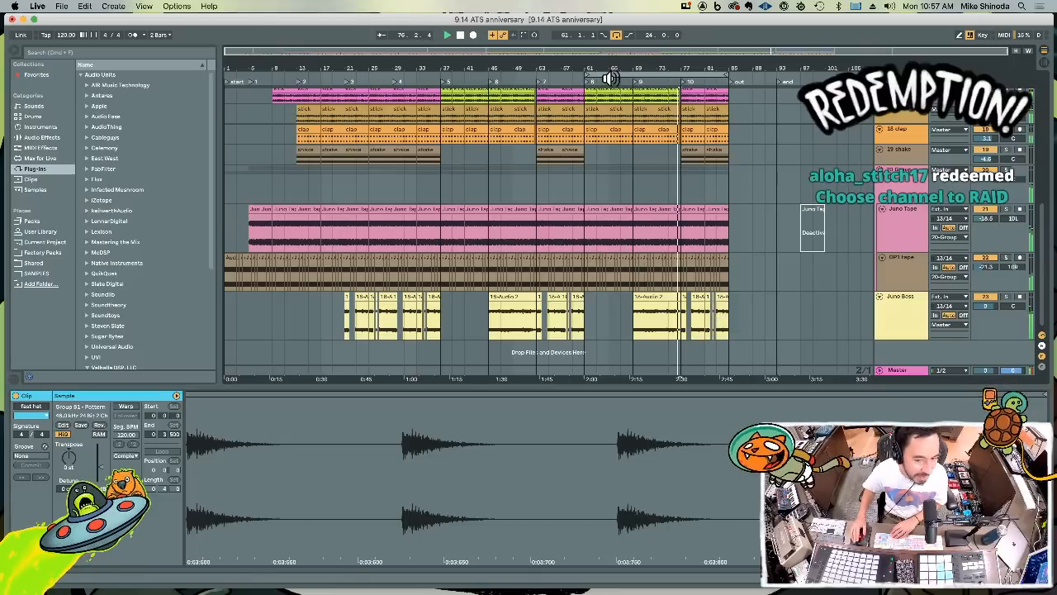
Insert a new audio track directly below the Juno Bass track
left_click_drag(610, 78, 660, 68)
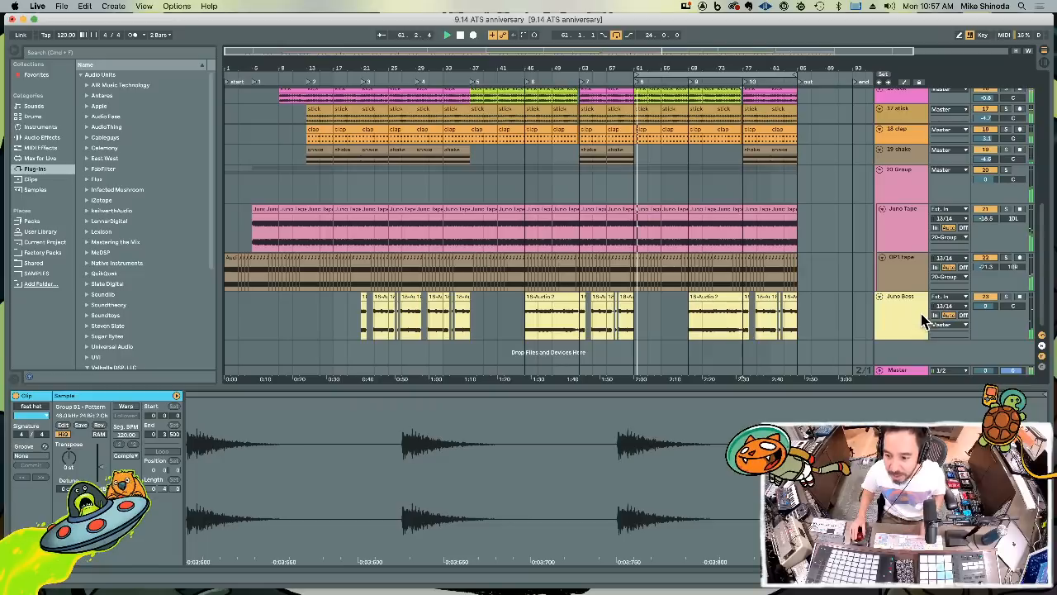
left_click(912, 320)
right_click(912, 317)
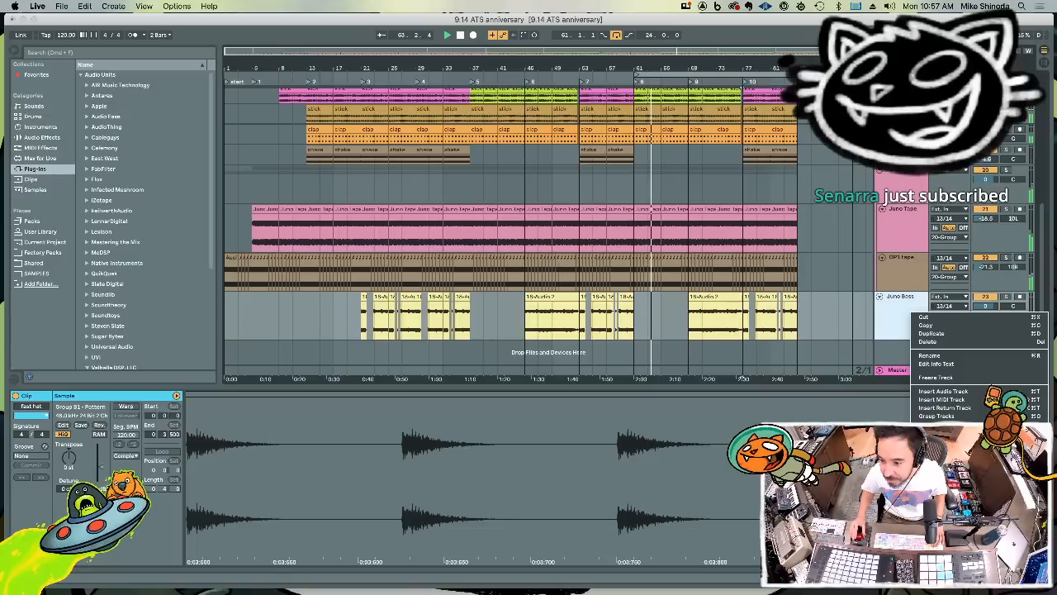
key("Escape")
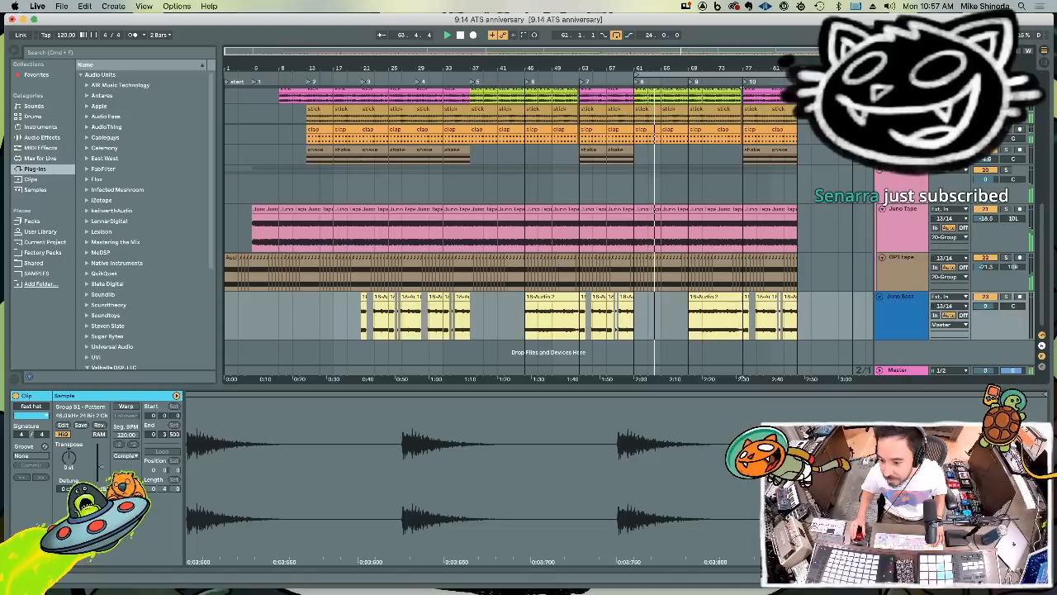
right_click(915, 329)
left_click(902, 312)
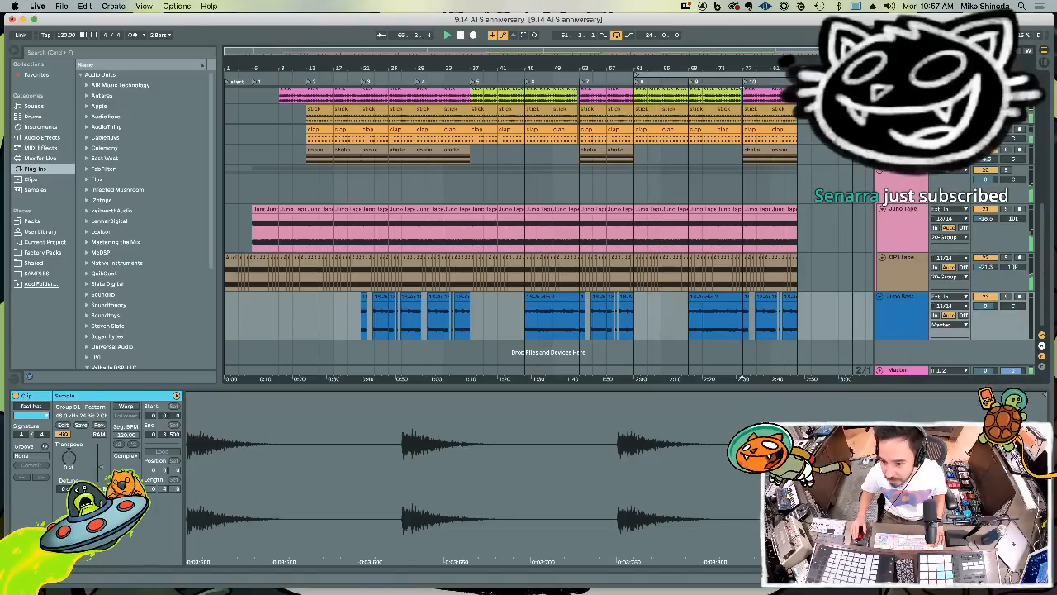
key("super+t")
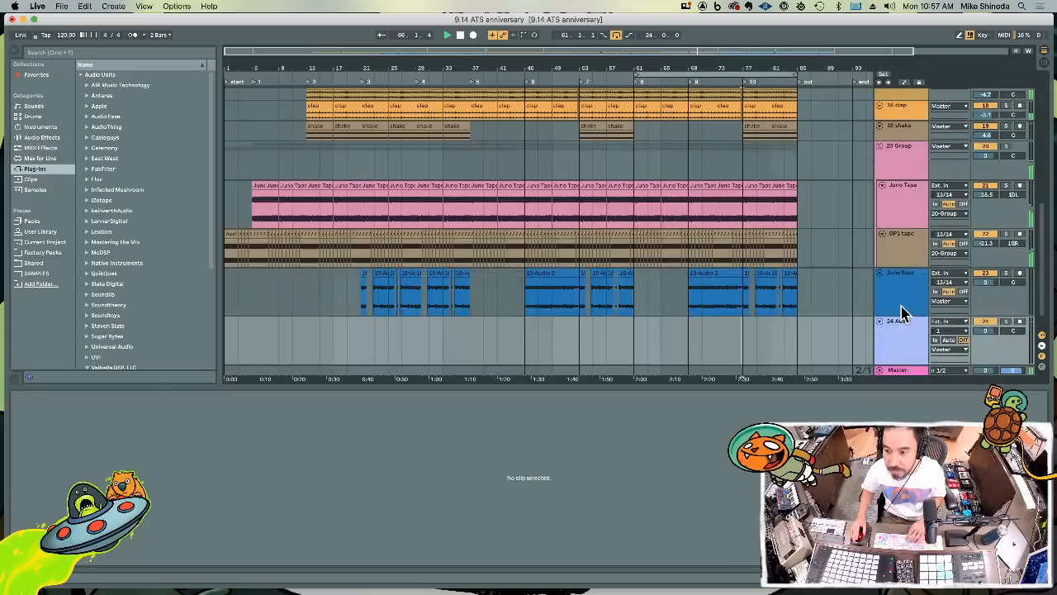
Set the new audio track's input to 13/14 with Auto monitoring, then arm the track and start recording into the arrangement
left_click(938, 330)
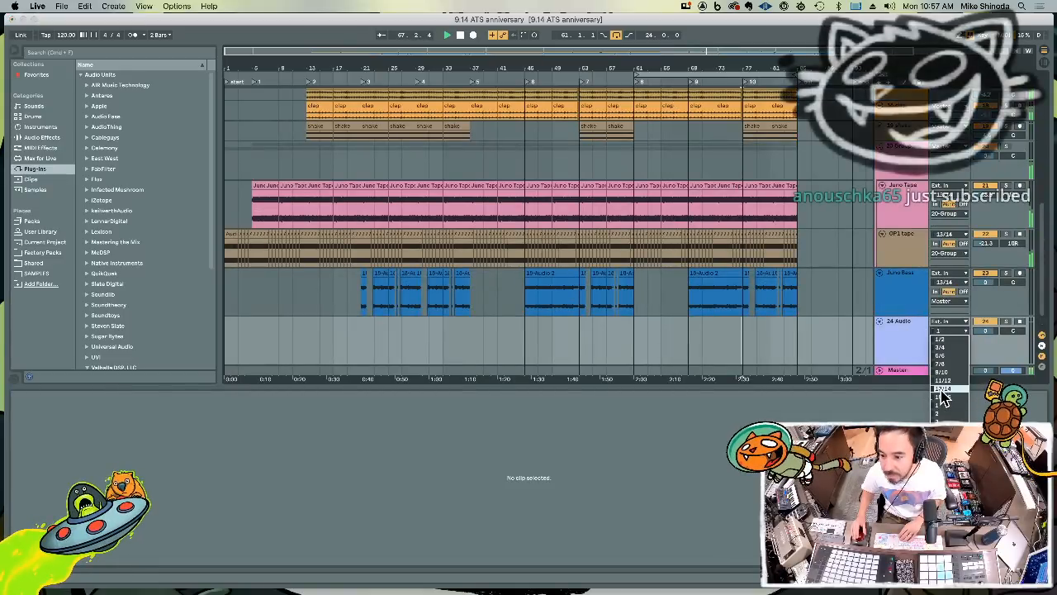
left_click(957, 367)
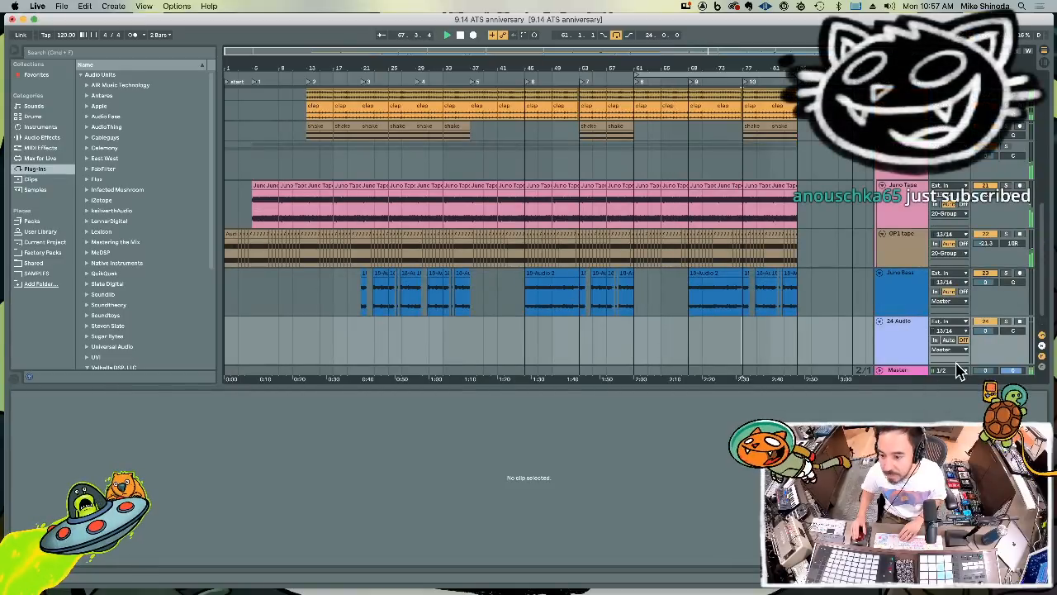
left_click(1019, 323)
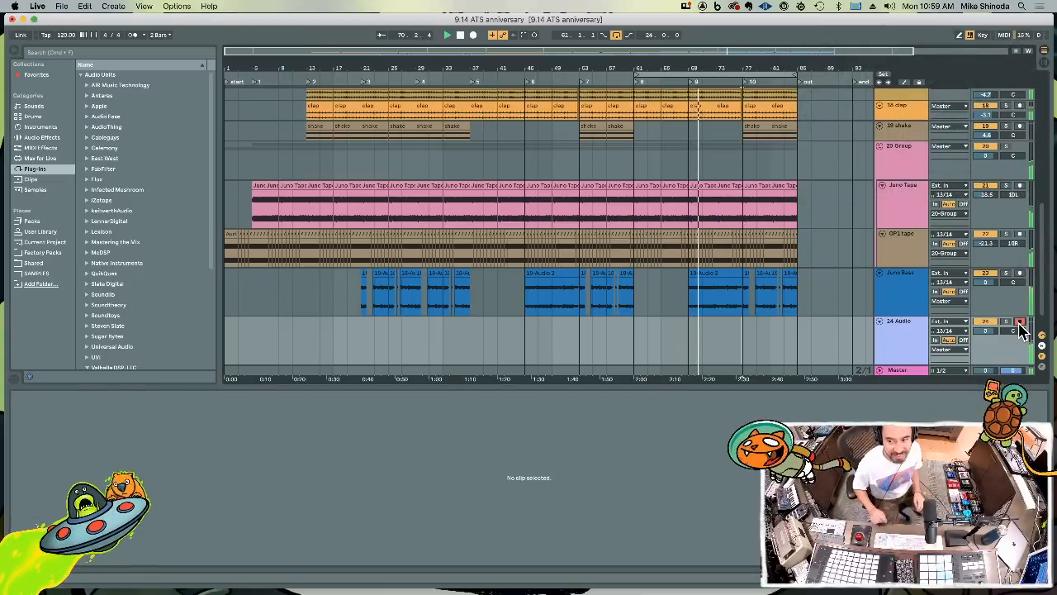
key("F9")
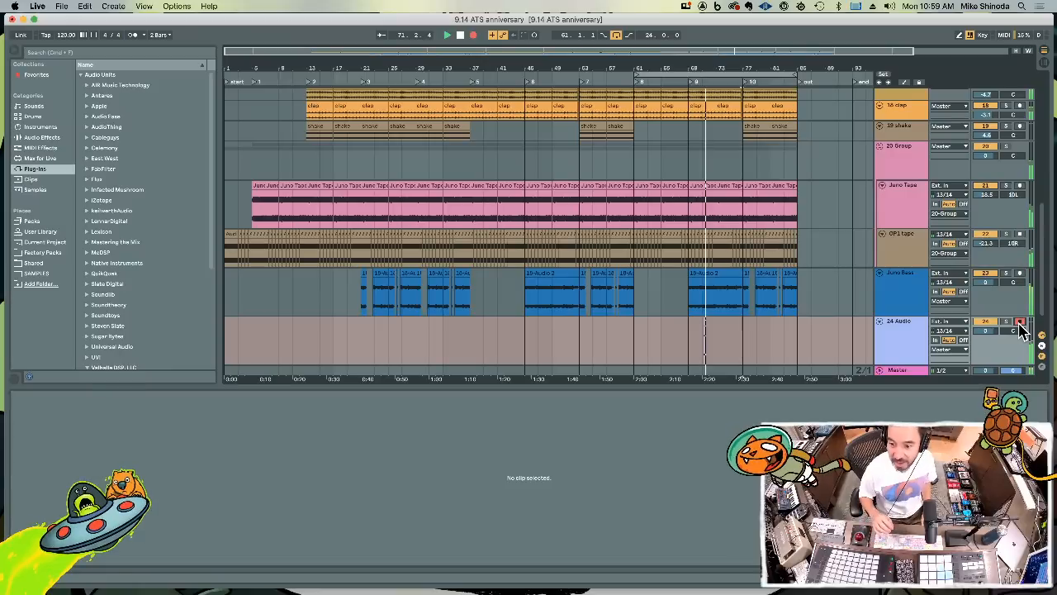
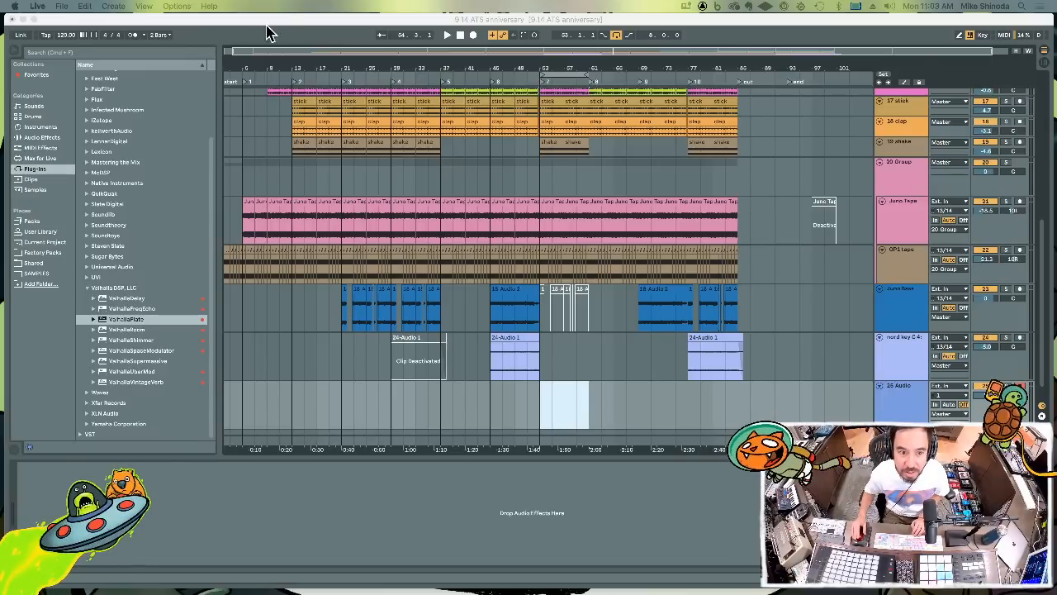
Collect all files and save the set, copying used media from every source into the project and deleting the temporary recording files
left_click(293, 33)
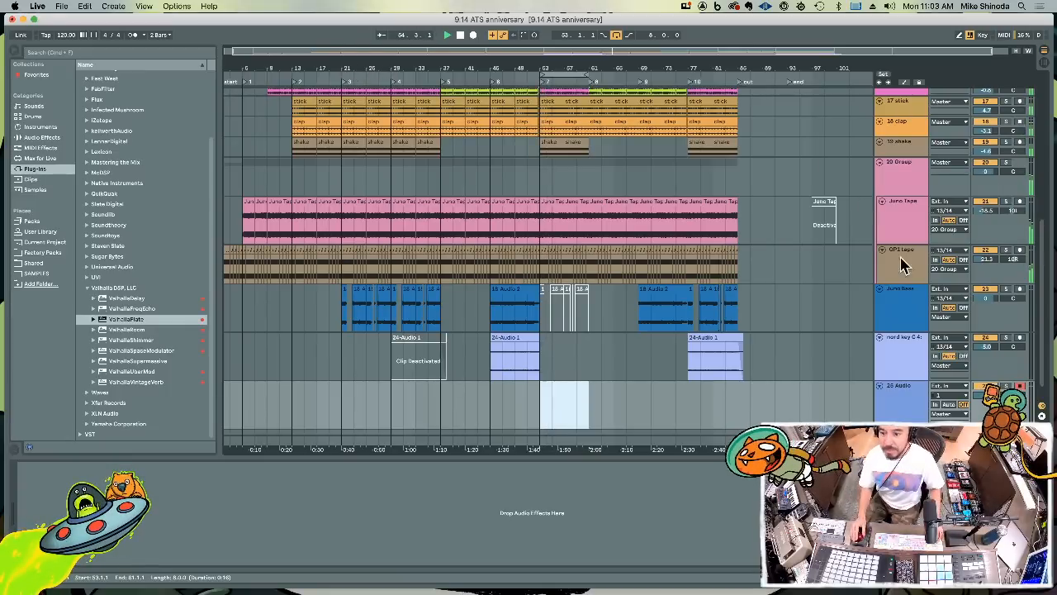
left_click(963, 405)
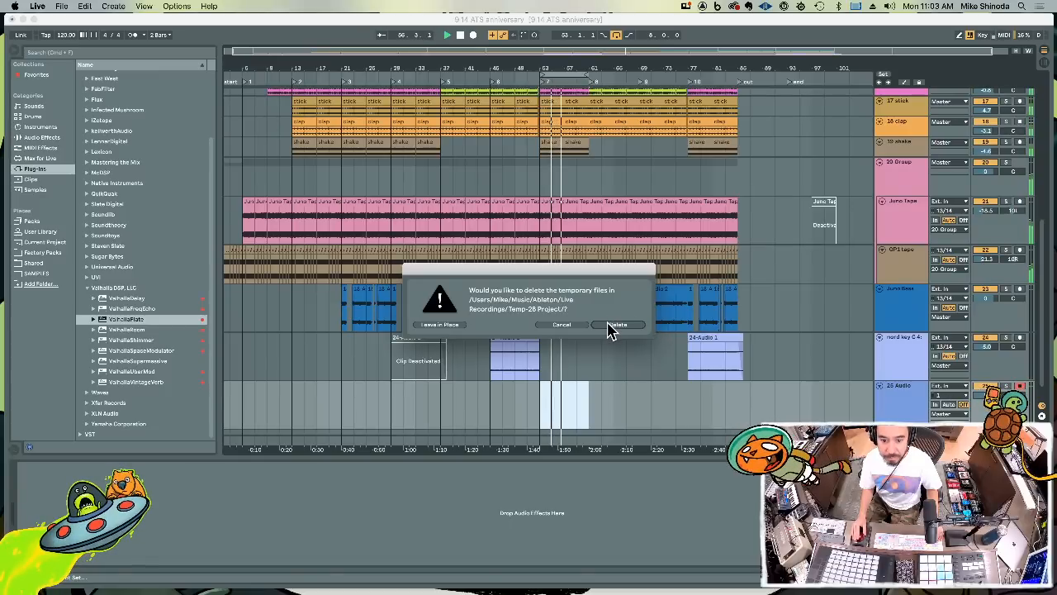
left_click(574, 324)
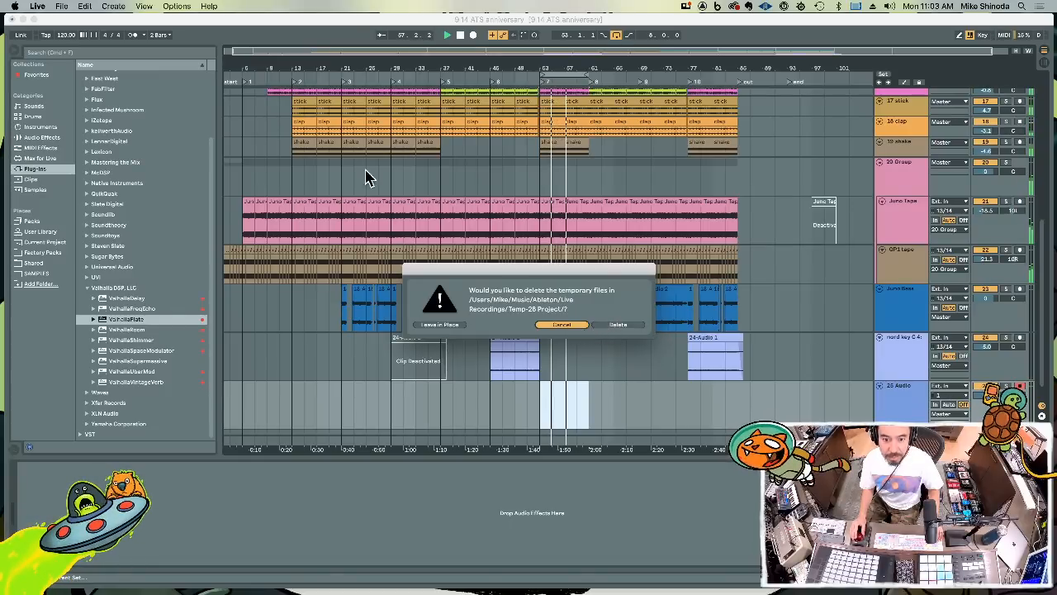
left_click(61, 6)
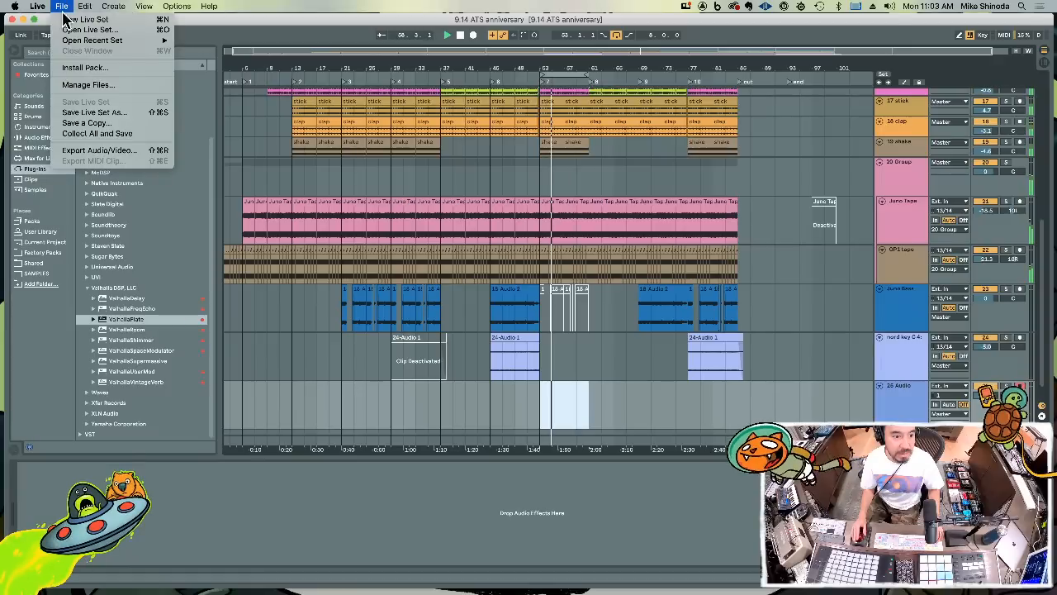
left_click(71, 136)
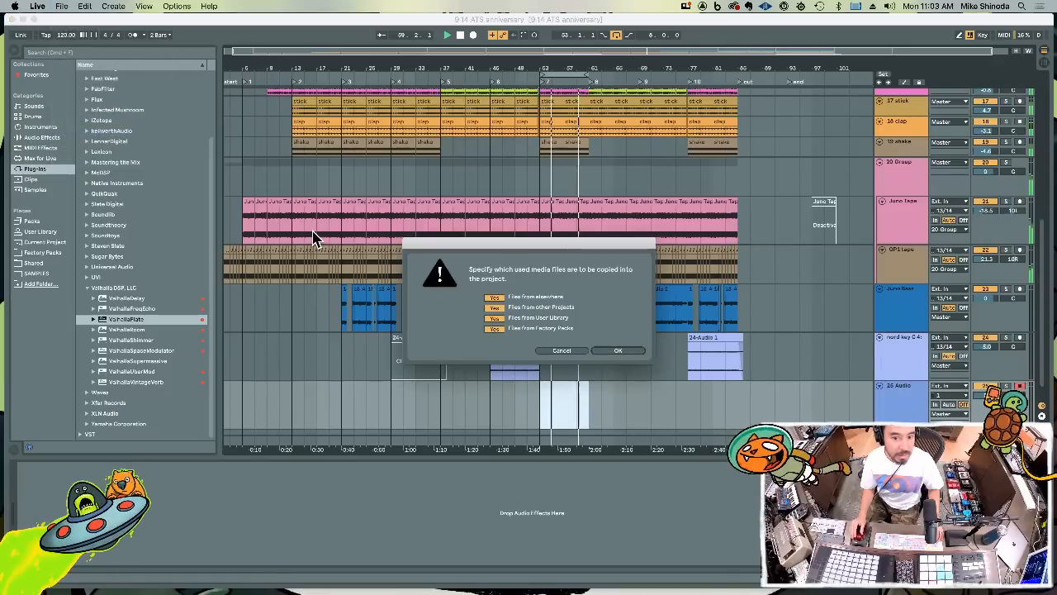
left_click(617, 353)
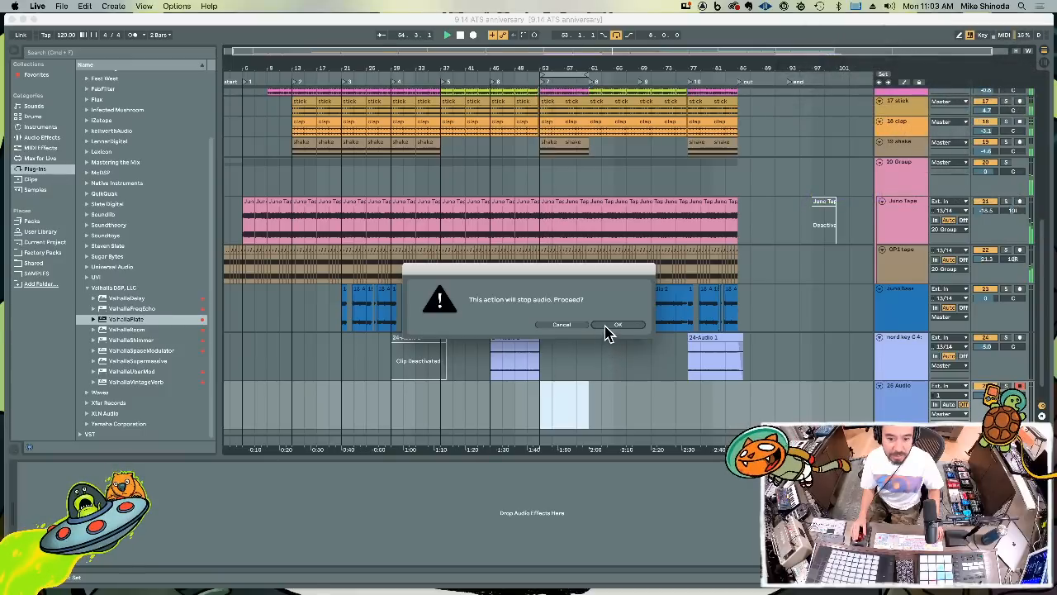
left_click(608, 326)
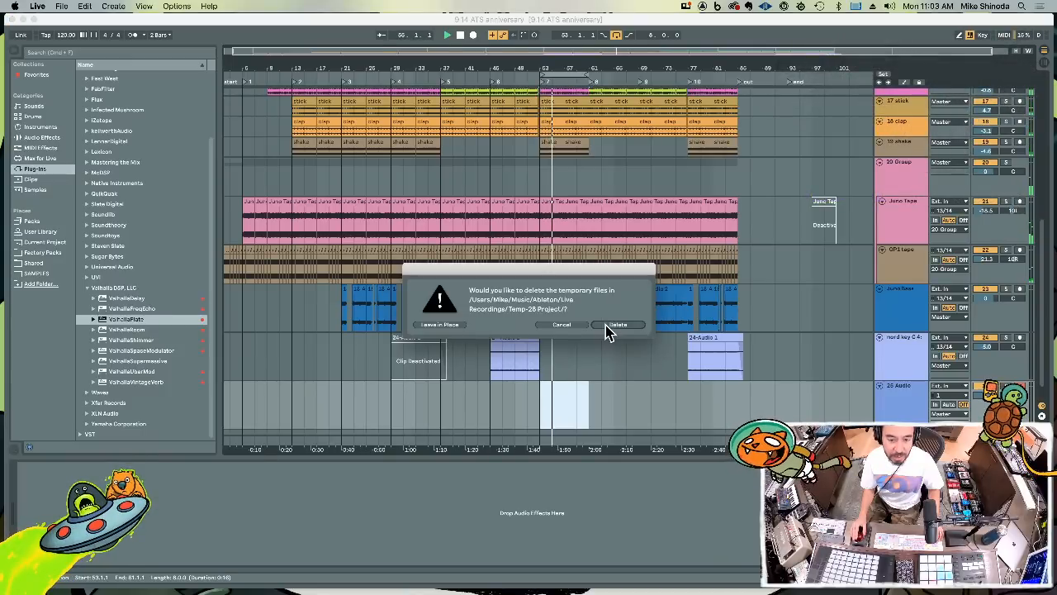
left_click(605, 327)
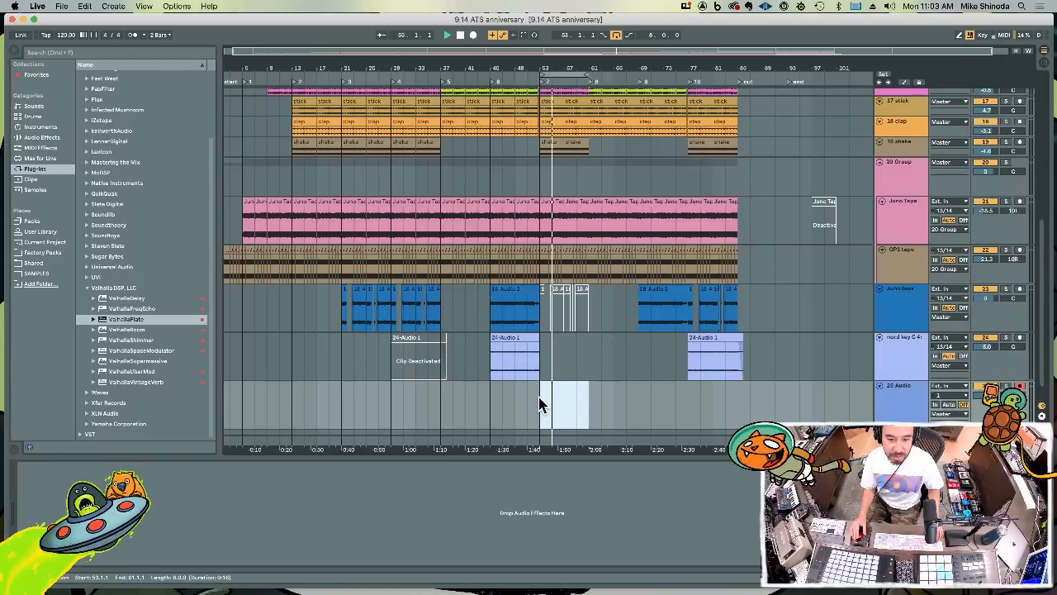
Resume playback, set the 25 Audio track's input to 13/14, and record a take in the looped section
key("space")
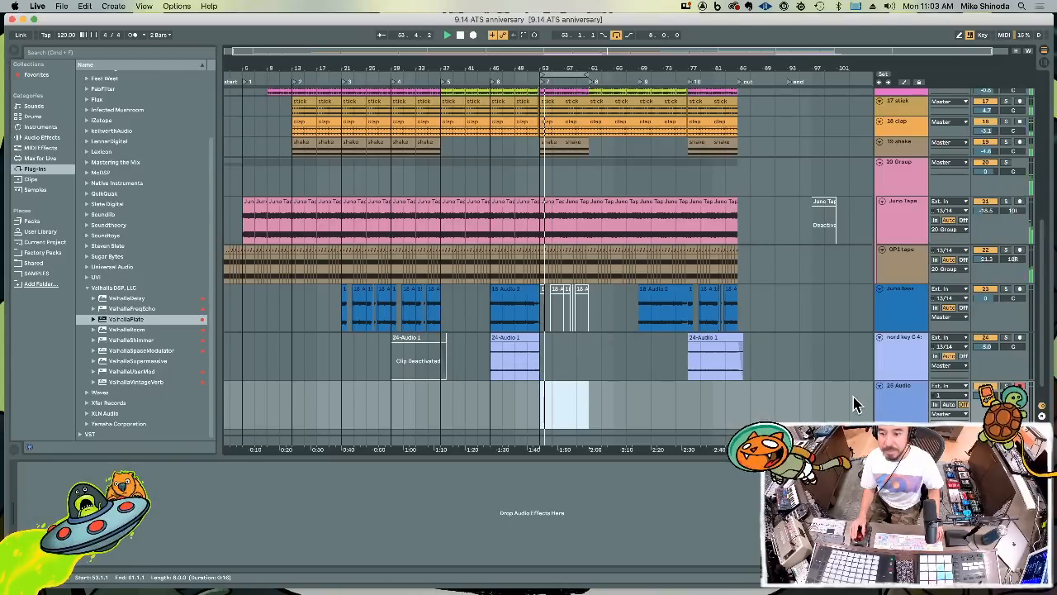
left_click(901, 402)
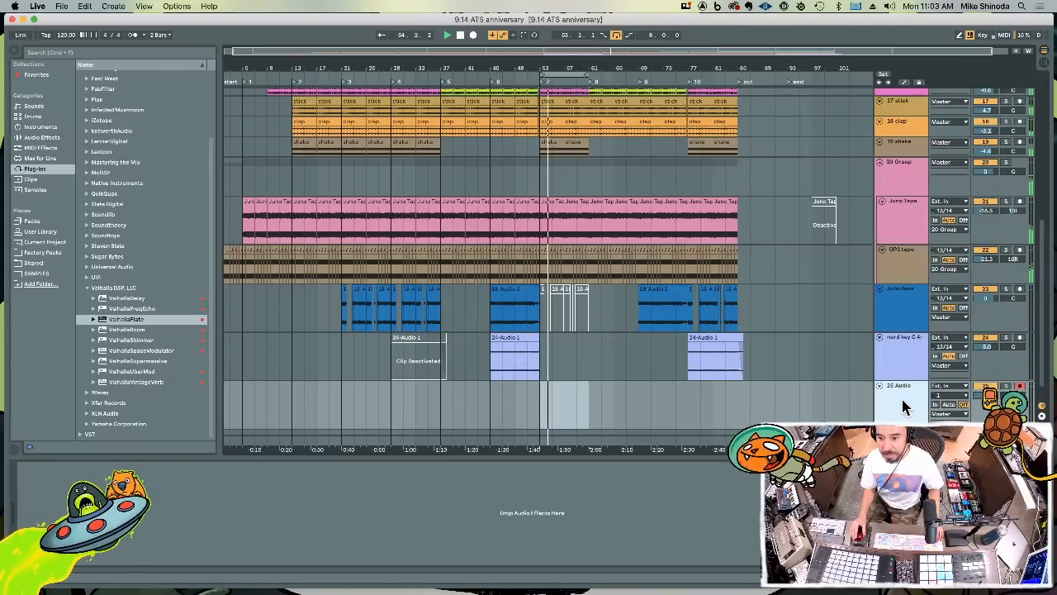
left_click(955, 397)
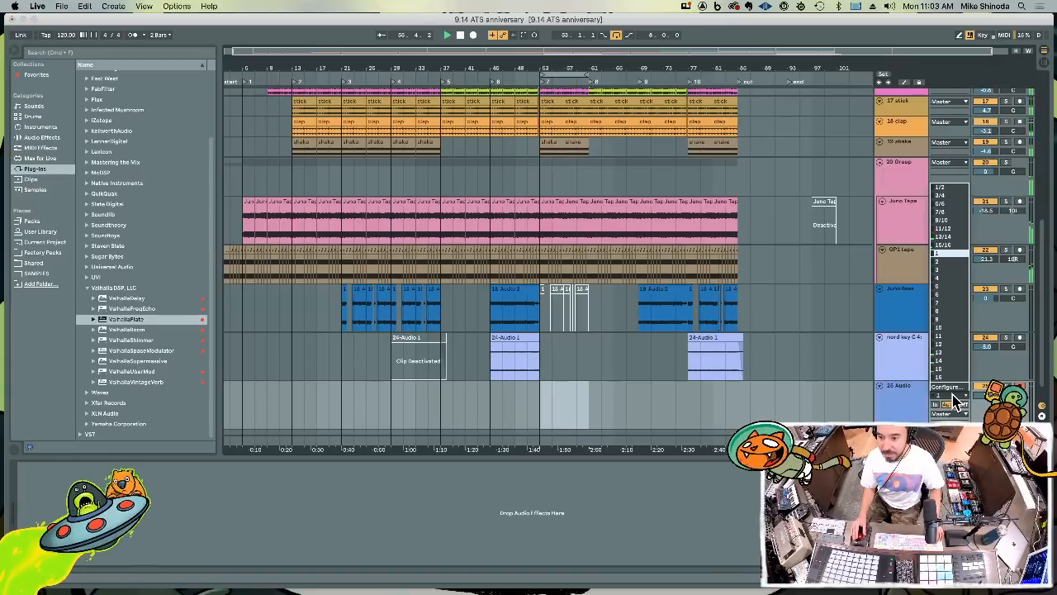
left_click(951, 236)
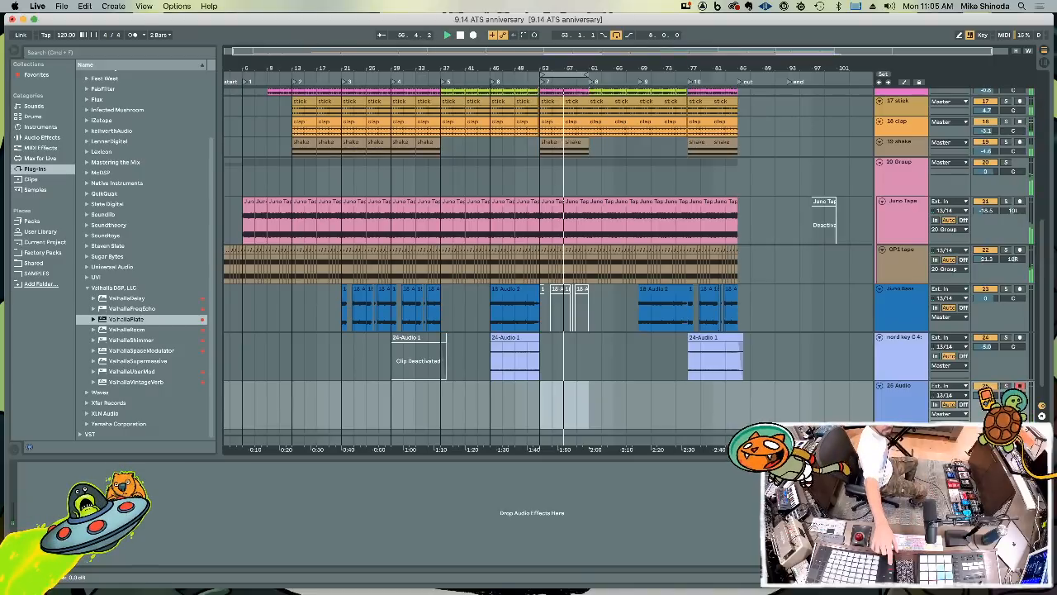
key("F9")
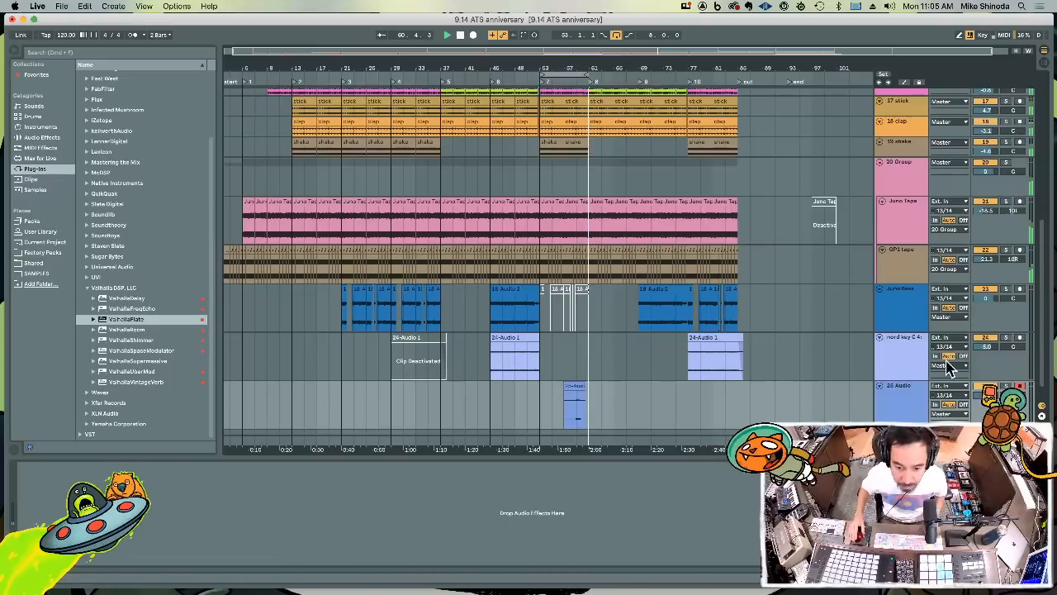
Reduce the new take on 25 Audio to a short hit at 53.1.1 and duplicate it to 57.1.1
left_click_drag(538, 423, 578, 417)
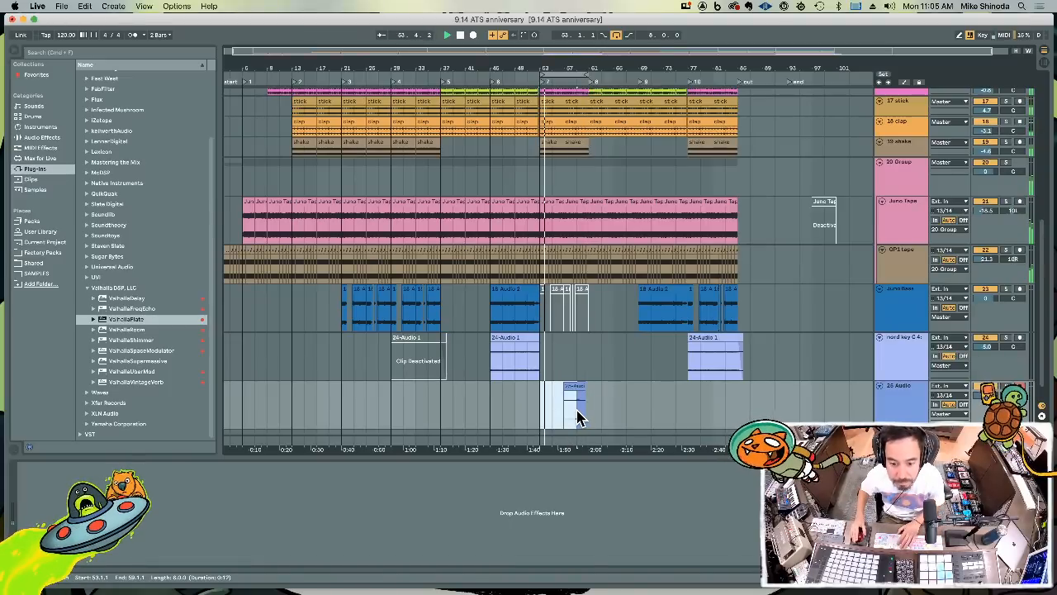
key("Delete")
left_click(581, 387)
key("Delete")
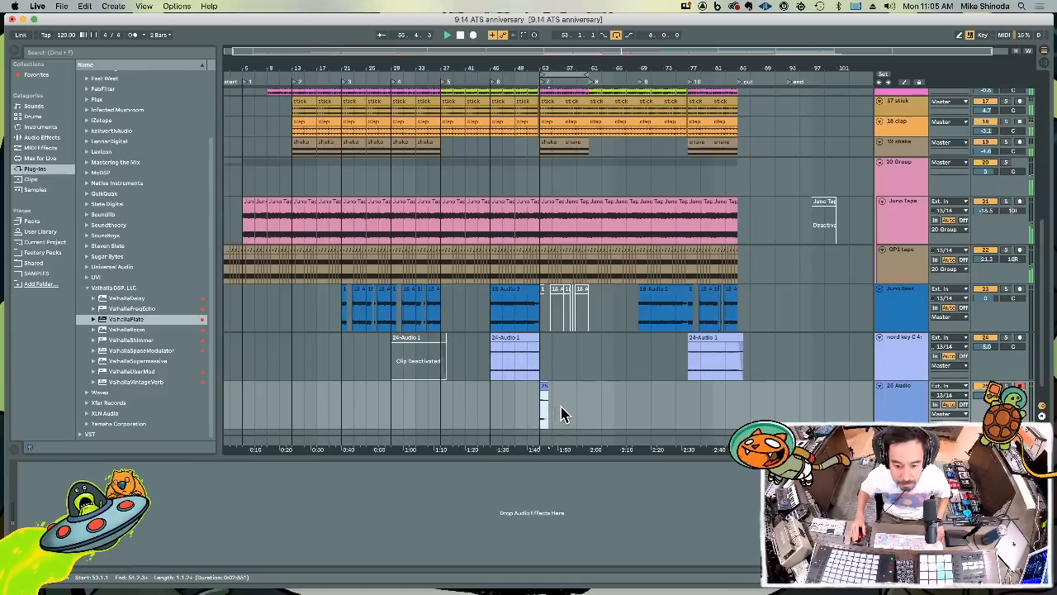
key("super+d")
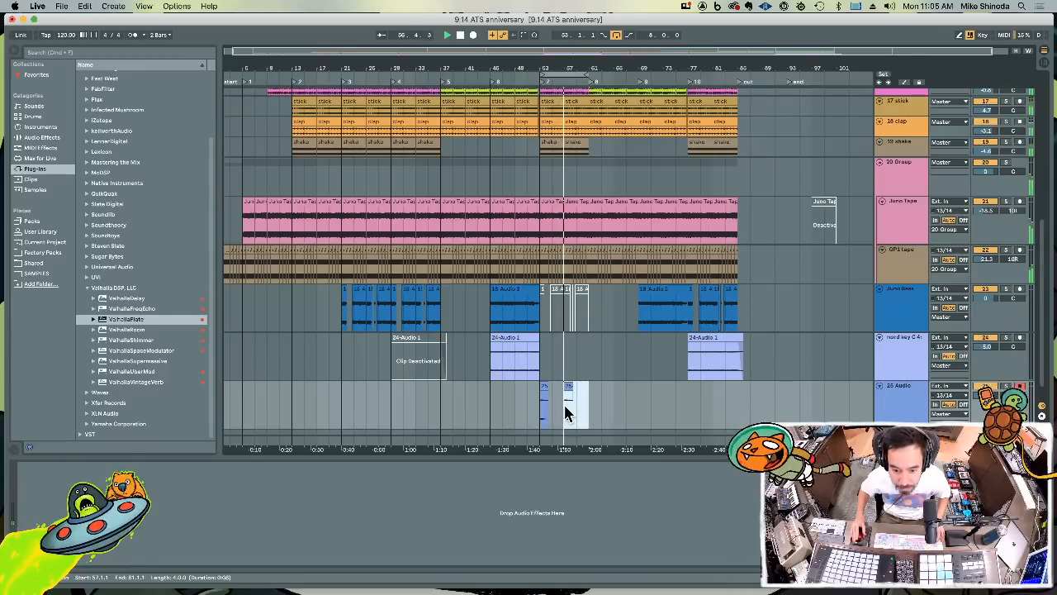
Rename the 25 Audio track as Stab
left_click(902, 398)
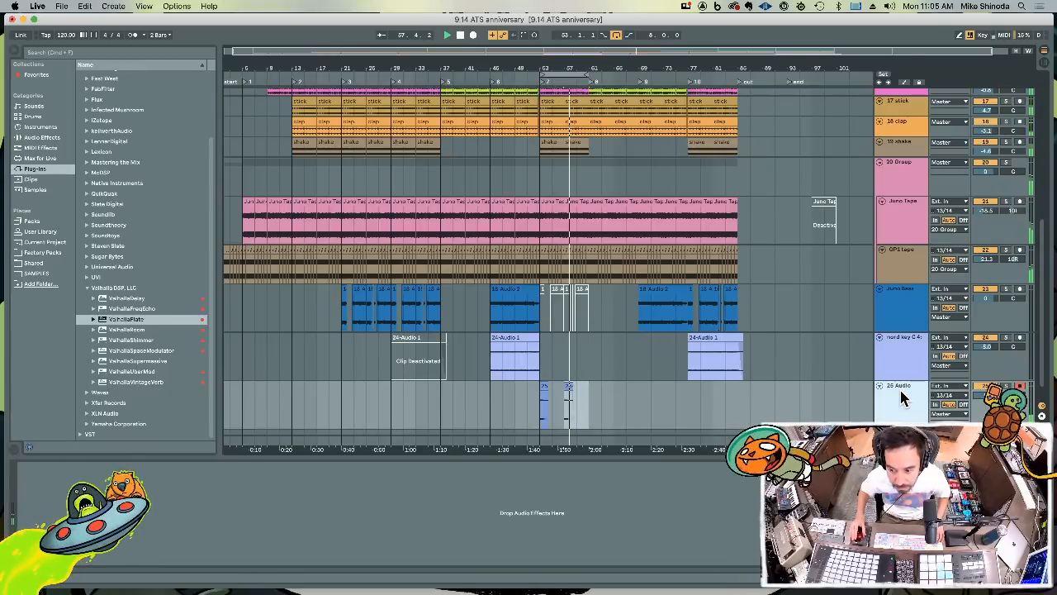
key("super+r")
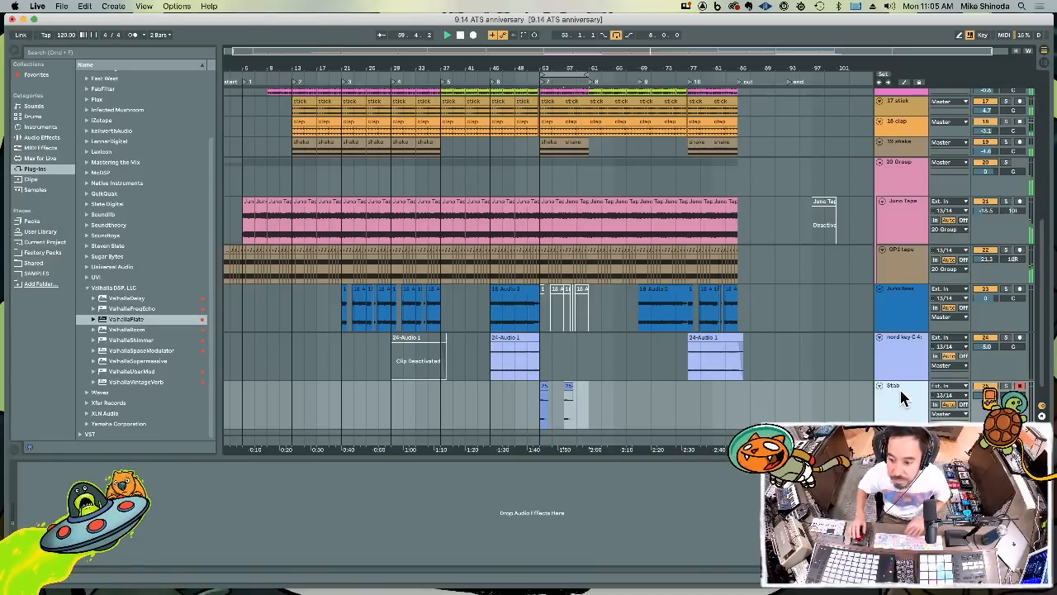
key("Return")
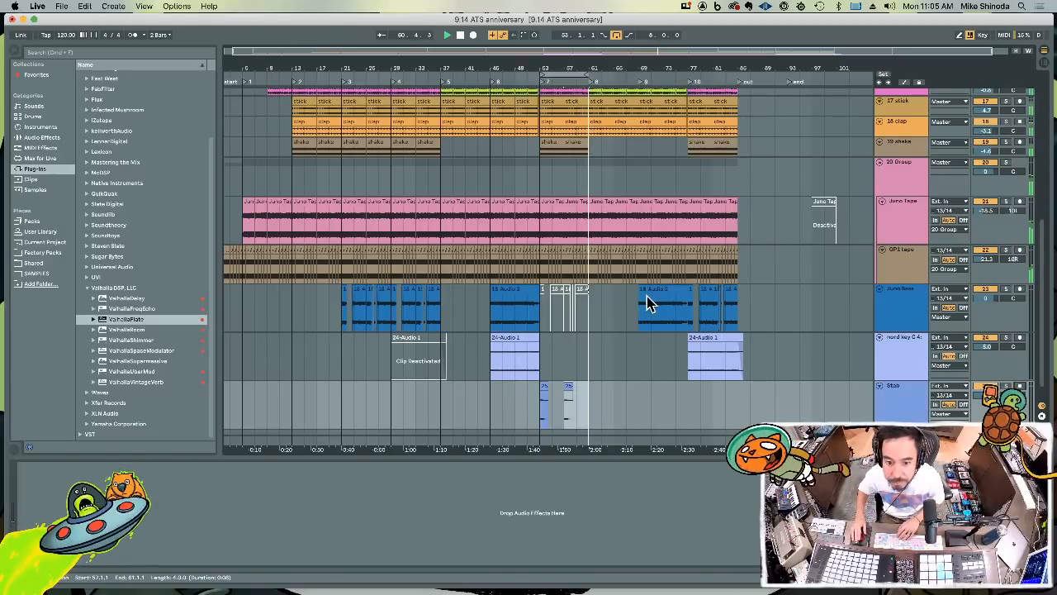
Add the ValhallaRoom reverb to the Stab track with its mix at 38.2 %, and close the plug-in window
scroll(646, 296, "up", 3)
scroll(646, 295, "down", 4)
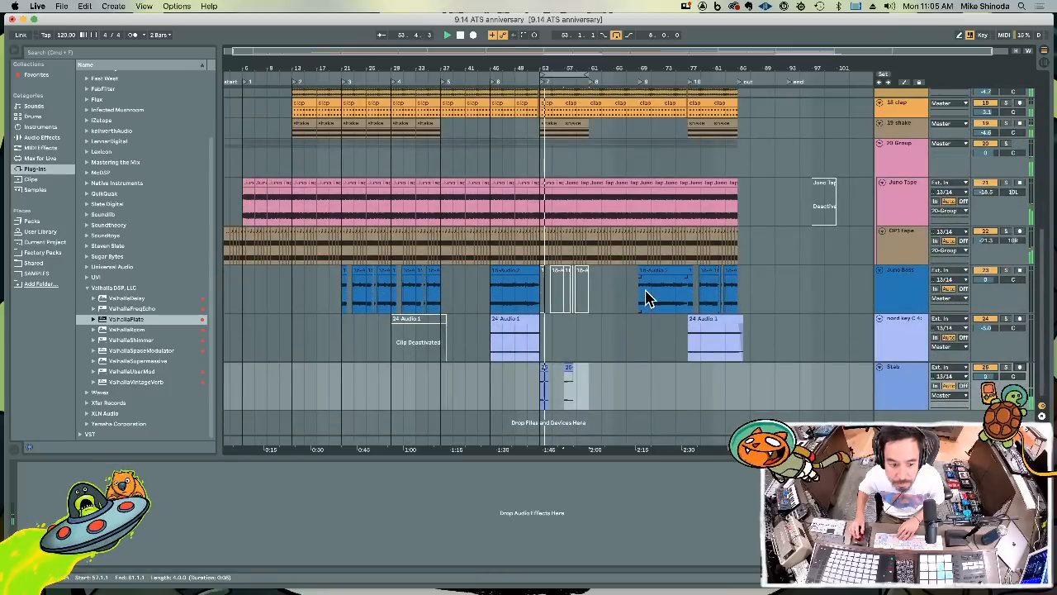
left_click_drag(105, 330, 811, 375)
left_click_drag(917, 384, 919, 387)
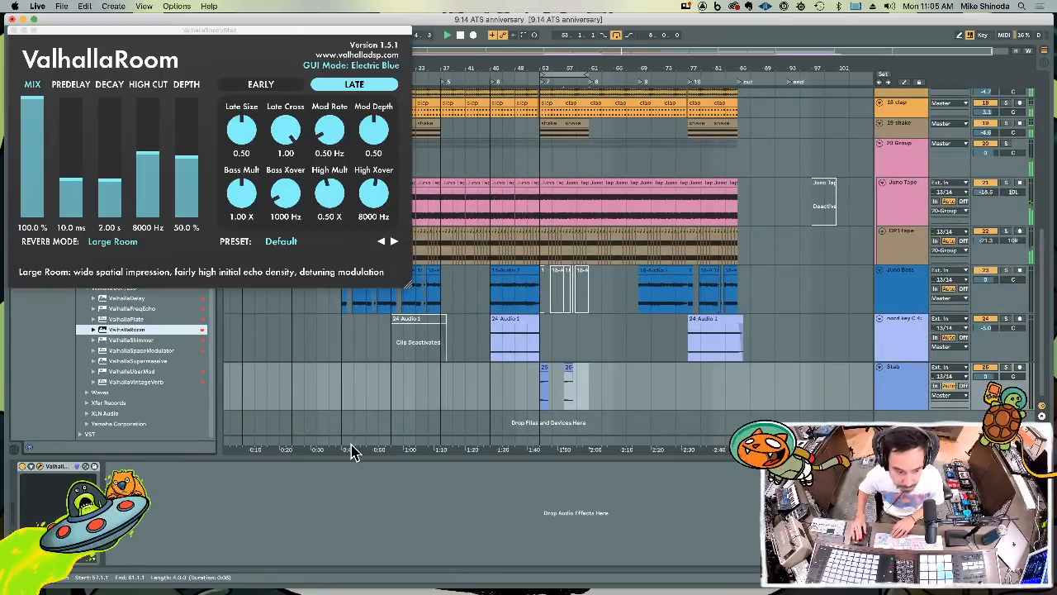
left_click(39, 168)
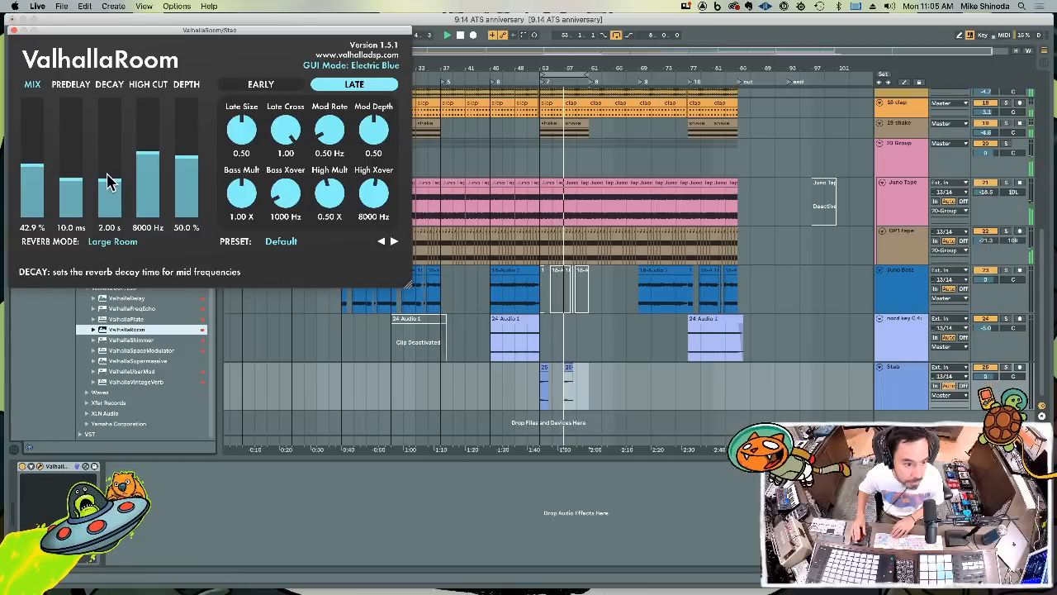
left_click(31, 177)
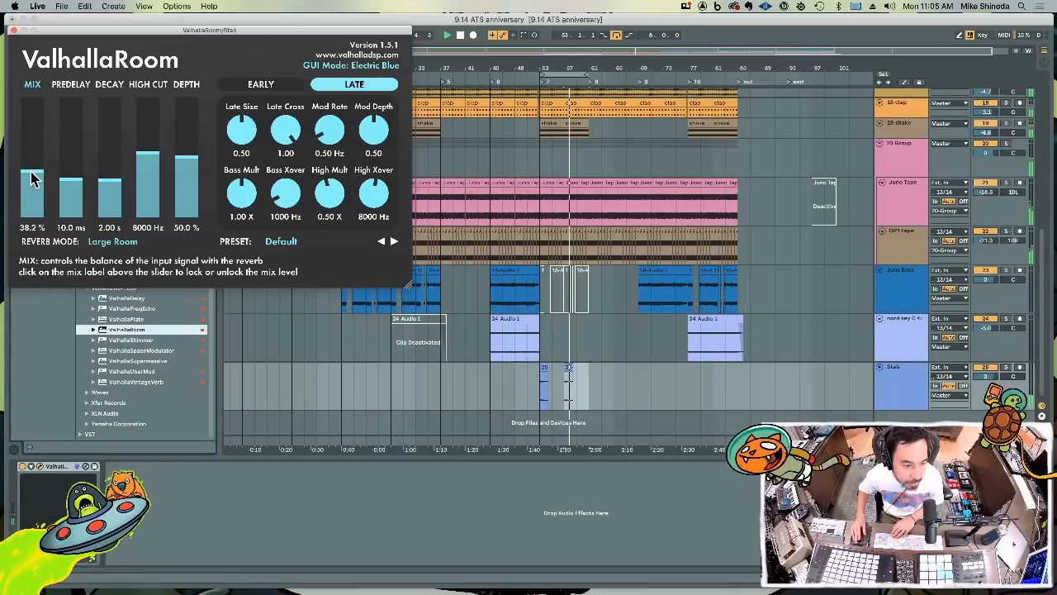
left_click(14, 32)
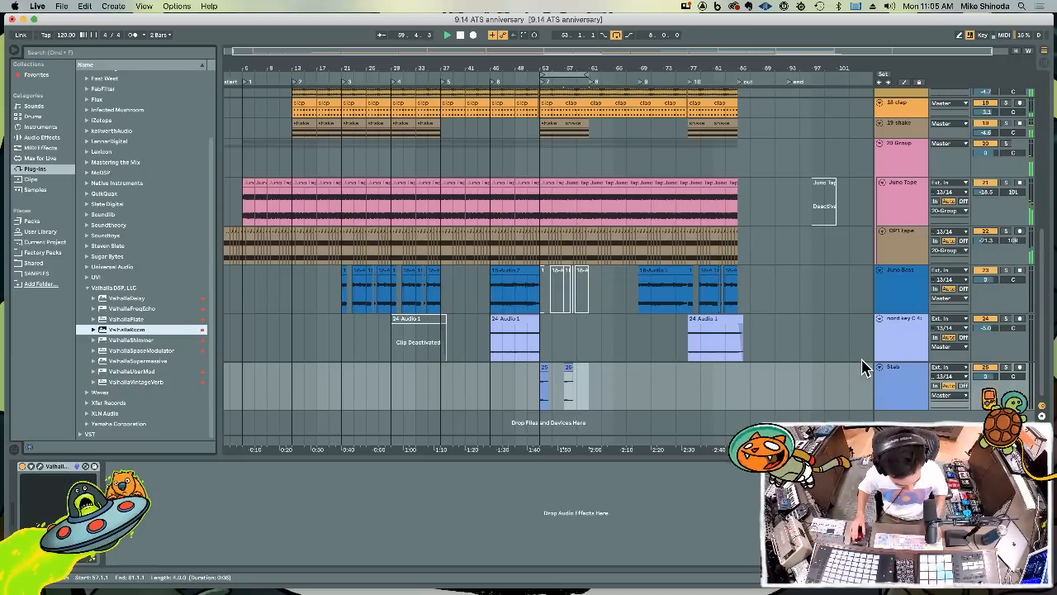
Insert a new audio track below Stab with its input set to 13/14, and record a part across bars 53 to 61
key("super+t")
scroll(847, 380, "down", 2)
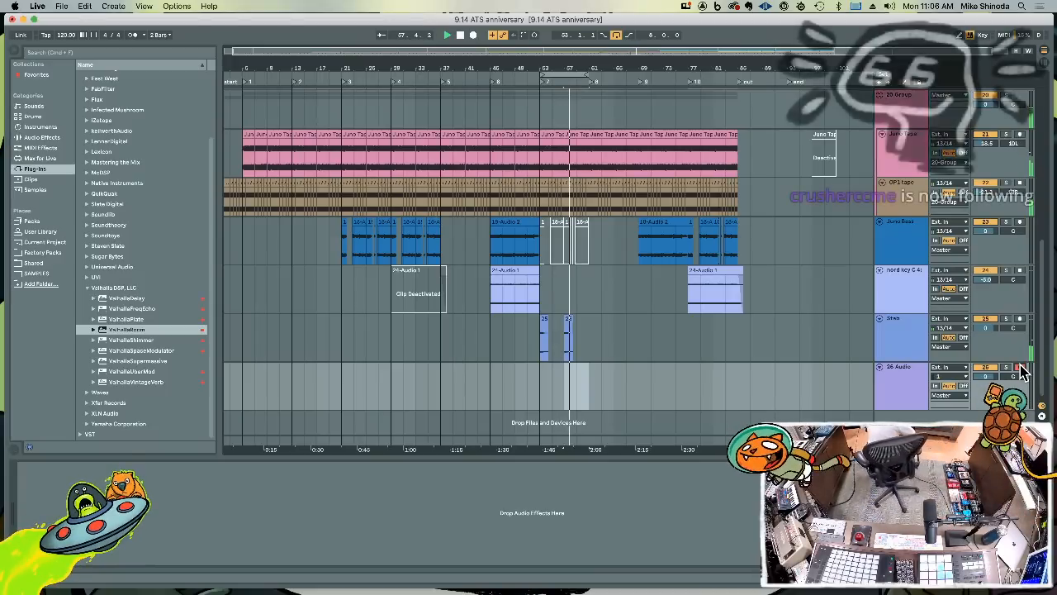
left_click(950, 377)
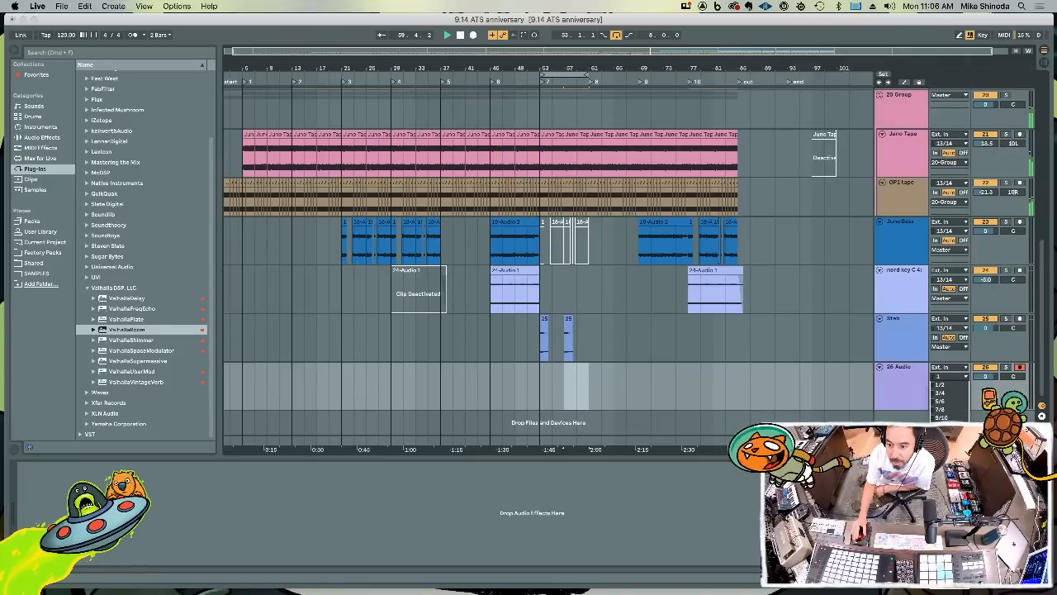
left_click(948, 434)
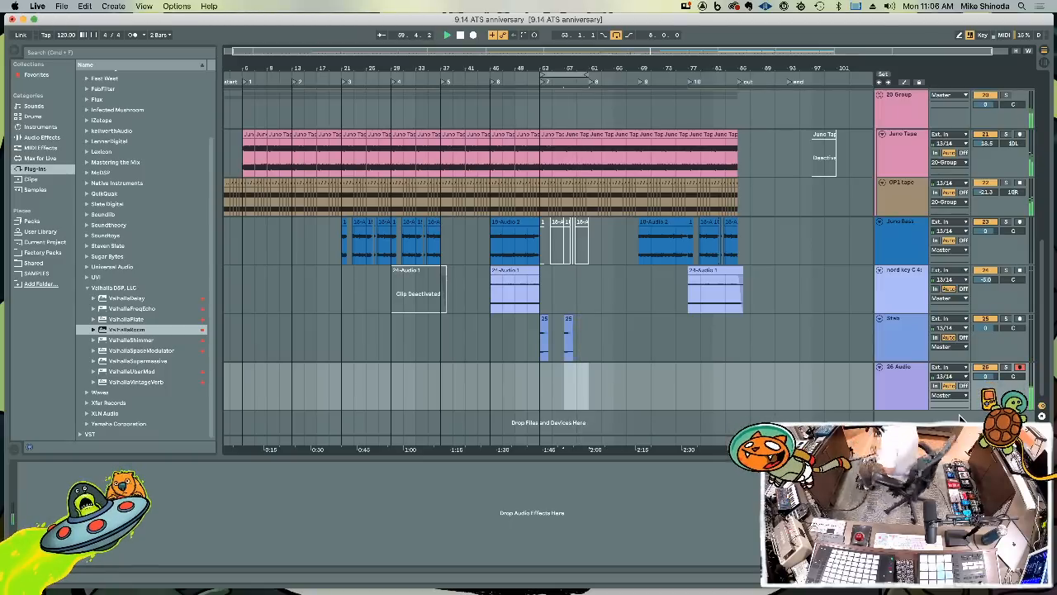
key("F9")
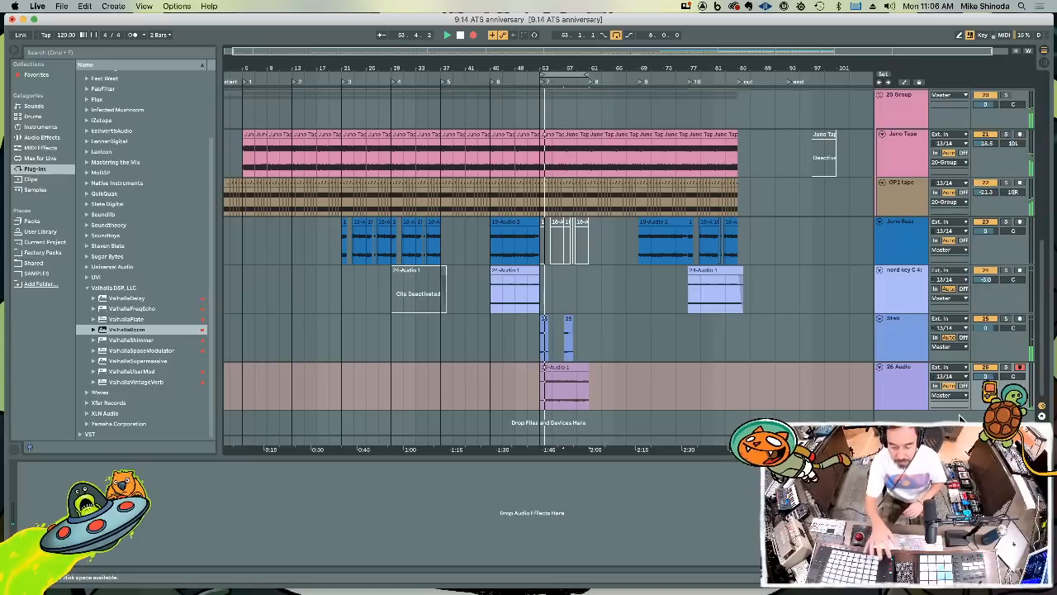
Copy the second half of the 26 Audio recording, bars 57 to 61, and paste it at 53.1.1
left_click_drag(566, 391, 586, 392)
key("super+c")
left_click(541, 388)
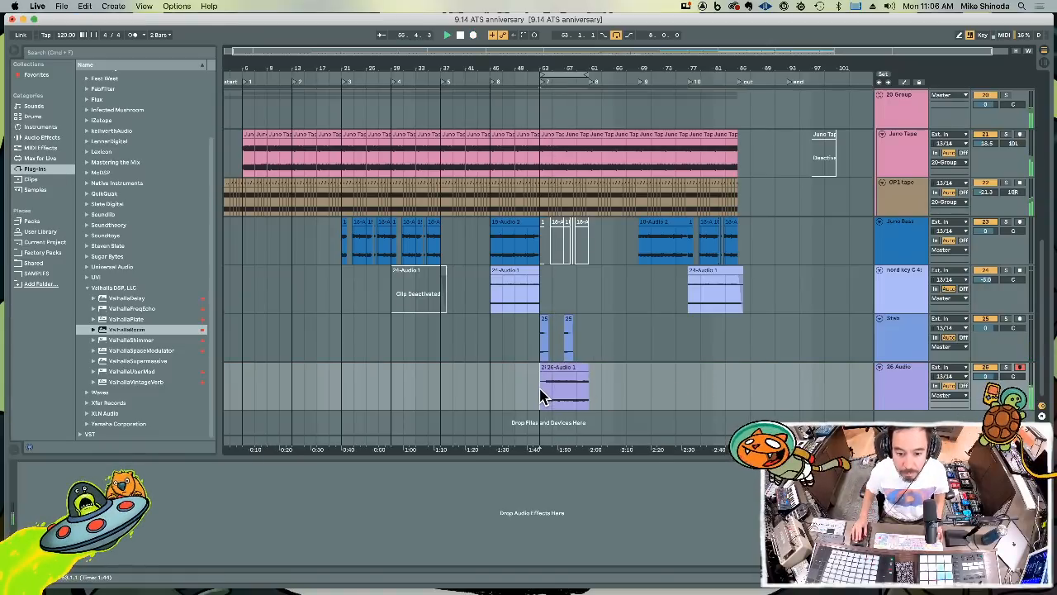
key("super+v")
Rename the 26 Audio track as nord C6.4 fre
left_click(916, 389)
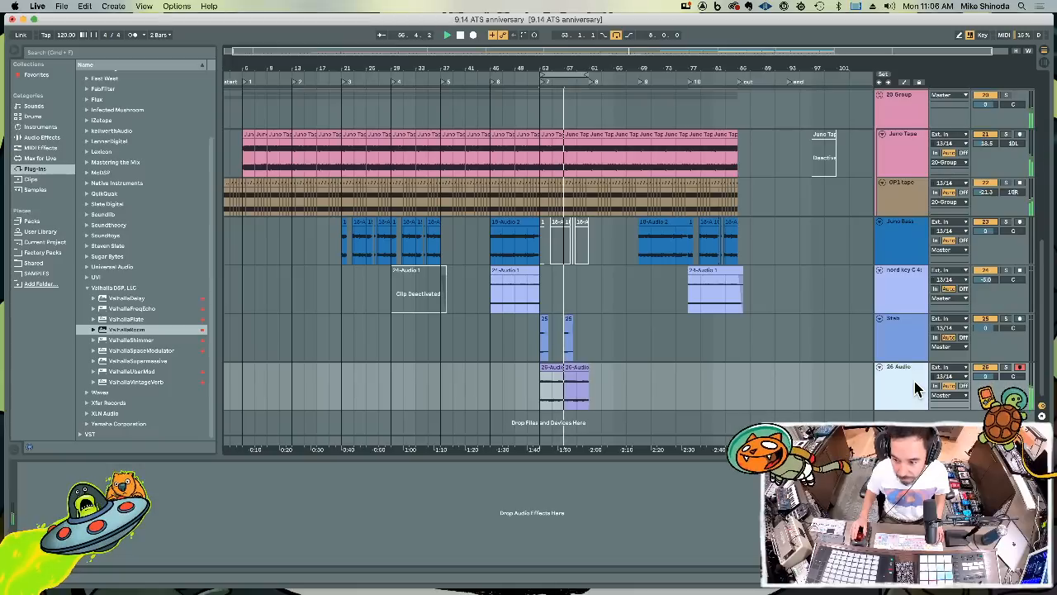
key("super+r")
type("nord")
key("Return")
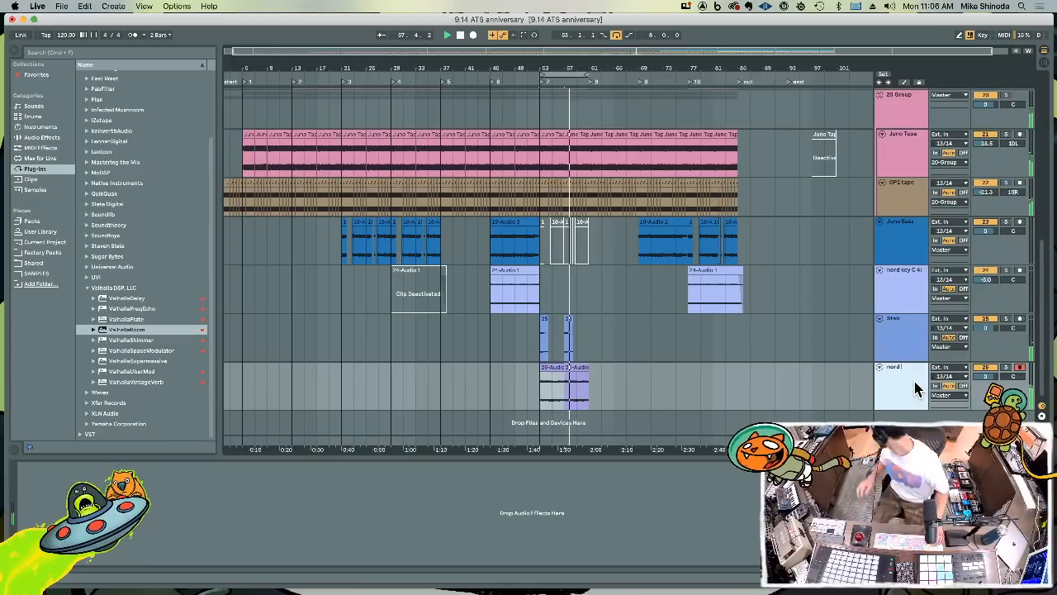
type("C")
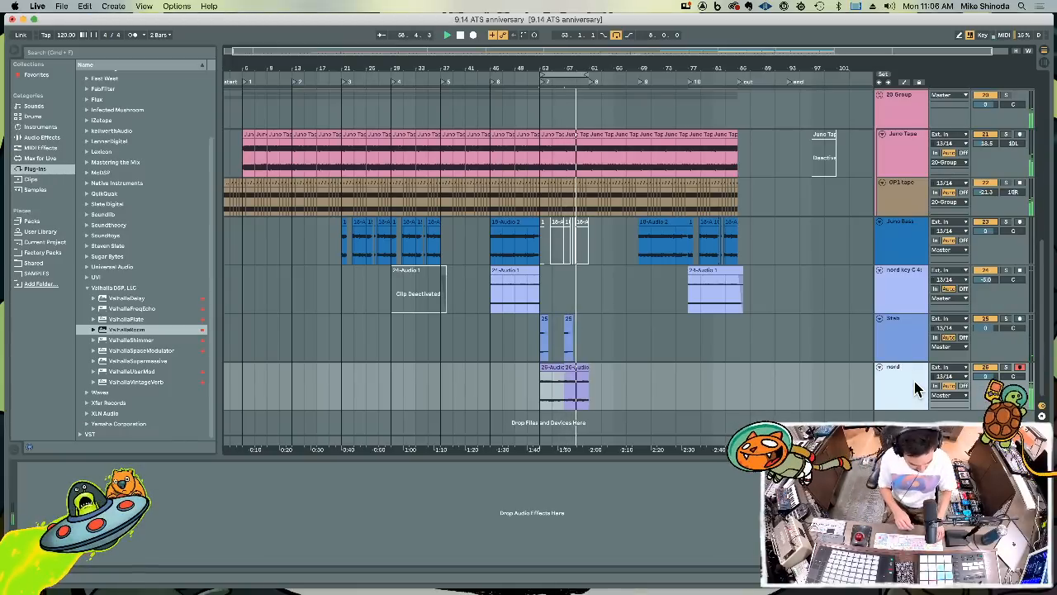
type("6.4 Fre")
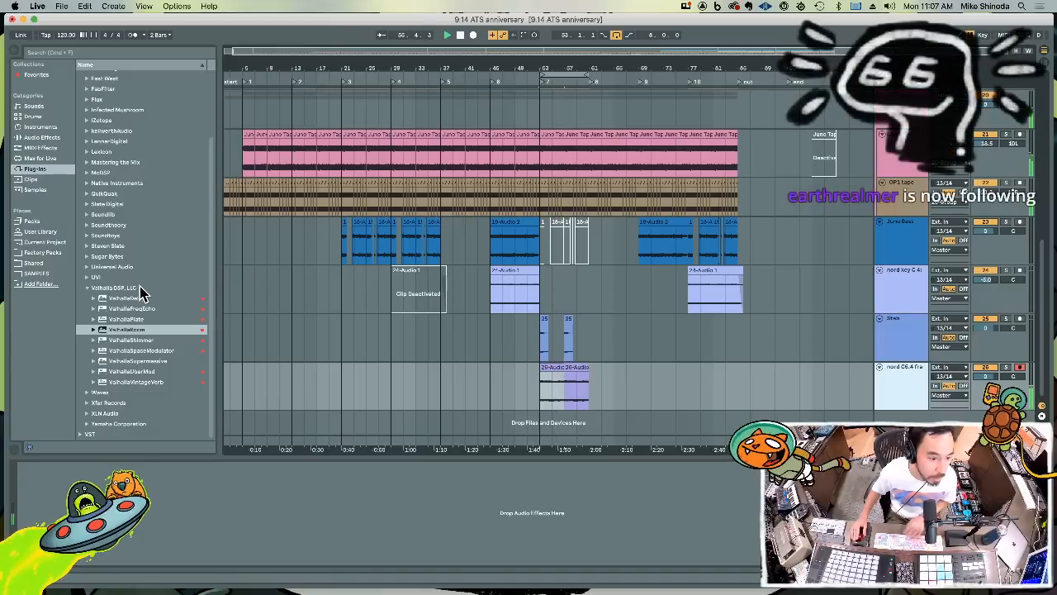
Add the Soundtoys Little MicroShift plug-in to the nord C6.4 fre track
left_click(125, 228)
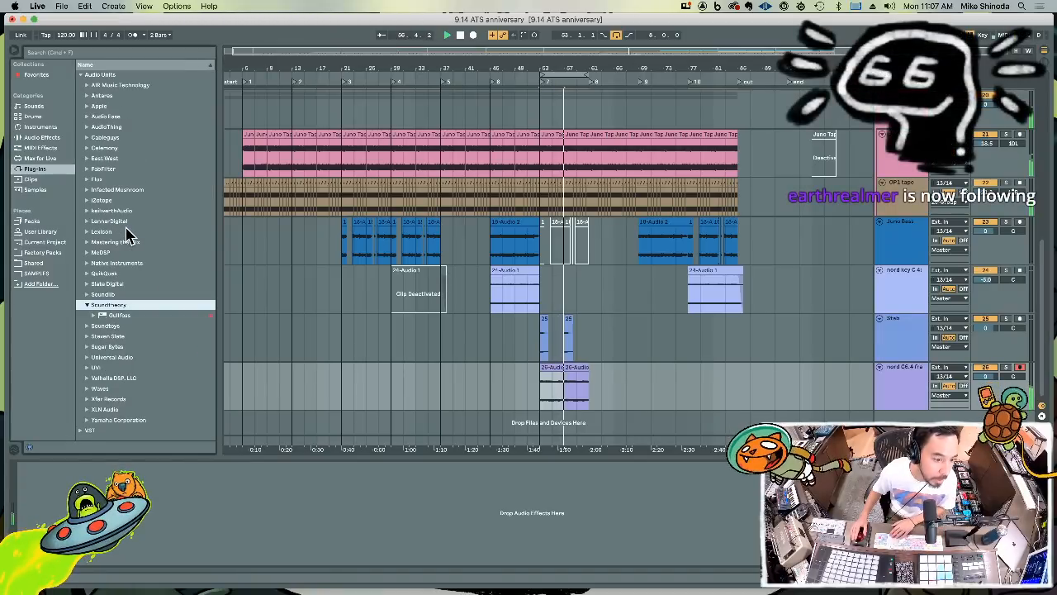
left_click(128, 325)
key("Down")
key("Down")
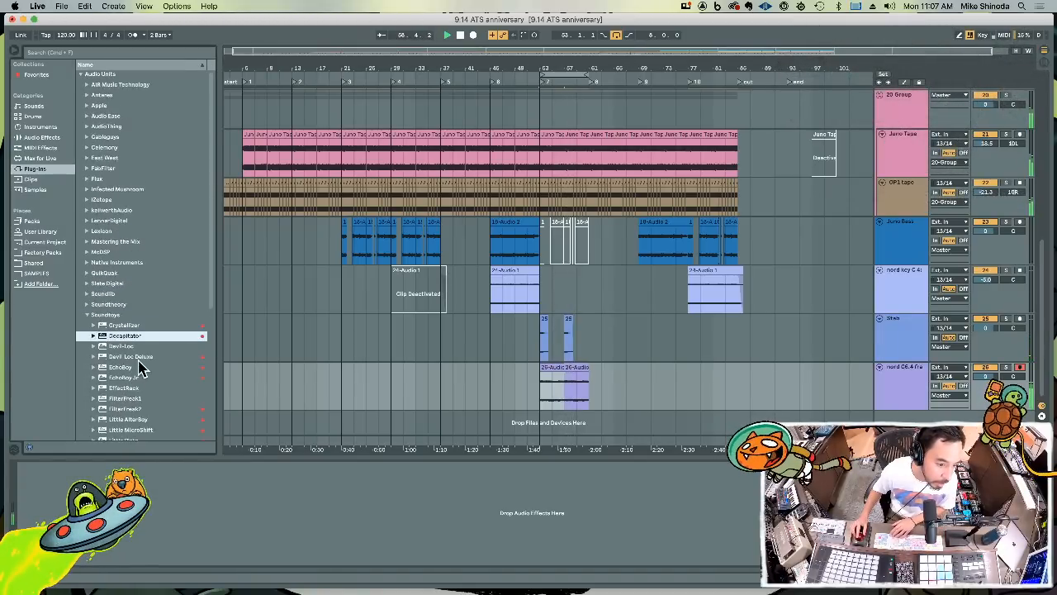
scroll(139, 361, "down", 5)
left_click_drag(115, 263, 906, 390)
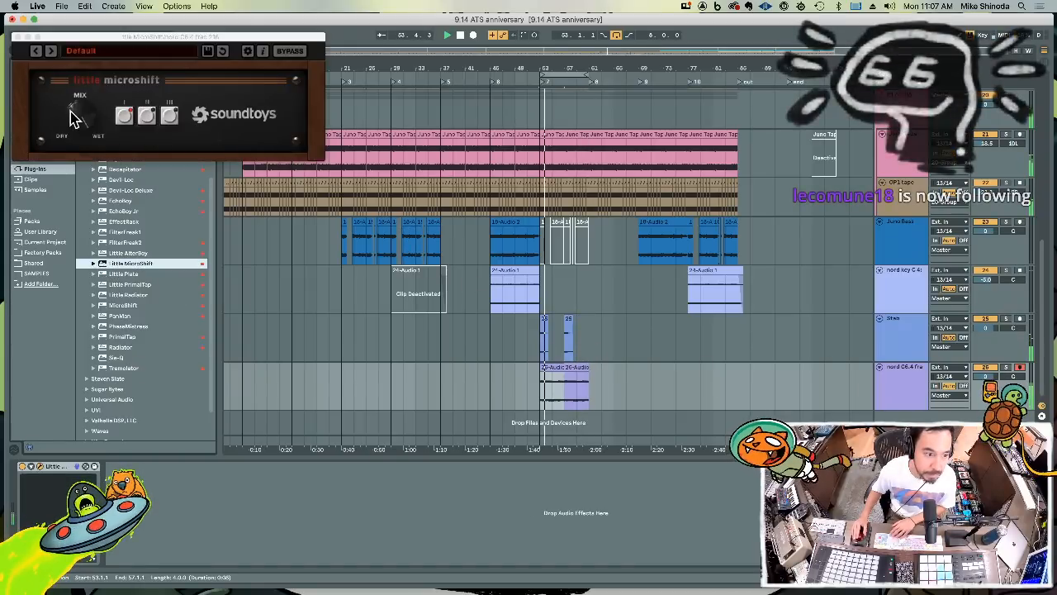
Lower Little MicroShift's mix toward dry, close its window, and set the nord C6.4 fre track's volume to -4.5 dB
left_click_drag(74, 140, 73, 158)
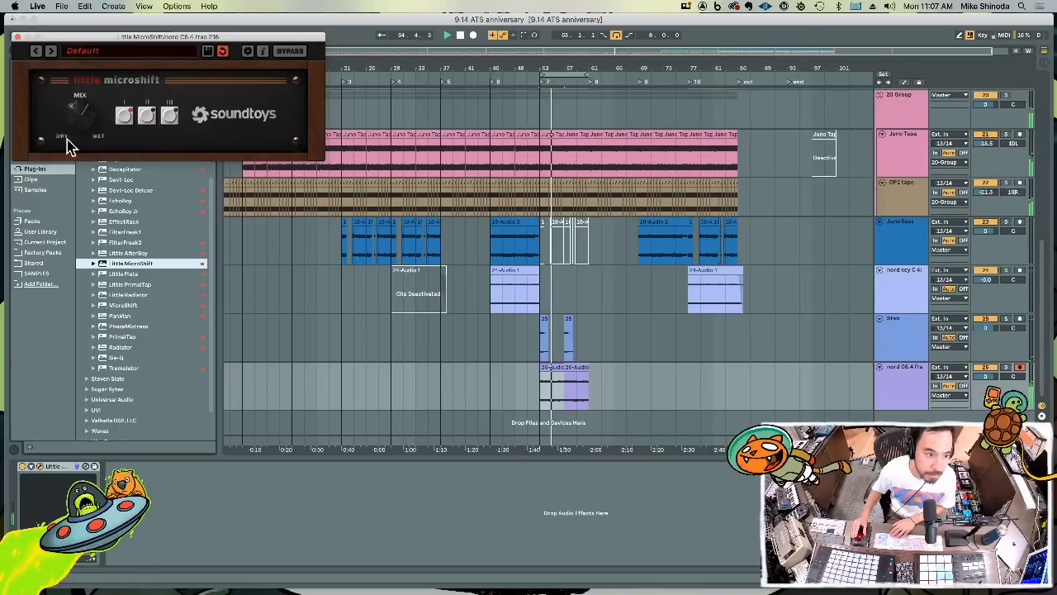
left_click(17, 37)
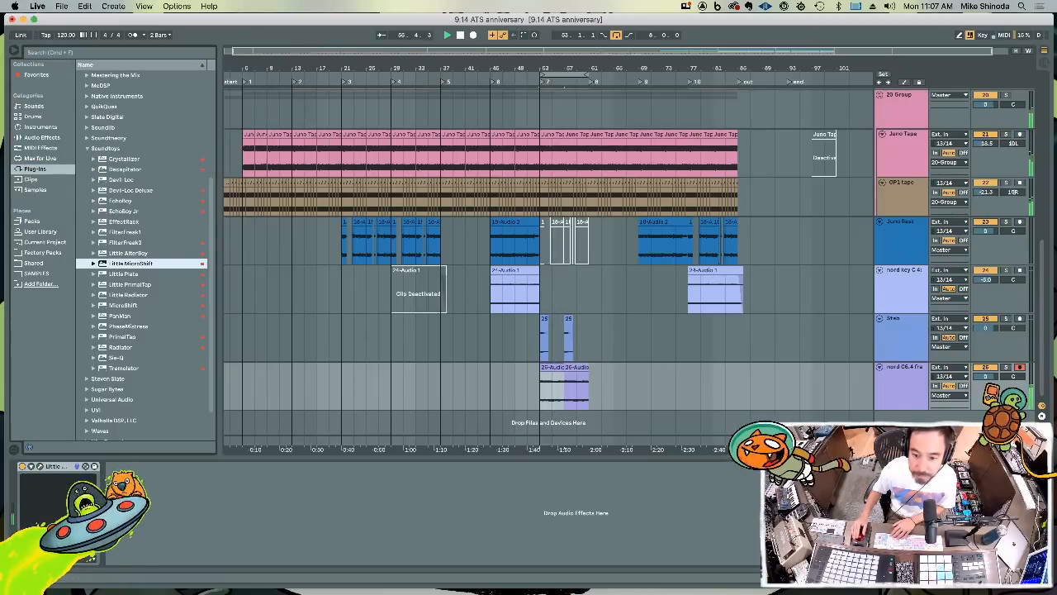
left_click_drag(980, 378, 980, 386)
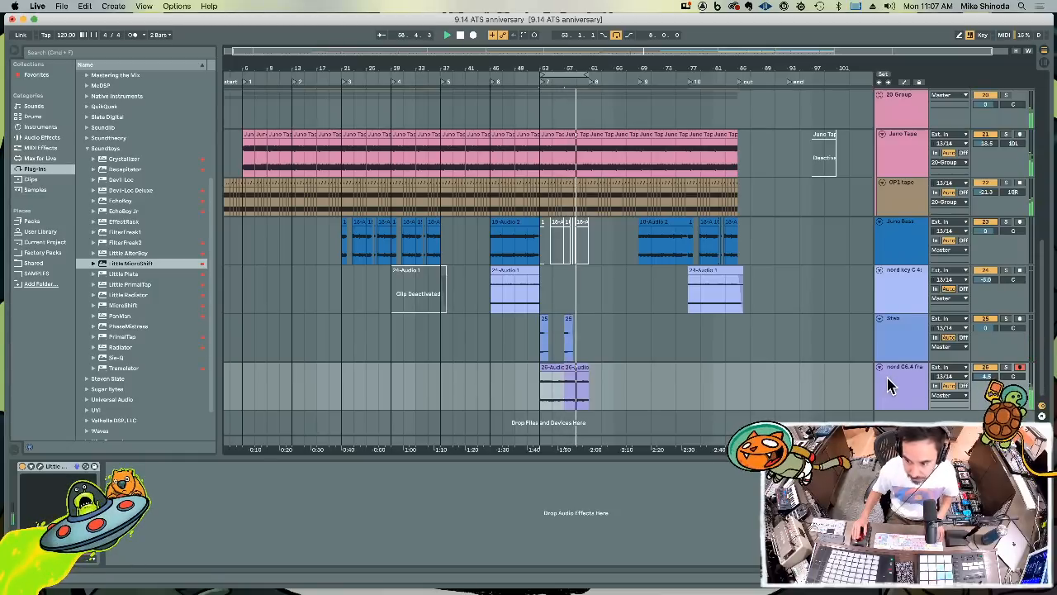
Insert a new audio track below nord C6.4 fre with input 13/14, and leave only the new track armed for recording
left_click(887, 381)
key("super+t")
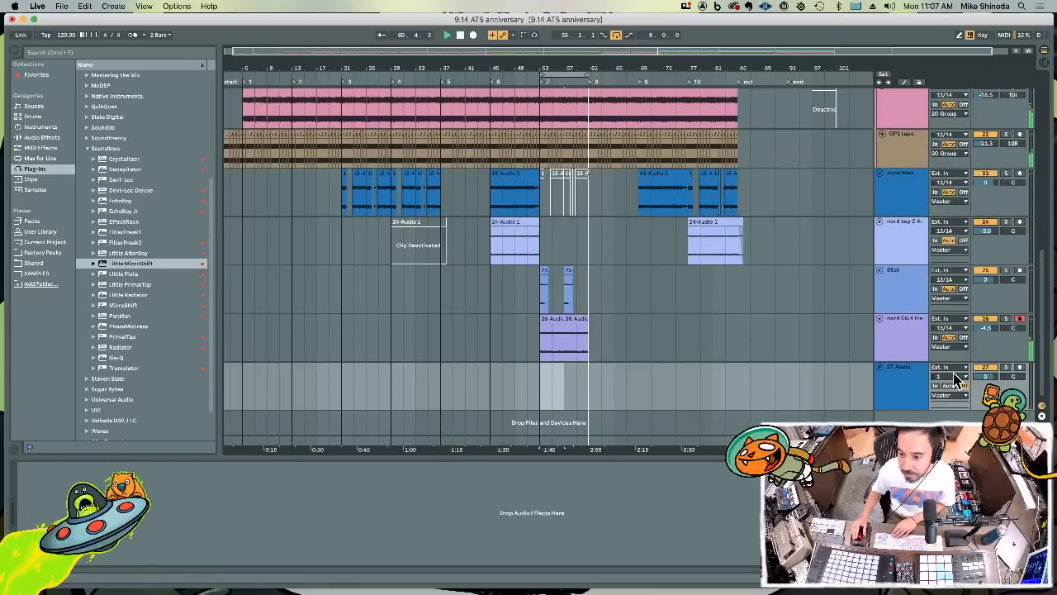
left_click(957, 378)
left_click(943, 434)
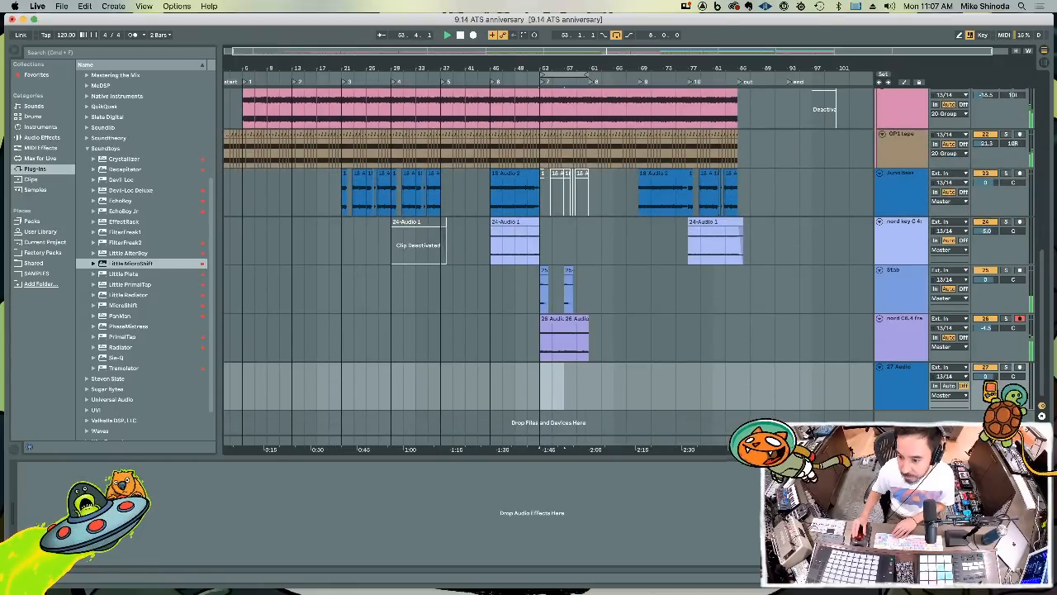
left_click(1020, 319)
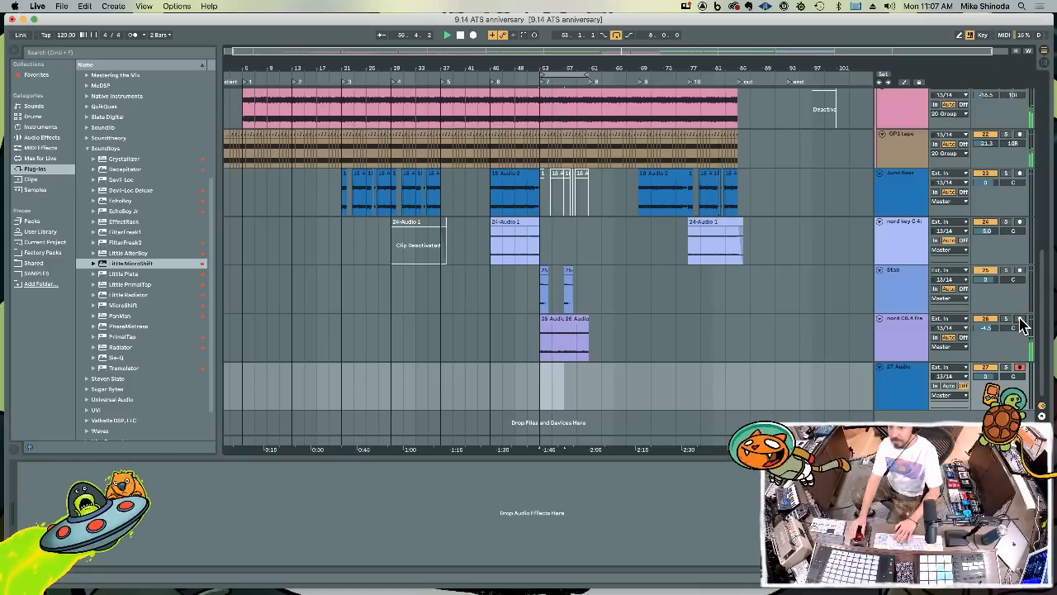
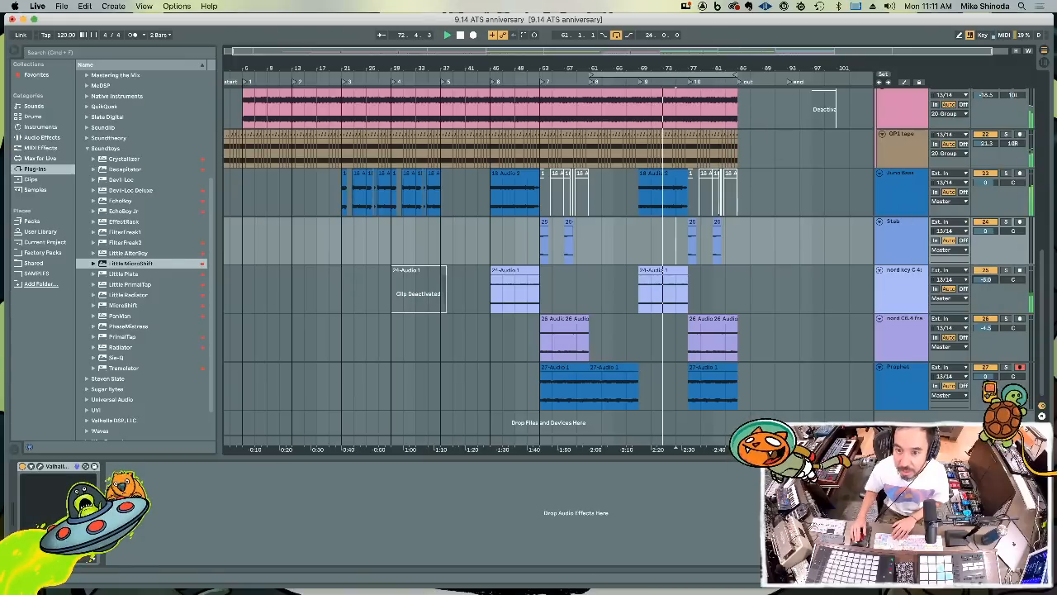
Save the set and delete the Prophet track's clip between bars 61 and 69
left_click_drag(681, 65, 640, 65)
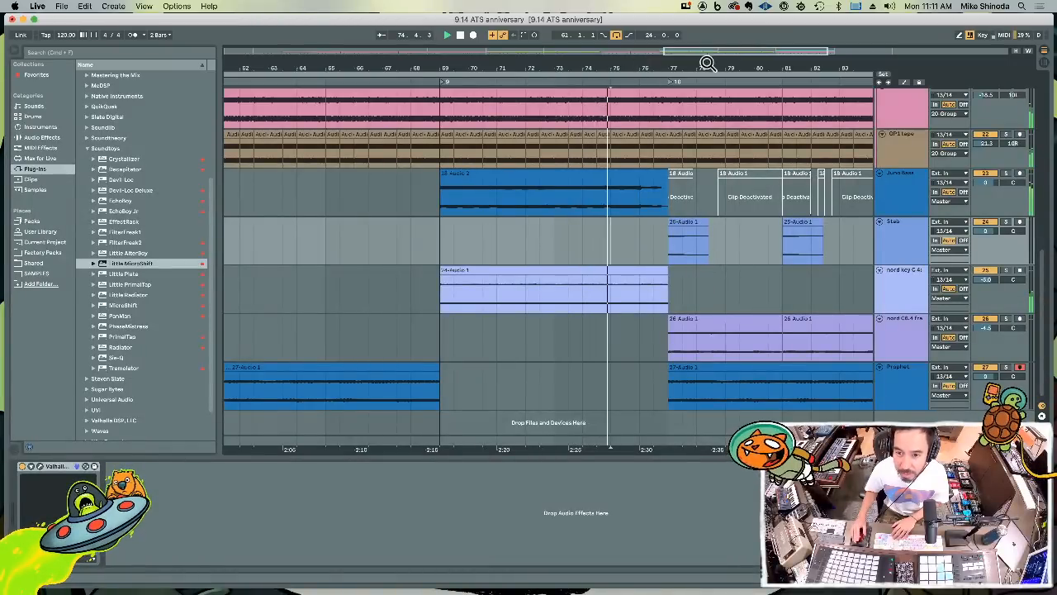
left_click_drag(708, 67, 708, 38)
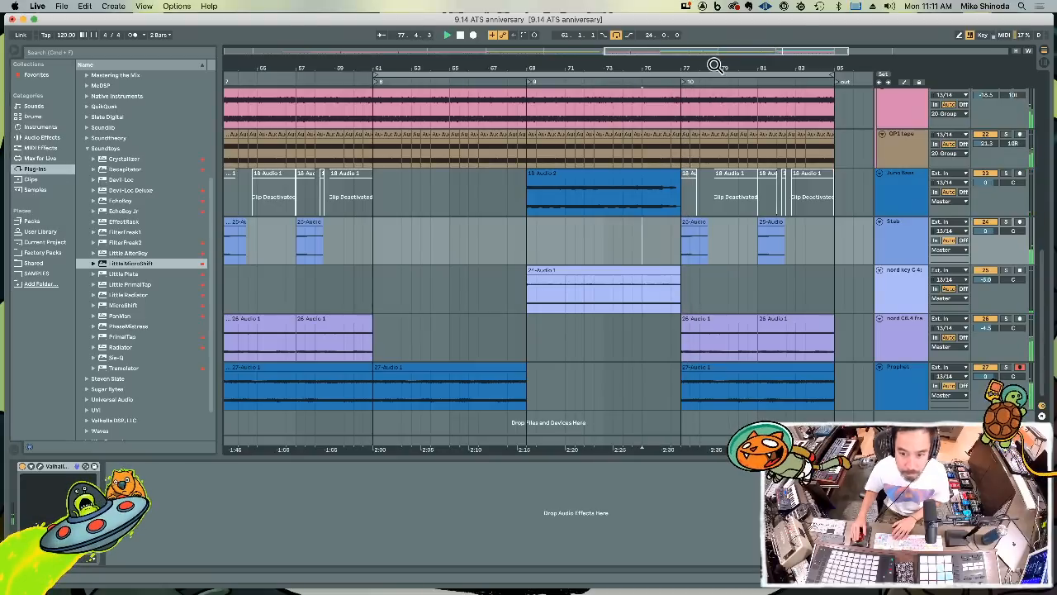
left_click_drag(713, 64, 658, 25)
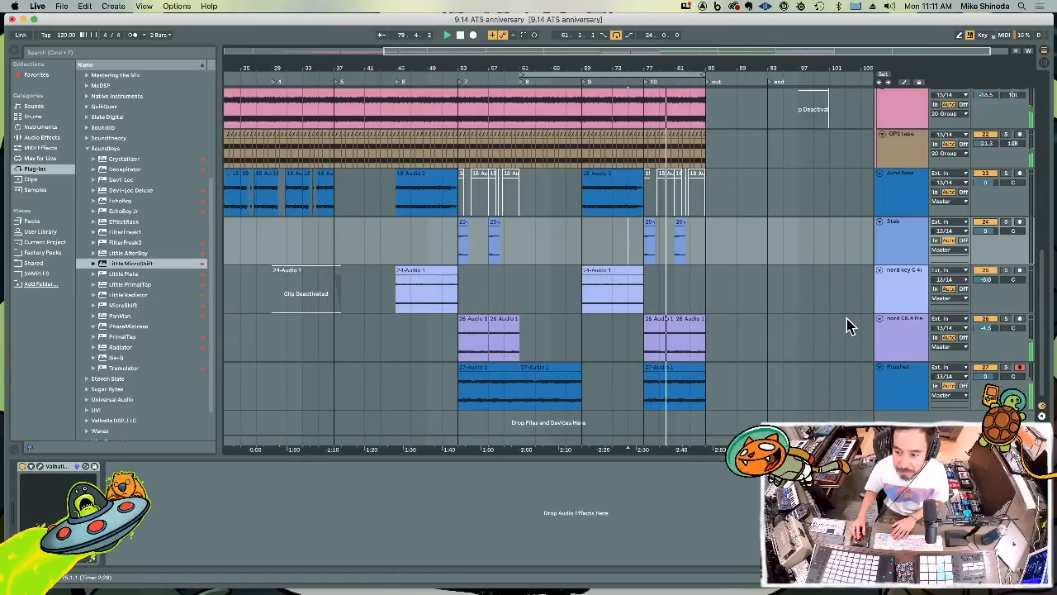
scroll(850, 325, "up", 3)
scroll(850, 325, "down", 3)
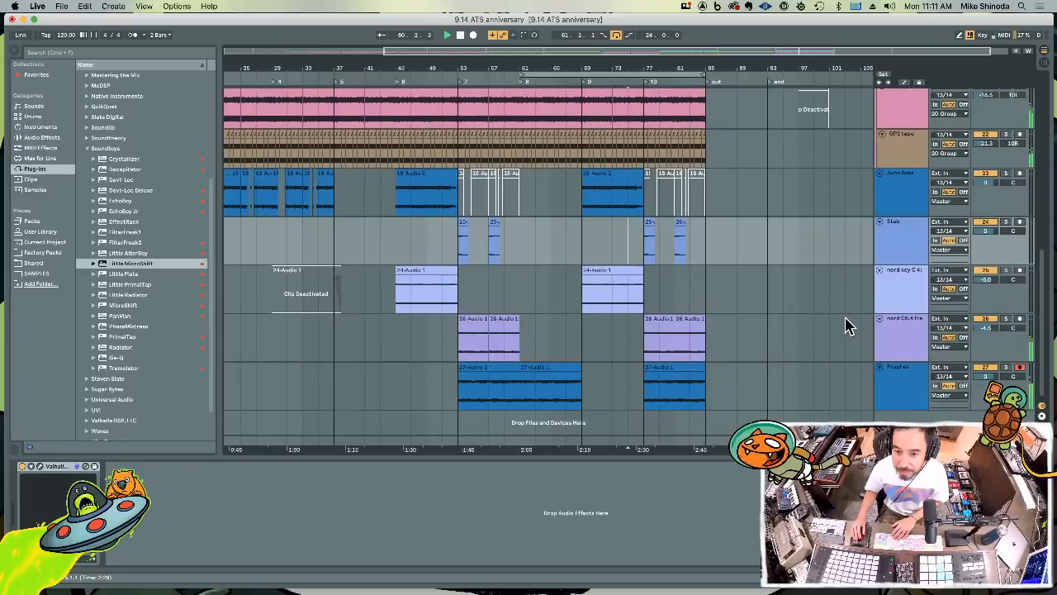
left_click(913, 372)
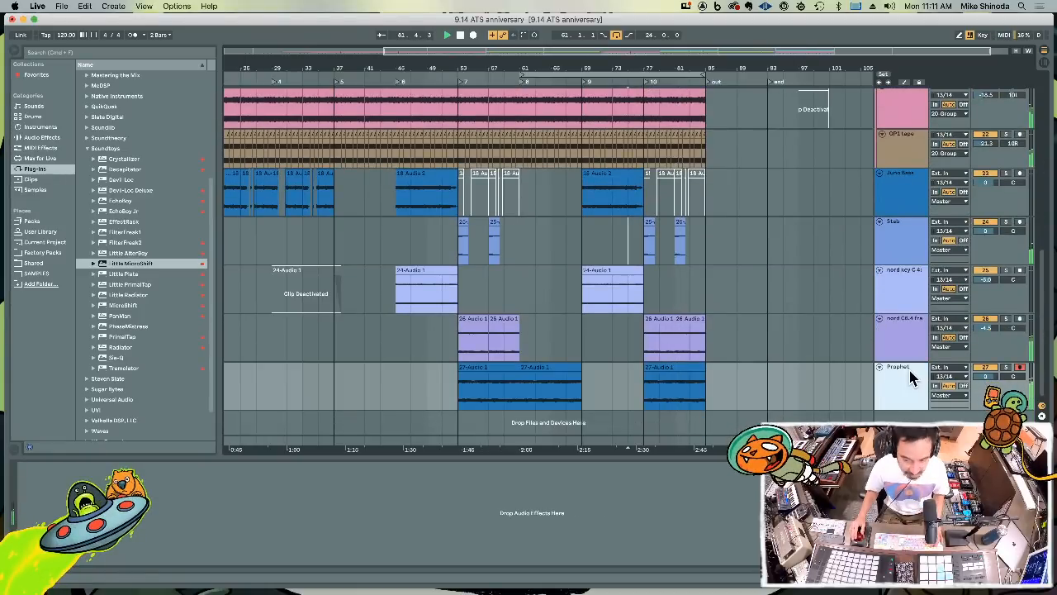
key("super+s")
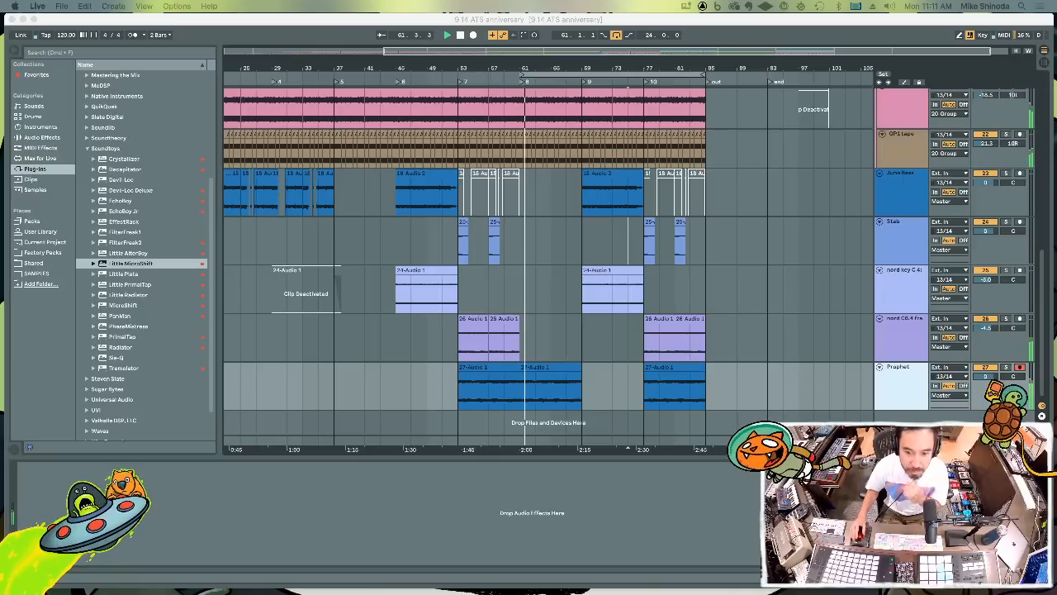
left_click(542, 365)
Copy the Stab section from bars 77 to 85 and paste it on the Stab track at bar 61
left_click_drag(644, 246, 707, 241)
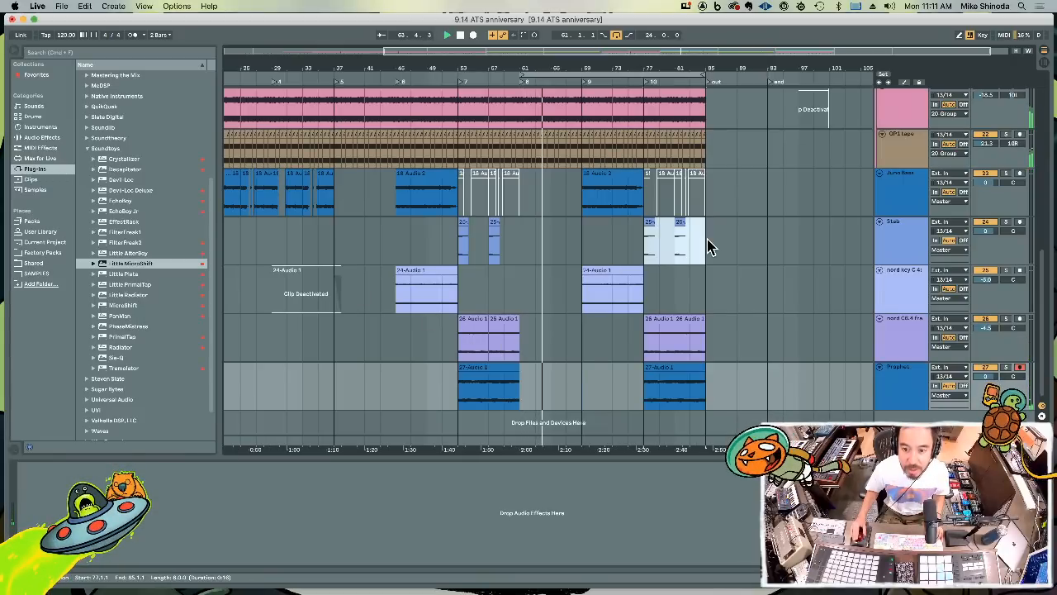
key("super+c")
left_click(519, 244)
key("super+v")
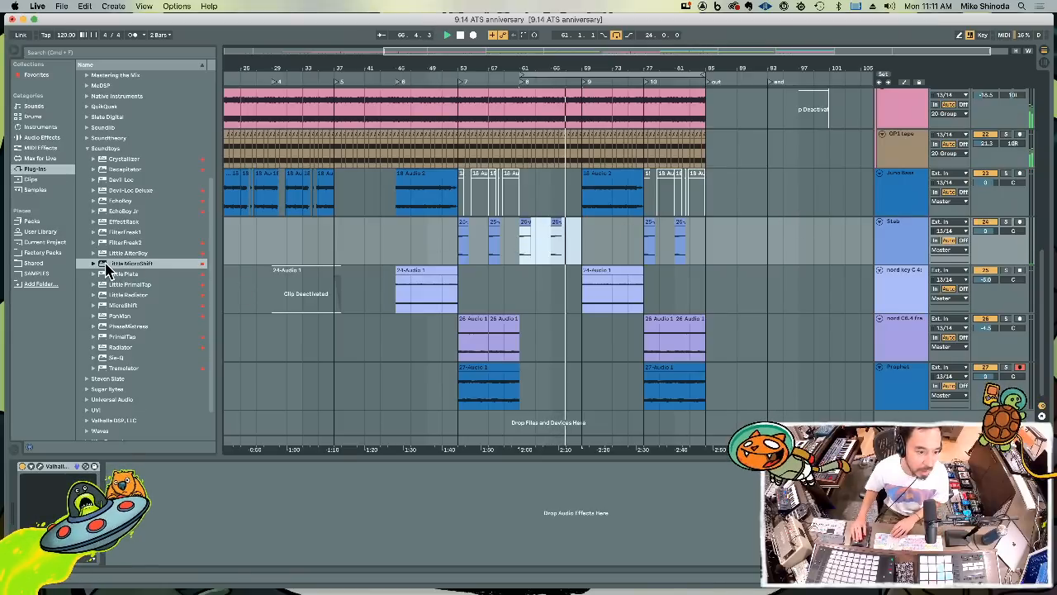
Add the Little MicroShift plug-in to the Stab track, lower its mix toward dry from bar 61 playback, and close its window
left_click_drag(106, 264, 911, 241)
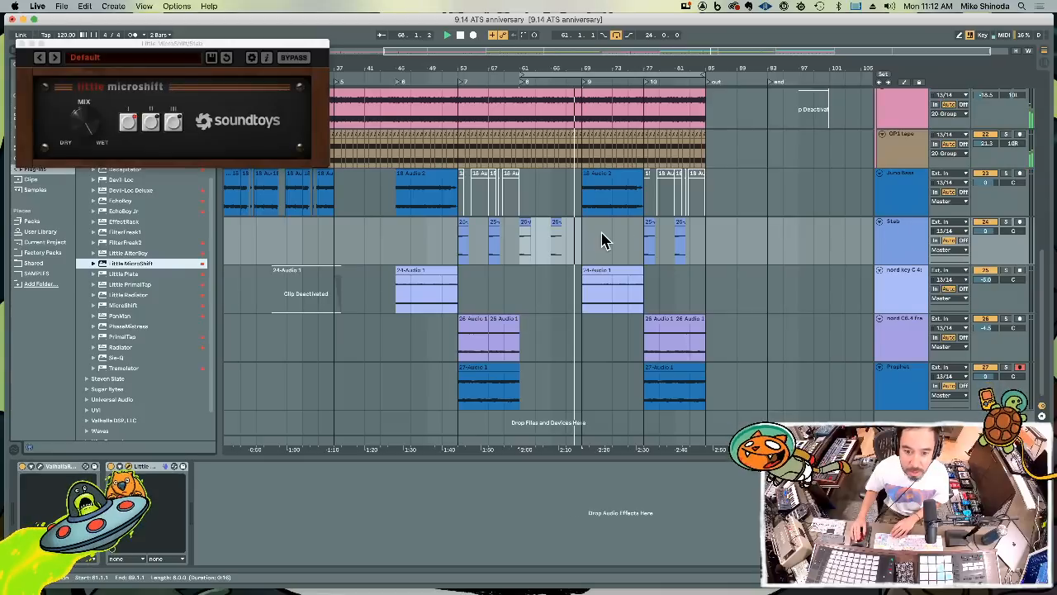
left_click(523, 88)
left_click_drag(89, 135, 92, 182)
left_click(22, 43)
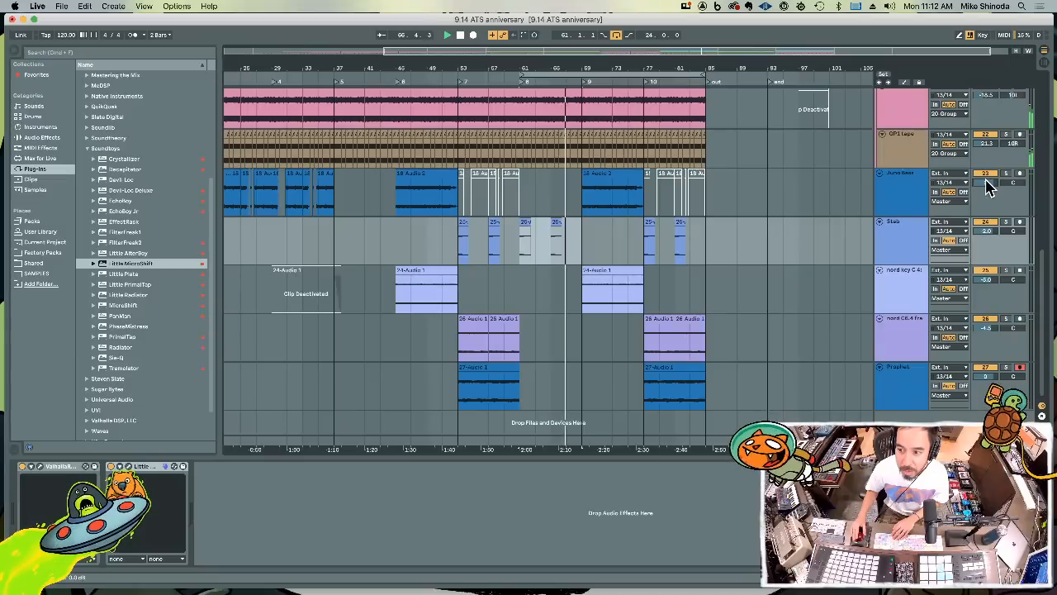
Set the Stab track's volume to -2.0 dB and the Juno Bass track's volume to -1.0 dB
left_click_drag(986, 181, 986, 186)
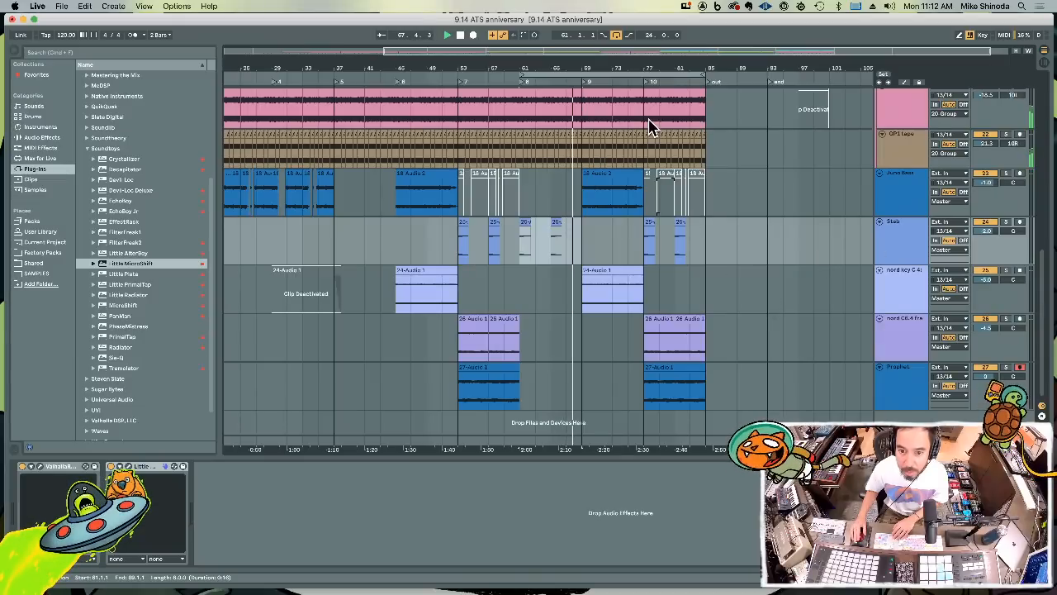
scroll(649, 124, "up", 10)
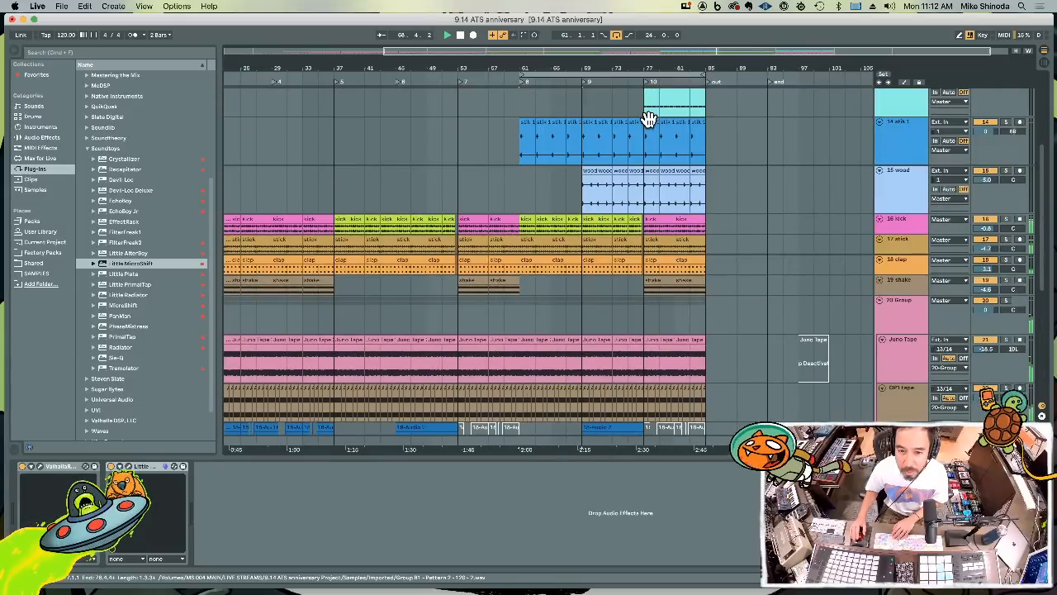
scroll(649, 120, "down", 10)
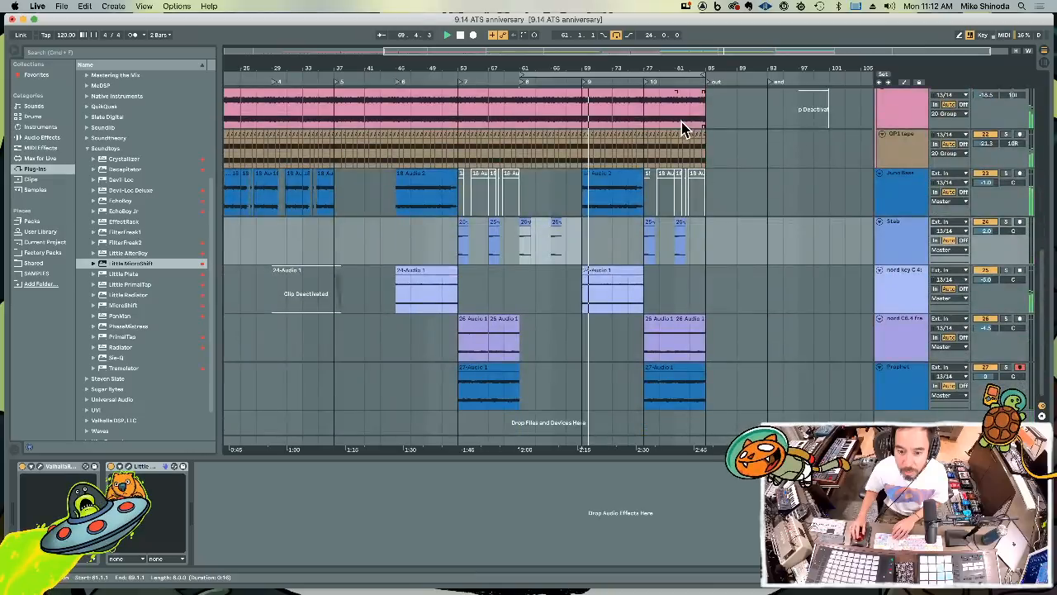
Adjust the warp timing at the start of the nord key clip that begins at bar 69
double_click(599, 273)
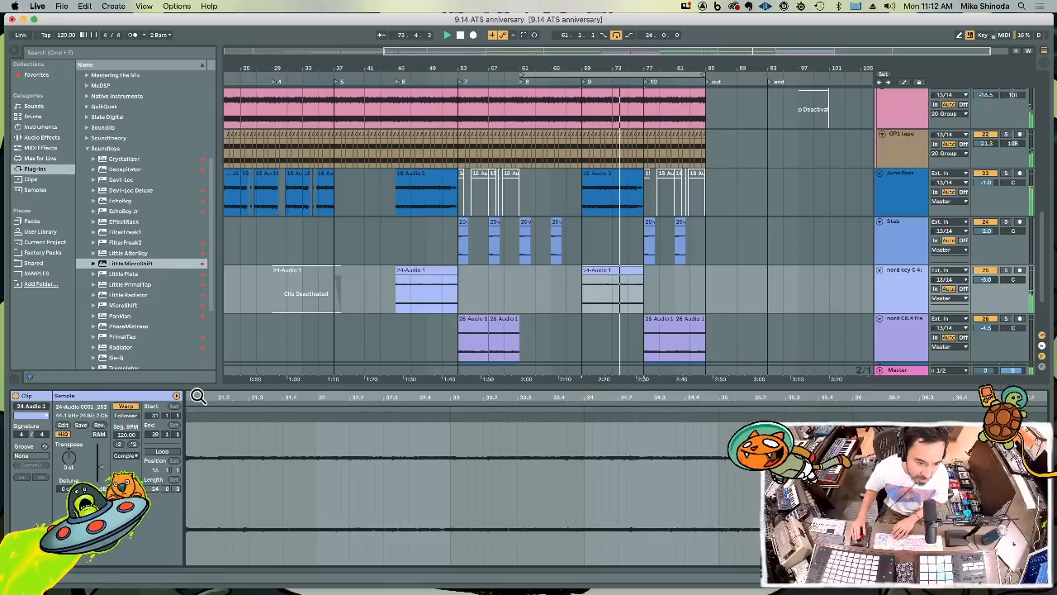
mouse_move(198, 397)
left_mouse_down()
mouse_move(547, 394)
mouse_move(527, 419)
left_mouse_up()
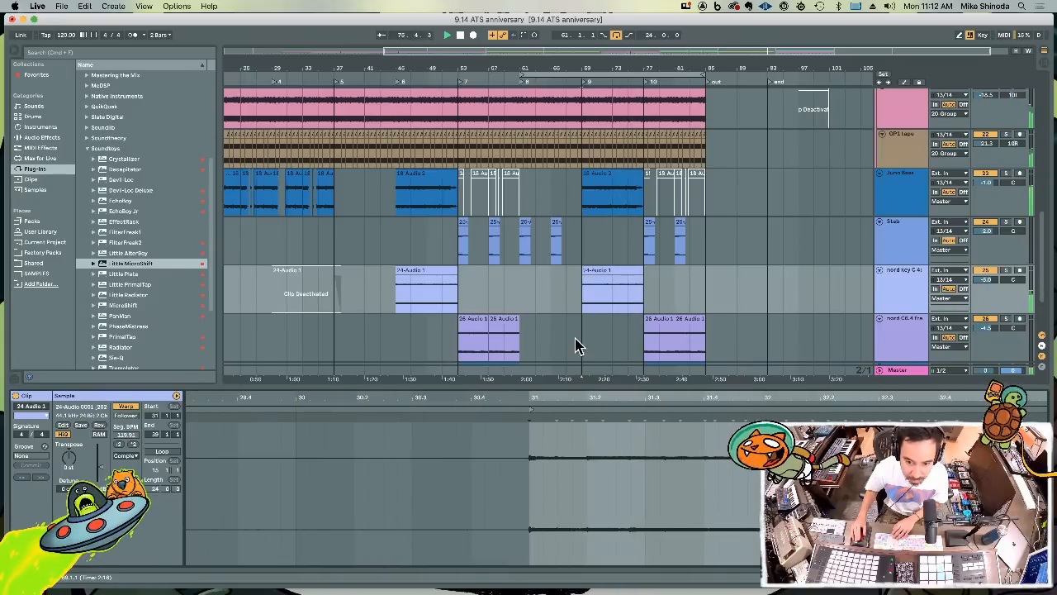
left_click(584, 306)
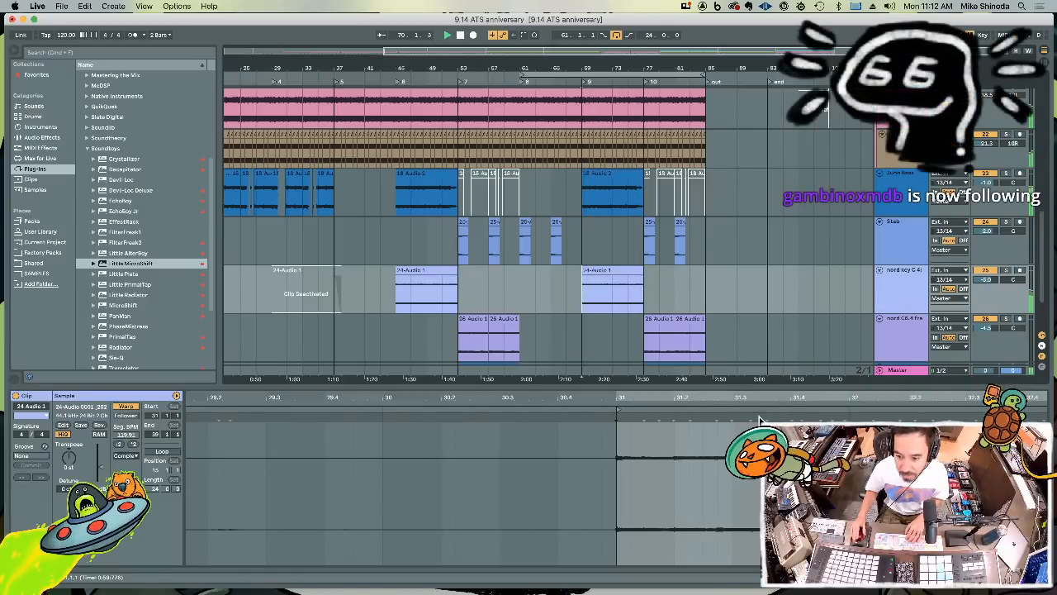
key("super+z")
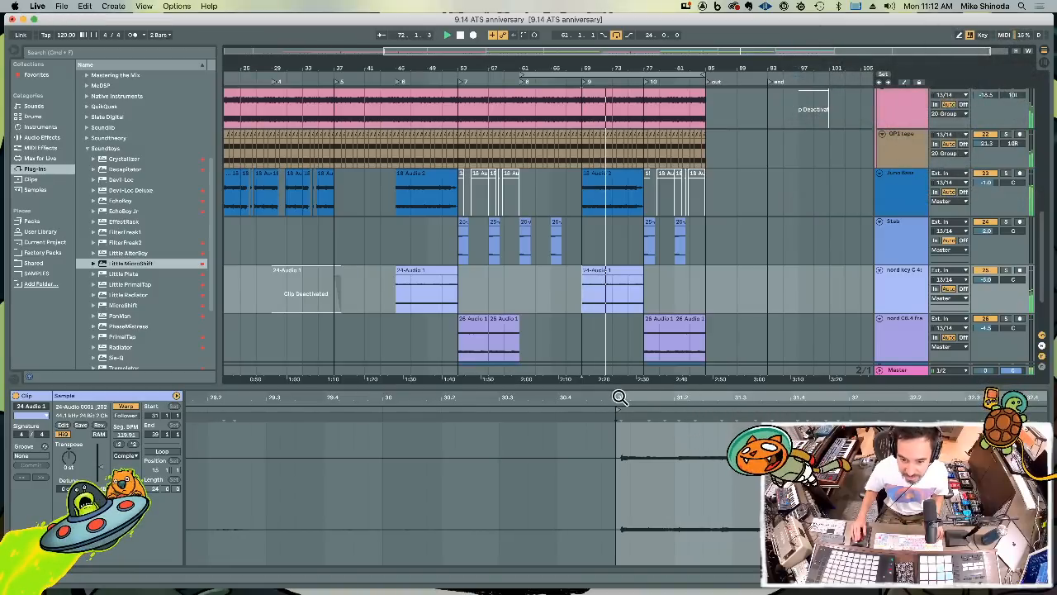
left_click_drag(619, 398, 620, 469)
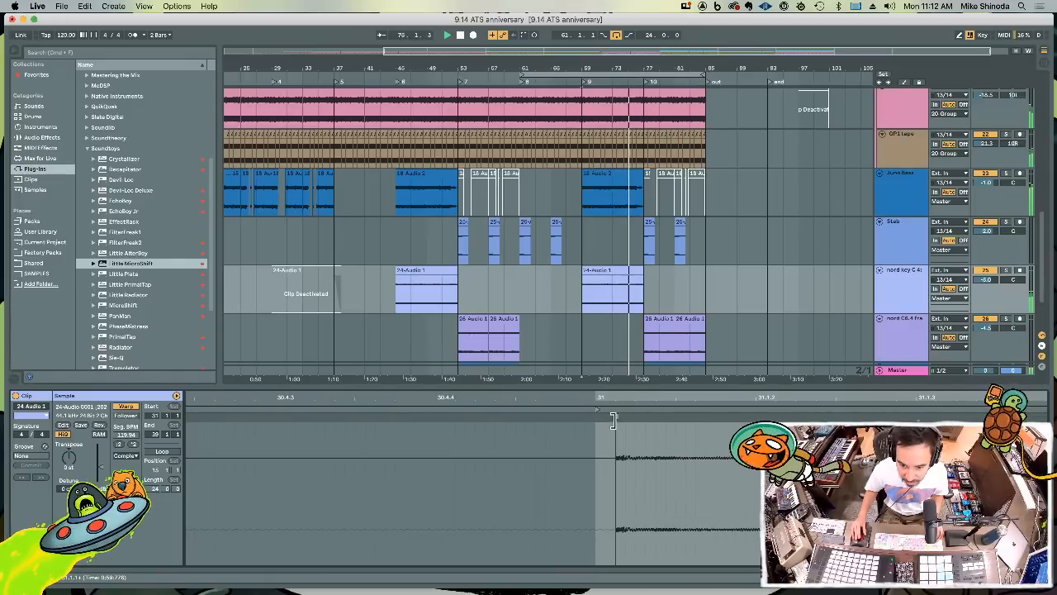
left_click_drag(627, 396, 735, 285)
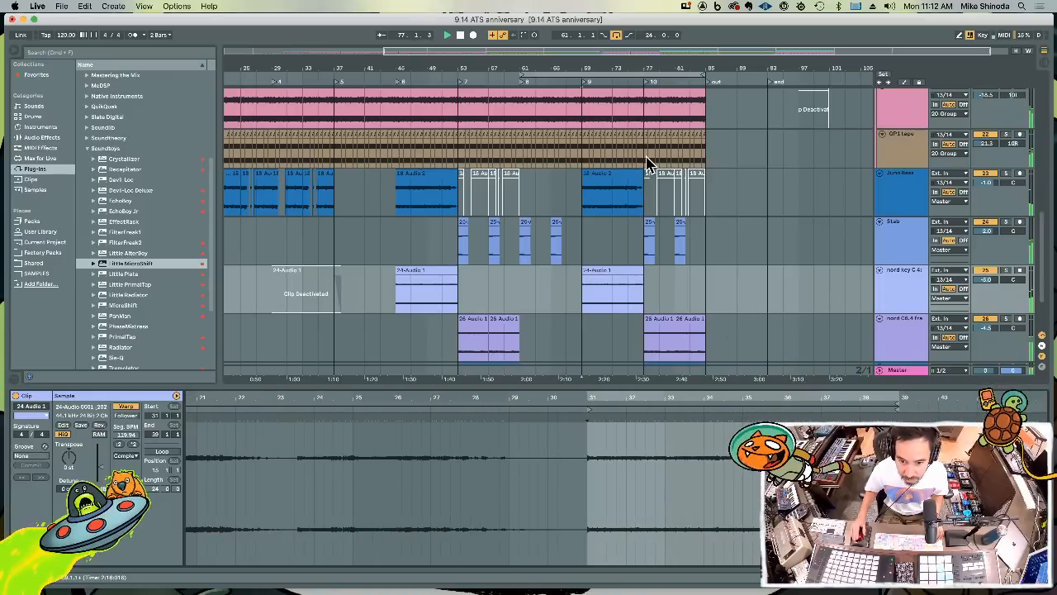
left_click(639, 271)
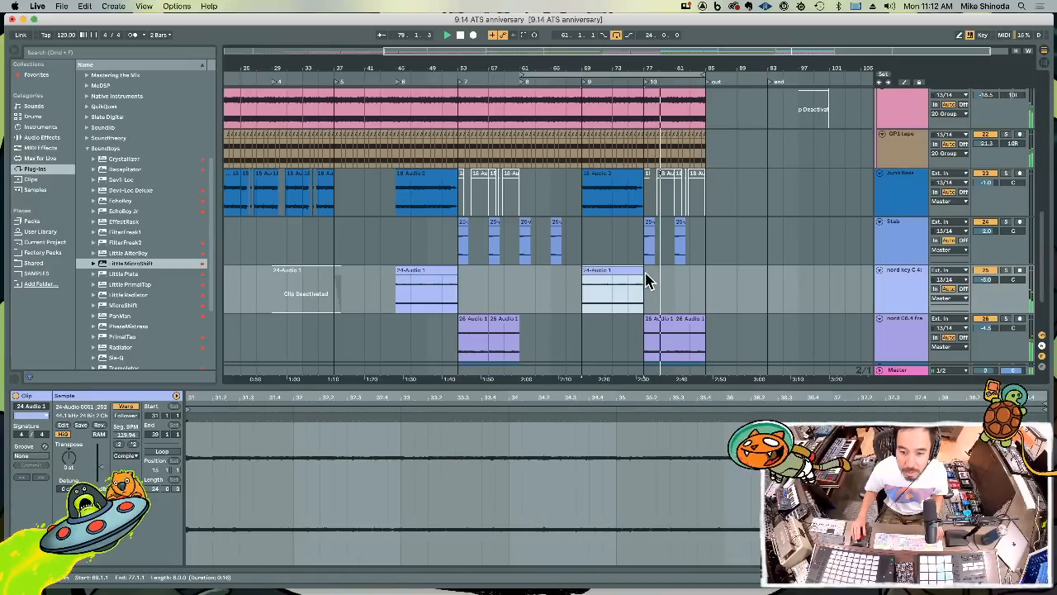
left_click(430, 271)
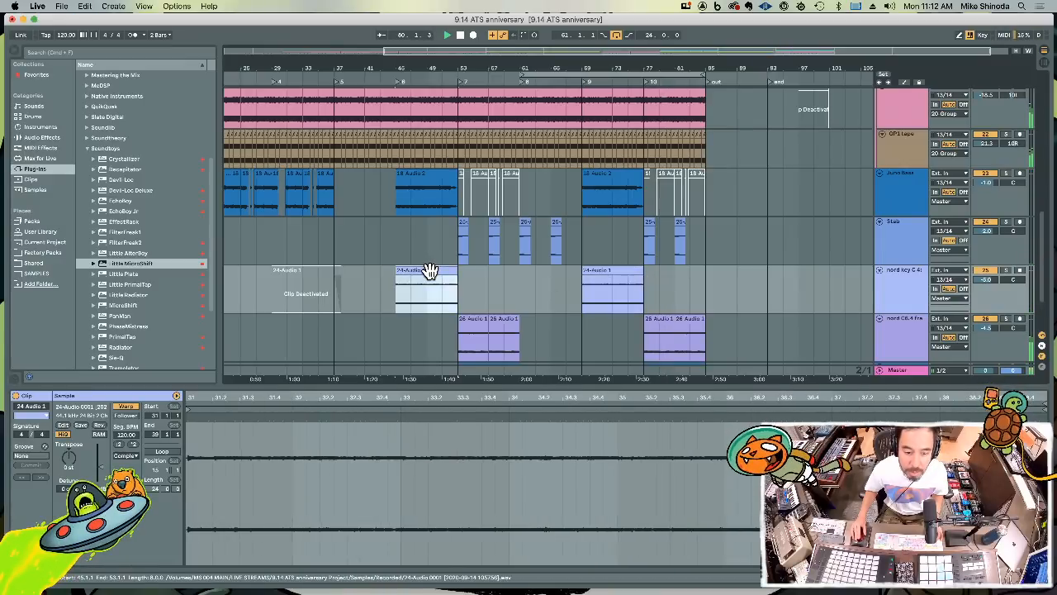
Copy the Stab section from bars 53 to 69 and paste it on the same track at bar 29
left_click_drag(463, 252, 581, 255)
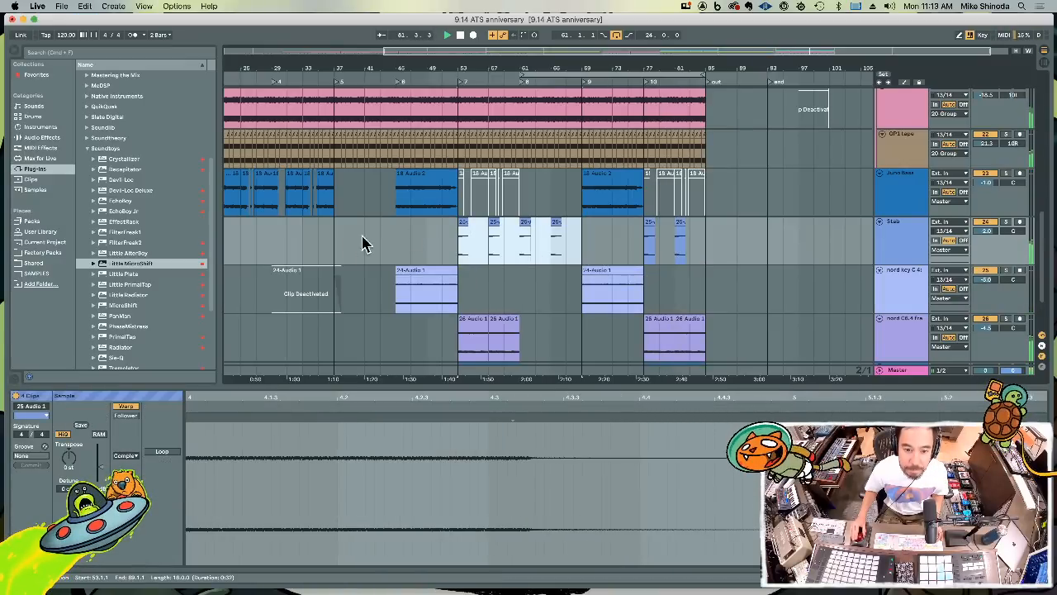
left_click(269, 251)
key("super+v")
left_click(259, 246)
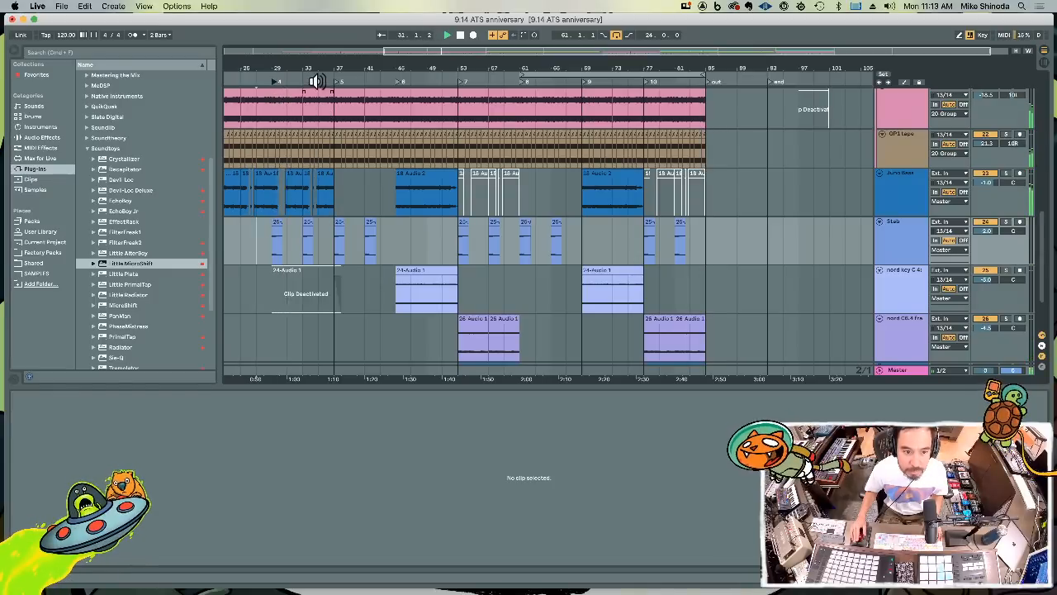
Copy bars 29 to 37 across all tracks and paste the section at bar 85
left_click_drag(316, 71, 428, 69)
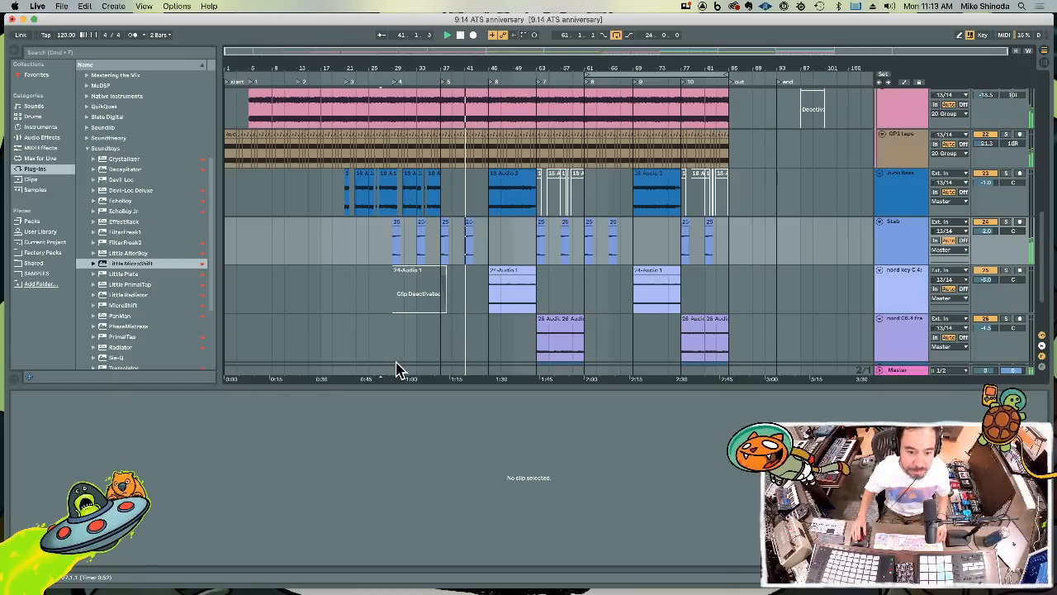
left_click_drag(397, 373, 441, 85)
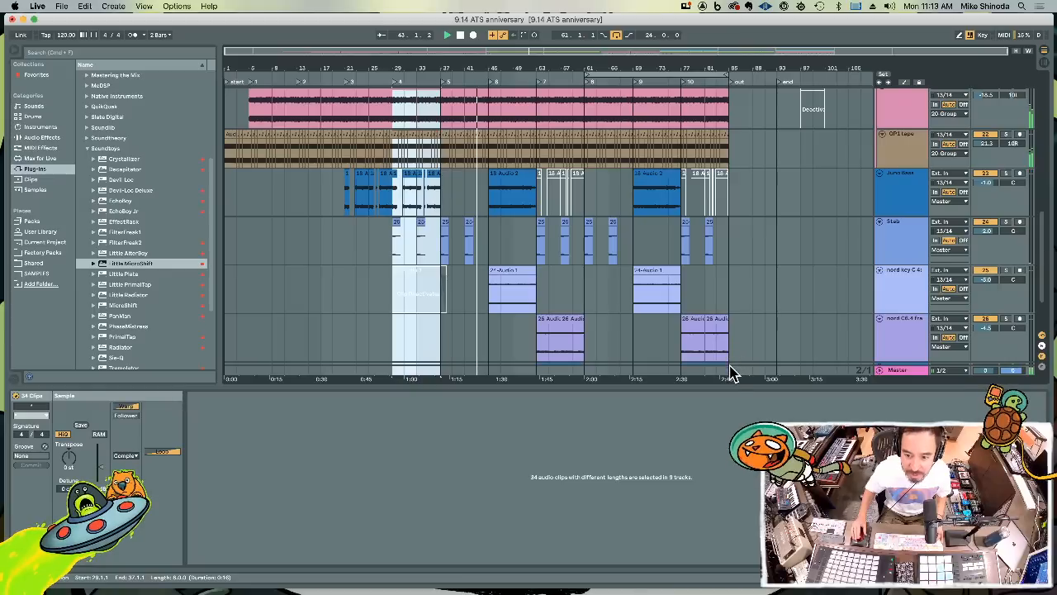
left_click(731, 148)
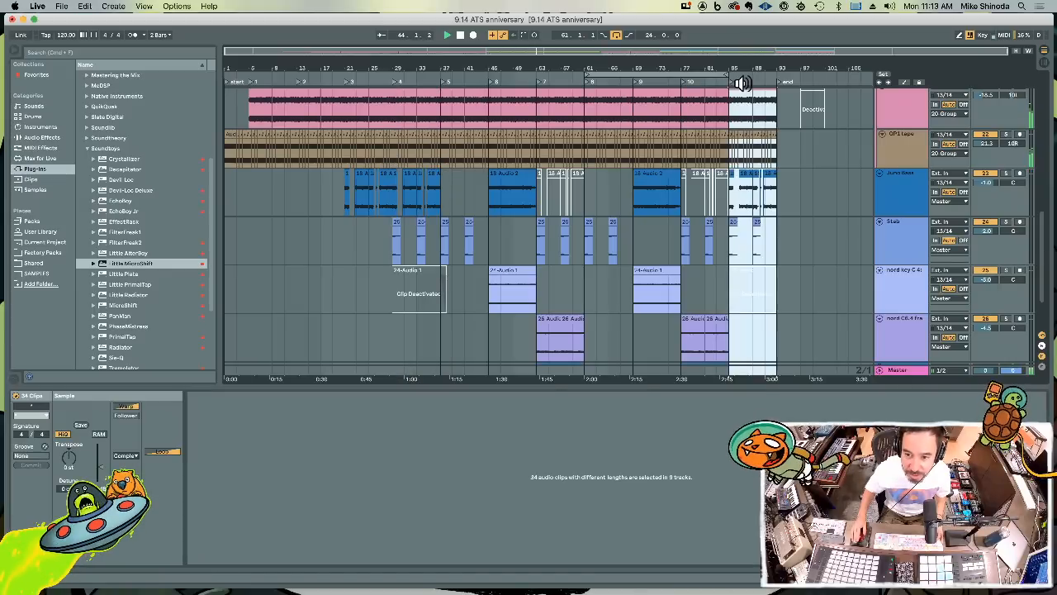
key("ctrl+v")
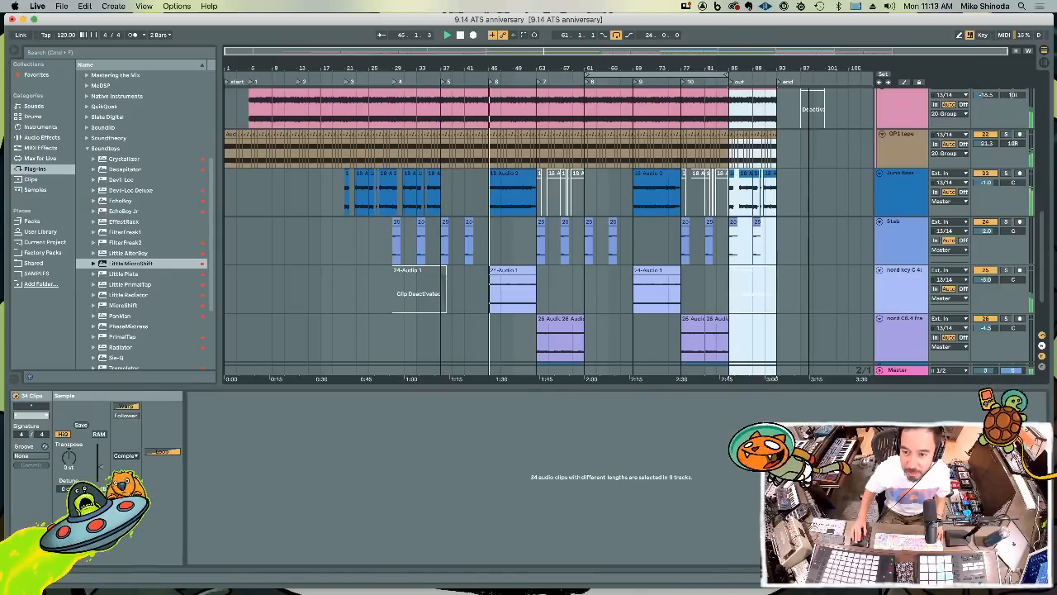
Delete the deactivated Juno Tape clip between bars 97 and 101
left_click(809, 81)
scroll(820, 120, "up", 5)
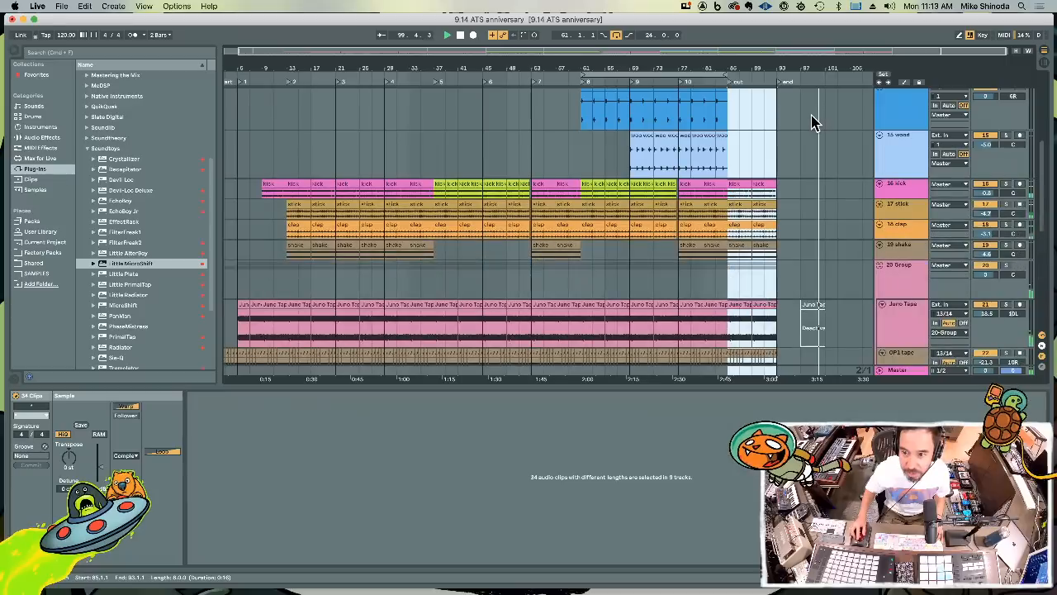
scroll(818, 268, "down", 2)
left_click(808, 273)
key("BackSpace")
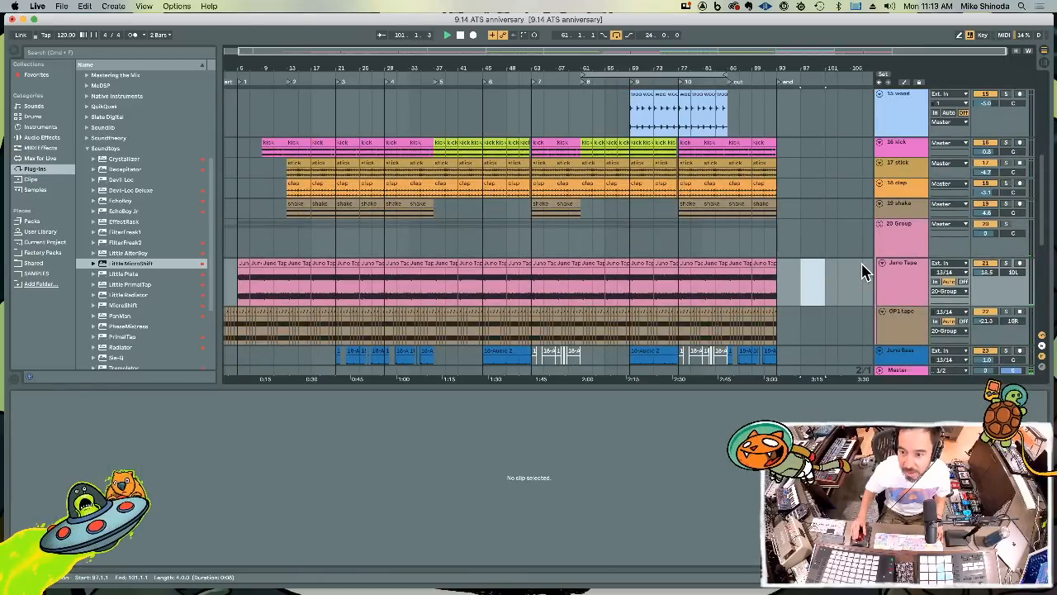
Copy bars 69 to 85 across all tracks and paste the section at bar 93
left_click(773, 273)
scroll(764, 302, "down", 5)
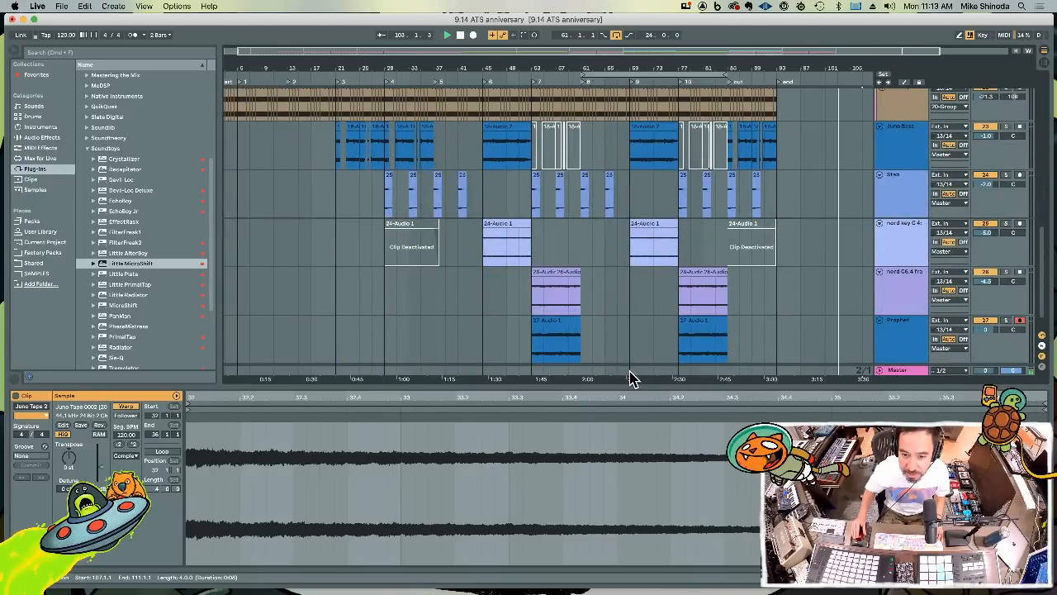
left_click_drag(633, 373, 730, 33)
left_click_drag(779, 372, 814, 35)
key("super+v")
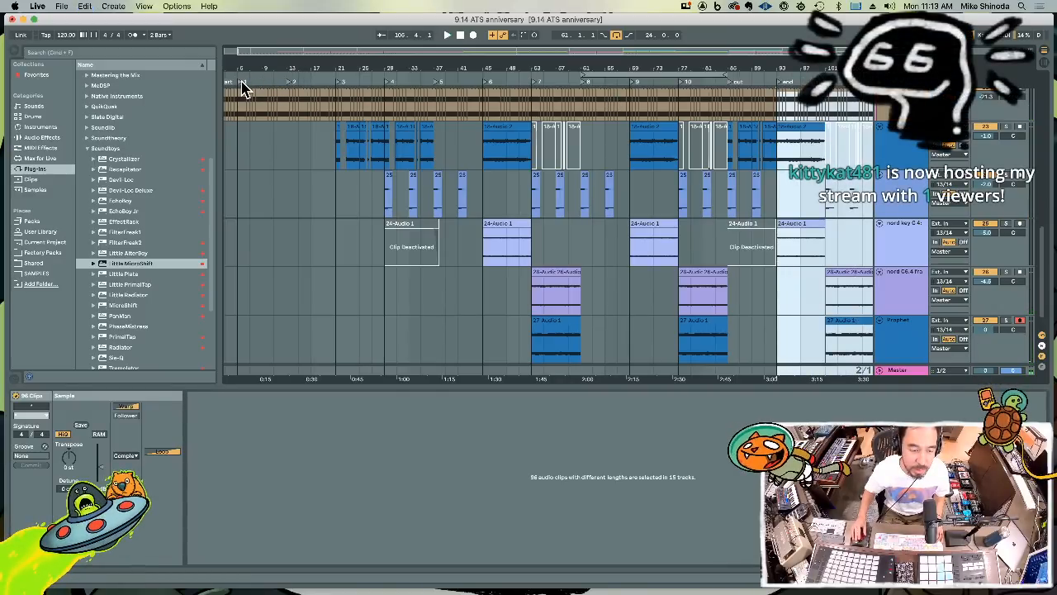
Rename locator 1 as intro and locator 3 as intro (BB)
right_click(244, 88)
left_click(255, 102)
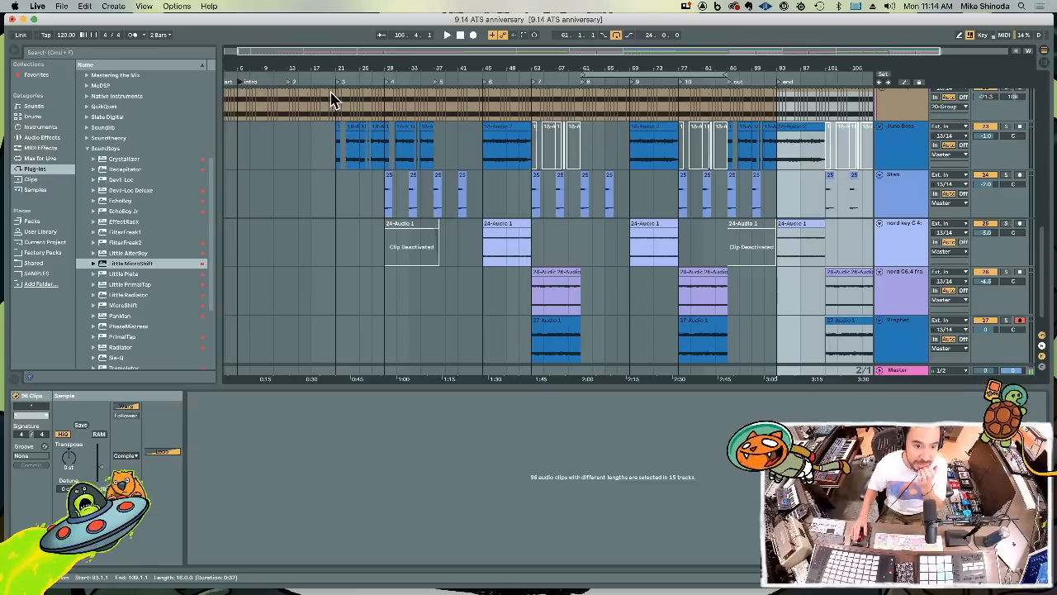
left_click(289, 83)
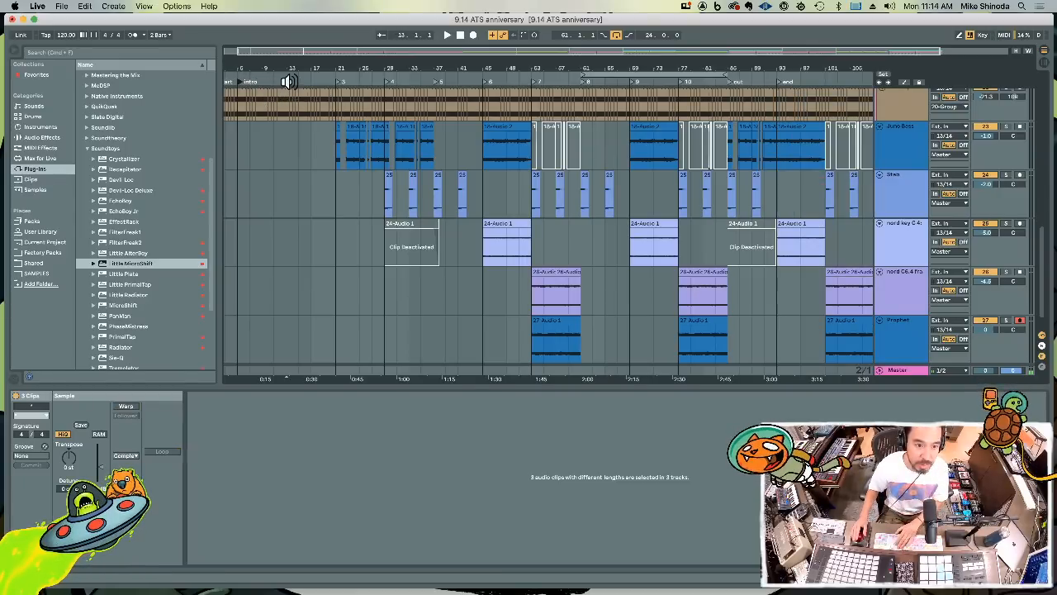
right_click(345, 88)
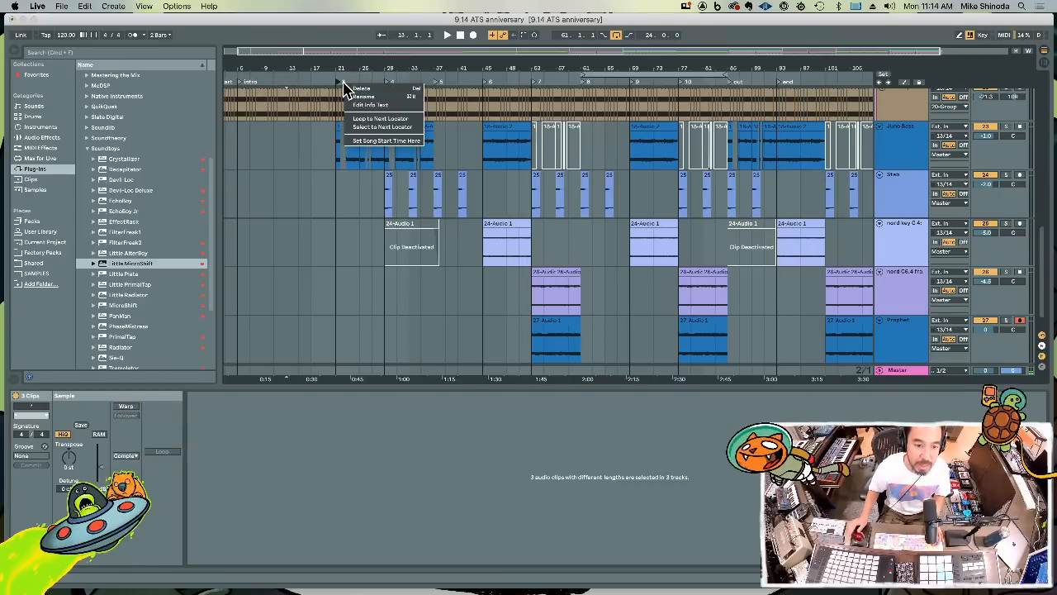
left_click(357, 97)
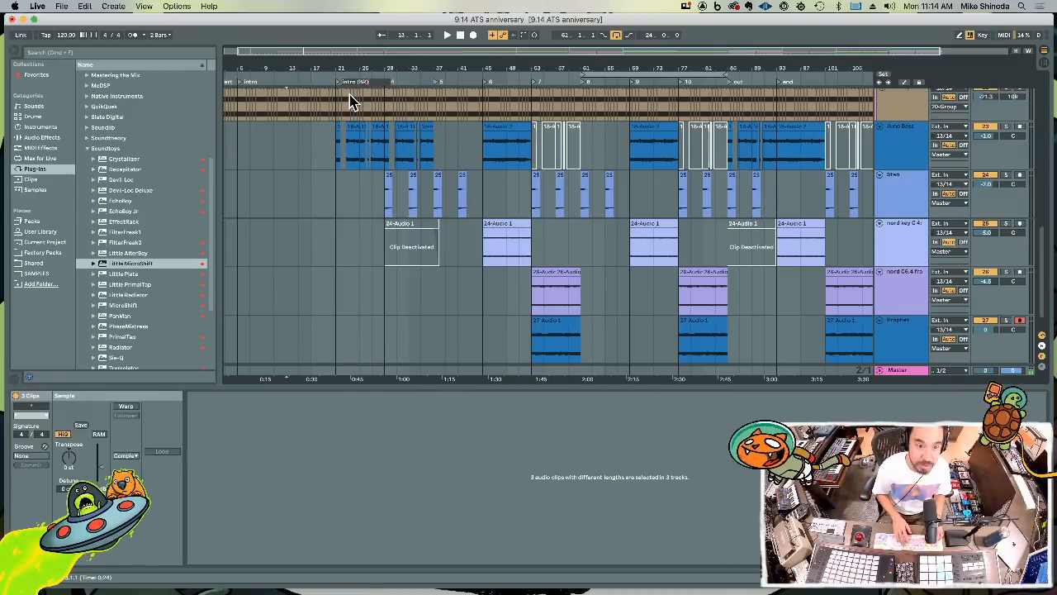
Rename locator 4 at bar 29 as more and locator 5 at bar 37 as V
right_click(393, 85)
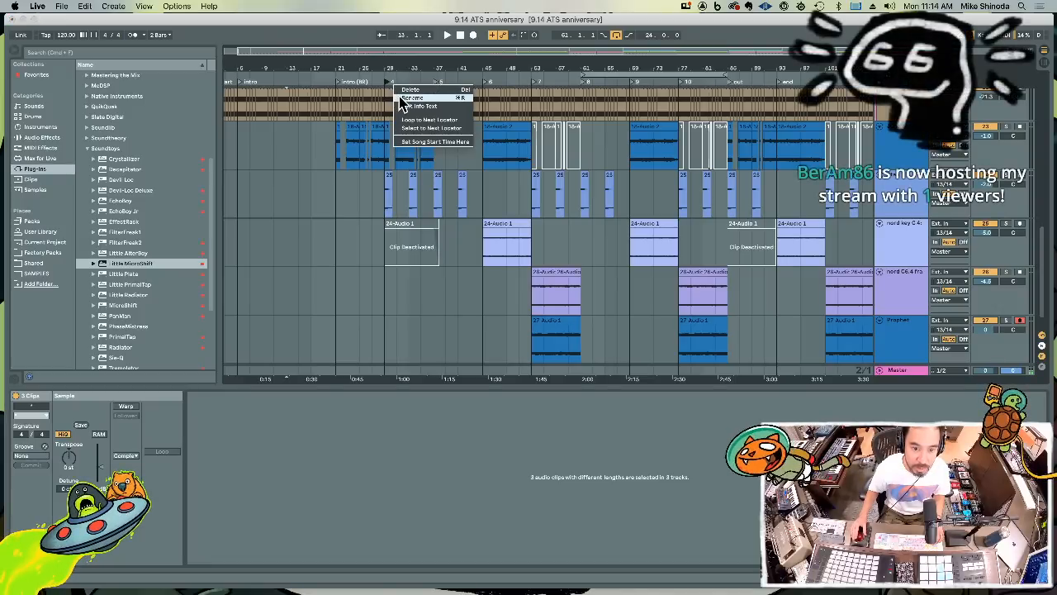
left_click(400, 101)
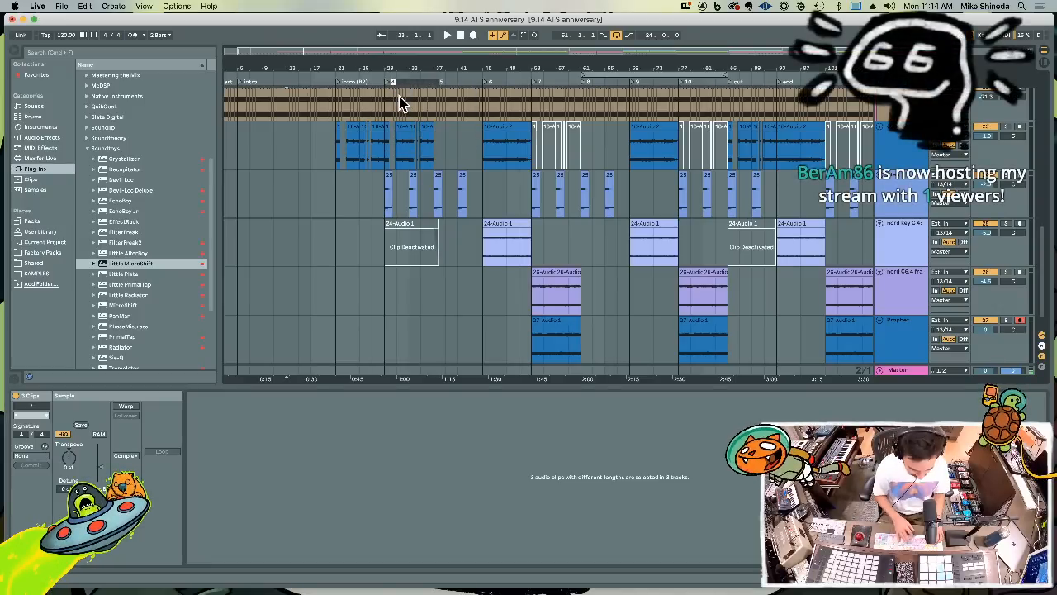
right_click(443, 86)
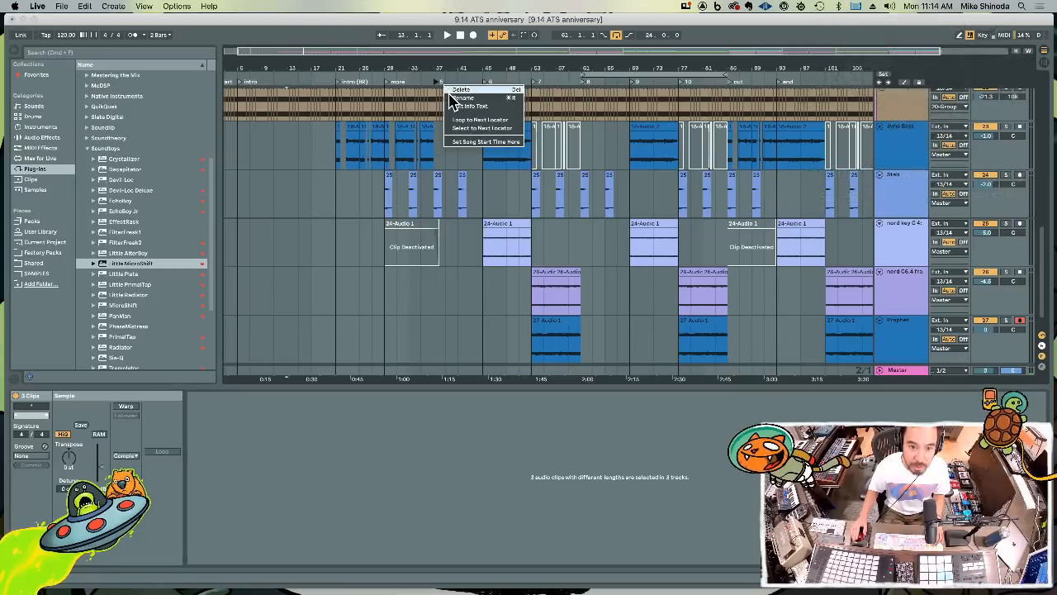
left_click(453, 103)
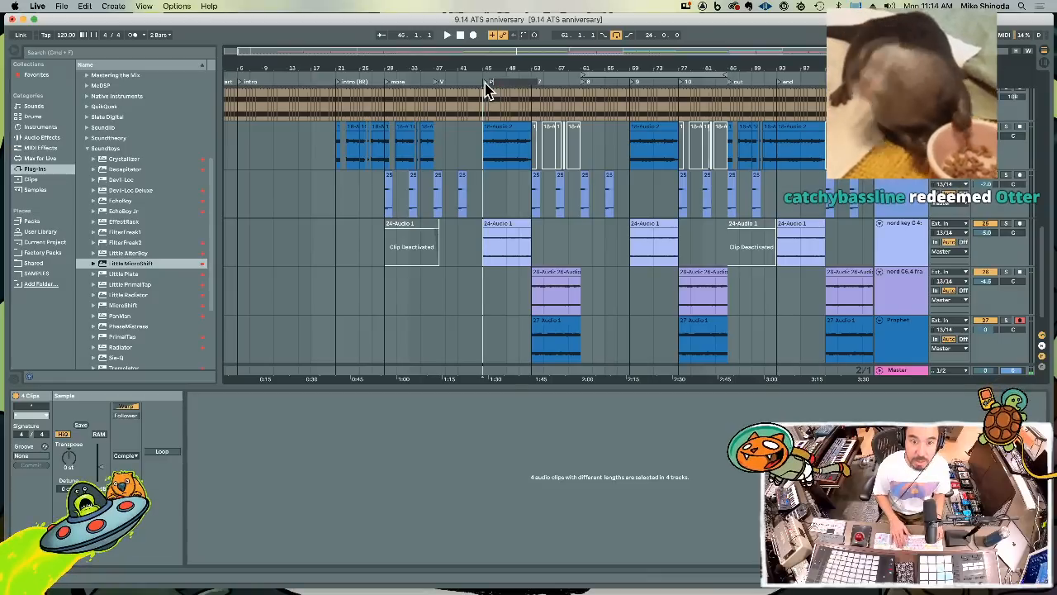
Rename locators 6 to 10 as PC, CH, V2, PC2 and CH2, locator out as BR and locator end as PC3
scroll(485, 82, "left", 2)
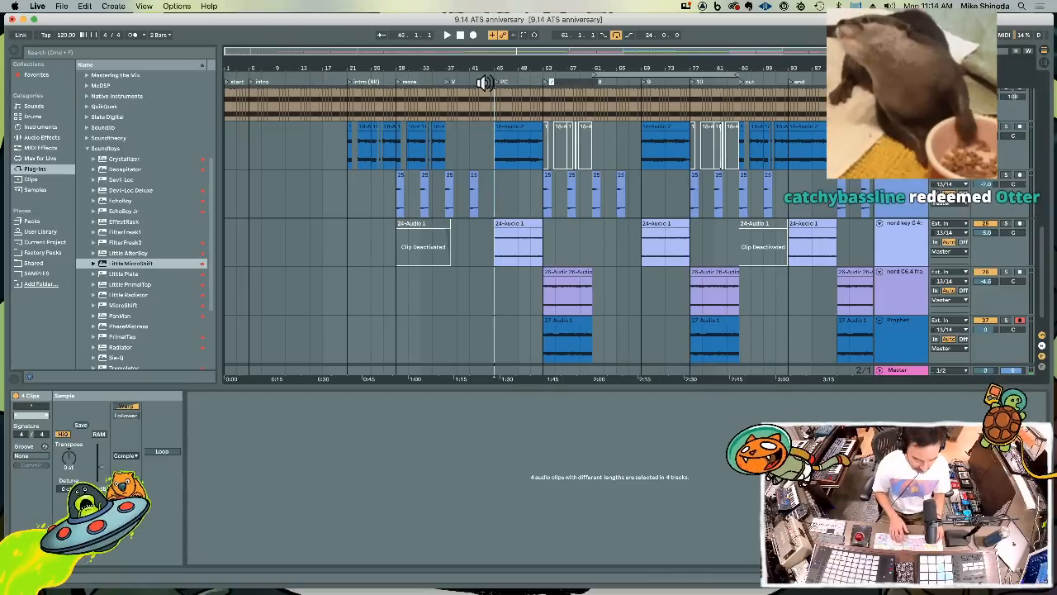
scroll(485, 82, "right", 4)
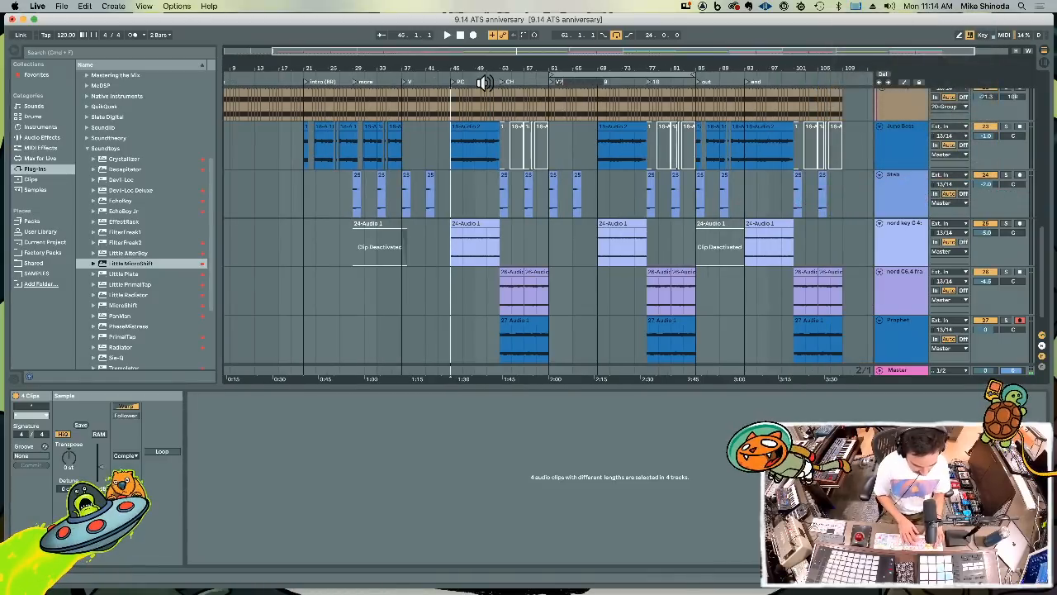
scroll(484, 83, "right", 3)
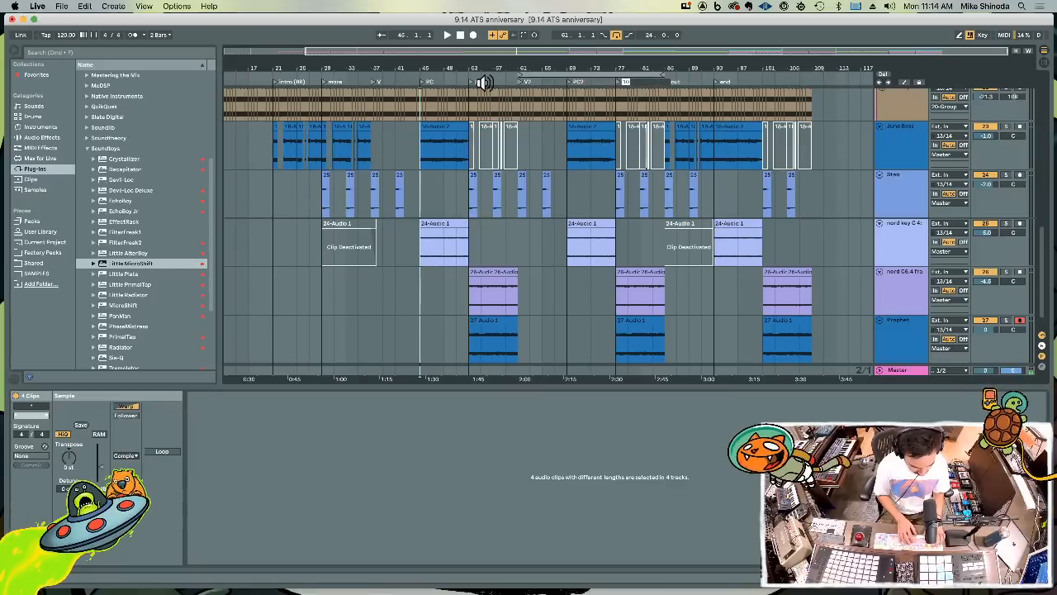
key("Tab")
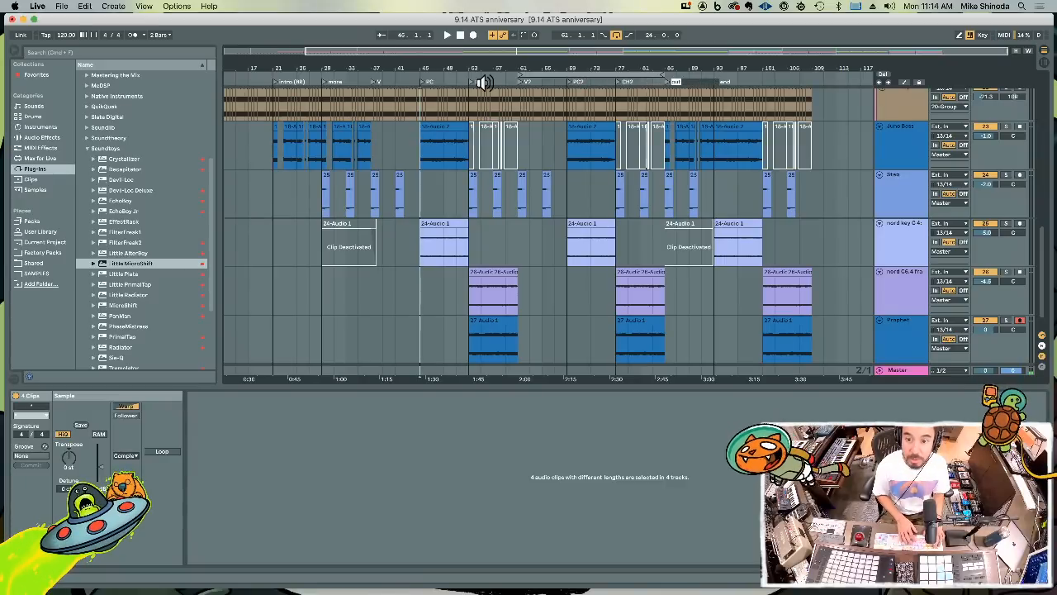
key("Tab")
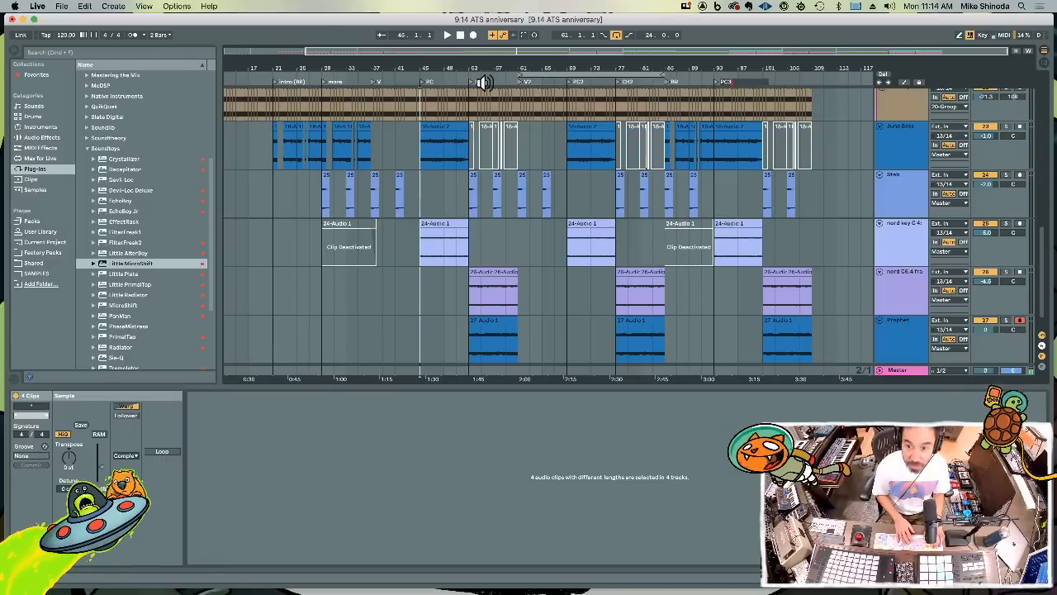
left_click(694, 168)
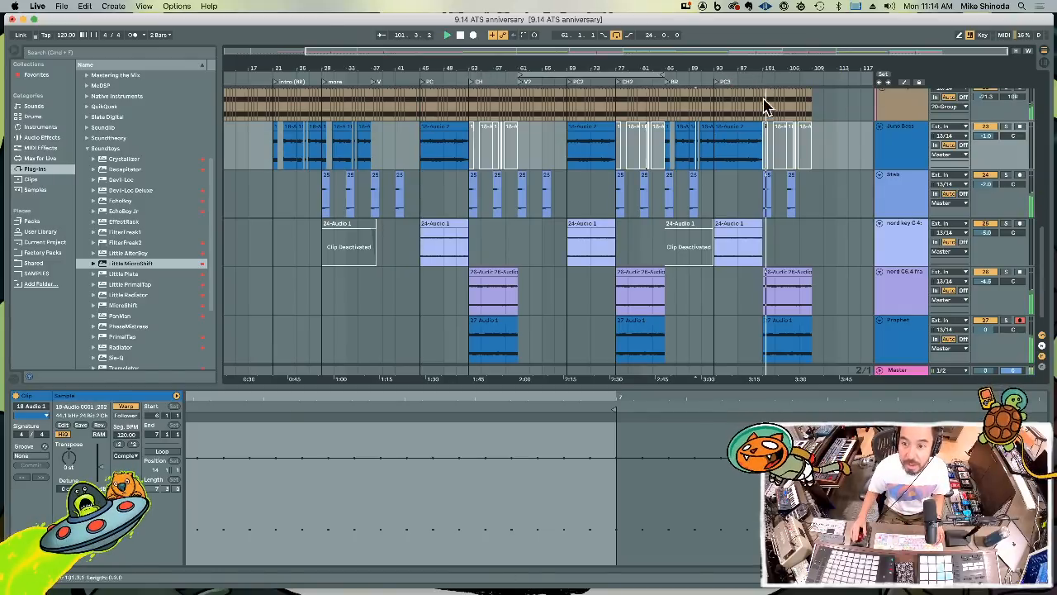
Add a locator named CH3 at position 101.3 and one named out at bar 109
left_click(764, 115)
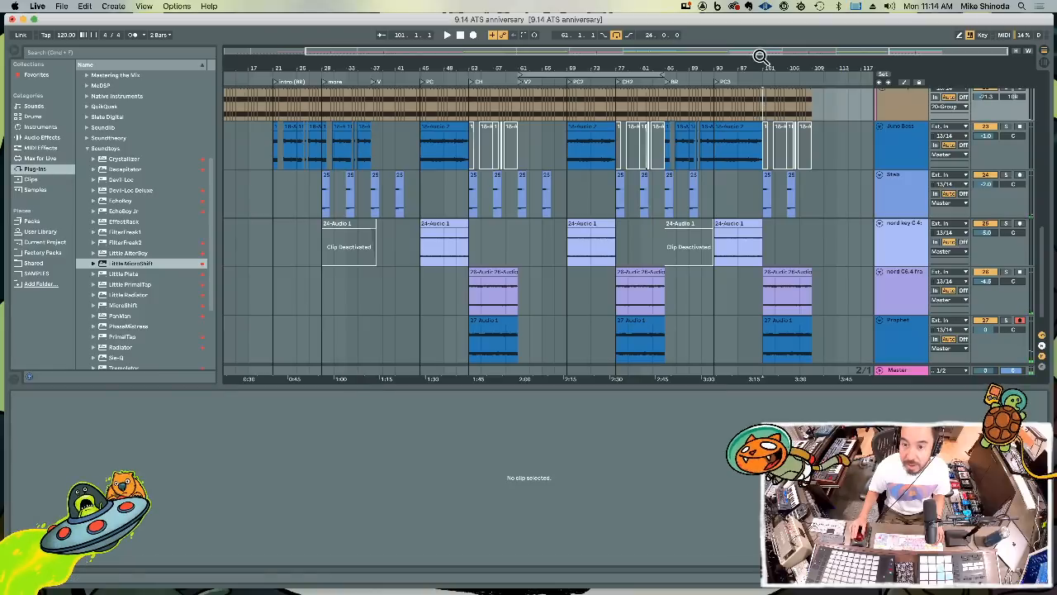
right_click(765, 82)
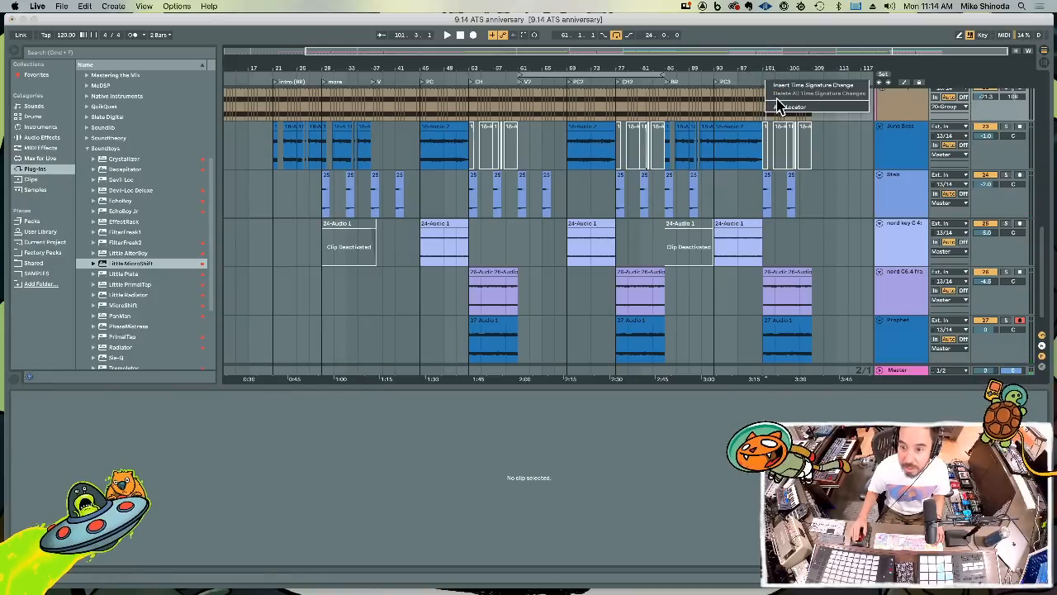
left_click(788, 108)
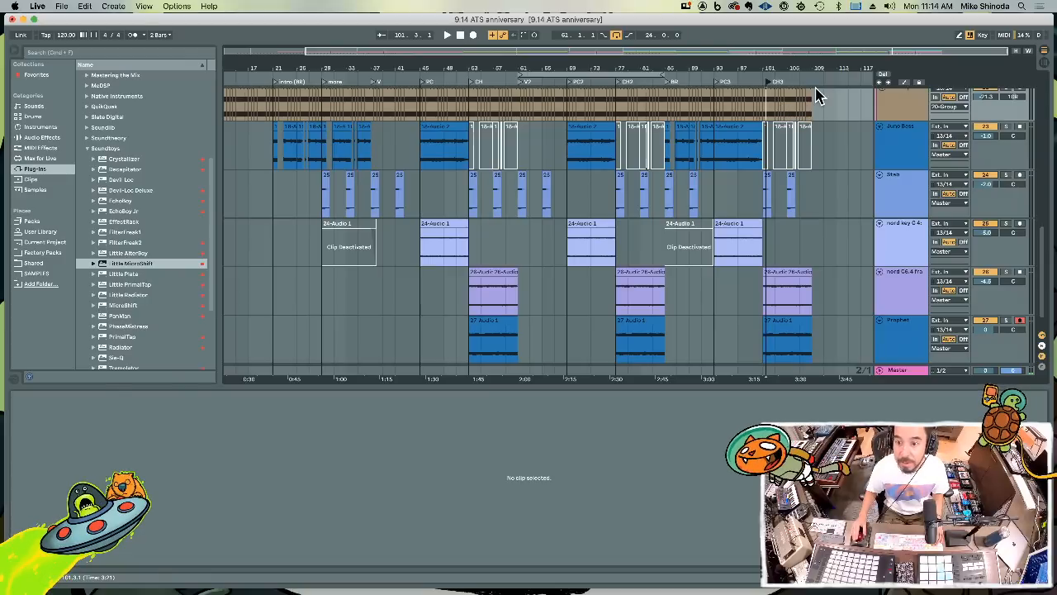
right_click(812, 84)
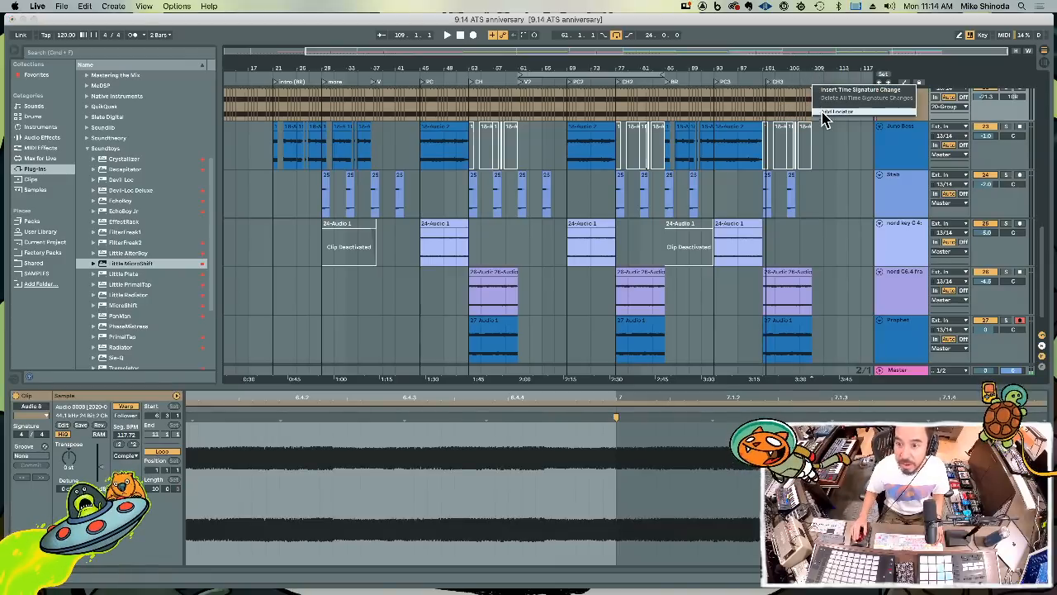
left_click(823, 119)
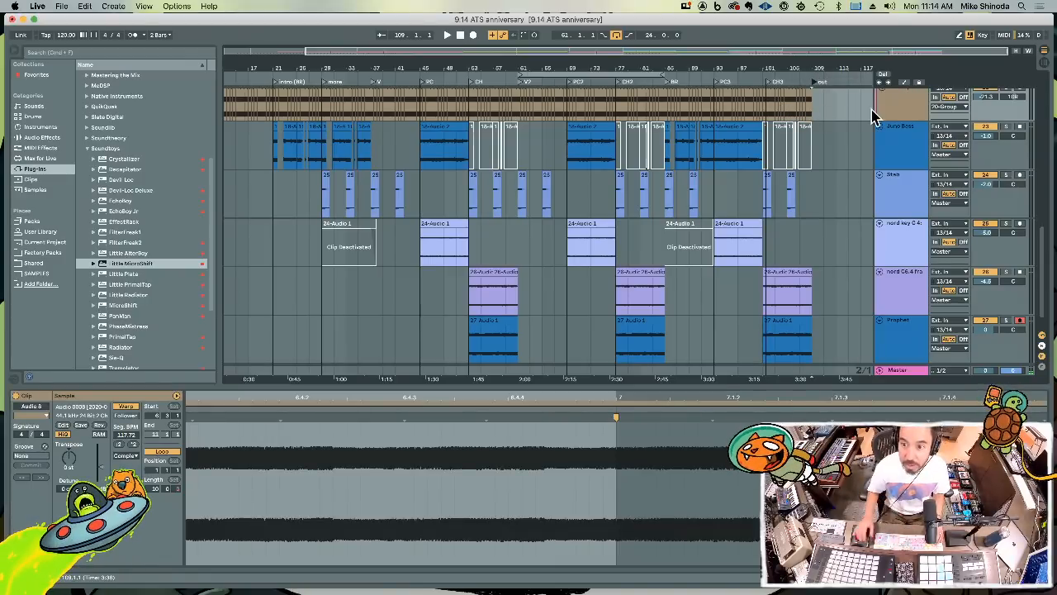
Duplicate the Juno Tape and OP1 tape audio from 101.3 to bar 109 into the outro and start playback
left_click_drag(830, 68, 788, 68)
scroll(779, 250, "up", 3)
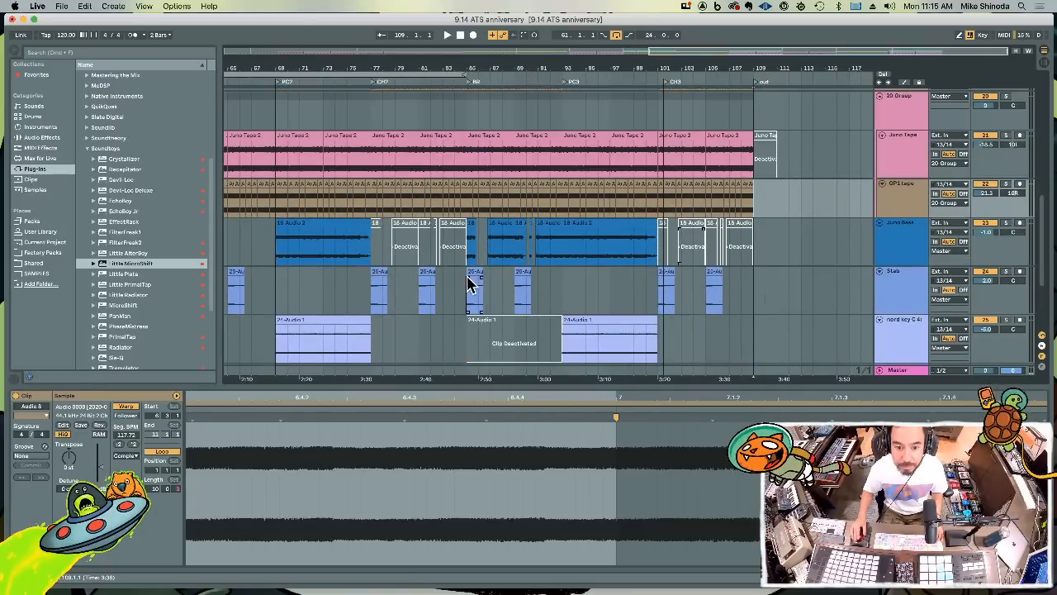
left_click_drag(467, 252, 556, 249)
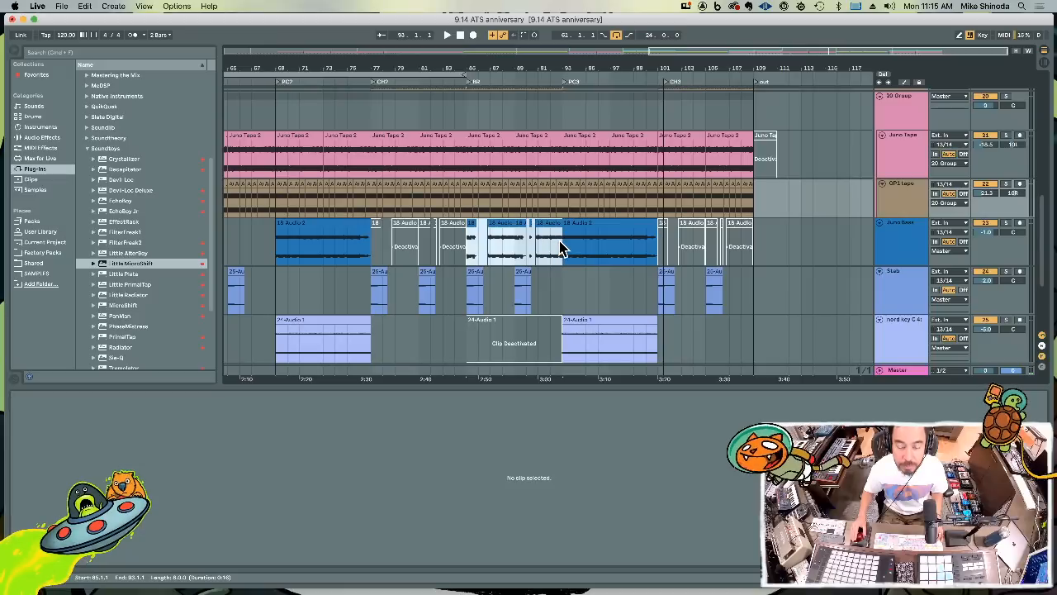
left_click(565, 248)
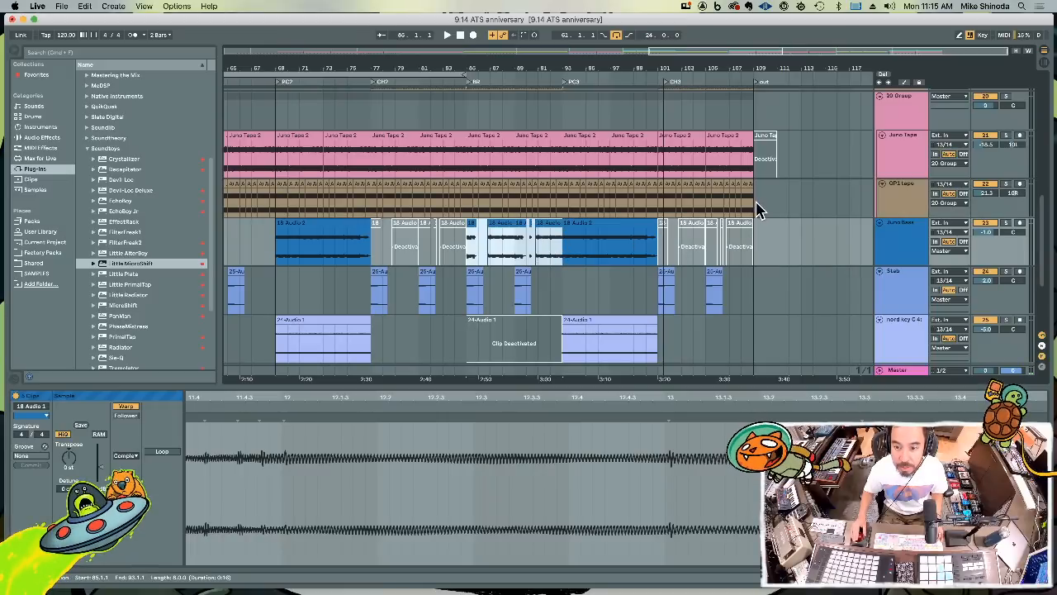
left_click_drag(758, 211, 669, 164)
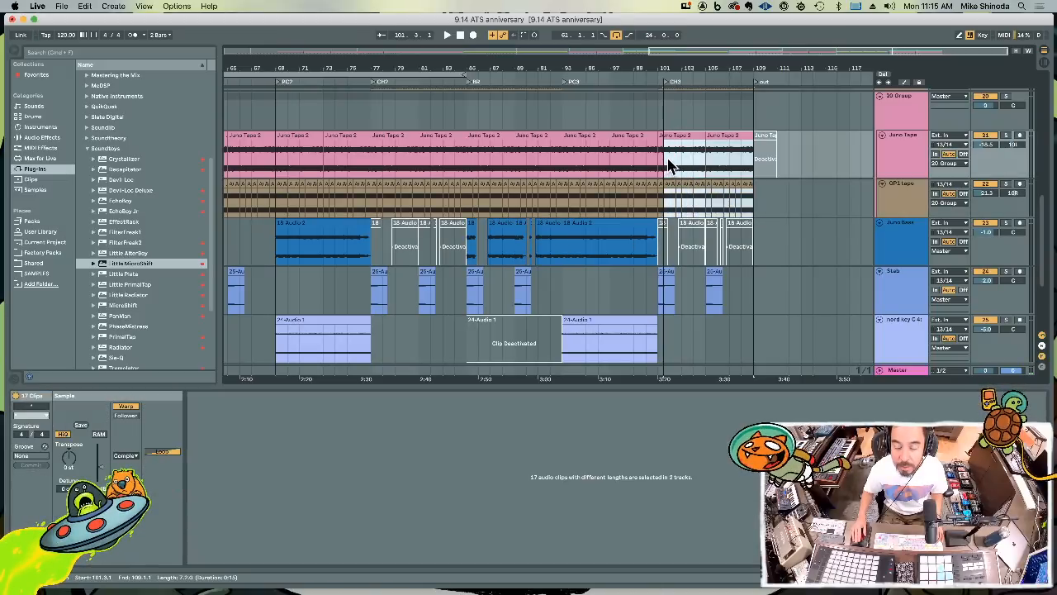
key("super+d")
key("space")
Duplicate the last kick clip twice so the kick continues from bar 109 to bar 117
left_click_drag(715, 65, 656, 66)
scroll(704, 138, "up", 4)
scroll(706, 191, "up", 2)
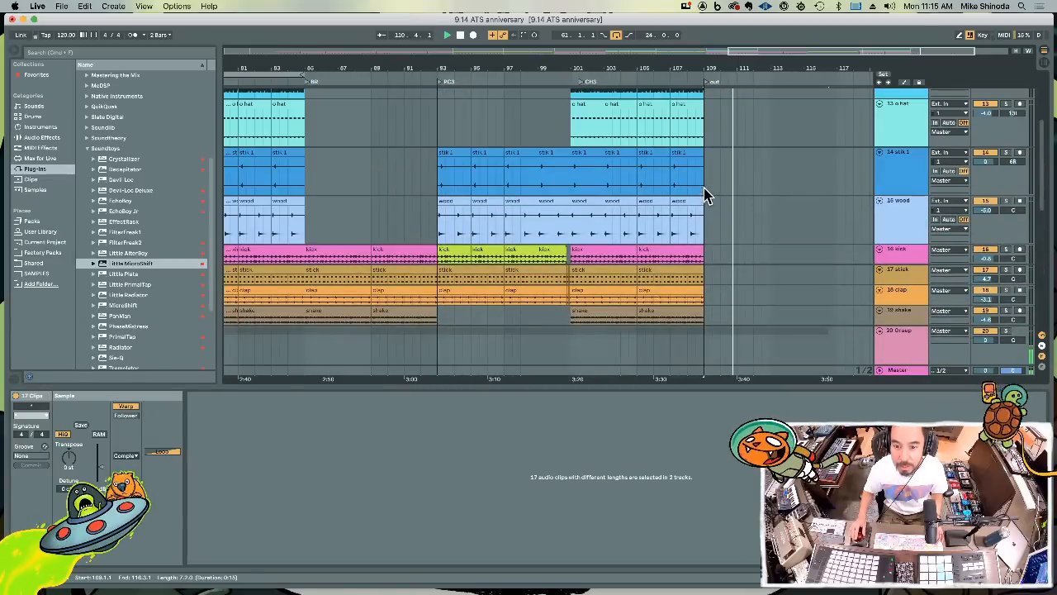
scroll(705, 160, "up", 3)
scroll(703, 174, "down", 1)
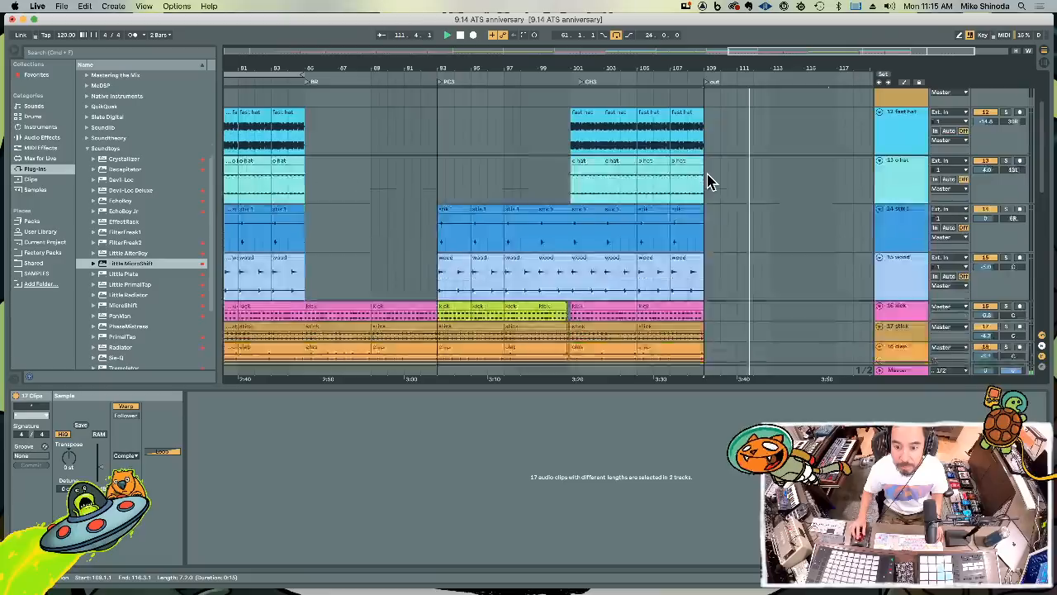
scroll(702, 194, "down", 2)
left_click(689, 264)
key("super+d")
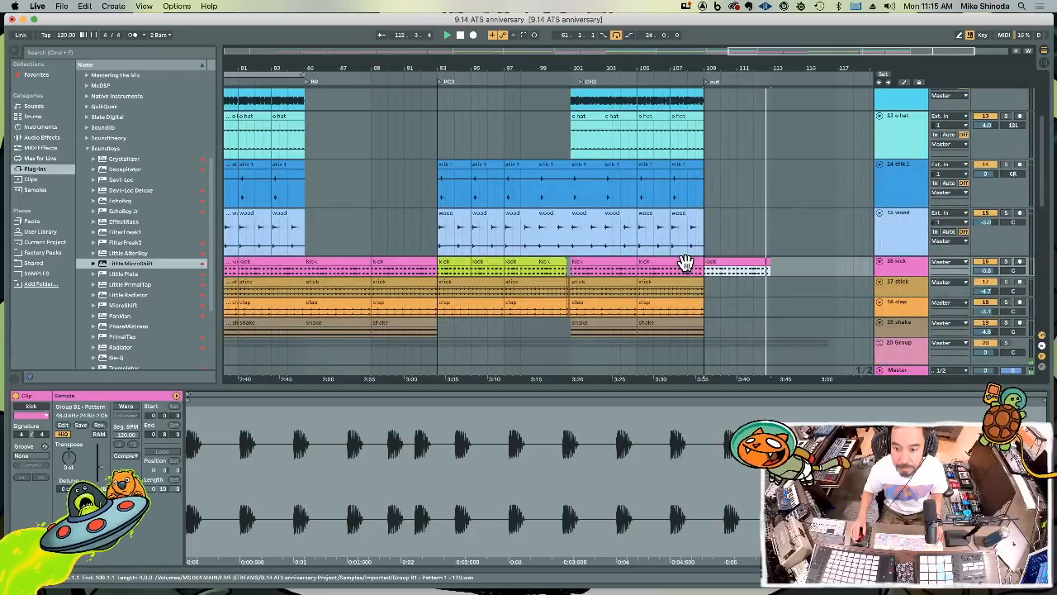
key("super+d")
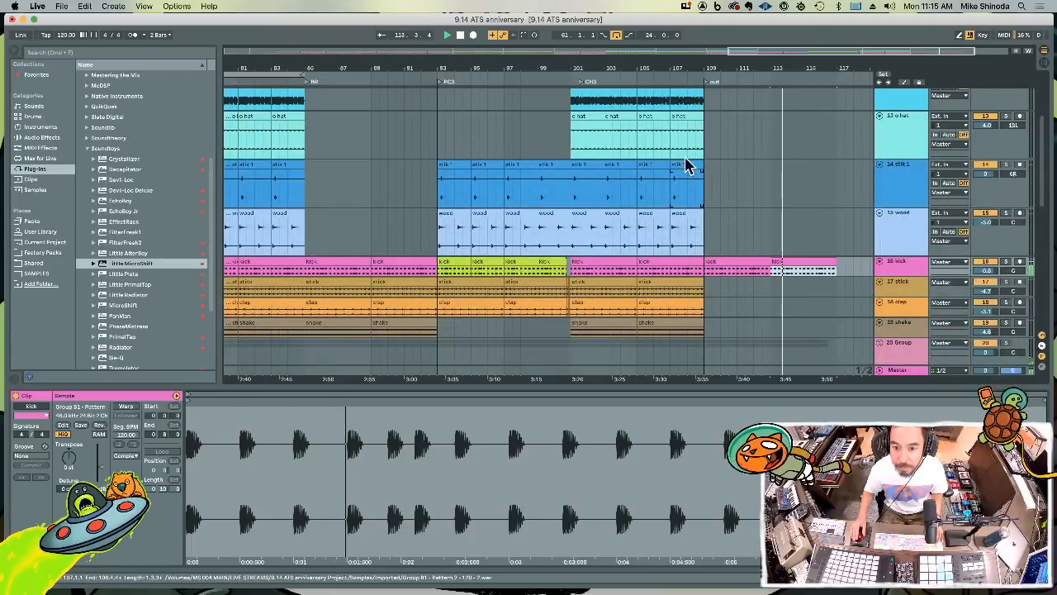
Duplicate the last stick clip twice from bar 109 and play back the transition into the outro
left_click(671, 285)
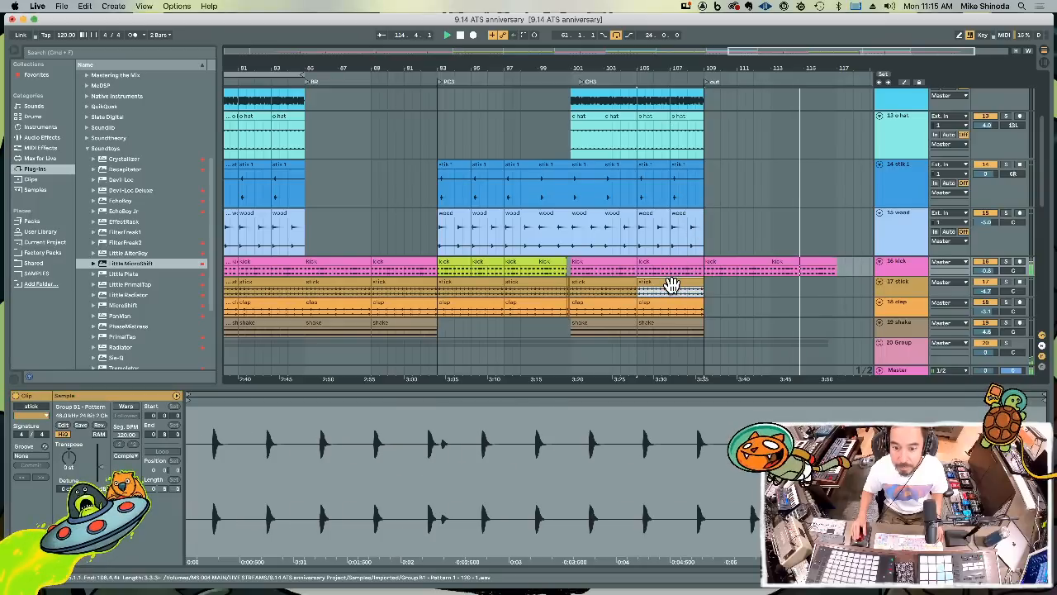
key("super+d")
key("super+d")
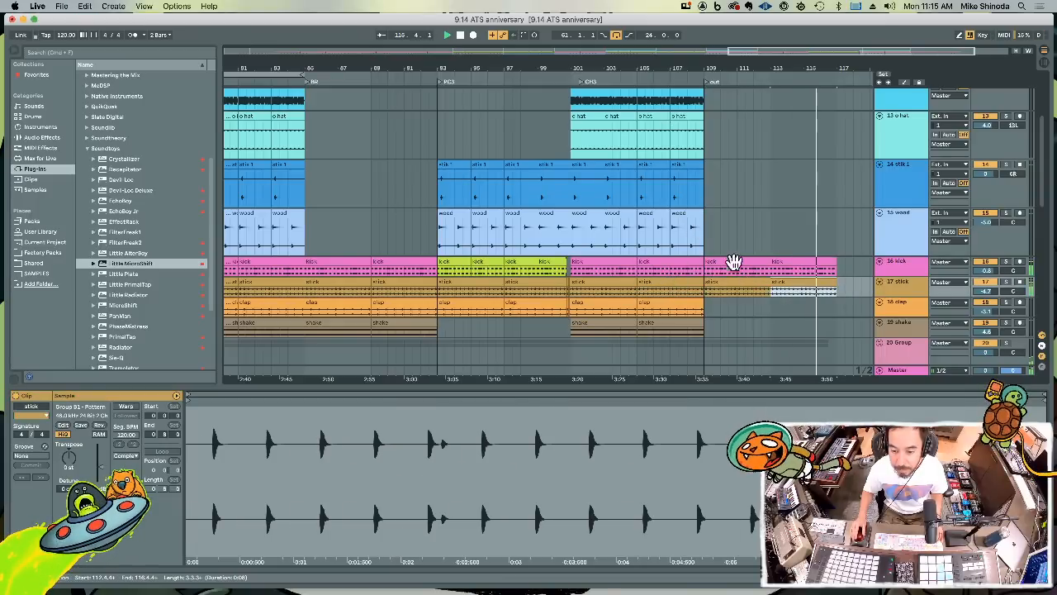
key("space")
left_click(677, 243)
key("space")
scroll(685, 231, "down", 5)
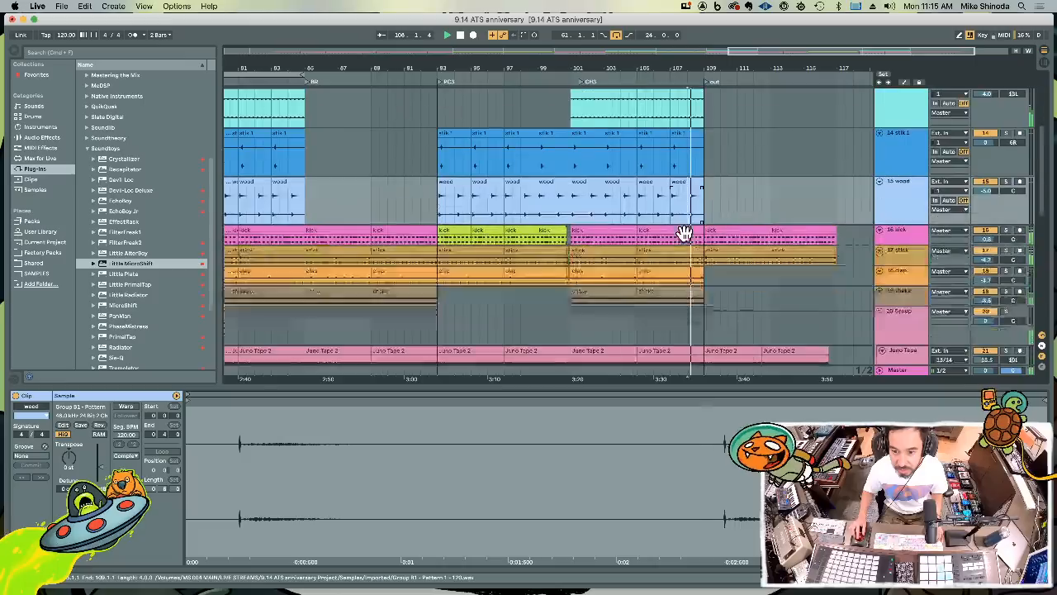
Try duplicating the last clap clip into the outro, and duplicate the last shake clip once at bar 109
left_click(689, 145)
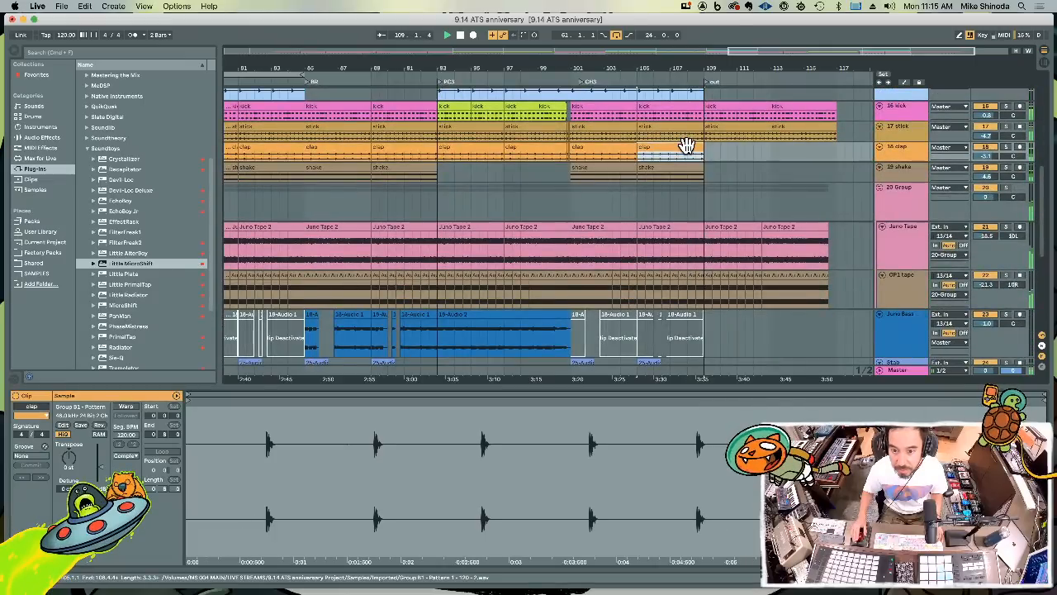
key("super+d")
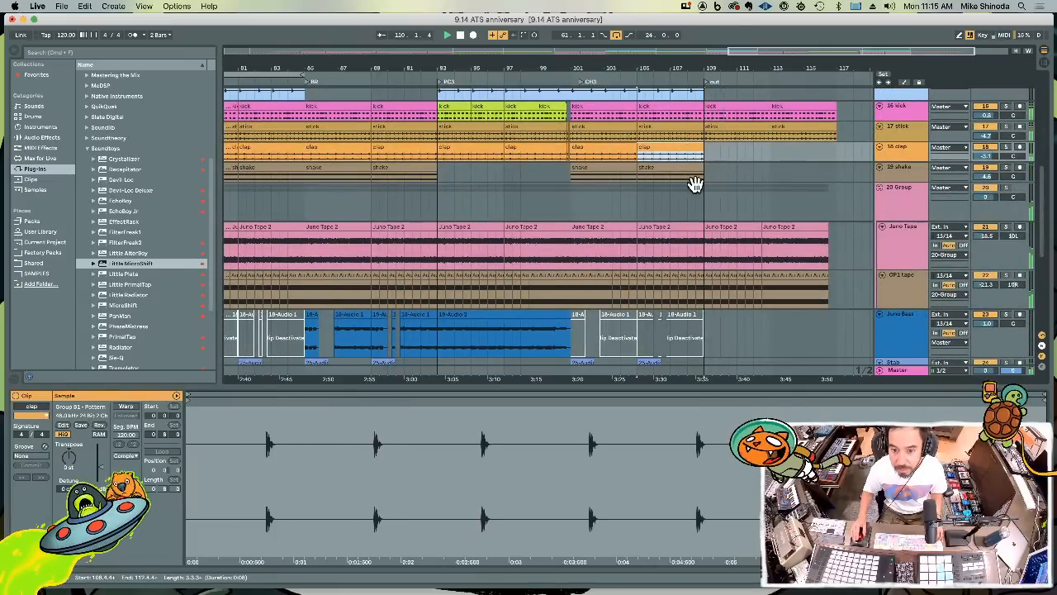
left_click(680, 167)
key("super+d")
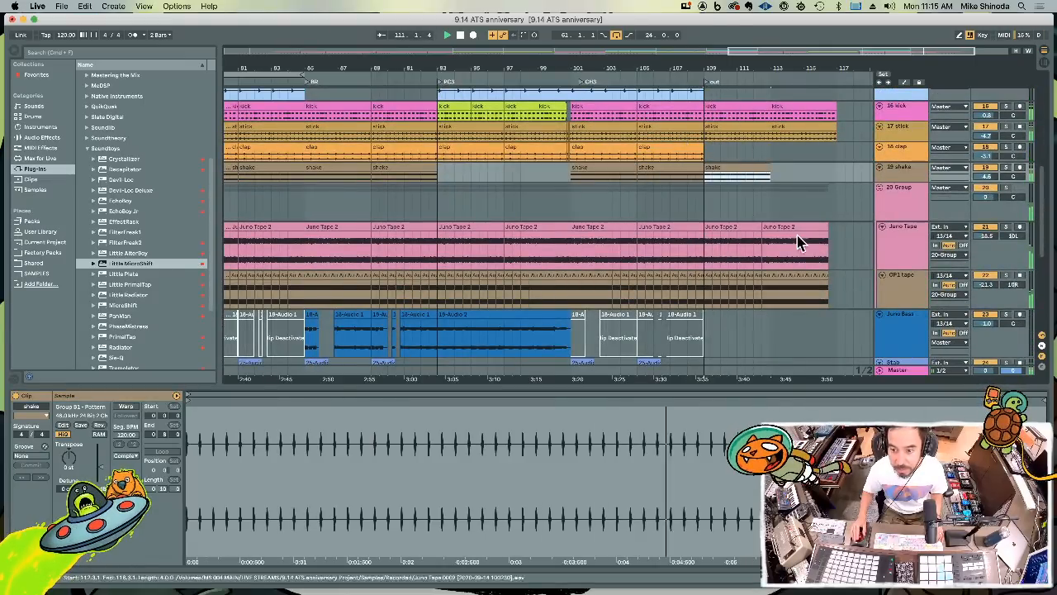
Duplicate the nord C6.4 clips of bars 101 to 109 at bar 109 and play back from bar 108
scroll(797, 241, "down", 5)
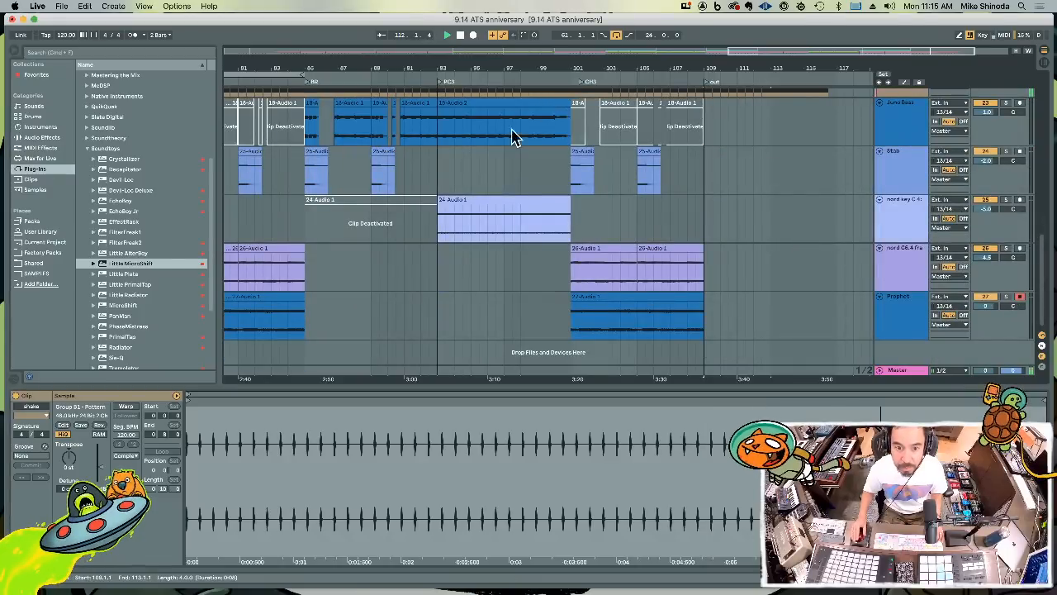
left_click_drag(576, 135, 652, 135)
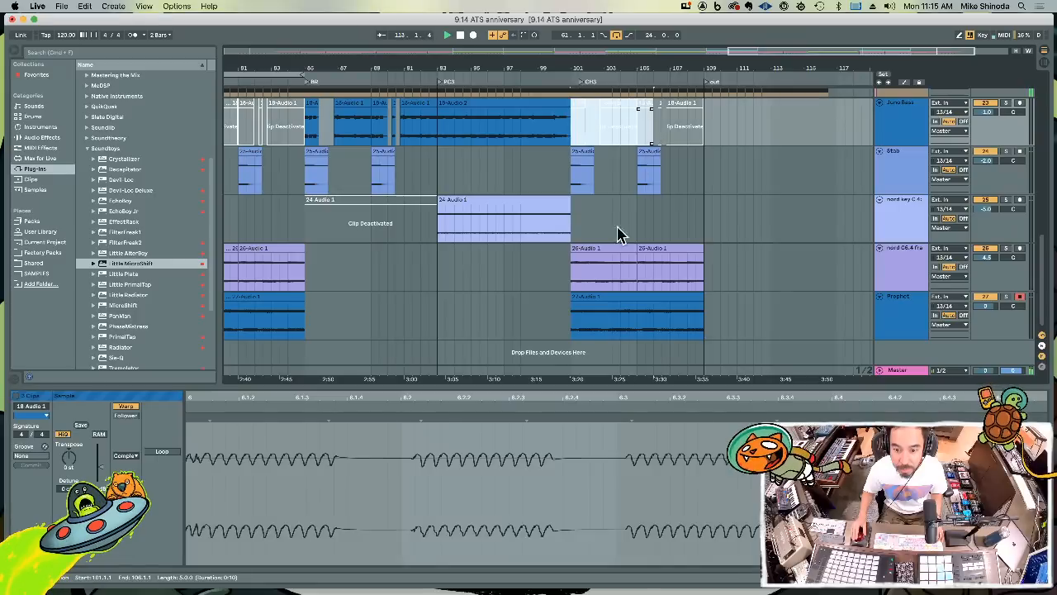
left_click_drag(576, 290, 704, 285)
key("super+d")
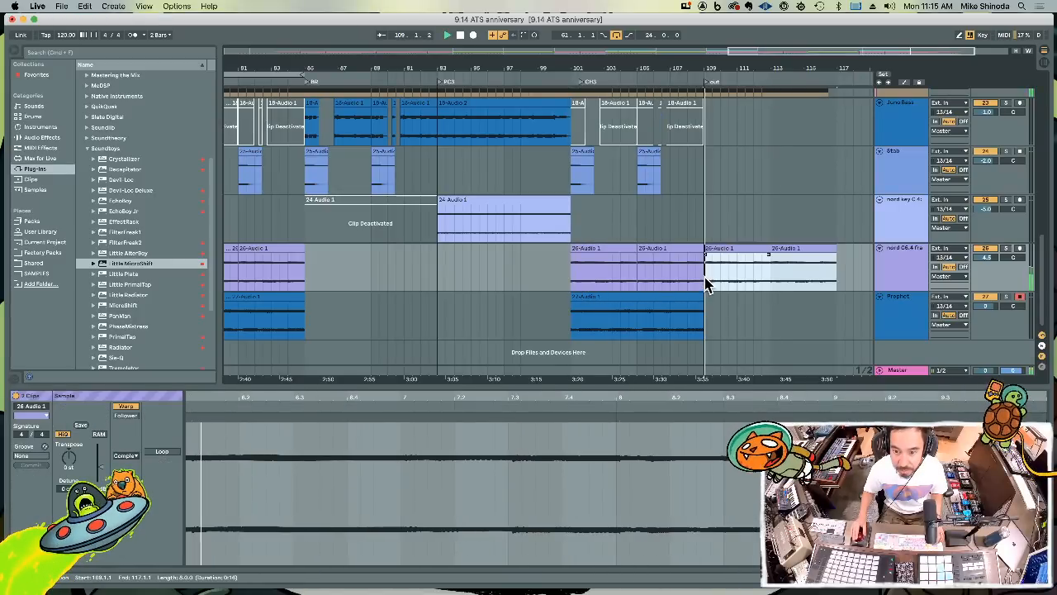
left_click(691, 270)
key("space")
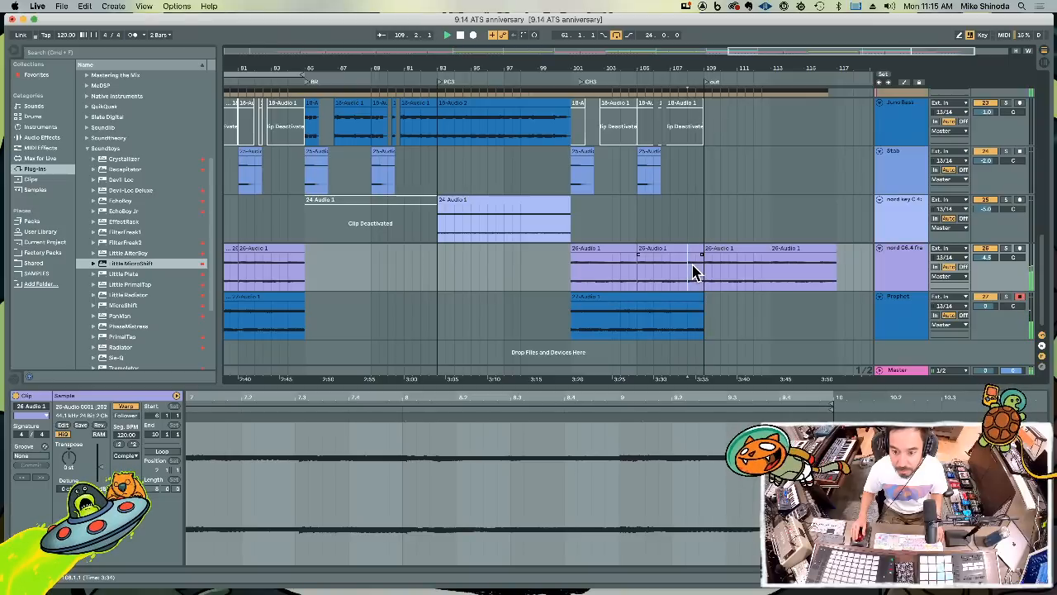
Extend the first nord C6.4 outro clip so that it ends at bar 114
left_click(772, 281)
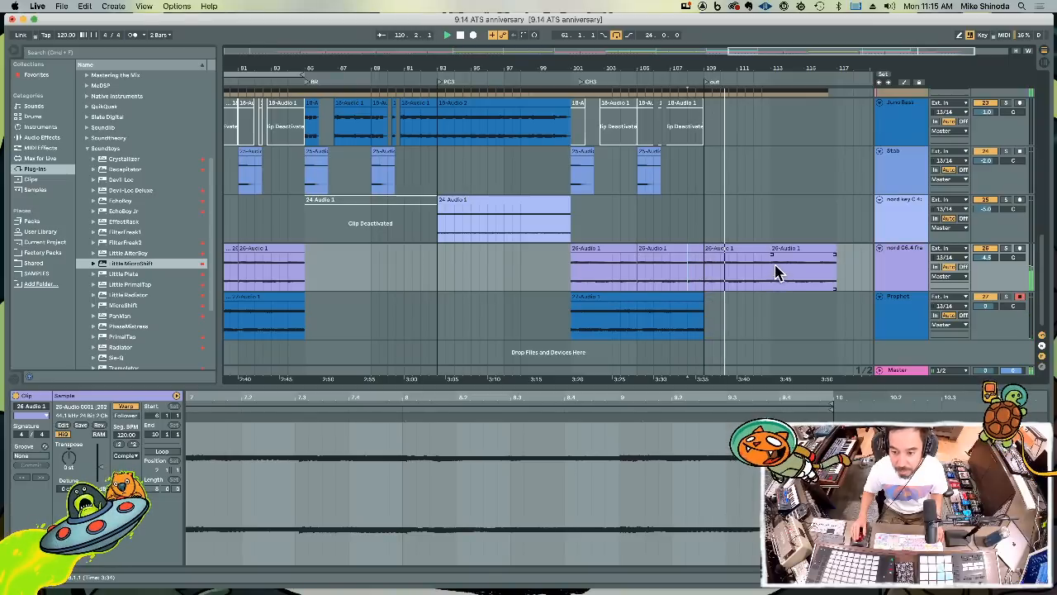
left_click_drag(768, 249, 787, 250)
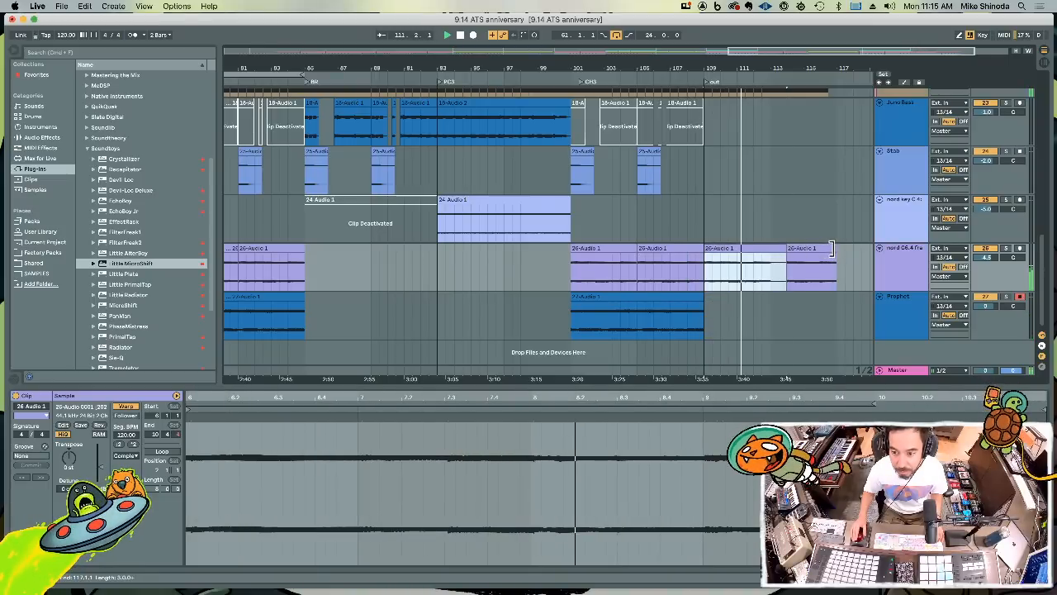
Duplicate the Juno Tape clips of bars 101 to 109 so the copies start at bar 109
scroll(826, 252, "up", 3)
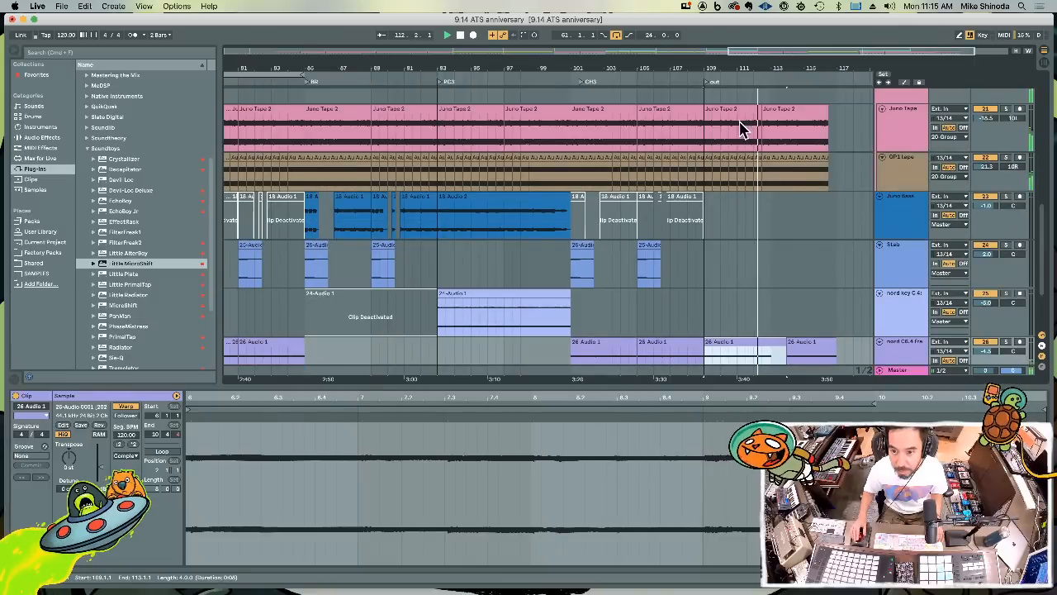
left_click_drag(578, 132, 704, 130)
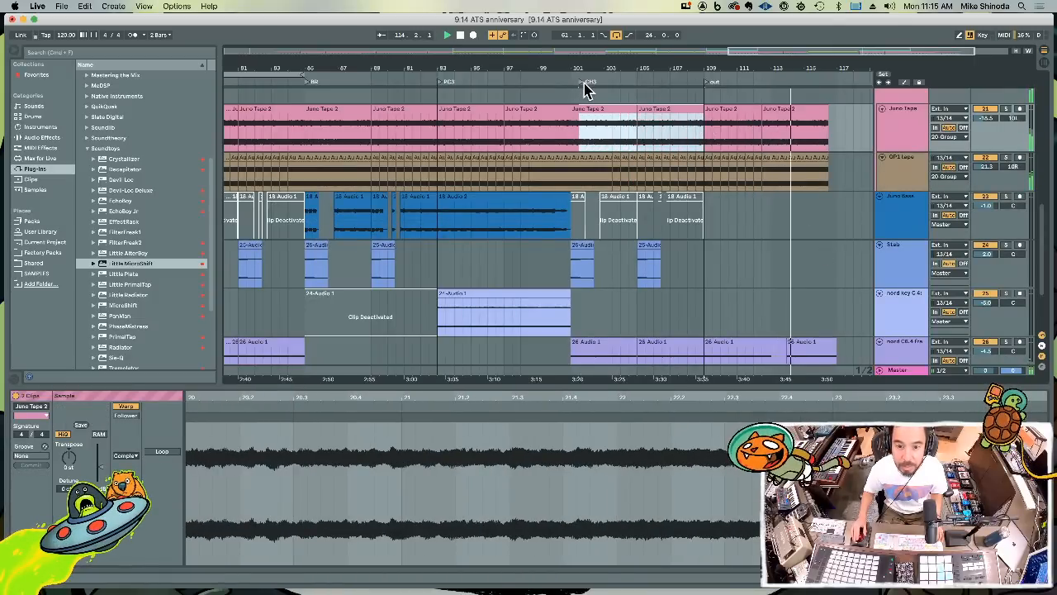
left_click_drag(577, 124, 705, 121)
key("super+d")
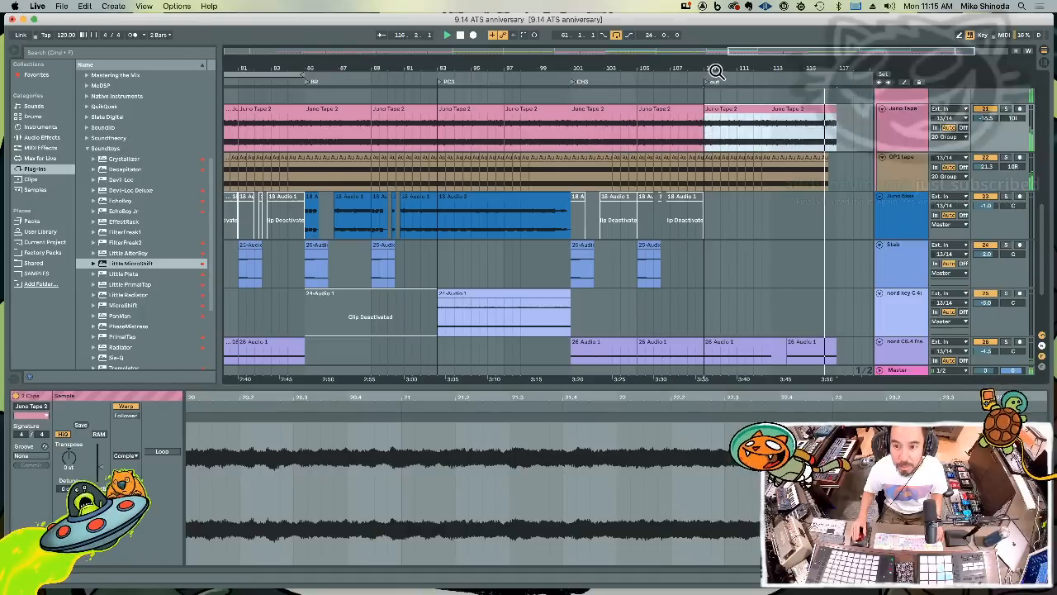
left_click_drag(715, 72, 780, 71)
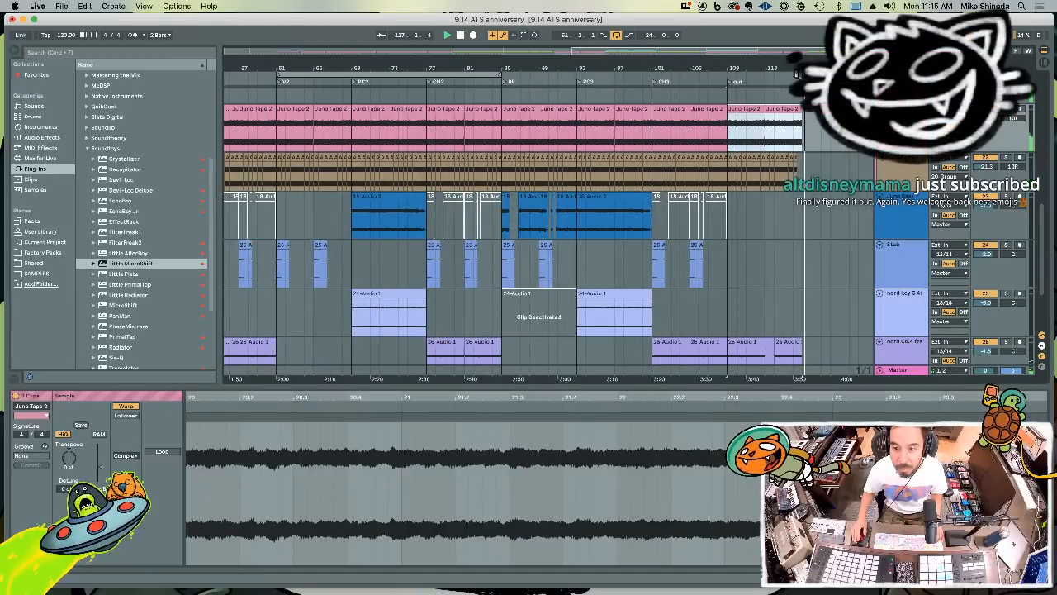
Extend the OP1 tape clip starting near bar 112.3 to about bar 116.3, and fade out its end from just before bar 115
scroll(808, 164, "up", 3)
left_click_drag(818, 163, 974, 159)
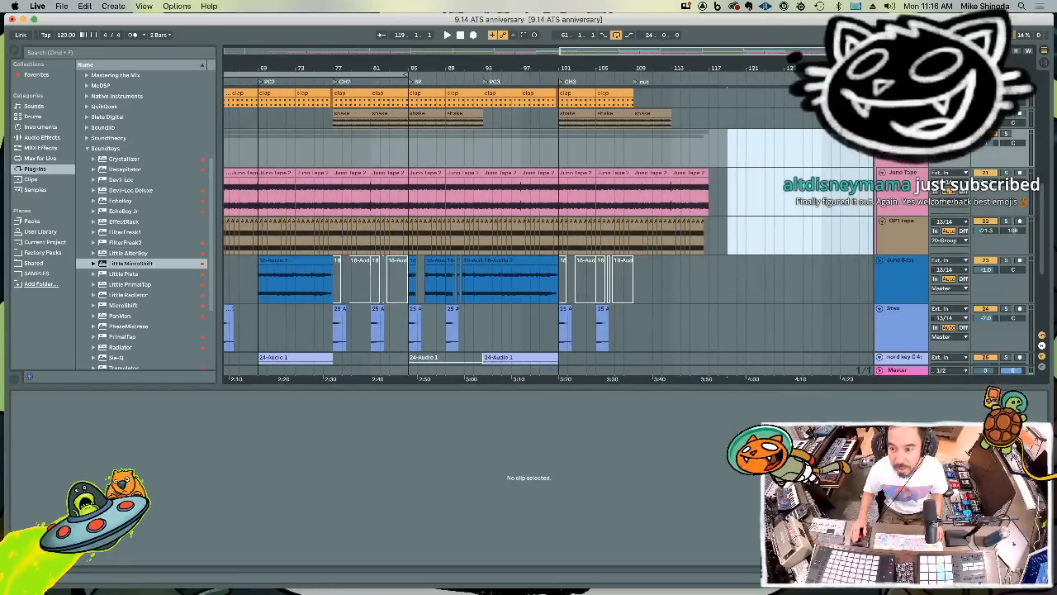
left_click_drag(798, 70, 714, 103)
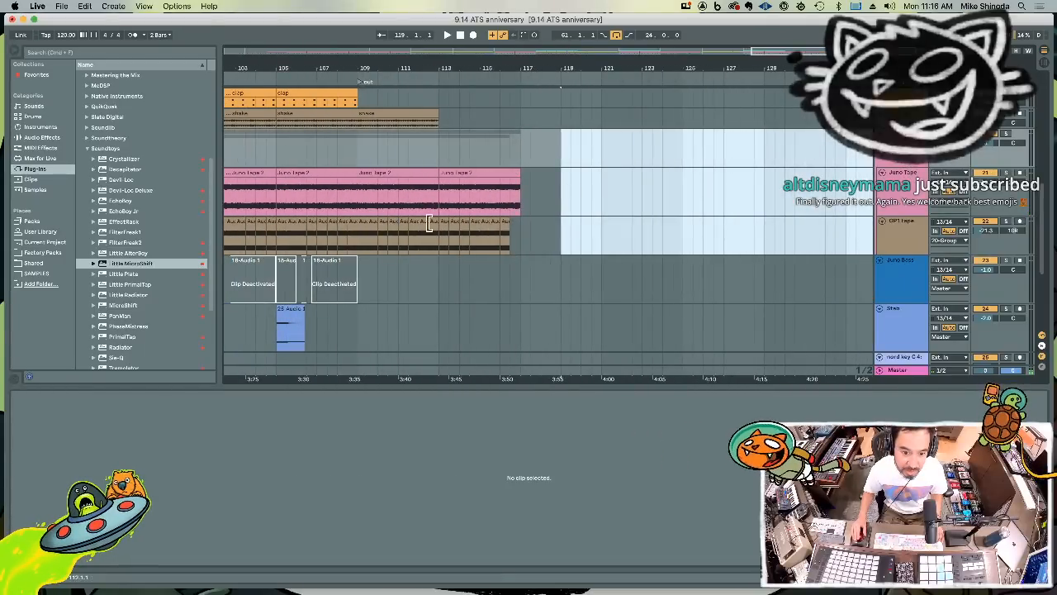
left_click_drag(433, 225, 510, 227)
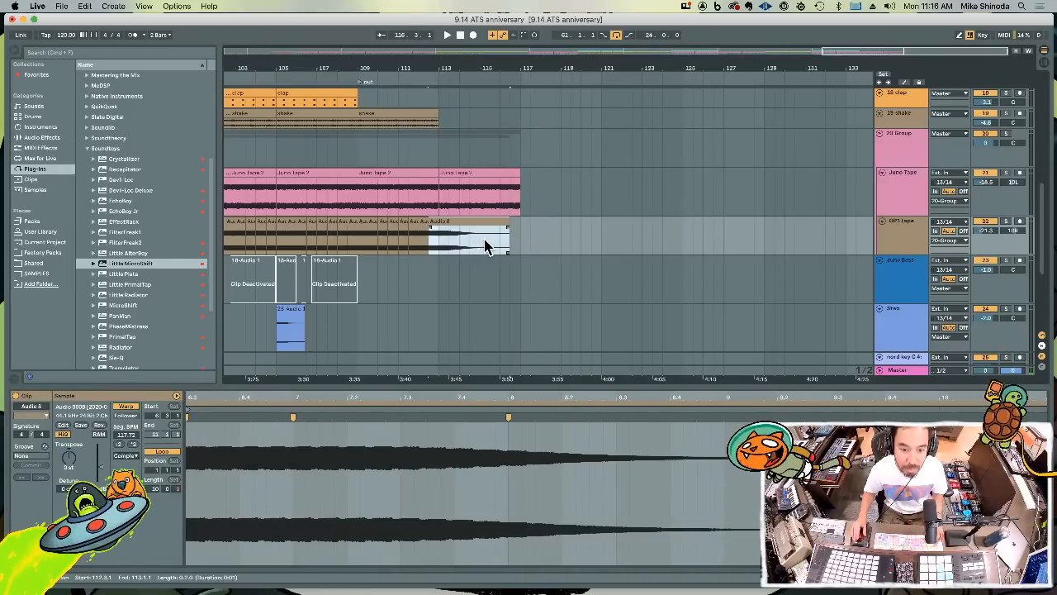
left_click(408, 279)
key("space")
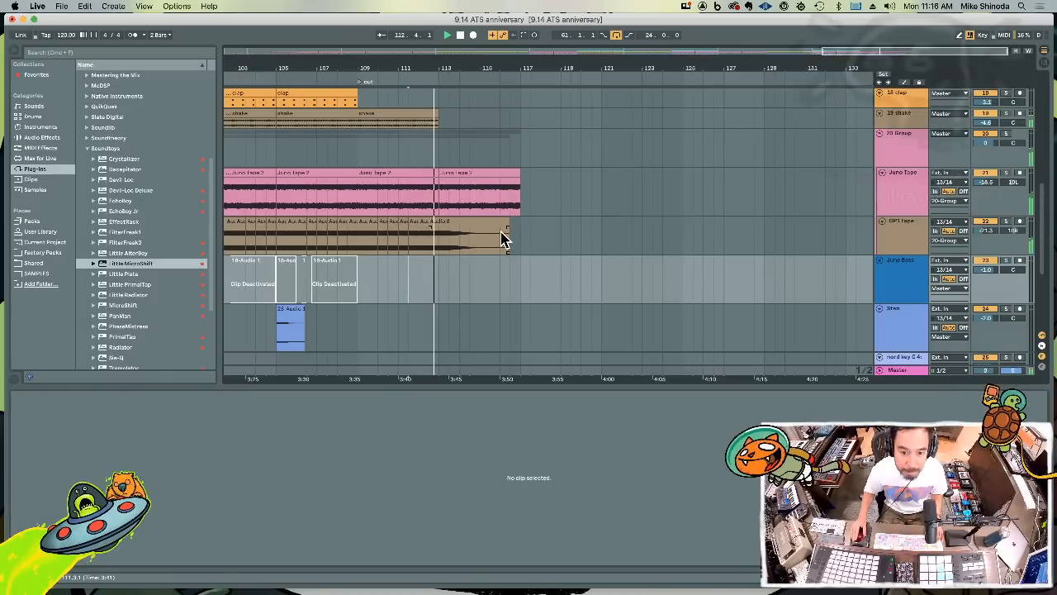
left_click_drag(508, 236, 473, 234)
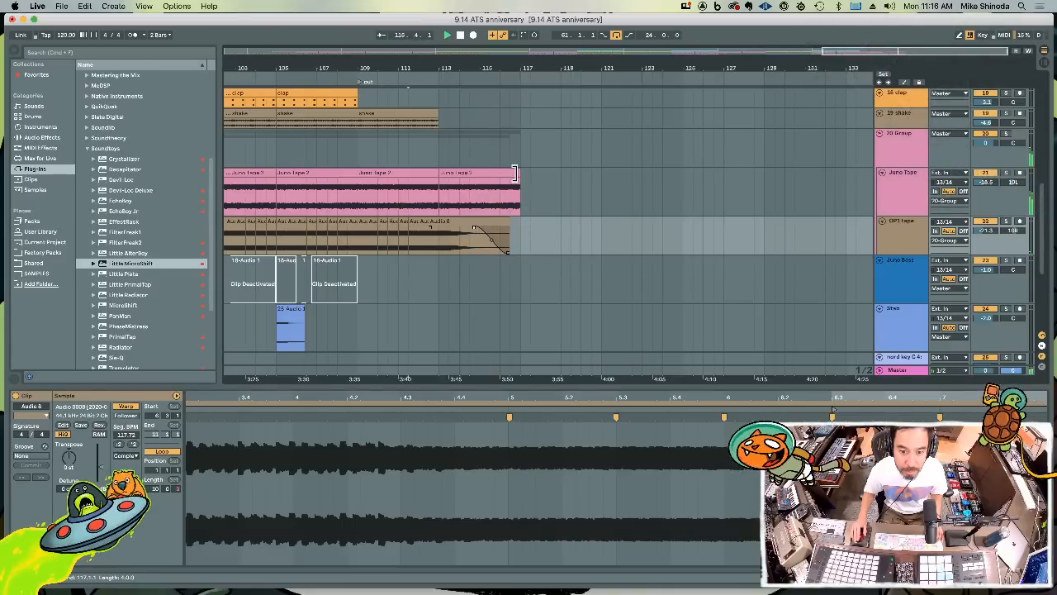
Extend the last Juno Tape clip to about bar 129, then move its decaying tail from bar 125 to bar 113
left_click_drag(514, 174, 685, 194)
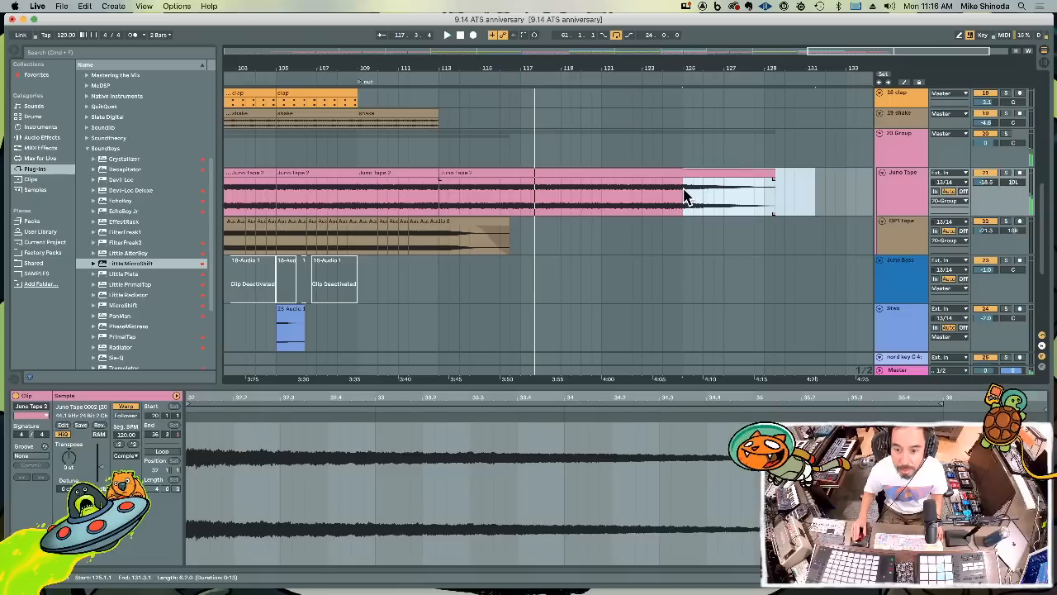
key("space")
key("Delete")
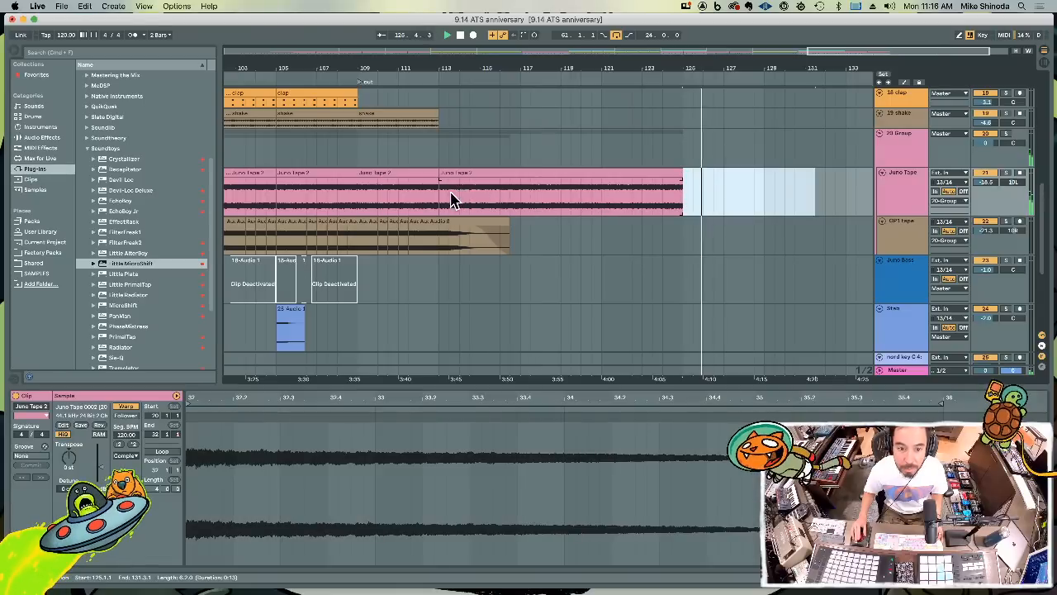
left_click(441, 202)
key("super+v")
Play back from about bar 112 and delete the leftover Juno Tape clip between bars 117.3 and 125
left_click(423, 154)
key("space")
key("space")
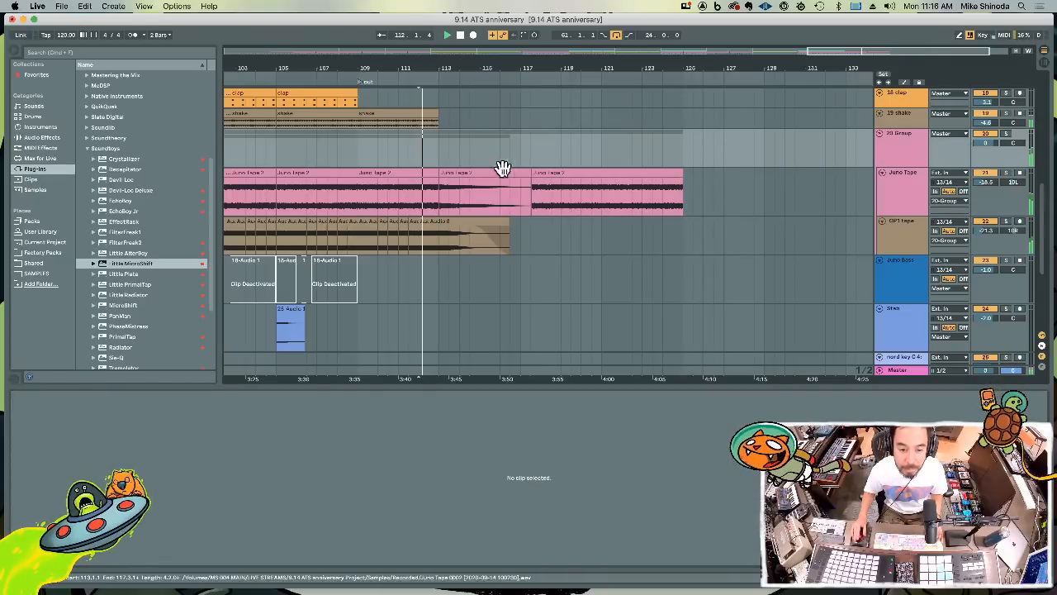
left_click(557, 174)
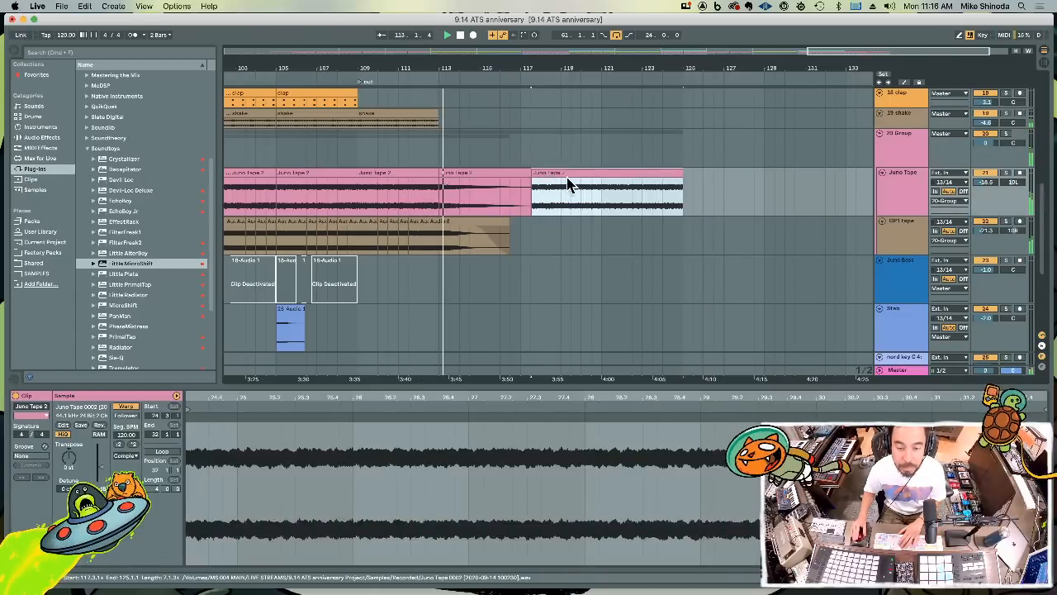
key("Delete")
Extend the last nord C6.4 clip so that it starts at bar 113 and ends at about bar 117.3
scroll(572, 203, "down", 5)
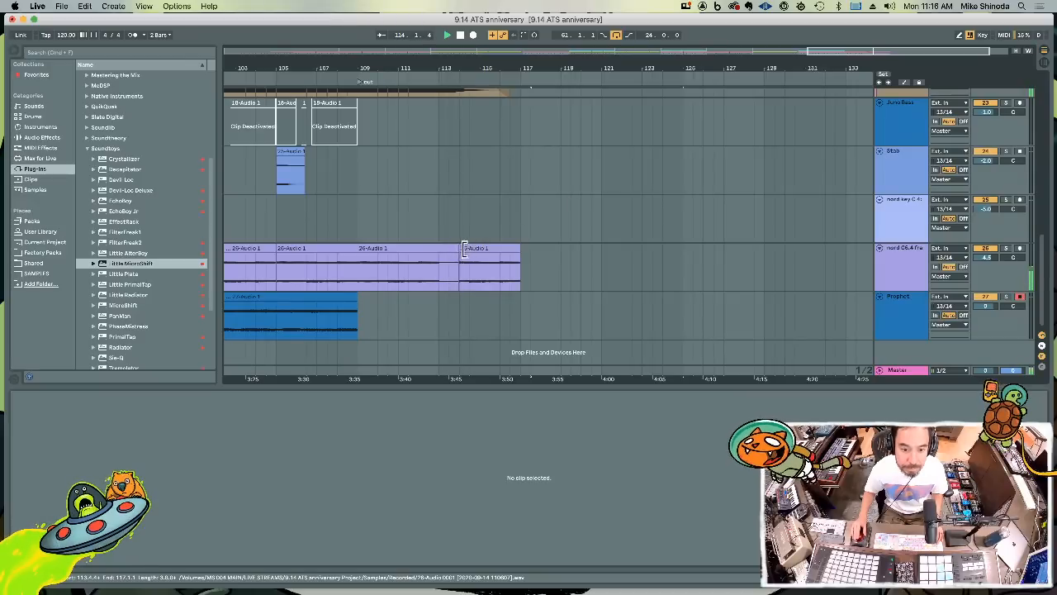
left_click_drag(464, 250, 442, 251)
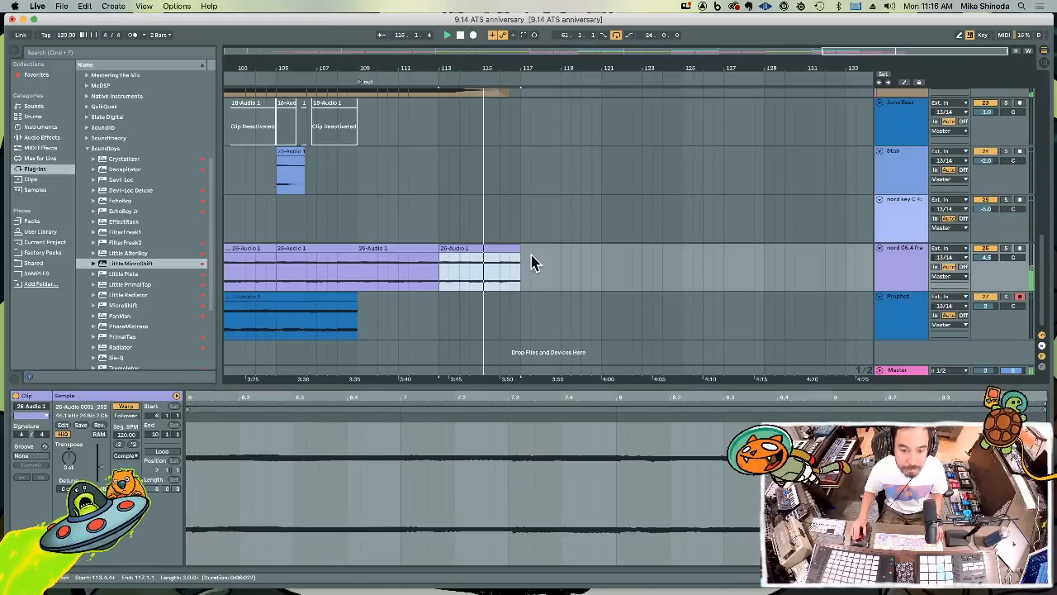
left_click_drag(521, 255, 531, 254)
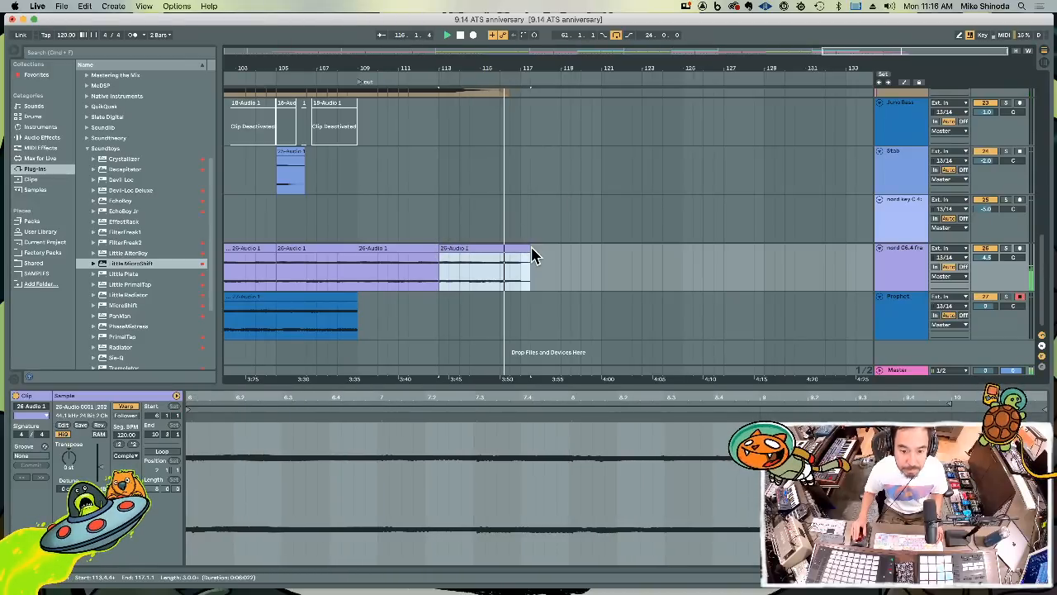
Add a locator named "end" at bar 118.3
left_click(548, 266)
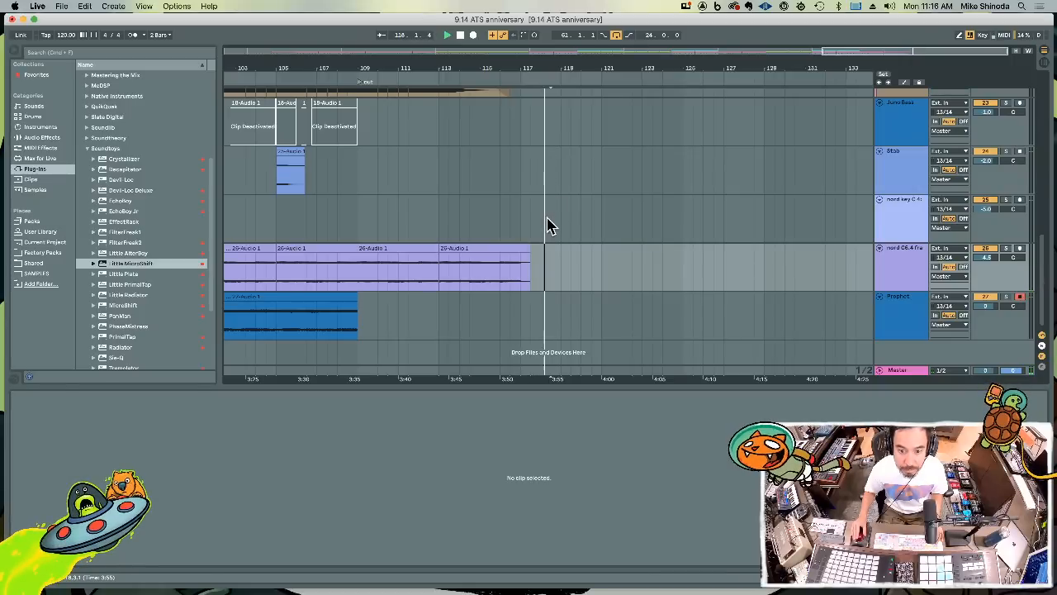
right_click(552, 224)
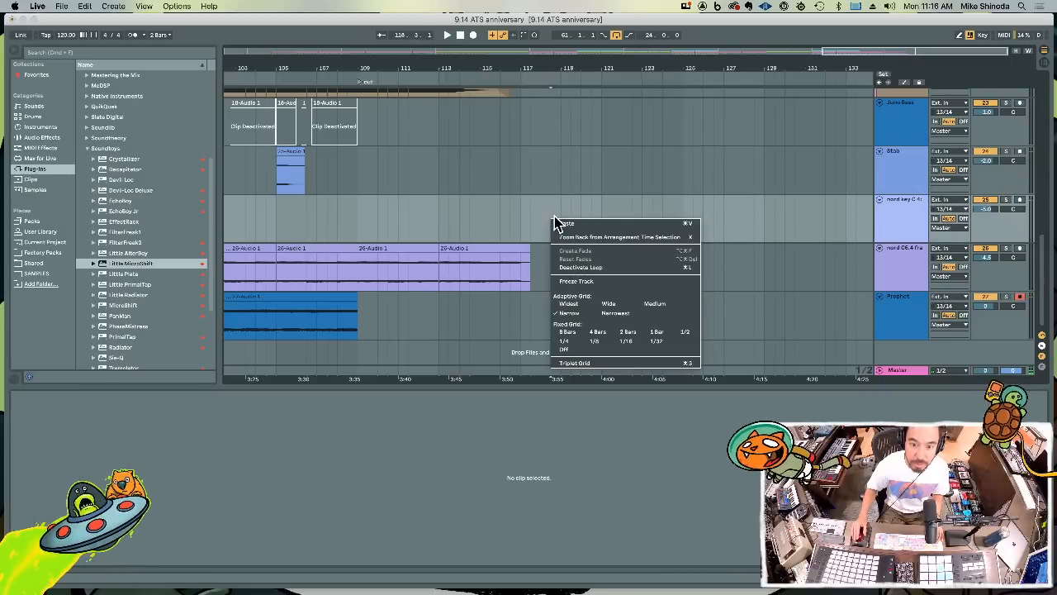
right_click(552, 87)
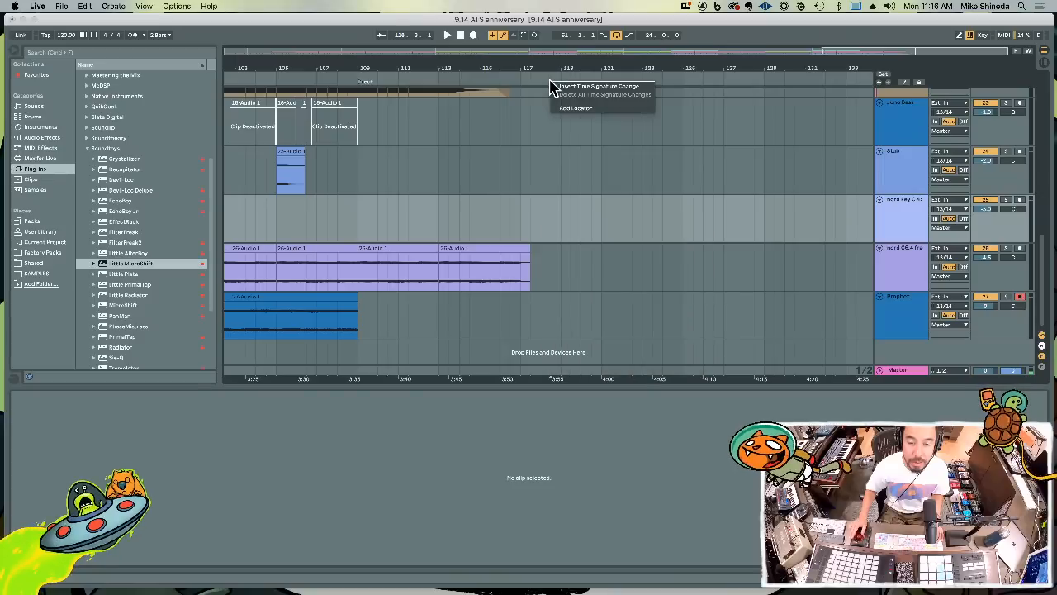
left_click(568, 108)
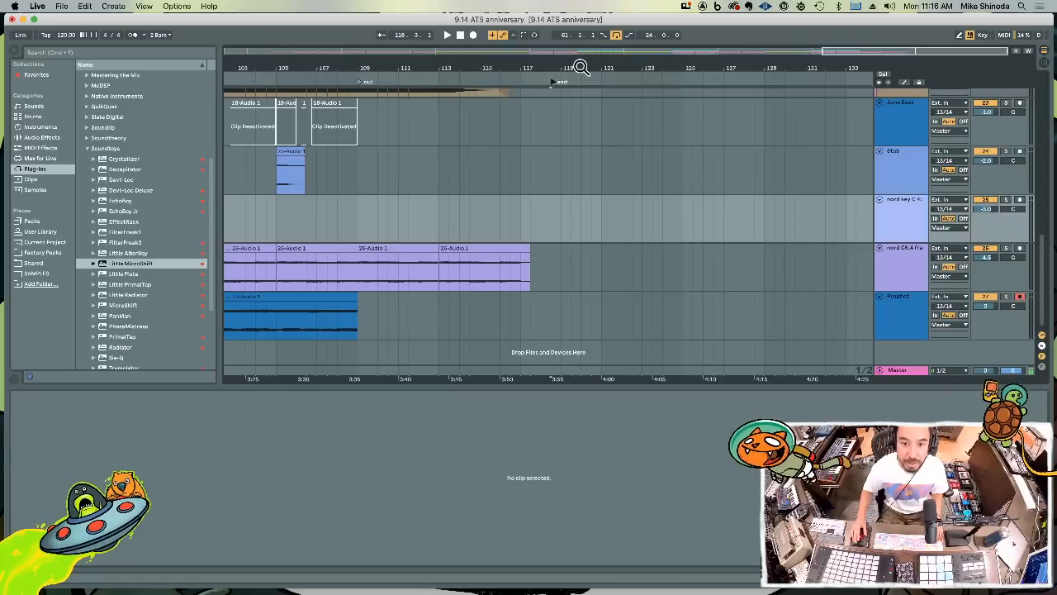
Insert a new audio track between the Juno Bass and Stab tracks and save the set
left_click_drag(582, 68, 581, 25)
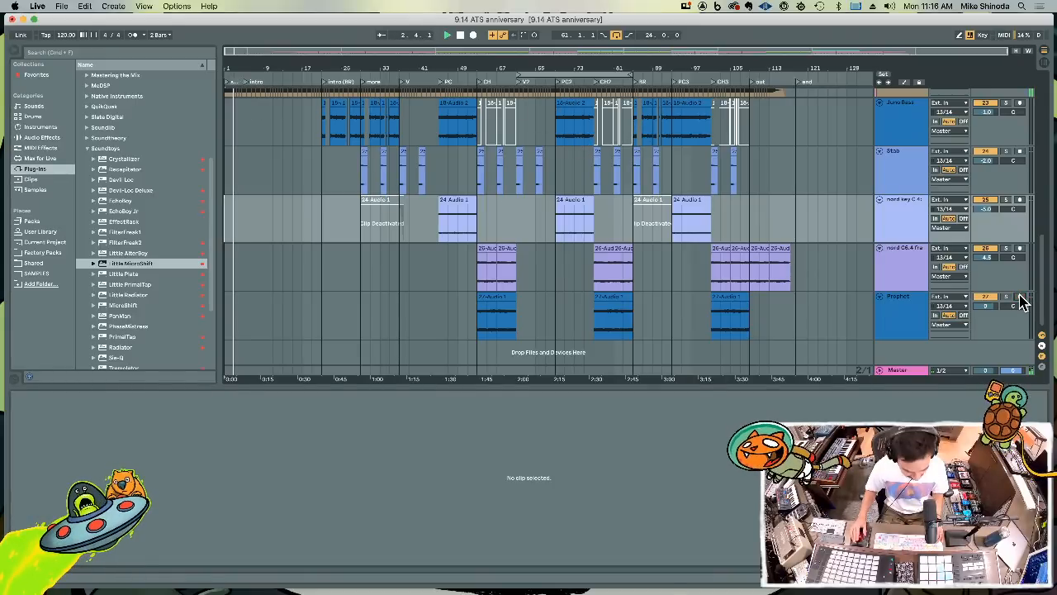
key("super+t")
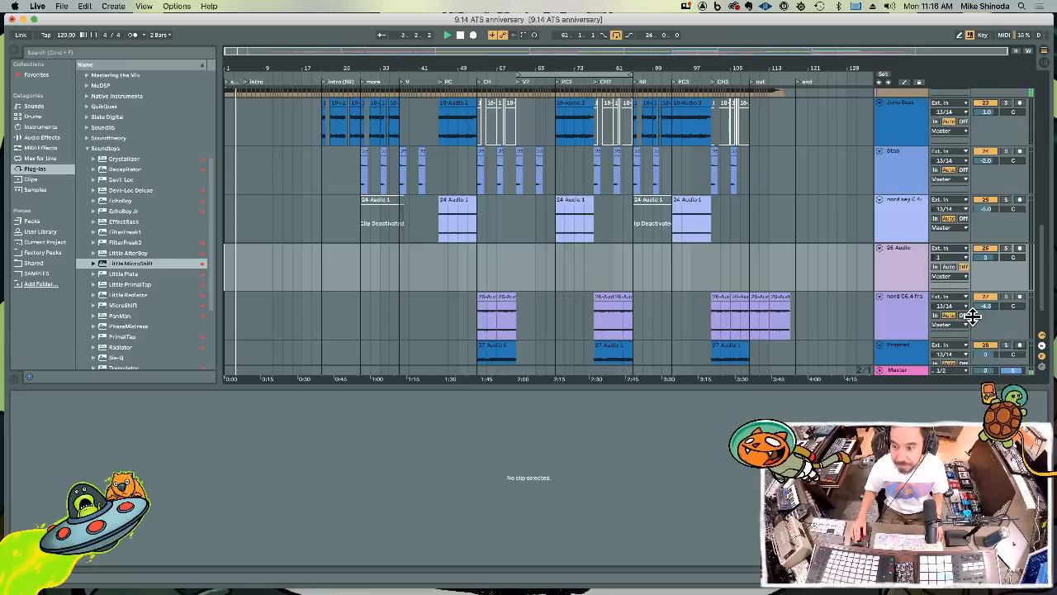
left_click(907, 262)
left_click_drag(900, 153, 896, 155)
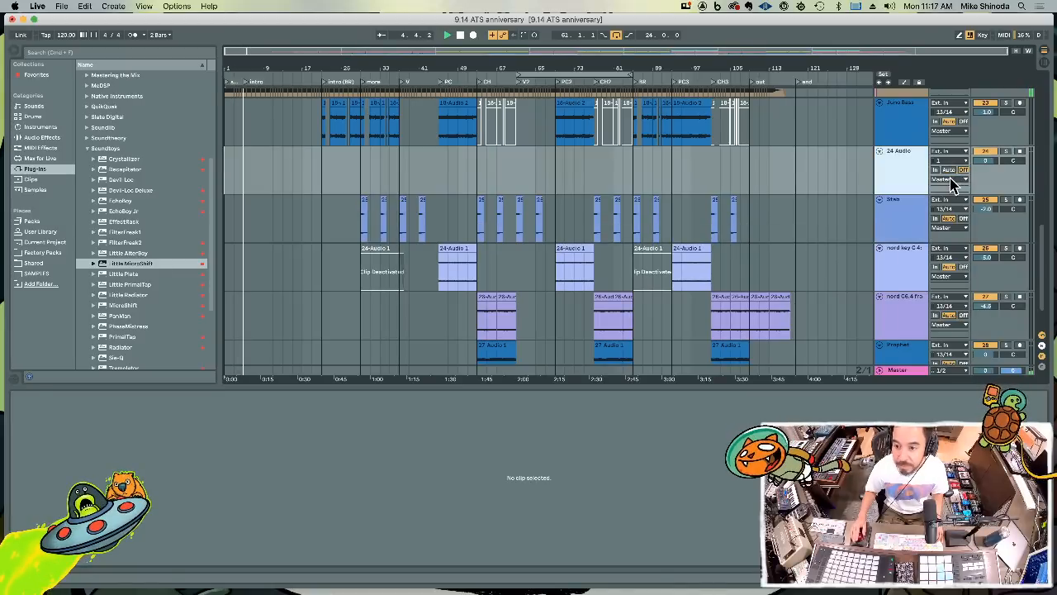
key("super+s")
Set the new audio track's input channels to 13/14 and lower its volume to about -3.6 dB
left_click(947, 161)
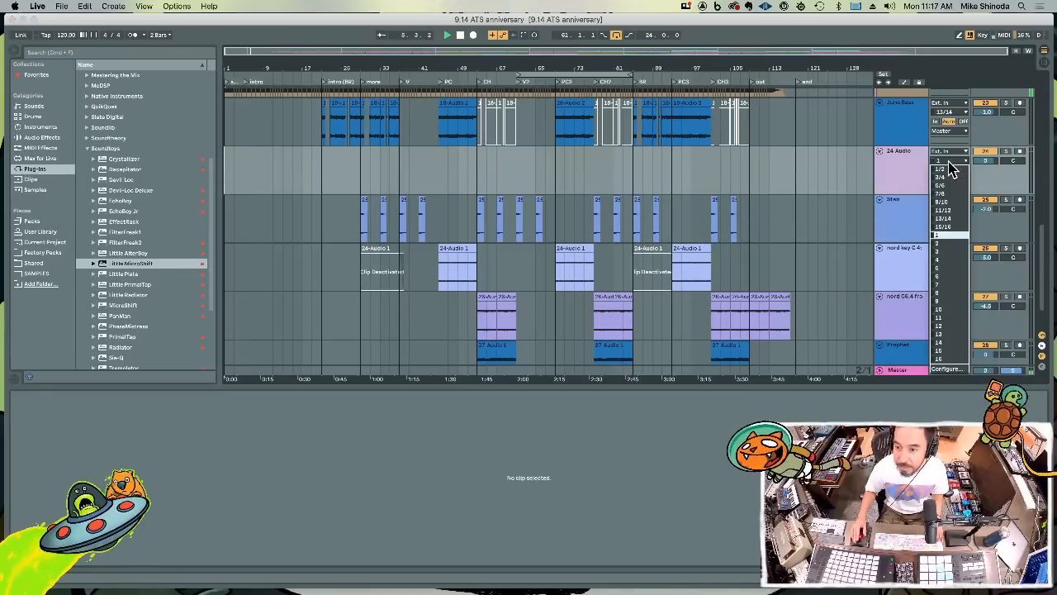
left_click(949, 220)
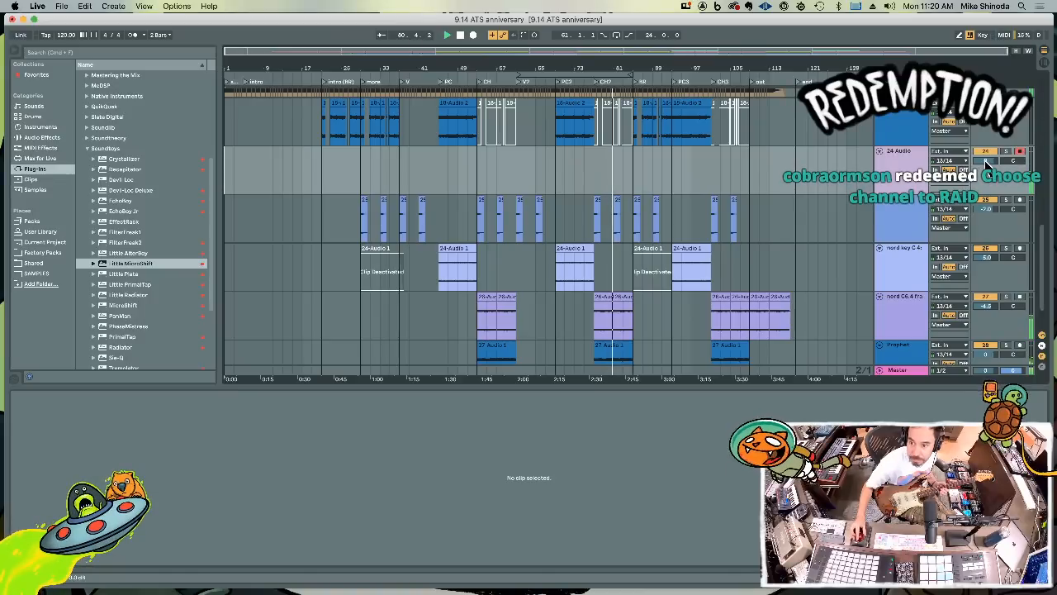
left_click_drag(986, 165, 986, 158)
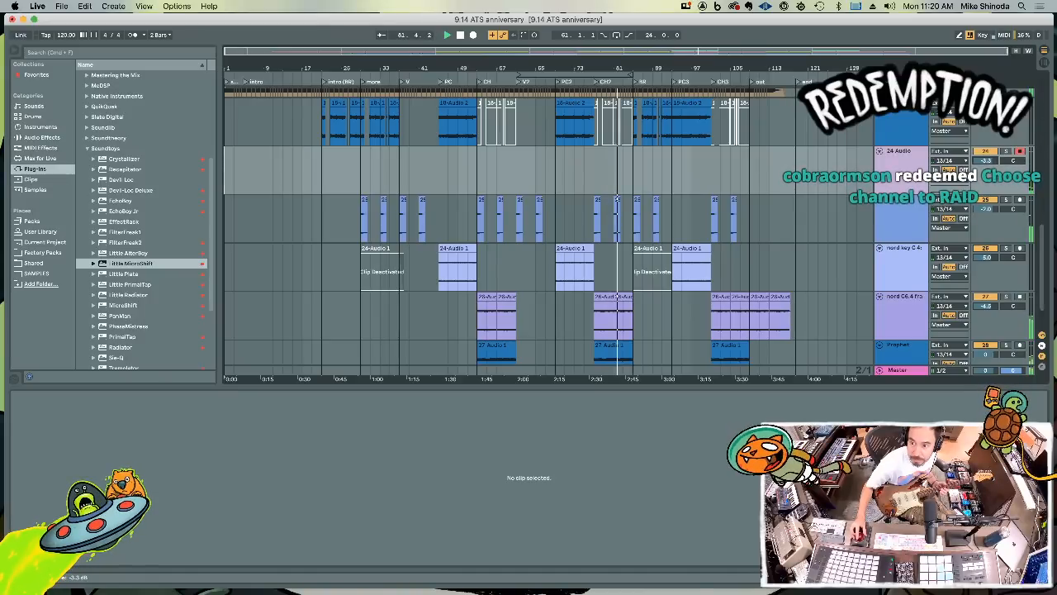
Try recording guitar on the new audio track from about bar 82, with another punch-in from about bar 93
key("F9")
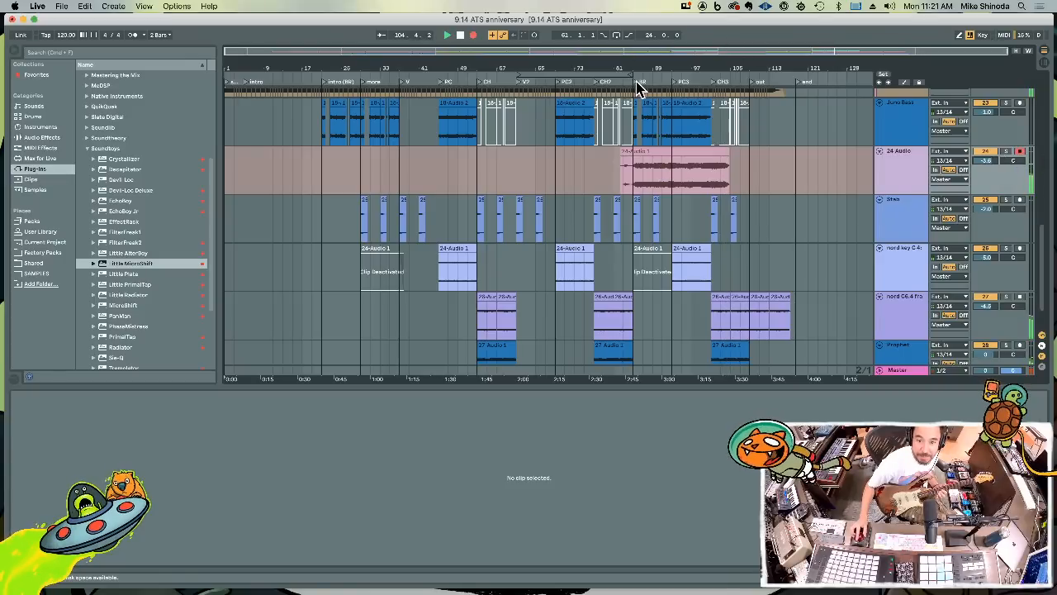
key("F9")
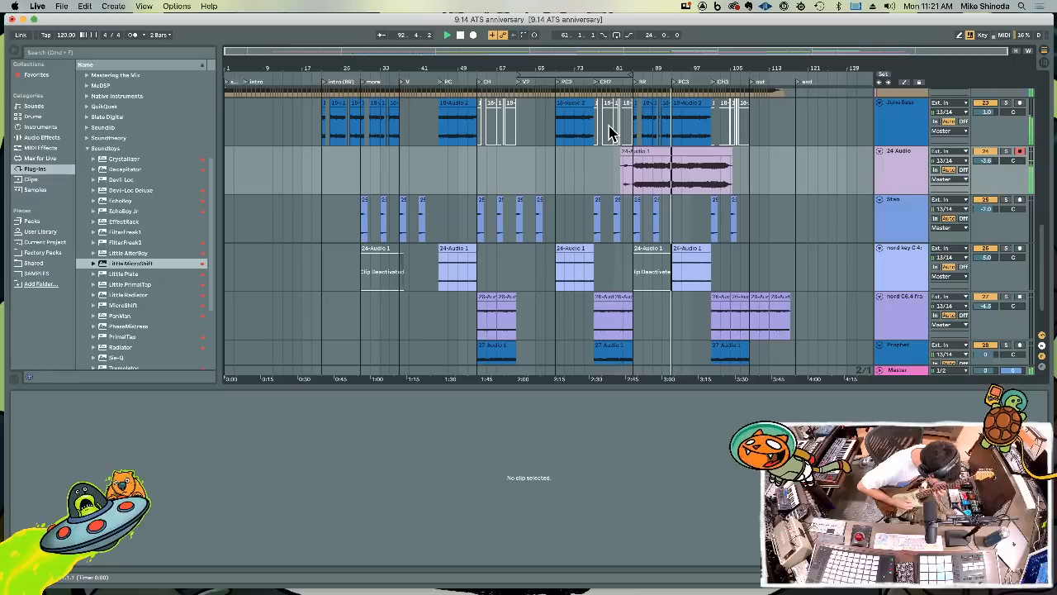
key("F9")
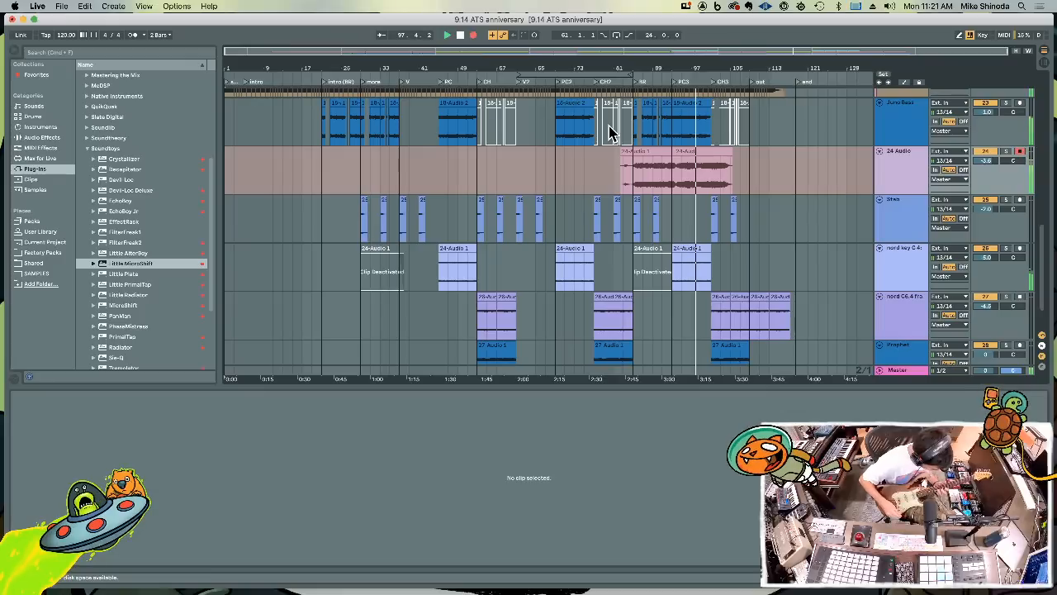
Record a new guitar take from about bar 82 to 115 and trim its start to bar 85
left_click(618, 82)
left_click(618, 82)
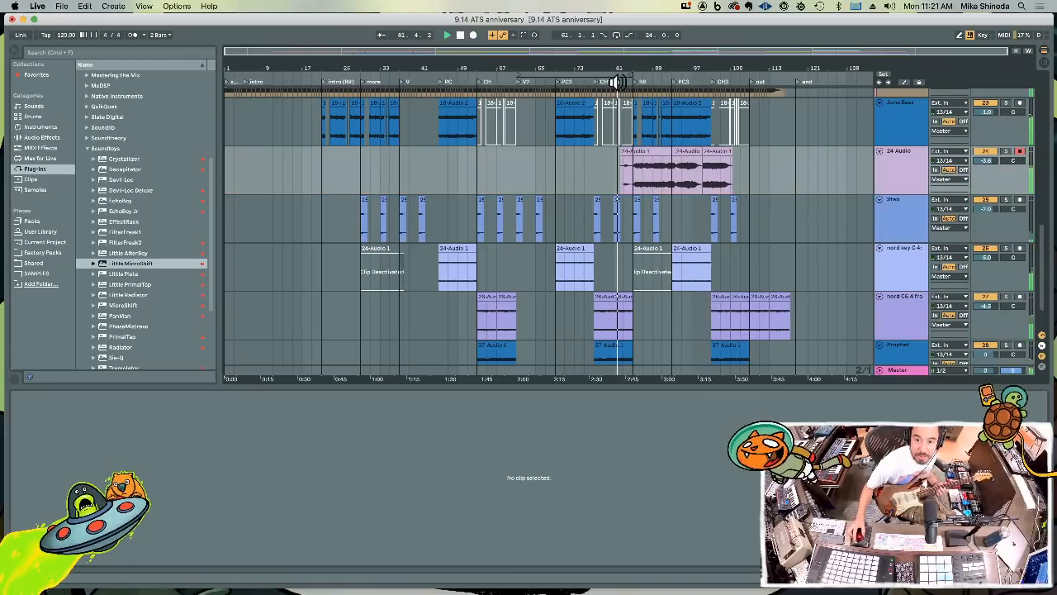
key("F9")
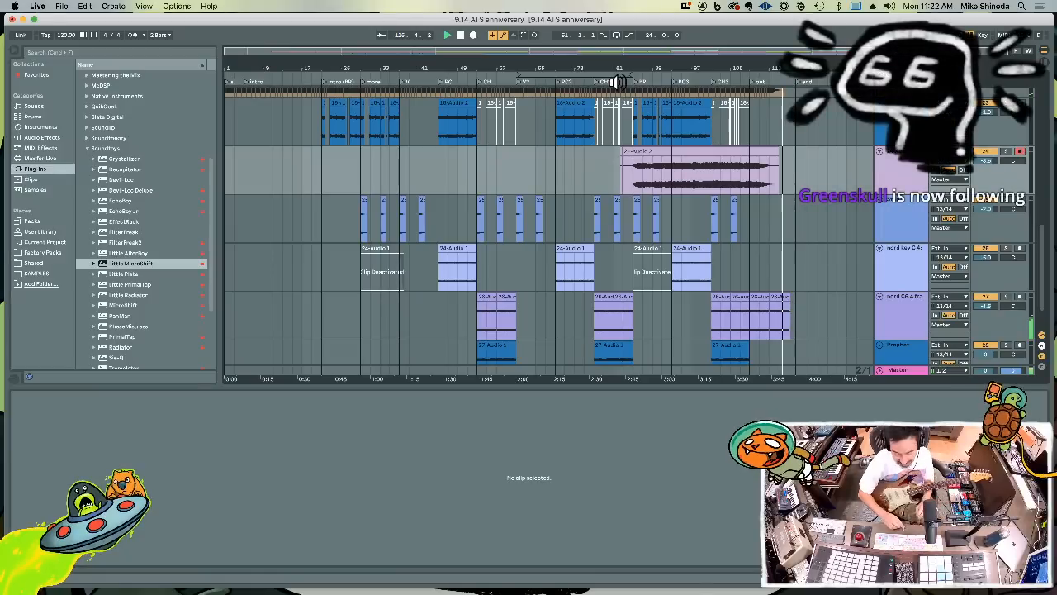
left_click_drag(575, 189, 636, 180)
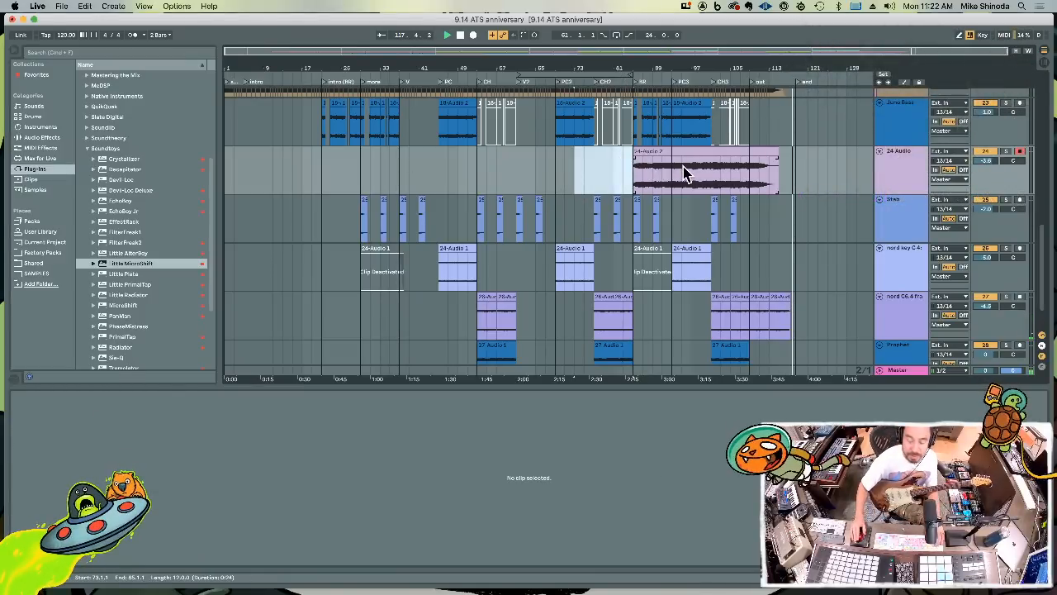
key("space")
Rename the recorded guitar track as GTR 216 and insert a new MIDI track below it
left_click(913, 157)
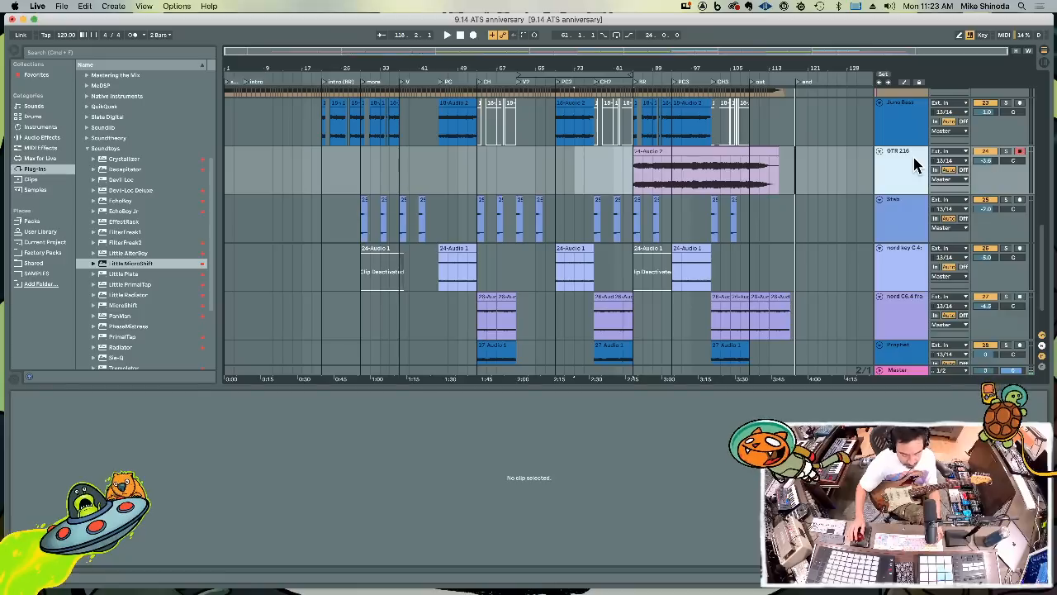
key("super+shift+t")
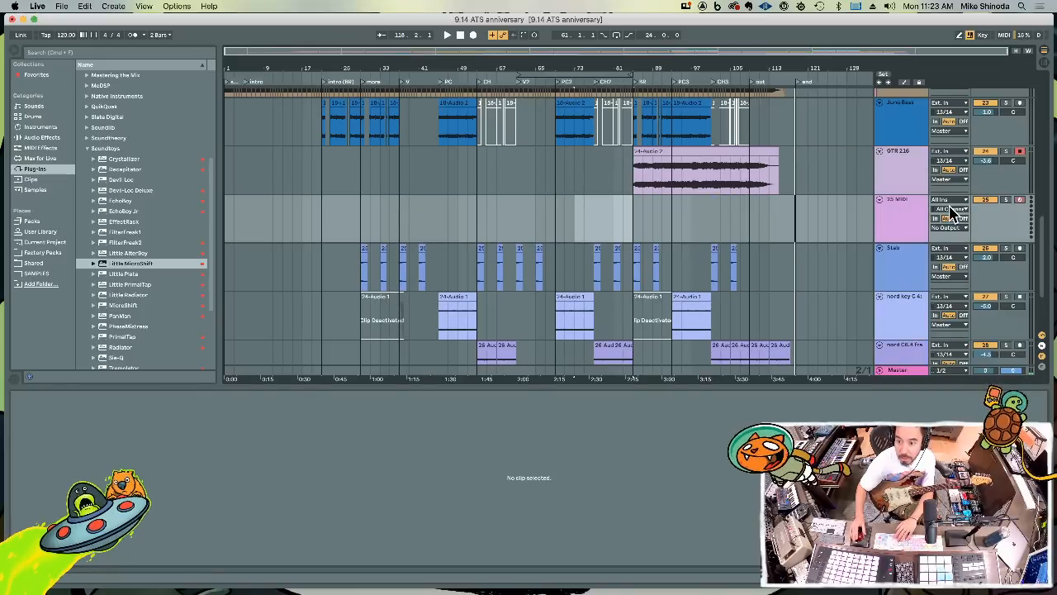
left_click(952, 210)
left_click(892, 209)
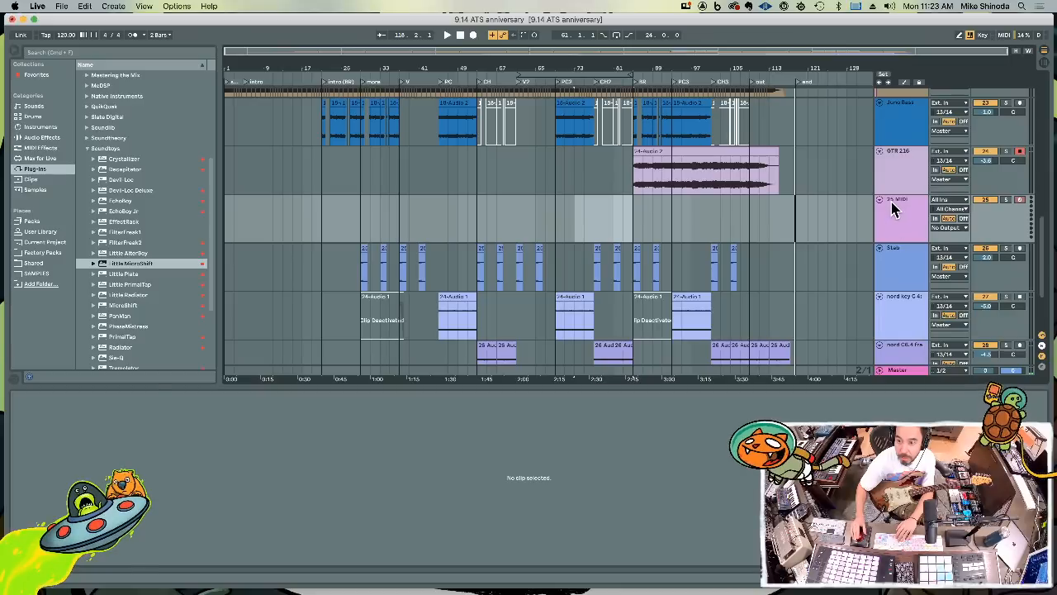
Replace the new MIDI track below GTR 216 with an audio track, set its input channels to 13/14 and arm it
left_click(895, 208)
key("Delete")
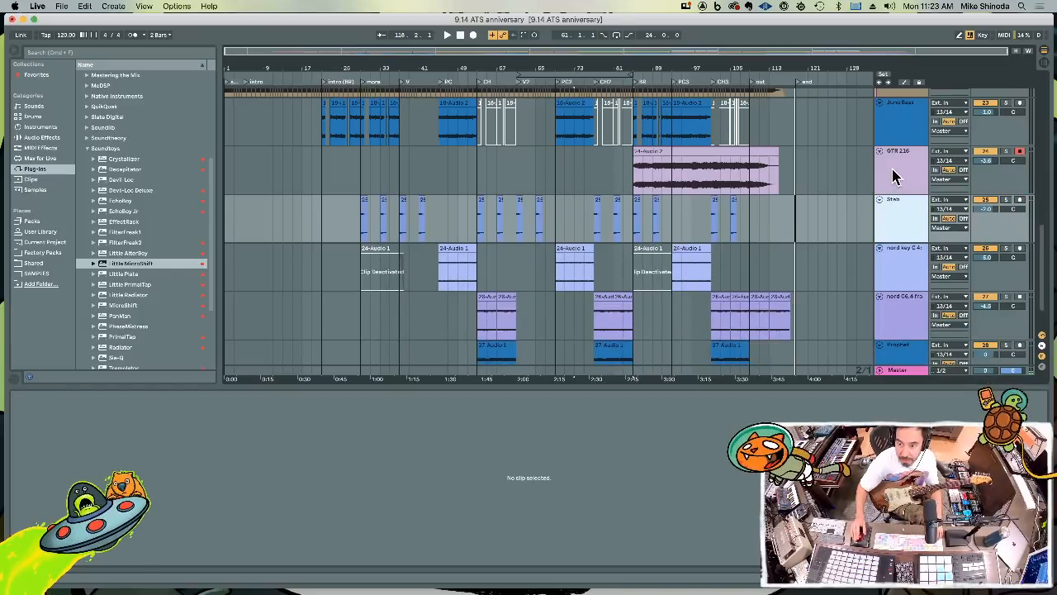
left_click(893, 176)
key("super+t")
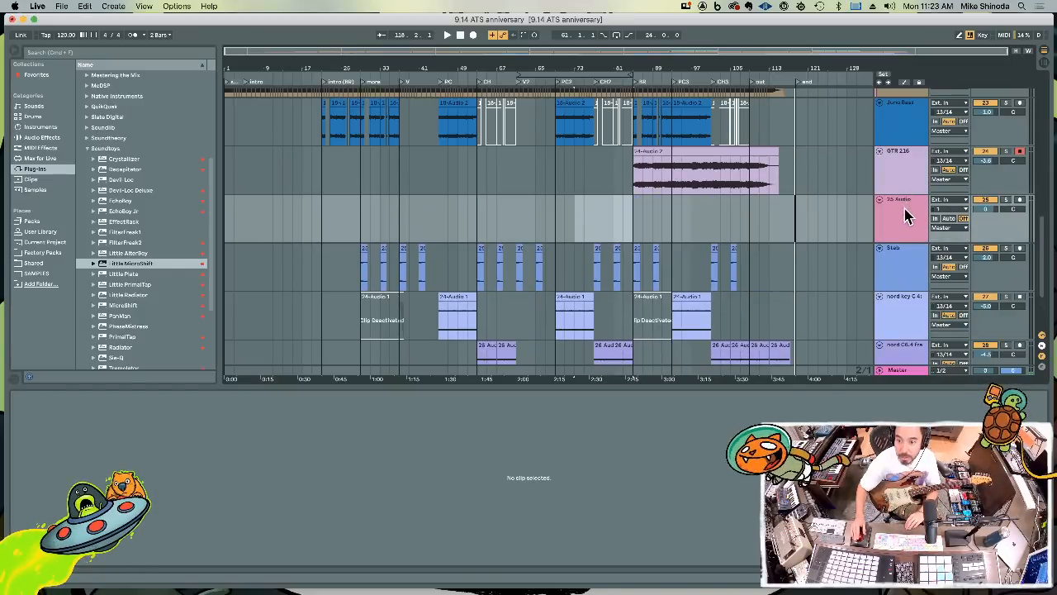
left_click(945, 210)
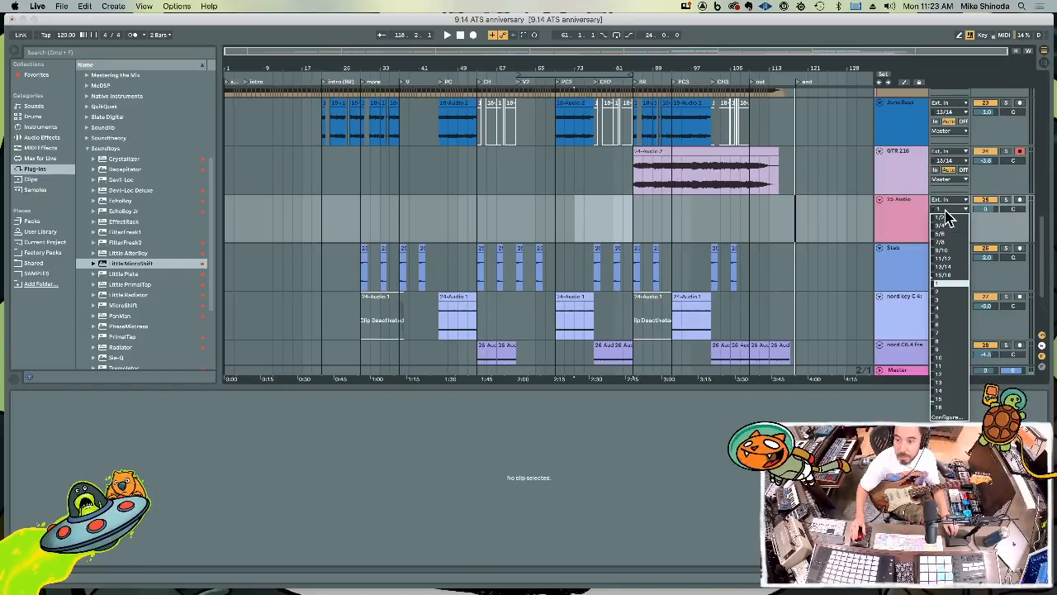
left_click(948, 268)
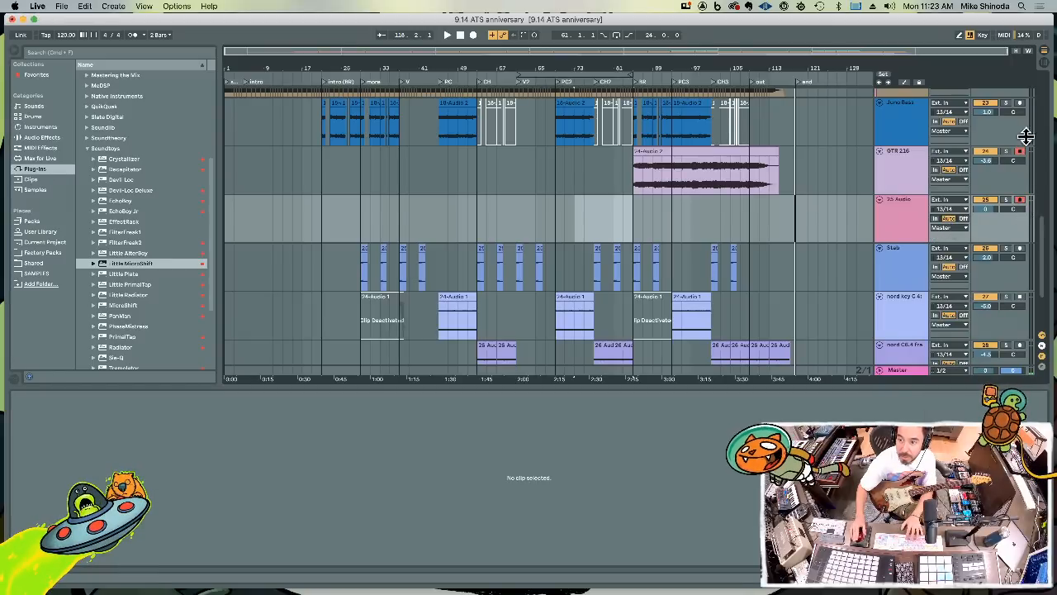
Play the song from the beginning and expand the Valhalla DSP plug-in folder instead of Soundtoys
key("space")
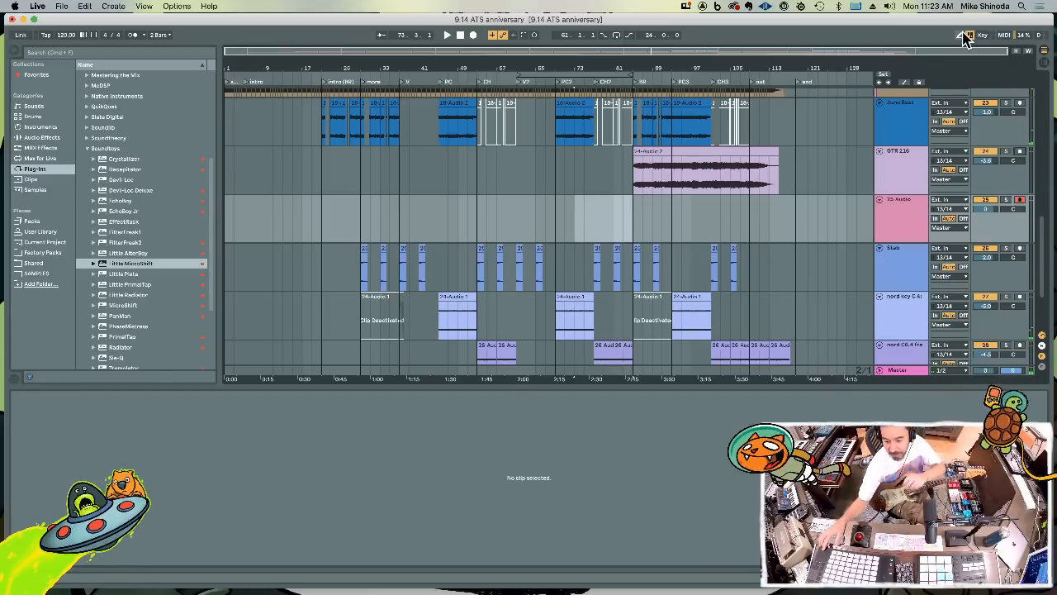
key("Home")
key("space")
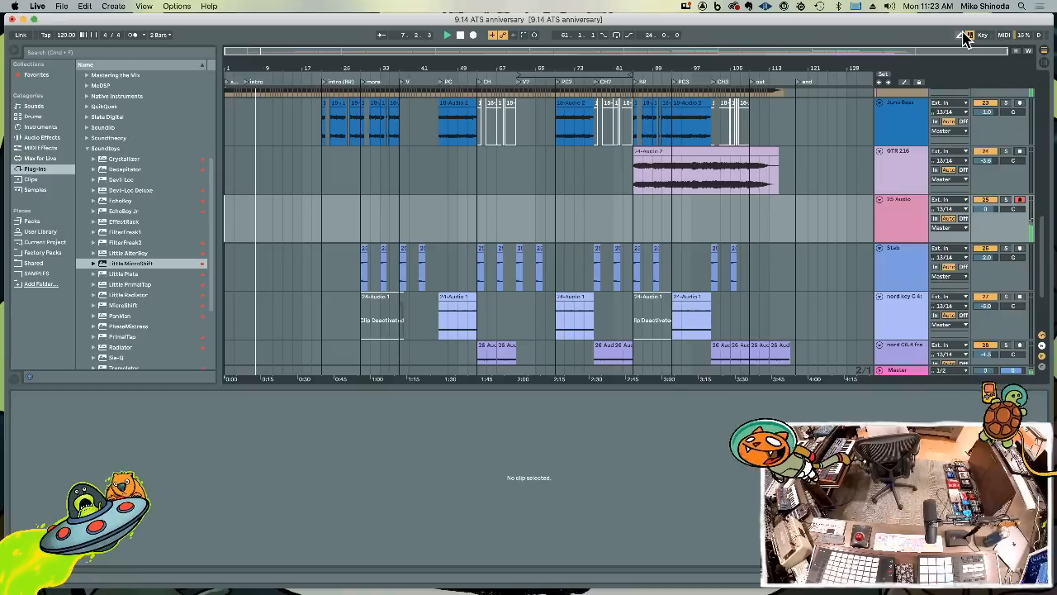
left_click(88, 150)
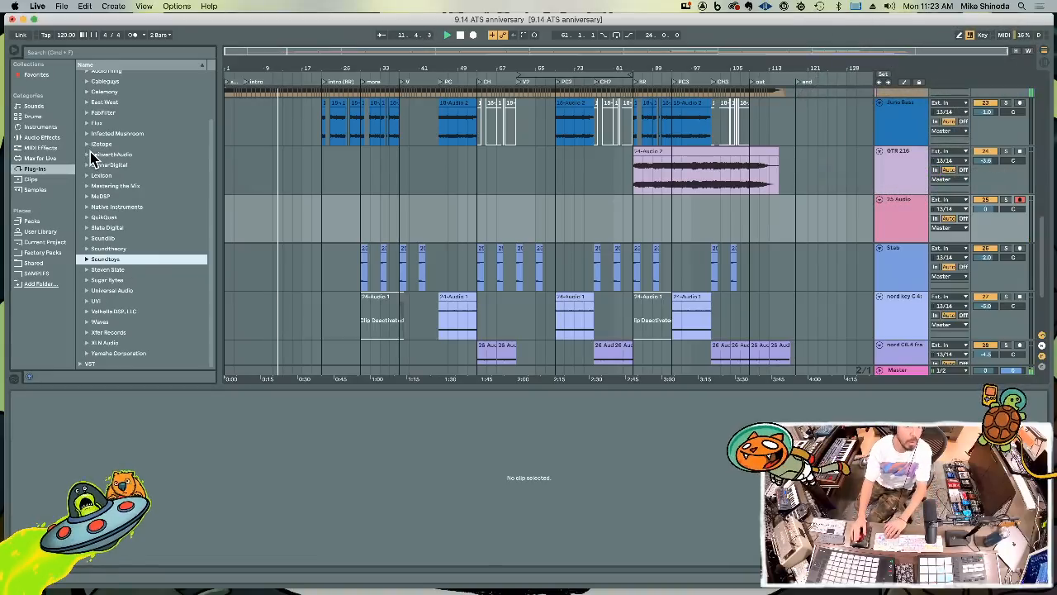
left_click(86, 311)
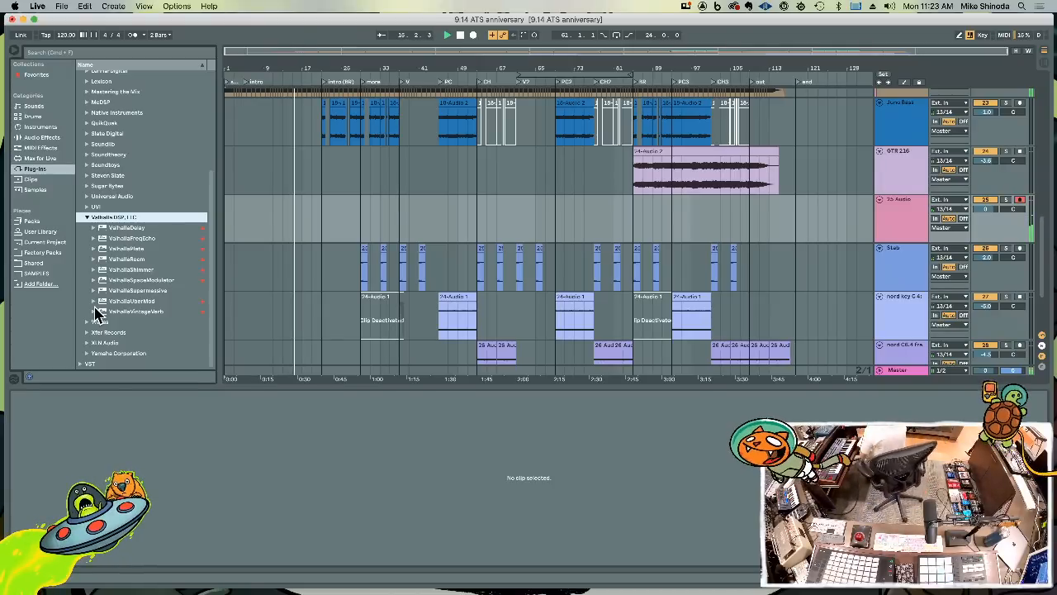
Record a take on the new audio track from about bar 17 to 26 and duplicate its section from bar 21 out to bar 37
key("F9")
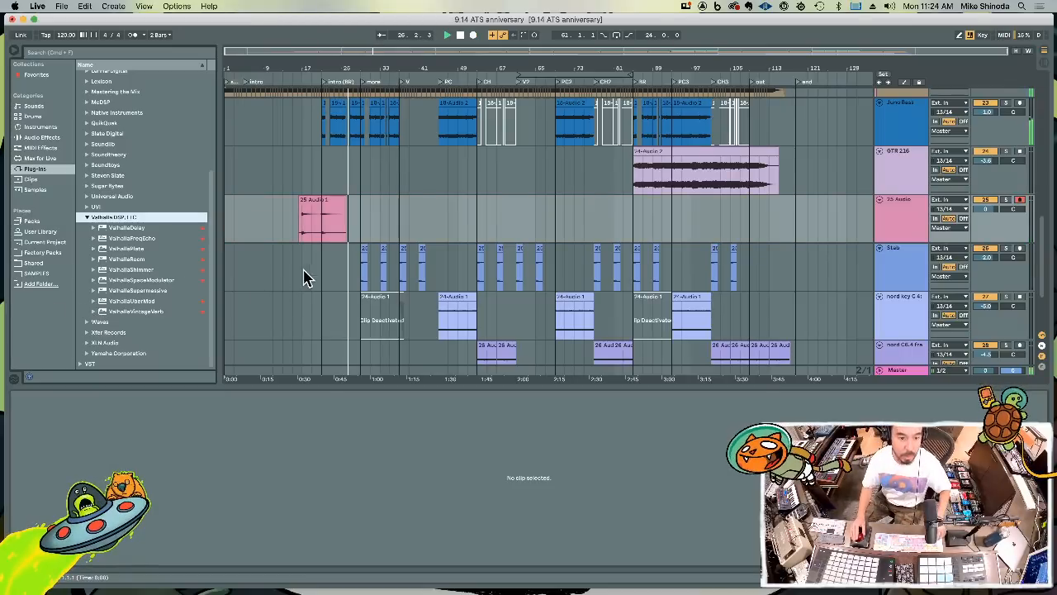
left_click(325, 234)
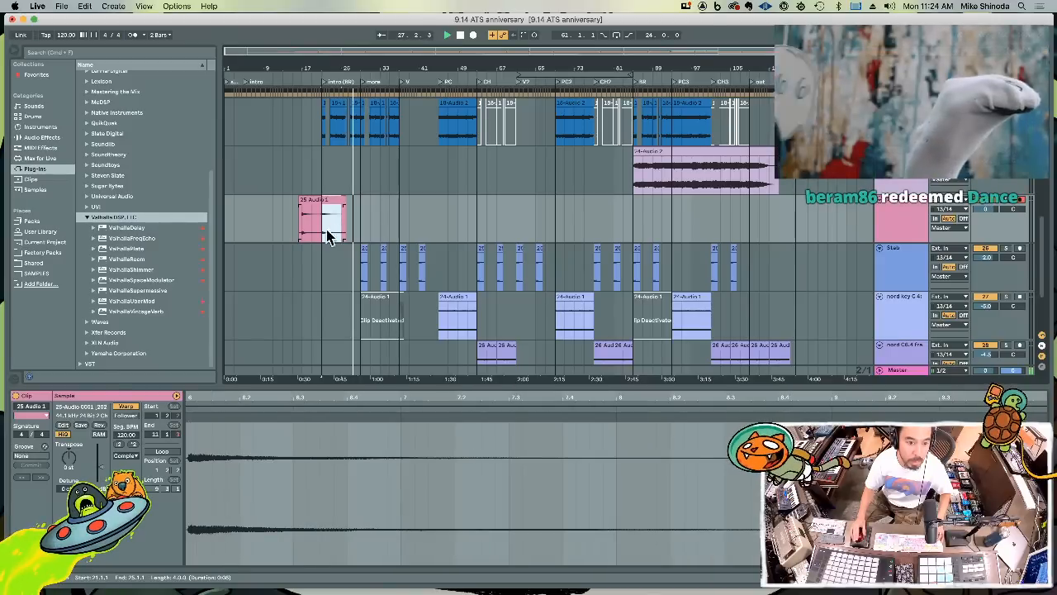
key("super+d")
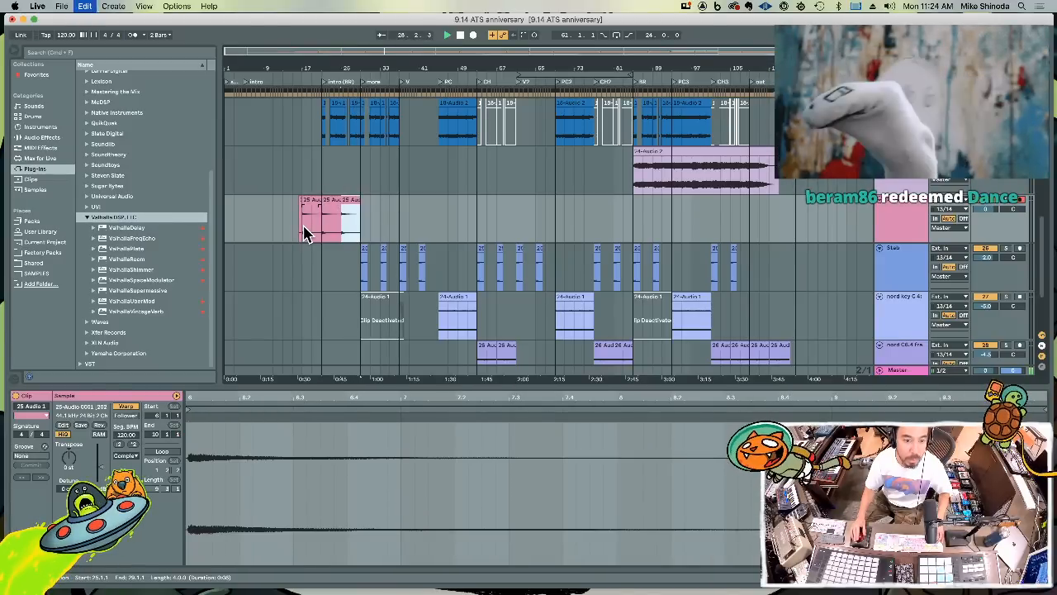
left_click(298, 228)
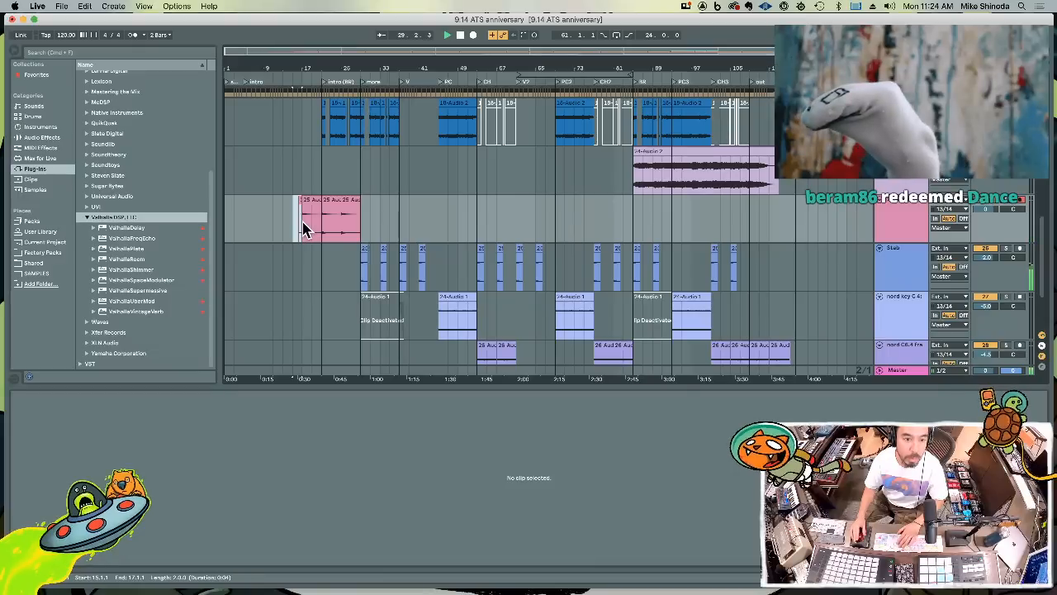
left_click_drag(322, 229, 360, 229)
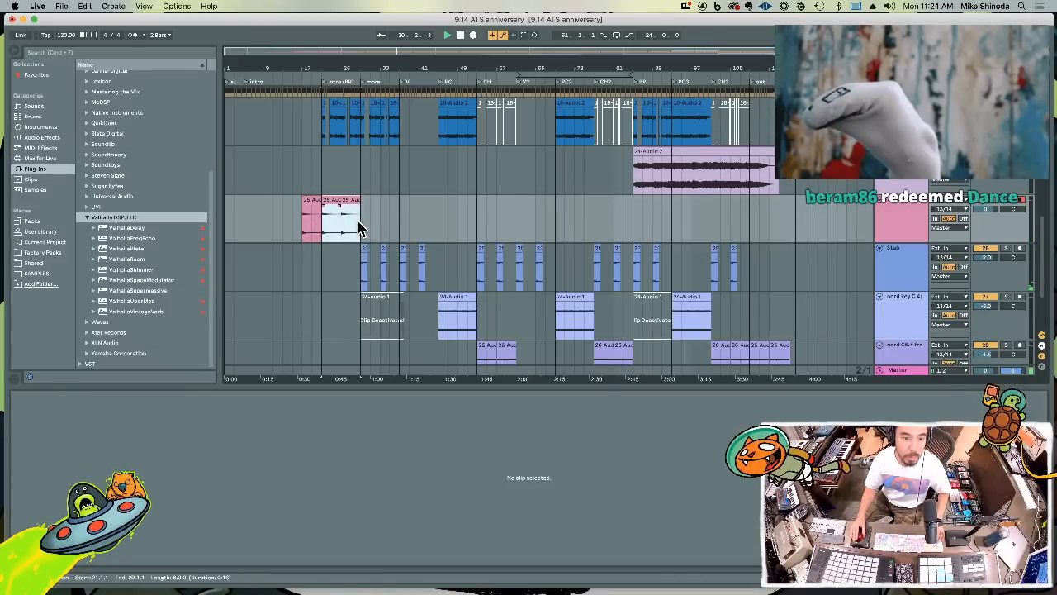
key("super+d")
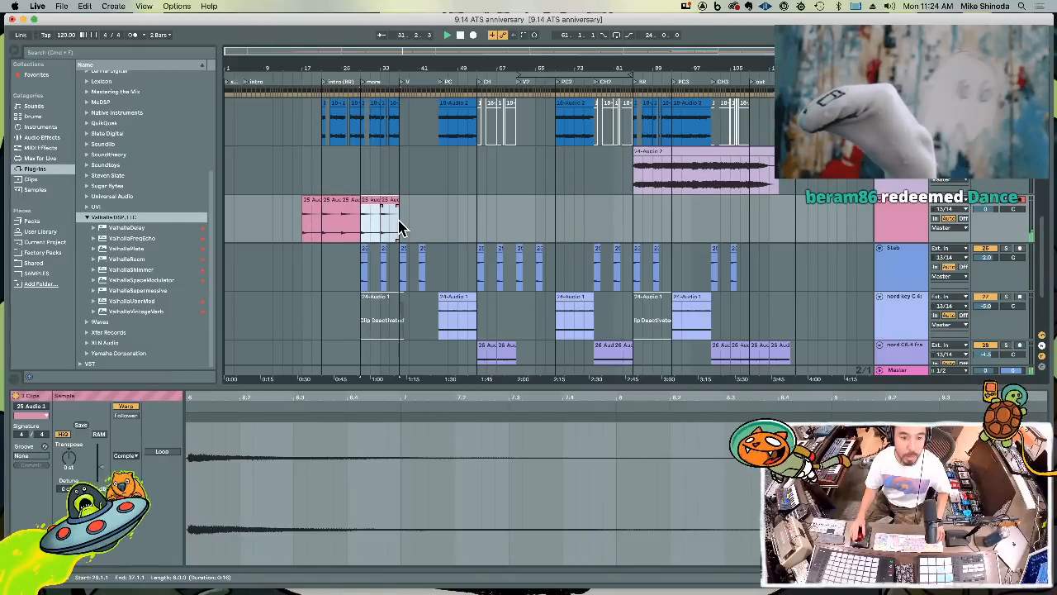
Place the duplicated guitar clips at bars 37 to 45 and delete the earlier clips before bar 31
left_click(398, 222)
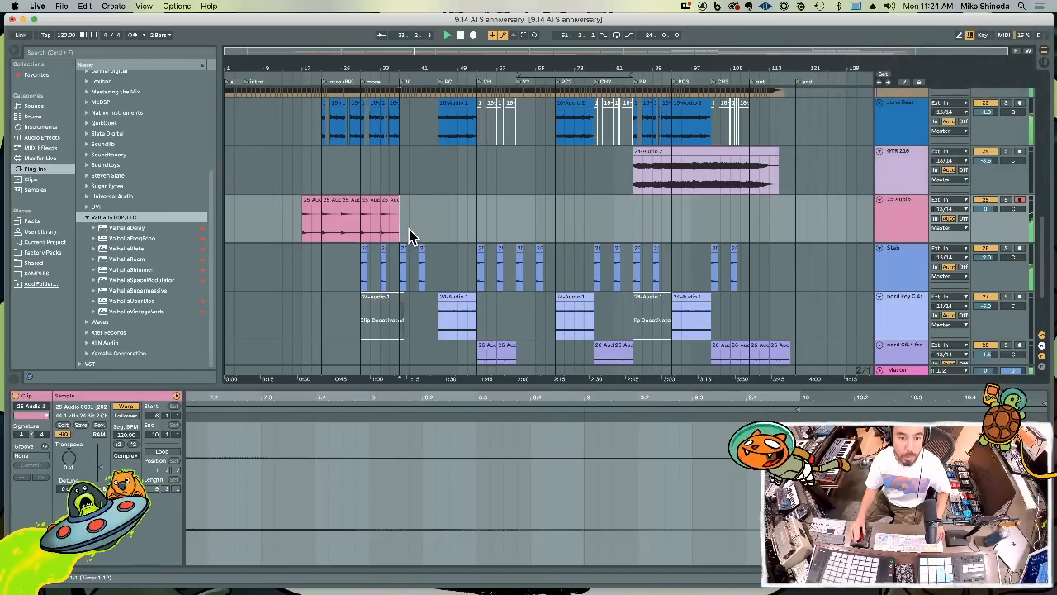
left_click_drag(428, 69, 429, 86)
left_click_drag(417, 219, 390, 219)
left_click_drag(391, 265, 432, 267)
key("Delete")
left_click_drag(351, 213, 246, 219)
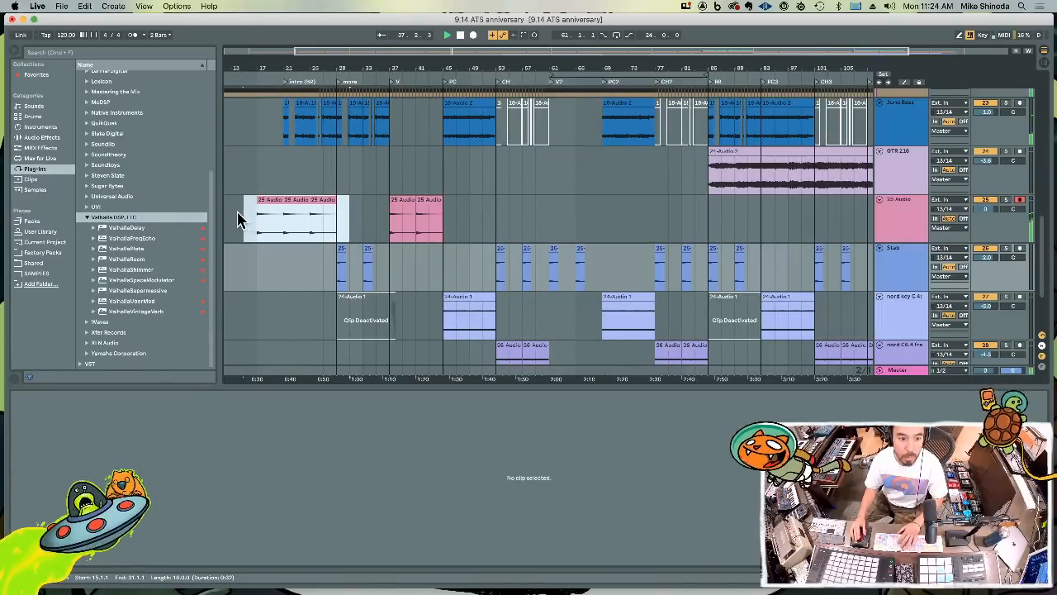
key("Delete")
Loop playback over bars 37 to 45 and set the new audio track's monitoring to In
left_click_drag(390, 218, 446, 223)
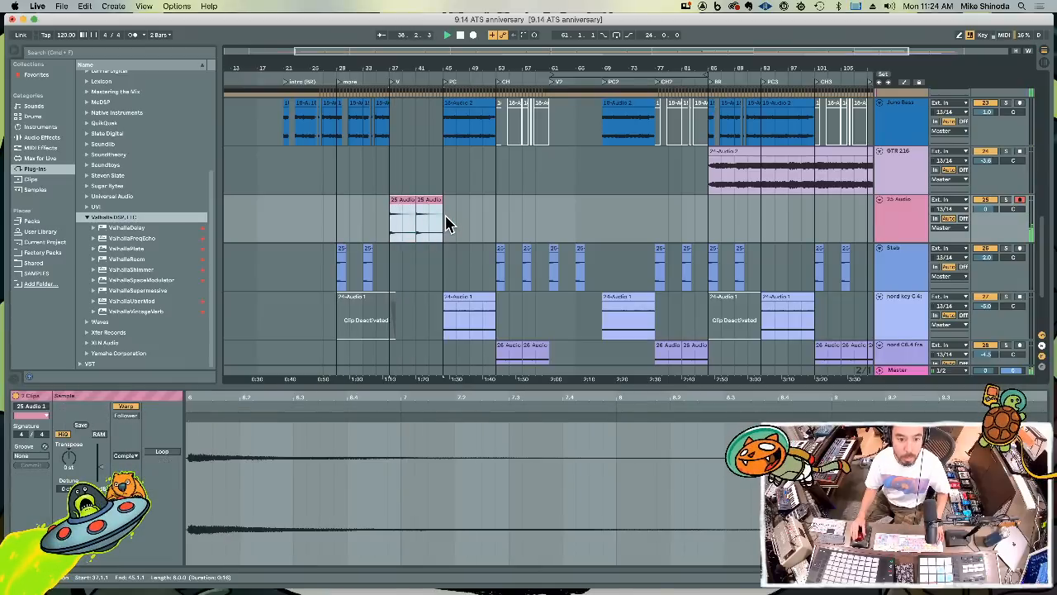
key("super+l")
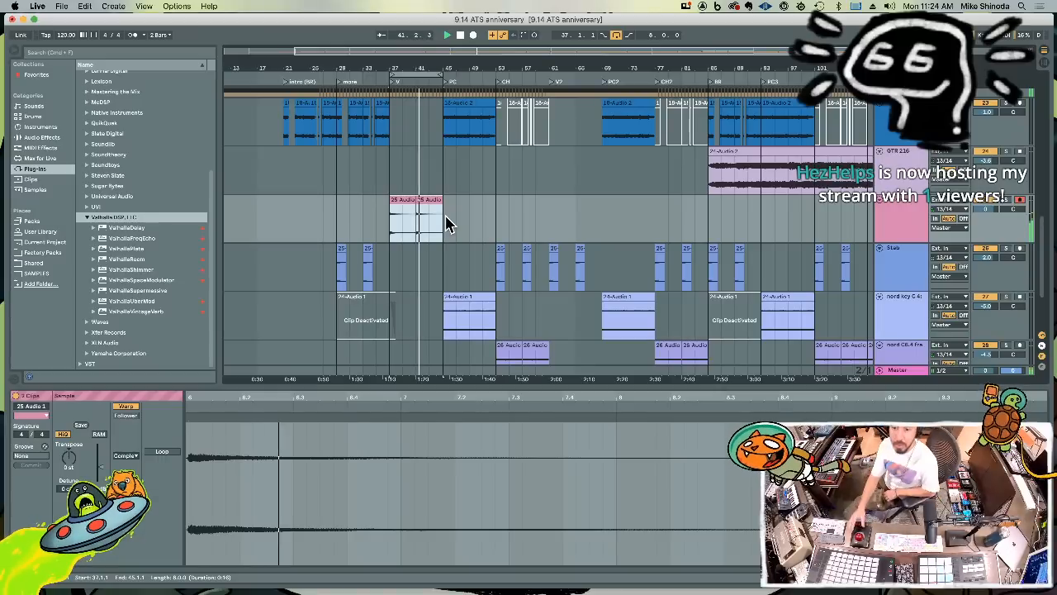
left_click(936, 219)
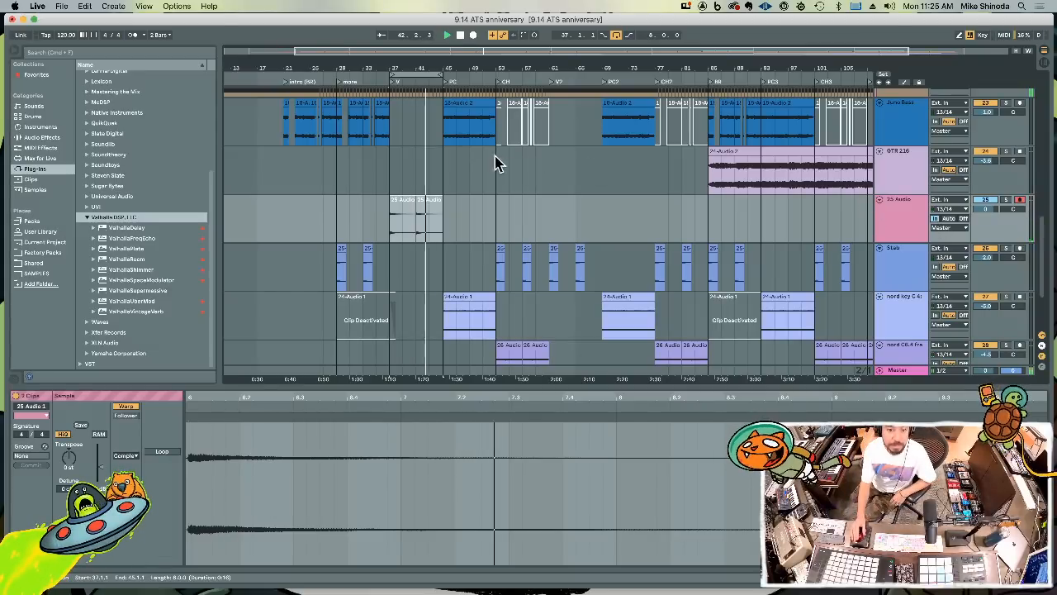
Record a new guitar take from bar 37 to about bar 54 and trim its end to bar 45
key("F9")
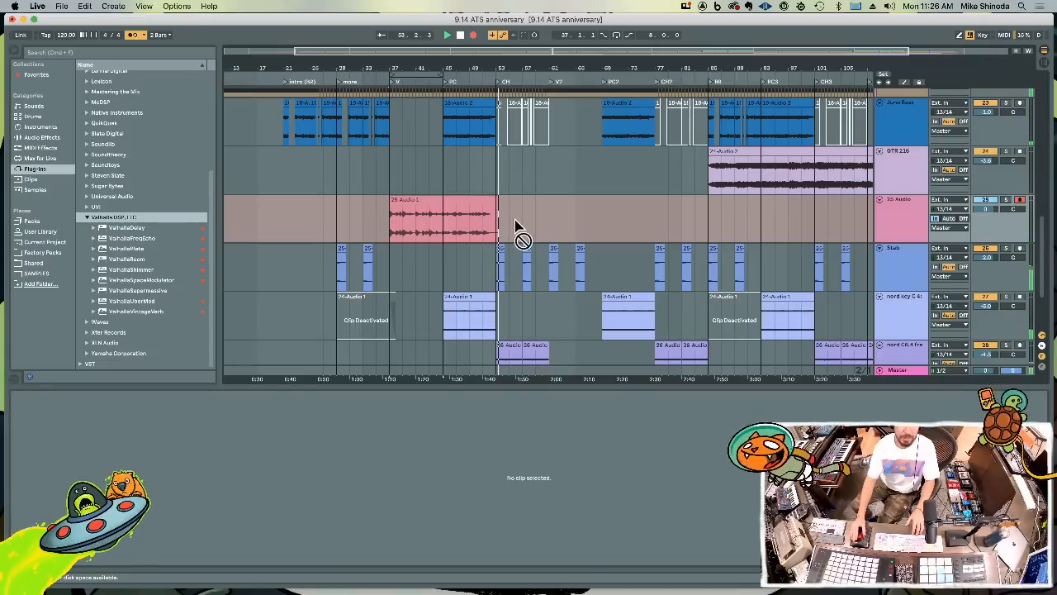
key("F9")
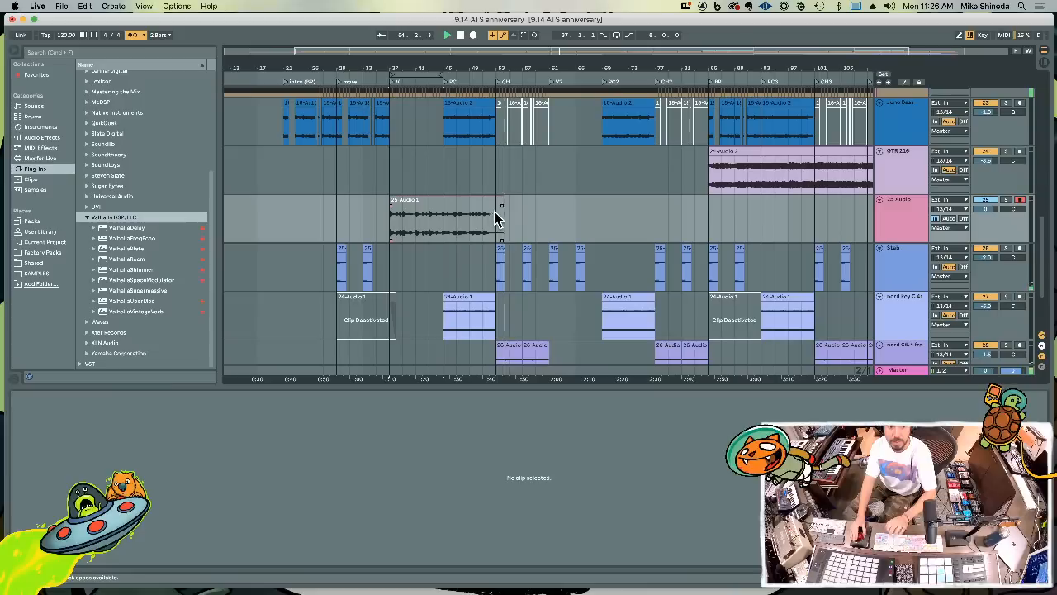
left_click_drag(505, 219, 446, 219)
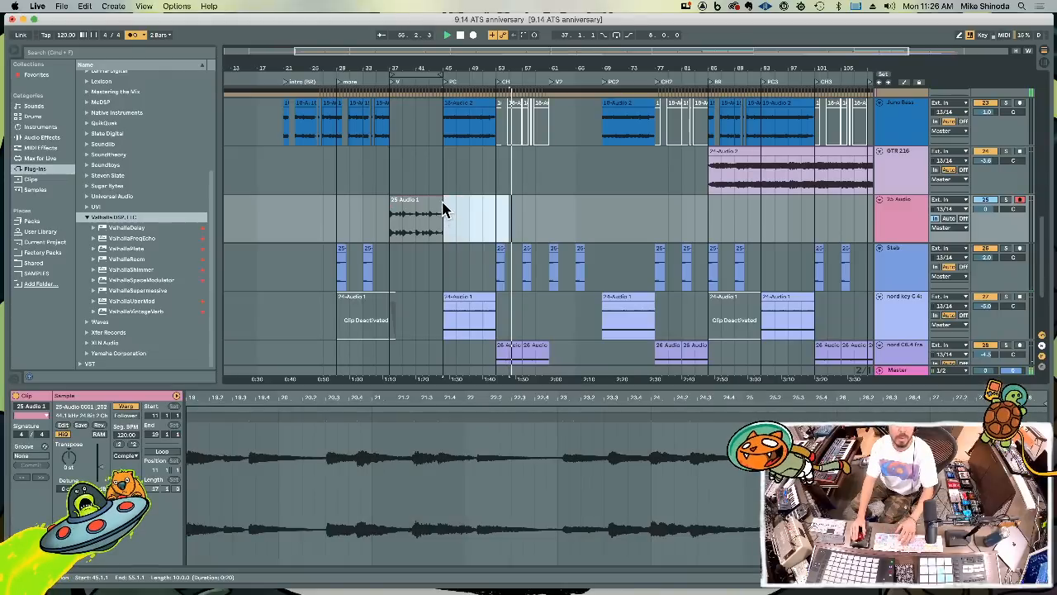
Play back the trimmed take from bar 43 and set the new audio track's monitoring to Auto
left_click(429, 187)
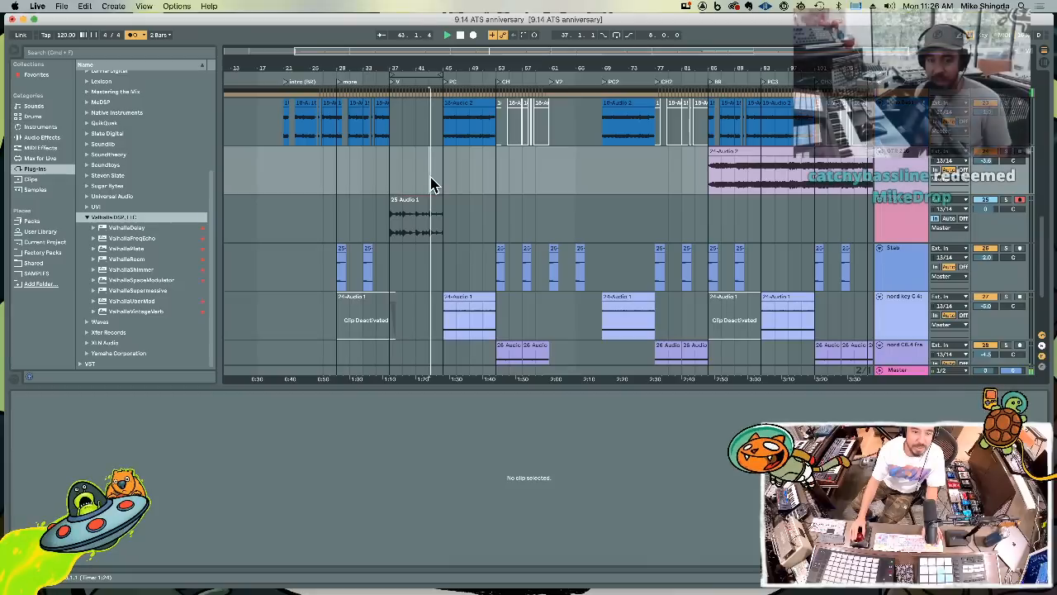
key("space")
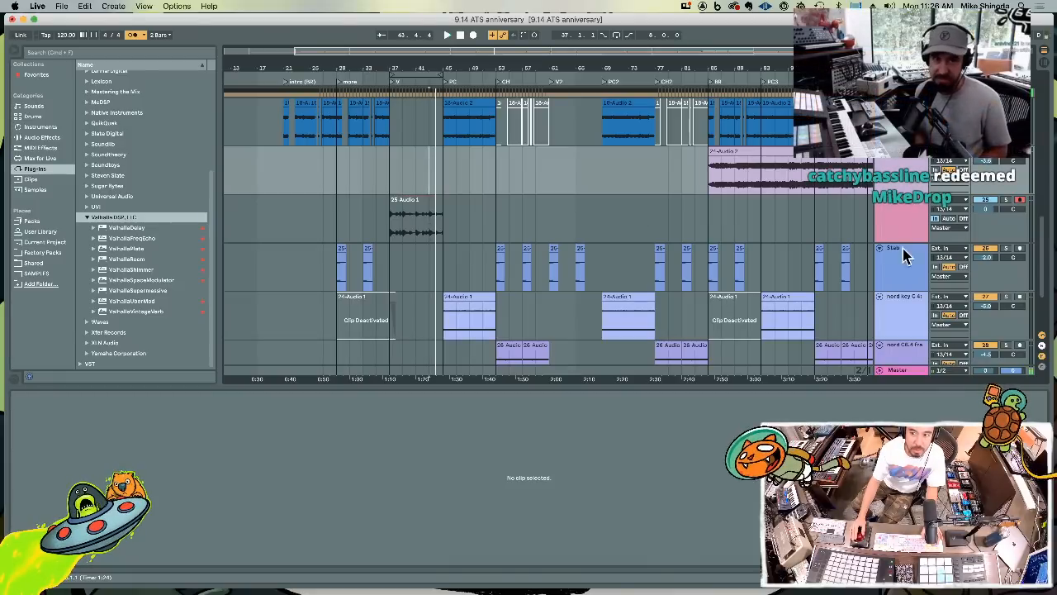
left_click(951, 219)
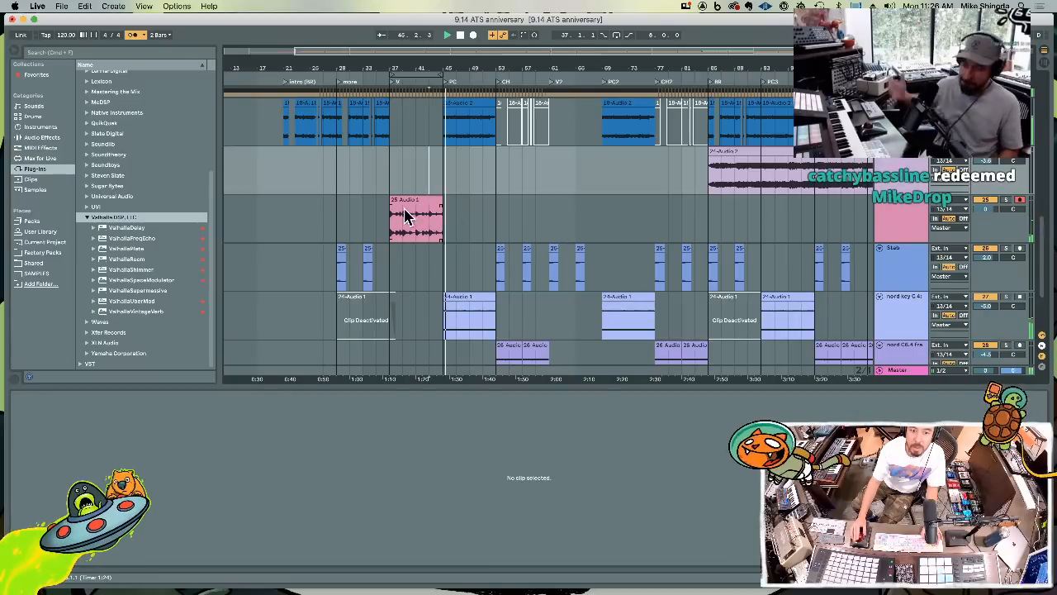
Try extending the verse guitar clip's start back to bar 29, and delete the part between bars 29 and 37
left_click_drag(391, 213, 371, 225)
key("super+z")
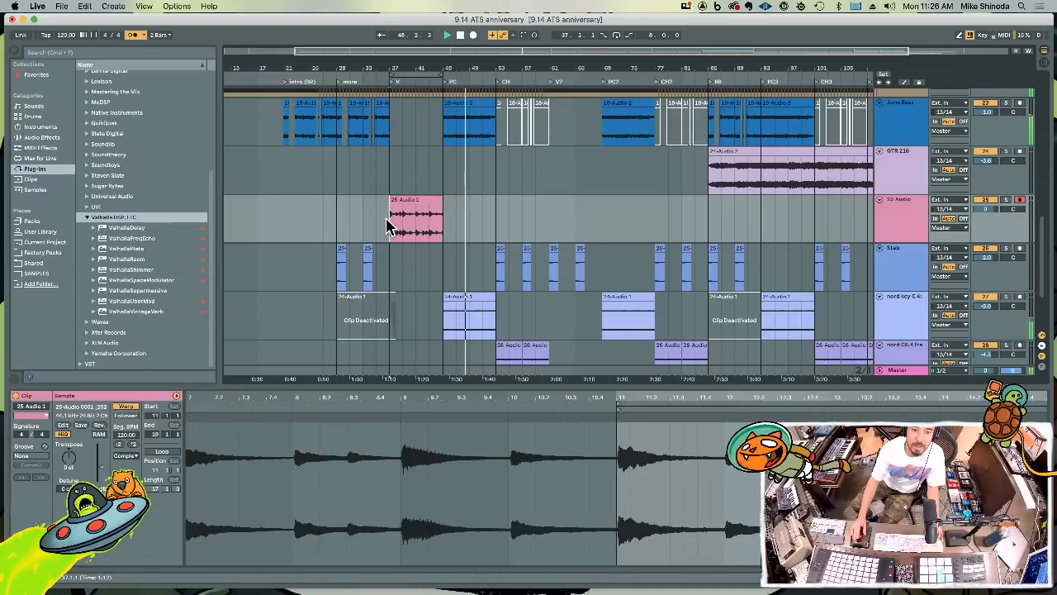
key("space")
key("super+z")
key("super+z")
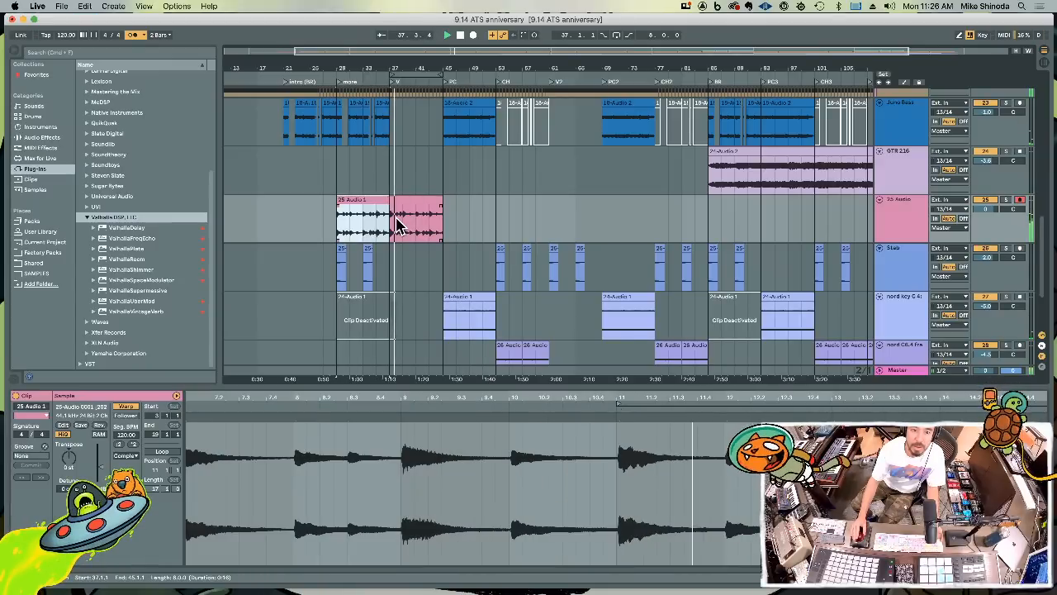
key("Delete")
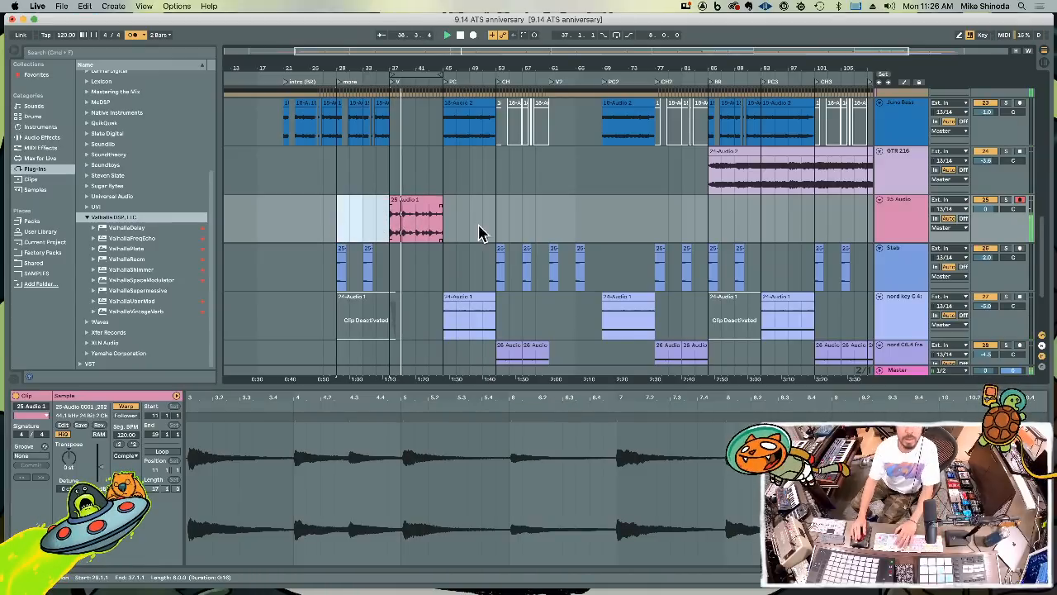
Loop playback over the first chorus, bars 53 to 61, on the new guitar track
left_click(500, 217)
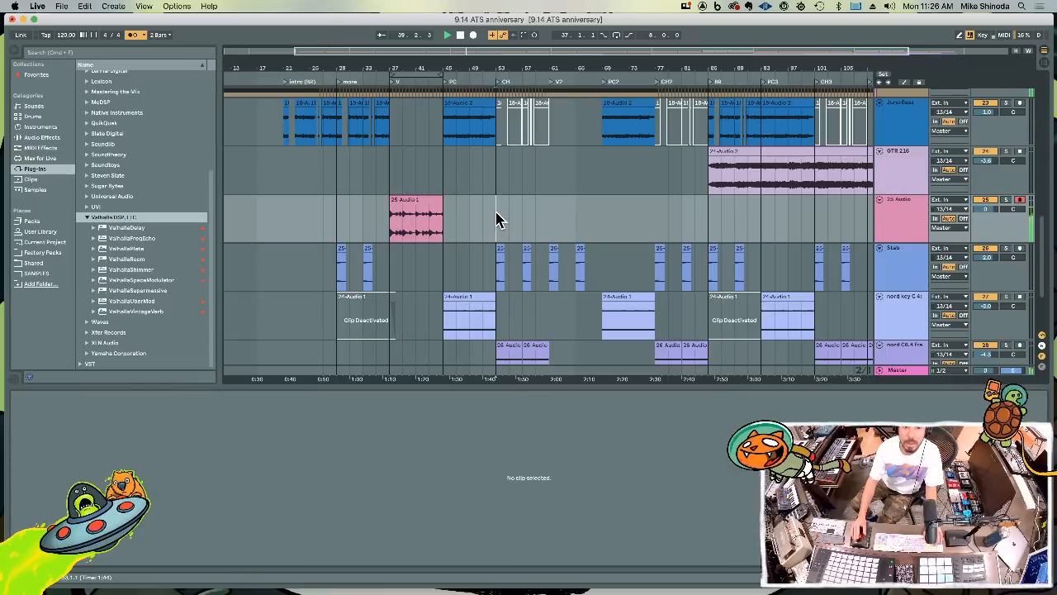
left_click(551, 221, "shift")
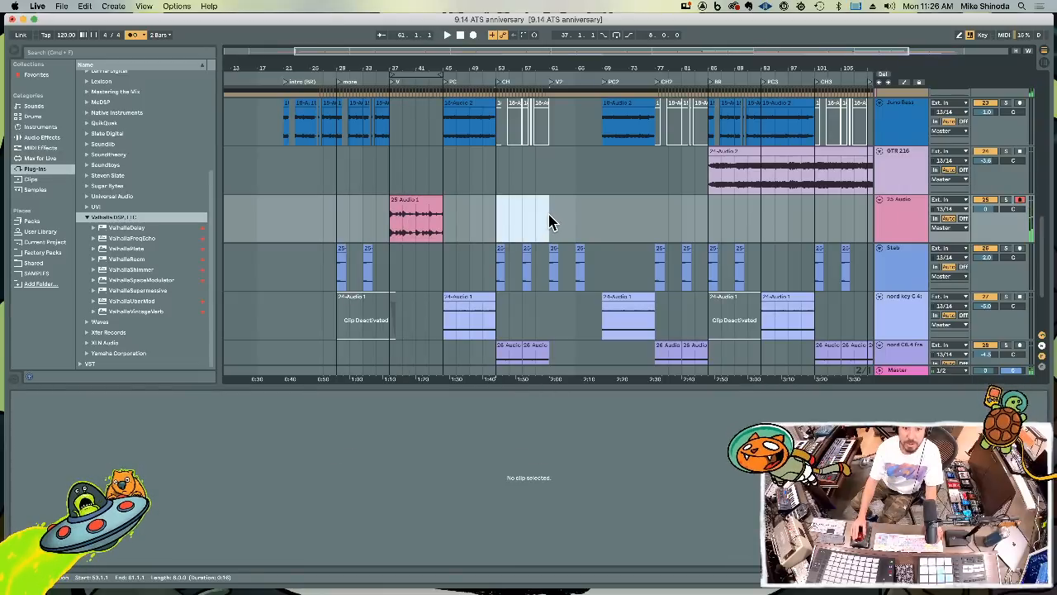
key("super+l")
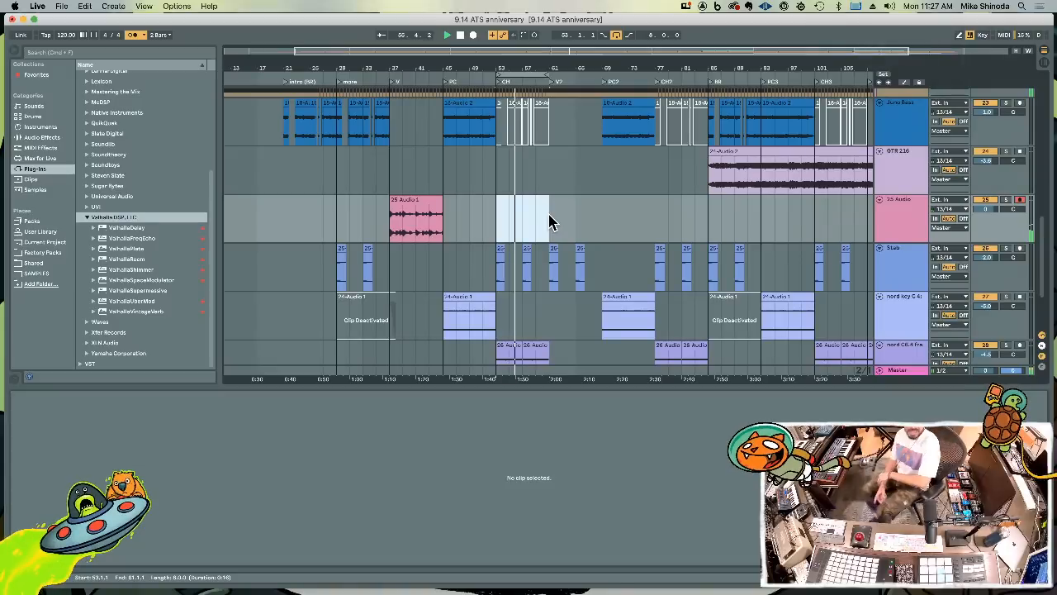
Copy the verse guitar clip to the start of the second verse at bar 61
left_click(397, 227)
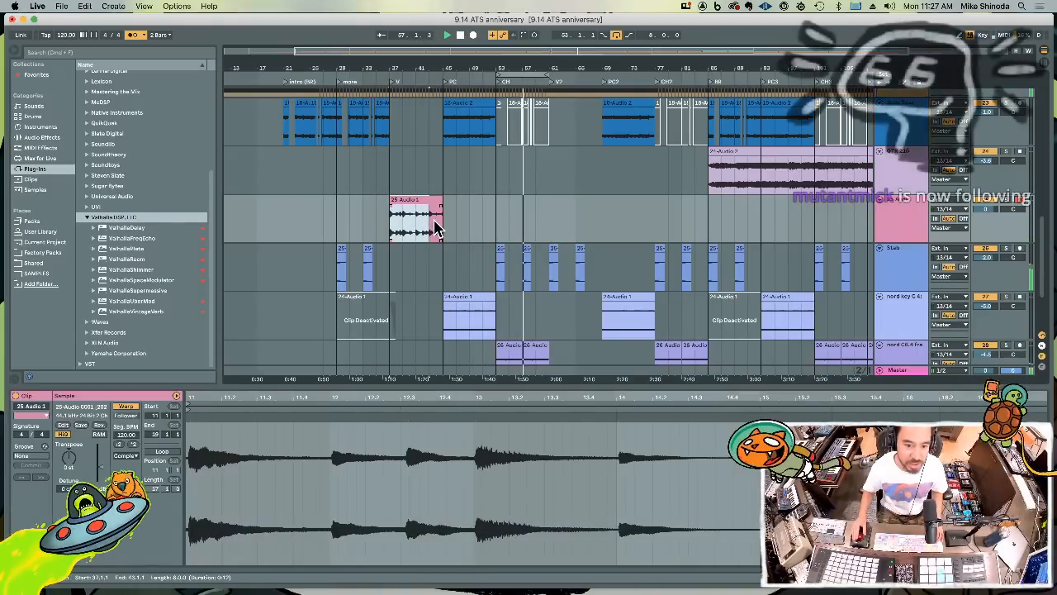
left_click(555, 227)
key("super+v")
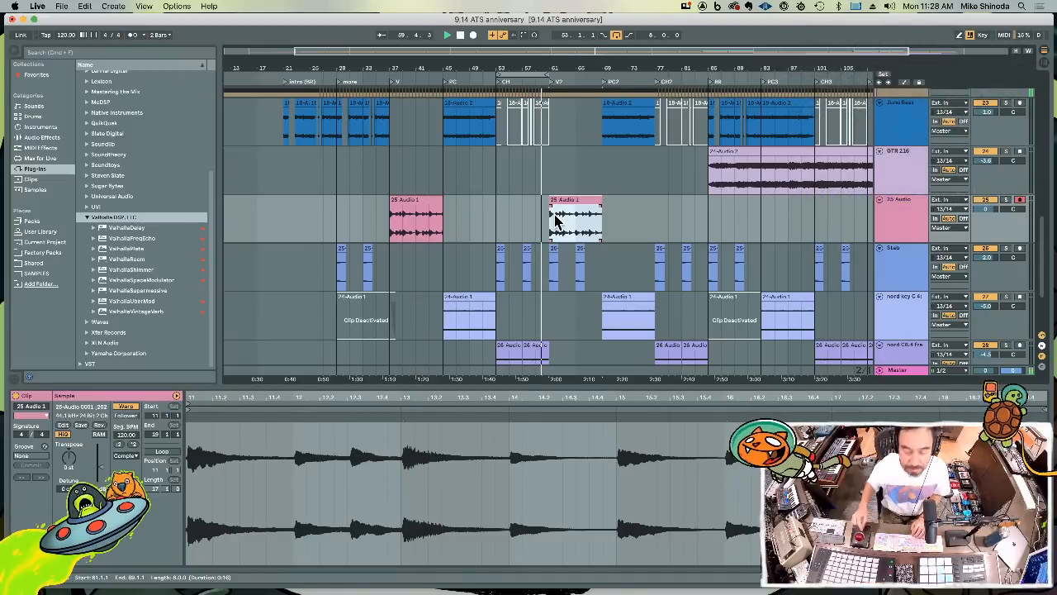
Loop playback over the copied guitar clip at bars 61 to 69 and lower its track's volume
key("super+l")
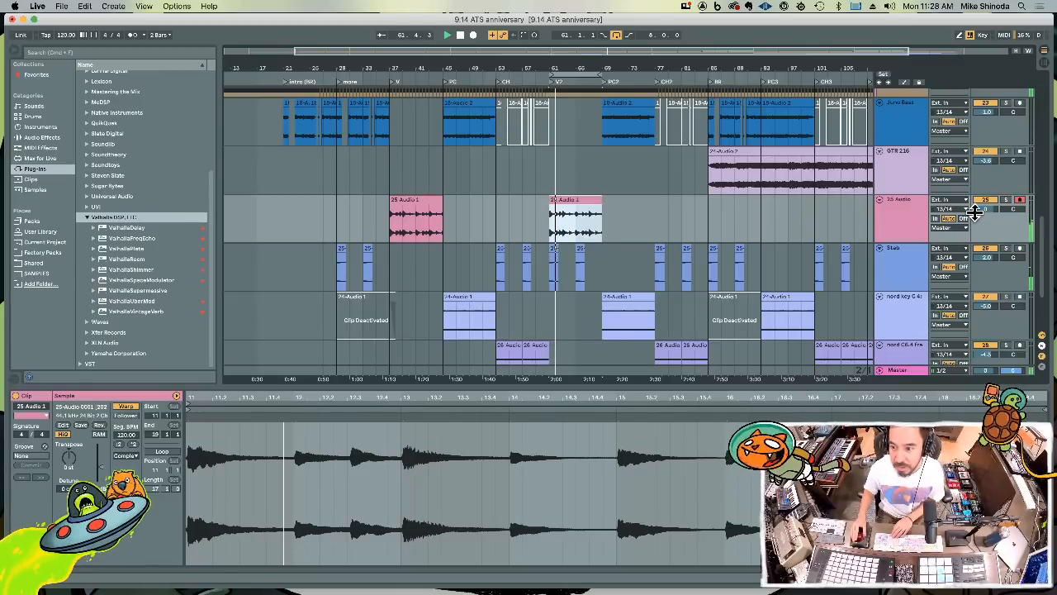
left_click_drag(975, 209, 980, 219)
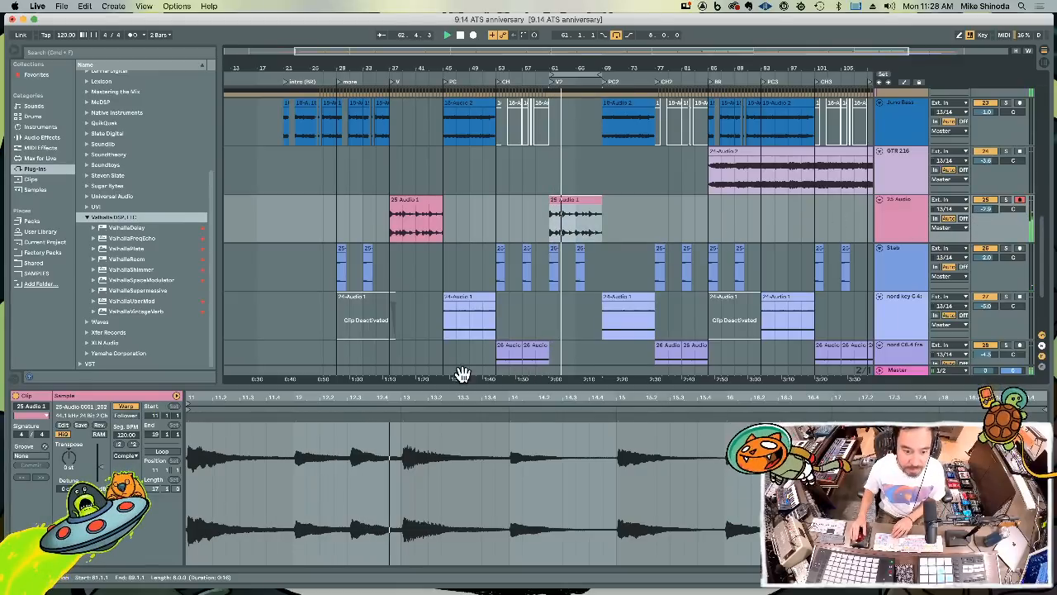
In the copied clip at bar 61, add warp markers at sample bars 11 and 18, and align the transient just before bar 19 to bar 19
left_click(186, 417)
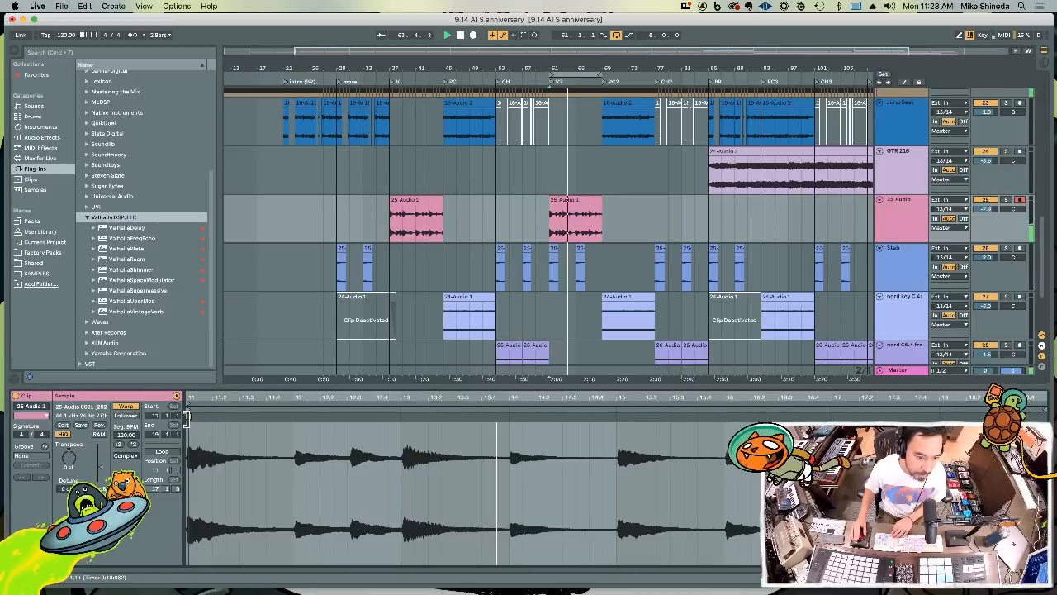
mouse_move(186, 417)
left_mouse_down()
mouse_move(247, 419)
mouse_move(248, 401)
mouse_move(231, 417)
mouse_move(245, 416)
mouse_move(254, 339)
left_mouse_up()
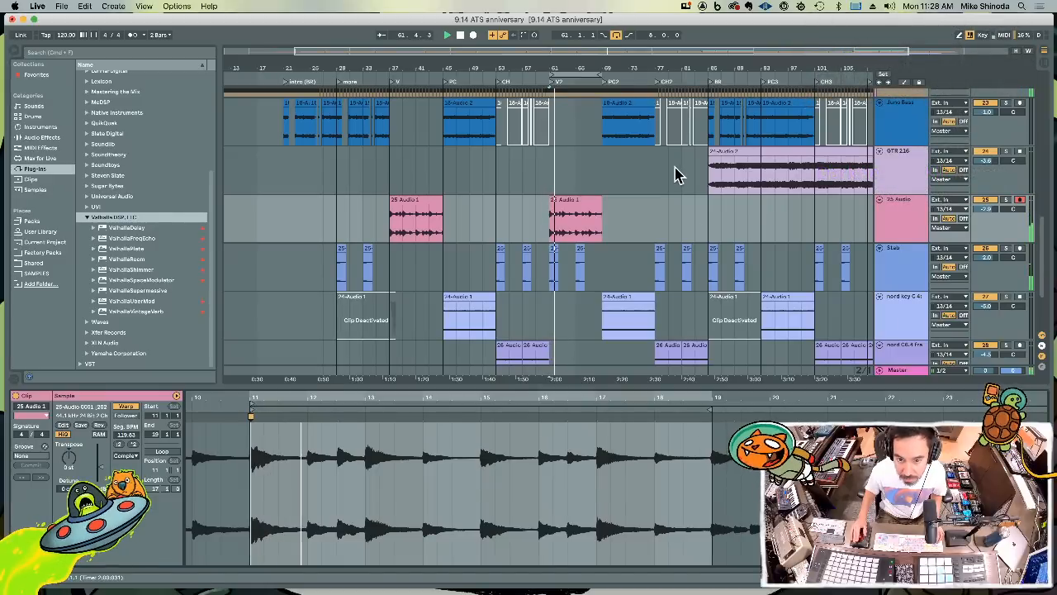
left_click(655, 425)
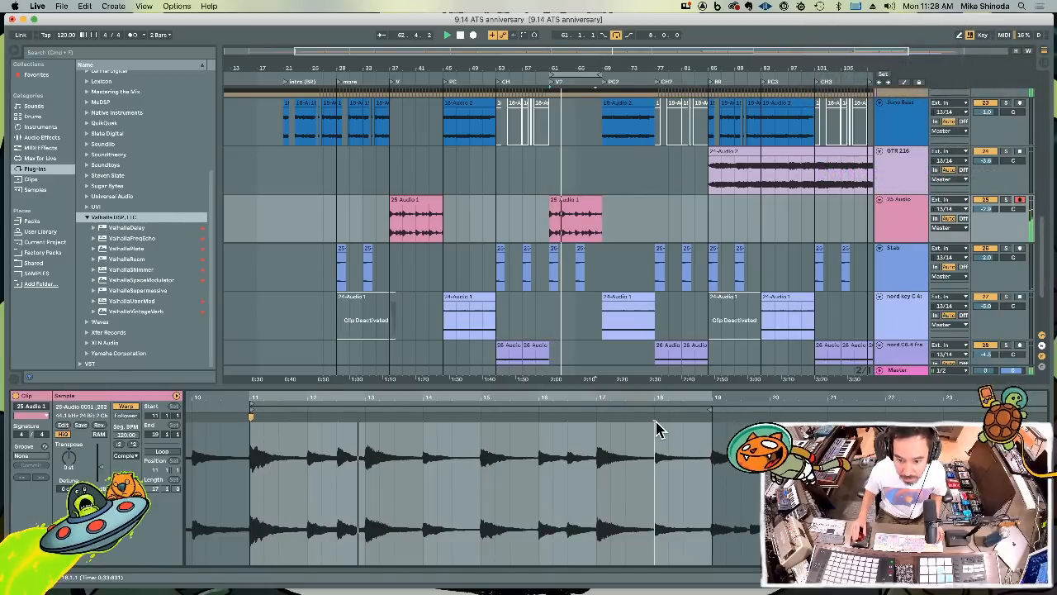
key("super+i")
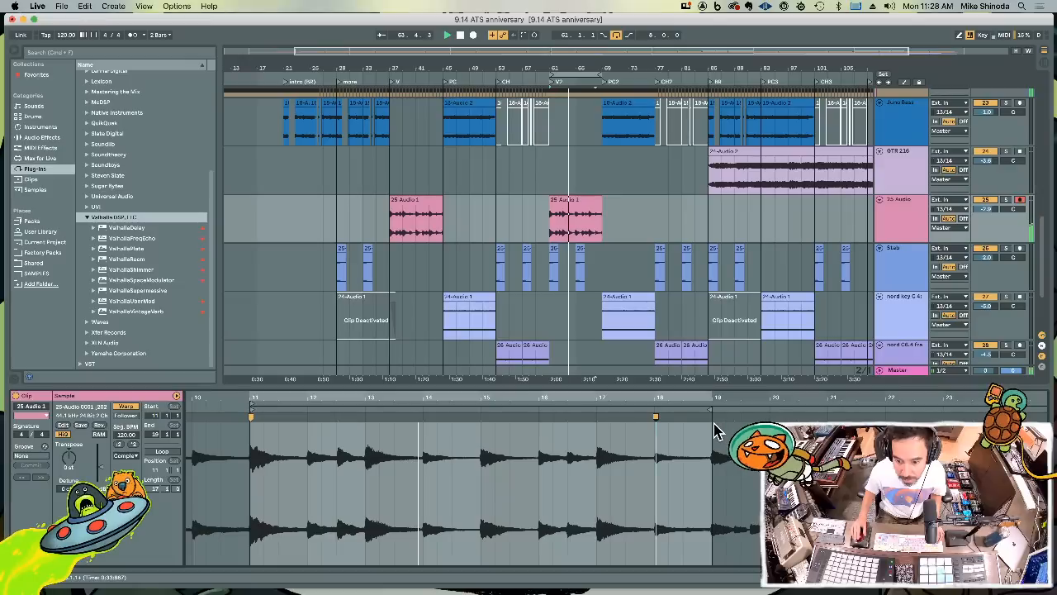
left_click_drag(715, 401, 682, 429)
double_click(668, 443)
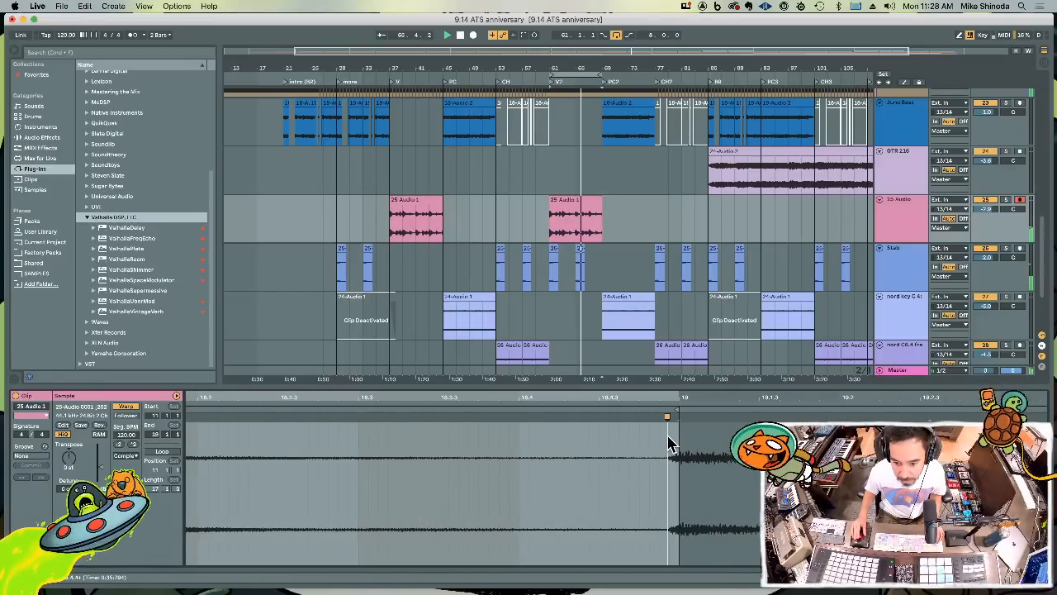
mouse_move(668, 416)
left_mouse_down()
mouse_move(681, 417)
mouse_move(679, 362)
left_mouse_up()
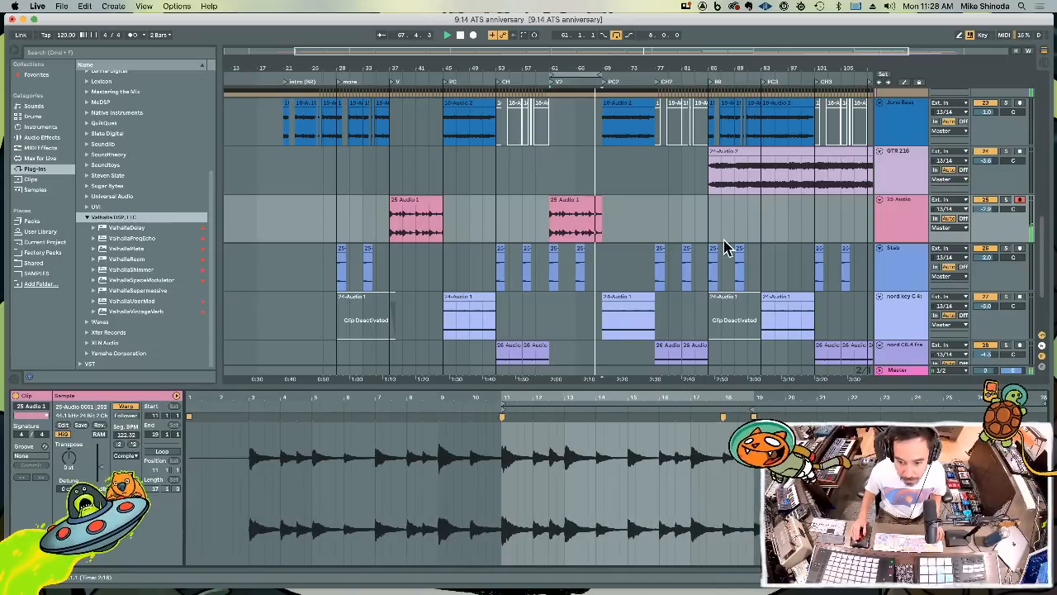
Compare the clips at bars 61 and 37, and rename their track Piano
left_click(568, 199)
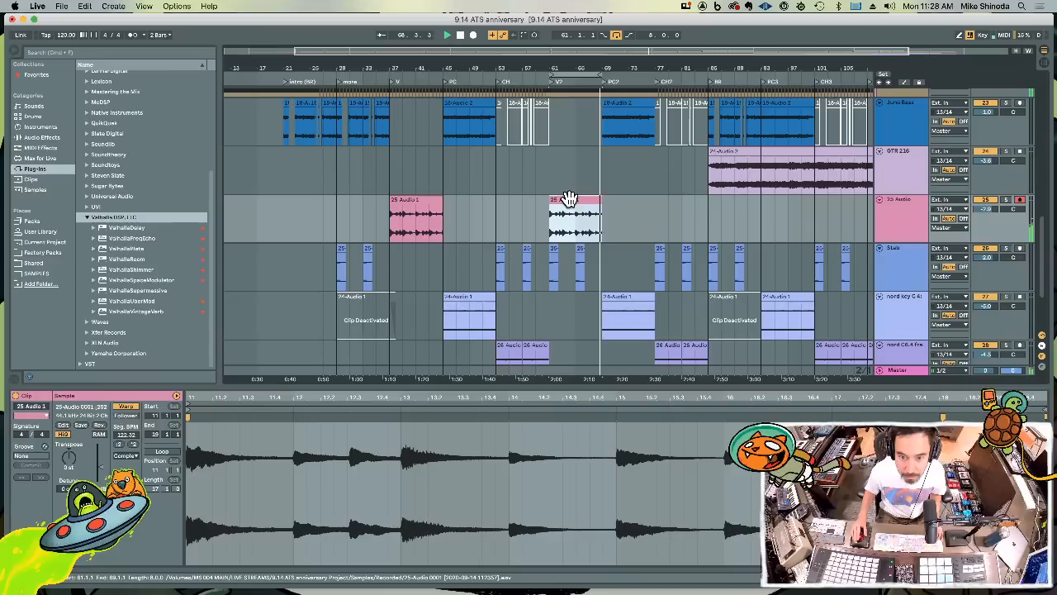
left_click(402, 199)
key("super+c")
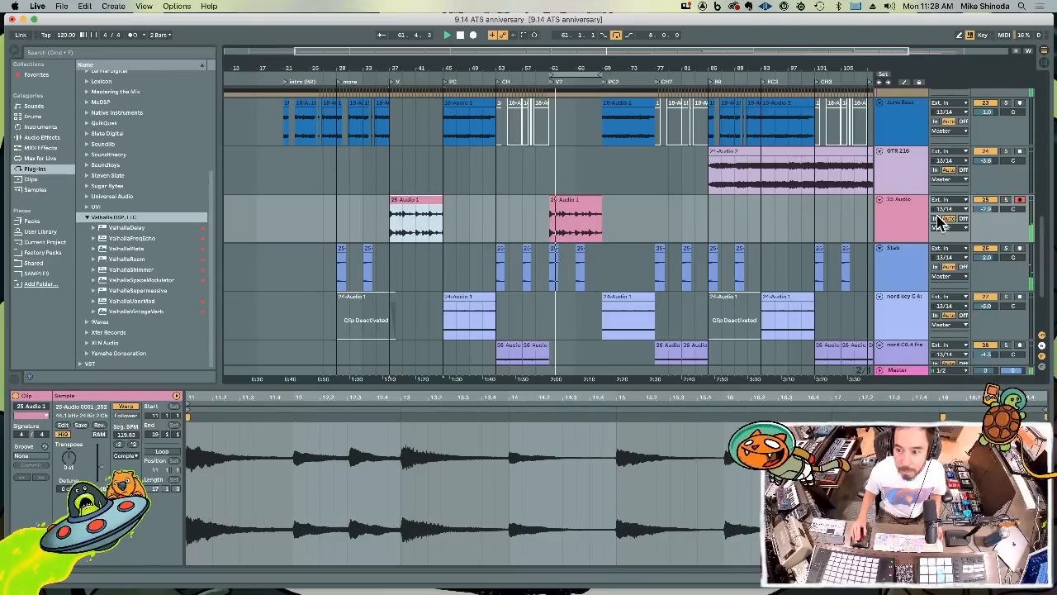
left_click(906, 217)
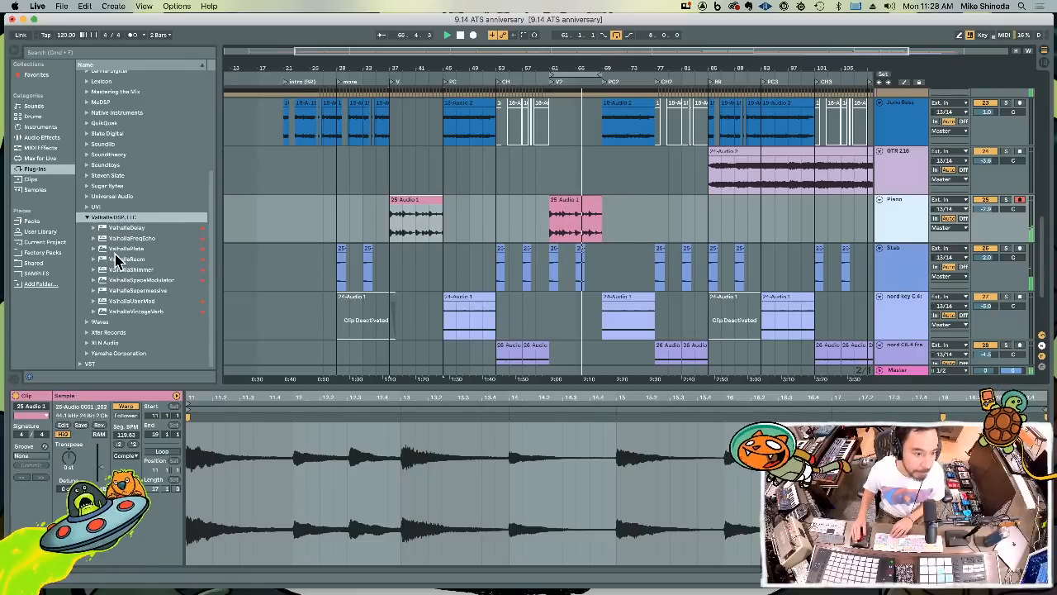
Try ValhallaShimmer on the Piano track, then replace it with ValhallaVintageVerb and adjust the reverb
left_click_drag(105, 278, 906, 214)
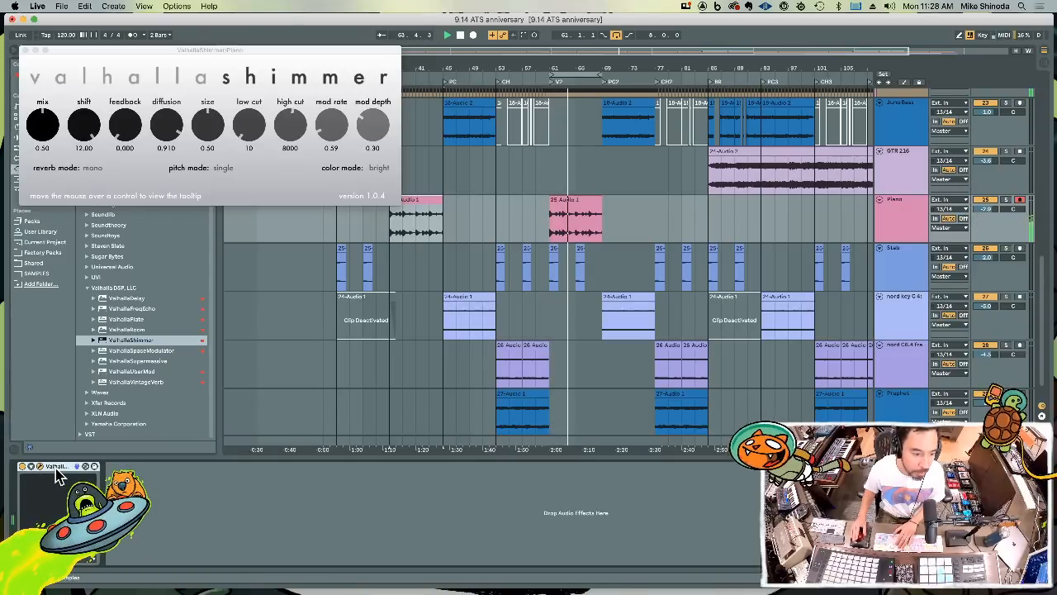
key("Delete")
left_click_drag(106, 382, 120, 508)
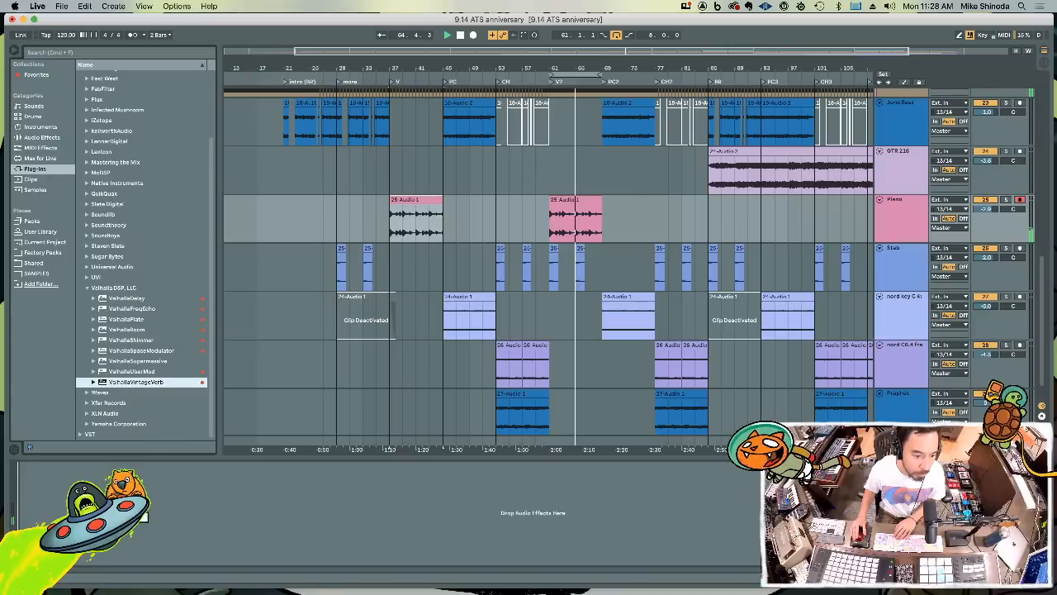
left_click_drag(66, 150, 141, 179)
left_click(28, 56)
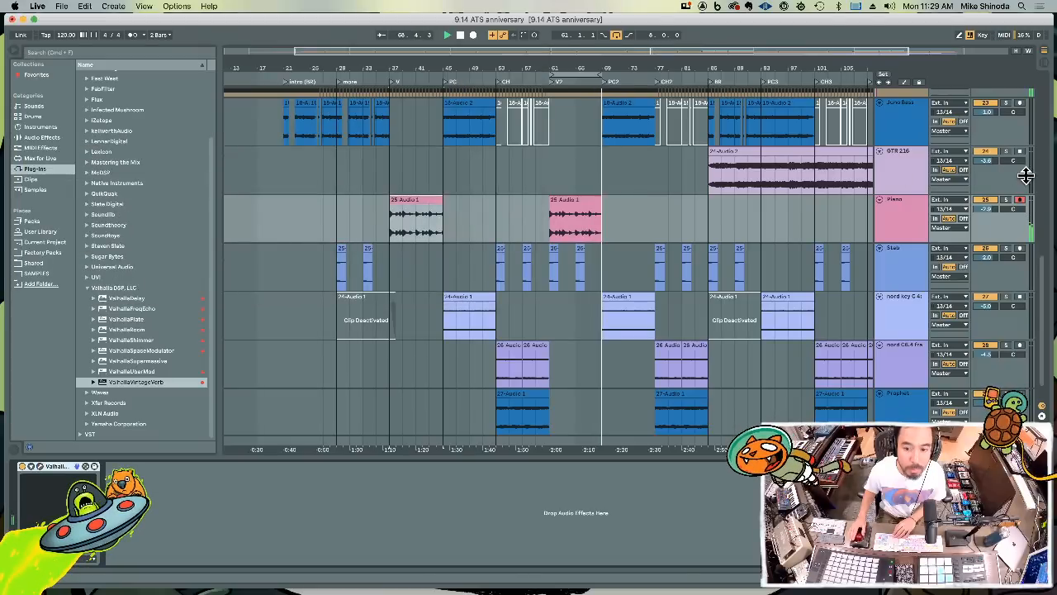
Set the Piano track's volume to -6.6 and add an Auto Filter after the reverb
left_click_drag(984, 209, 984, 212)
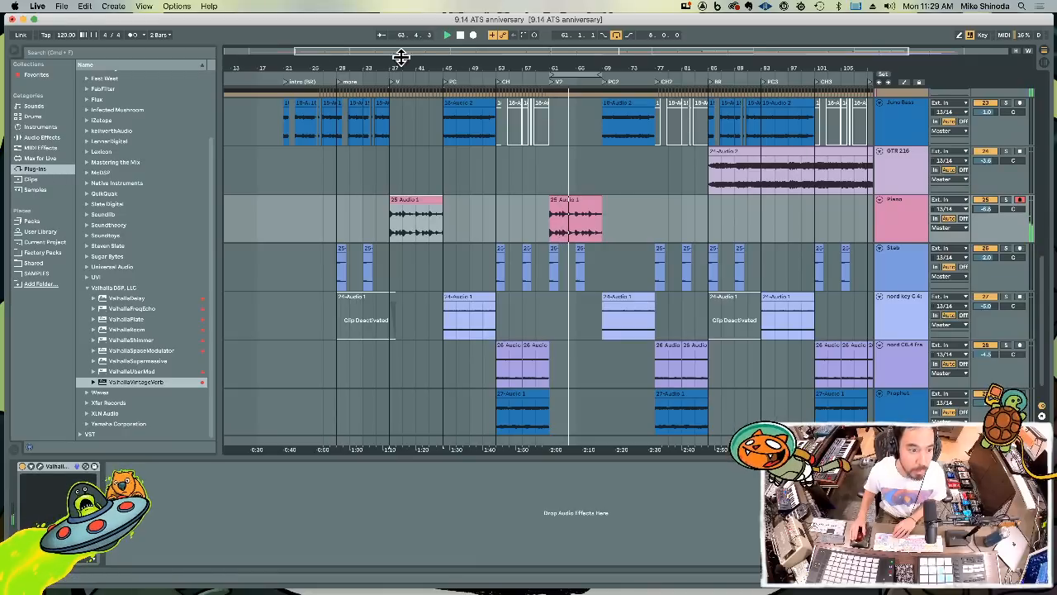
left_click(38, 137)
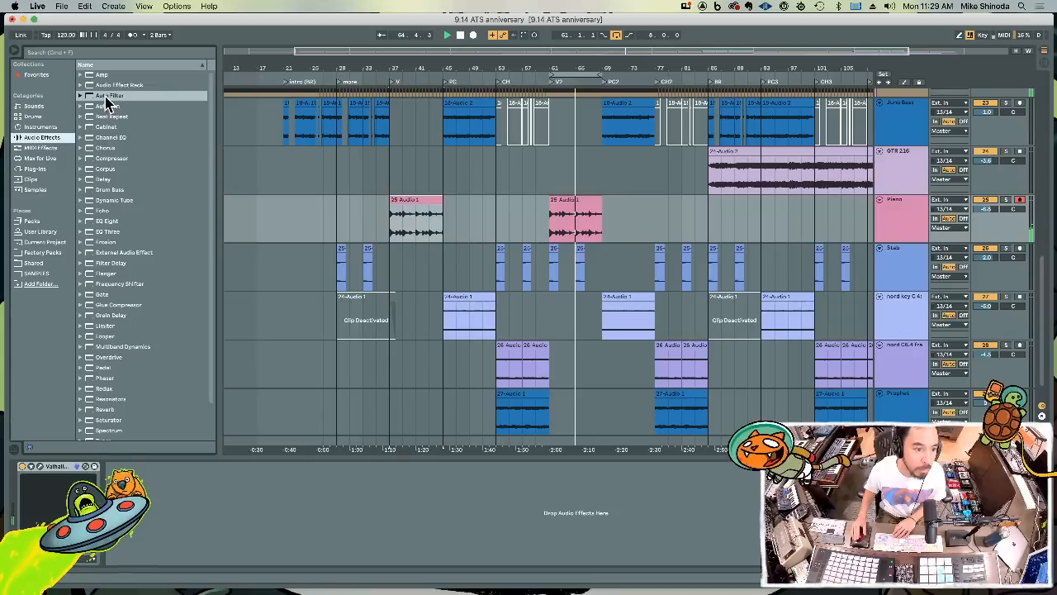
left_click(93, 96)
left_click_drag(155, 459, 169, 495)
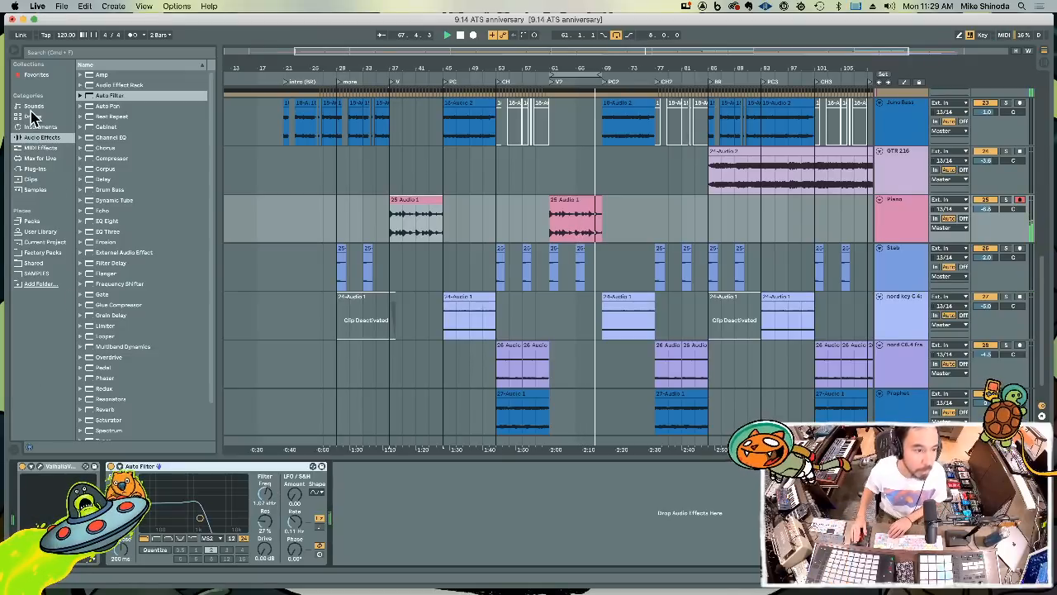
Add the CLA-2A (s) compressor from the favorites after the Auto Filter and adjust its gain
left_click(36, 75)
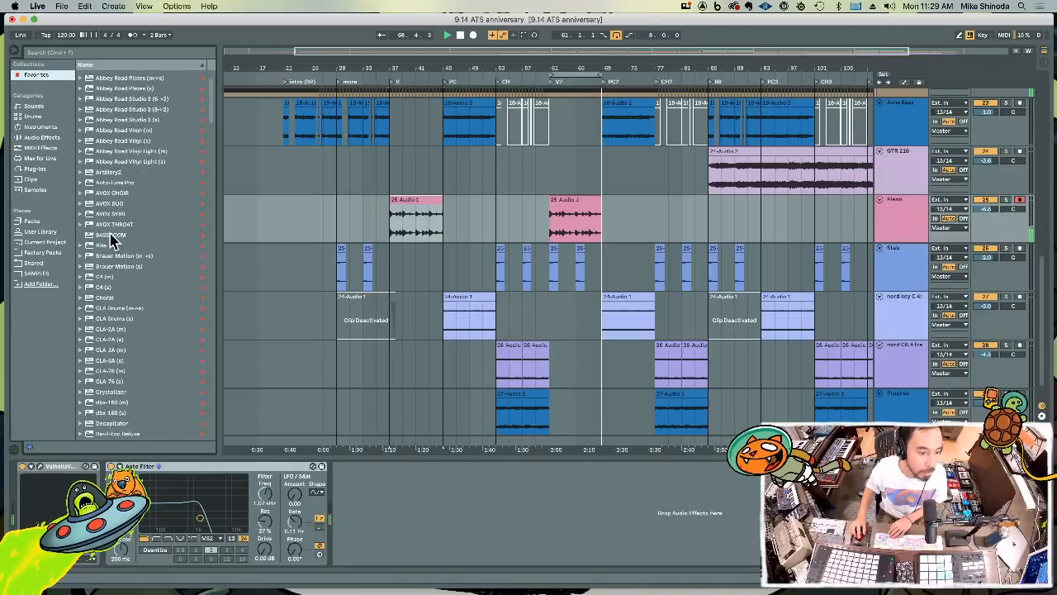
scroll(110, 281, "down", 3)
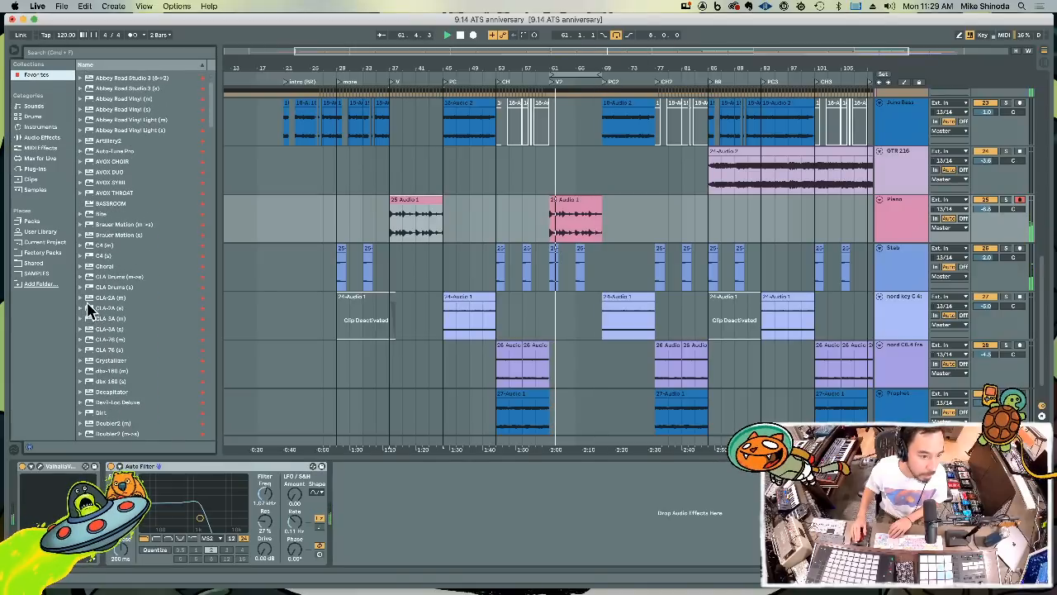
mouse_move(90, 307)
left_mouse_down()
mouse_move(294, 438)
mouse_move(361, 498)
left_mouse_up()
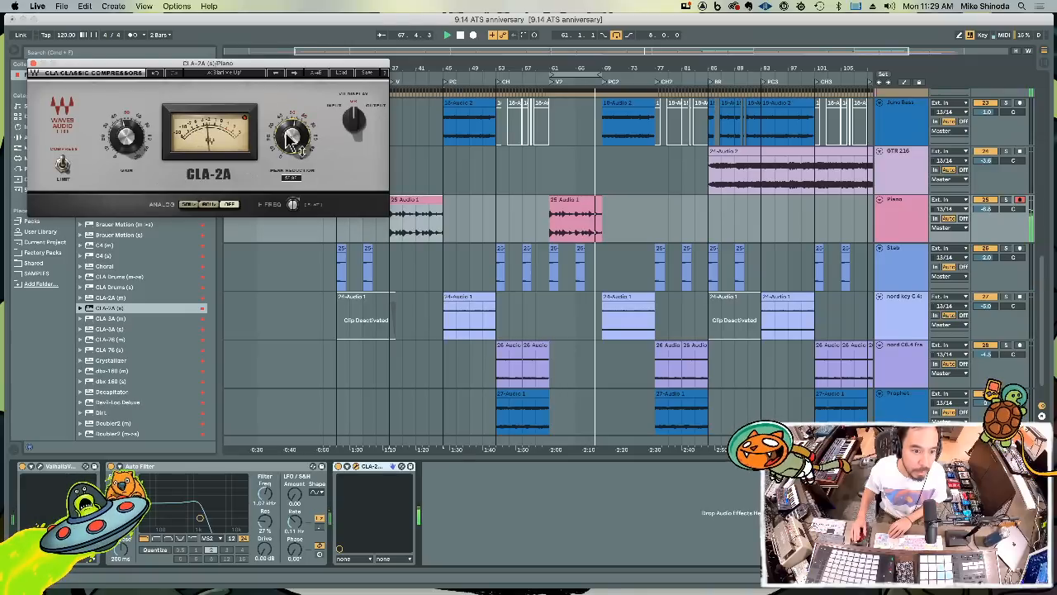
left_click_drag(127, 140, 127, 132)
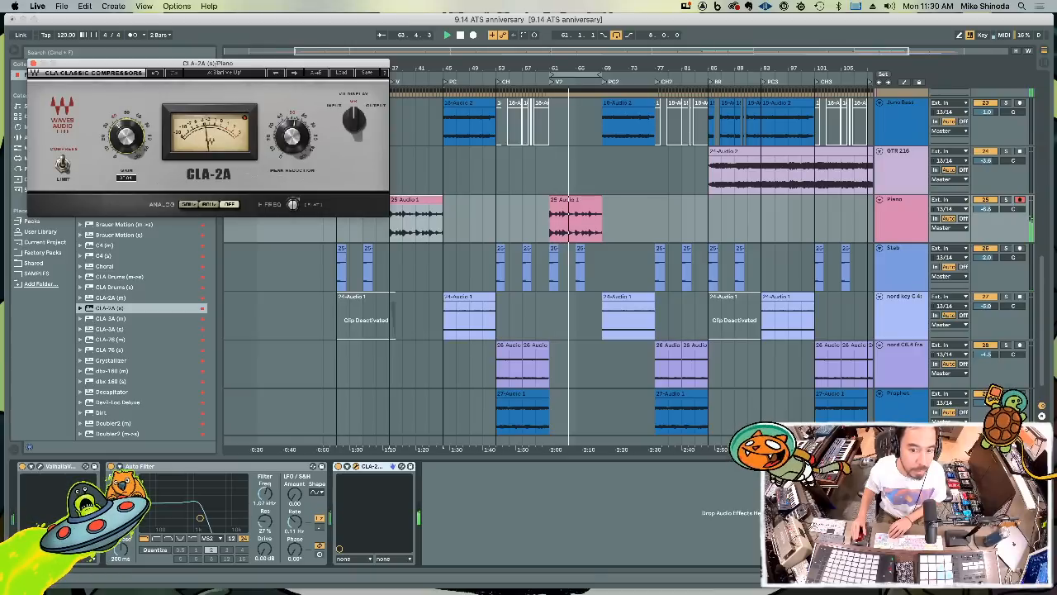
left_click(33, 63)
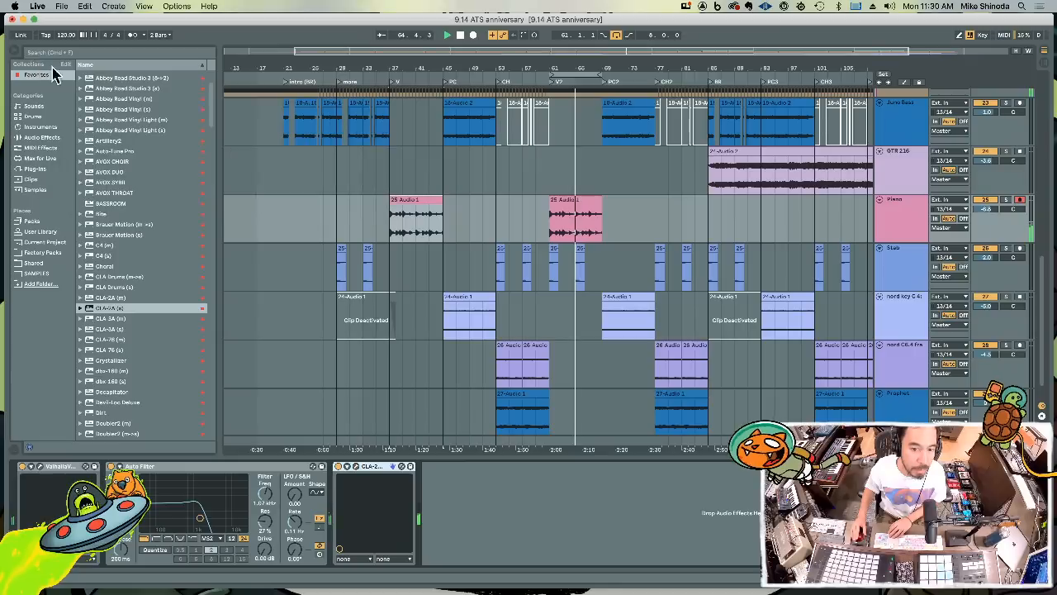
Copy the Piano clip at bar 61 to the start of the first chorus at bar 53 and play it back
left_click(568, 201)
left_click(568, 201)
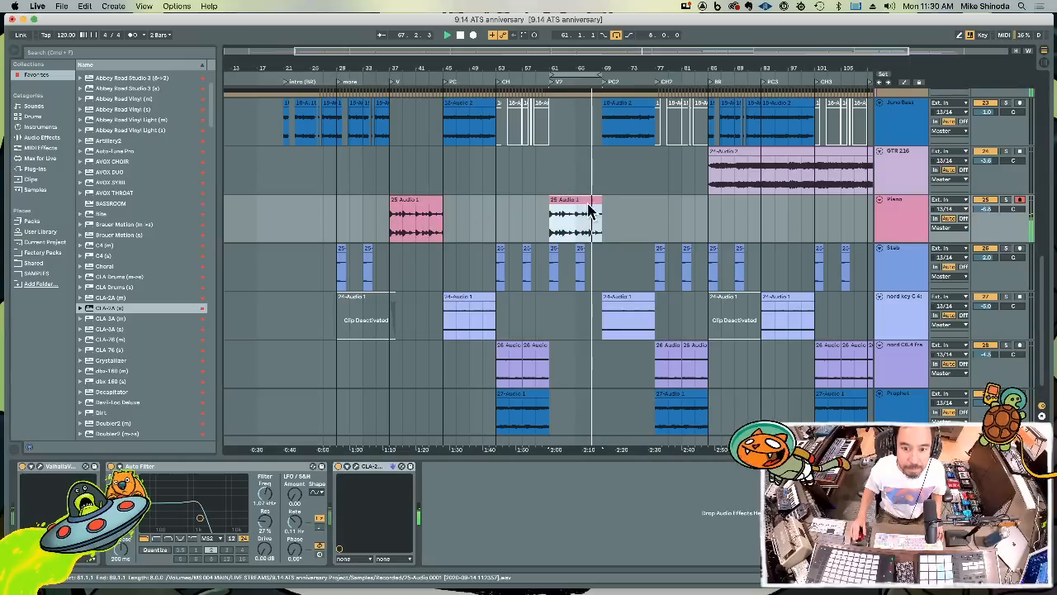
key("space")
left_click(497, 222)
key("super+v")
key("space")
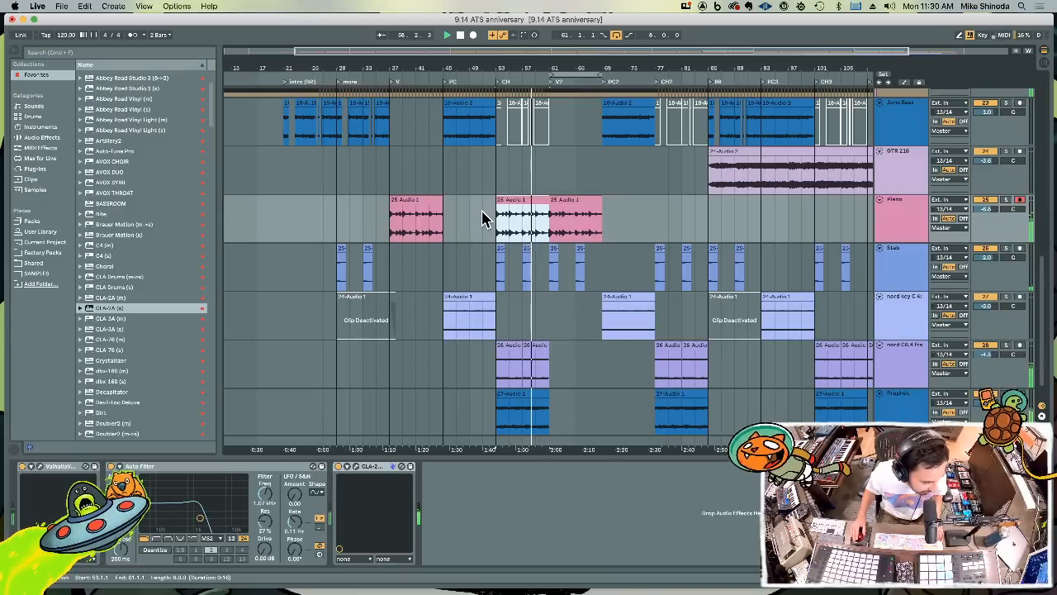
Paste the Piano clip at the start of the second chorus at bar 77 and the third chorus at bar 101
left_click(483, 219)
left_click(532, 206)
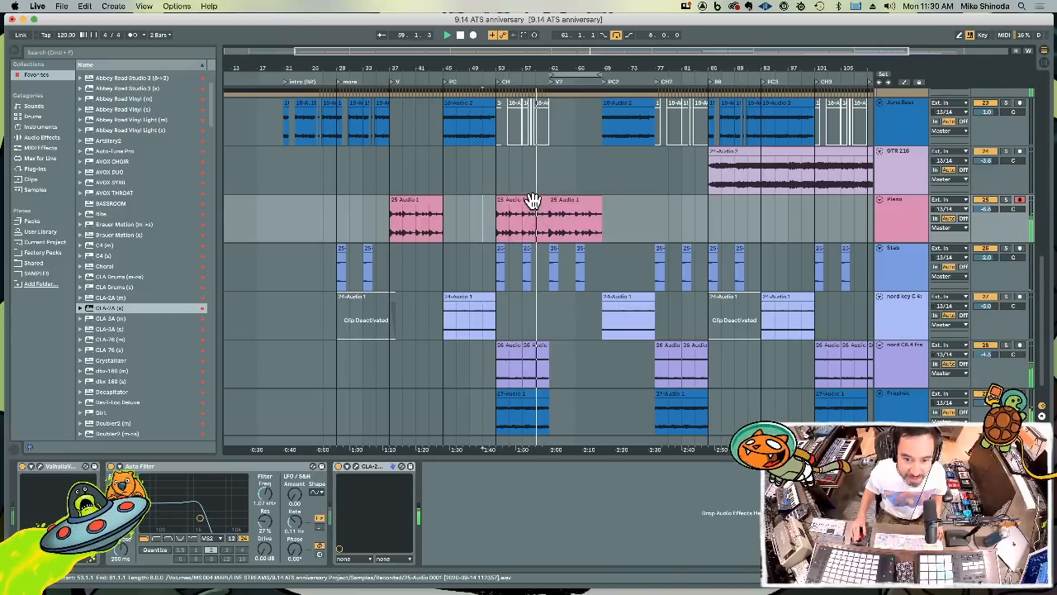
left_click(655, 215)
key("super+v")
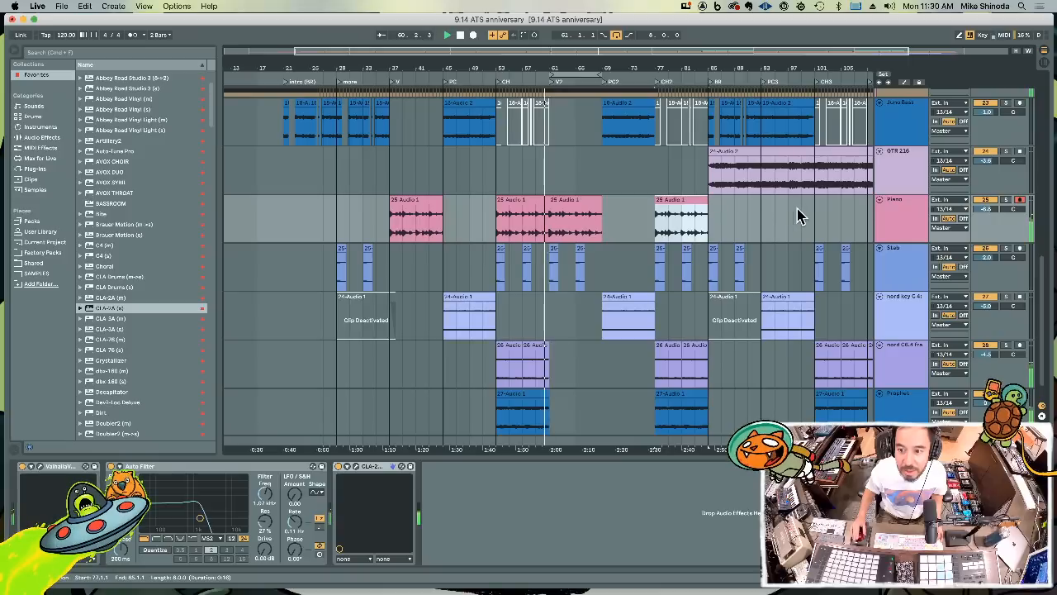
left_click(817, 216)
key("super+v")
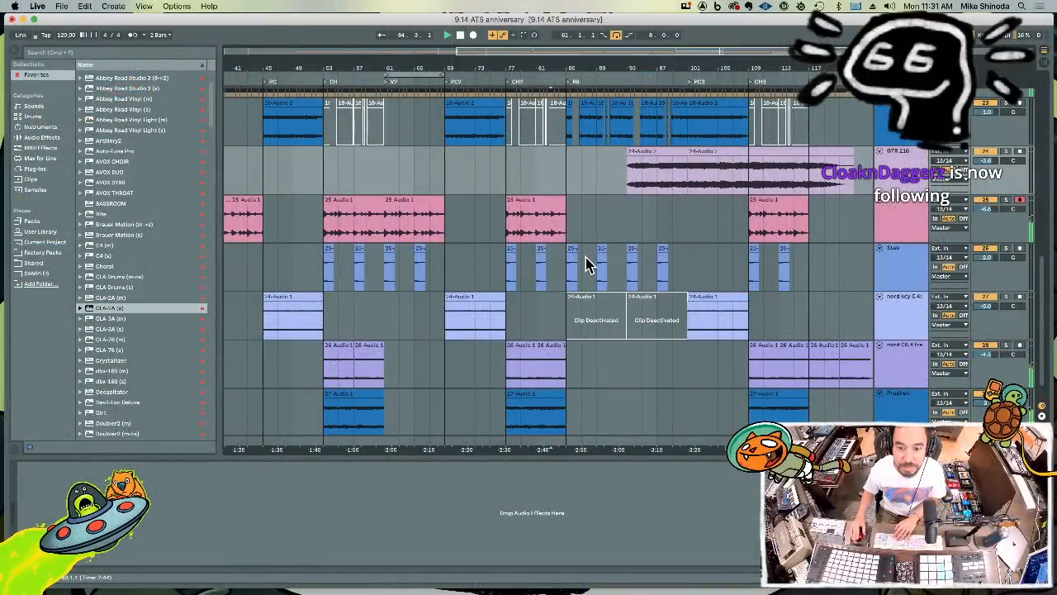
Delete the shake clips between bars 85 and 93 and the clap clips between bars 85 and 101 in the bridge
scroll(588, 260, "up", 5)
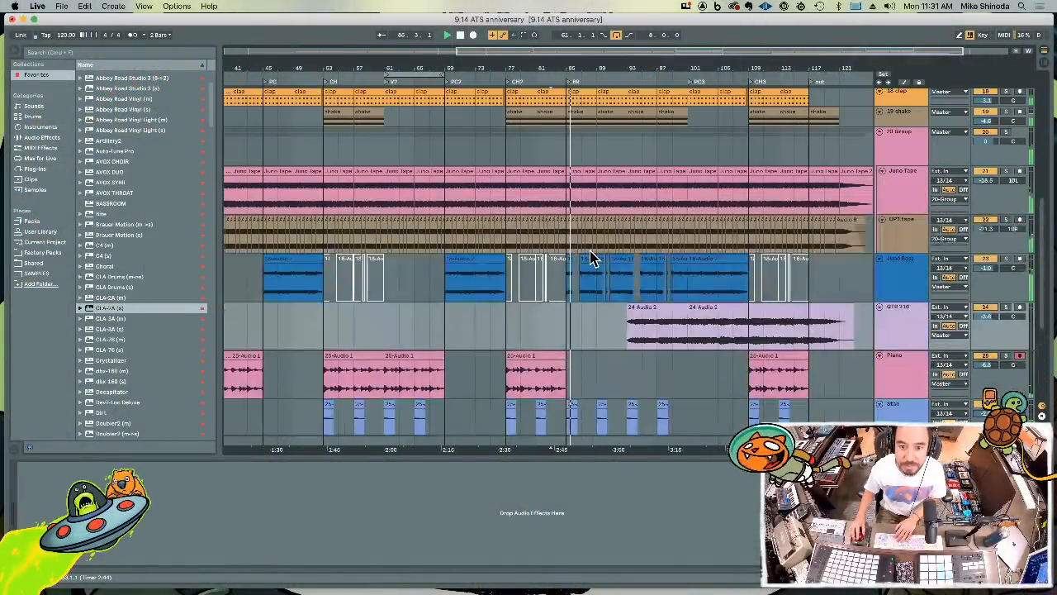
scroll(590, 257, "up", 3)
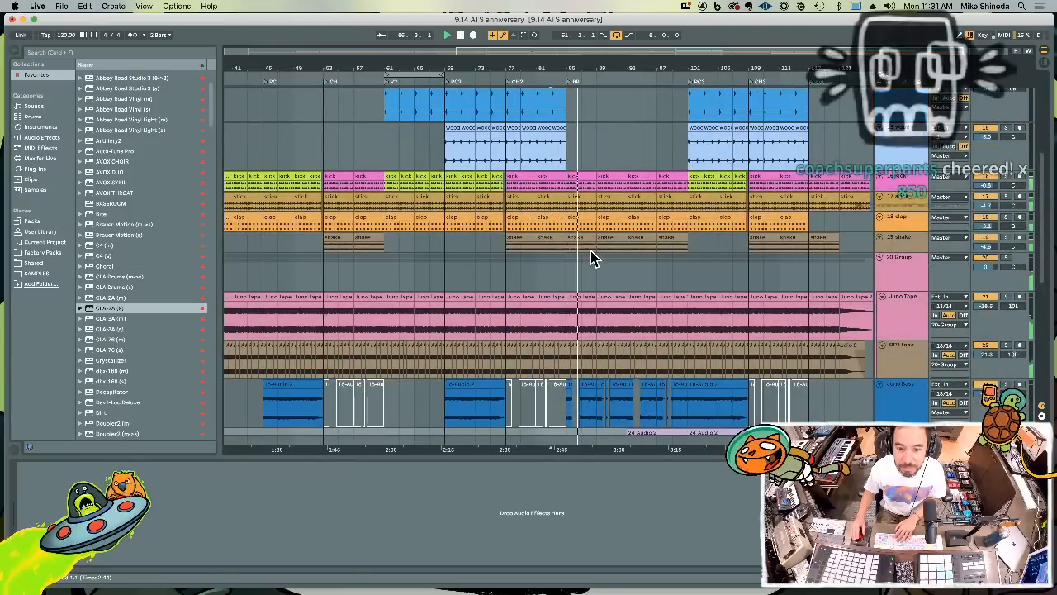
left_click(585, 239)
key("Delete")
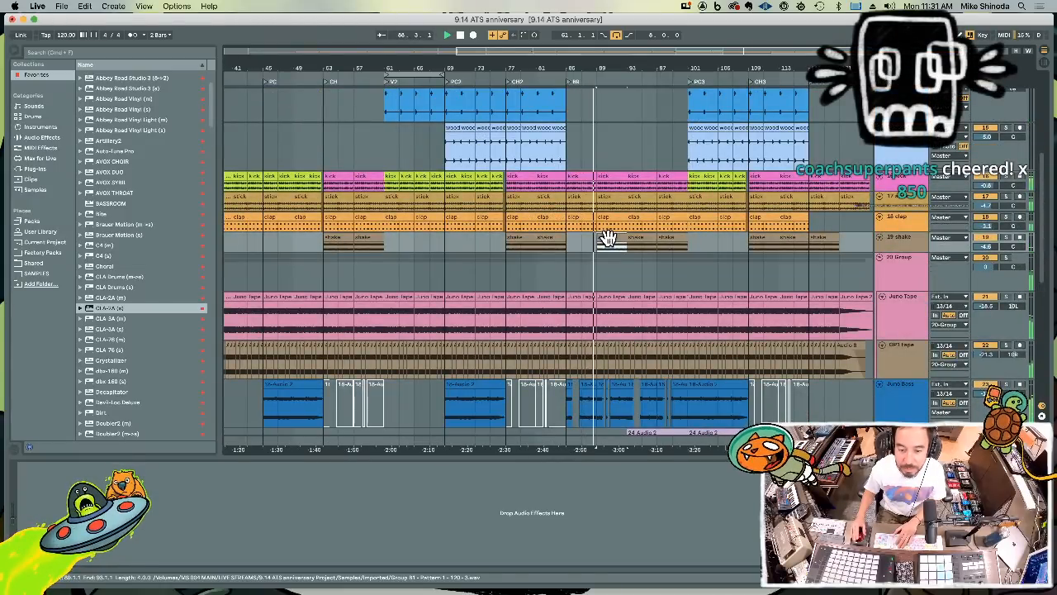
left_click(613, 243)
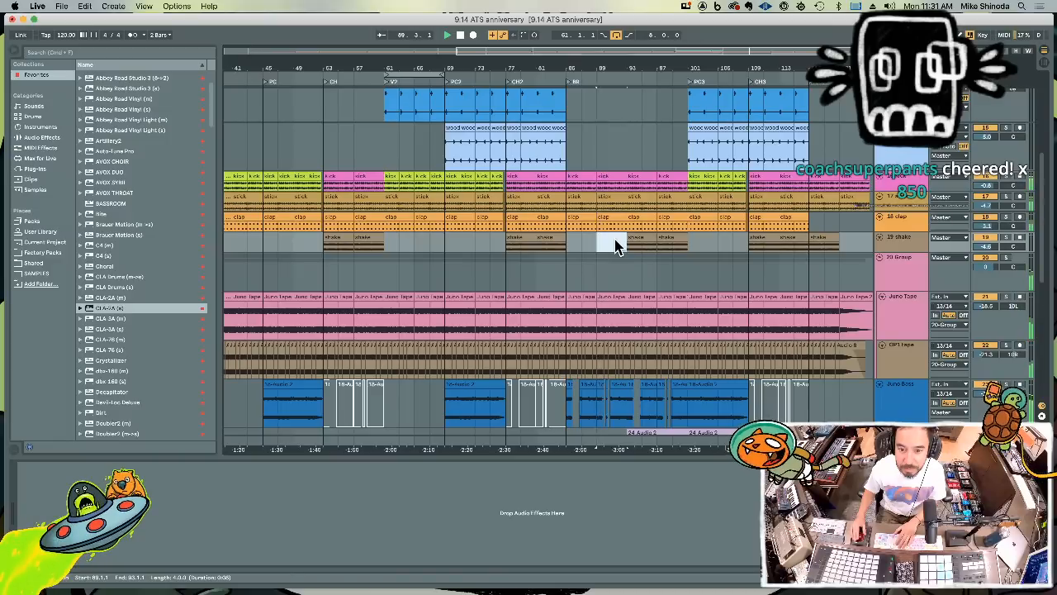
left_click(580, 224)
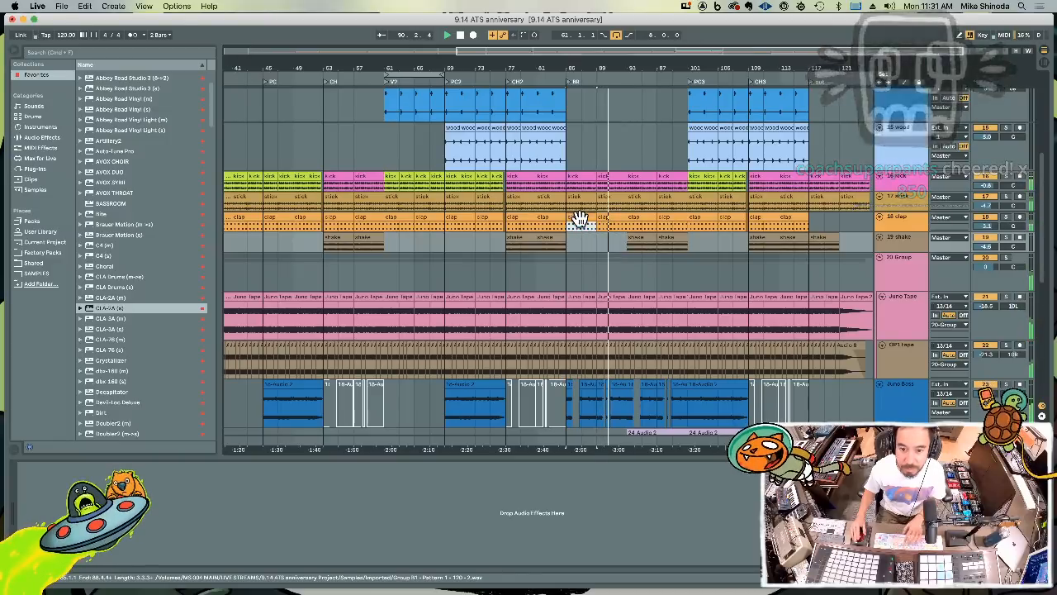
left_click(680, 220, "shift")
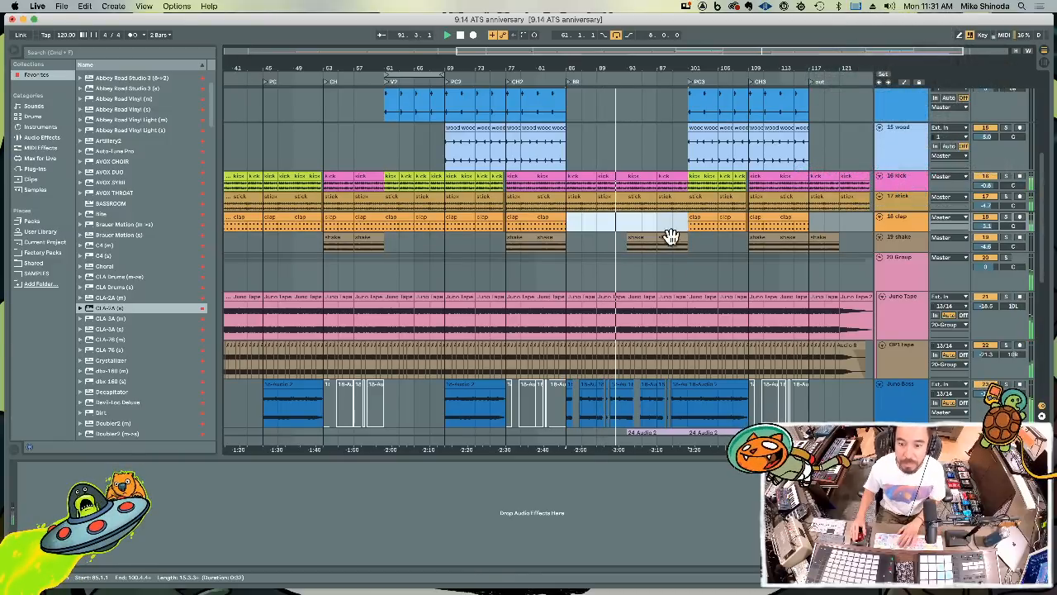
Loop playback over the Juno Bass clips in the first half of the bridge, bars 85 to 93
scroll(671, 276, "down", 3)
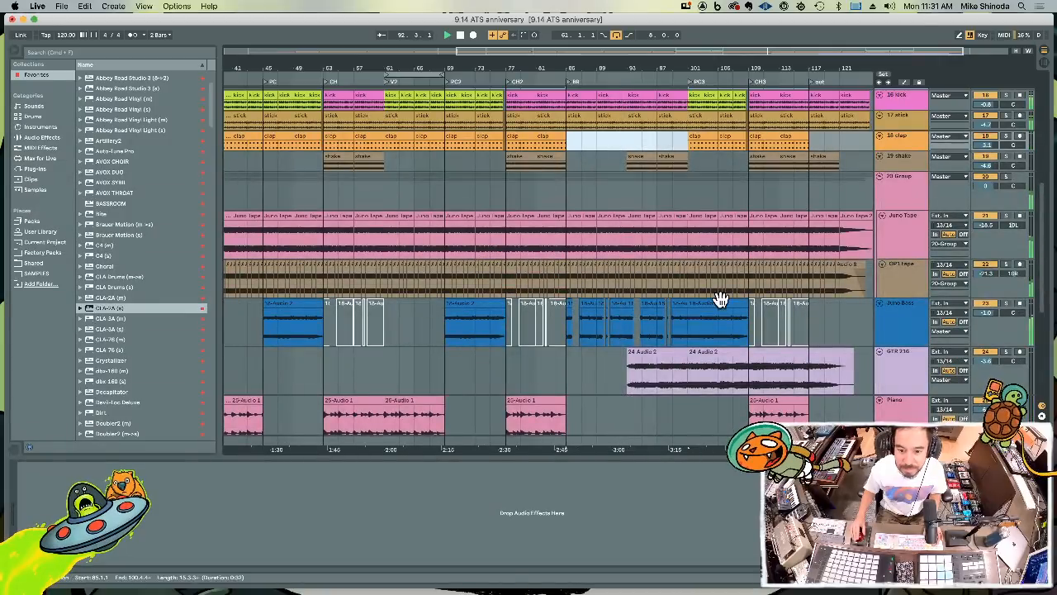
left_click_drag(565, 334, 631, 332)
key("super+l")
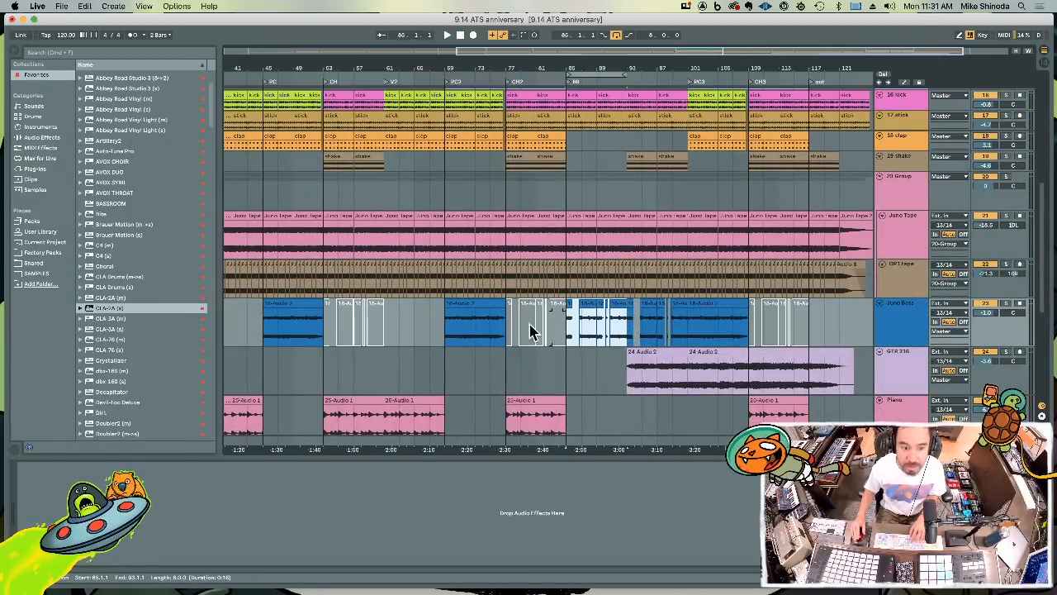
key("space")
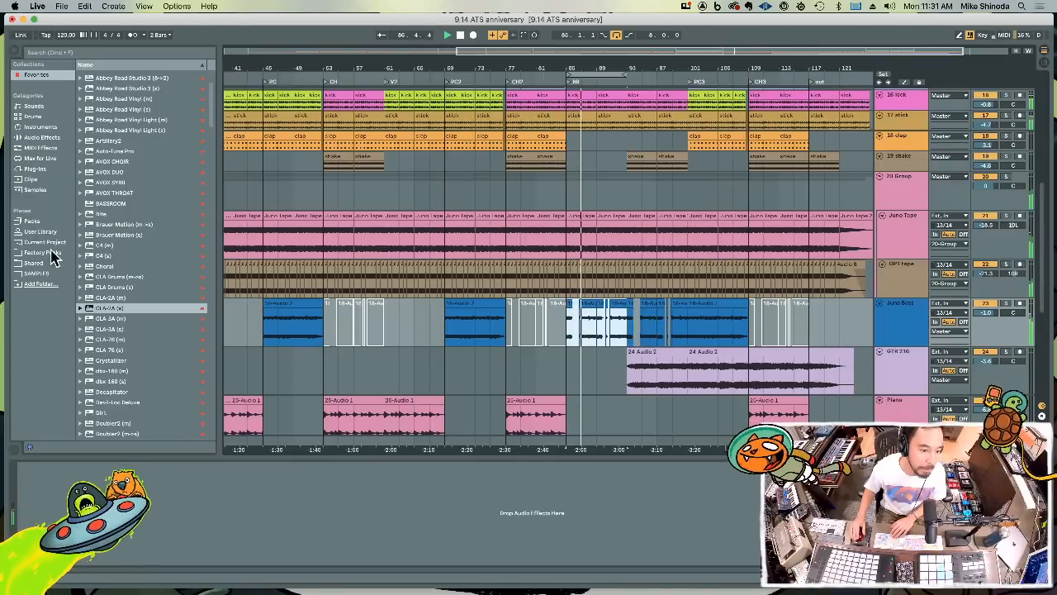
Try Decapitator on the Juno Bass track with a different drive amount and Punish on, and remove it
left_click_drag(89, 392, 897, 314)
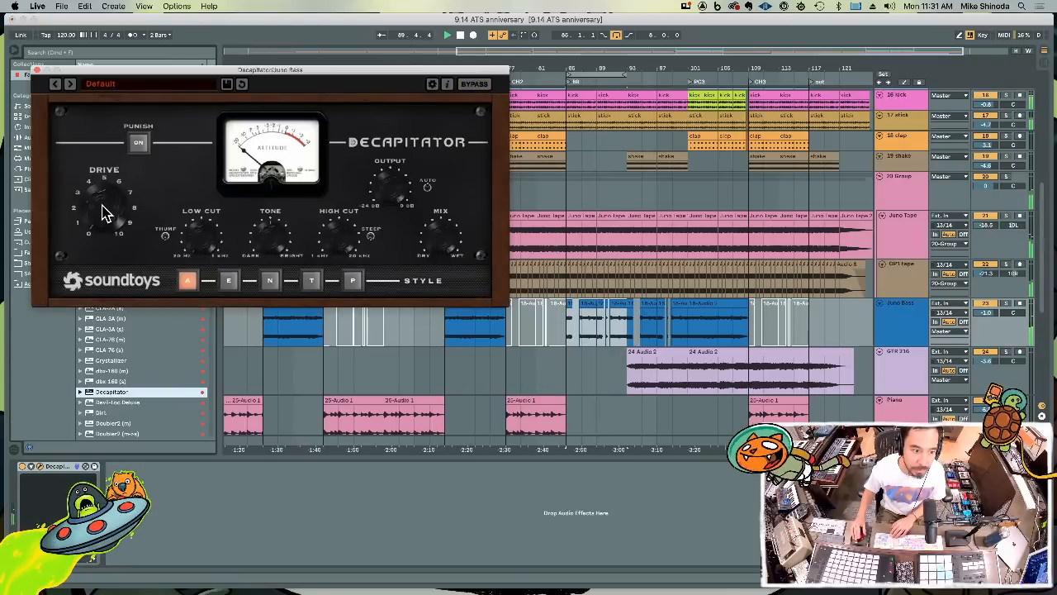
left_click_drag(101, 213, 113, 183)
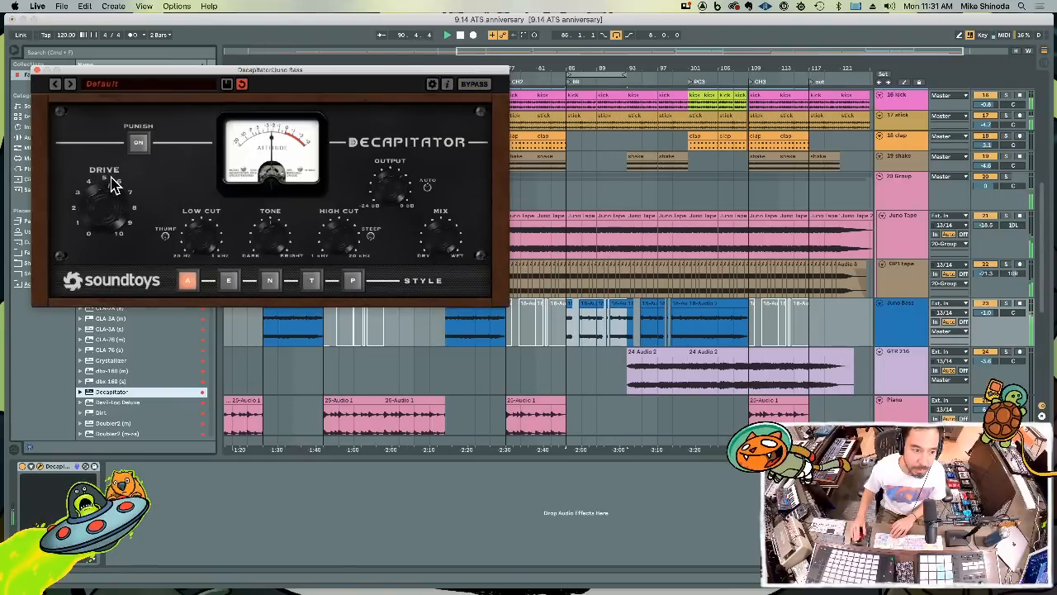
left_click(137, 142)
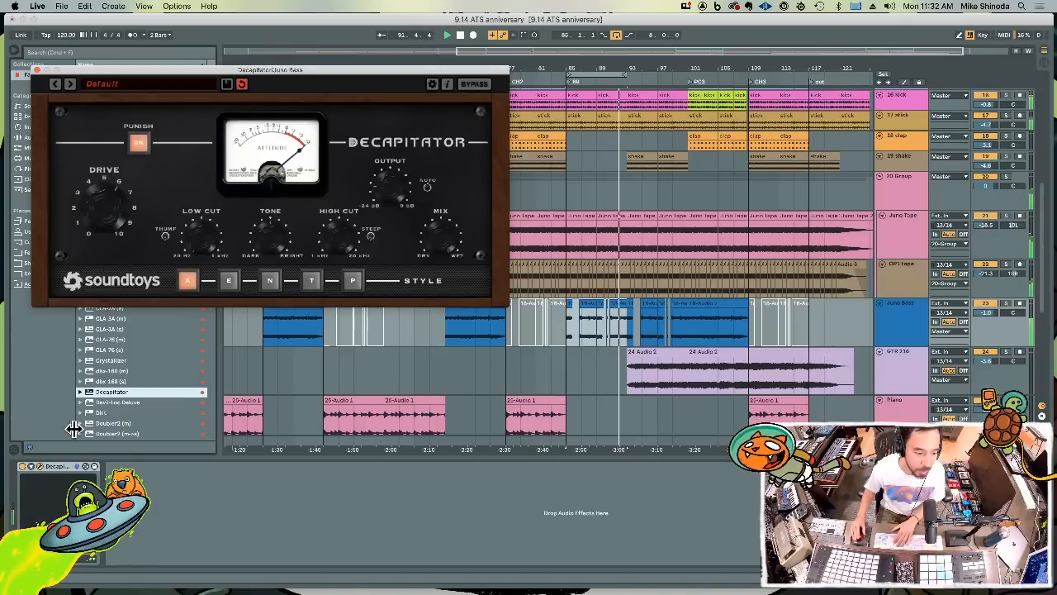
left_click(72, 470)
key("Delete")
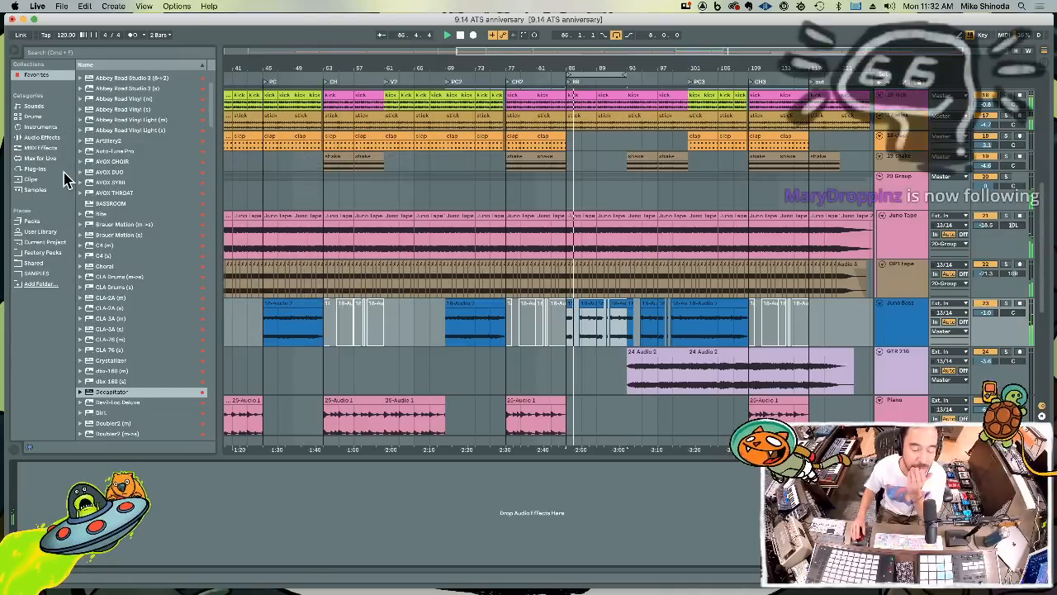
Search the favorites for "wow" and load the WOW2 filter plug-in onto the Juno Bass track
left_click(81, 52)
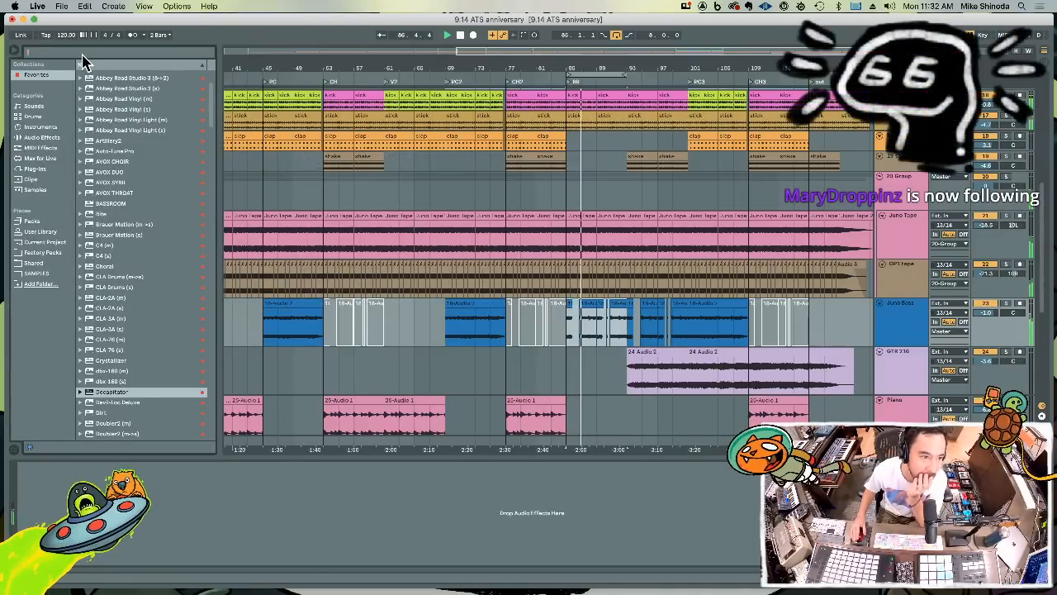
type("wow")
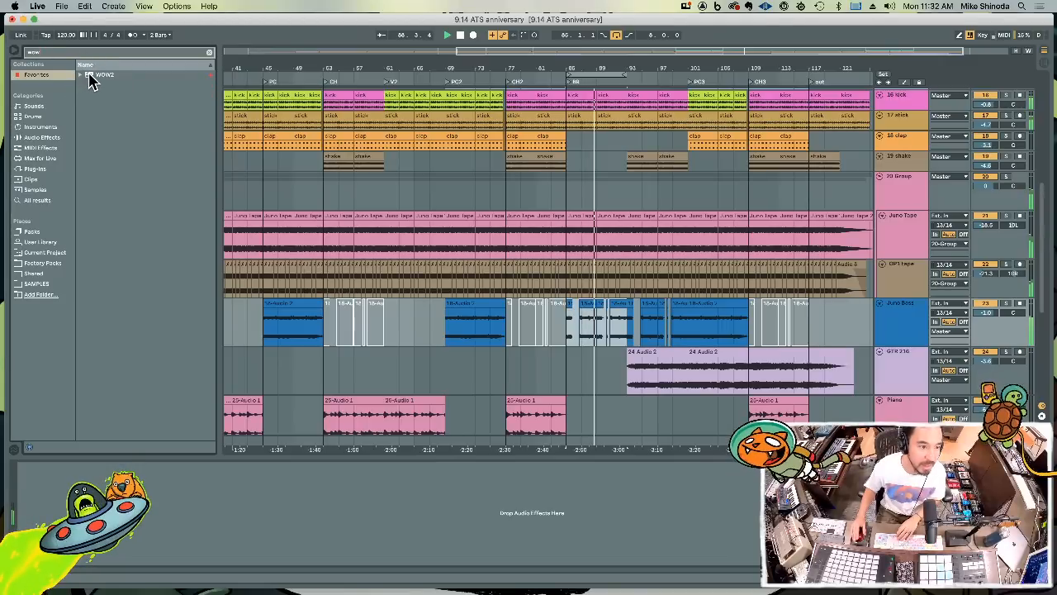
left_click_drag(89, 75, 174, 454)
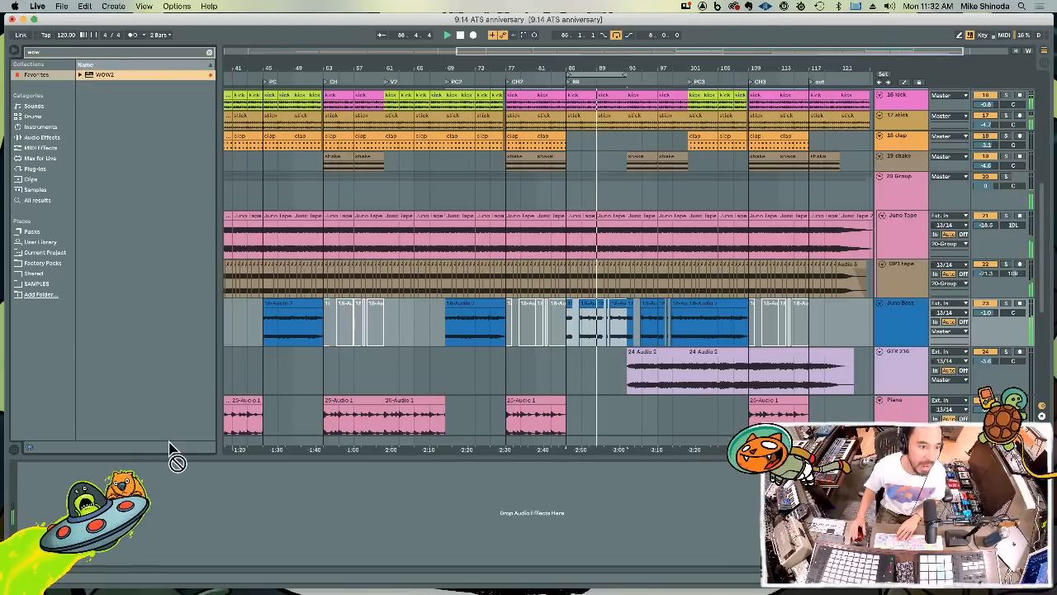
left_click_drag(162, 514, 162, 514)
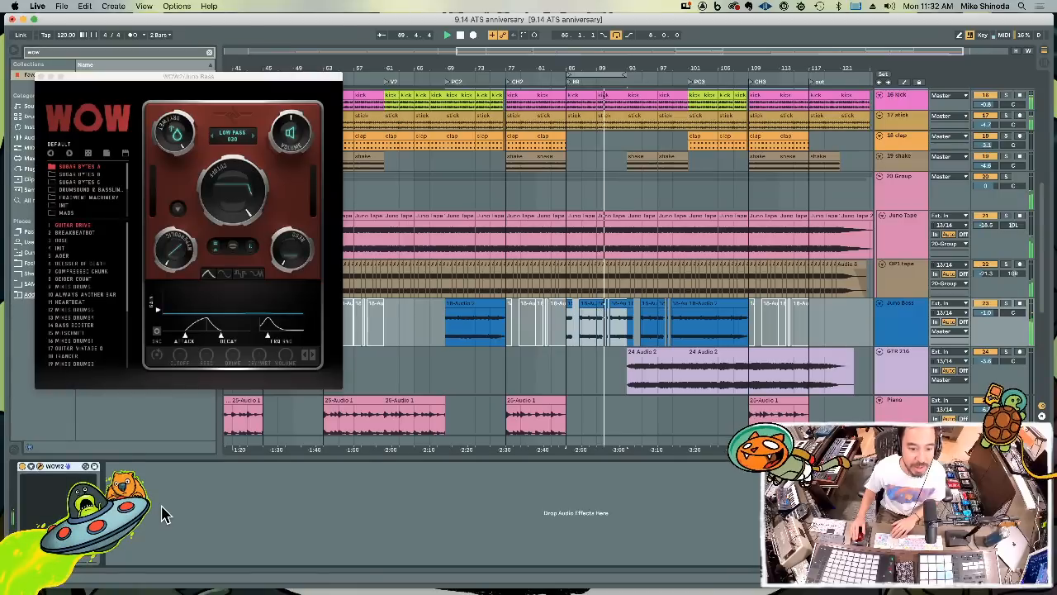
Raise the distortion and lower the low-pass cutoff in WOW2, close the plug-in and clear the browser search
left_click_drag(174, 247, 182, 210)
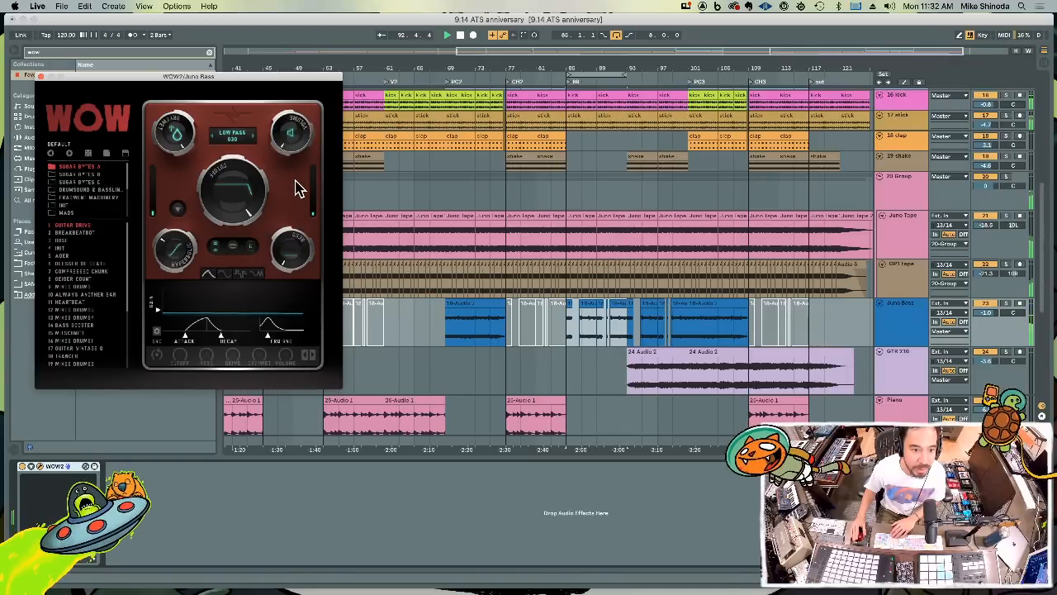
left_click_drag(245, 196, 251, 250)
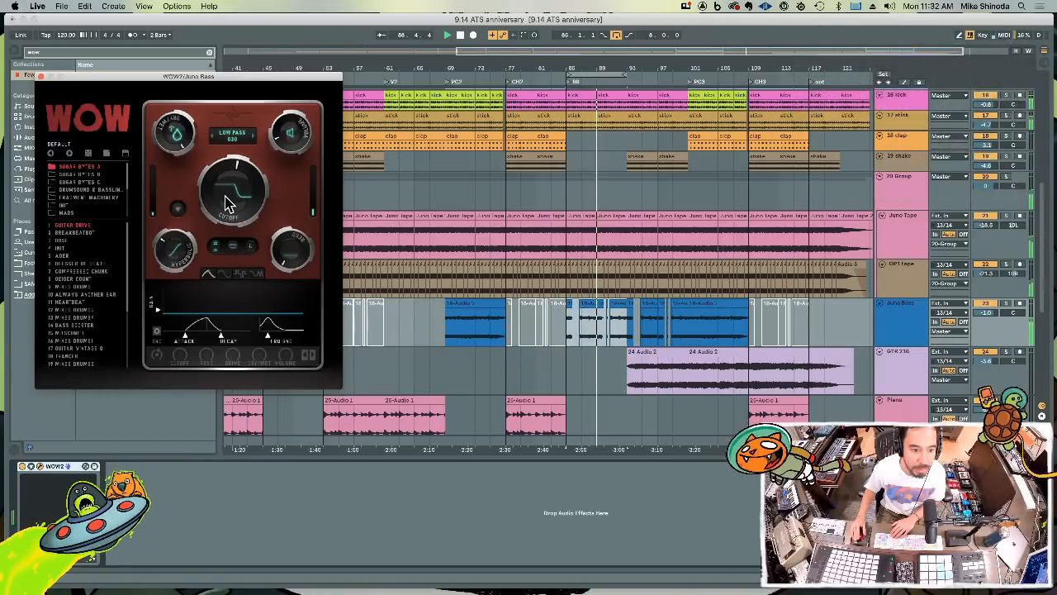
left_click(40, 76)
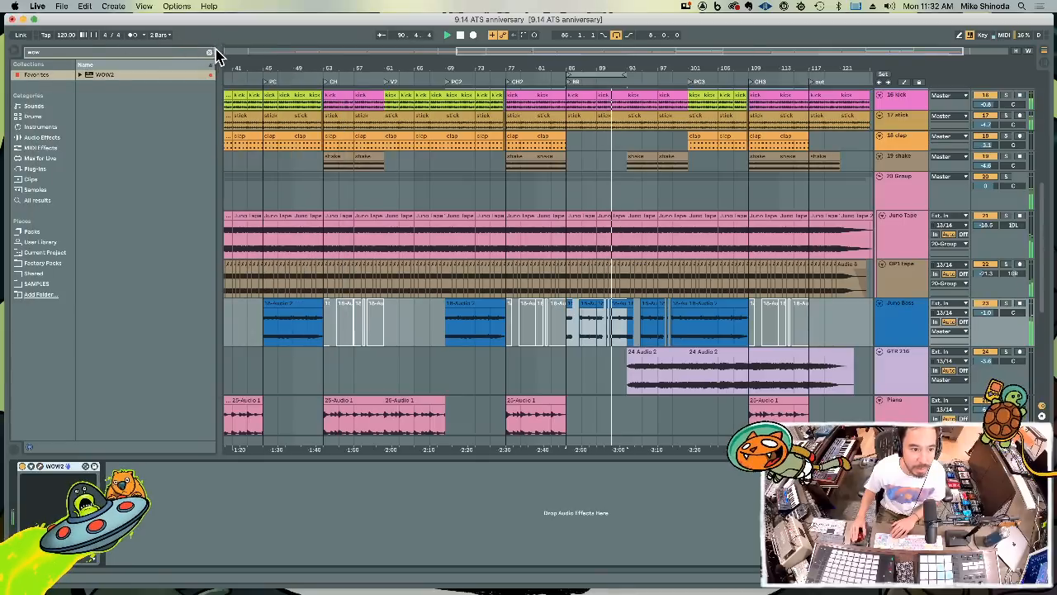
left_click(209, 53)
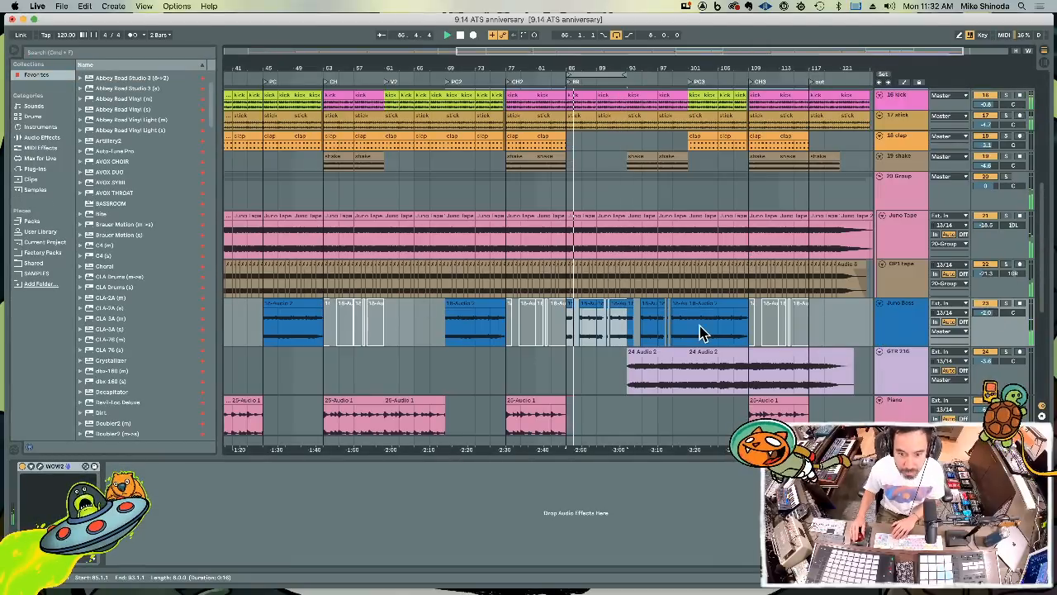
Try duplicating the third chorus clips, bars 109 to 117, on all tracks over the outro, and undo it
scroll(701, 314, "down", 5)
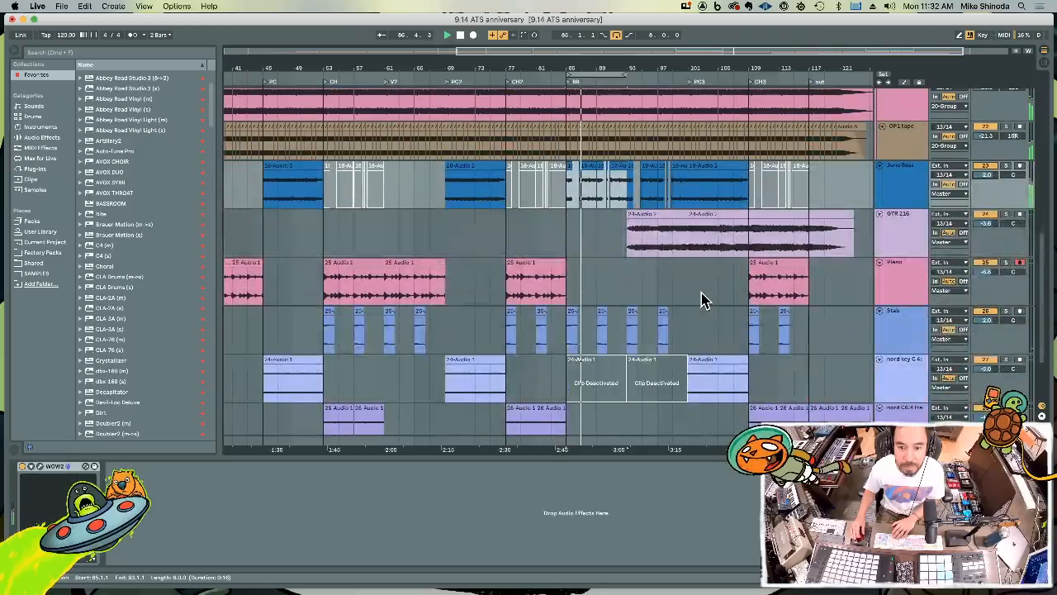
scroll(702, 299, "up", 1)
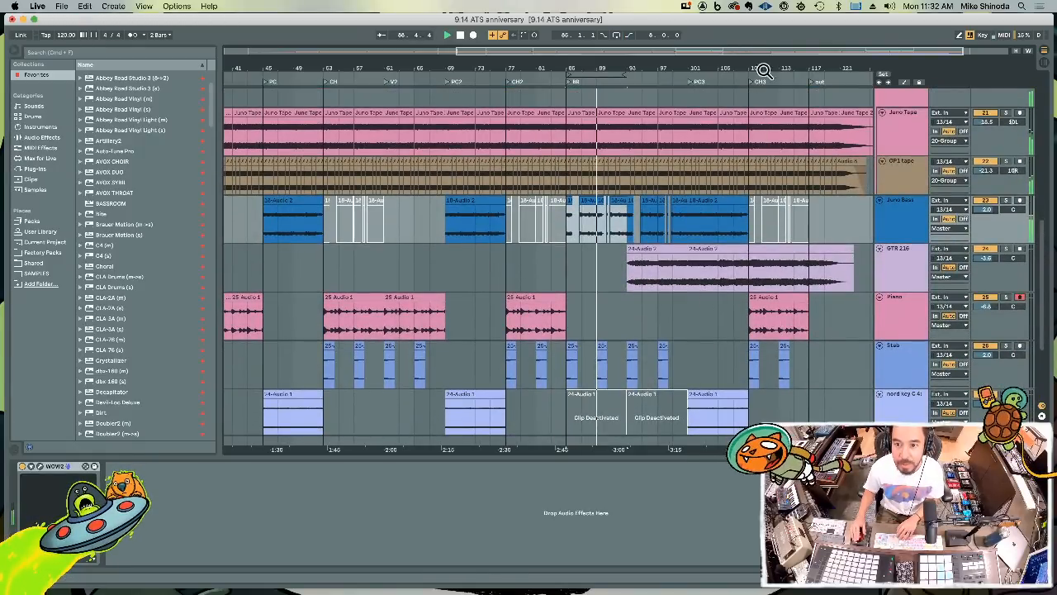
left_click_drag(764, 66, 759, 36)
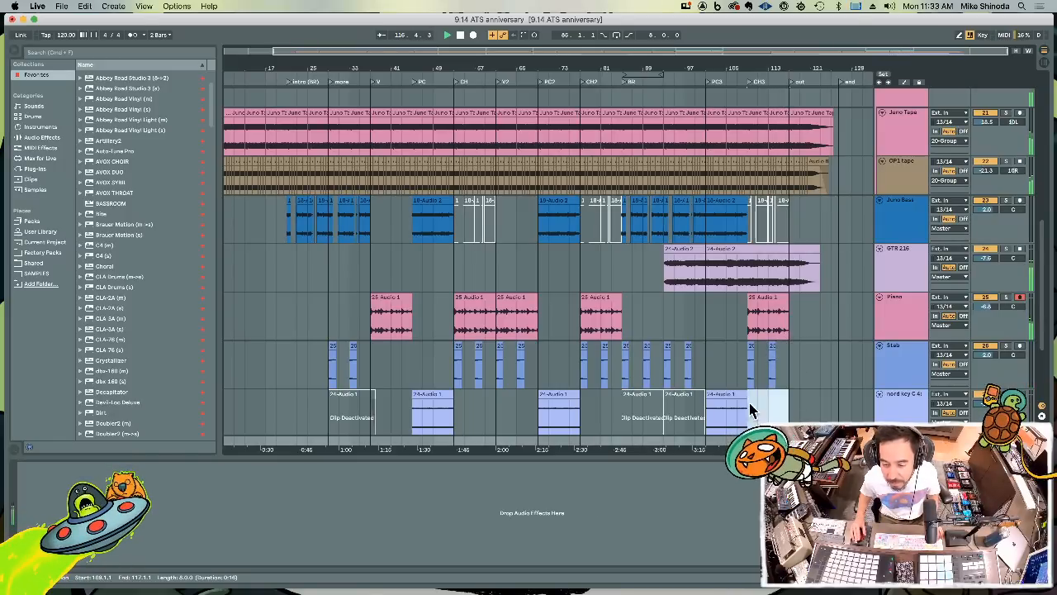
left_click_drag(748, 358, 749, 70)
key("super+d")
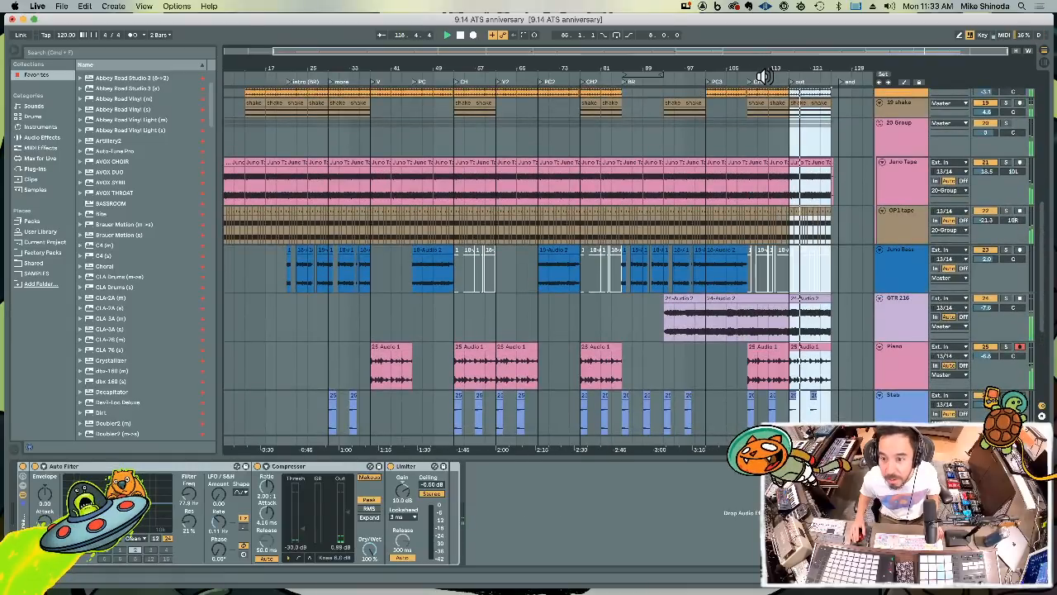
key("super+z")
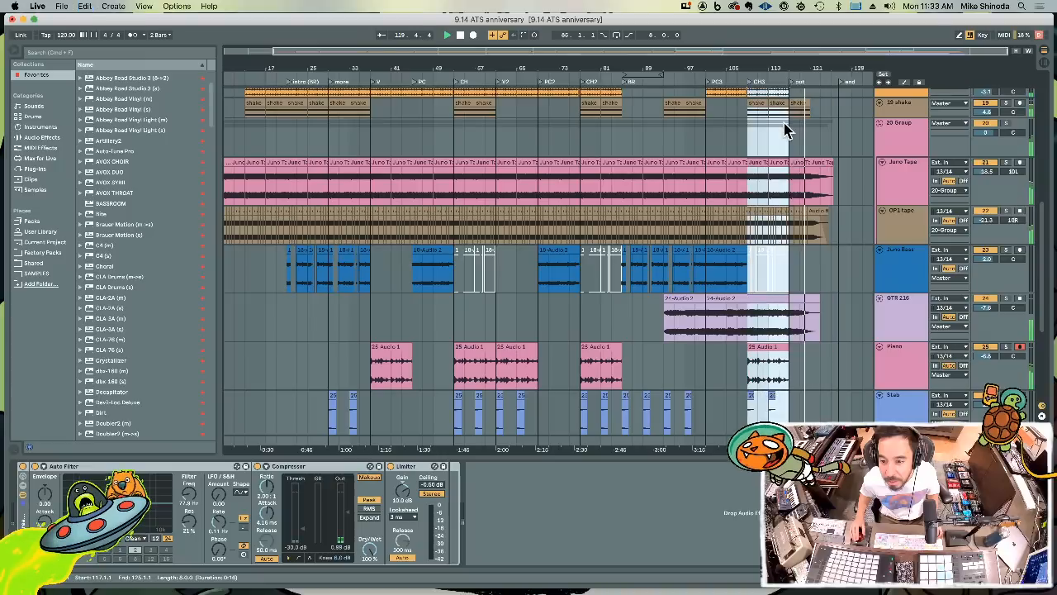
Duplicate the time of the third chorus, bars 109 to 117, across all tracks so the outro moves back
left_click_drag(788, 88, 737, 88)
key("super+d")
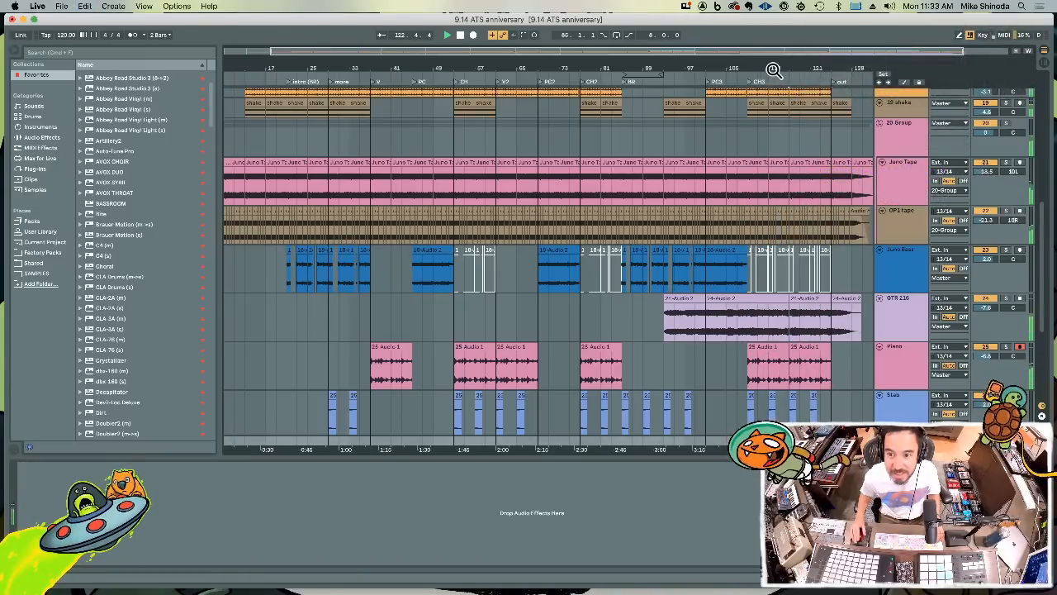
left_click_drag(774, 70, 774, 51)
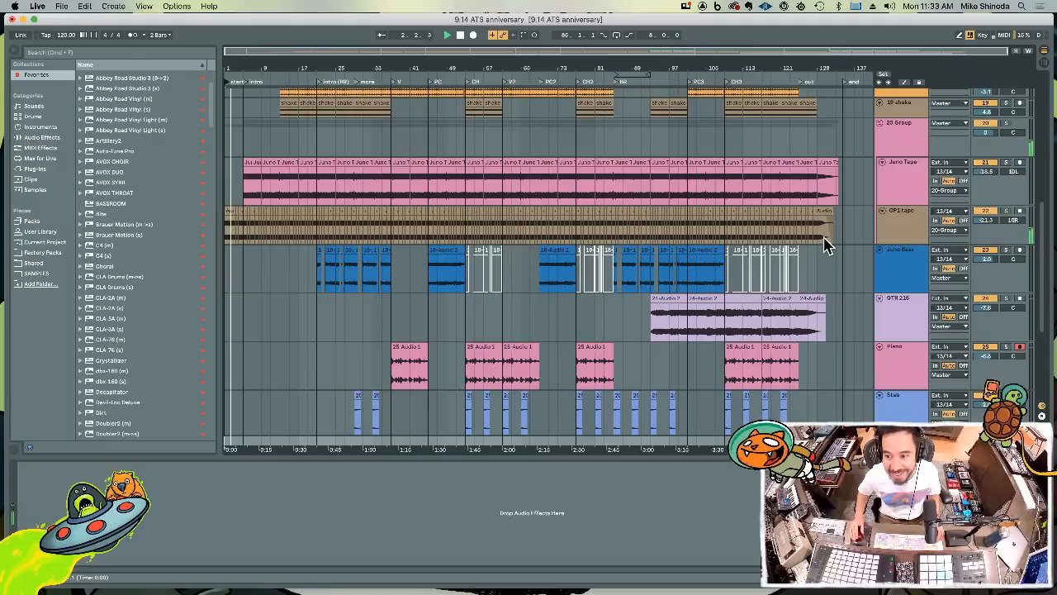
Collapse all tracks in the arrangement to their minimum height
left_click(907, 252)
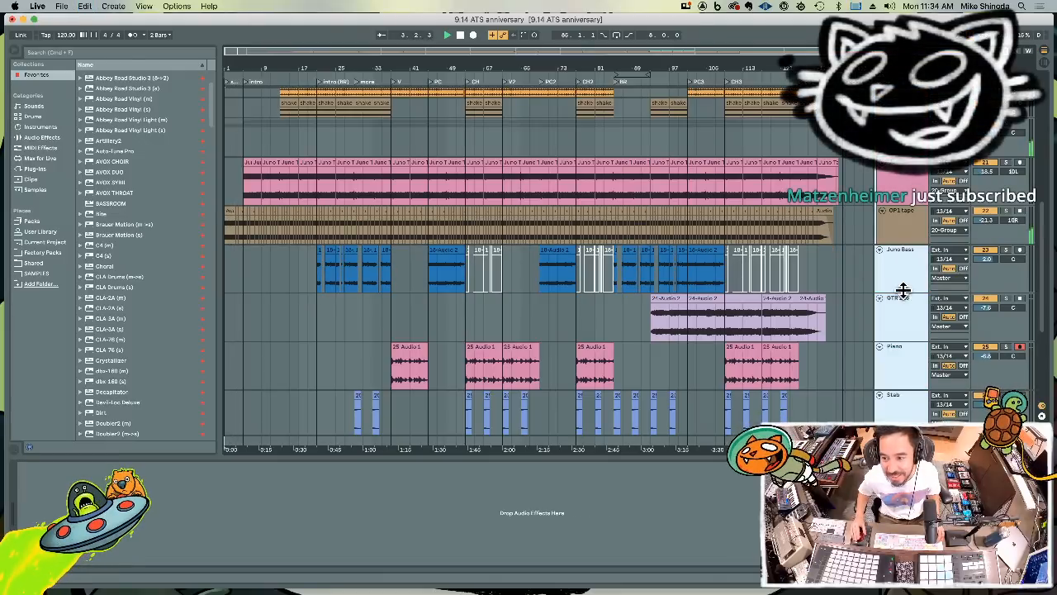
left_click_drag(902, 291, 900, 257)
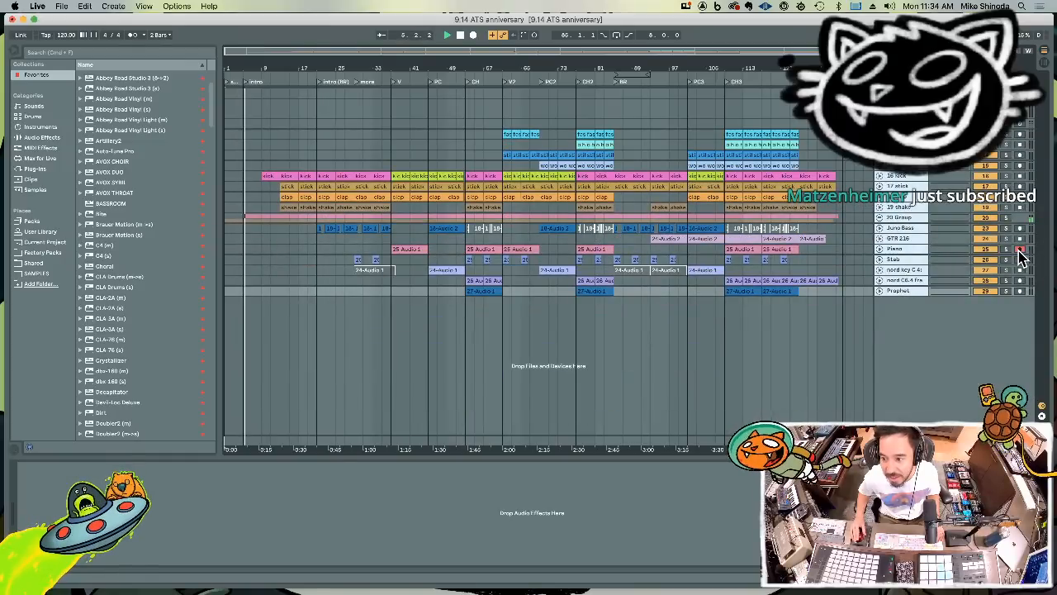
left_click(920, 298)
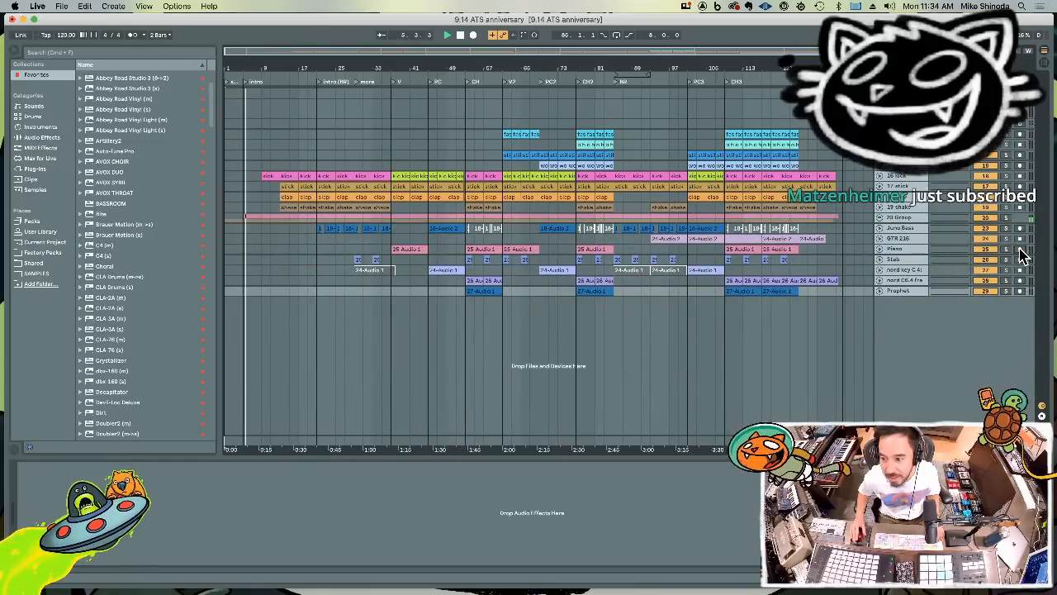
Group all tracks from fast hat down to Prophet into a single group track
left_click(898, 293)
left_click(900, 104)
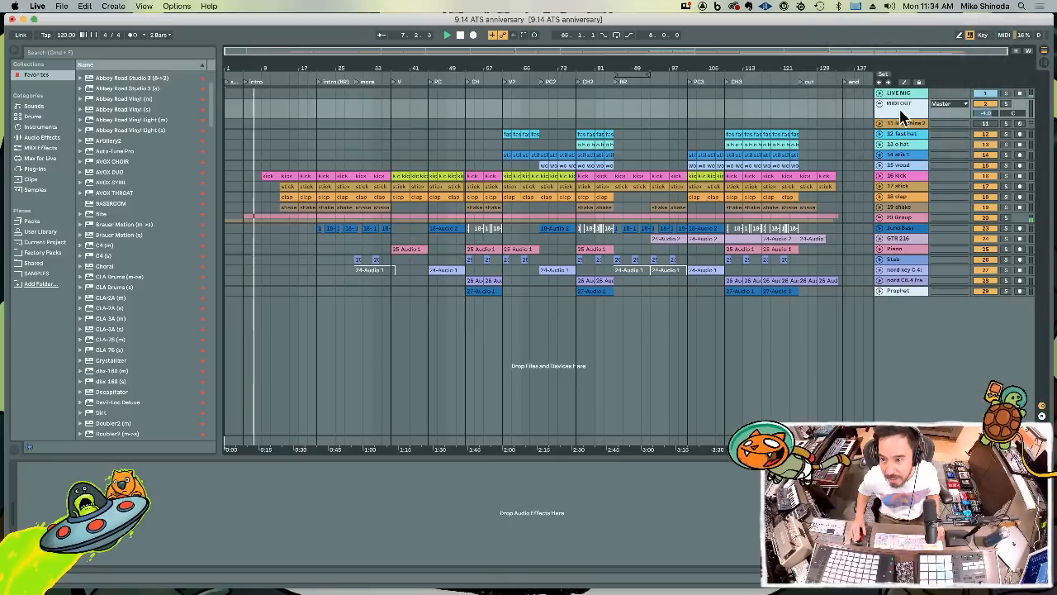
left_click(899, 135)
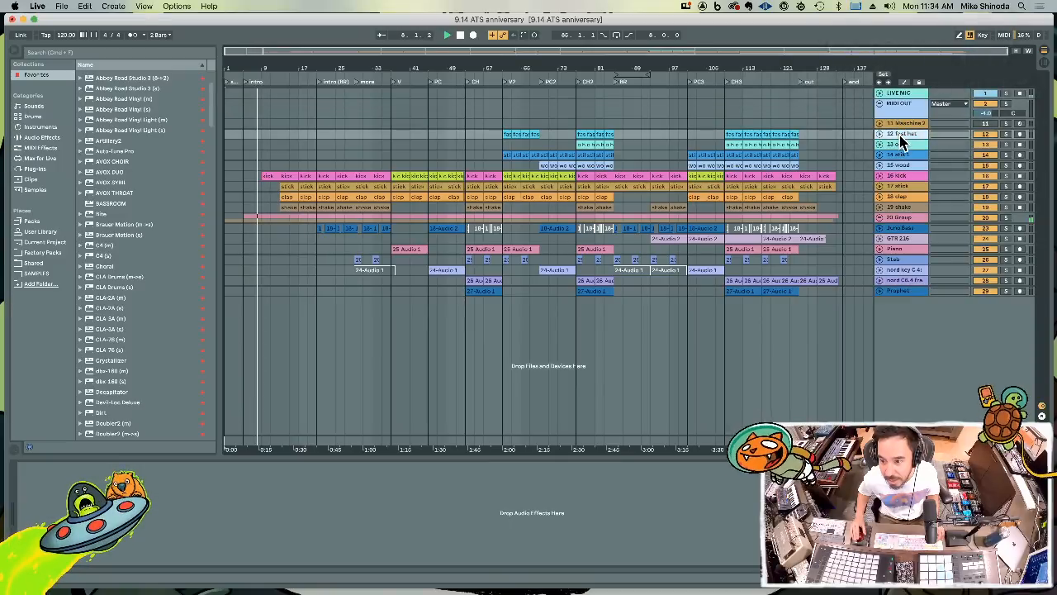
left_click(900, 293, "shift")
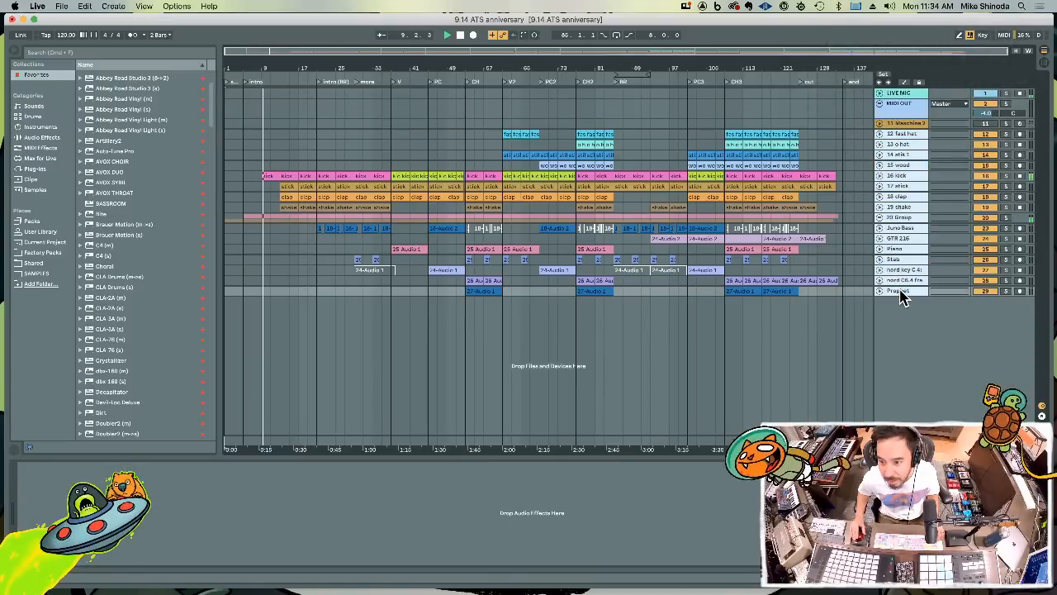
key("super+g")
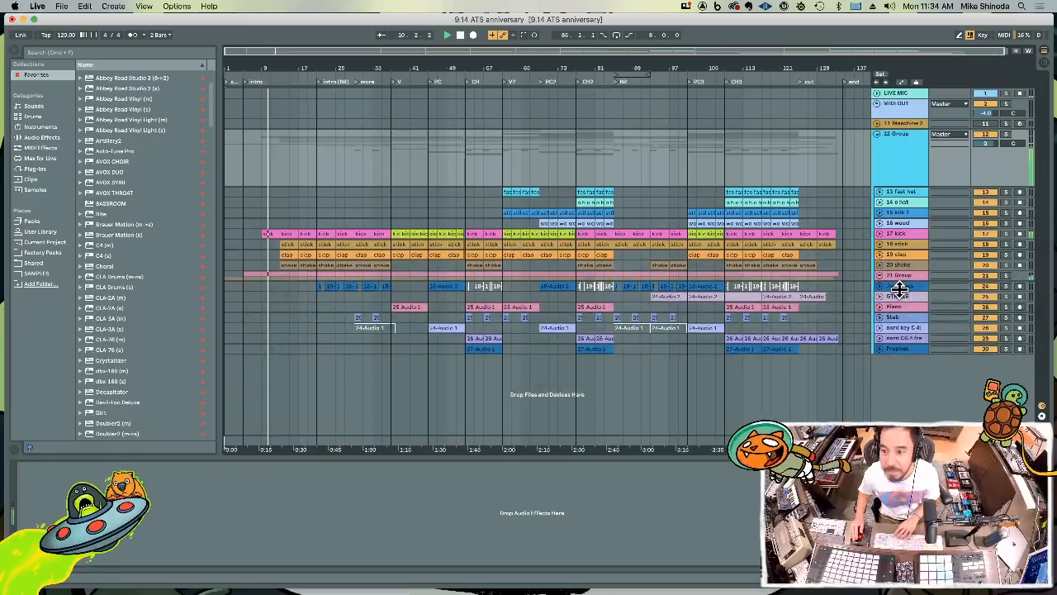
Load the Quick Mix Chain.adg audio effect rack onto the new group track
left_click(39, 127)
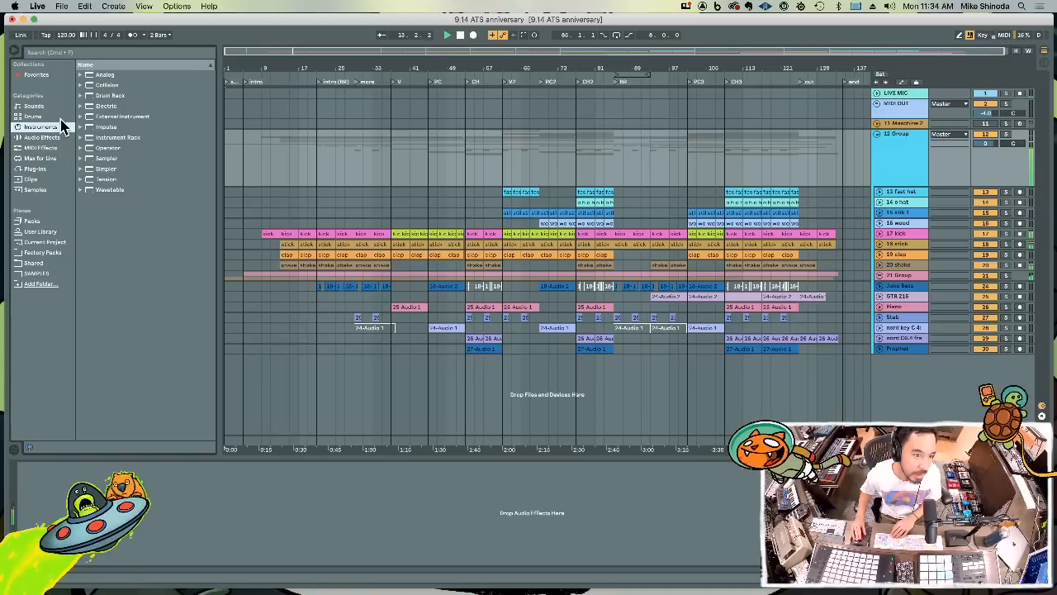
left_click(44, 137)
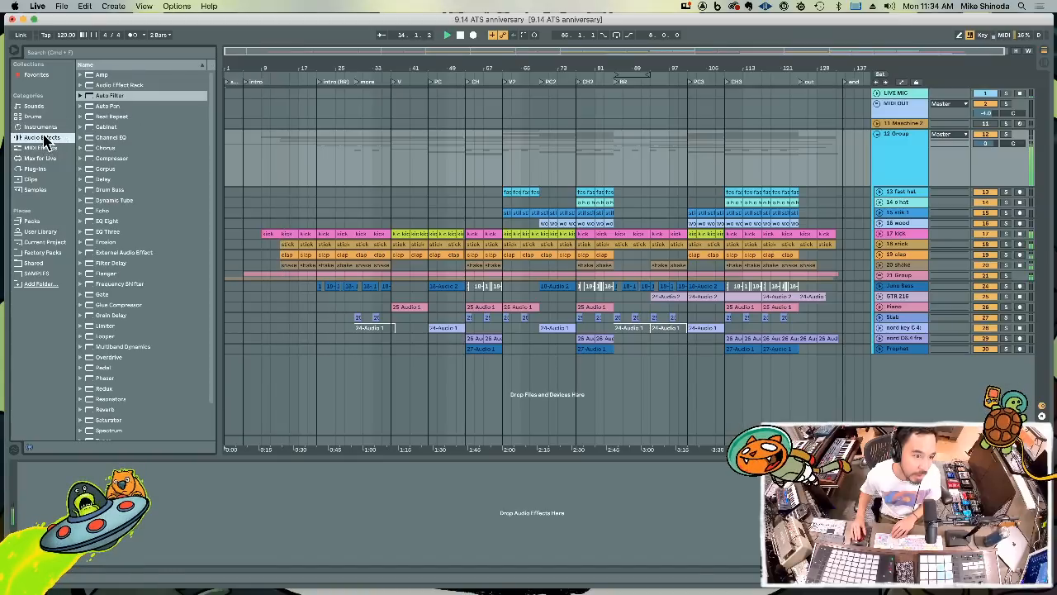
left_click(81, 85)
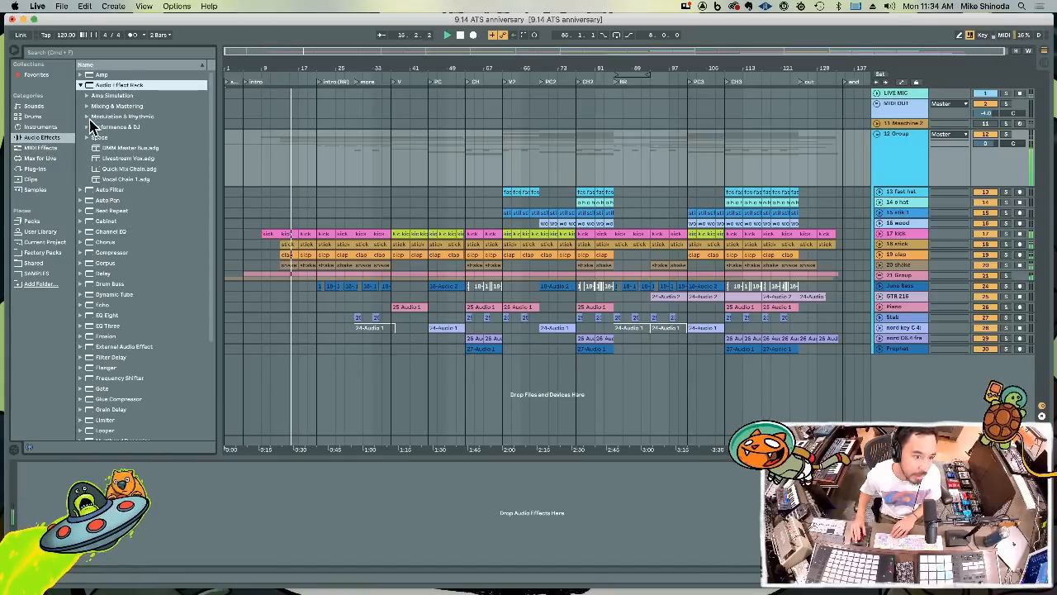
left_click(97, 170)
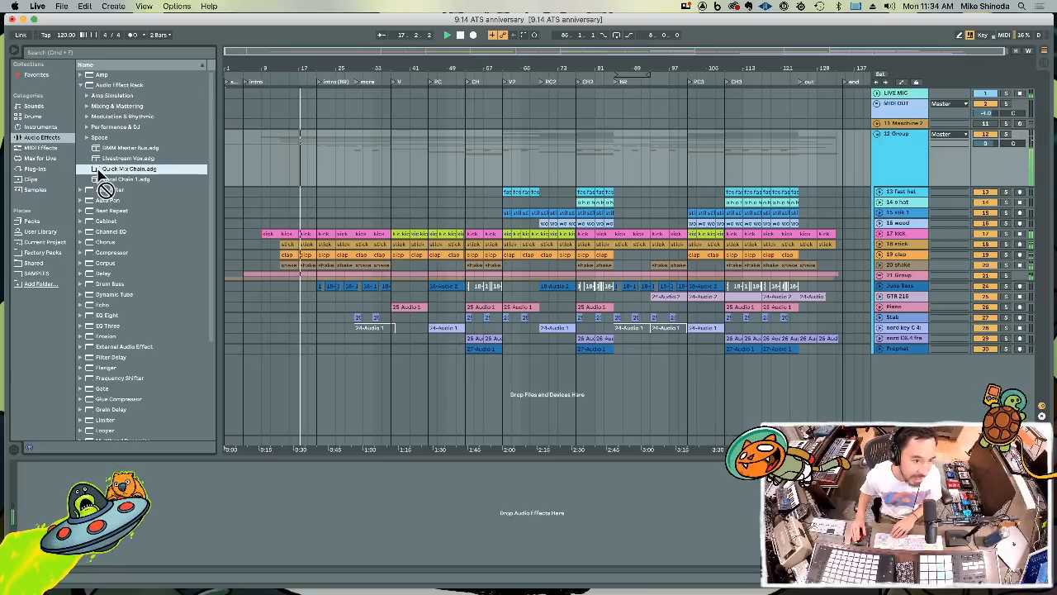
left_click_drag(95, 168, 121, 332)
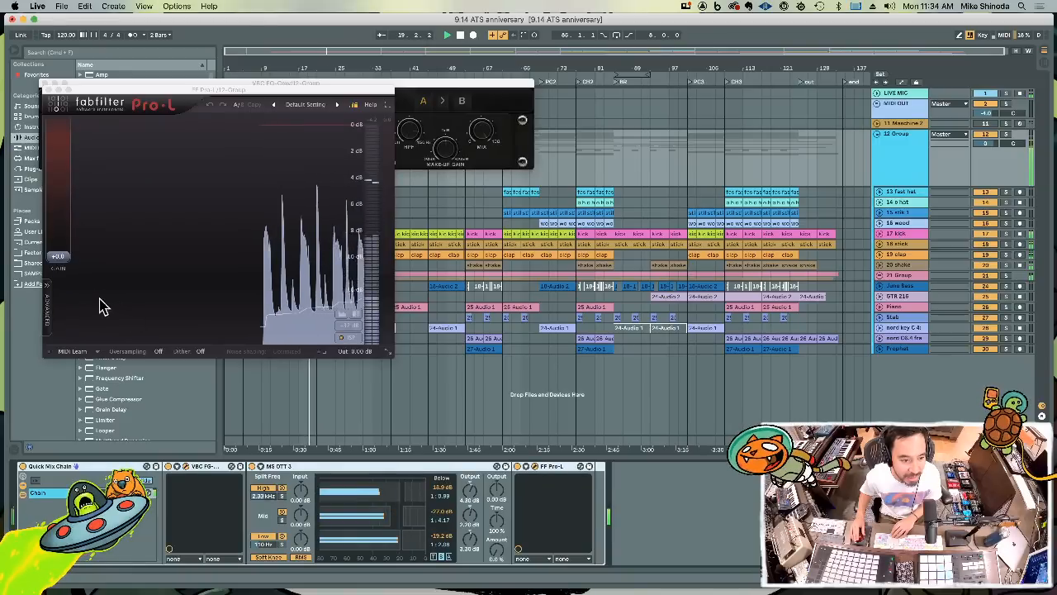
Raise the MS OTT 3 amount on the group, set the Pro-L limiter's gain to about +4.9, and close Pro-L
left_click_drag(266, 90, 364, 186)
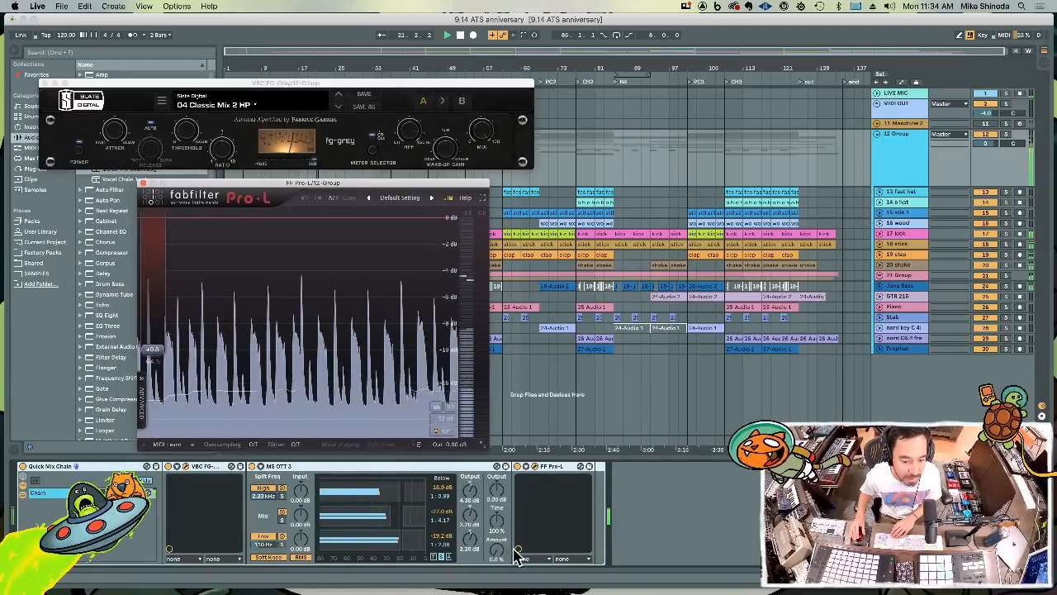
left_click_drag(498, 559, 498, 528)
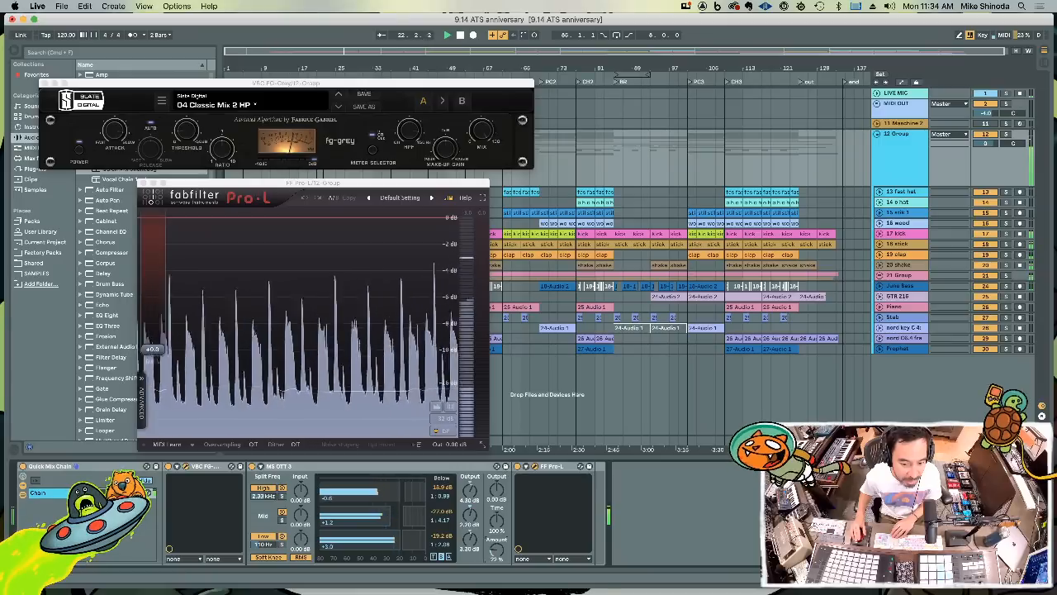
left_click_drag(147, 357, 157, 333)
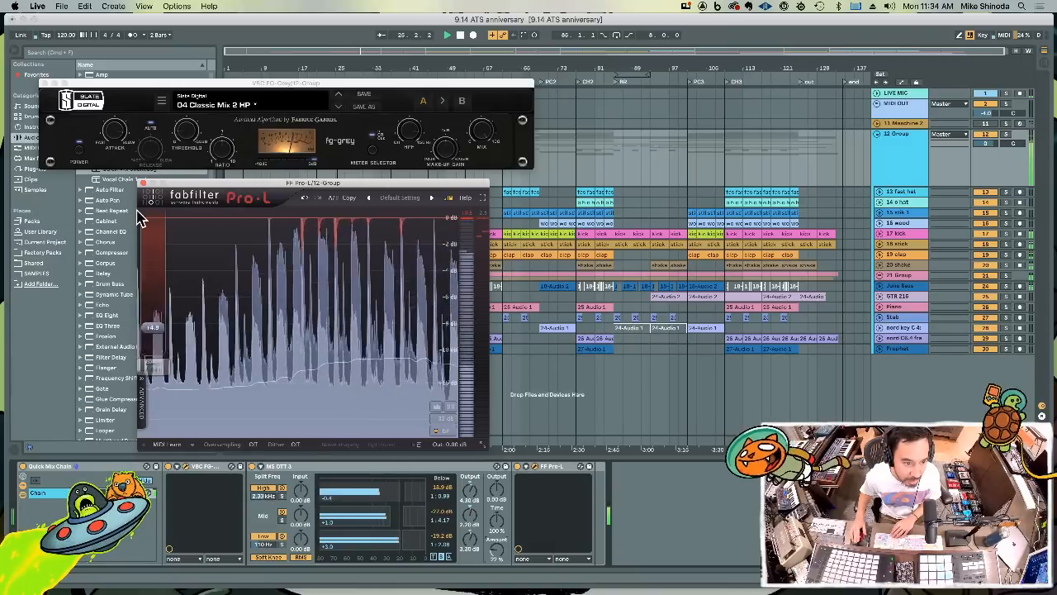
left_click(142, 184)
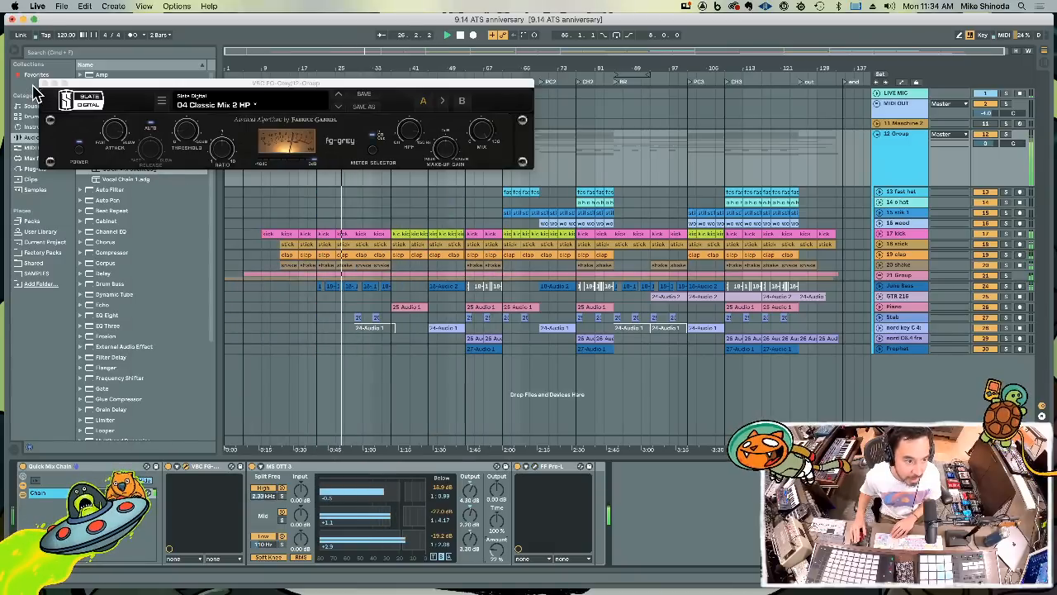
Close the FG-Grey compressor window, expand the stick track and lower its volume to about -6.7 dB
left_click(45, 84)
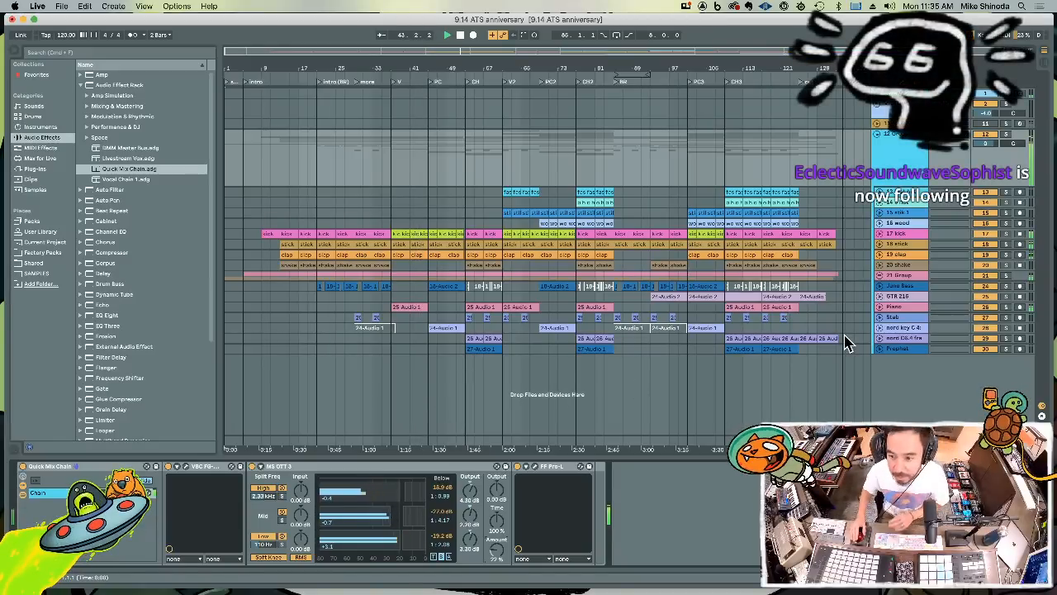
left_click(909, 245)
left_click_drag(908, 250, 908, 282)
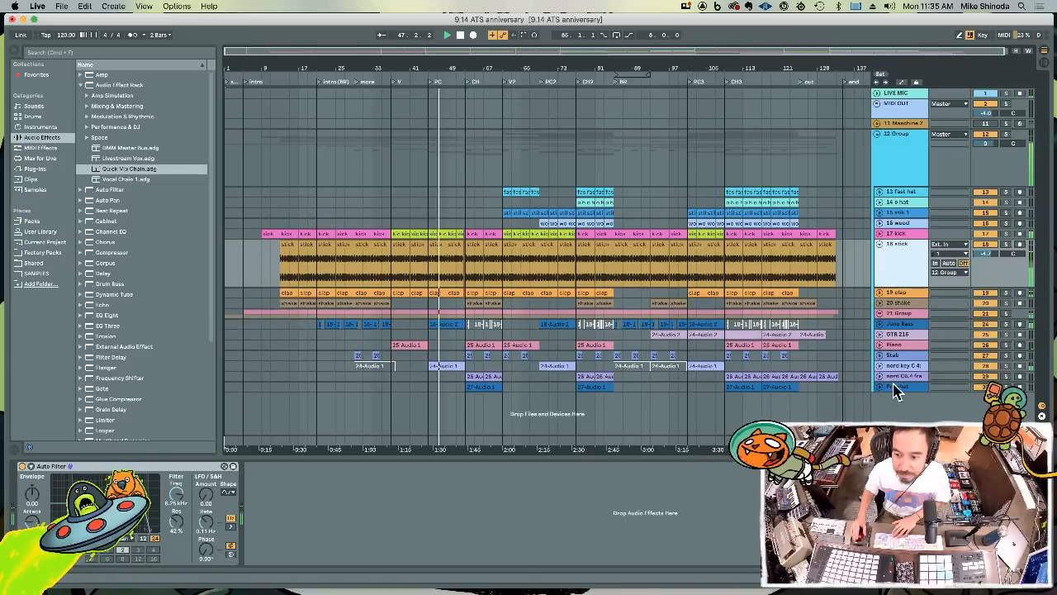
left_click(902, 388)
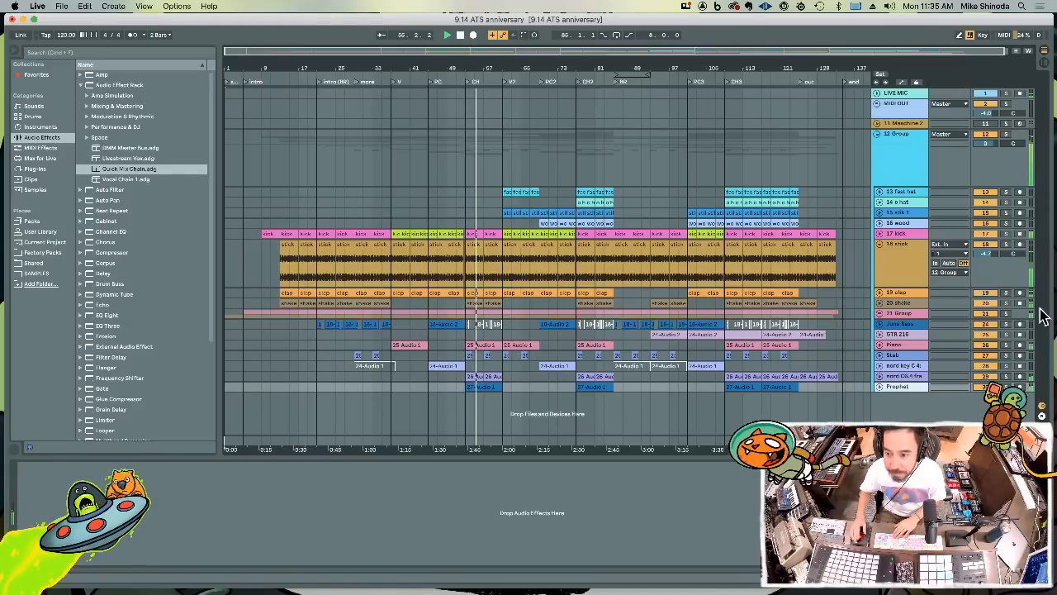
left_click(984, 254)
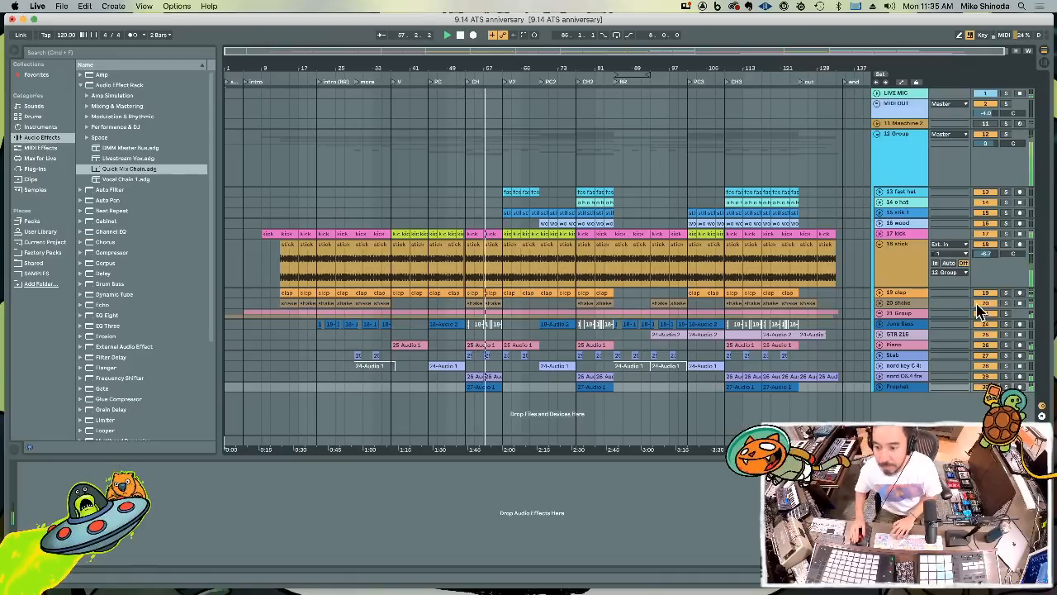
Insert a new MIDI track below Prophet and load the Native Instruments Kontakt plug-in onto it
left_click(900, 387)
key("super+shift+t")
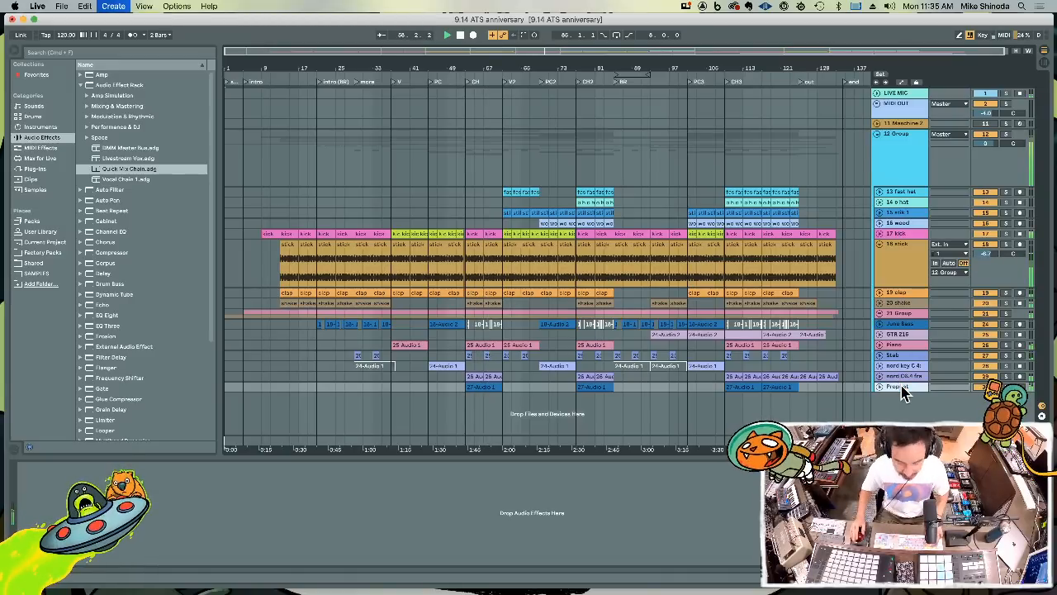
scroll(905, 391, "down", 2)
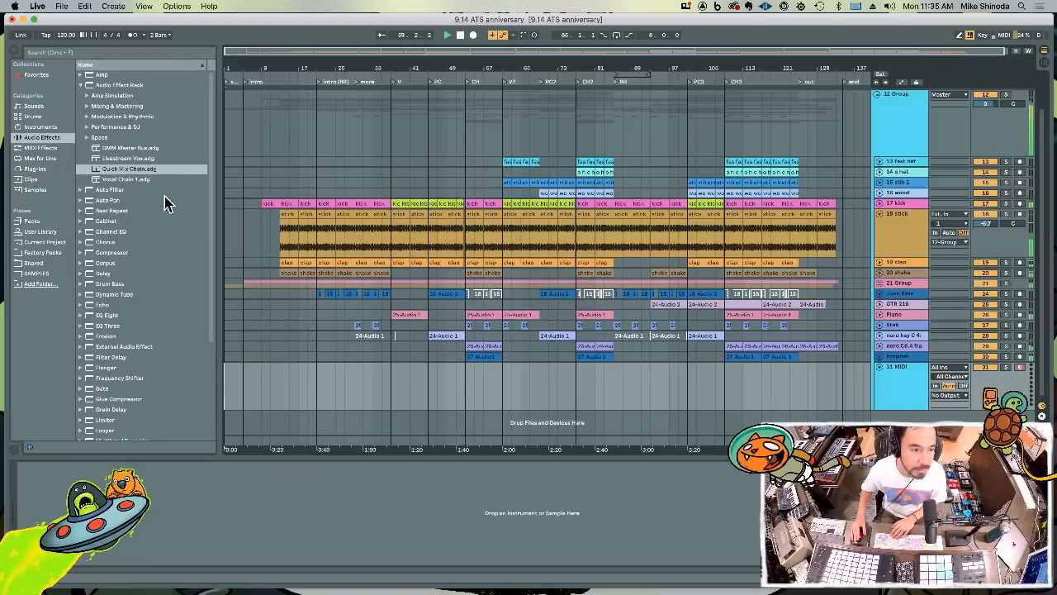
left_click(36, 169)
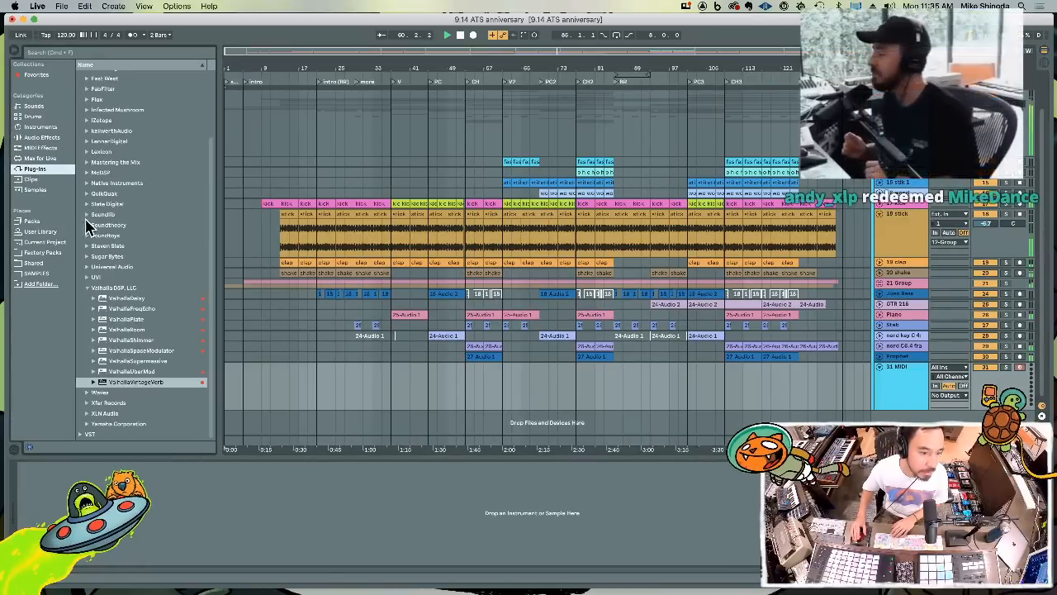
double_click(112, 184)
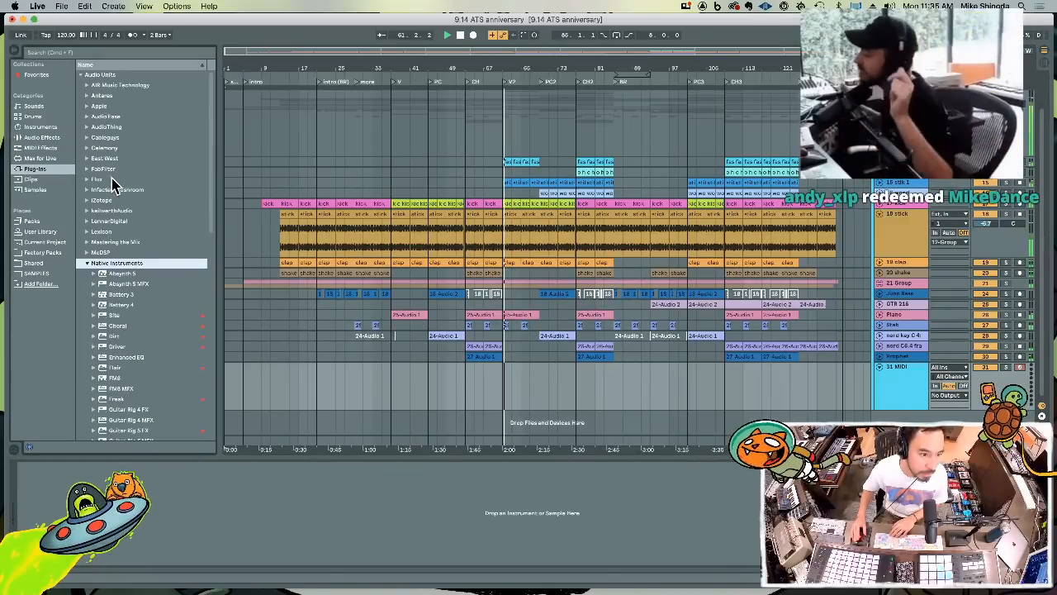
scroll(180, 254, "down", 5)
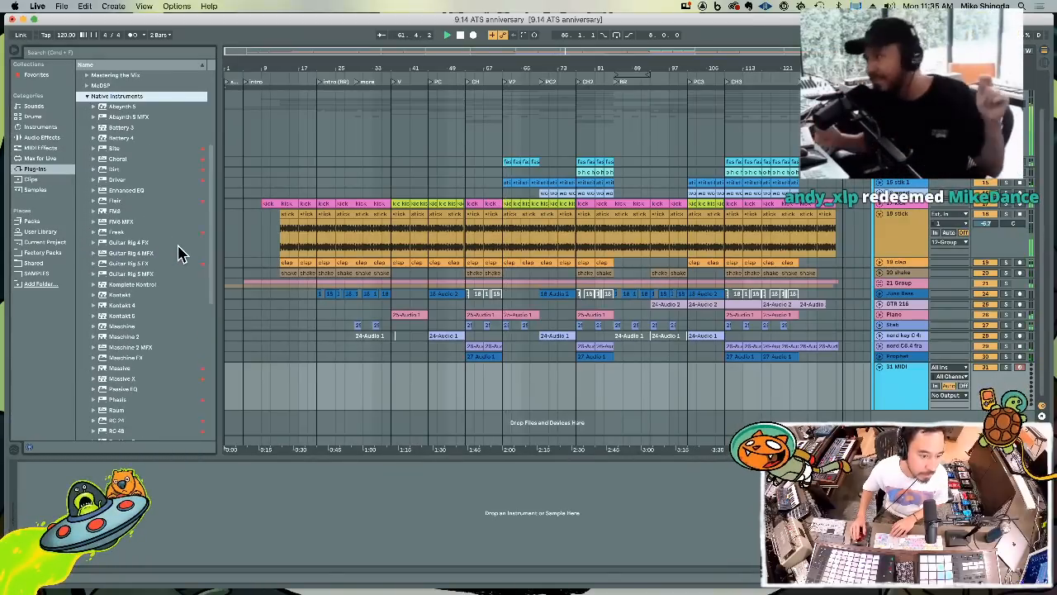
left_click(108, 296)
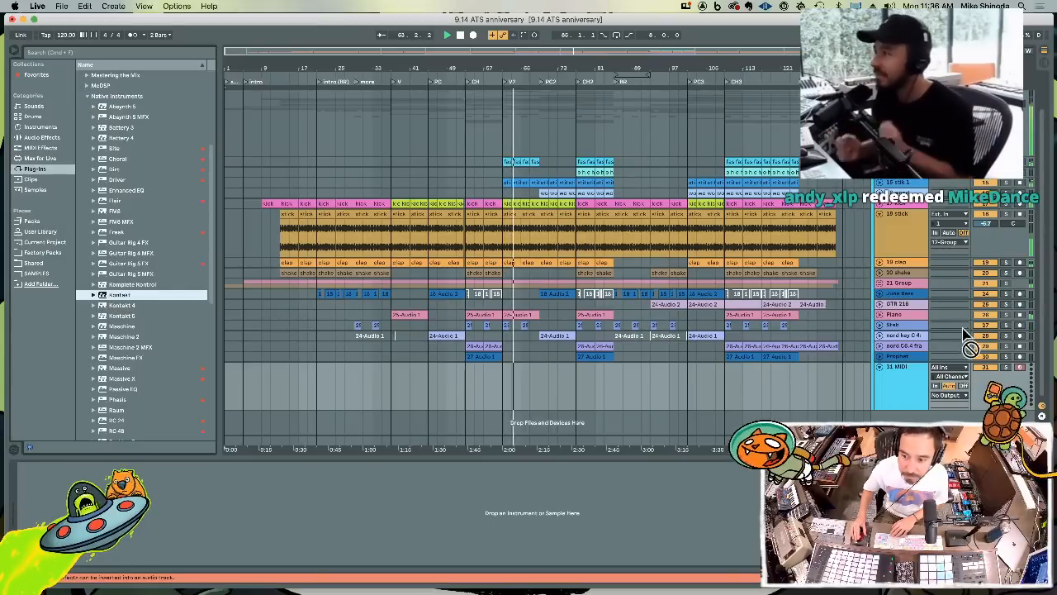
left_click_drag(881, 385, 885, 380)
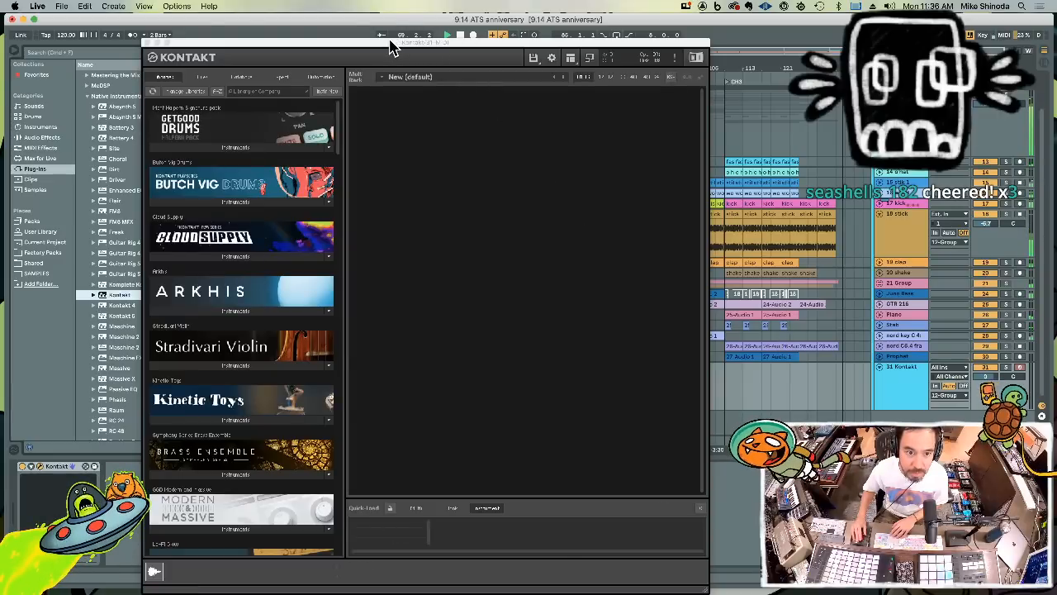
Move the Kontakt window out of the way and remove the Piano clip spanning bars 37 to 45 in the verse
left_click_drag(393, 47, 438, 431)
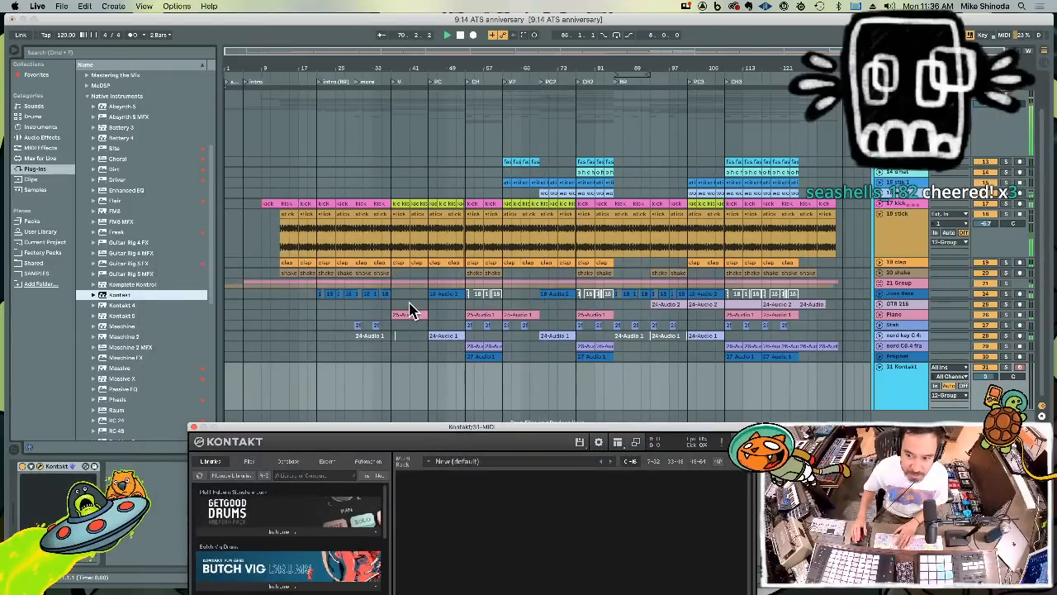
left_click(408, 314)
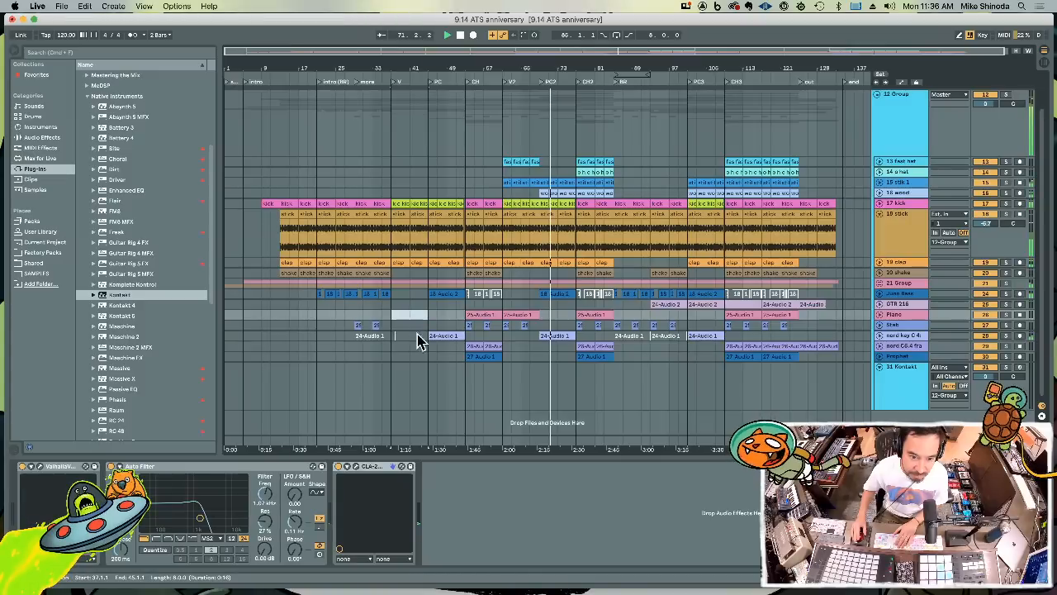
left_click(905, 360)
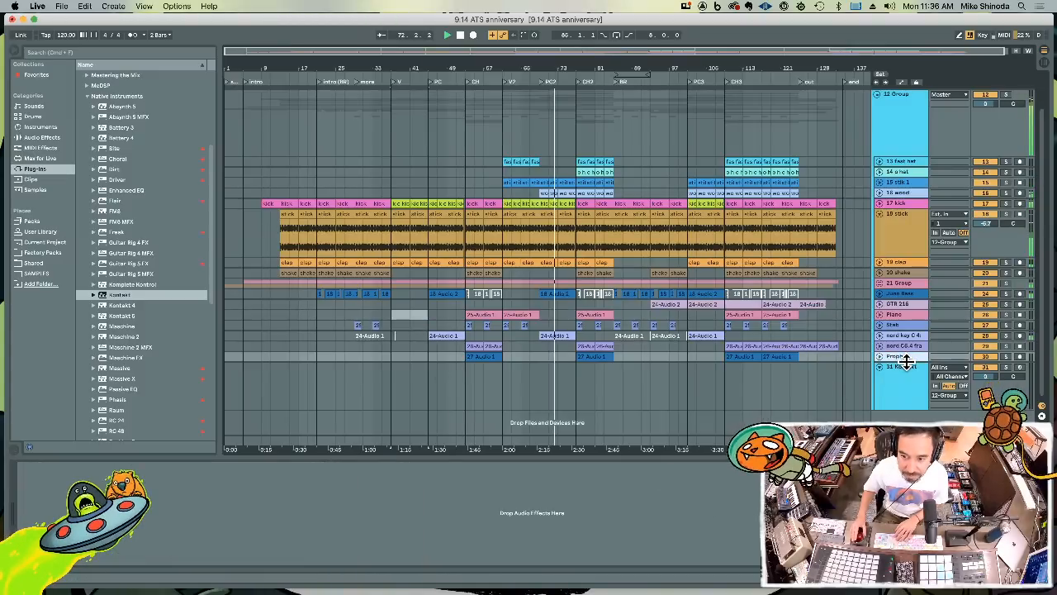
Load MS Roomy Alt Rock Drums from the Modern & Massive library into Kontakt and lower that track's volume to about -6.4 dB
left_click(906, 367)
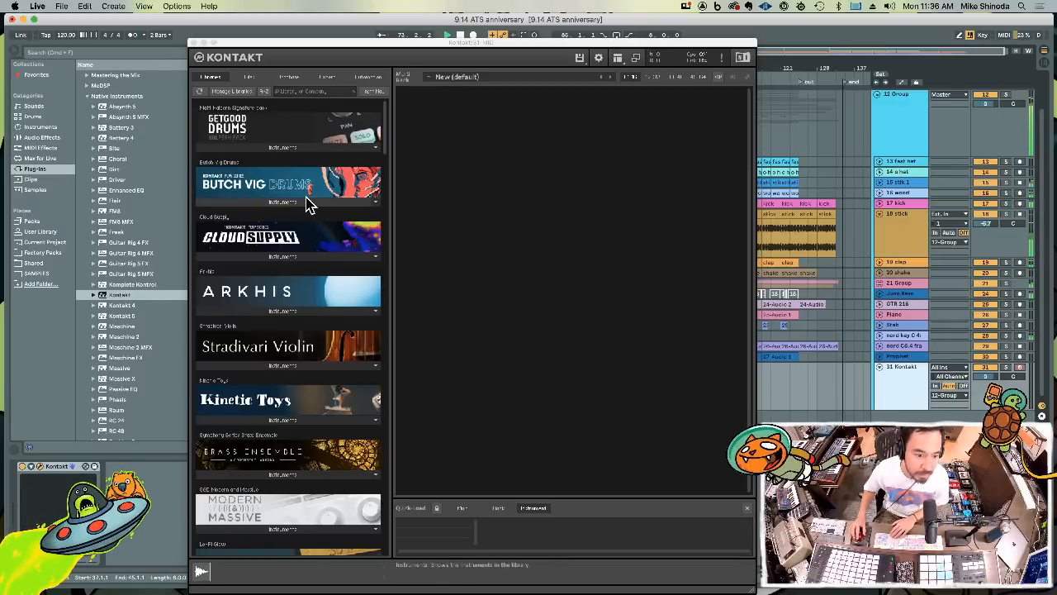
scroll(278, 306, "down", 1)
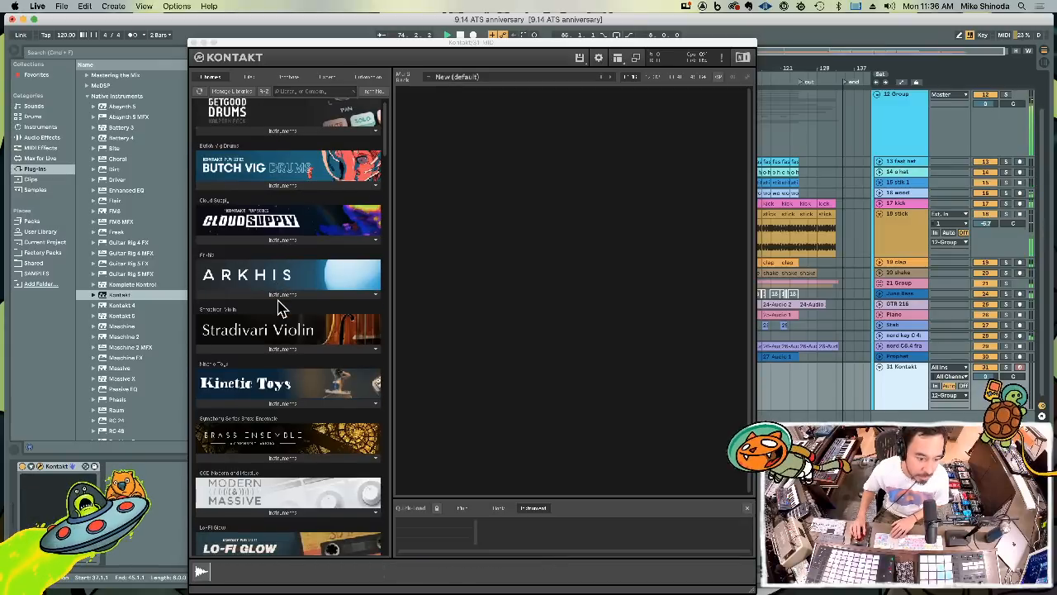
left_click(278, 512)
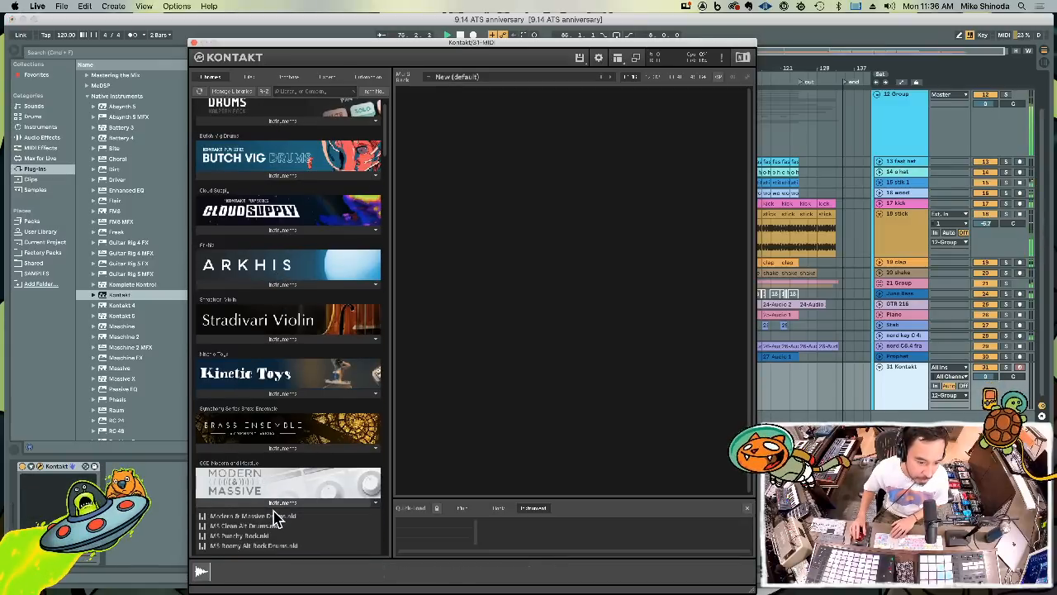
left_click_drag(246, 553, 446, 373)
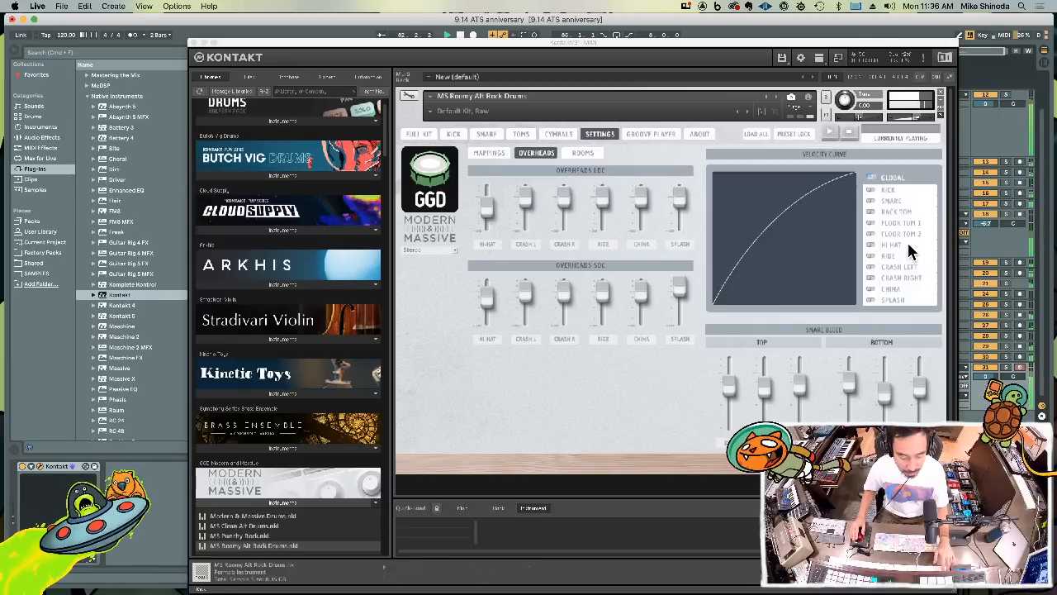
left_click(195, 43)
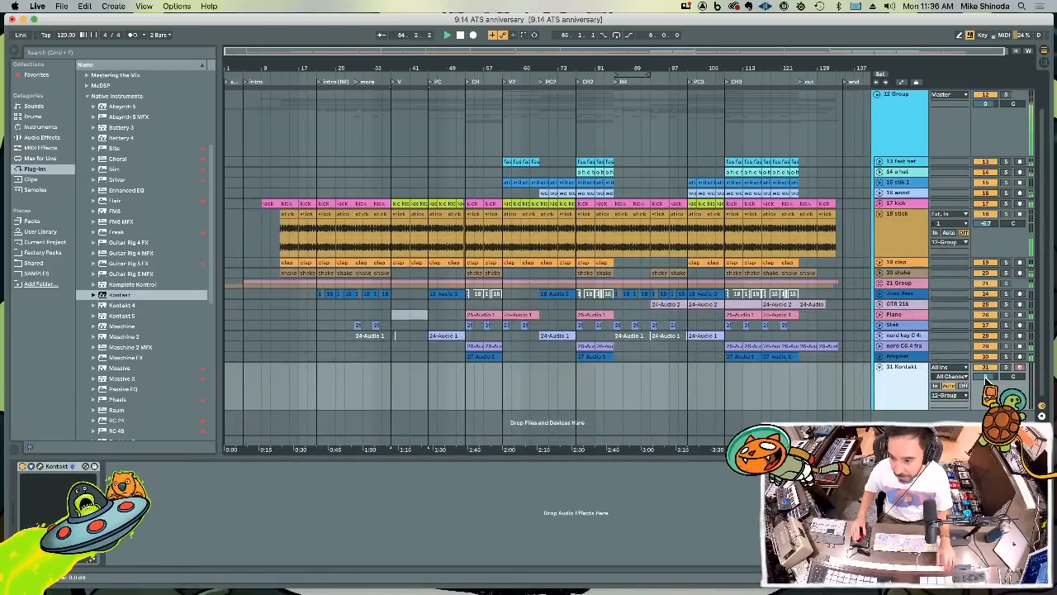
left_click_drag(985, 376, 988, 381)
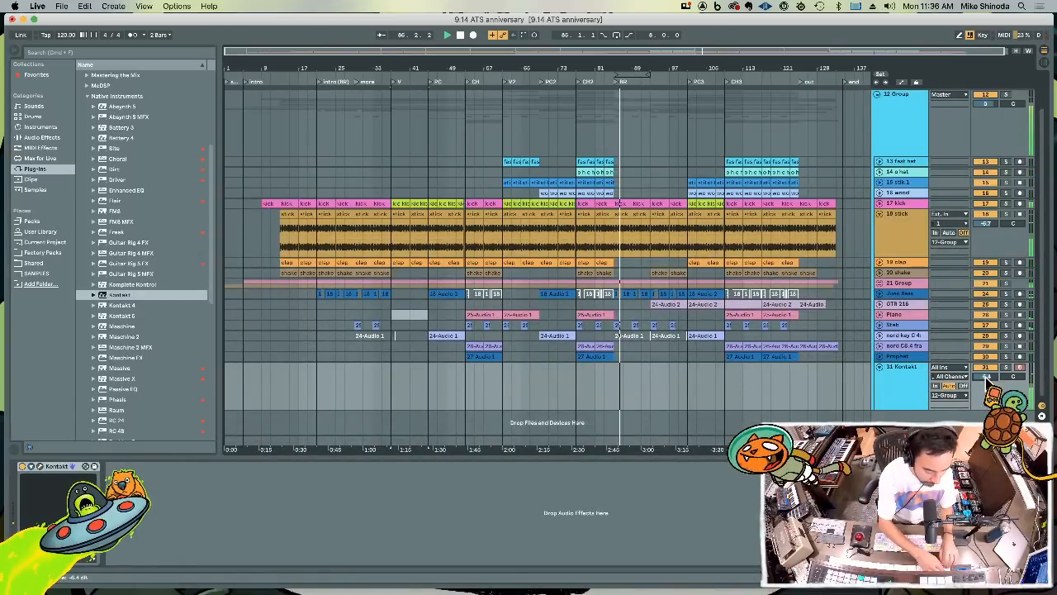
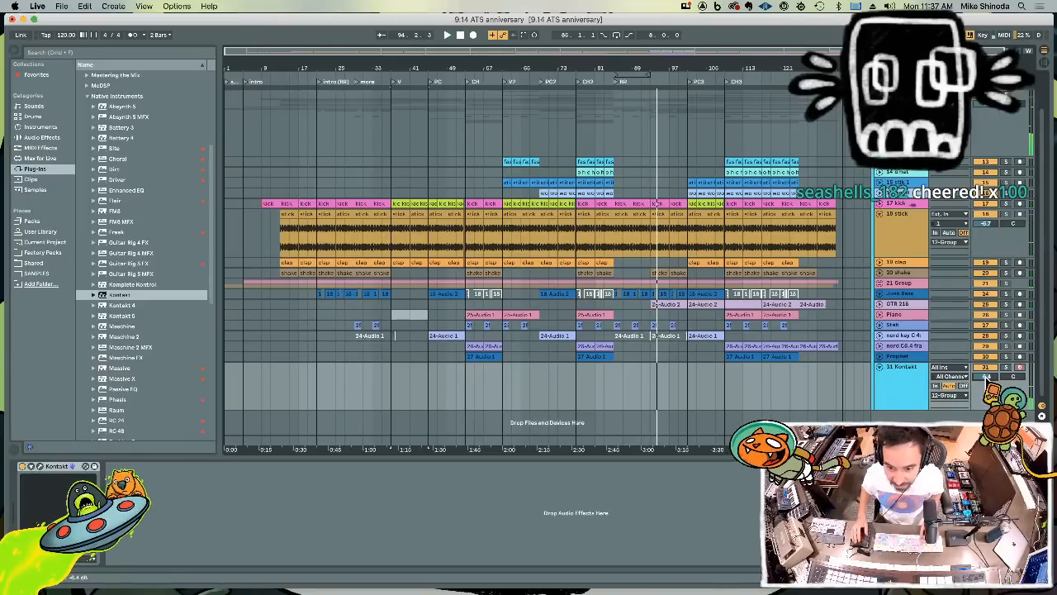
Record a steady D1 drum part on the Kontakt track from bar 83 to just past bar 93
left_click(607, 393)
key("F9")
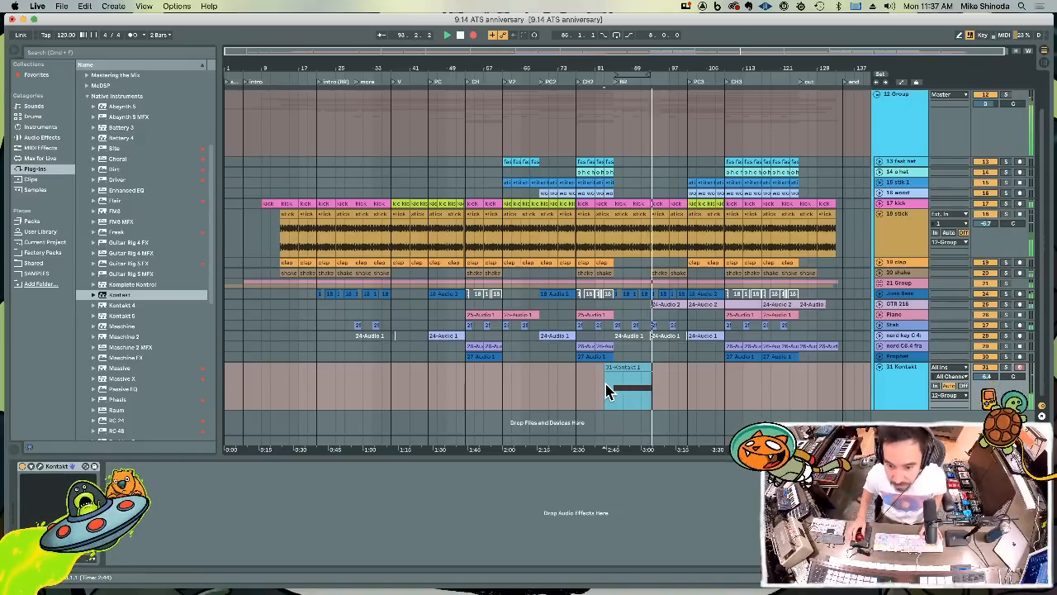
key("space")
Trim the recorded Kontakt clip to the bridge by removing everything before bar 85 and the overhang past bar 93
left_click(624, 389)
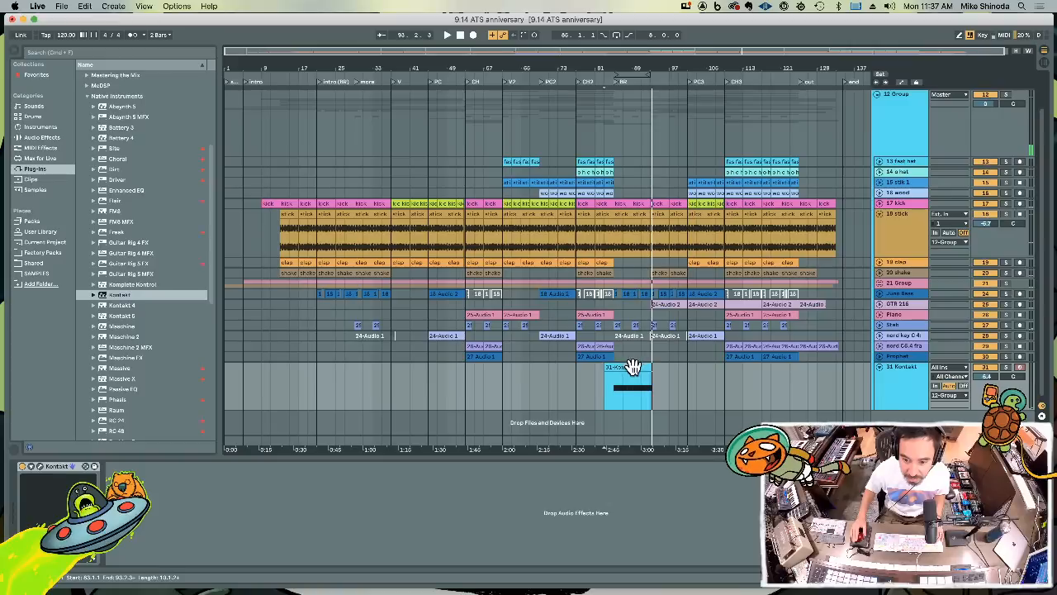
mouse_move(605, 385)
left_mouse_down()
mouse_move(652, 392)
mouse_move(611, 390)
left_mouse_up()
key("Delete")
left_click(659, 383)
key("Delete")
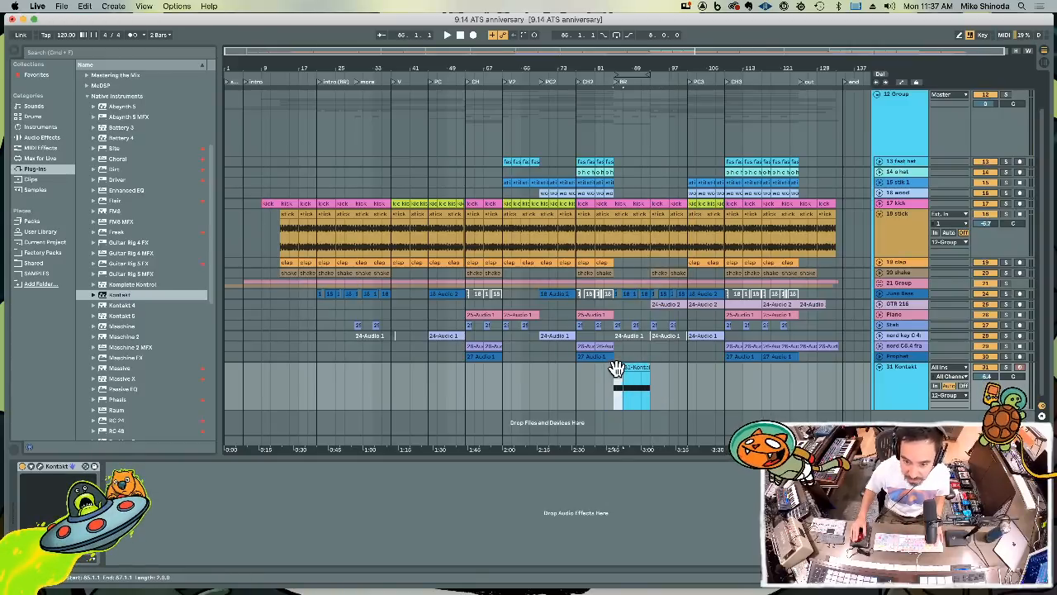
Re-record the D1 pattern over bars 85 to 87 on the Kontakt track and snap all its notes to the grid
double_click(617, 367)
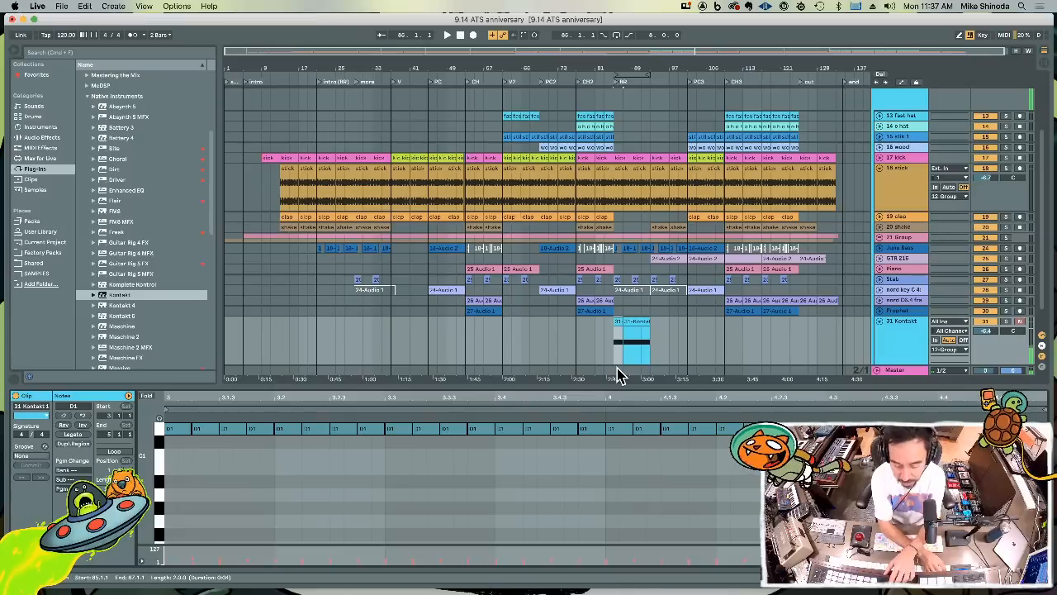
key("F9")
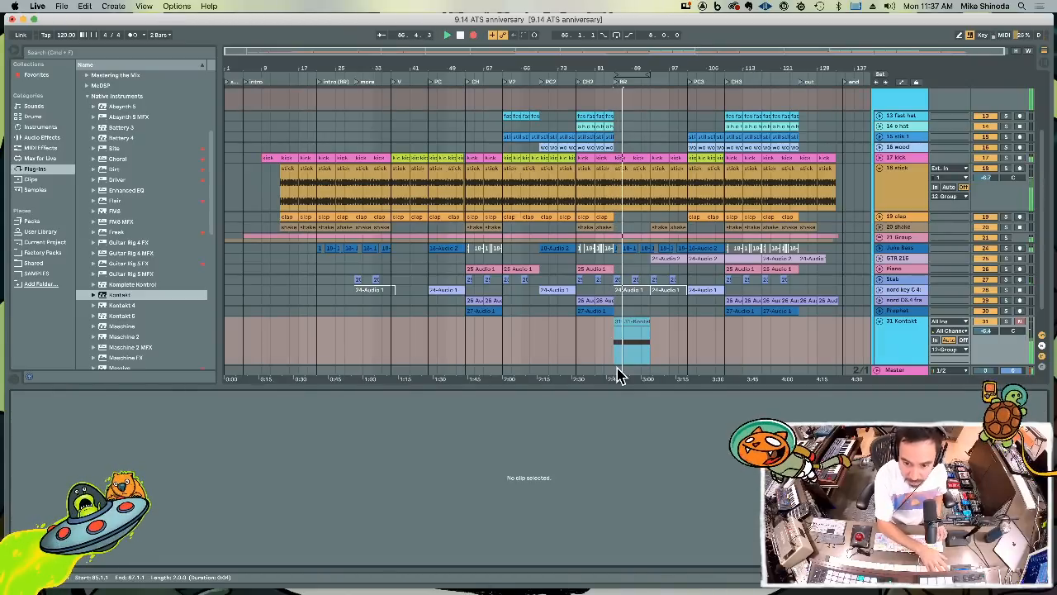
key("F9")
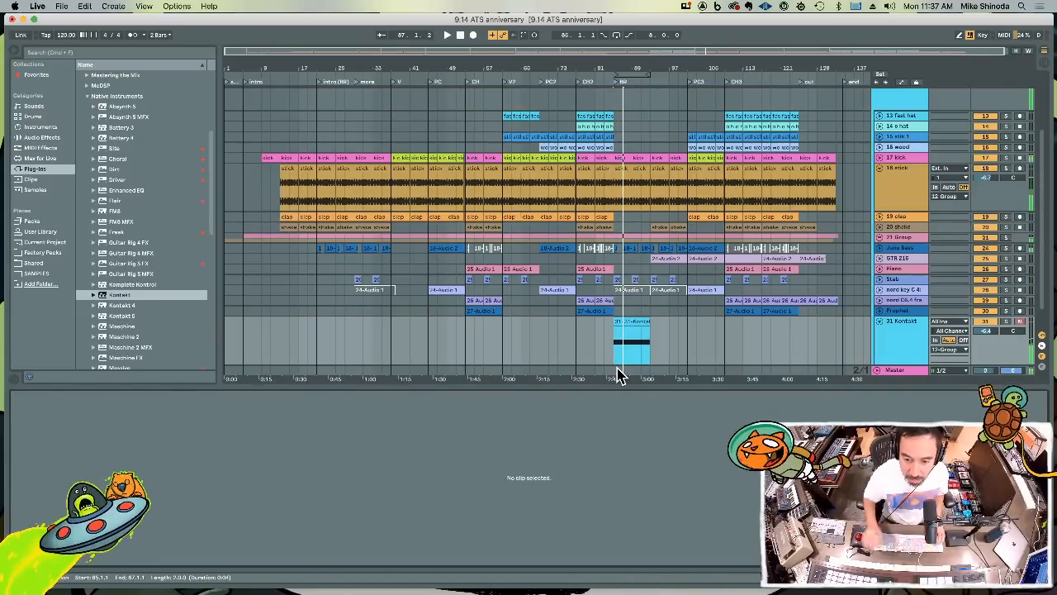
left_click(619, 320)
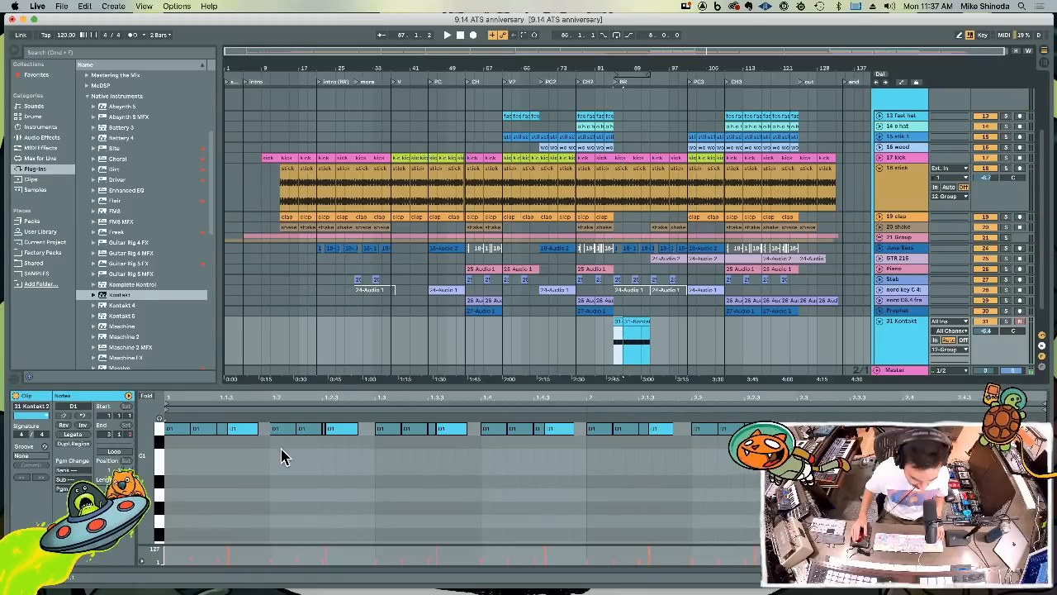
key("super+a")
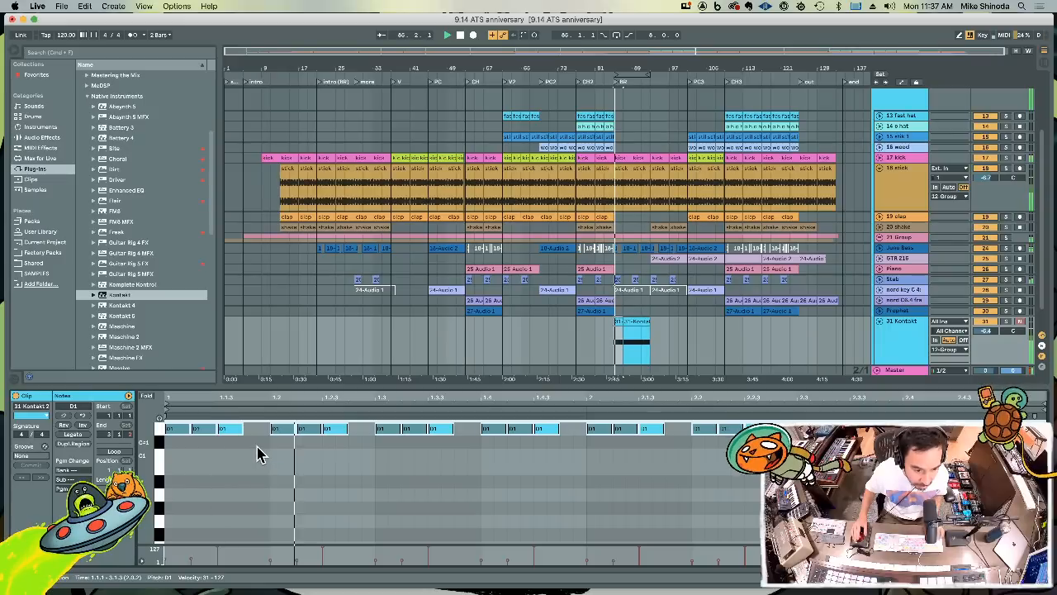
left_click(284, 442)
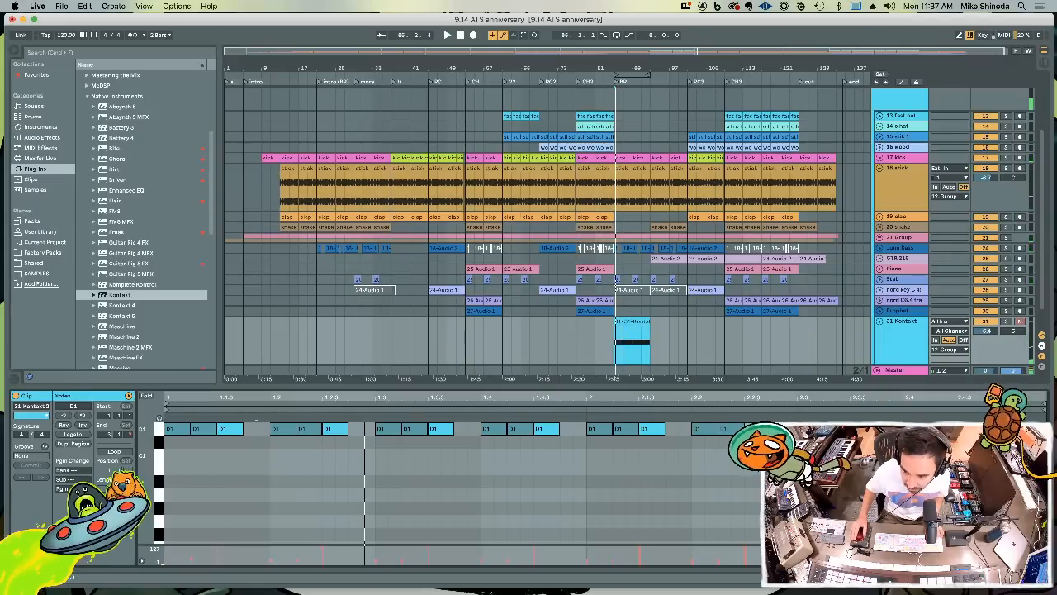
Copy the soft D1 note with velocity 33 from the clip's end into each empty fourth sixteenth of the pattern
left_click(996, 429)
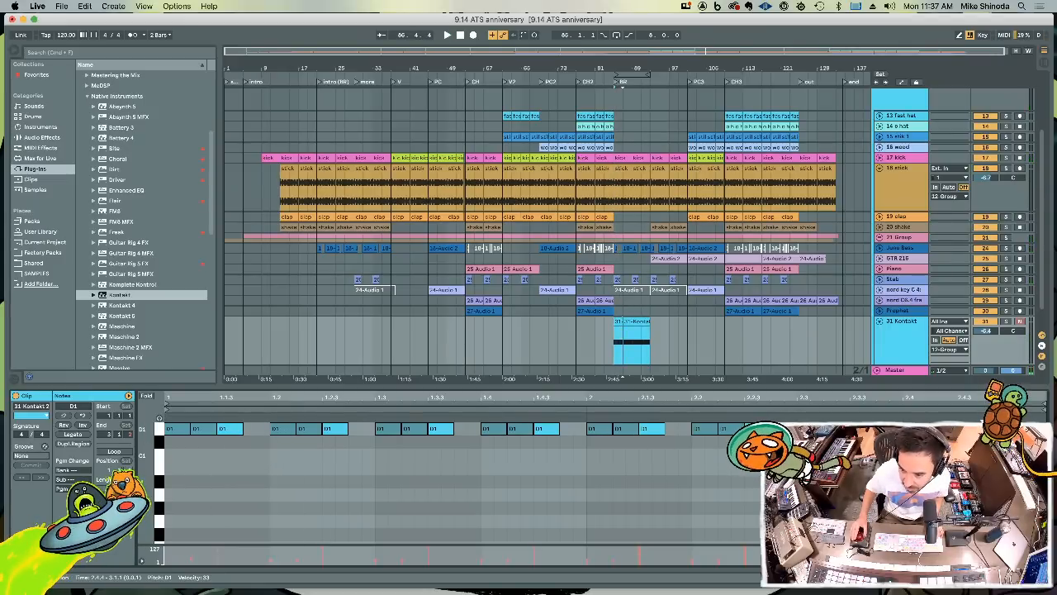
scroll(684, 428, "up", 2)
double_click(257, 446)
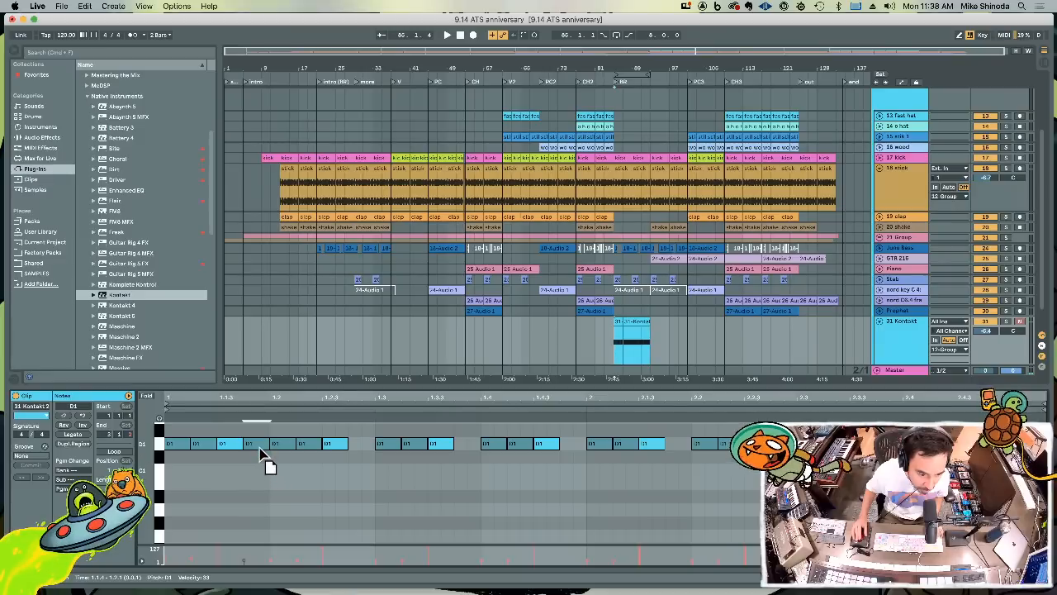
scroll(272, 471, "down", 4)
scroll(271, 463, "up", 3)
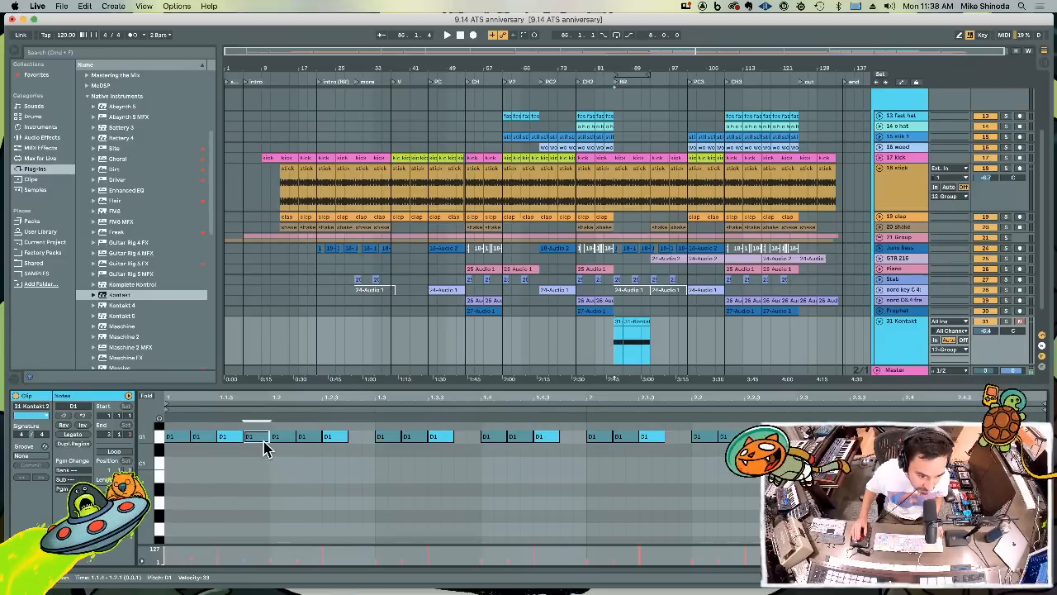
double_click(366, 438)
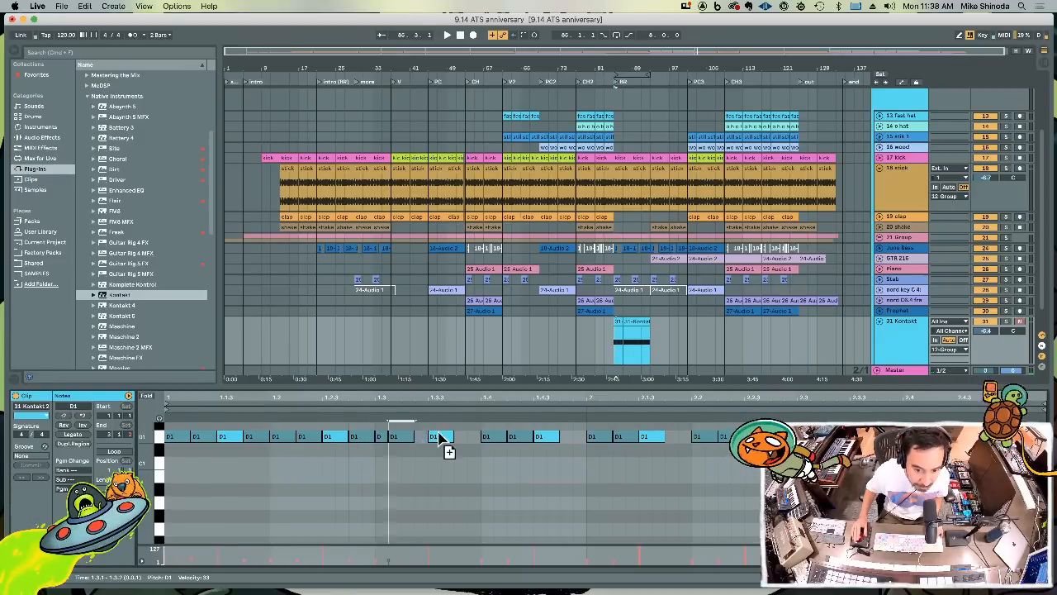
double_click(468, 438)
double_click(573, 437)
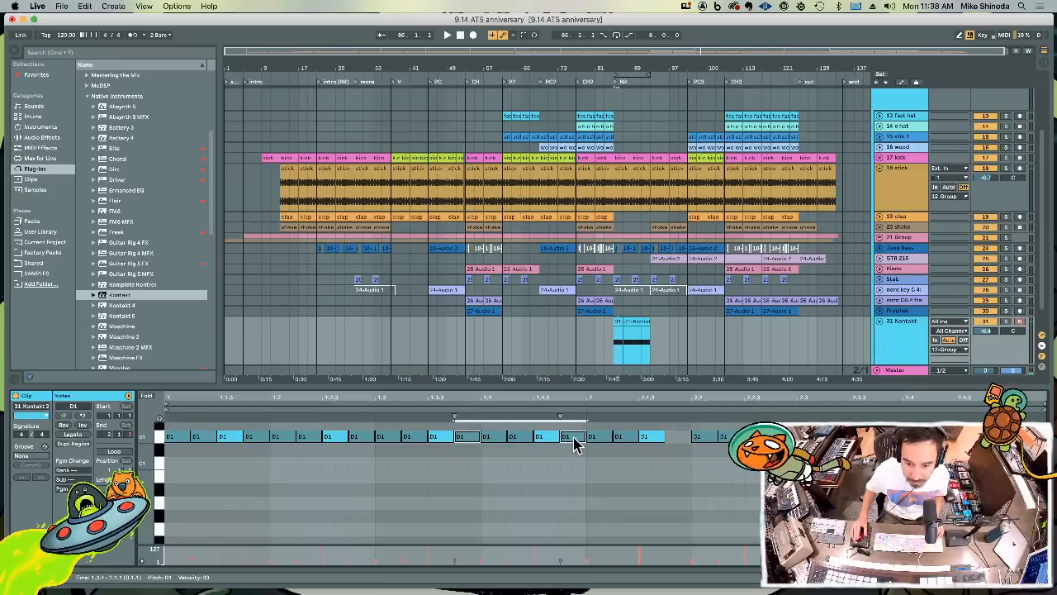
left_click_drag(574, 438, 798, 439)
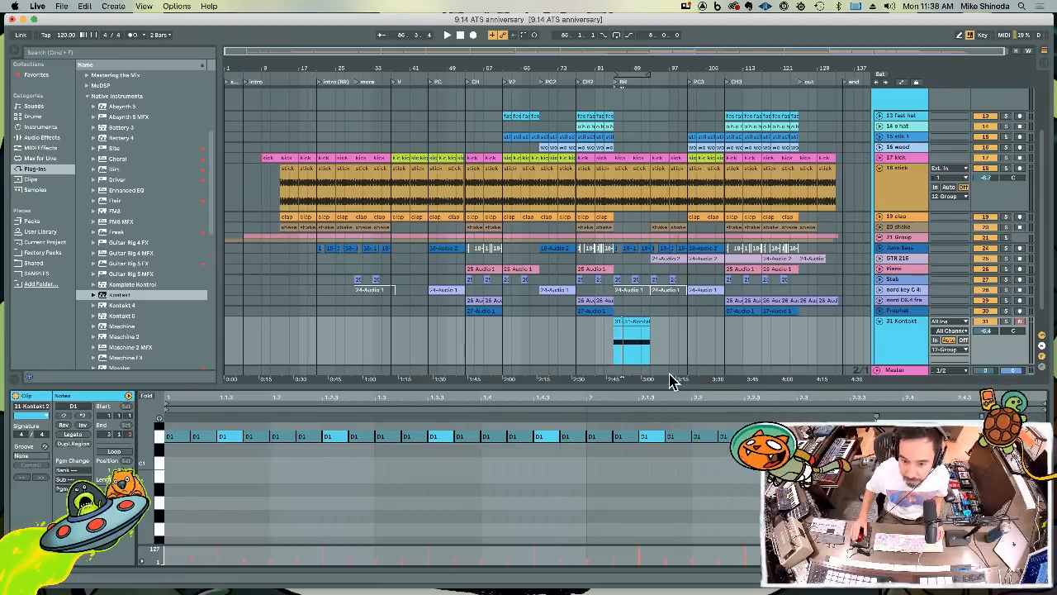
Duplicate the edited two-bar Kontakt clip from bar 85 twice, covering bars 87 to 91
left_click_drag(627, 356, 615, 357)
scroll(615, 356, "down", 3)
key("super+d")
key("super+d")
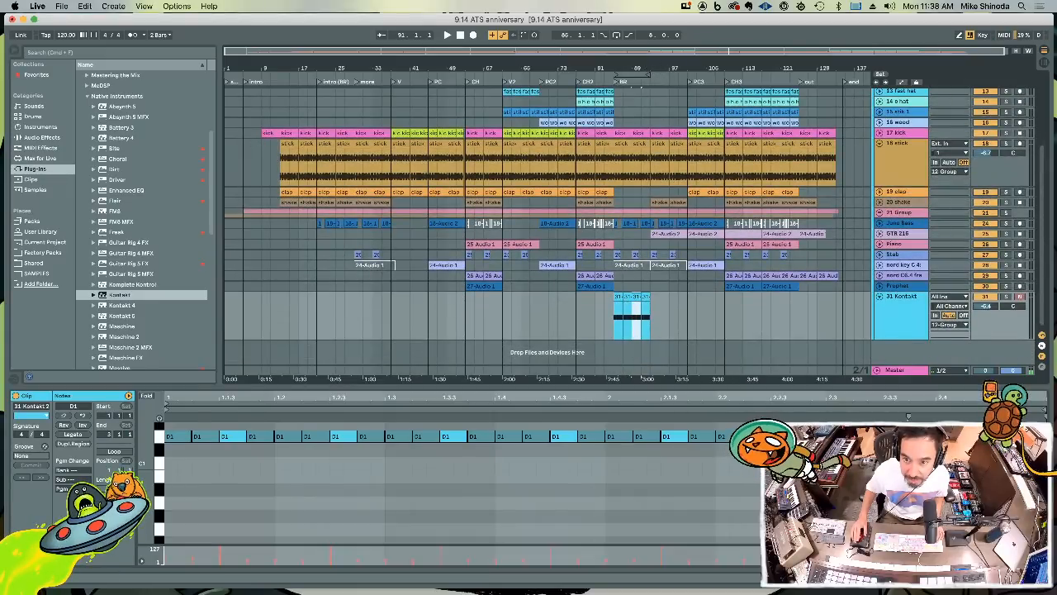
Move the last bar of the Kontakt part, bar 92, to bar 100 just before PC3
left_click_drag(650, 68, 651, 141)
left_click_drag(602, 330, 645, 330)
left_click(649, 327)
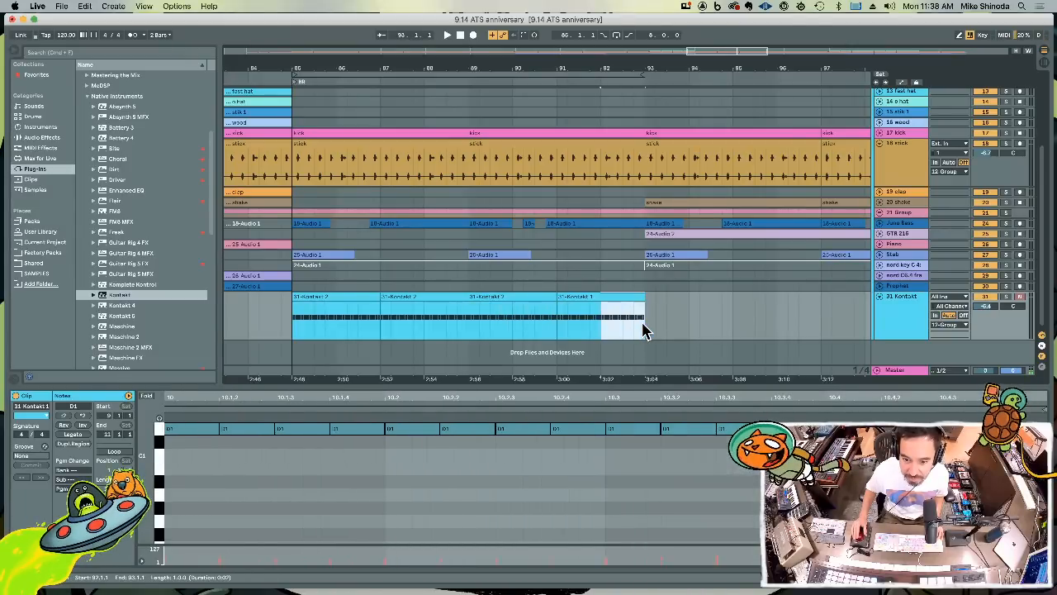
key("BackSpace")
left_click_drag(655, 64, 768, 270)
left_click(756, 317)
key("super+v")
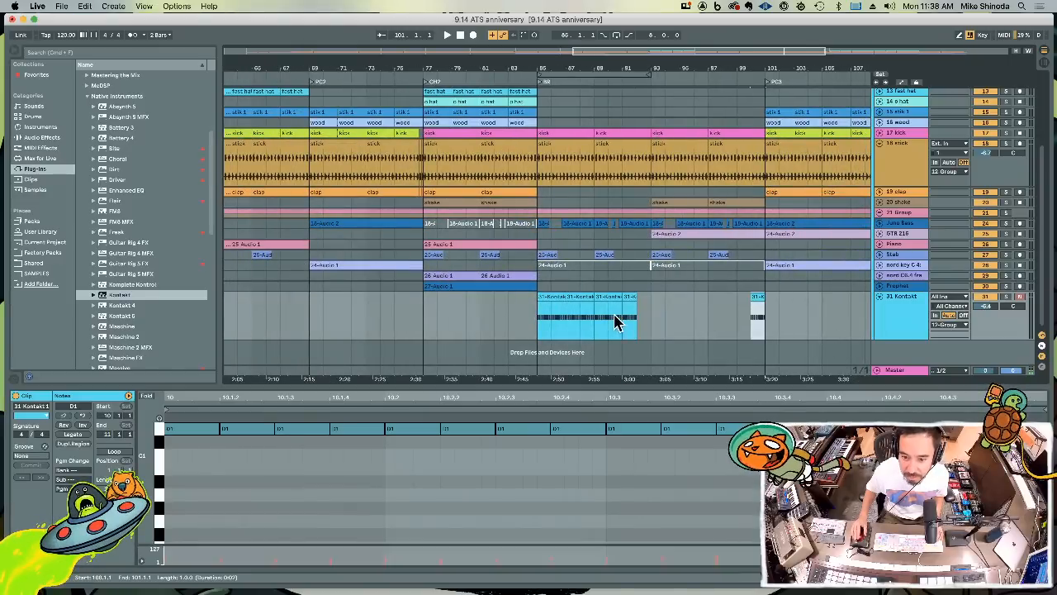
Duplicate the two-bar Kontakt clip at bar 89 repeatedly to fill the track up to bar 100
left_click(611, 296)
key("super+c")
key("super+d")
key("super+d")
key("super+d")
key("super+d")
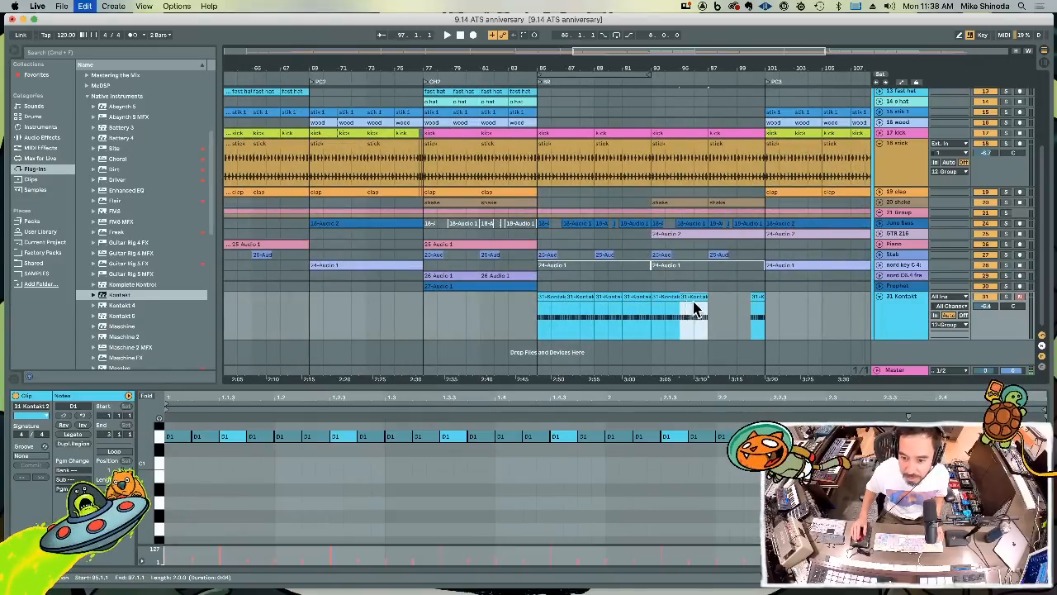
key("super+d")
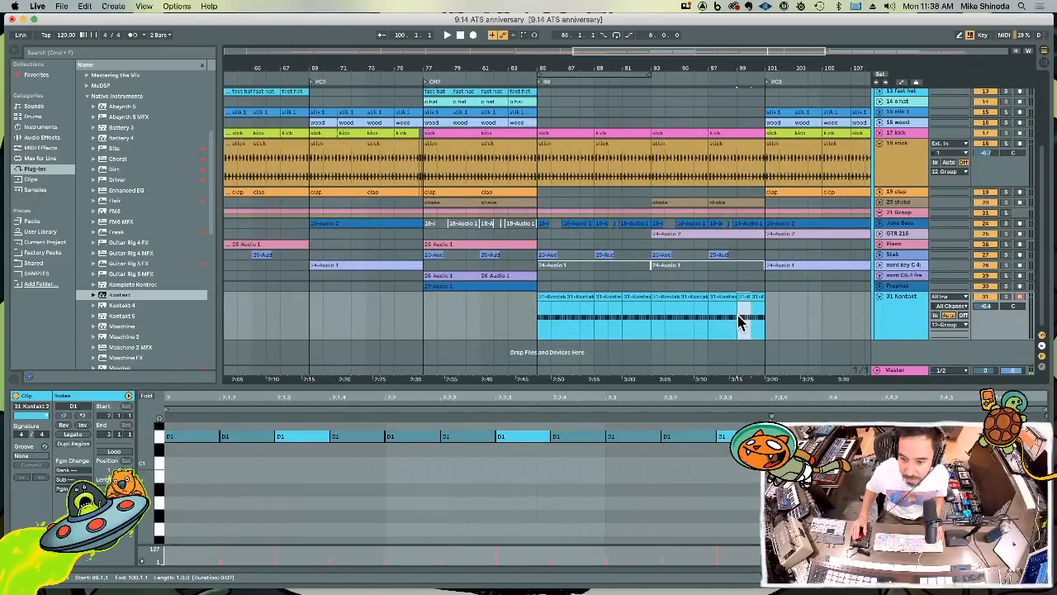
Set the arrangement loop to bars 99 to 101 and audition the end of the Kontakt drum part
left_click(728, 326)
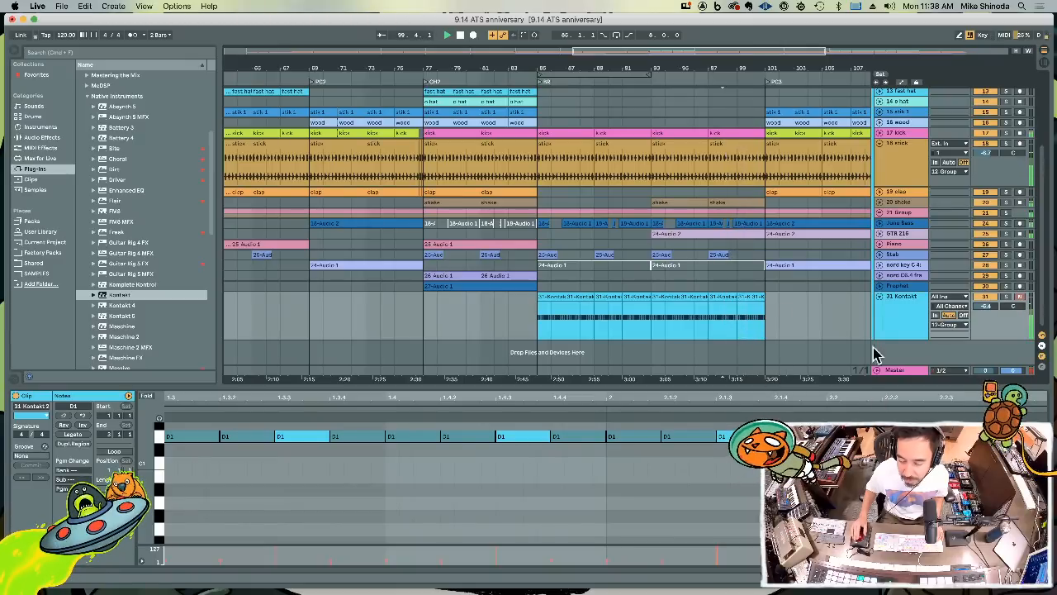
left_click_drag(805, 385, 800, 409)
key("space")
left_click_drag(766, 343, 738, 343)
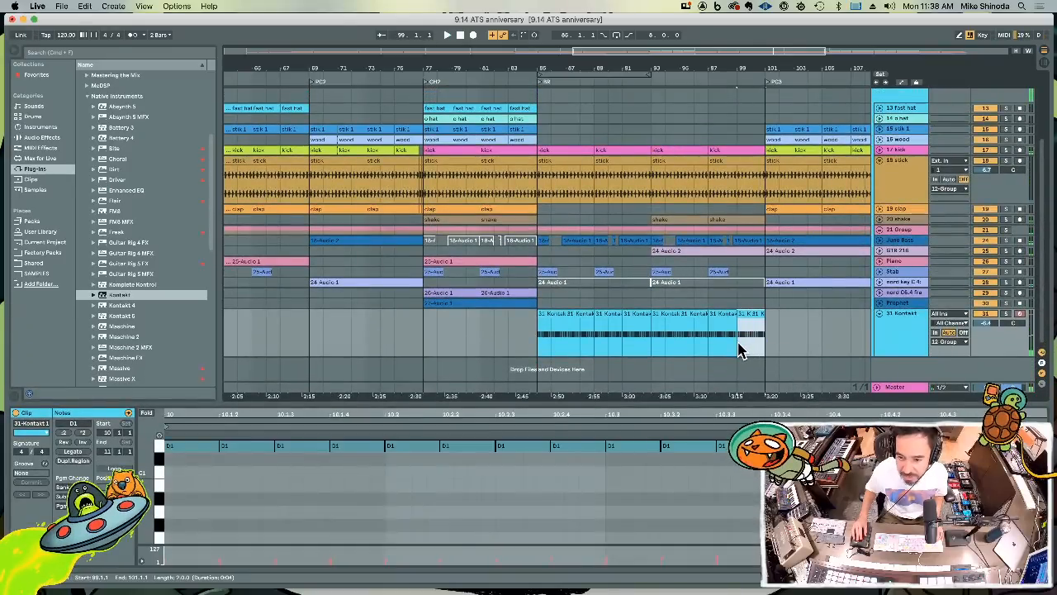
key("super+l")
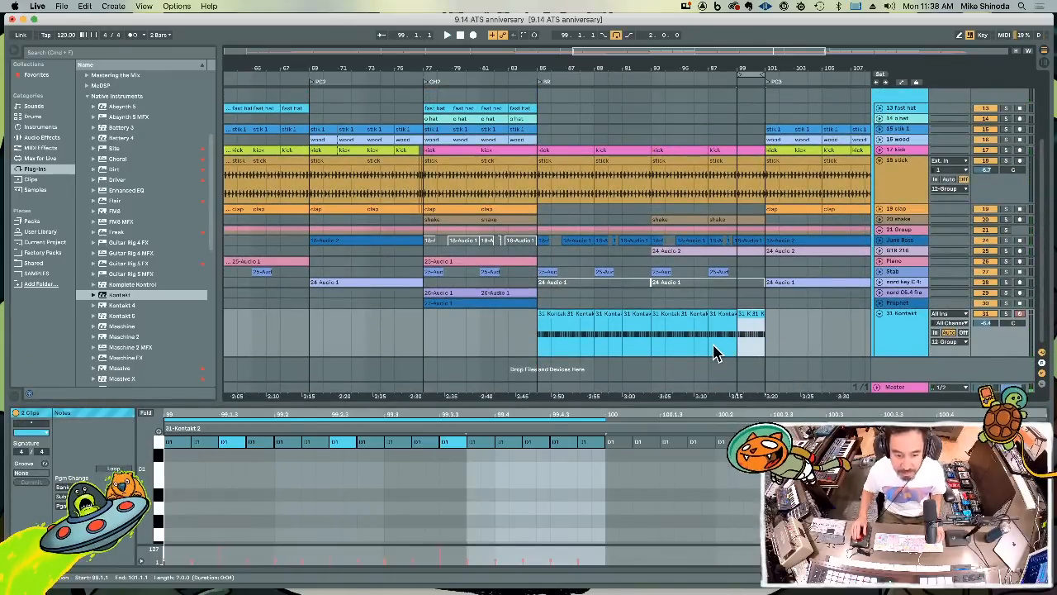
key("space")
left_click(661, 470)
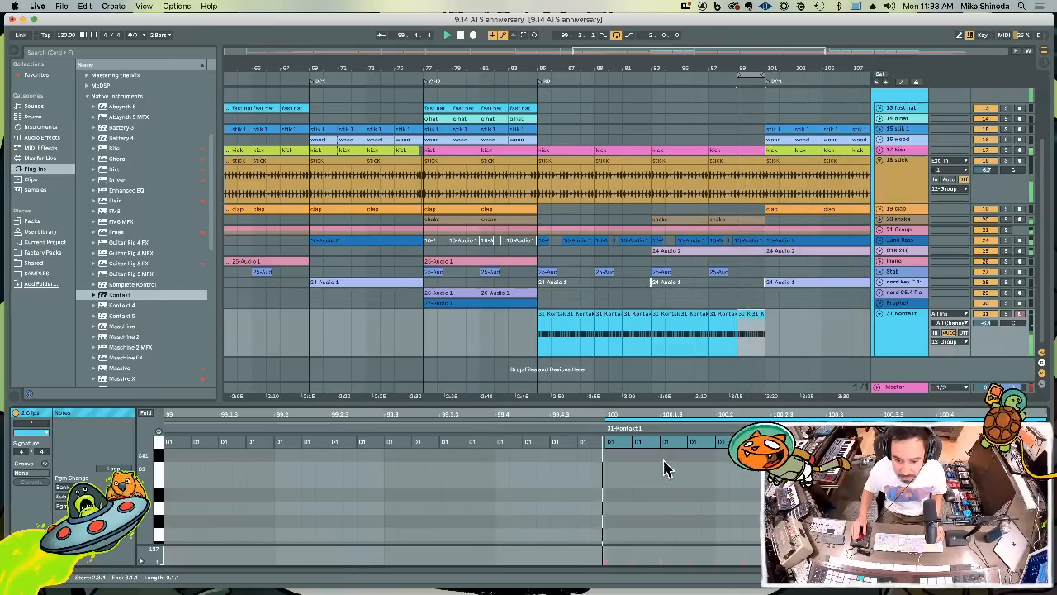
key("space")
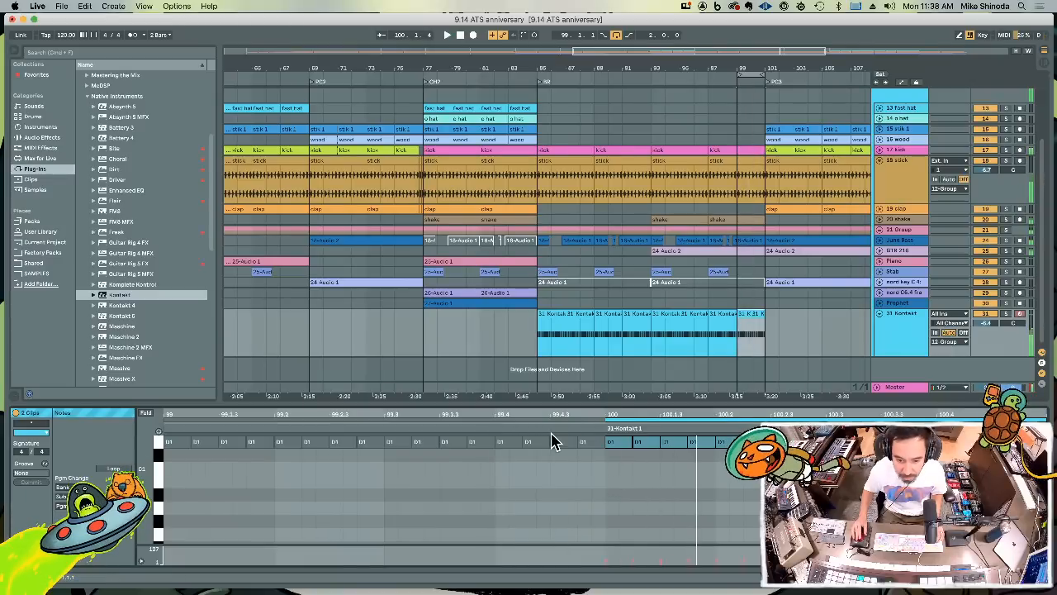
Consolidate the Kontakt clips in bars 99 to 101 and set the remaining accent notes from 1.4.3 onward to velocity 127
right_click(758, 332)
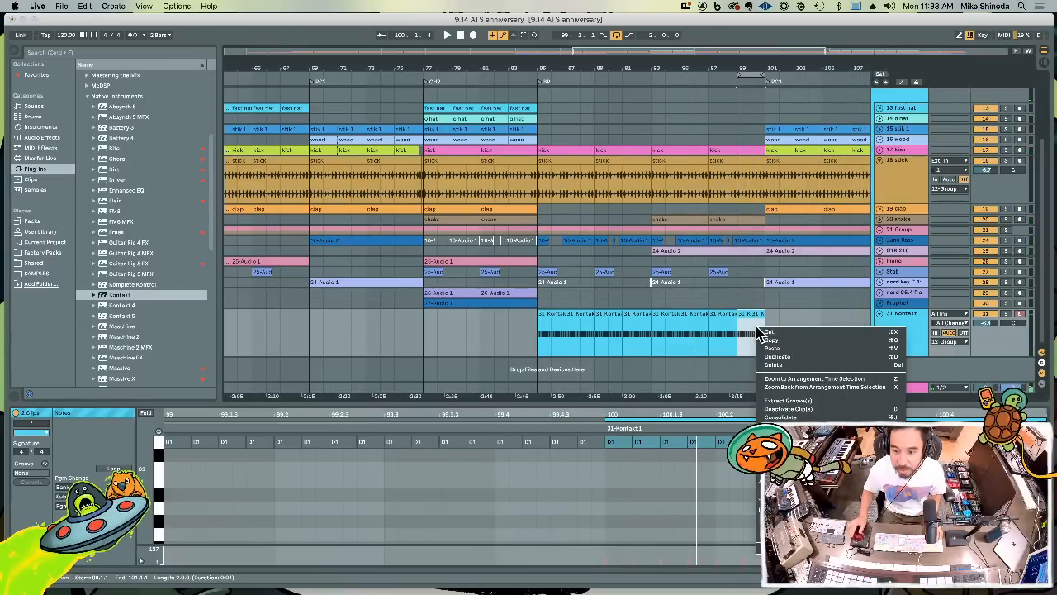
left_click(768, 418)
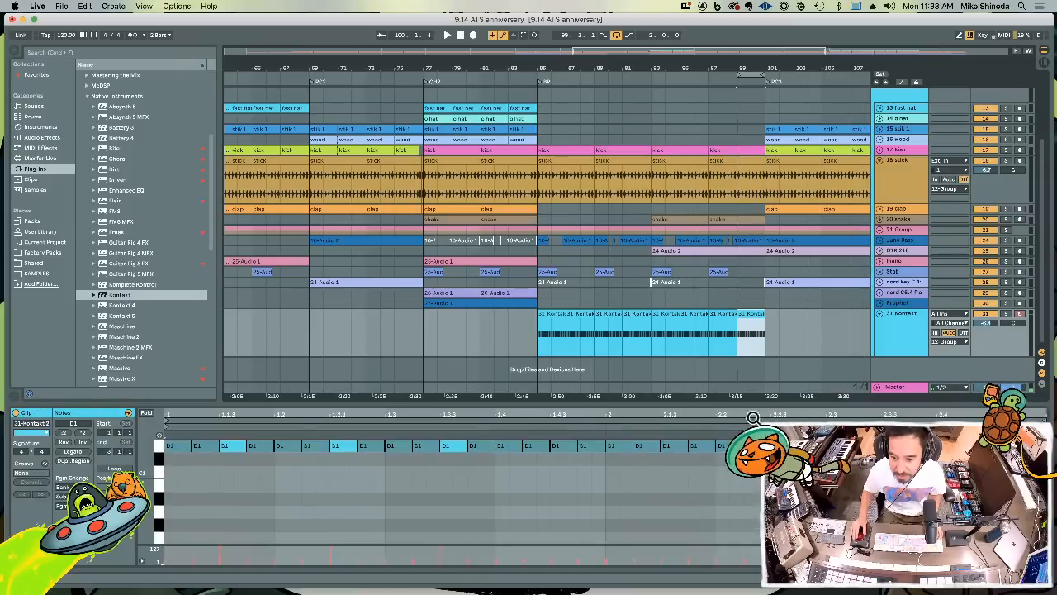
left_click(578, 489)
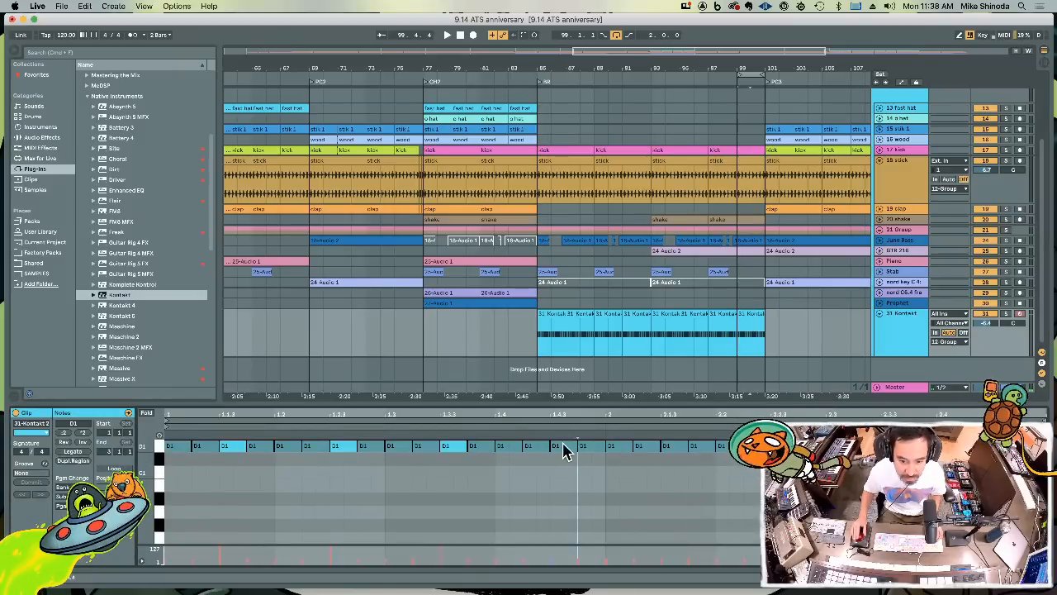
left_click(670, 450, "shift")
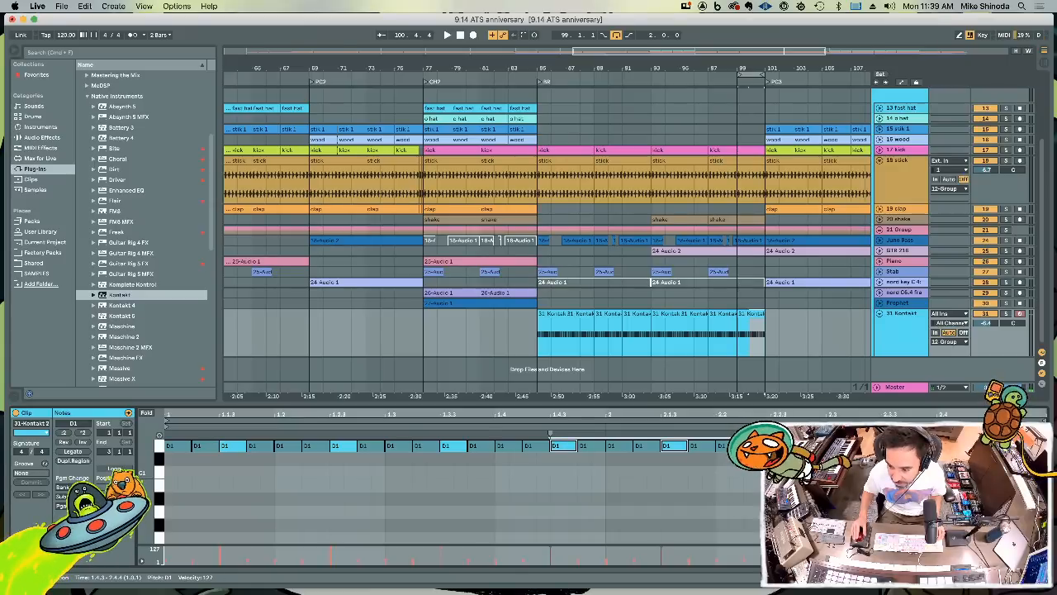
left_click(1022, 496)
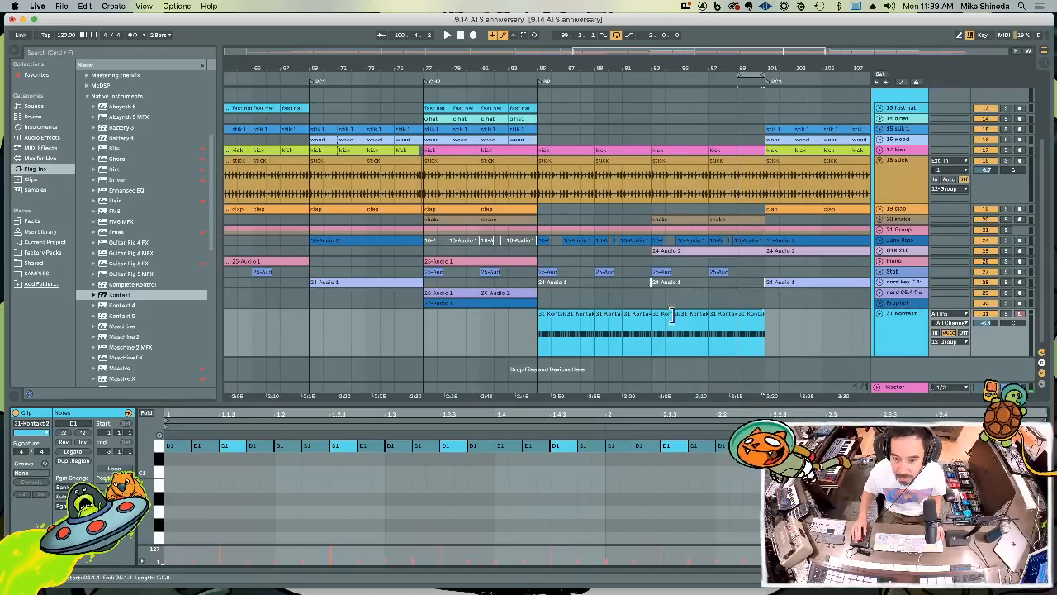
Check the closing notes of the two-bar Kontakt clip at bar 85 and duplicate that clip repeatedly up to bar 99
left_click(538, 341)
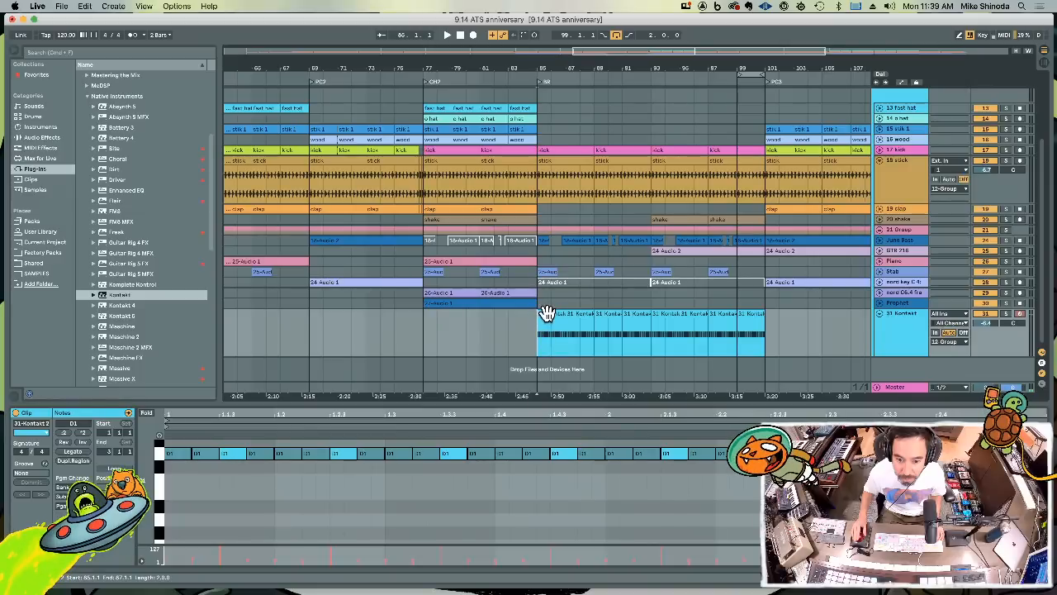
left_click(548, 313)
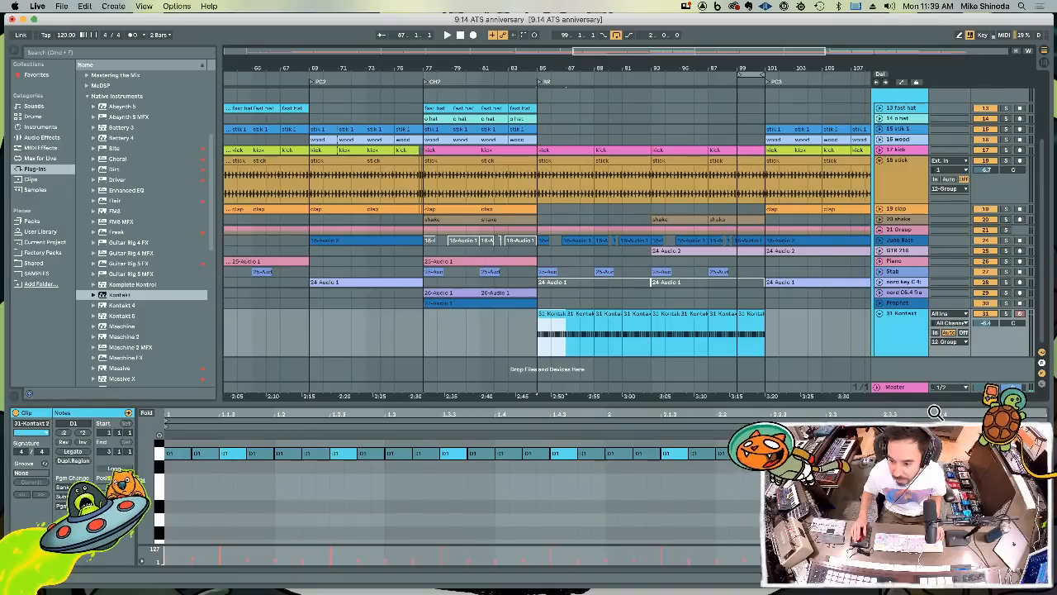
left_click_drag(934, 412, 934, 406)
left_click_drag(887, 442, 995, 471)
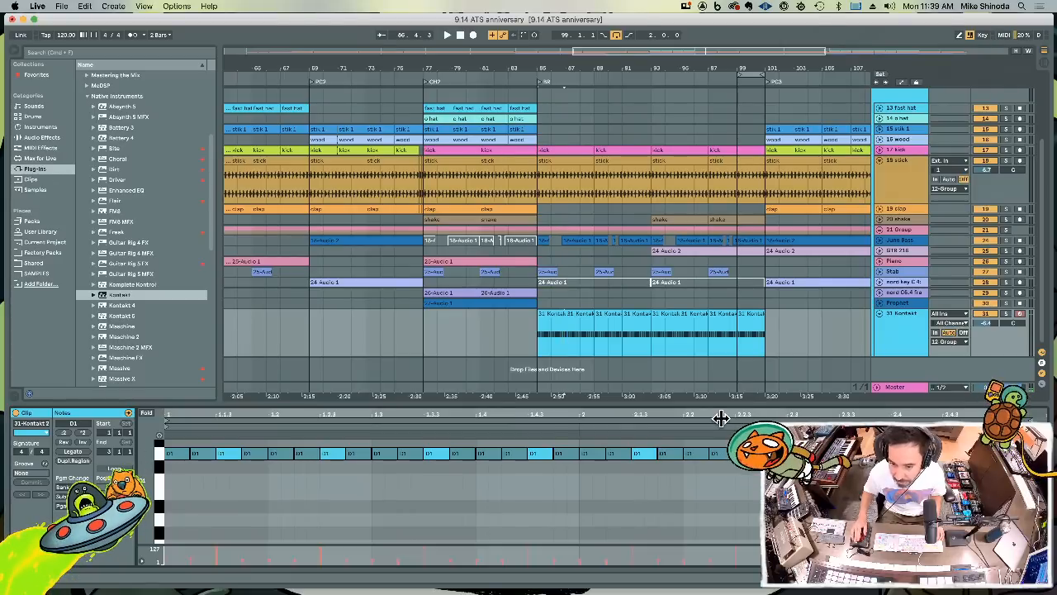
left_click(557, 314)
key("super+d")
key("super+d")
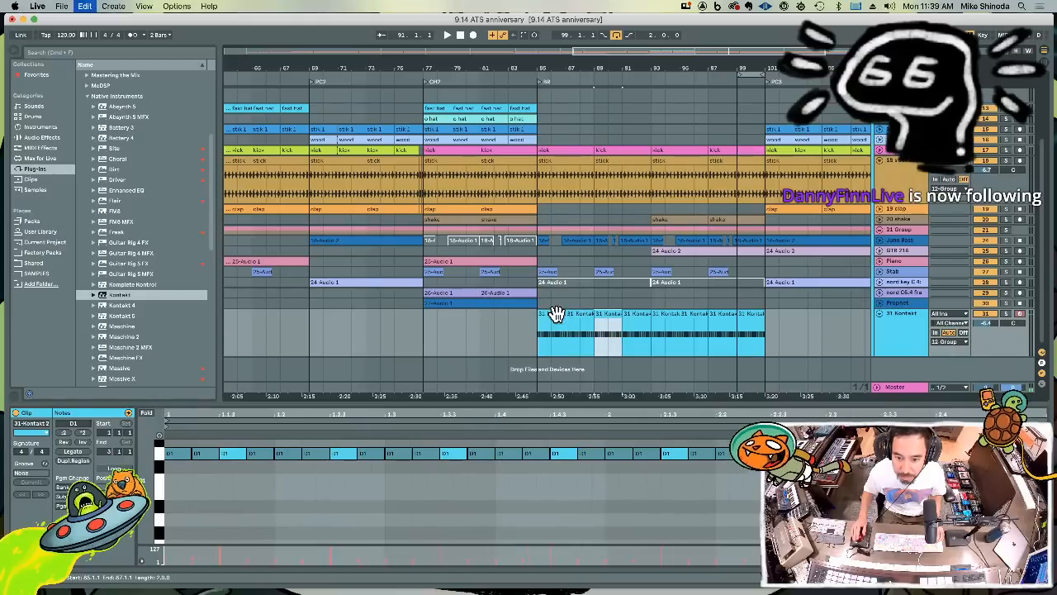
key("super+d")
key("super+d")
key("super+d")
key("super+d")
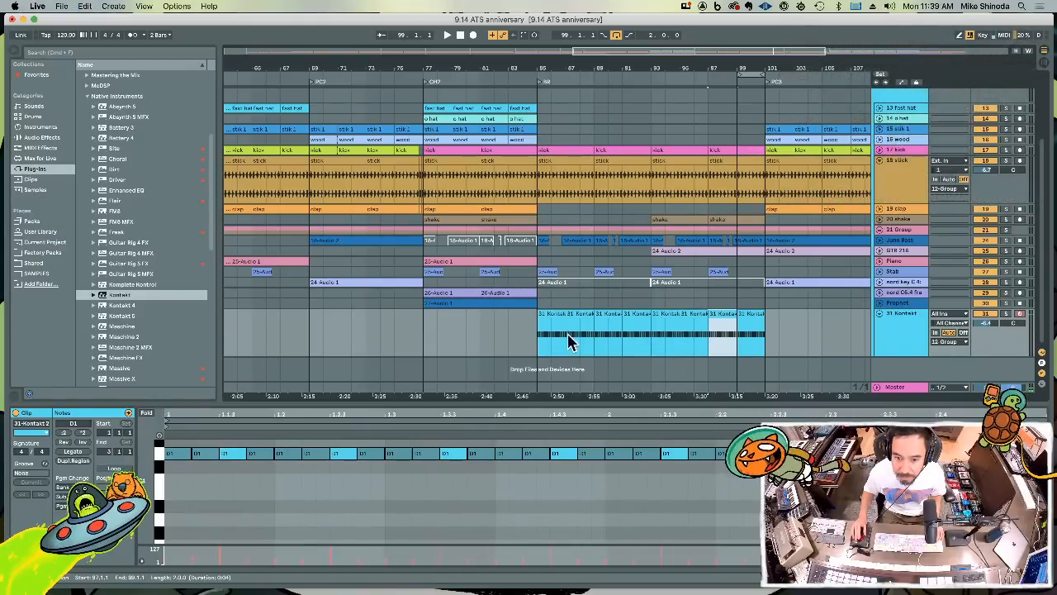
Play from bar 85 with the clip view hidden and deactivate the stick clips across bars 85 to 101
left_click(541, 344)
key("space")
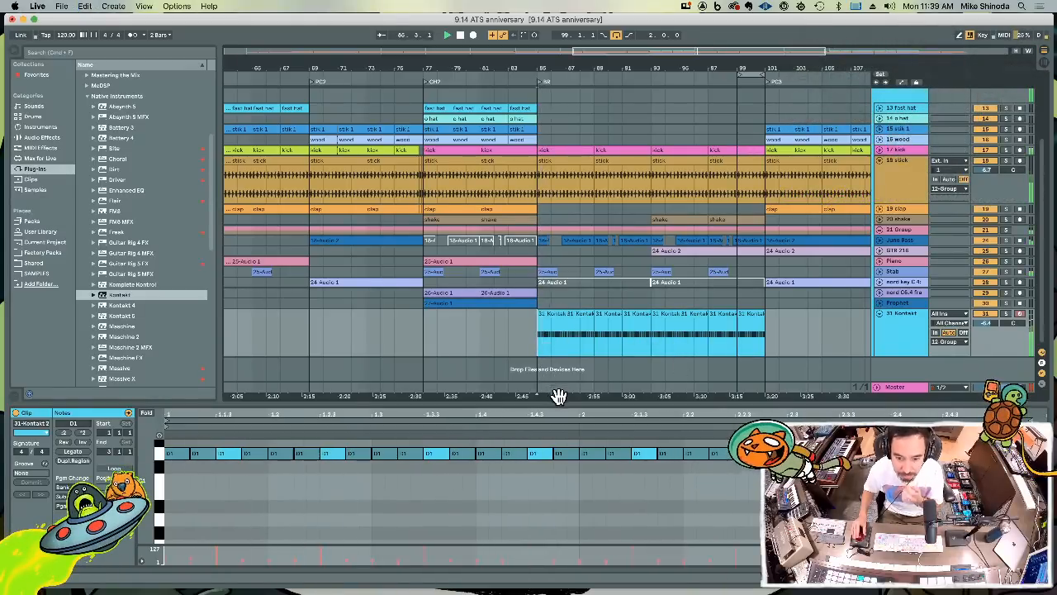
key("super+alt+l")
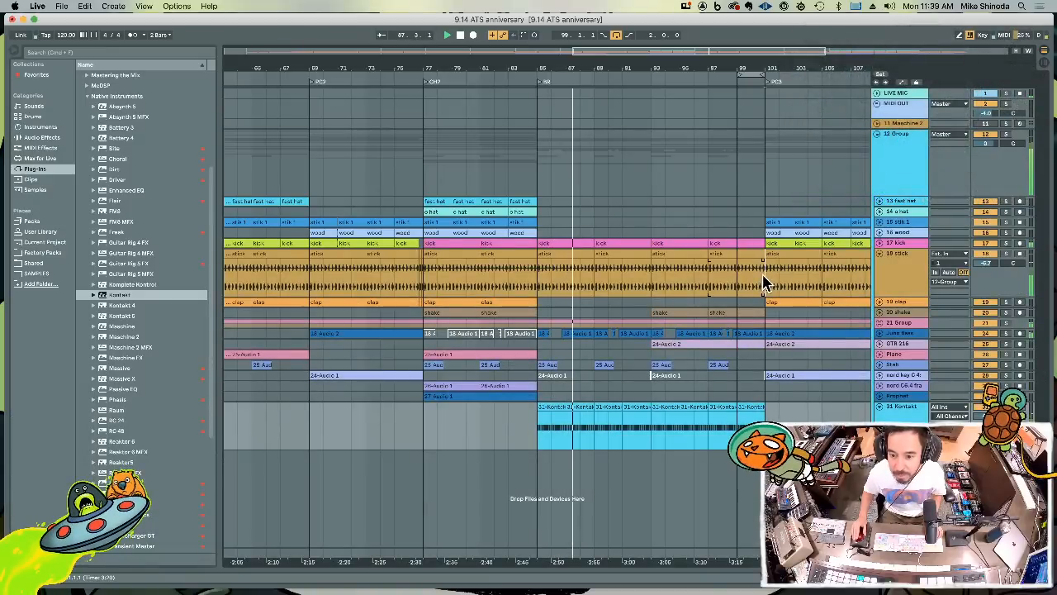
left_click_drag(764, 284, 537, 255)
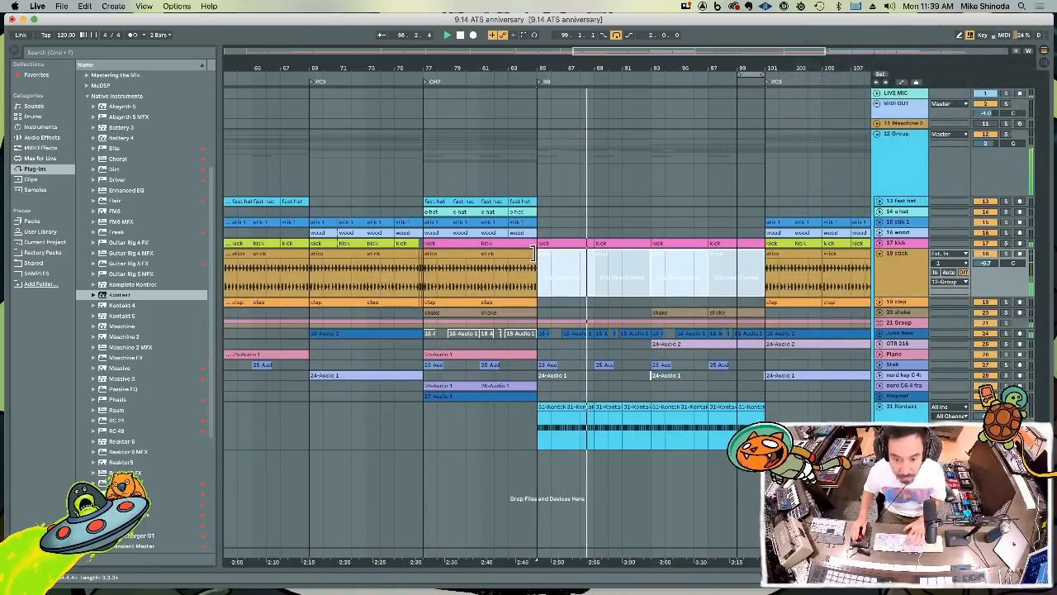
key("0")
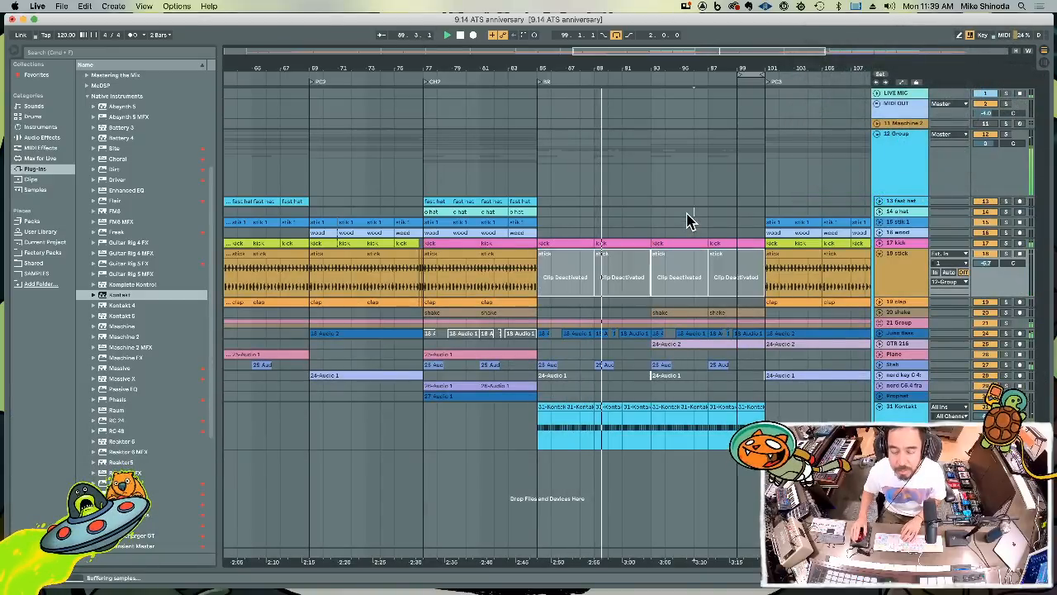
left_click(690, 221)
mouse_move(667, 64)
left_mouse_down()
mouse_move(537, 36)
mouse_move(463, 35)
mouse_move(466, 68)
left_mouse_up()
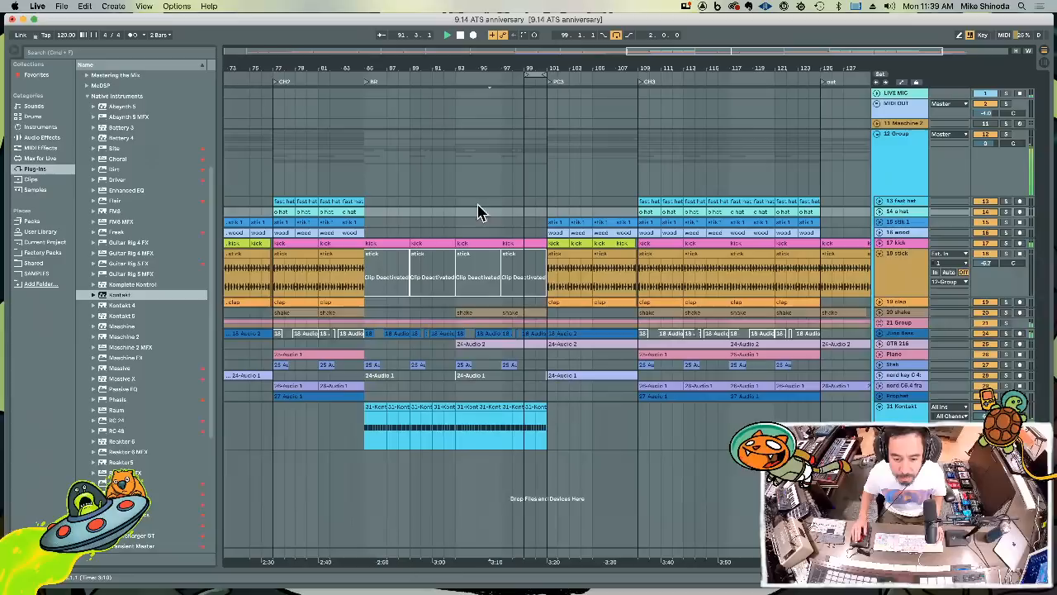
left_click(542, 428)
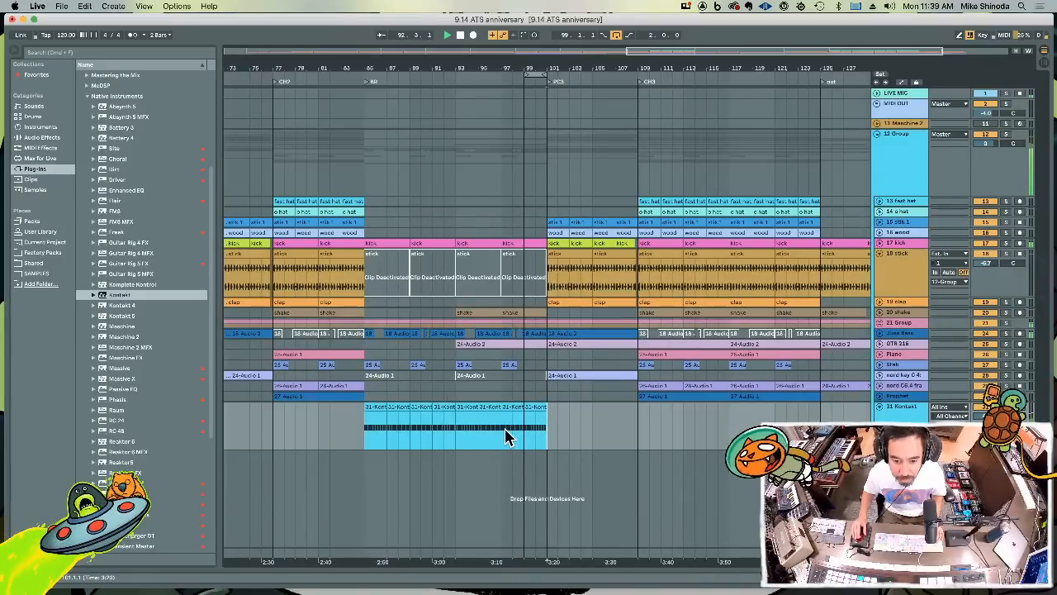
left_click_drag(523, 432, 537, 435)
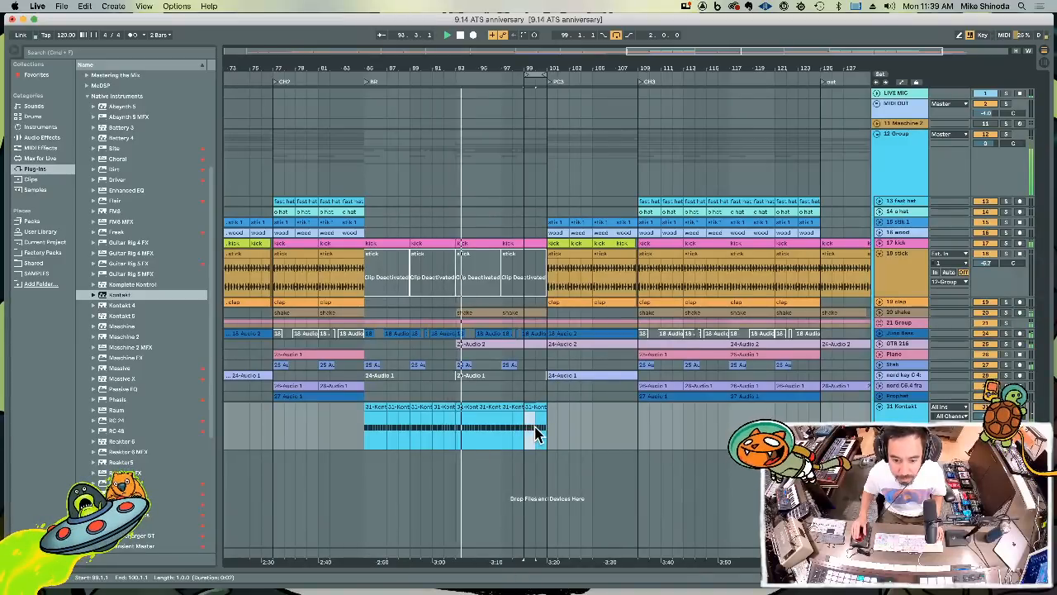
key("super+d")
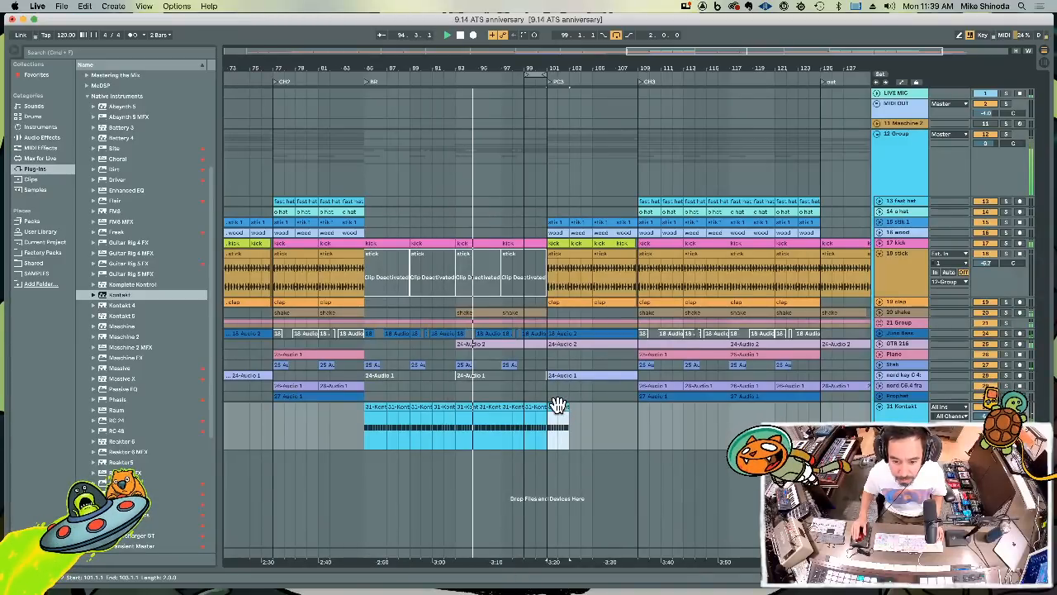
double_click(558, 406)
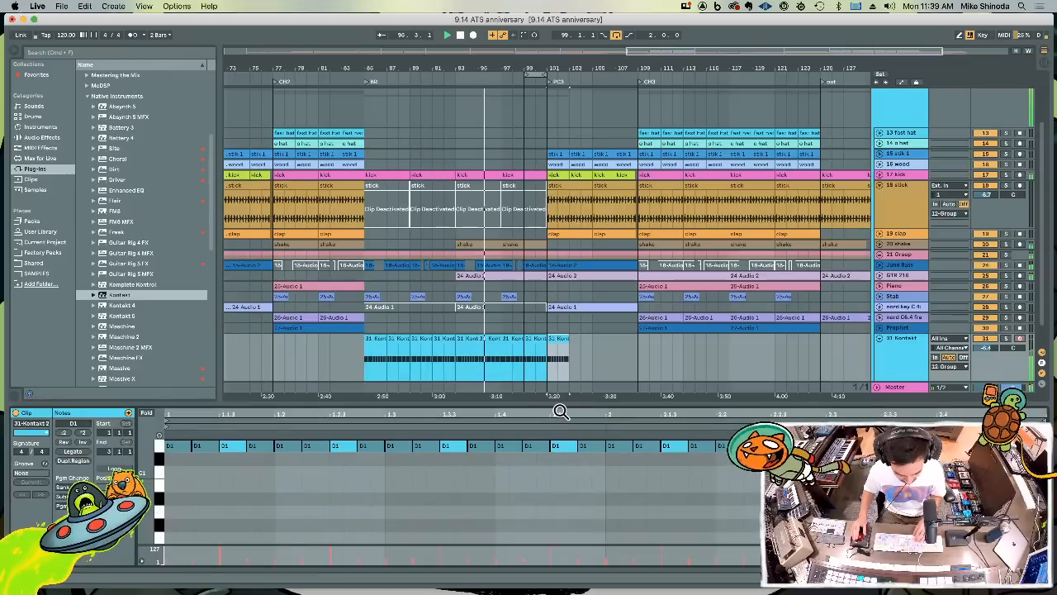
key("Delete")
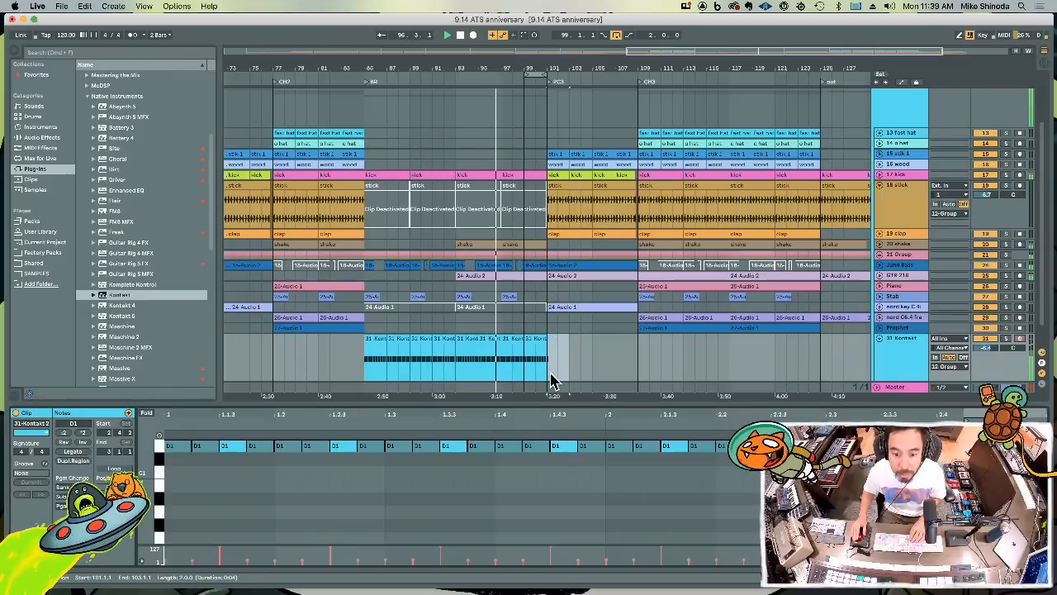
Duplicate the Kontakt clip at bar 99, extend the copy from bar 101 to 109 and loop that range
left_click(537, 340)
key("super+d")
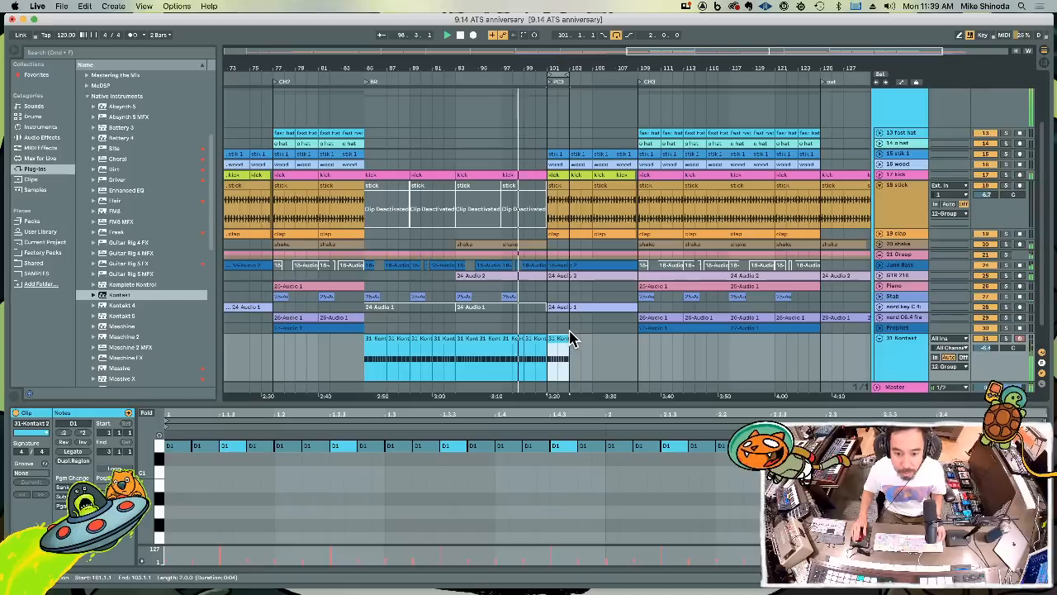
left_click_drag(569, 339, 635, 342)
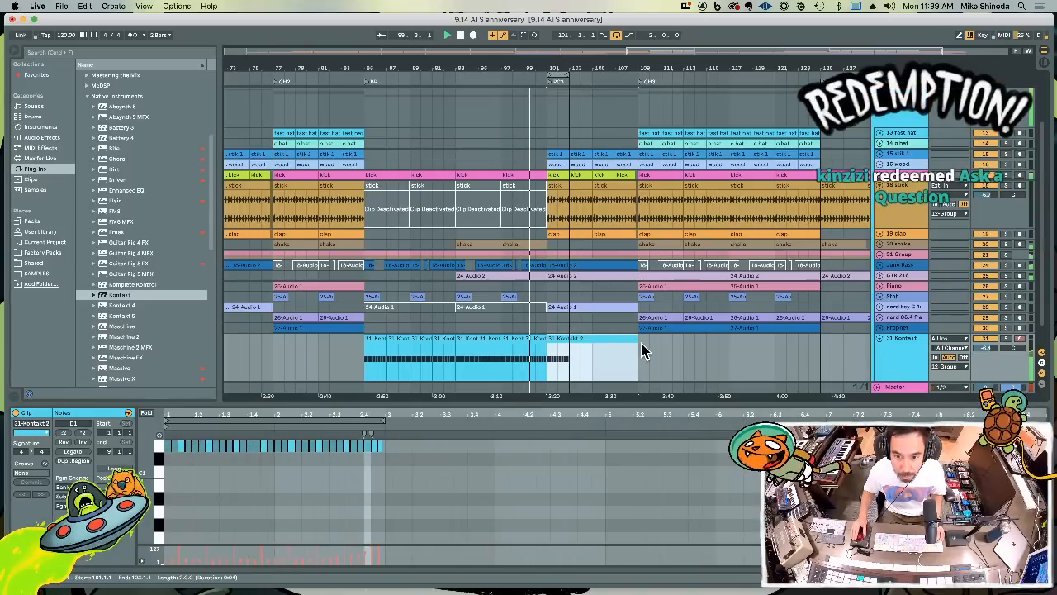
key("super+l")
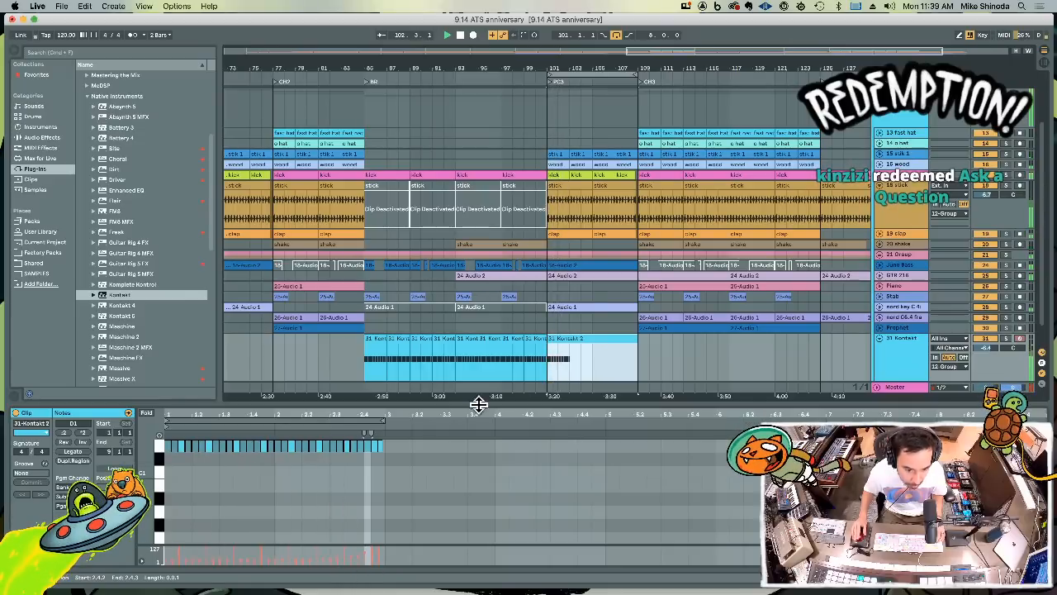
Isolate the two-bar Kontakt pattern at bar 101 and duplicate it repeatedly to fill the track up to bar 109
left_click(658, 358)
key("super+e")
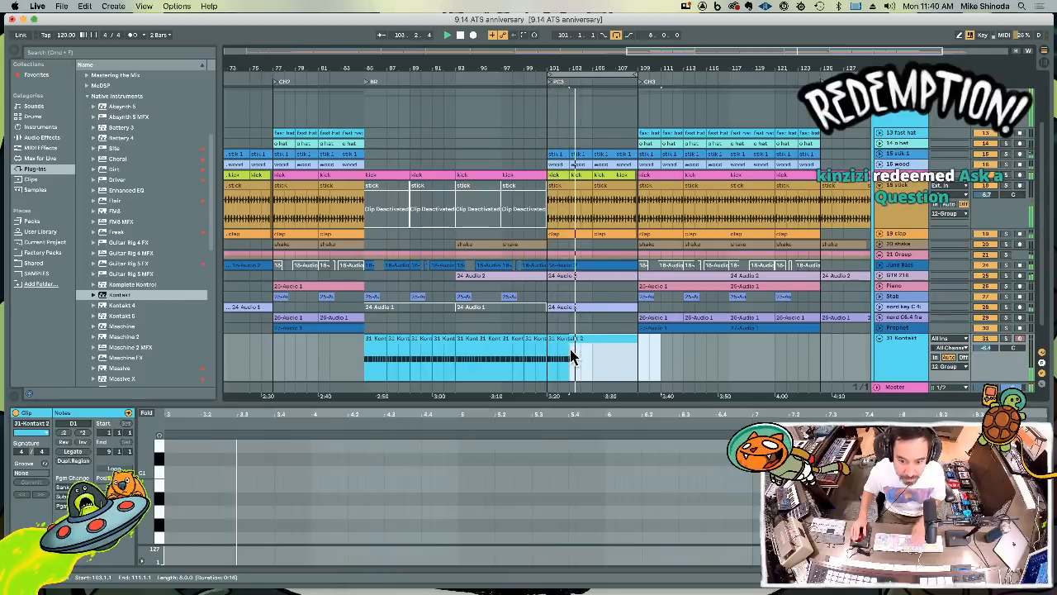
left_click_drag(570, 350, 546, 351)
key("super+d")
key("super+d")
left_click(545, 358, "shift")
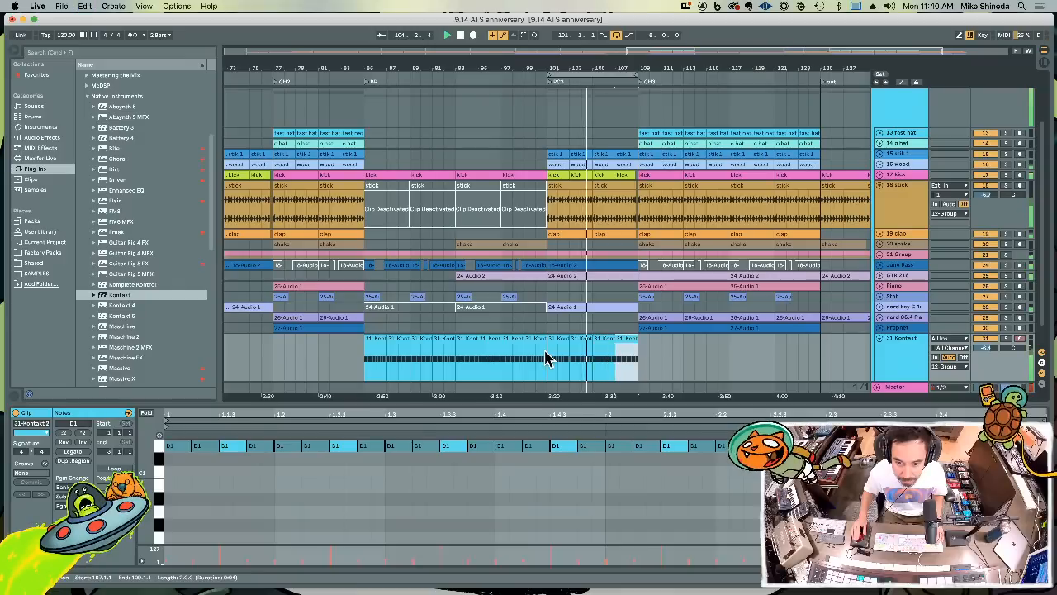
Add C1 notes on every beat of the two-bar Kontakt clip at bar 101
key("space")
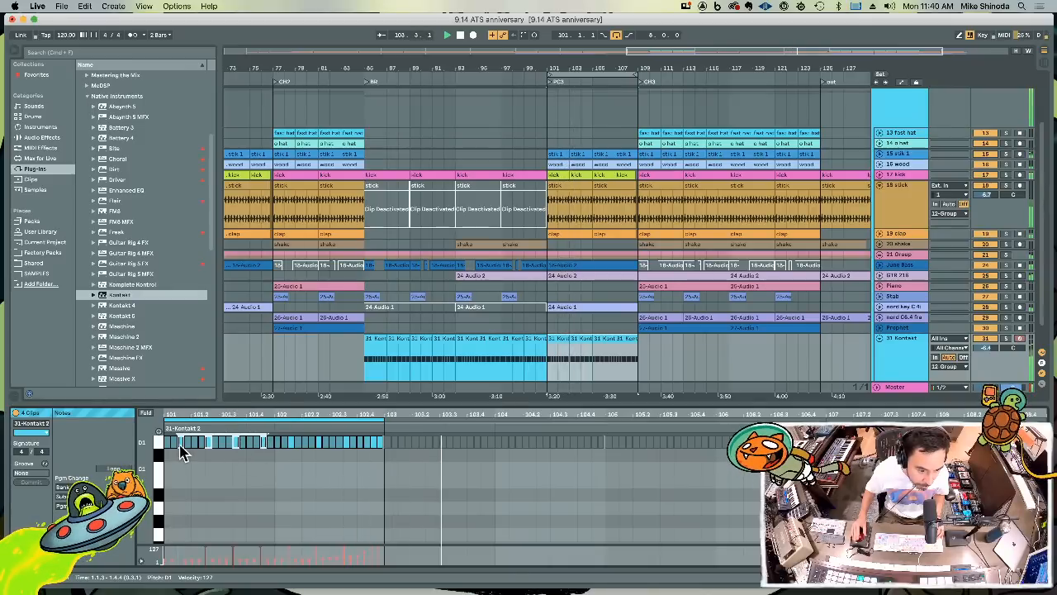
left_click_drag(181, 444, 191, 469)
key("super+d")
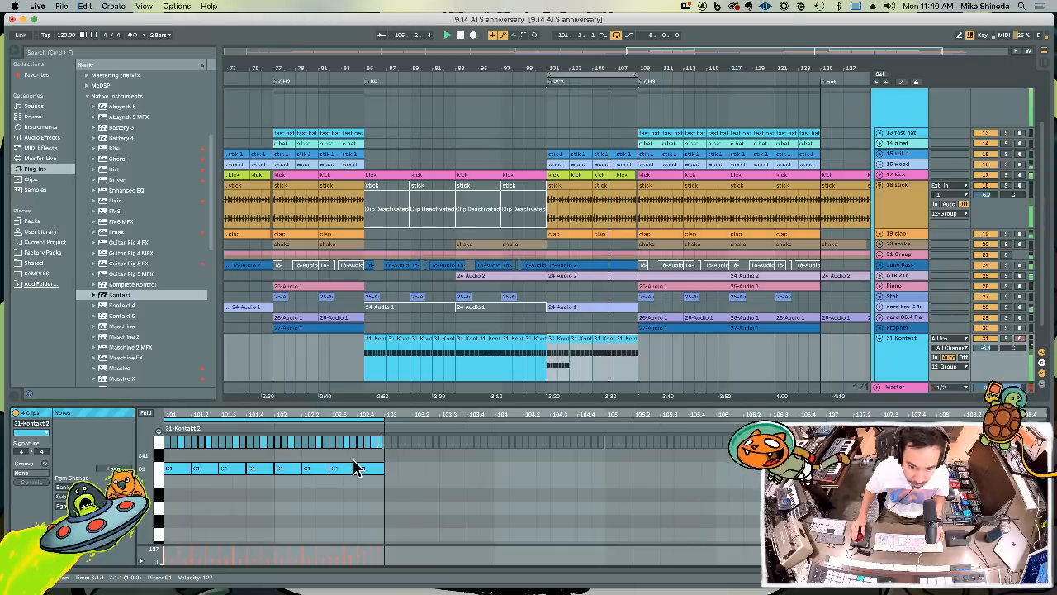
Duplicate the Kontakt clip with the added C1 notes from bar 101 repeatedly up to bar 109
left_click(560, 339)
key("super+d")
key("super+d")
key("super+d")
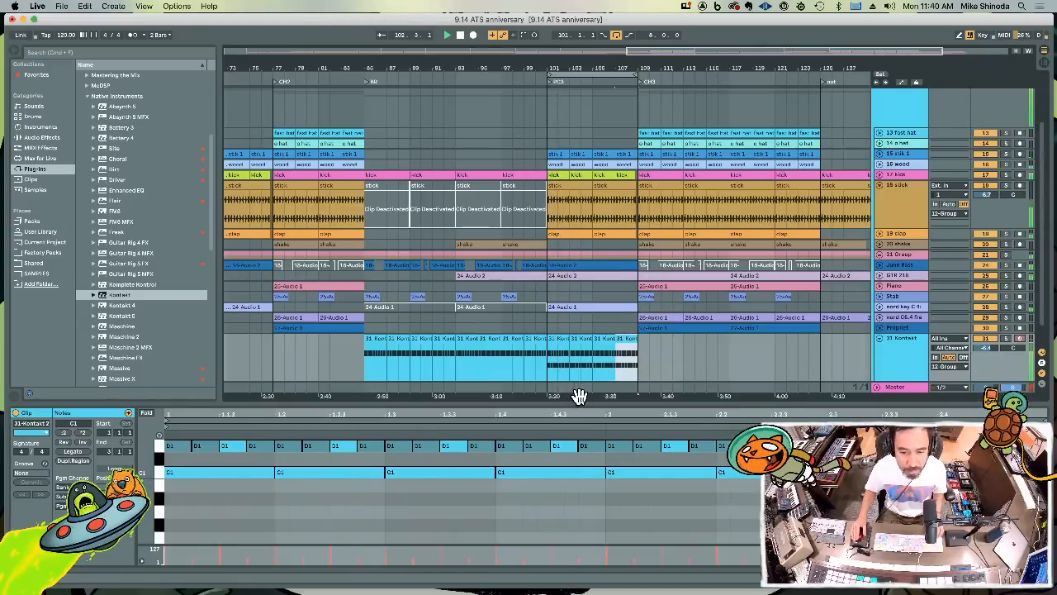
left_click(582, 340)
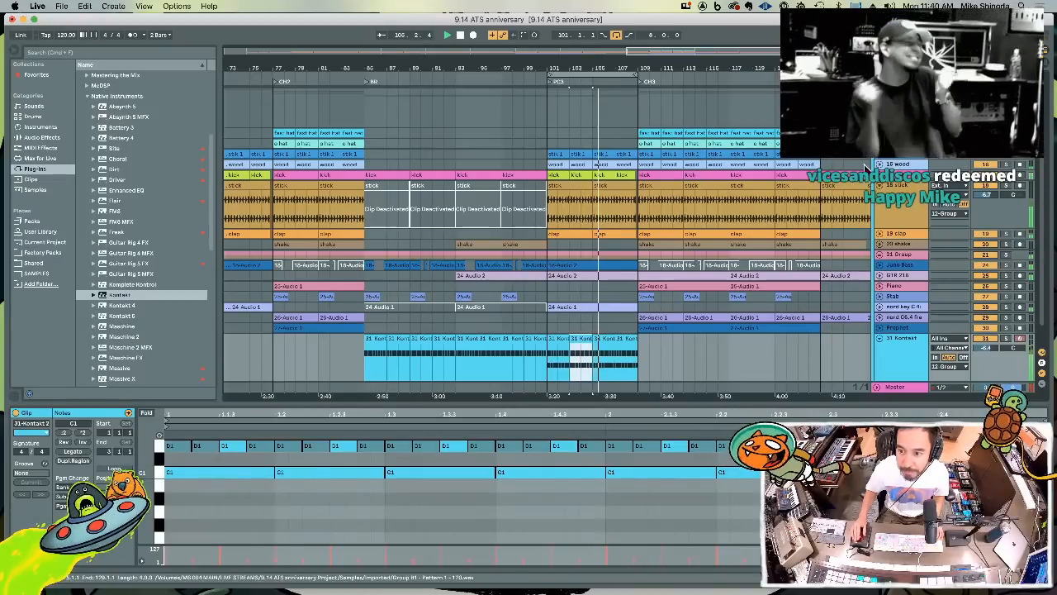
Enlarge the kick track and set the arrangement loop to the Kontakt clip at bars 101 to 103
left_click_drag(896, 181, 895, 218)
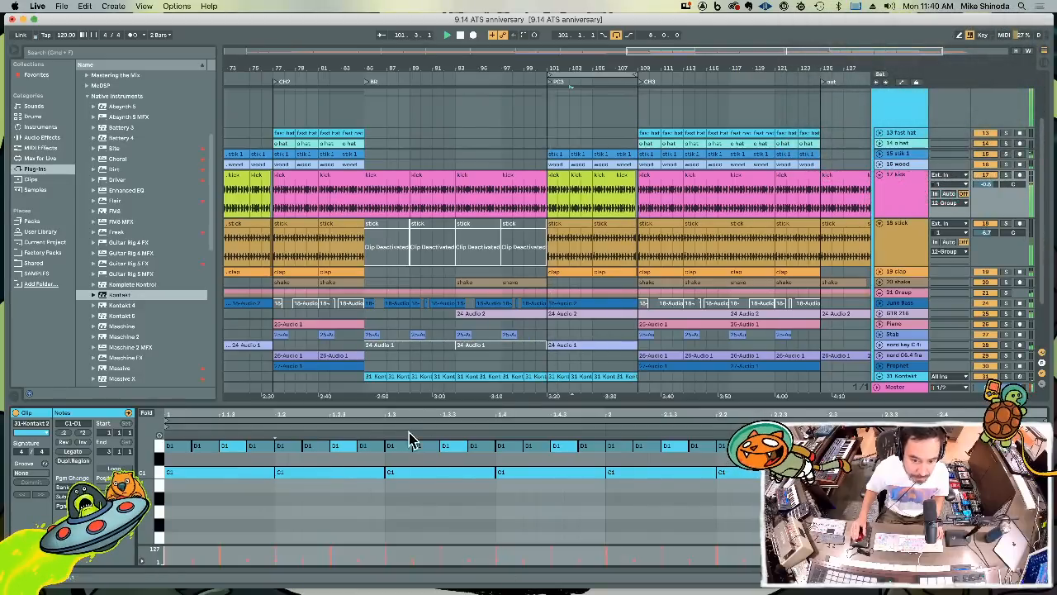
left_click(560, 377)
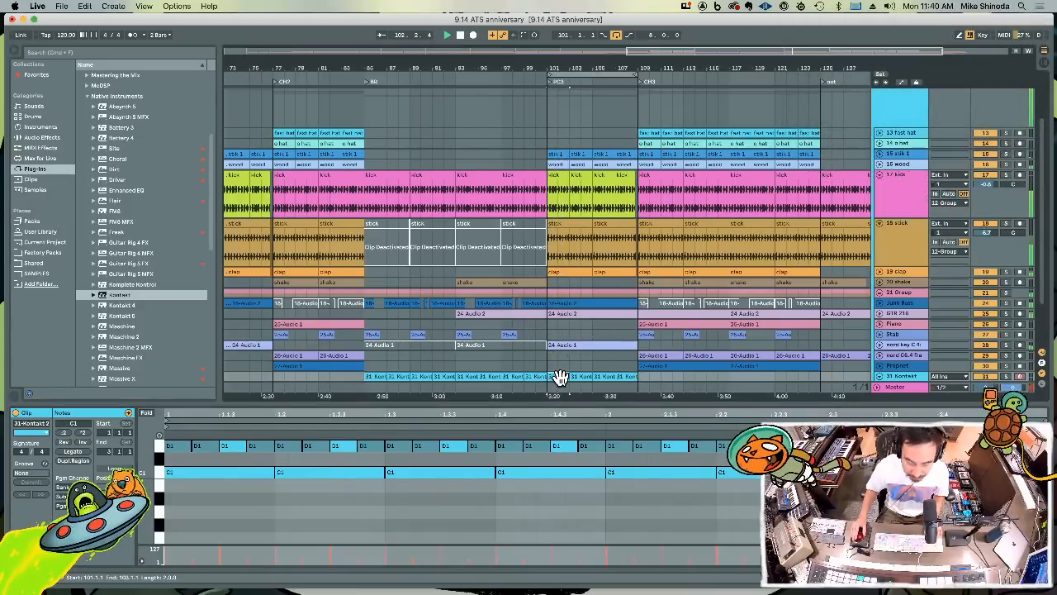
key("super+l")
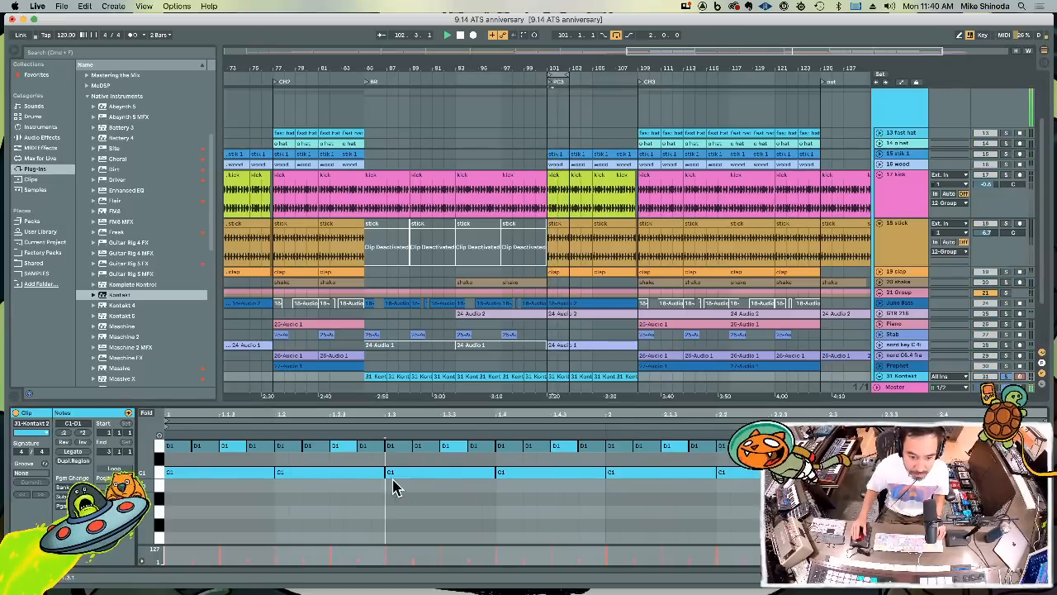
left_click_drag(226, 486, 347, 488)
left_click_drag(458, 494, 529, 474)
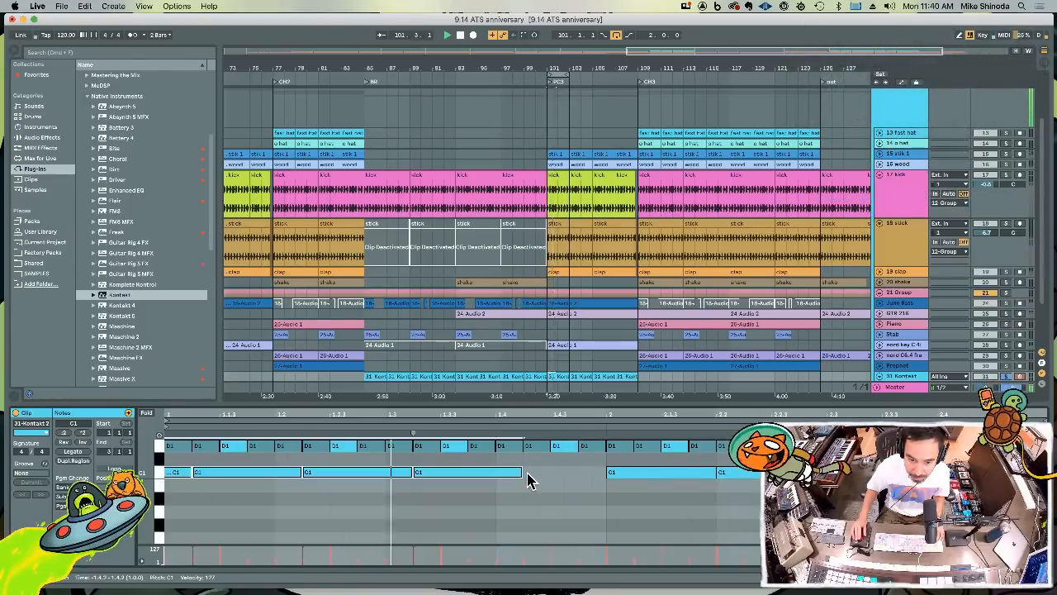
key("super+z")
left_click(588, 492)
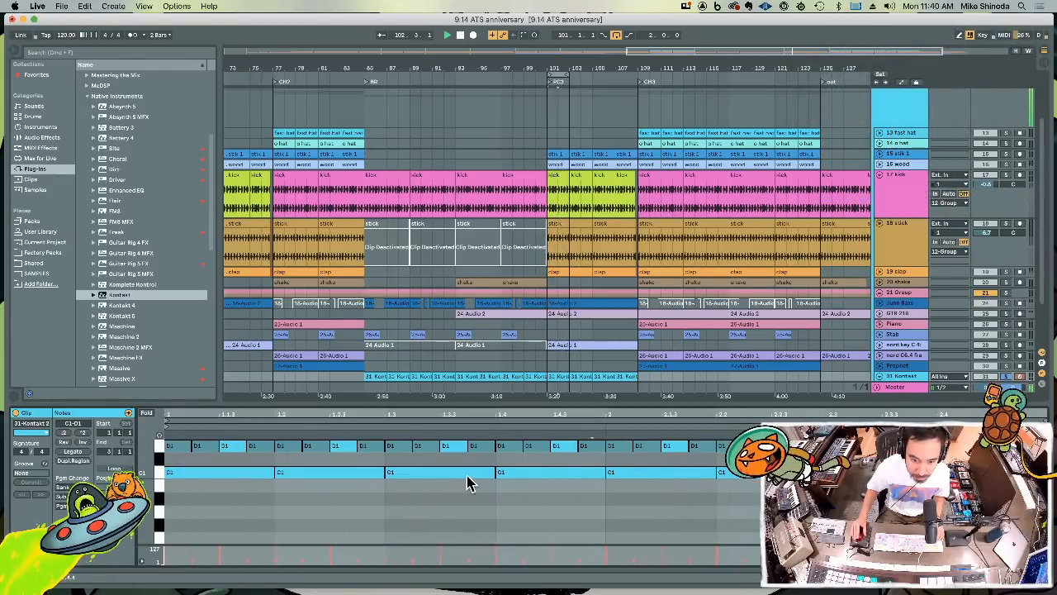
Move the third C1 note to 1.2.4, shorten it to two sixteenths and duplicate it to 1.3.2
left_click_drag(456, 477, 403, 475)
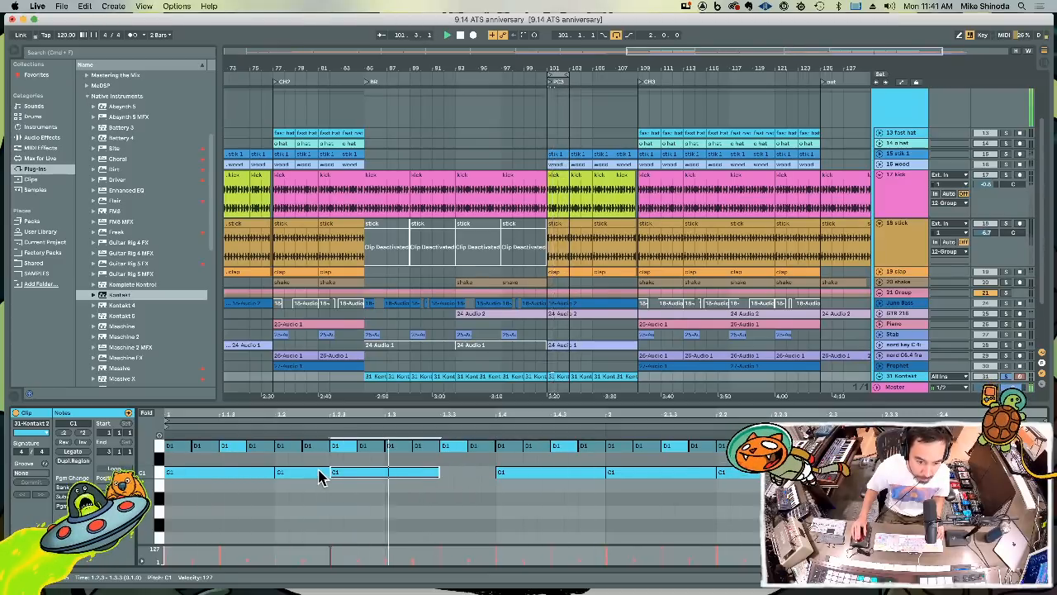
left_click_drag(321, 477, 391, 477)
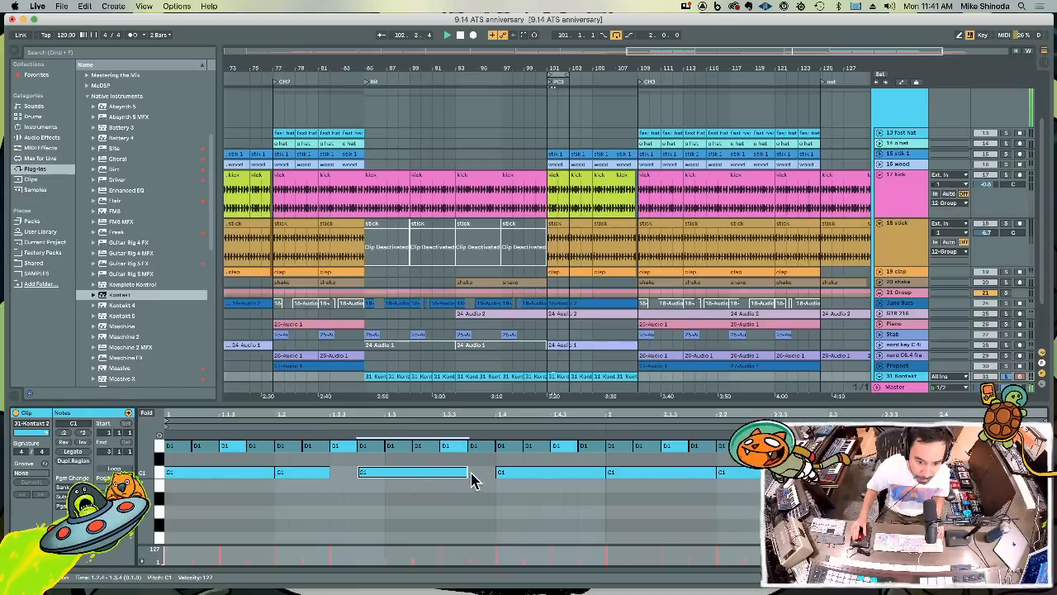
left_click_drag(465, 472, 413, 471)
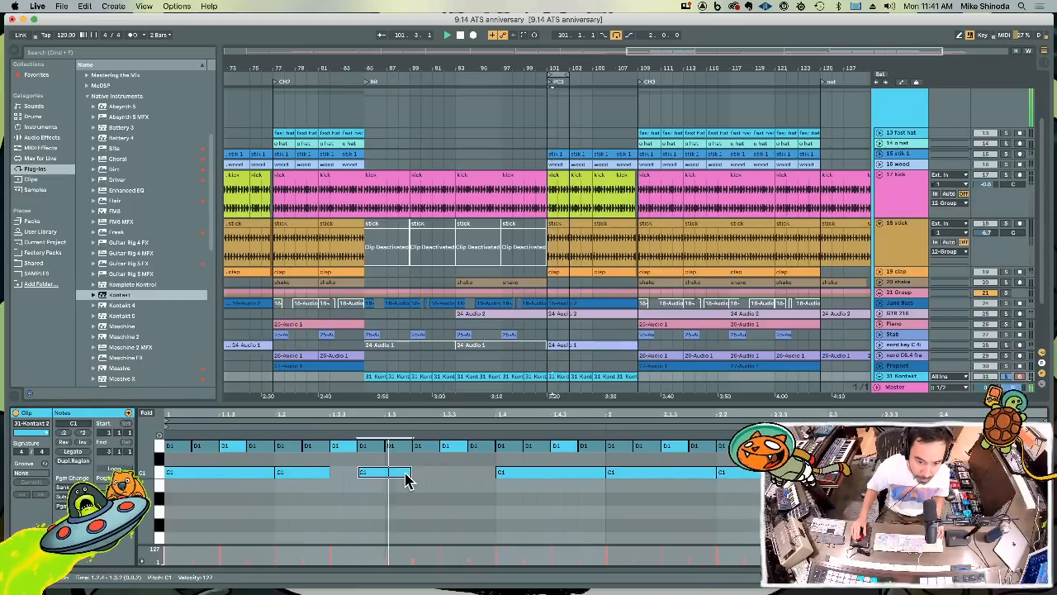
key("super+d")
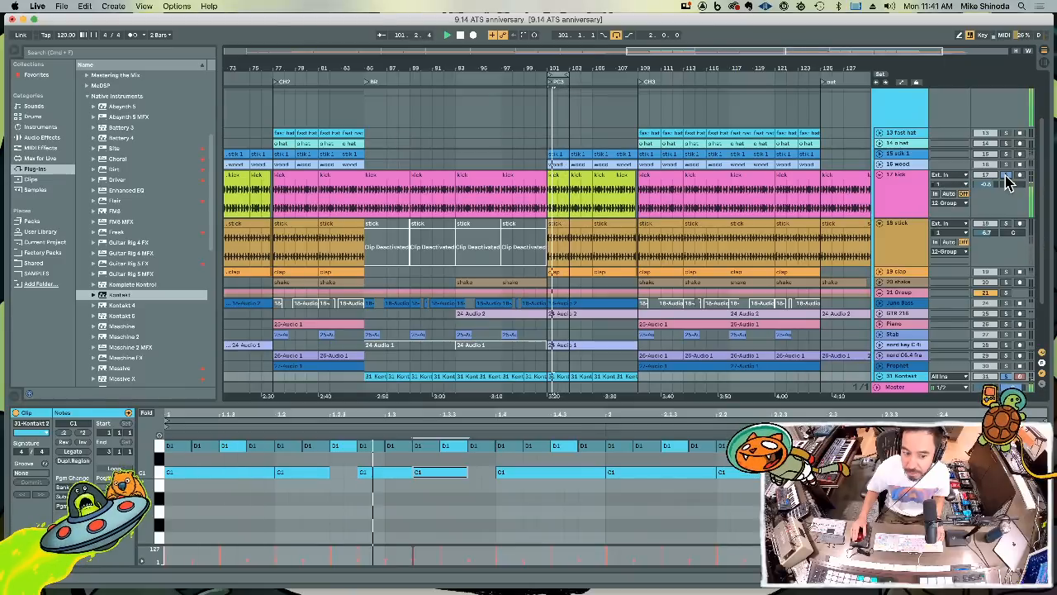
Clear the track solos and duplicate the revised Kontakt clip at bar 101 repeatedly up to bar 109
left_click(1005, 176)
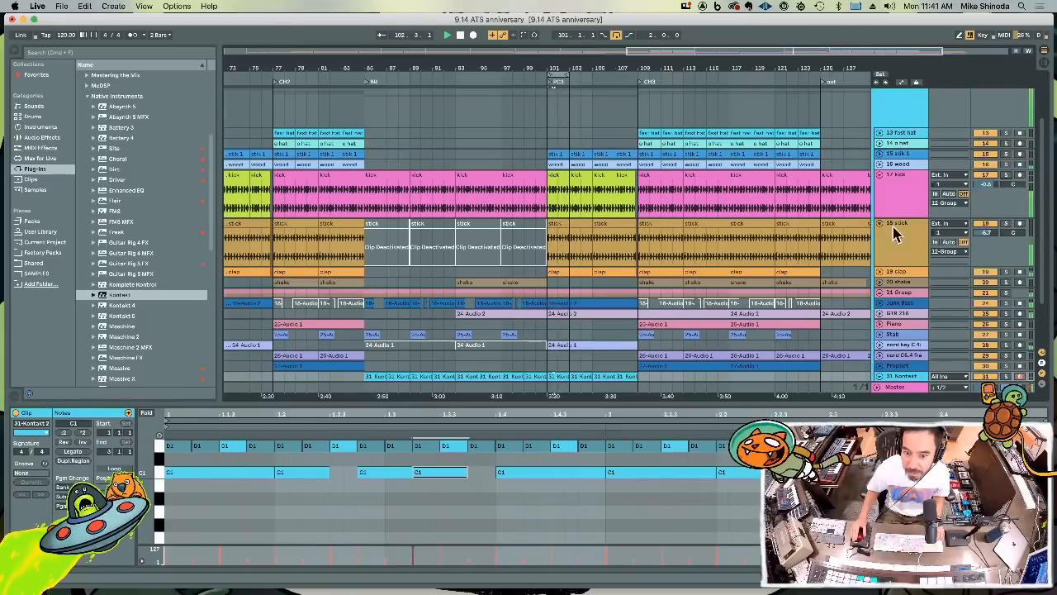
key("u")
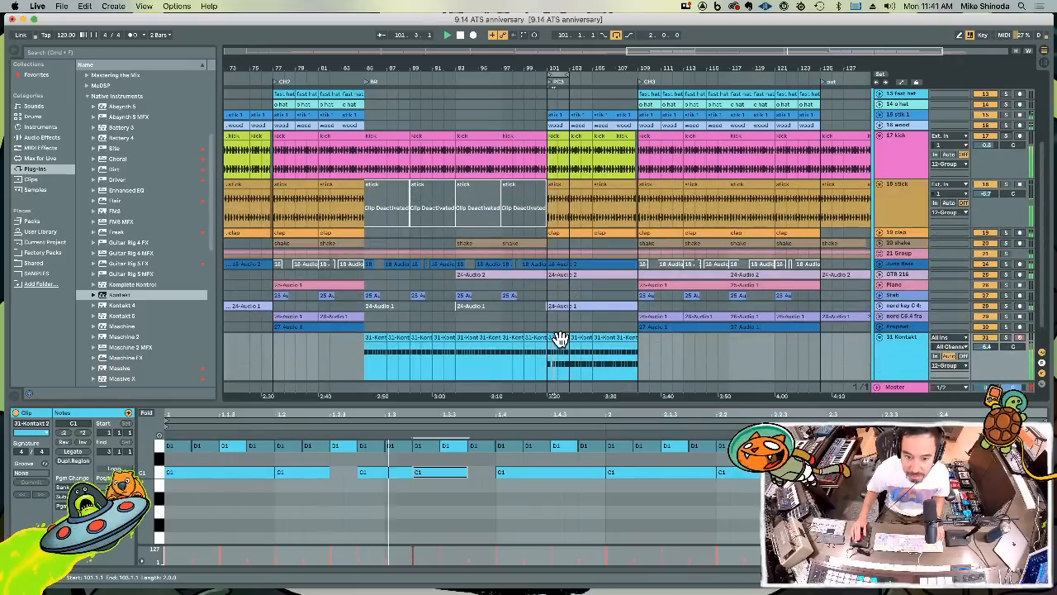
key("super+d")
key("super+d")
key("super+d")
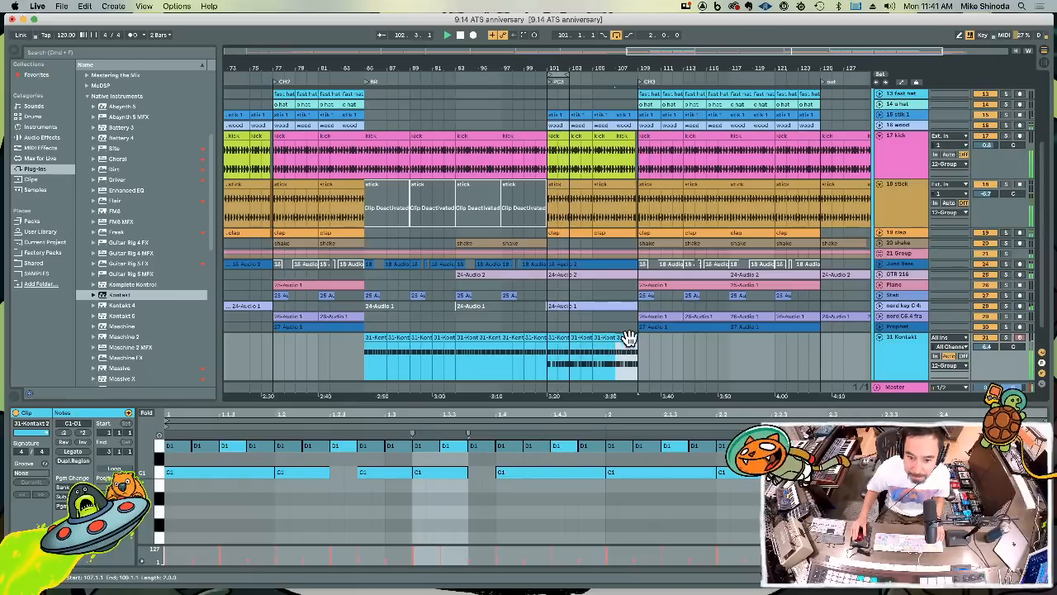
Set the arrangement loop to bars 109 to 125, record a new Kontakt drum part there and open the recorded clip
left_click_drag(643, 346, 826, 355)
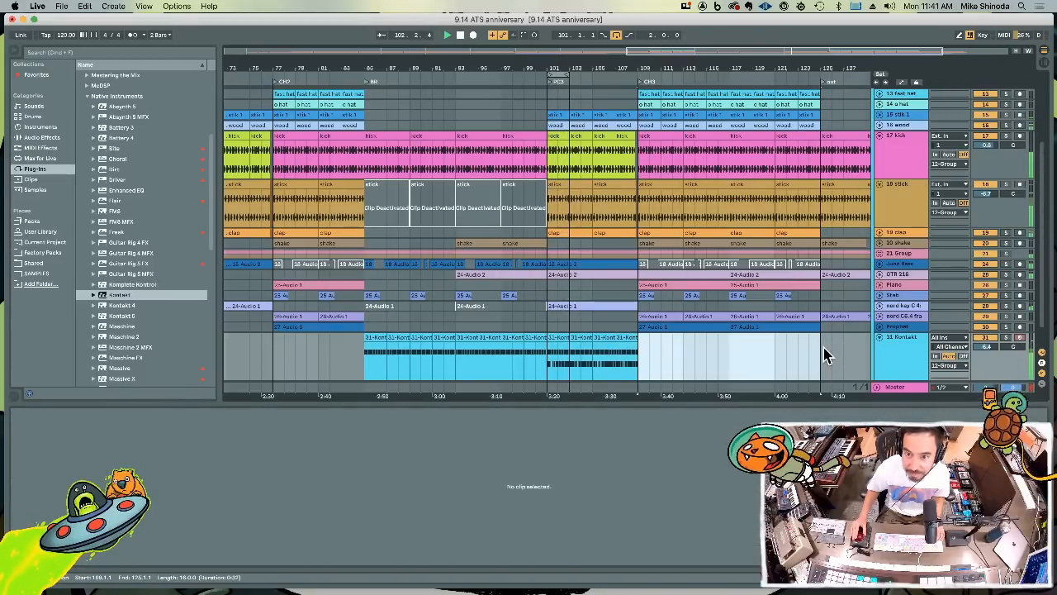
key("super+l")
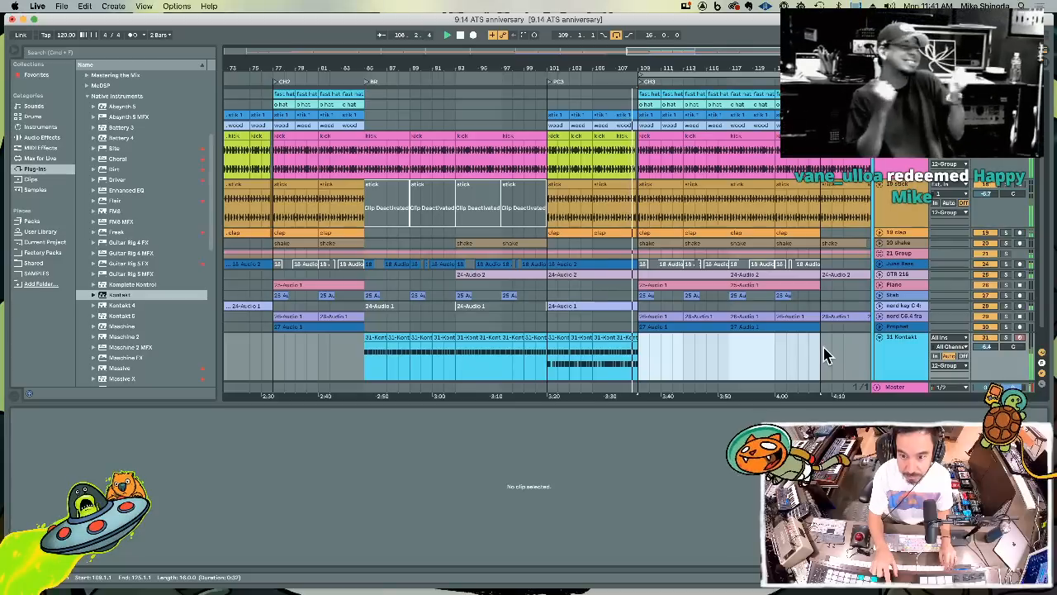
key("F9")
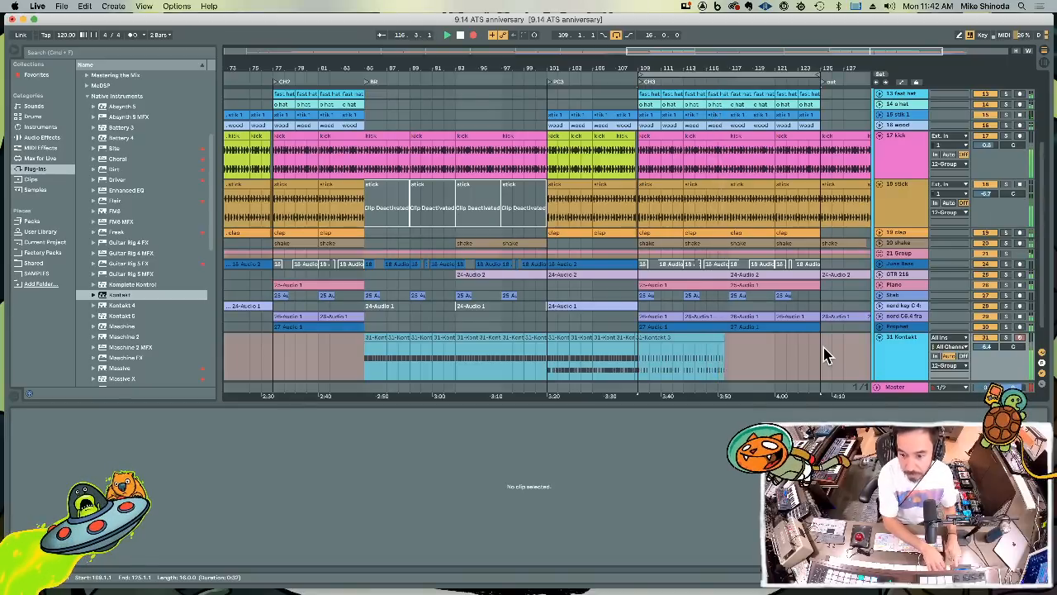
left_click(715, 351)
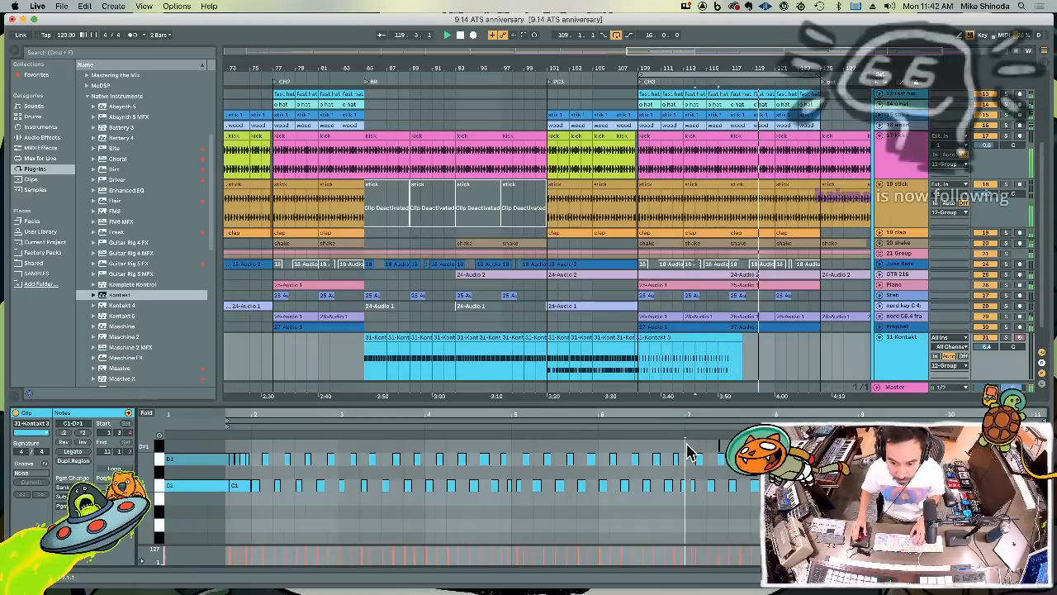
Select all notes in the recorded Kontakt clip, copy its bars 111 to 113 to bar 109 and duplicate that two-bar section
key("super+a")
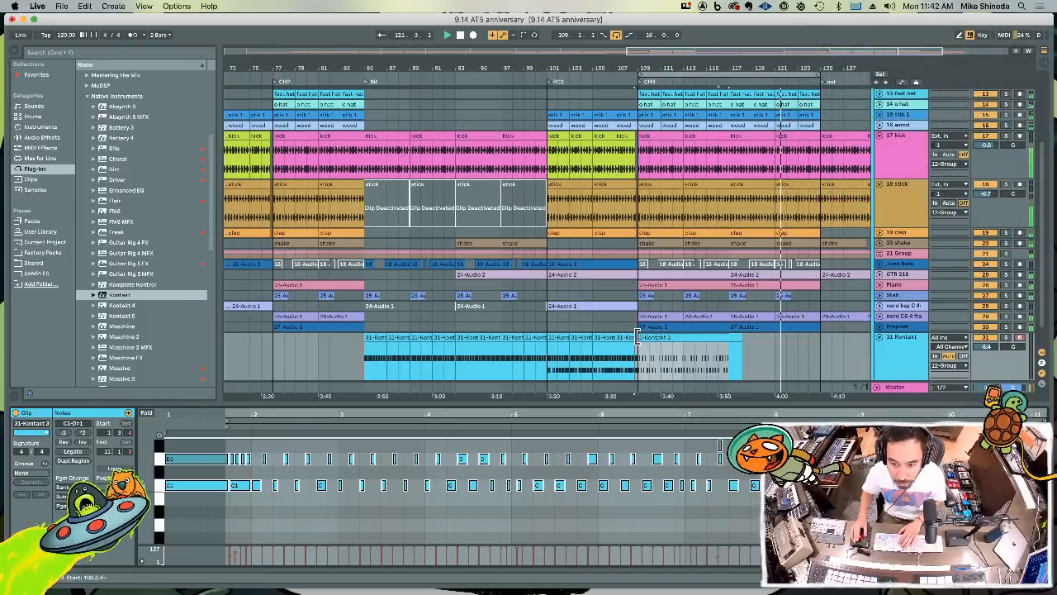
left_click_drag(630, 338, 688, 367)
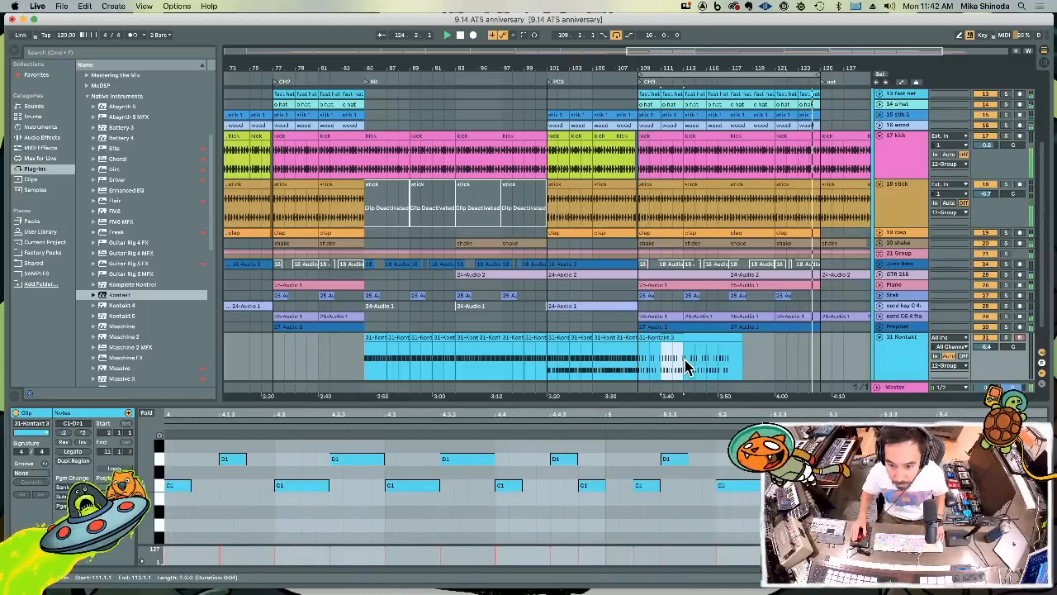
left_click(639, 366)
key("shift+Right")
key("super+d")
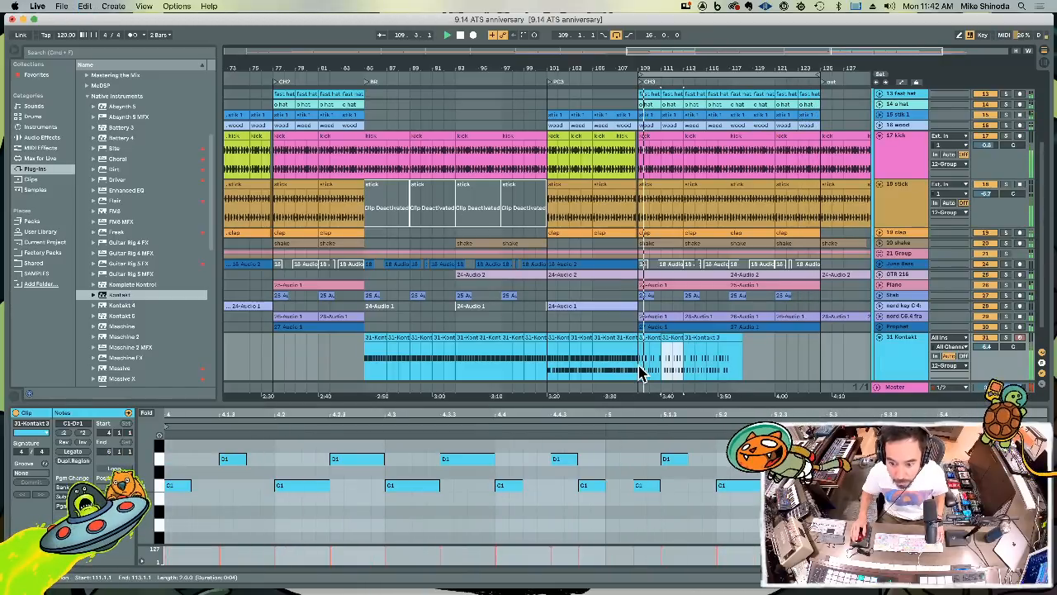
Duplicate the two-bar Kontakt section repeatedly until it fills chorus 3 up to bar 125
key("super+d")
key("super+d")
key("super+d")
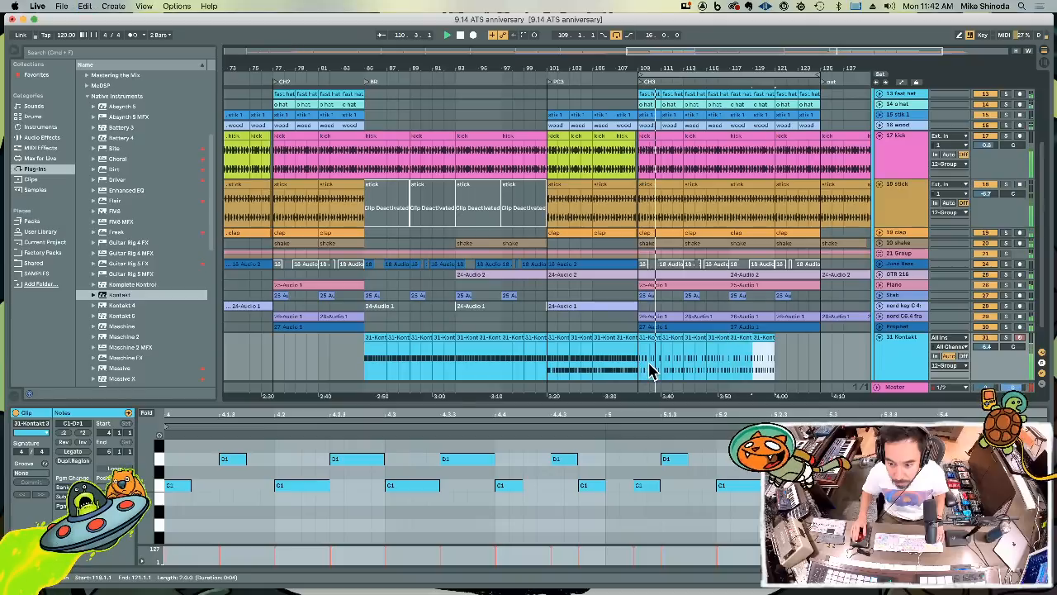
key("super+d")
left_click(660, 360, "shift")
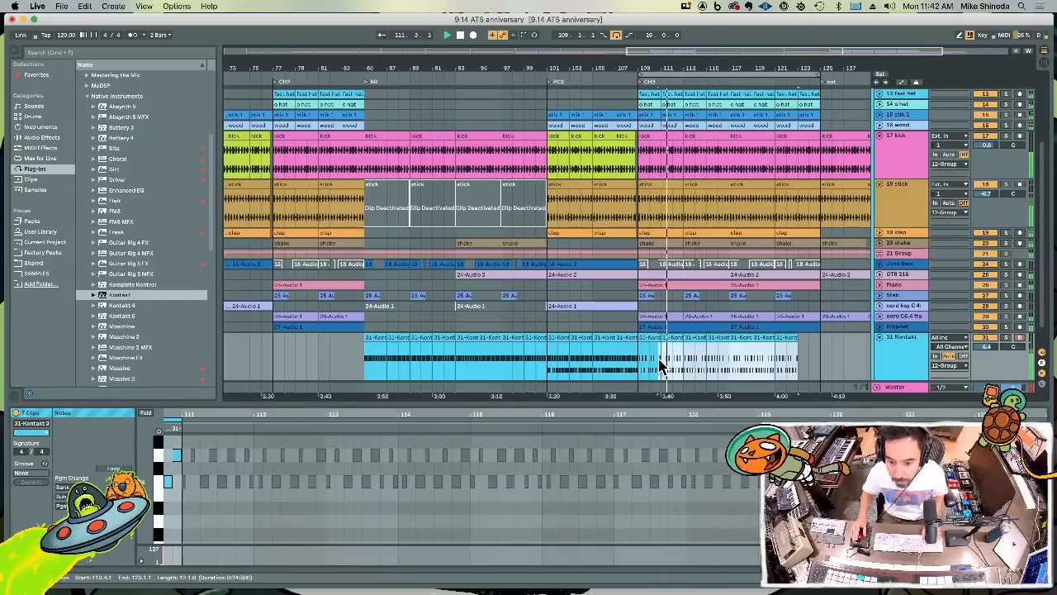
left_click(664, 358)
left_click(785, 337)
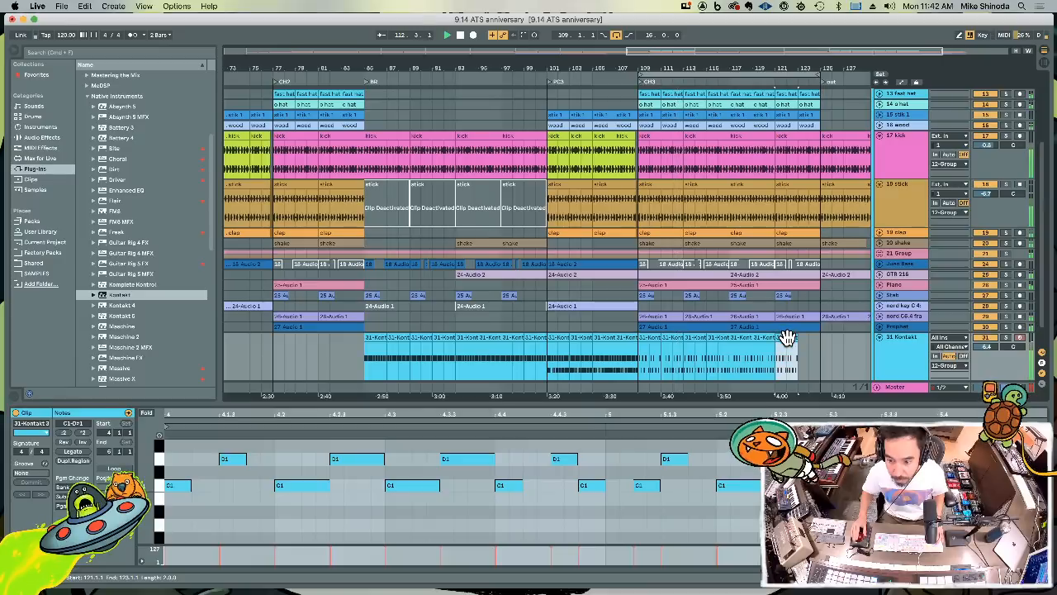
key("super+d")
Crop the Kontakt clip at bars 109 to 111, turn on its loop and extend it to bar 125
right_click(656, 344)
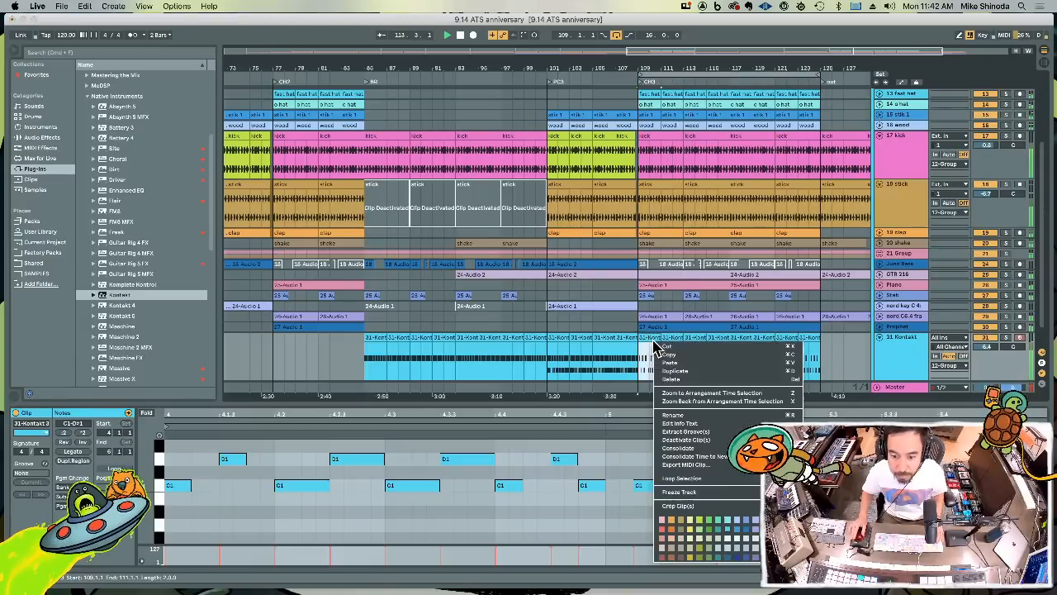
left_click(653, 345)
right_click(649, 338)
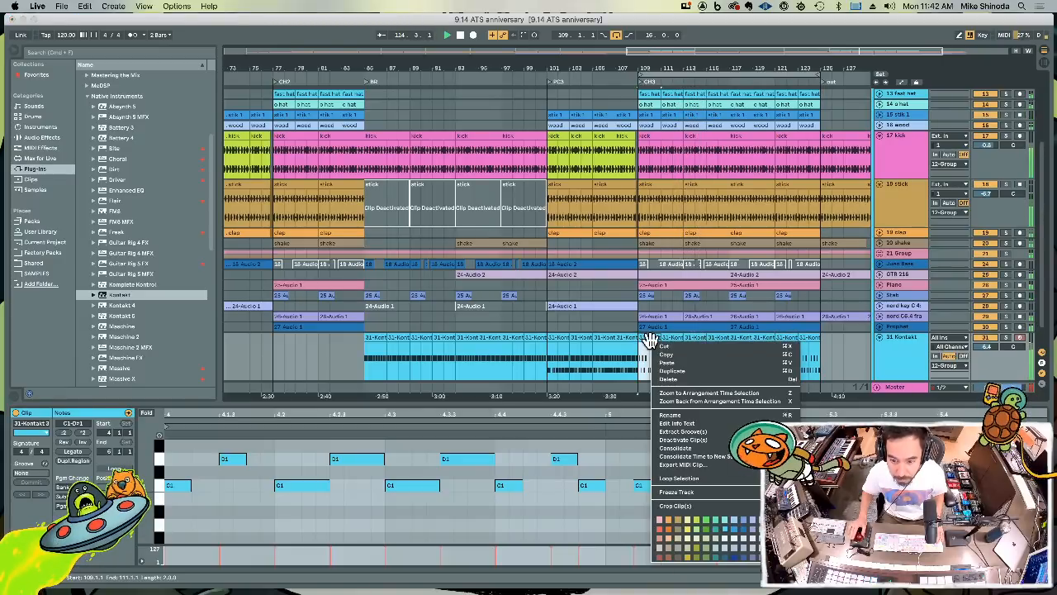
left_click(679, 505)
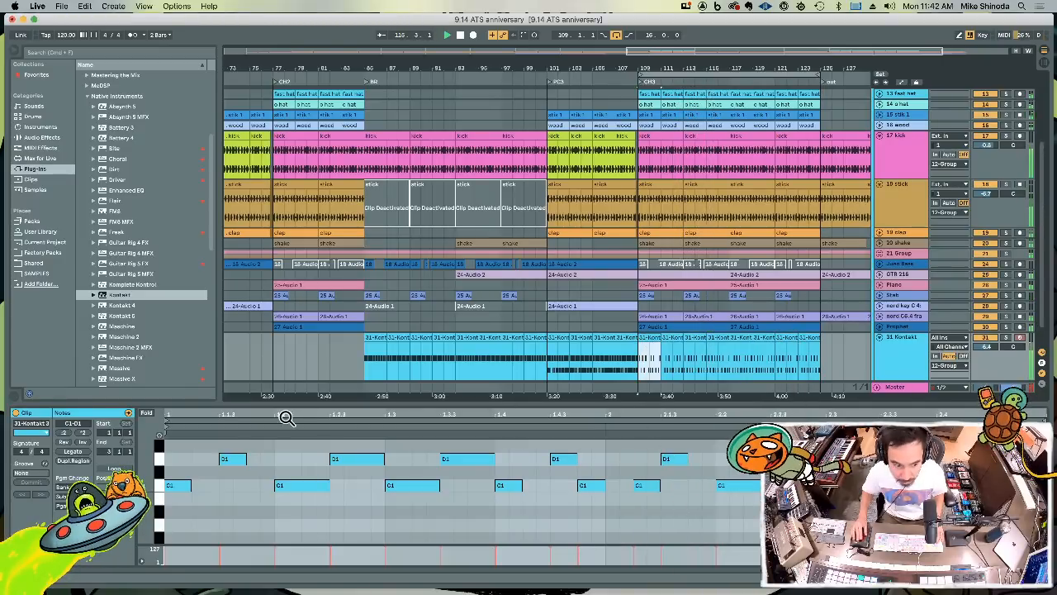
left_click(116, 469)
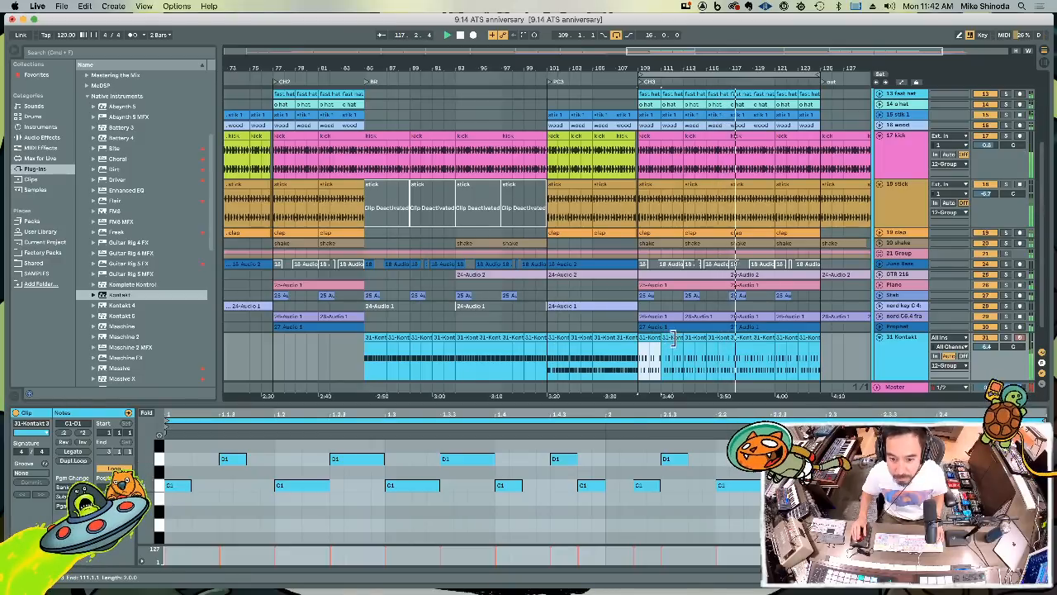
left_click_drag(672, 339, 822, 353)
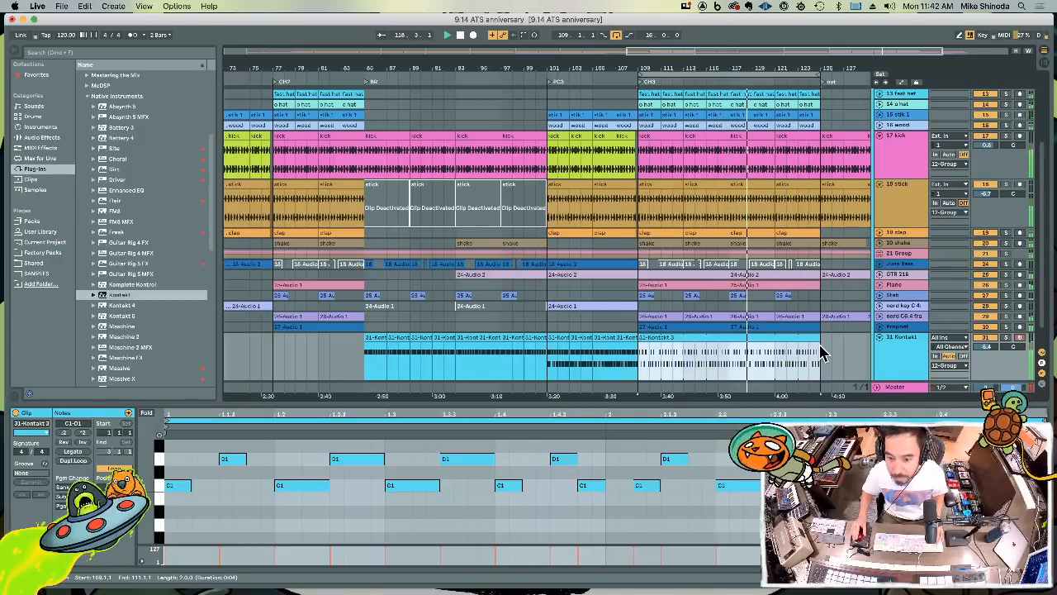
Enlarge the GTR 216 track and duplicate its audio from bars 113 to 117 onto bars 117 to 121
scroll(821, 352, "up", 4)
scroll(821, 350, "down", 4)
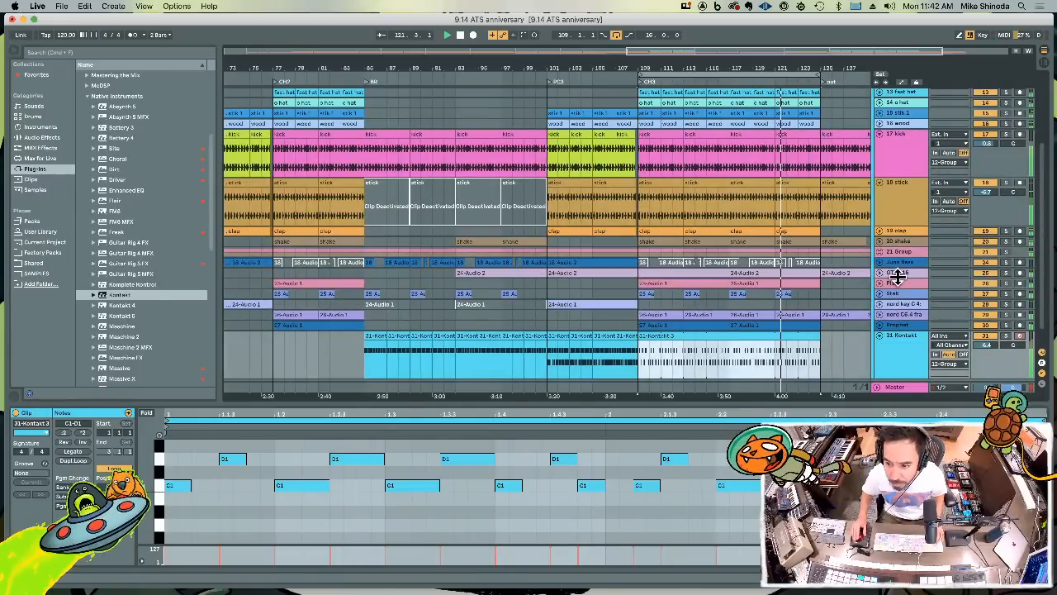
left_click_drag(896, 278, 894, 337)
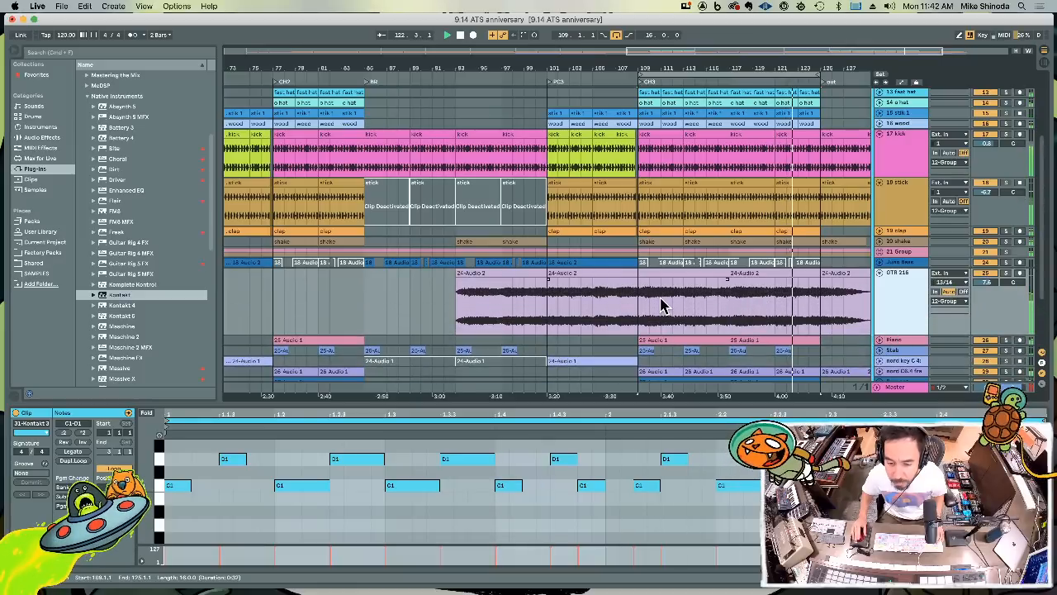
left_click_drag(685, 306, 724, 305)
key("super+d")
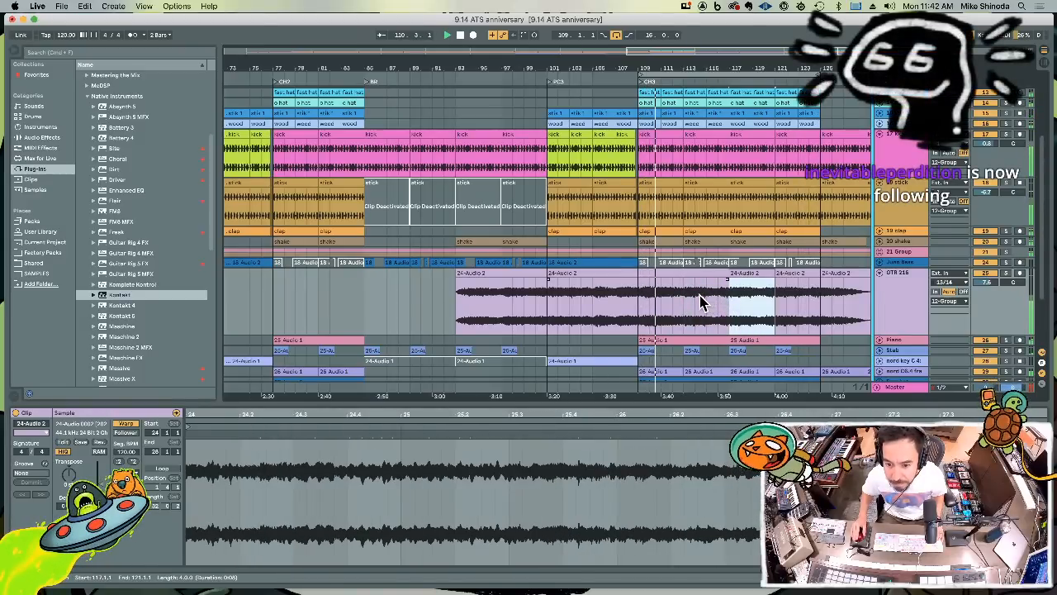
Record another Kontakt drum pass over the chorus 3 clip starting at bar 109
scroll(698, 302, "down", 4)
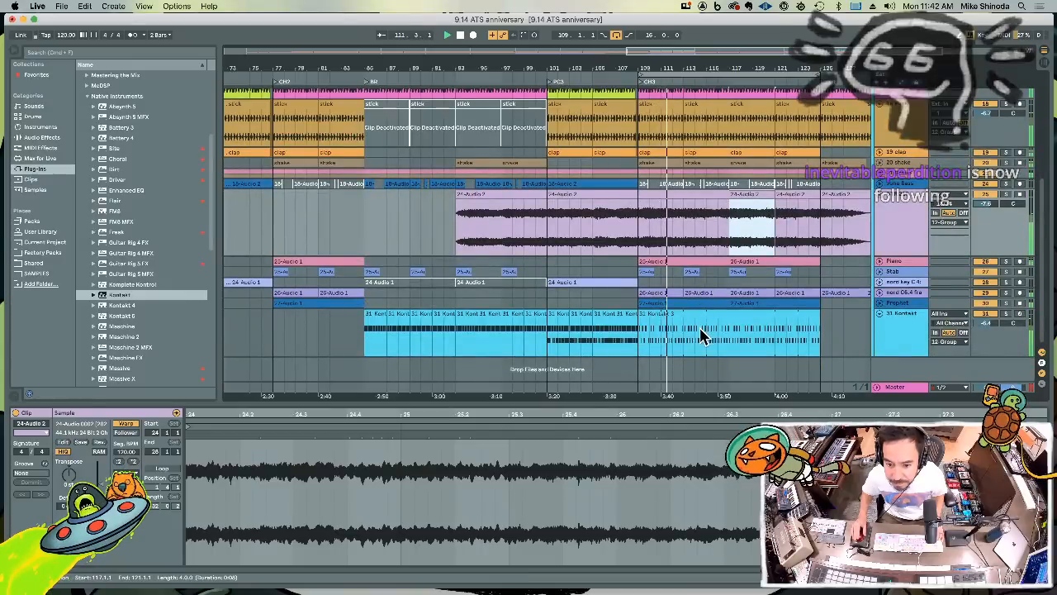
left_click_drag(647, 339, 728, 341)
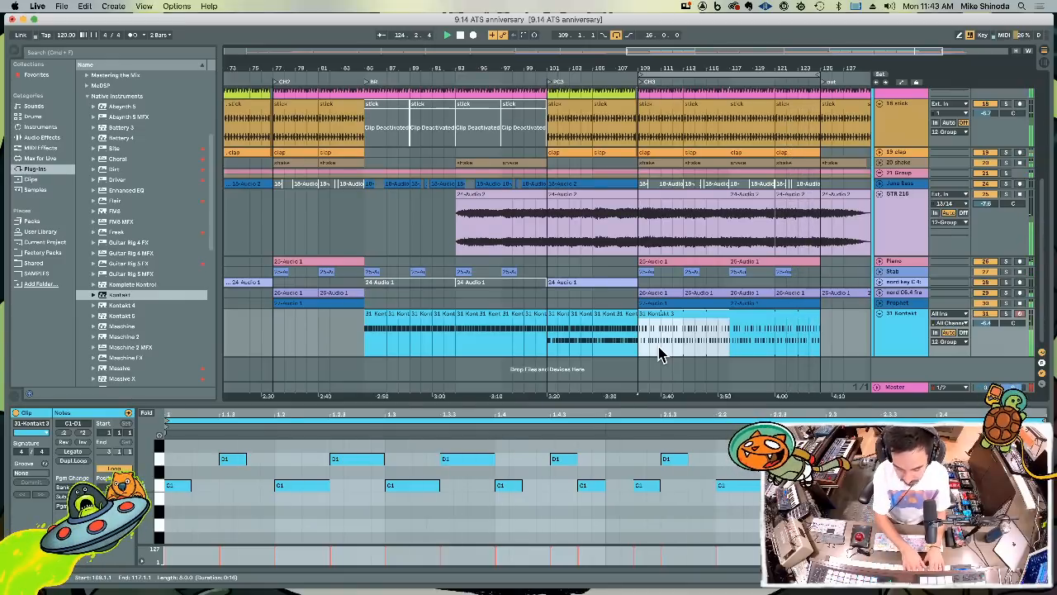
key("F9")
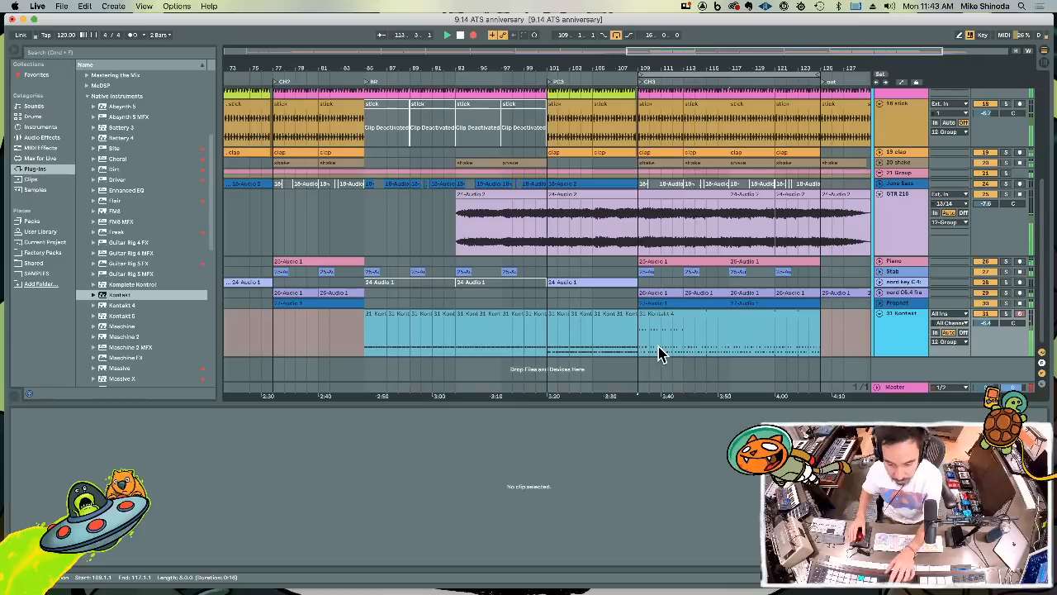
key("F9")
Delete the Kontakt part after bar 113 and crop the remaining clip at bars 109 to 113
left_click_drag(682, 335, 861, 344)
left_click(667, 312)
right_click(666, 316)
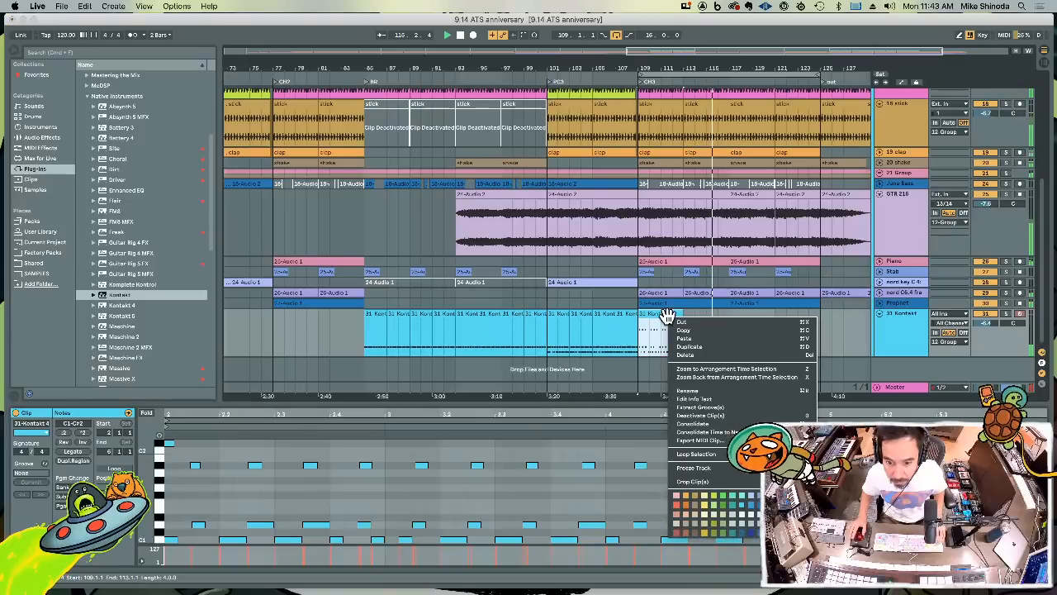
left_click(689, 482)
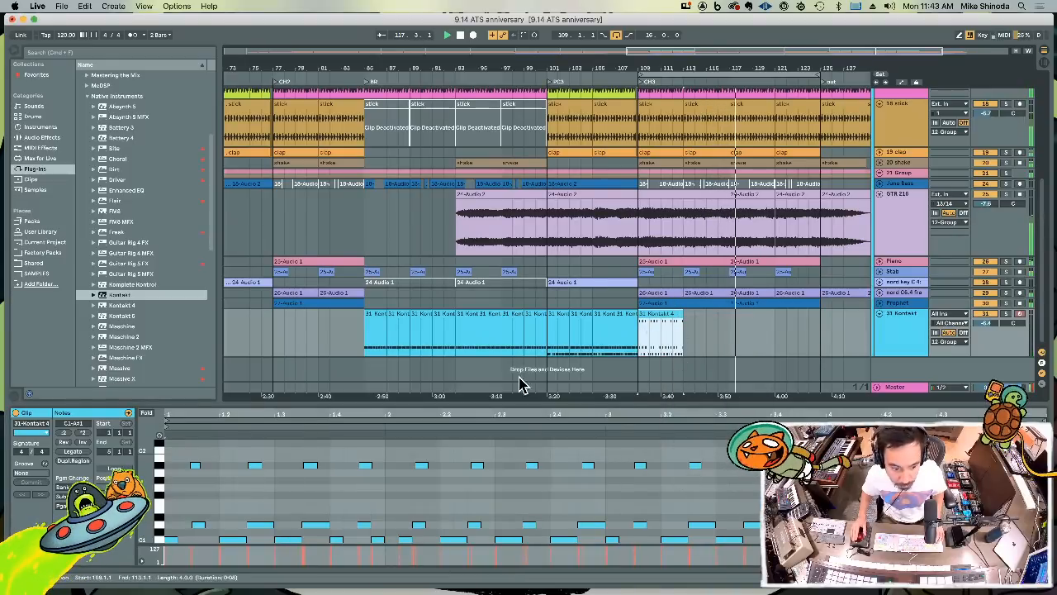
Copy the first A#1 note of the Kontakt clip to C#2 at the start of bar 1
left_click(249, 445)
scroll(249, 446, "up", 4)
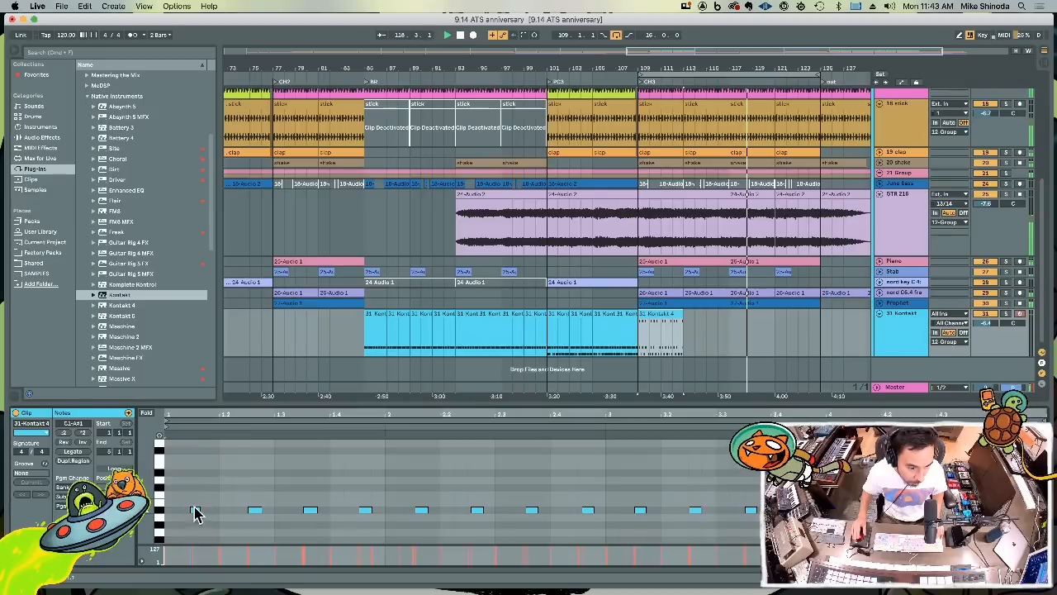
left_click(196, 507)
left_click_drag(196, 509, 169, 489)
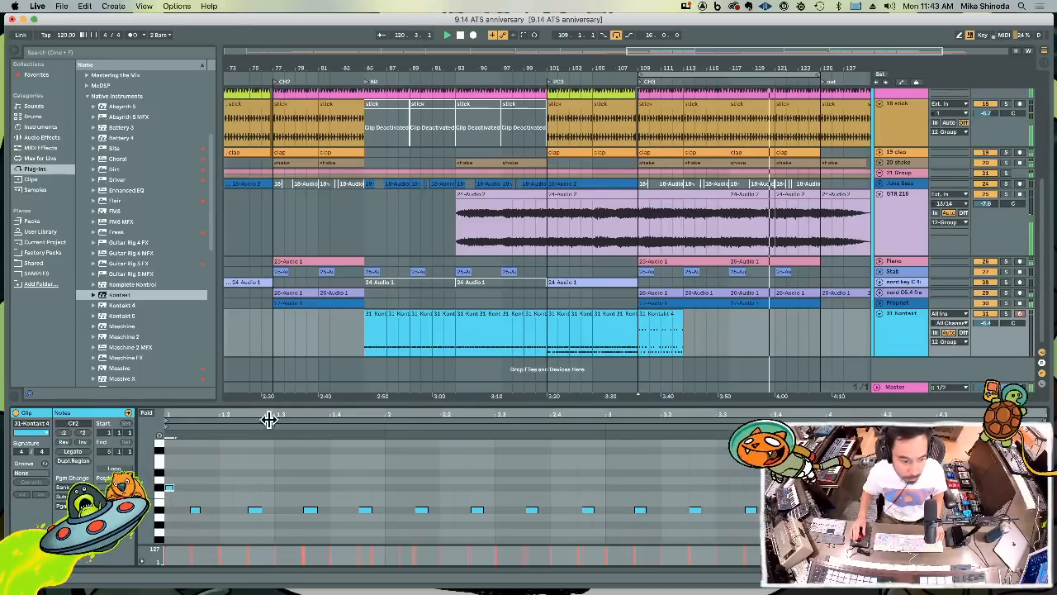
Loop the four-bar Kontakt clip out to bar 125 and copy its bars 109 to 117 into chorus 2 at bar 77
left_click(124, 467)
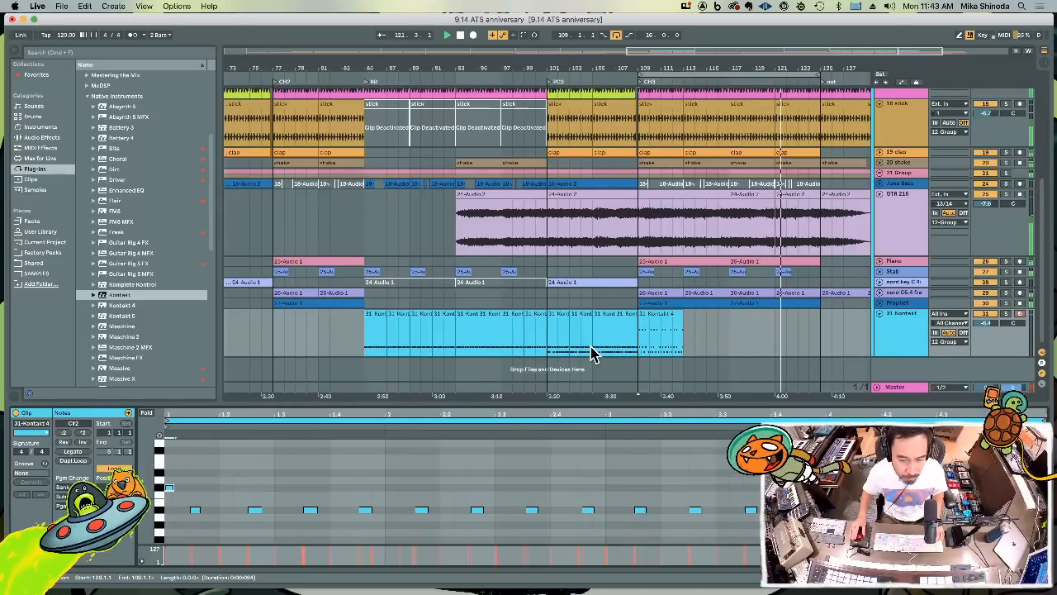
left_click_drag(679, 313, 819, 314)
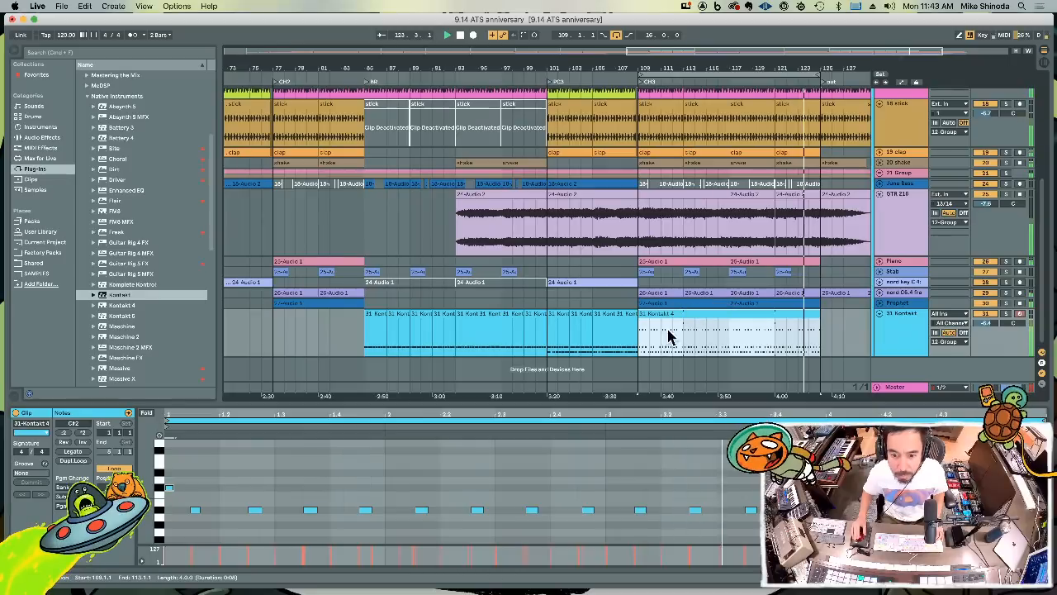
left_click_drag(637, 335, 733, 337)
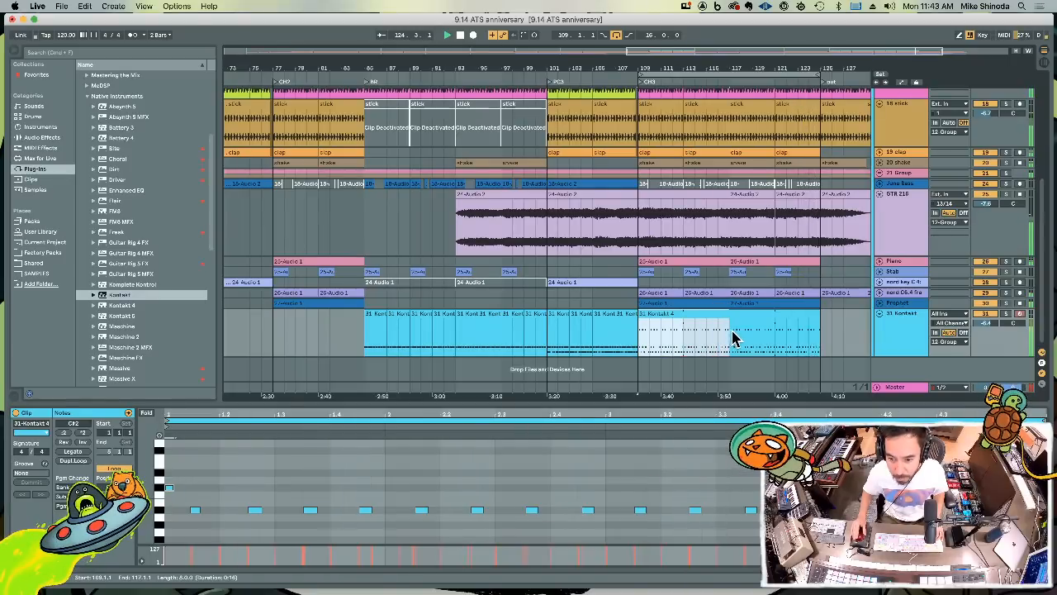
left_click(279, 329)
key("super+v")
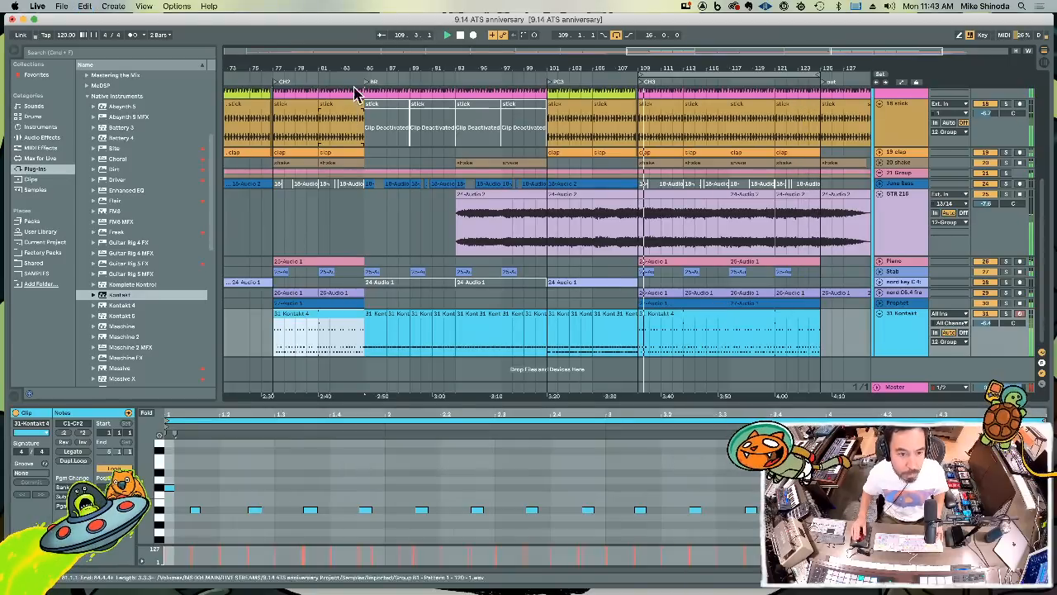
Collapse the Native Instruments plug-in folder in the browser and expand the Soundtoys folder
left_click_drag(356, 68, 670, 68)
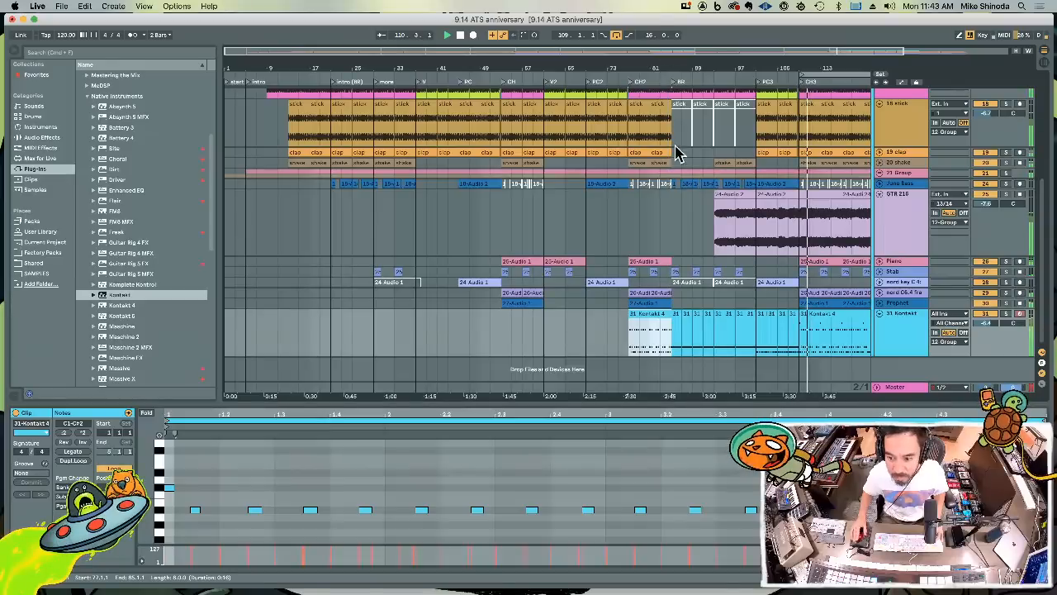
scroll(155, 252, "up", 1)
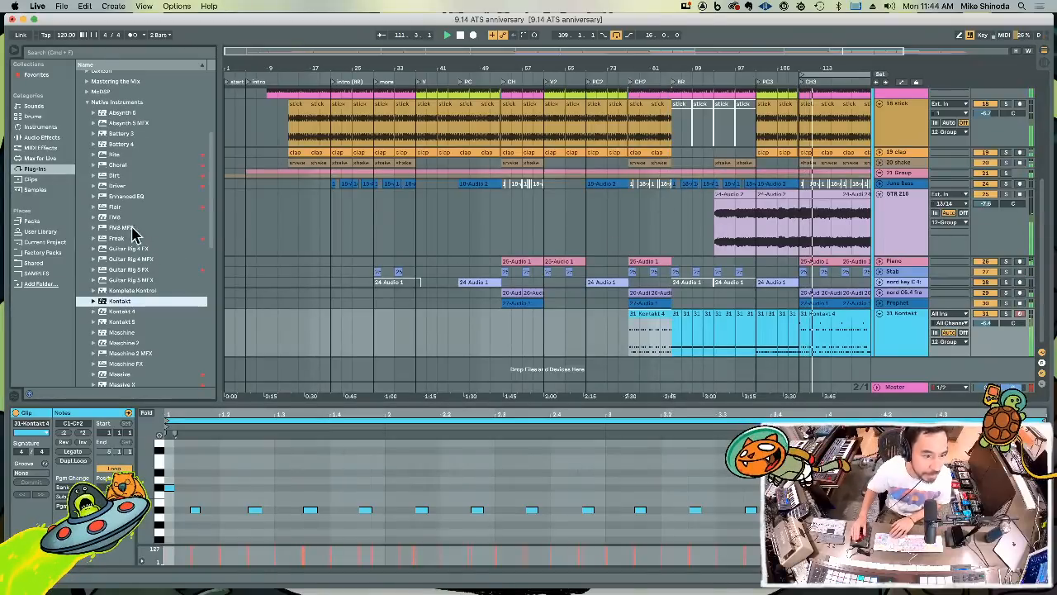
left_click(117, 163)
key("Left")
key("Left")
key("Down")
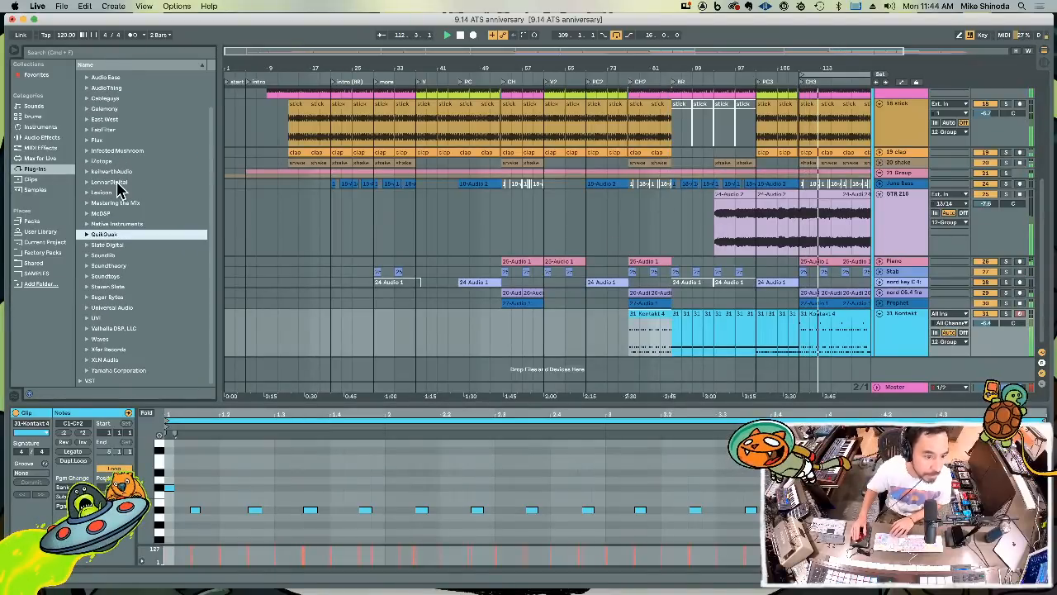
key("Down")
key("Down")
key("Down")
key("Down")
key("Right")
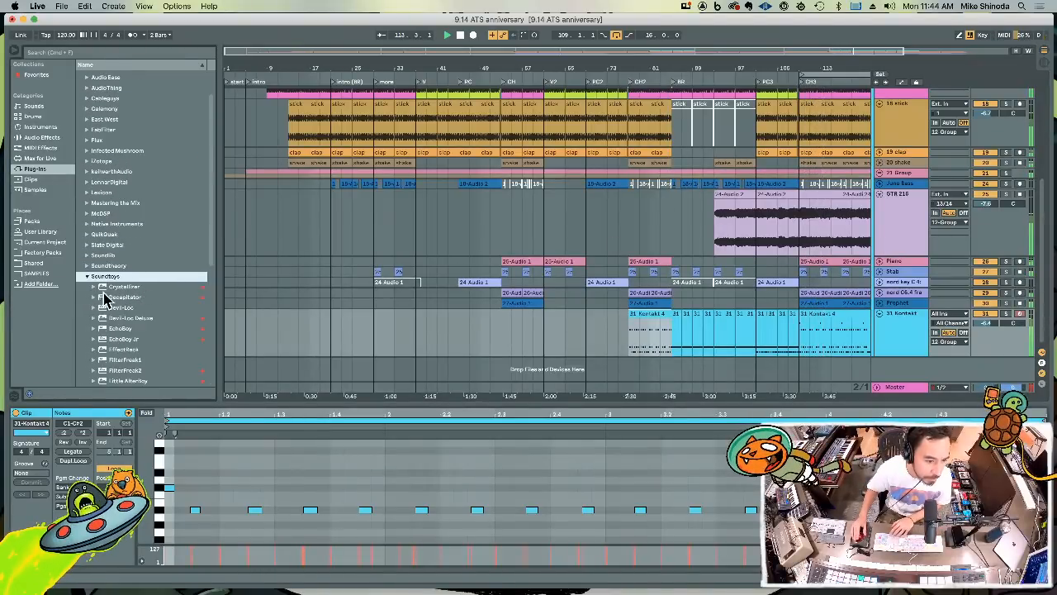
Add the Decapitator effect to the Kontakt track, adjust its Drive and close the plug-in window
left_click_drag(108, 299, 889, 331)
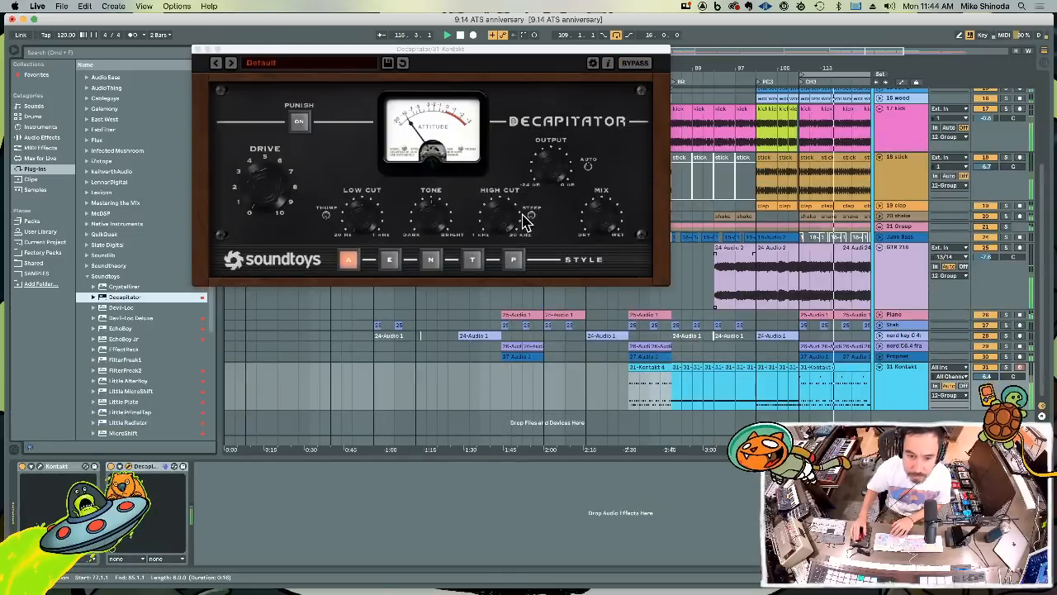
left_click_drag(267, 194, 268, 183)
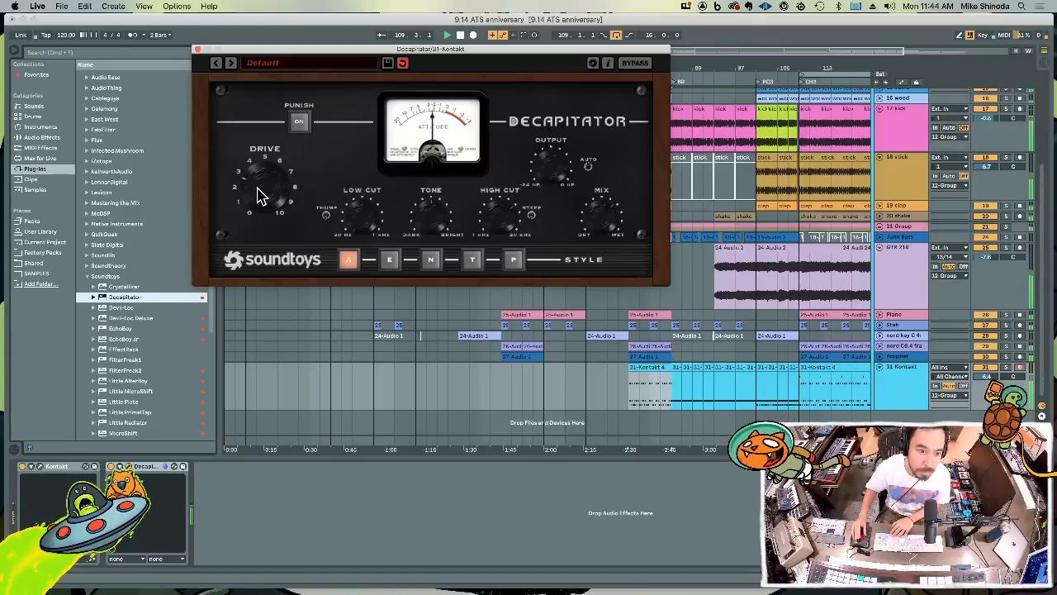
left_click(198, 49)
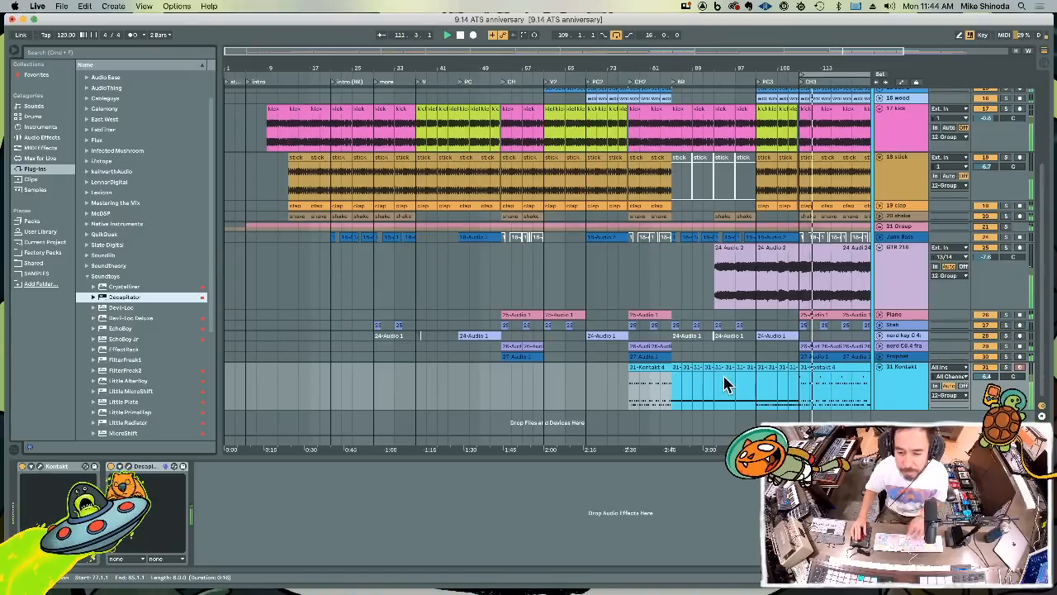
Paste the copied eight-bar Kontakt chorus part into chorus 1 at bar 53
left_click(502, 397)
key("super+v")
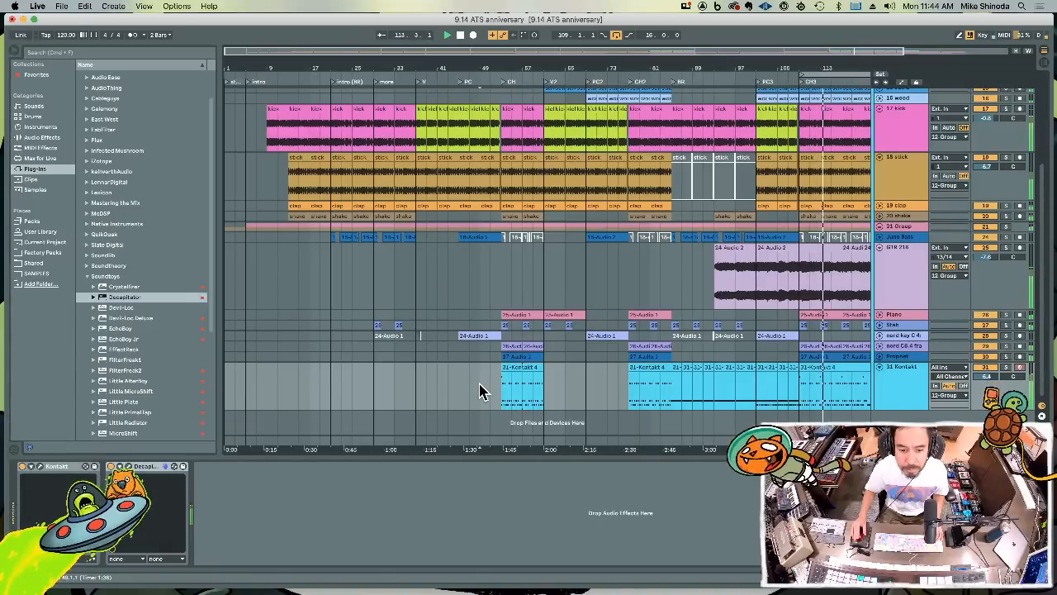
Play from the verse marker and copy the Stab clips of bars 29 to 37 into the verse at bar 37
left_click(419, 83)
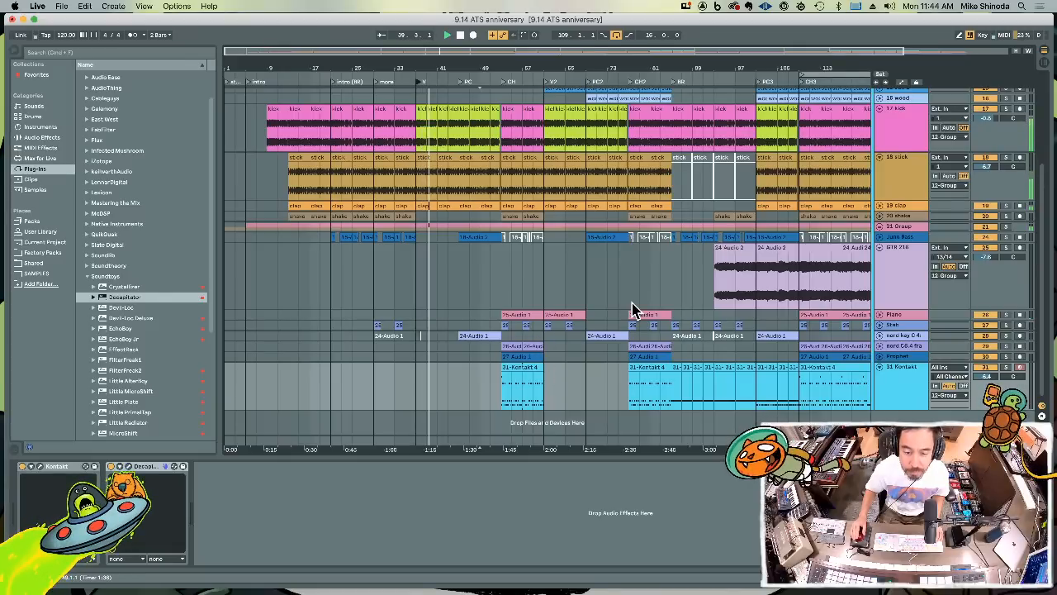
left_click(377, 325)
left_click_drag(421, 330, 376, 332)
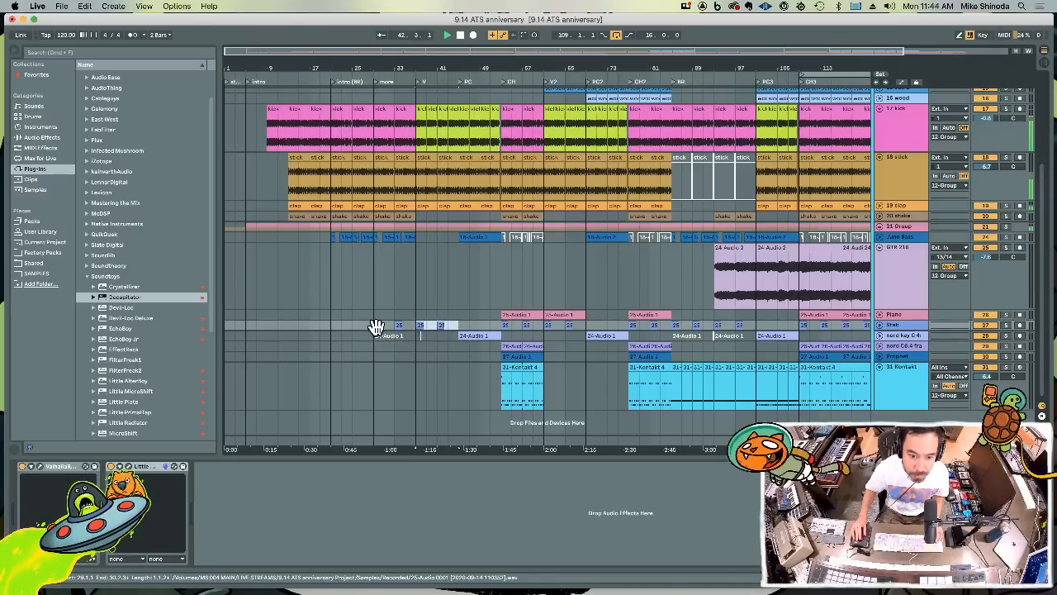
Arm the Kontakt track, record a drum part into the pre-chorus leading up to bar 53 and quantize its notes
key("super+d")
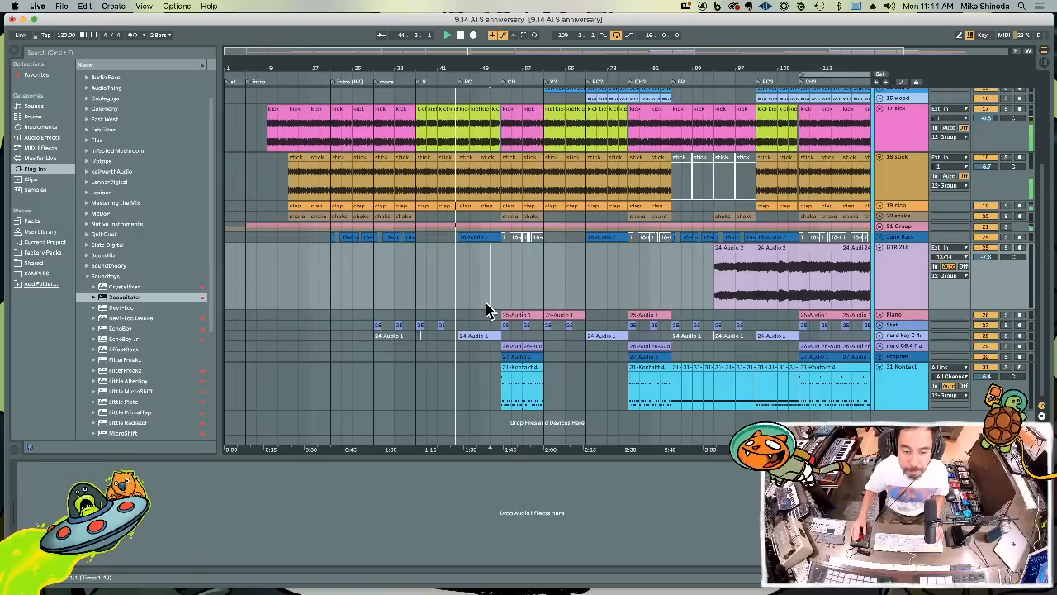
left_click(669, 352)
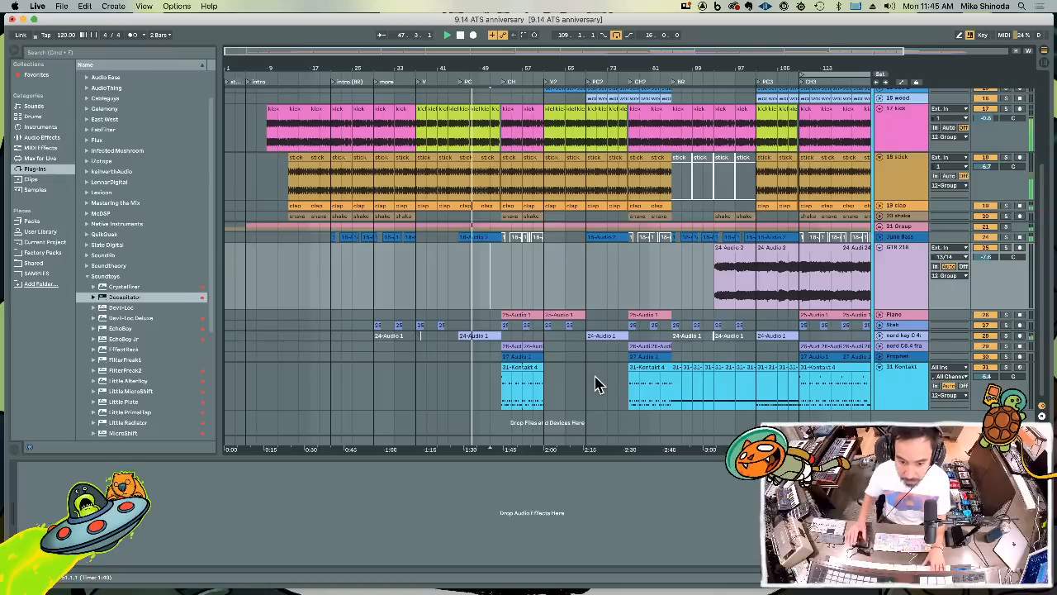
left_click(463, 390)
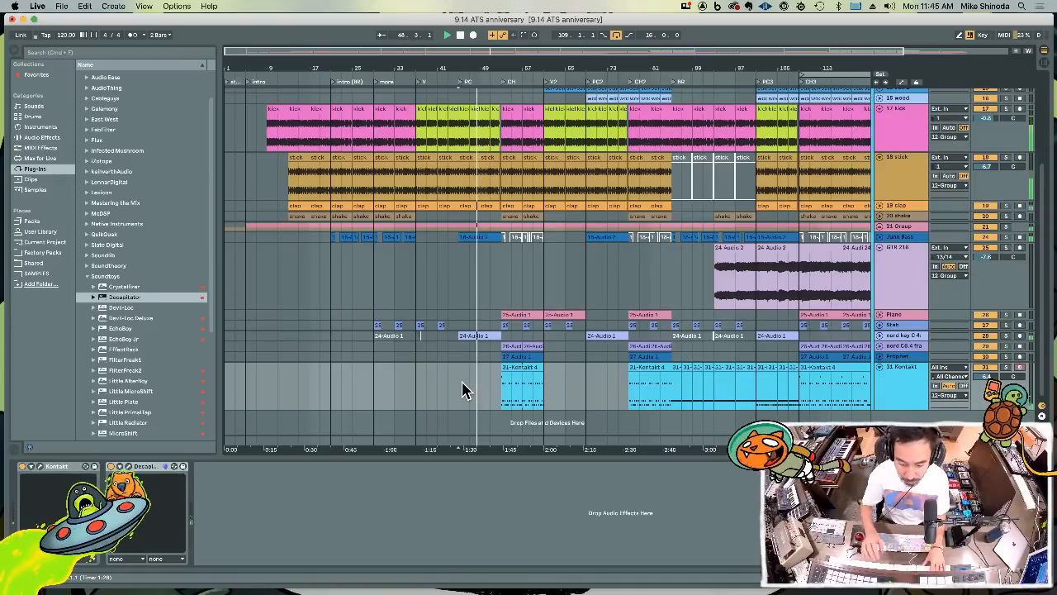
key("F9")
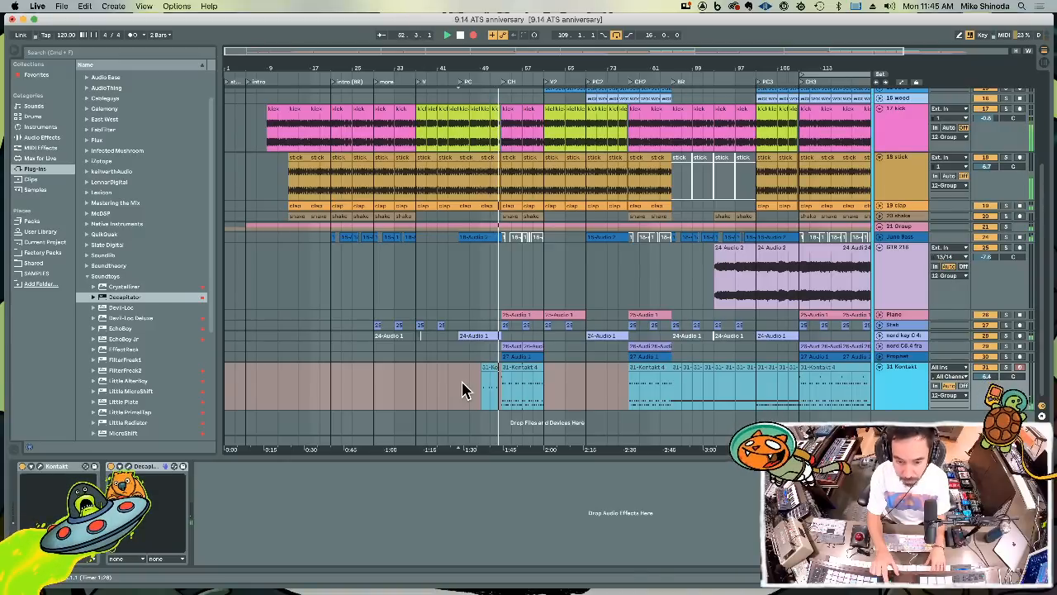
key("F9")
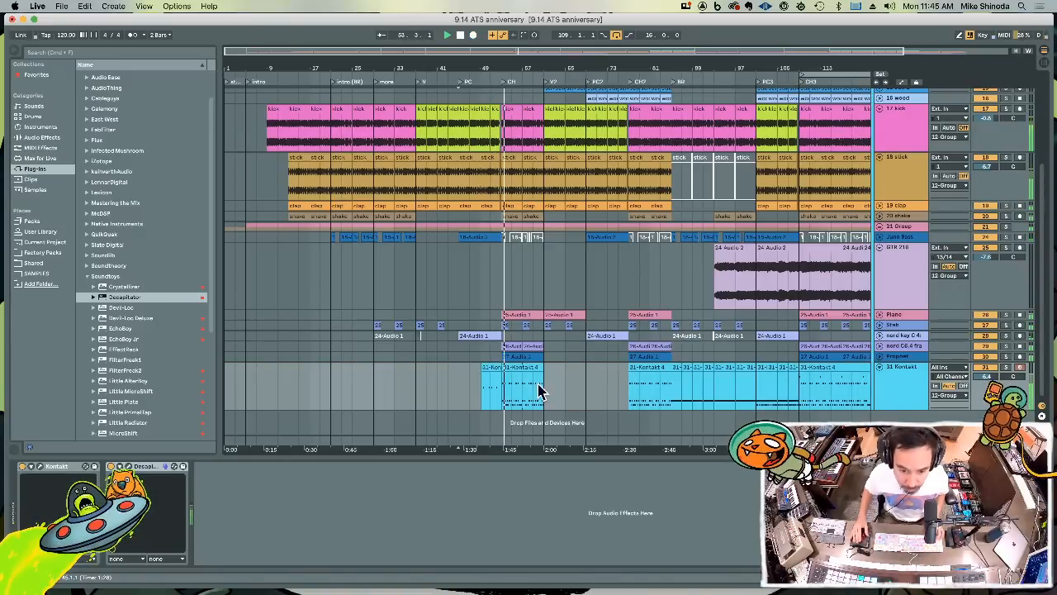
double_click(493, 369)
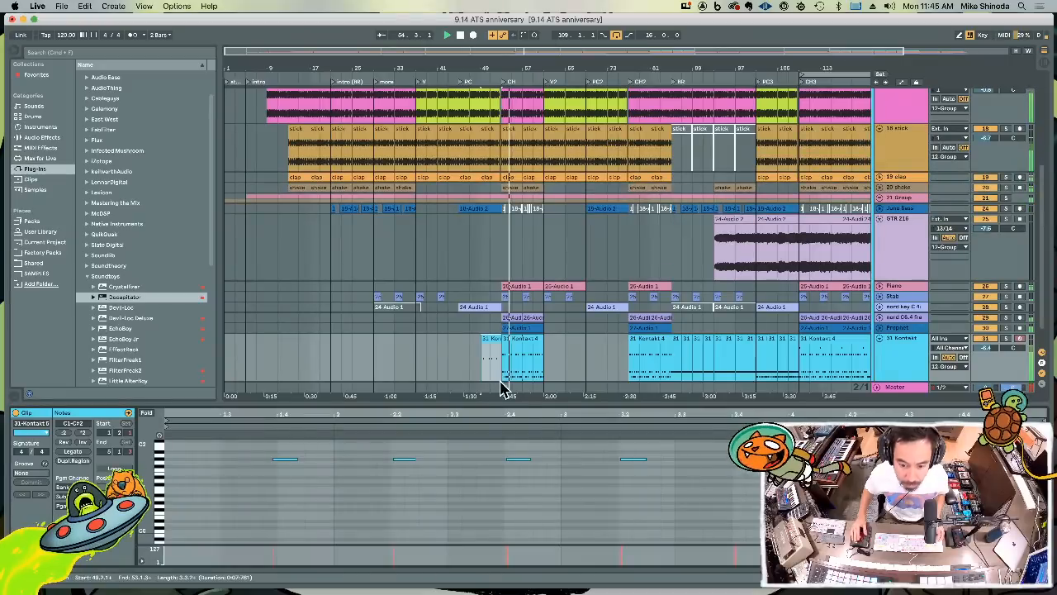
key("super+a")
key("super+u")
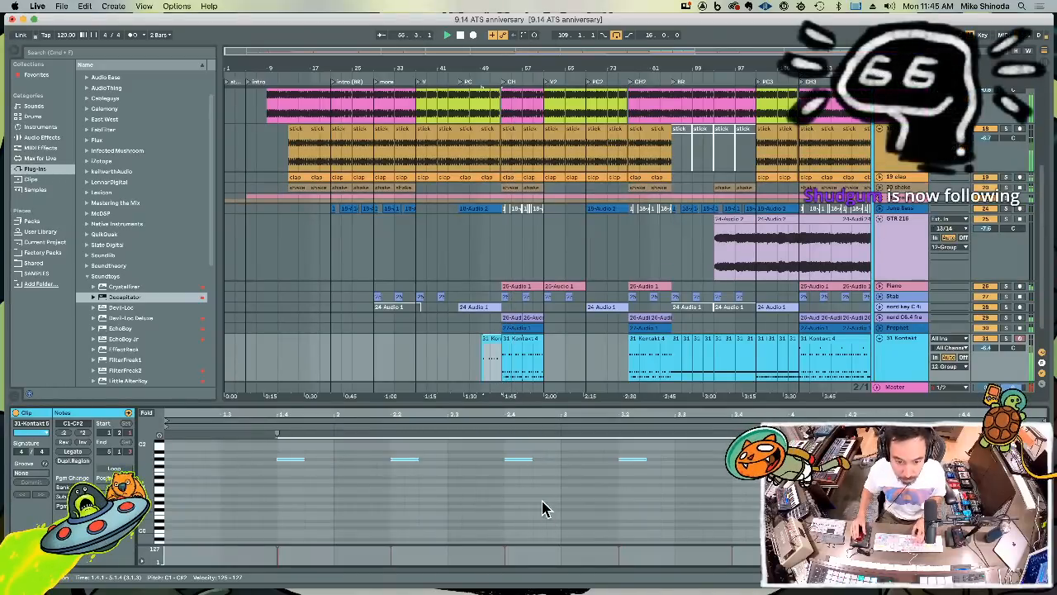
Copy bars 51 to 53 of the recorded Kontakt part and paste it repeatedly from bar 45 to fill the pre-chorus
left_click(496, 367)
left_click_drag(495, 366, 498, 365)
key("super+c")
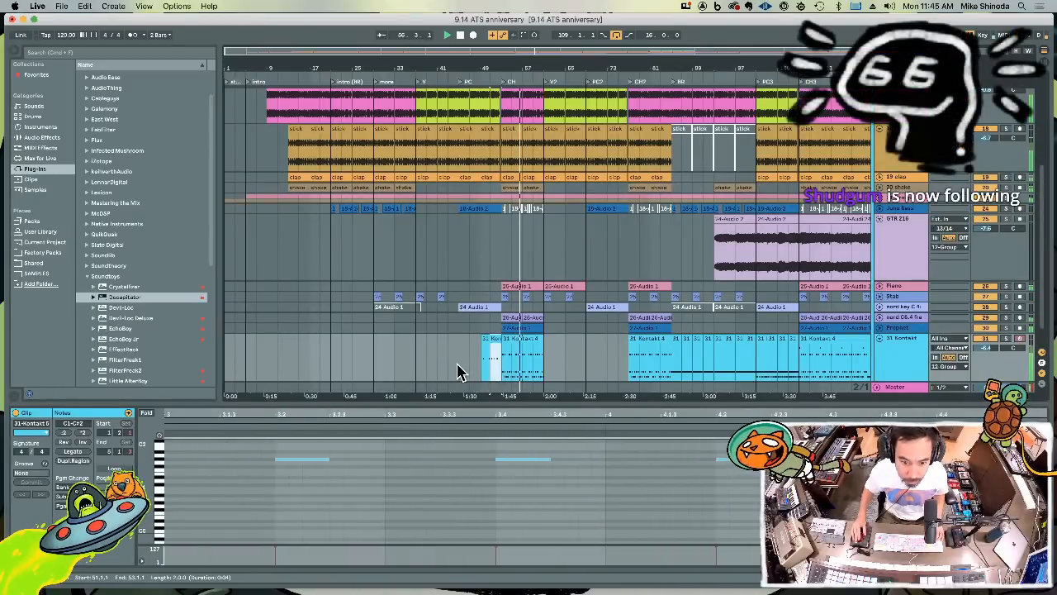
left_click(457, 364)
key("super+v")
key("super+v")
key("super+v")
key("super+v")
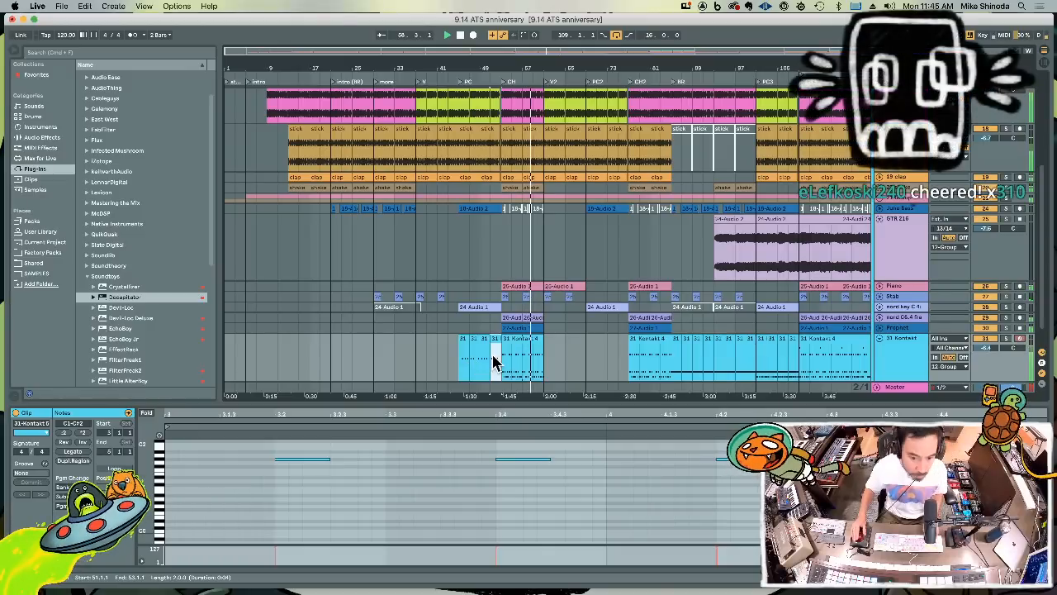
Record a Kontakt drum part from bar 65 into pre-chorus 2 and quantize all its notes
left_click(494, 360)
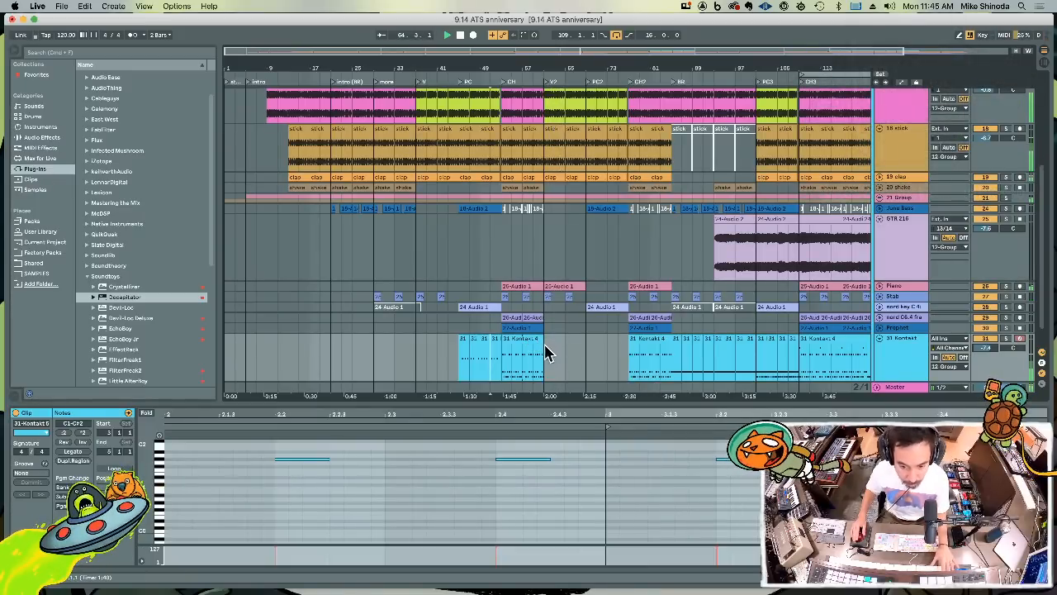
key("F9")
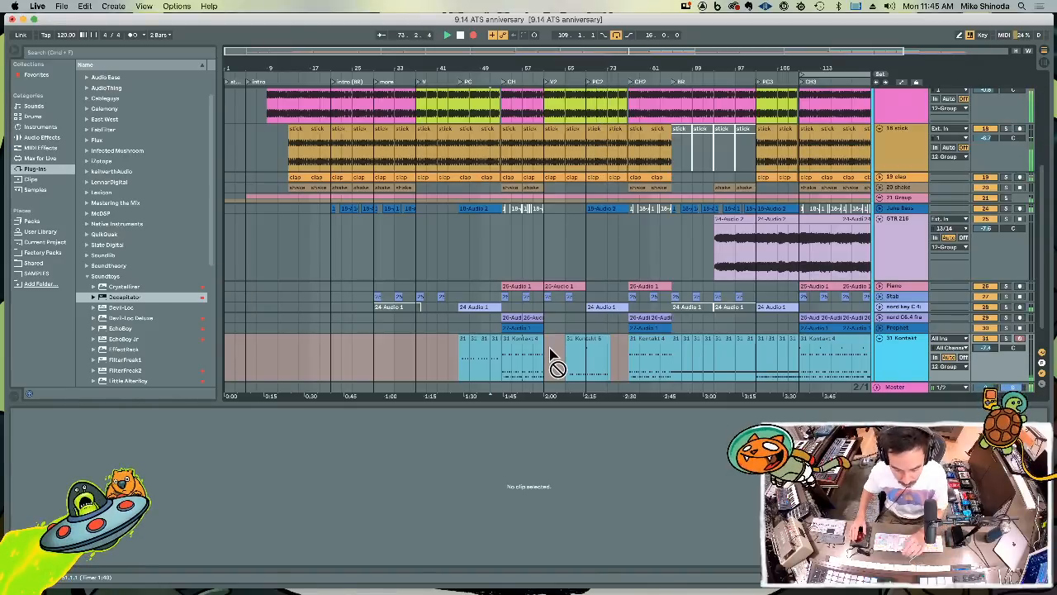
left_click_drag(549, 353, 554, 356)
left_click(590, 339)
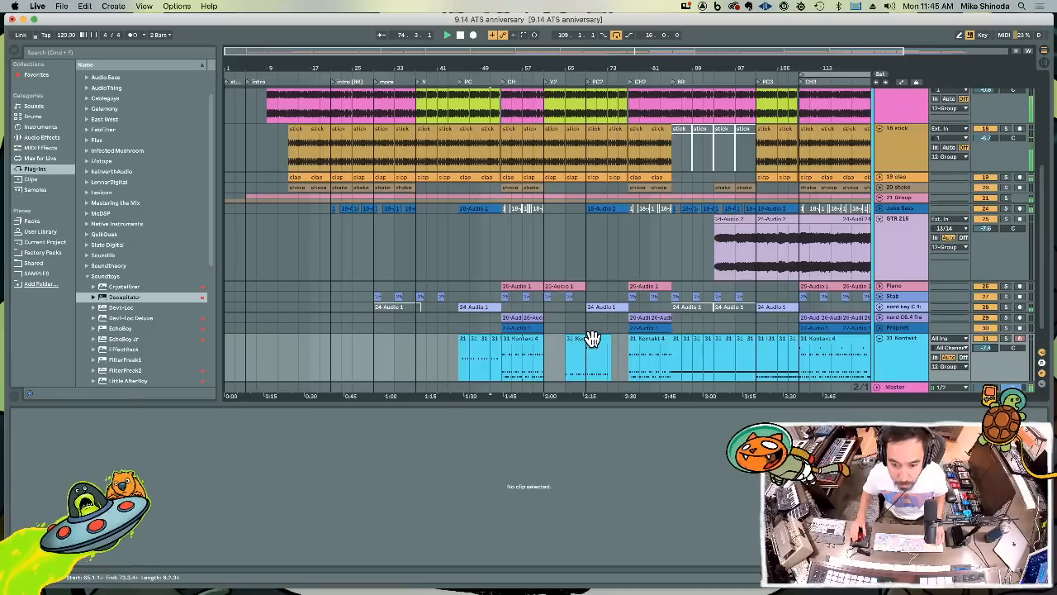
key("super+a")
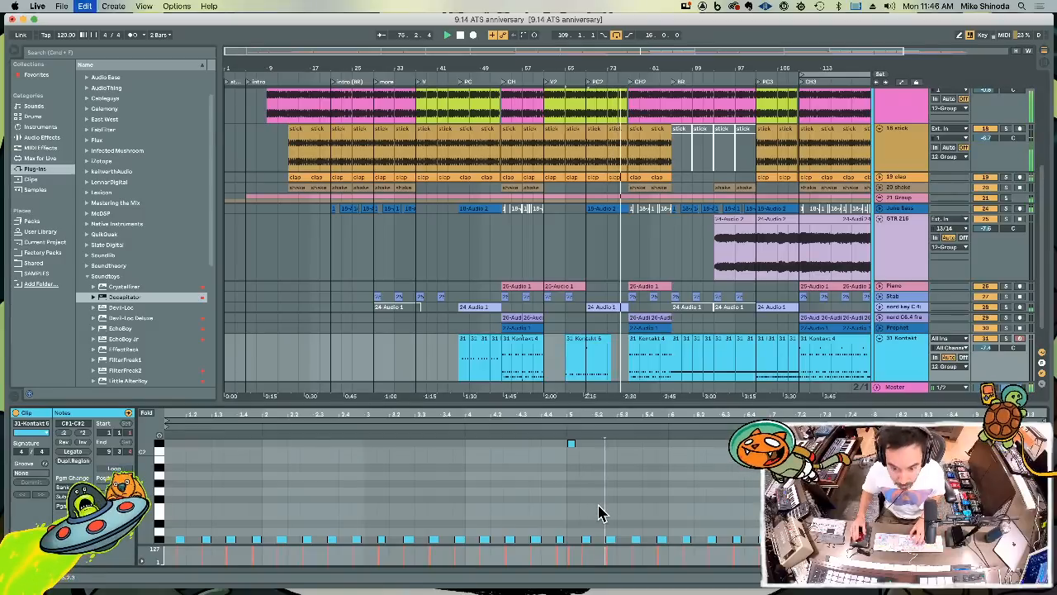
key("super+u")
Copy bars 69 to 73 of the Kontakt part to bar 61 and duplicate it up to chorus 2 at bar 77
left_click_drag(587, 368, 605, 365)
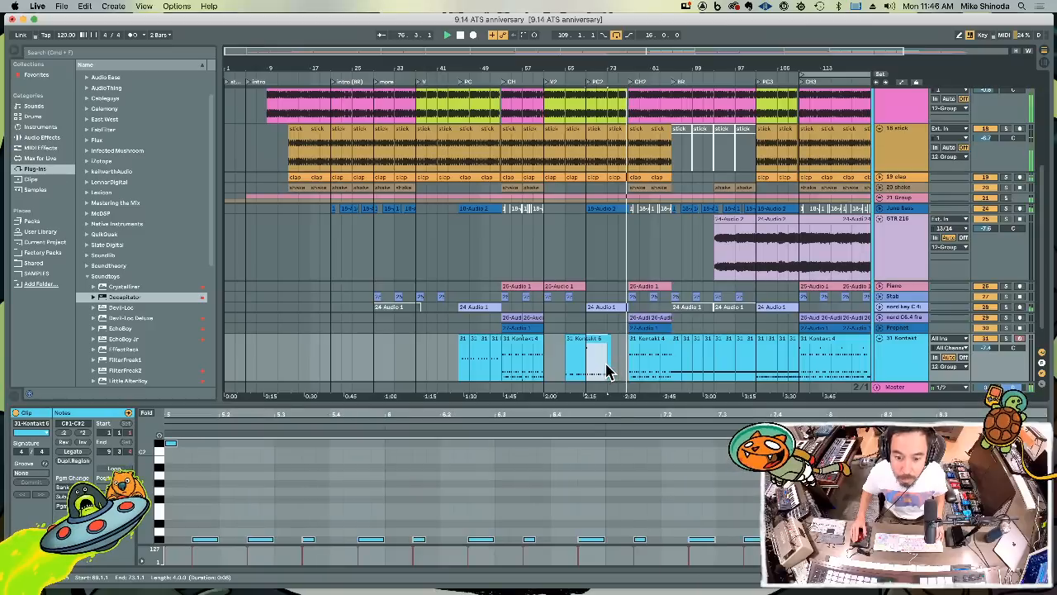
key("super+c")
left_click(544, 360)
key("super+v")
key("super+d")
key("super+d")
key("super+d")
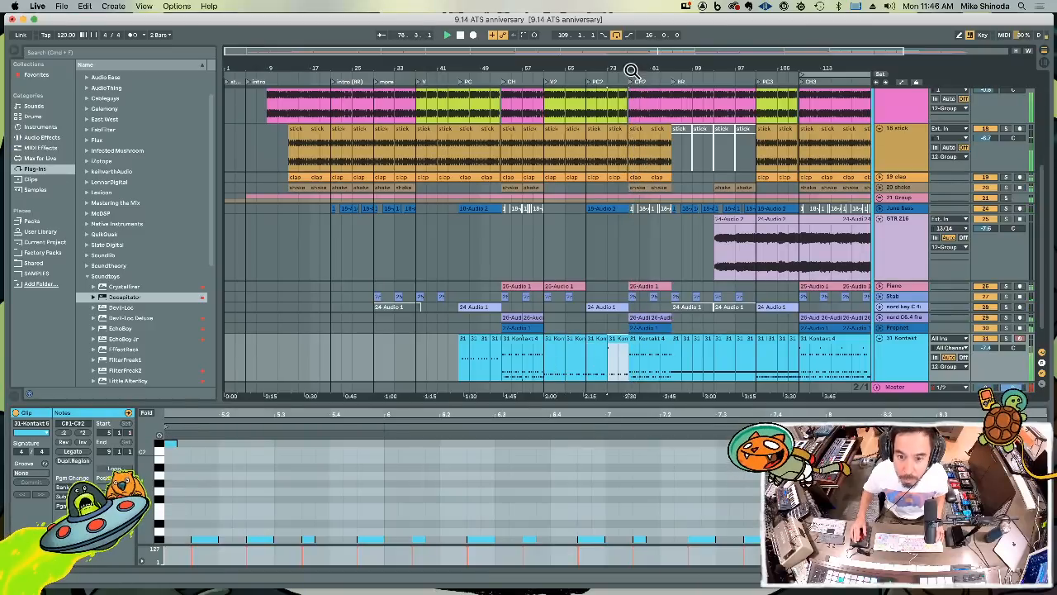
Add a fill of sixteenth-note D1 hits to the Kontakt clip in the last beat before chorus 2
left_click_drag(631, 70, 620, 154)
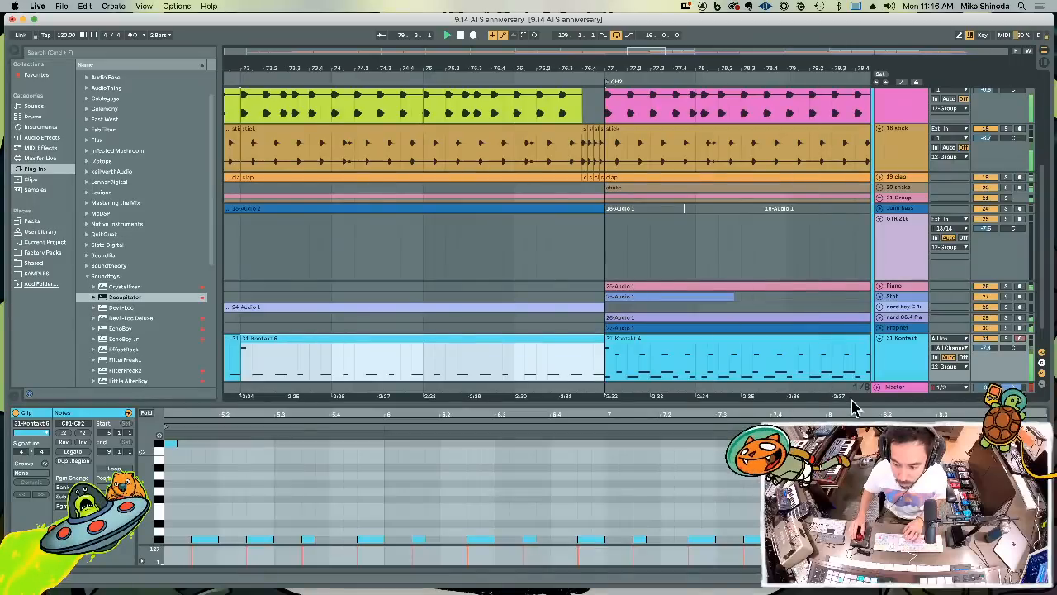
left_click(1037, 539)
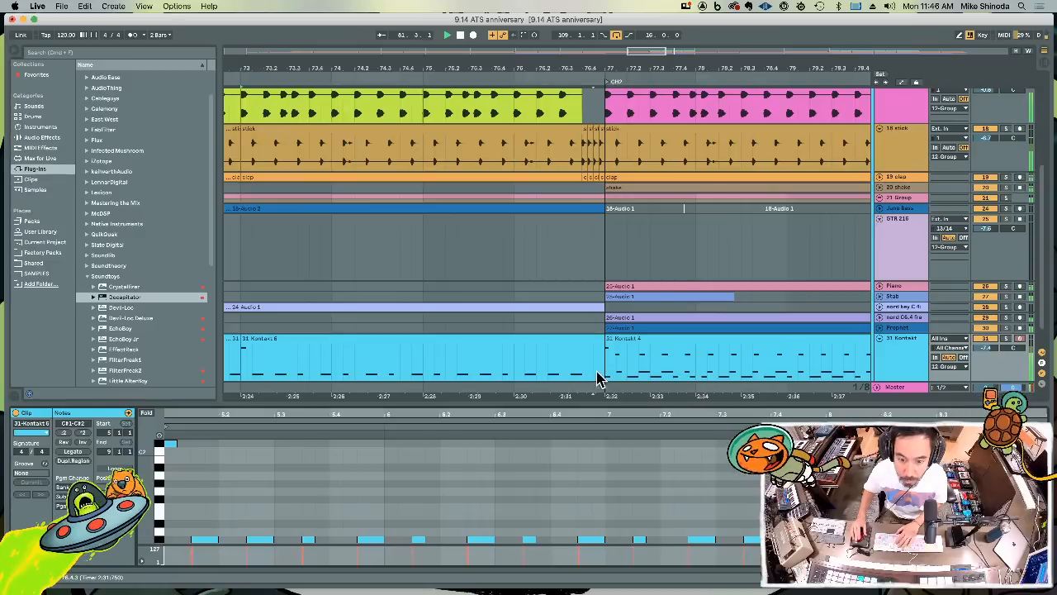
left_click_drag(582, 369, 596, 367)
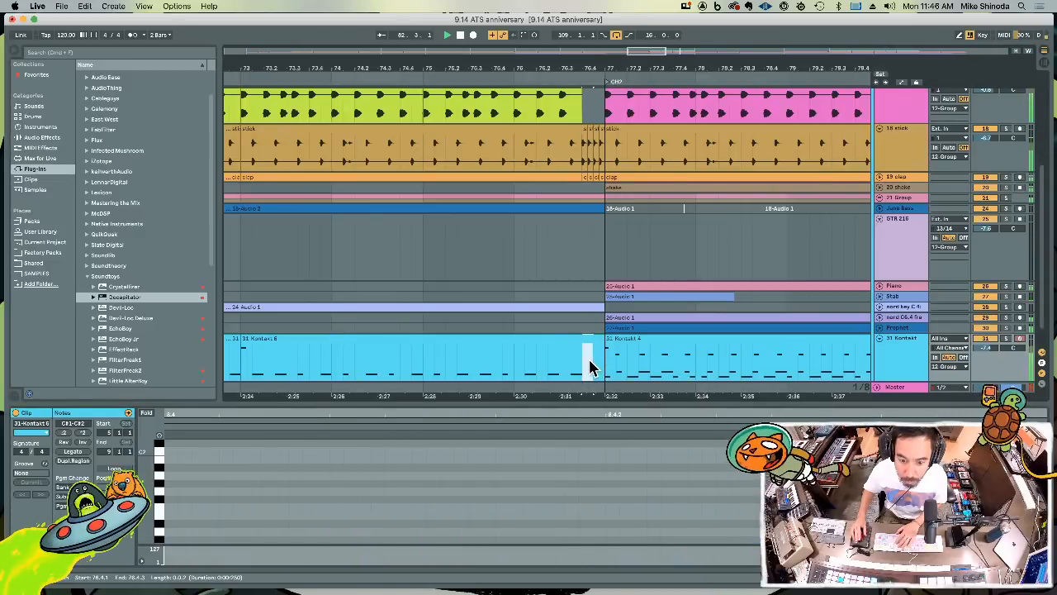
left_click(586, 366)
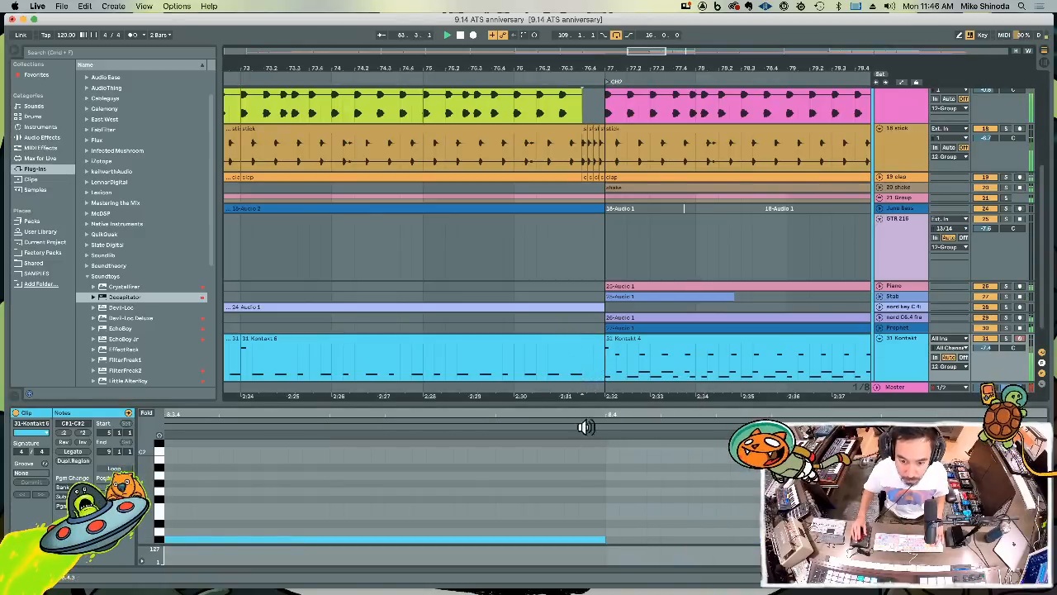
left_click_drag(585, 413, 585, 392)
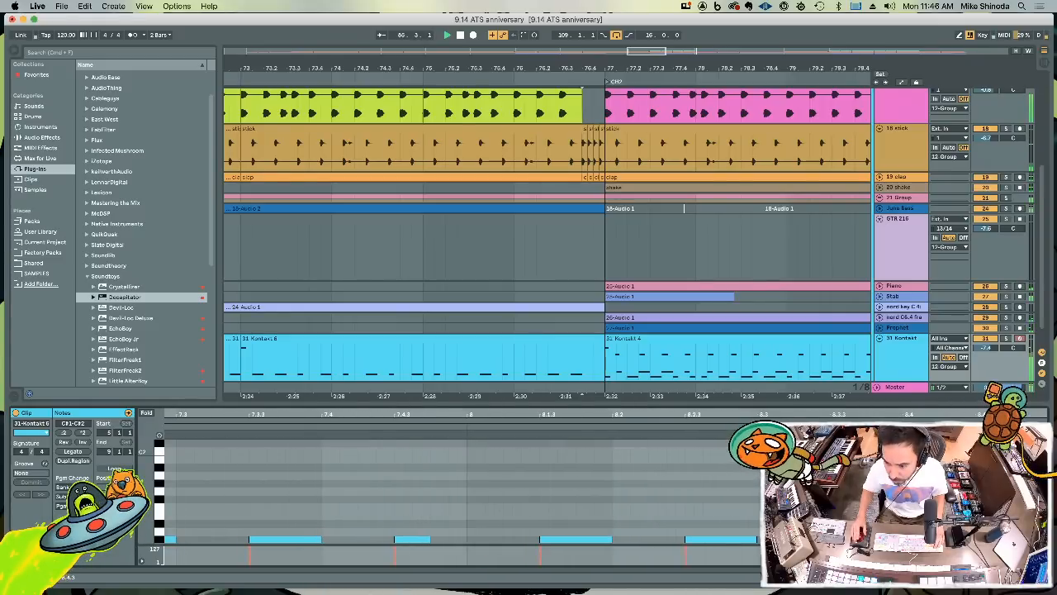
scroll(471, 492, "down", 5)
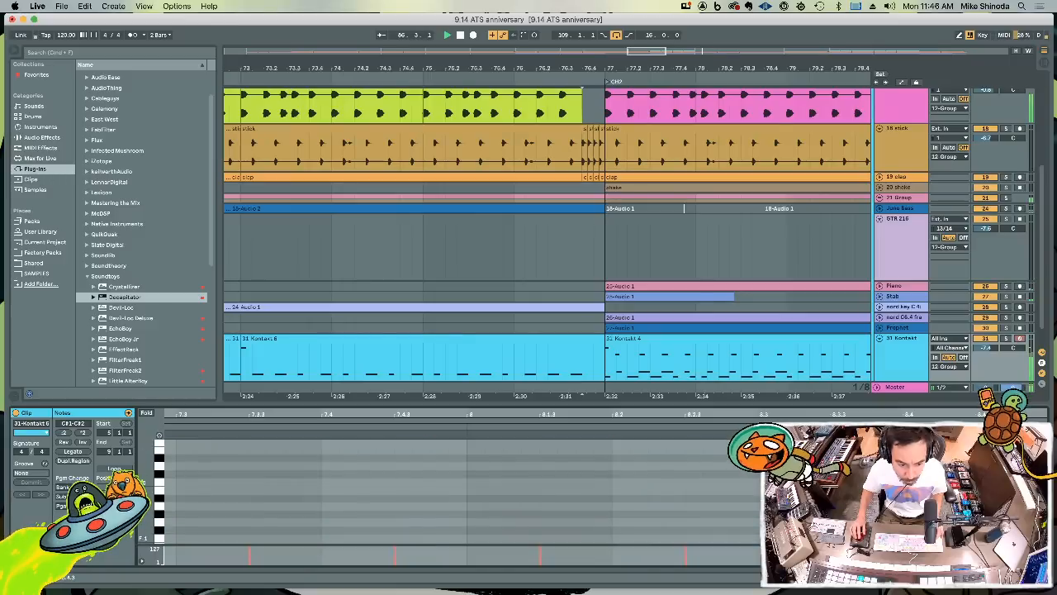
scroll(471, 492, "up", 3)
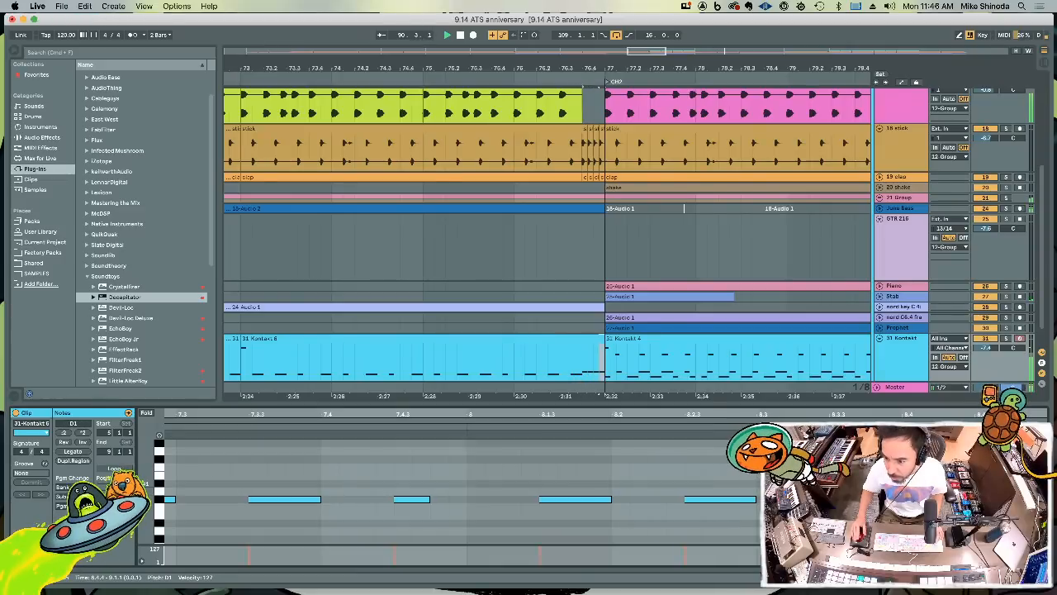
Enlarge the shake track and duplicate its clip at bar 97 across pre-chorus 3, from bar 101 to 109
left_click_drag(530, 69, 531, 31)
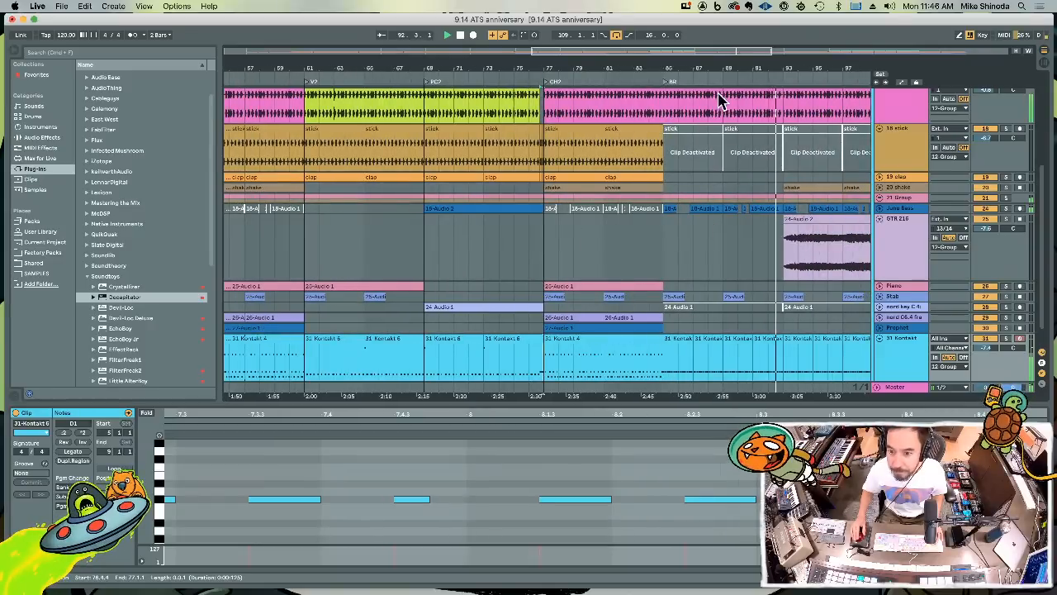
left_click_drag(684, 68, 684, 35)
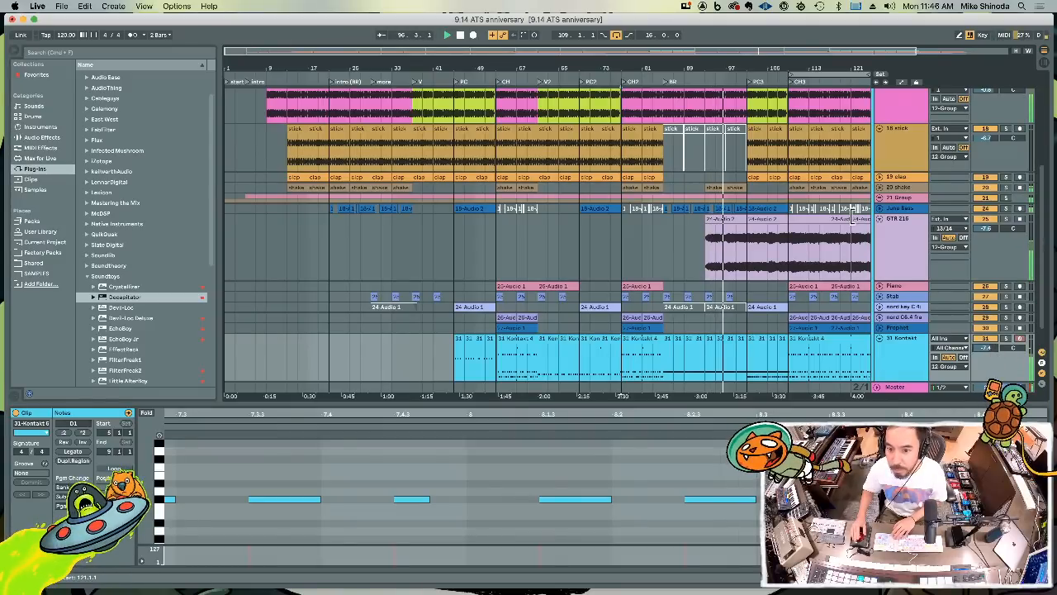
scroll(854, 219, "up", 5)
scroll(950, 273, "down", 3)
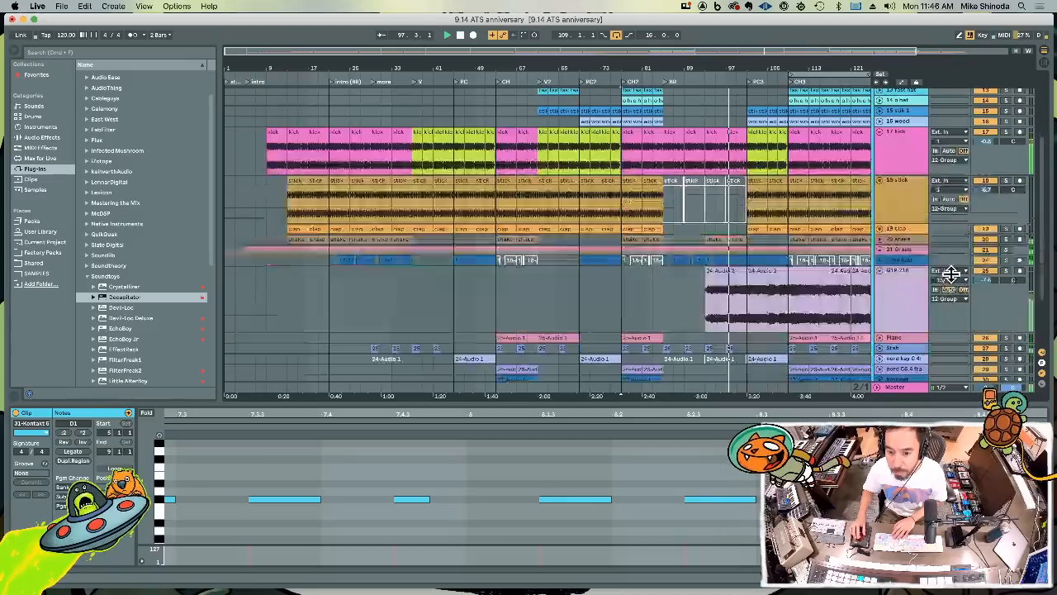
left_click(980, 244)
left_click_drag(979, 246, 976, 300)
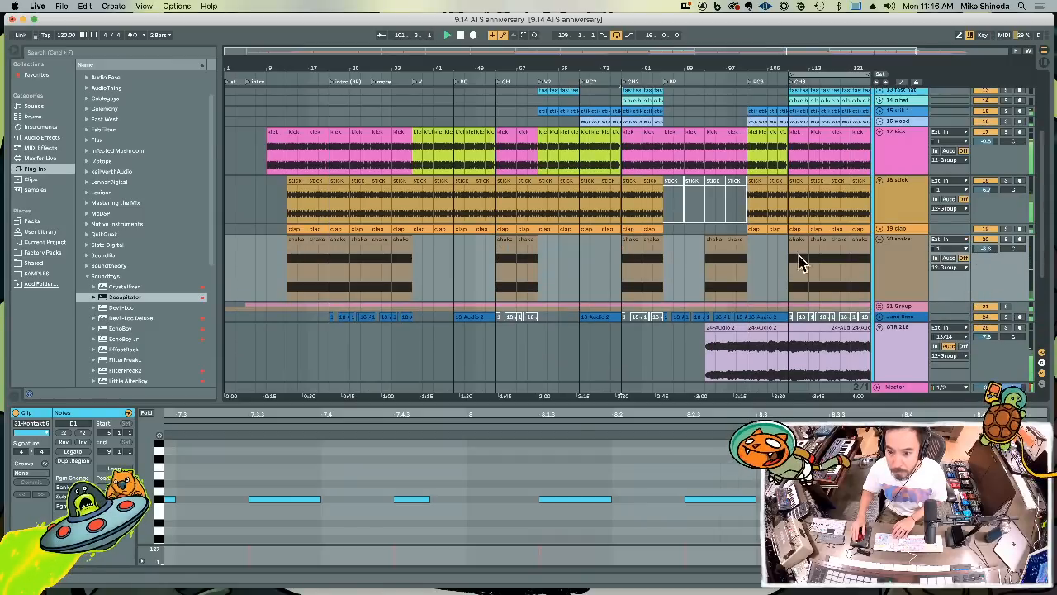
left_click(738, 241)
key("super+d")
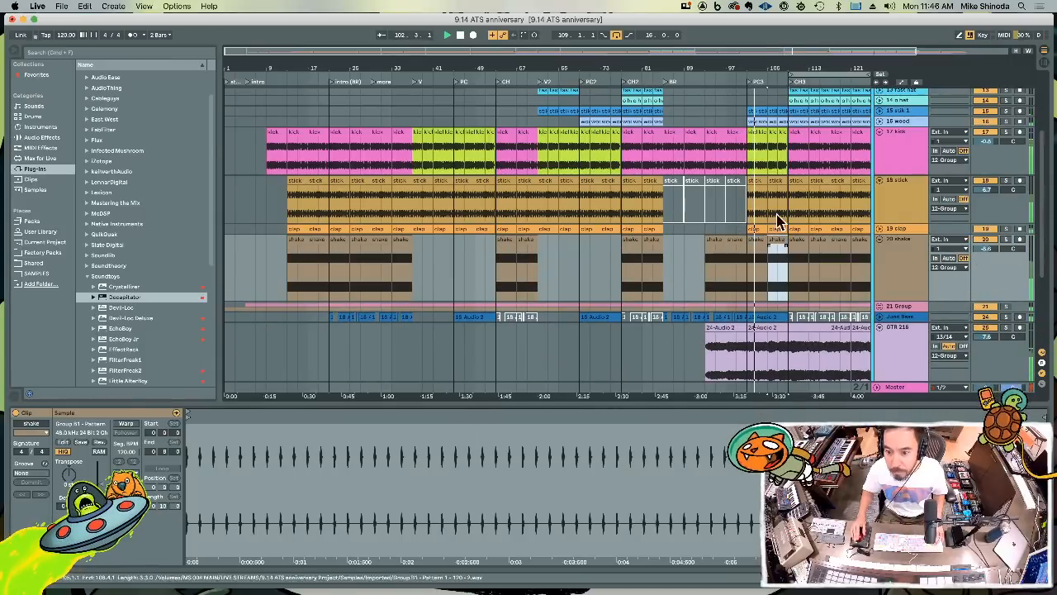
Adjust the Kontakt track's volume around chorus 3 and enlarge the o hat track to show its mixer controls
left_click_drag(791, 67, 785, 93)
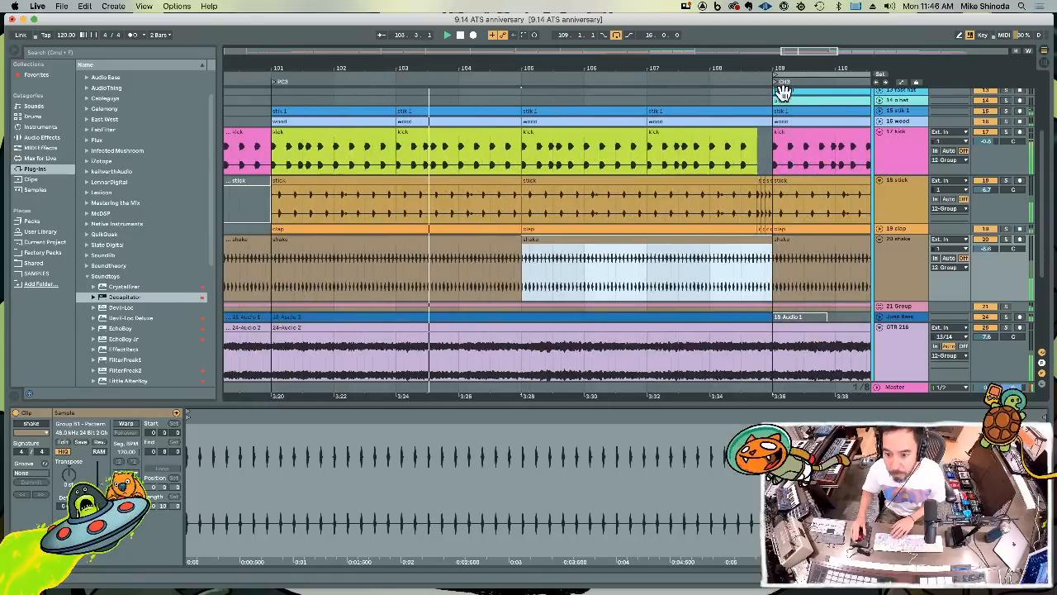
scroll(762, 270, "down", 5)
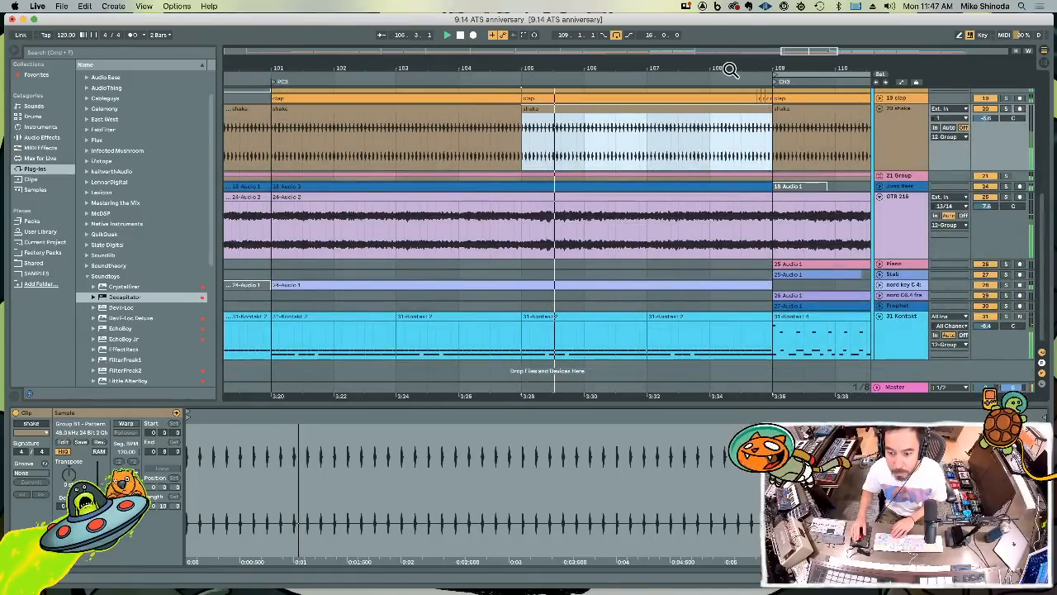
left_click_drag(727, 67, 727, 43)
scroll(762, 213, "up", 2)
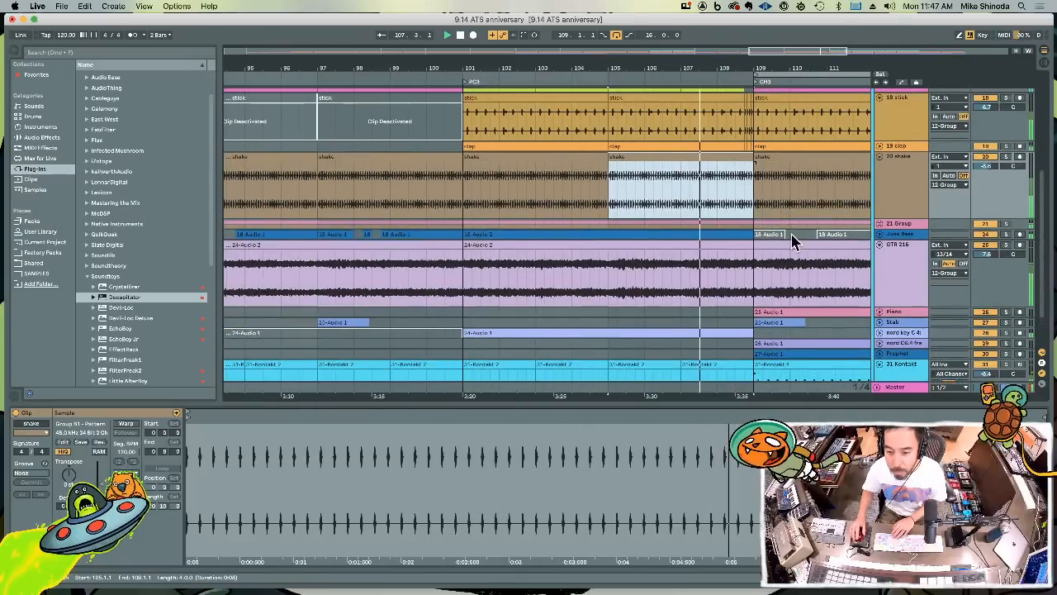
left_click(987, 374)
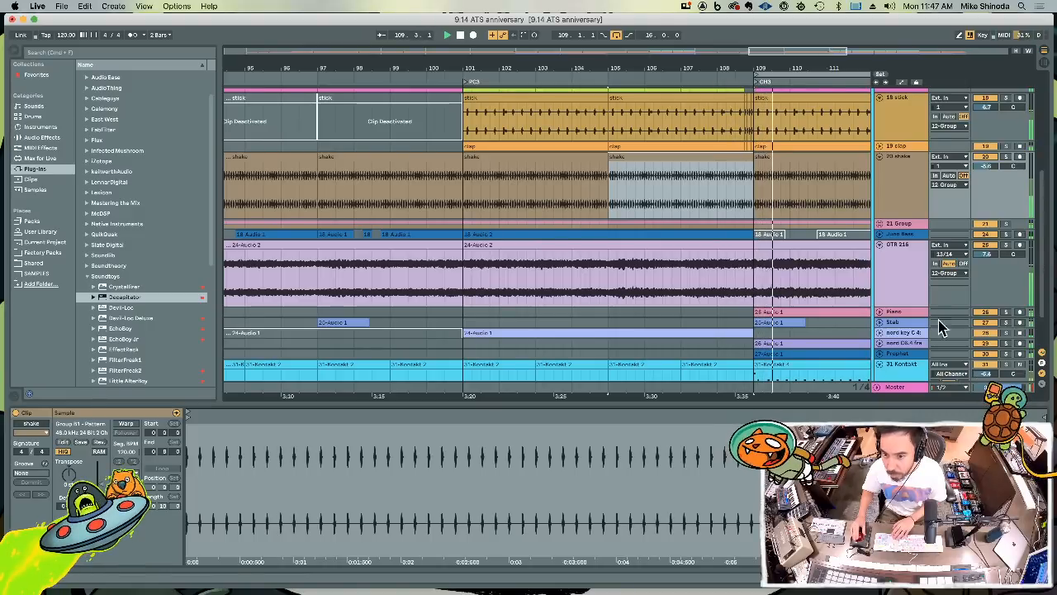
left_click_drag(702, 66, 702, 59)
scroll(751, 170, "up", 5)
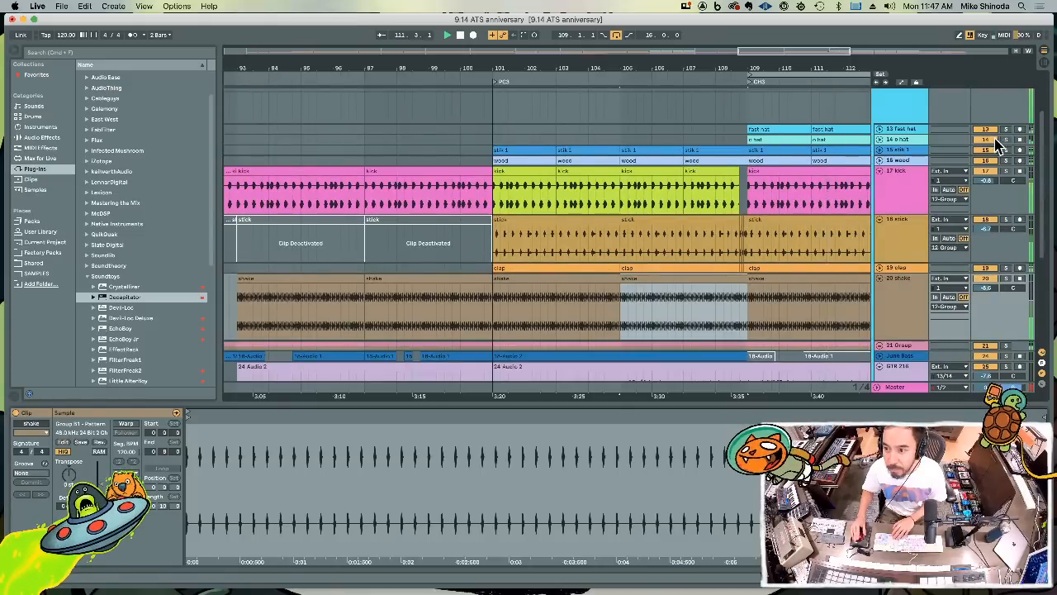
left_click_drag(989, 144, 989, 174)
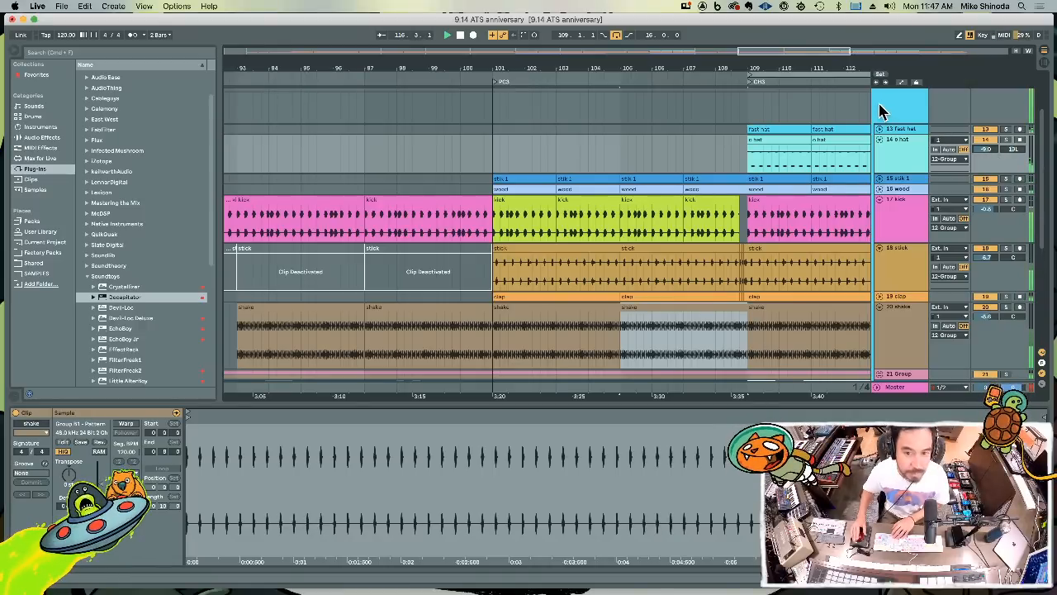
Select the song from bar 1 to the end of chorus 3 at bar 125 and set the loop to that range
left_click_drag(766, 63, 728, 64)
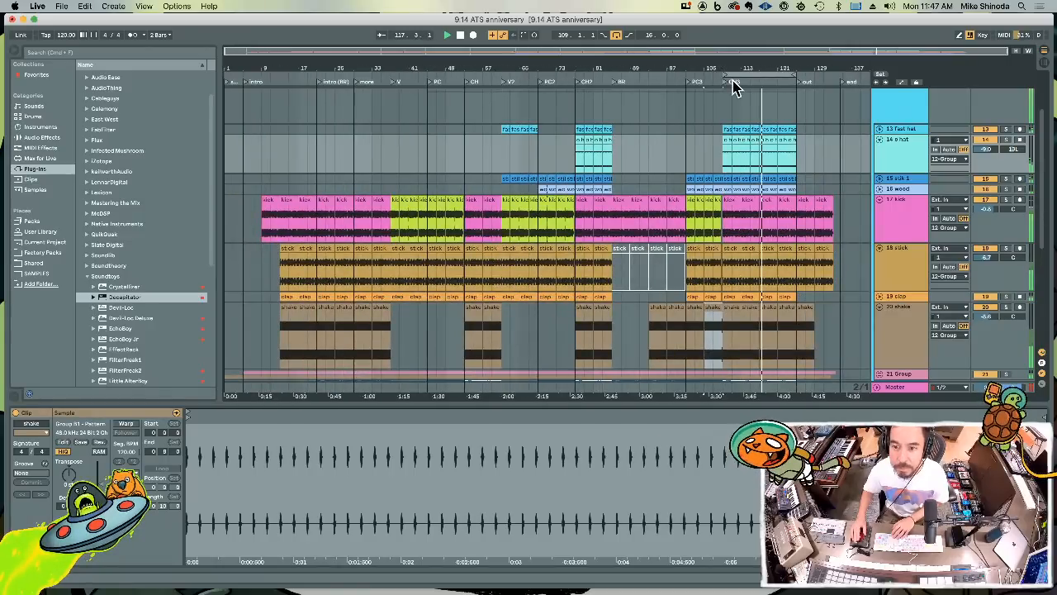
left_click_drag(799, 334, 225, 334)
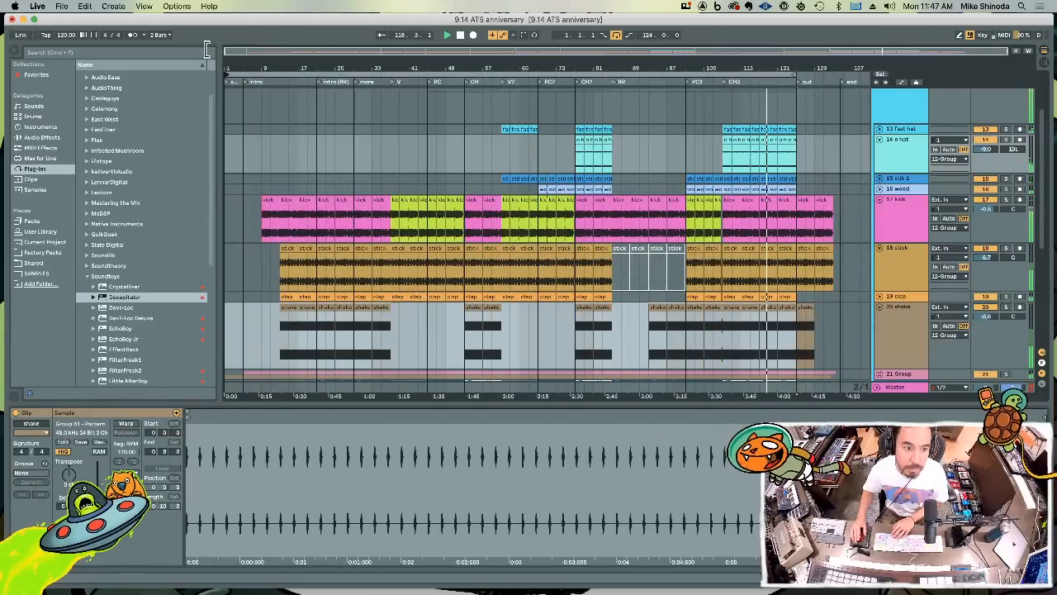
Move the Kontakt track from the end of the track list to directly below the shake track
scroll(798, 220, "down", 5)
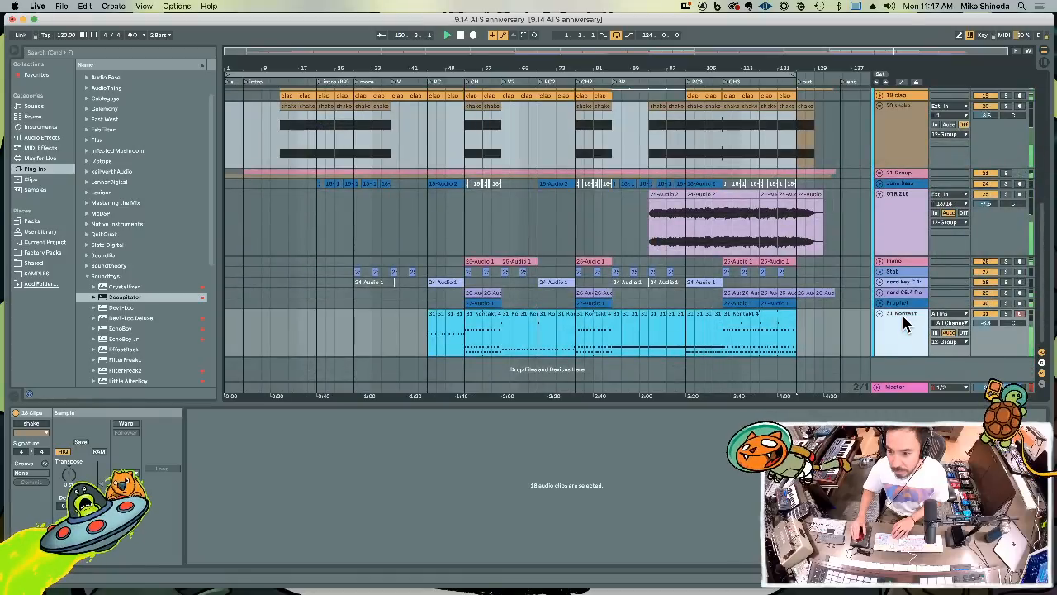
scroll(911, 93, "up", 5)
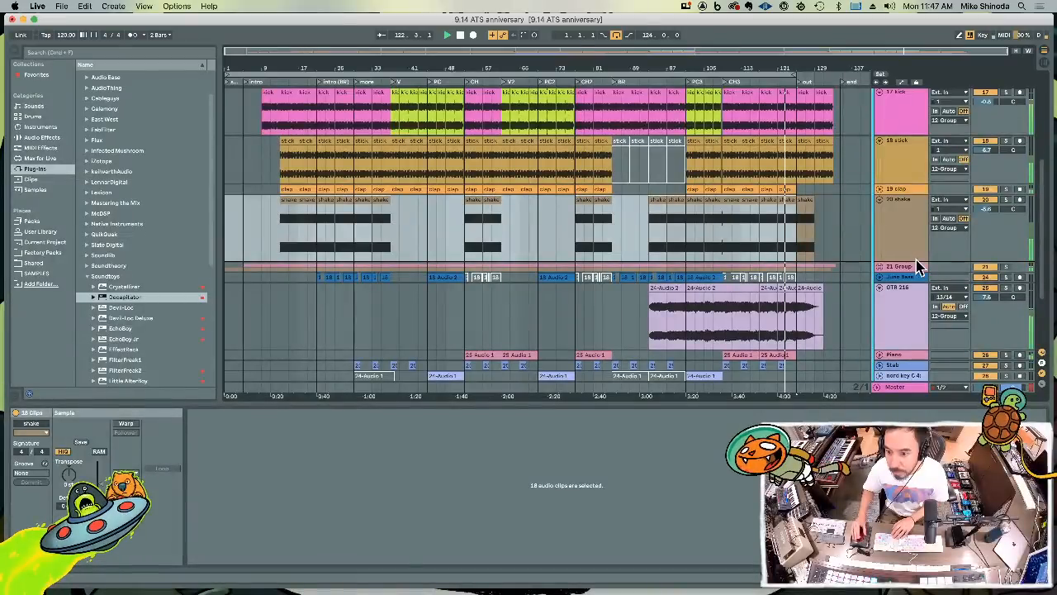
left_click_drag(916, 266, 918, 264)
scroll(906, 257, "up", 2)
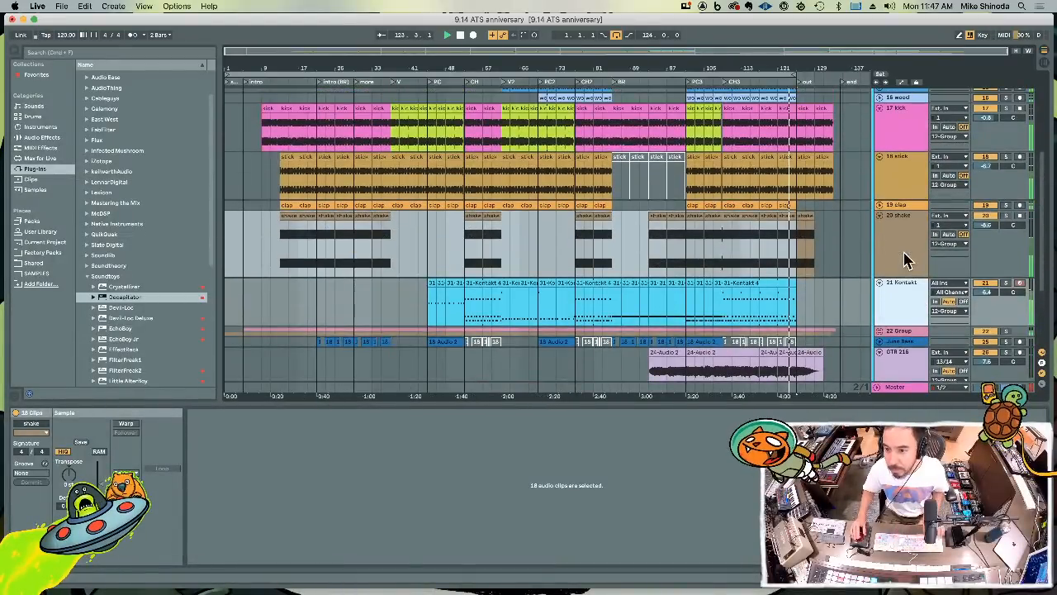
Group the drum tracks from fast hat through Kontakt into one group track
scroll(903, 295, "up", 4)
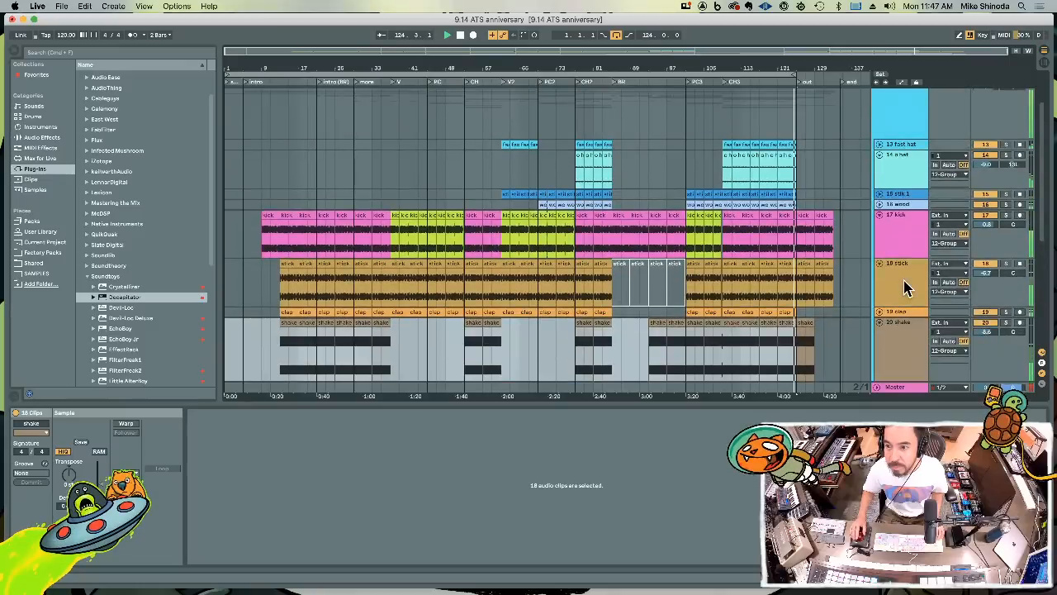
left_click(905, 147)
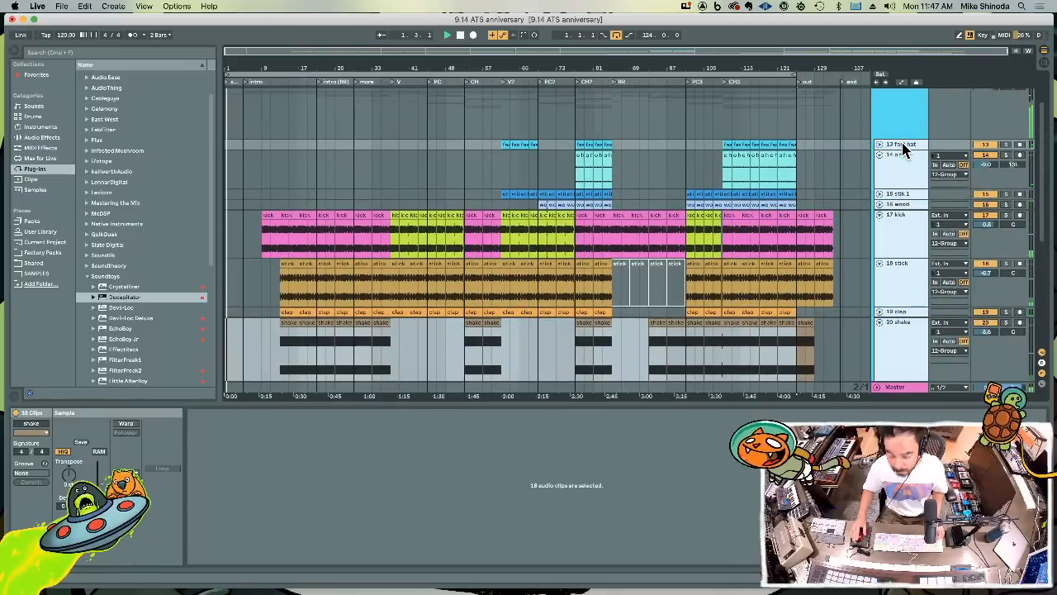
key("super+g")
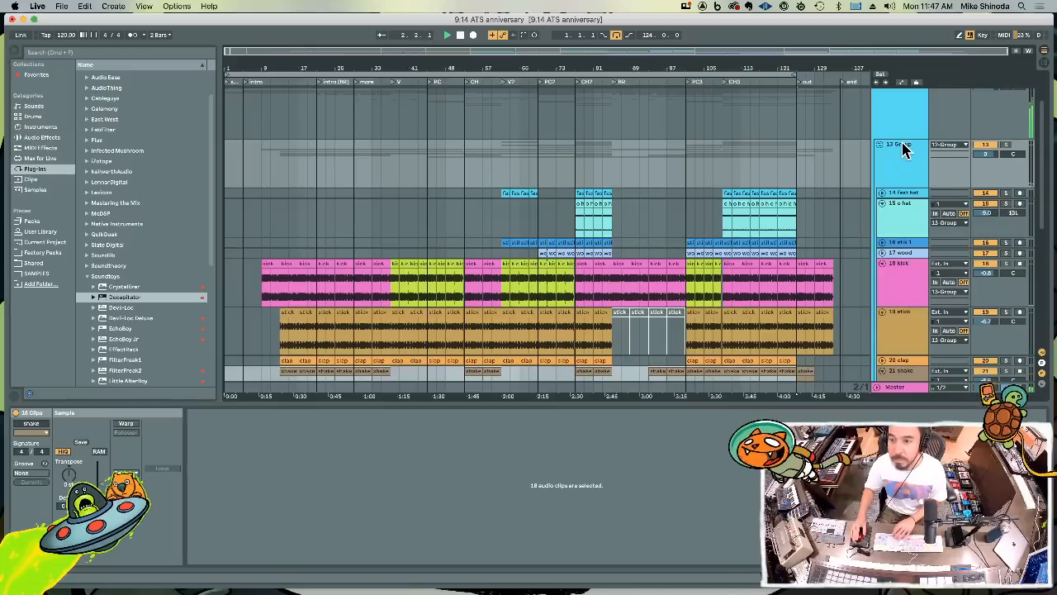
Search the plug-ins for "imp" and load the Waves stereo IMPusher (s) onto the new drum group
left_click(90, 279)
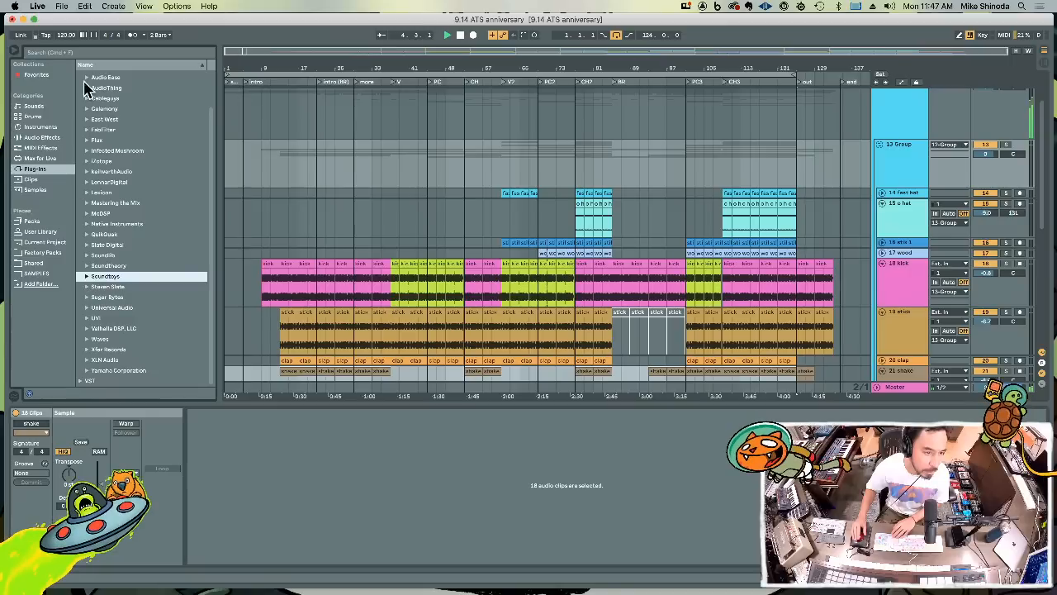
left_click(84, 52)
type("imp")
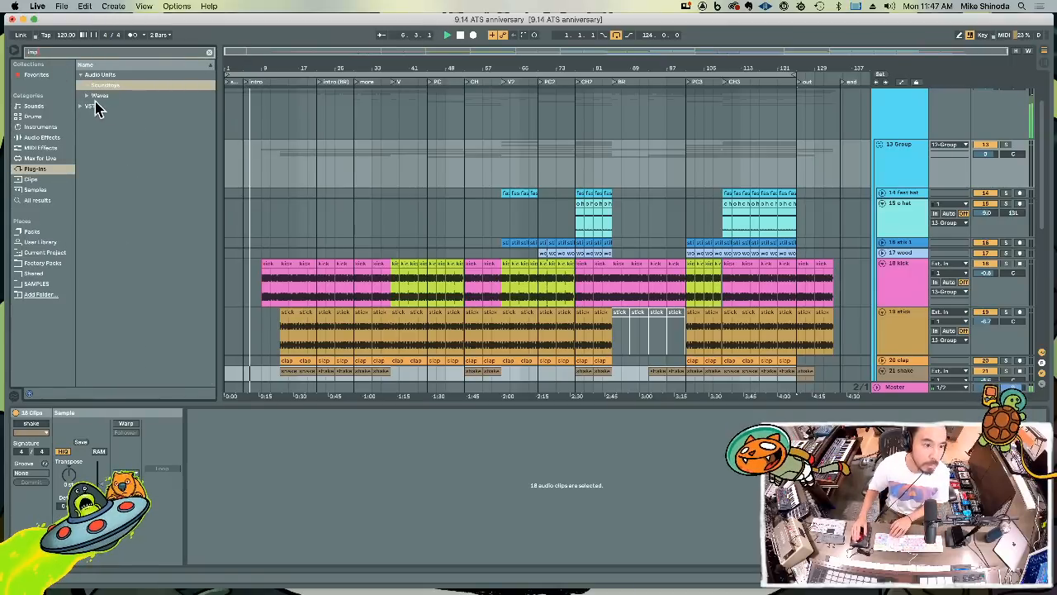
left_click(100, 96)
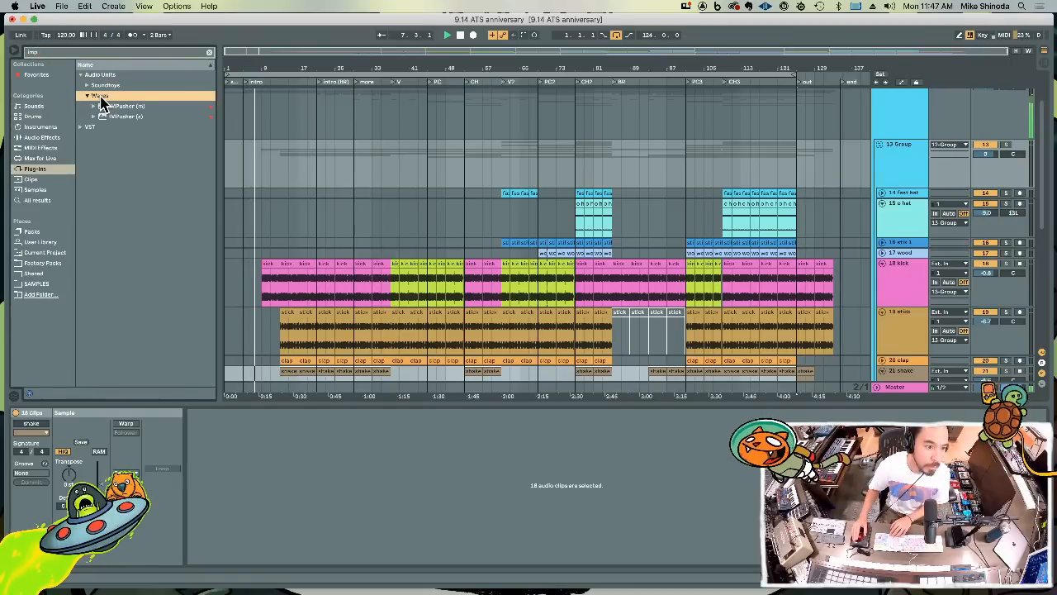
key("Right")
left_click(122, 117)
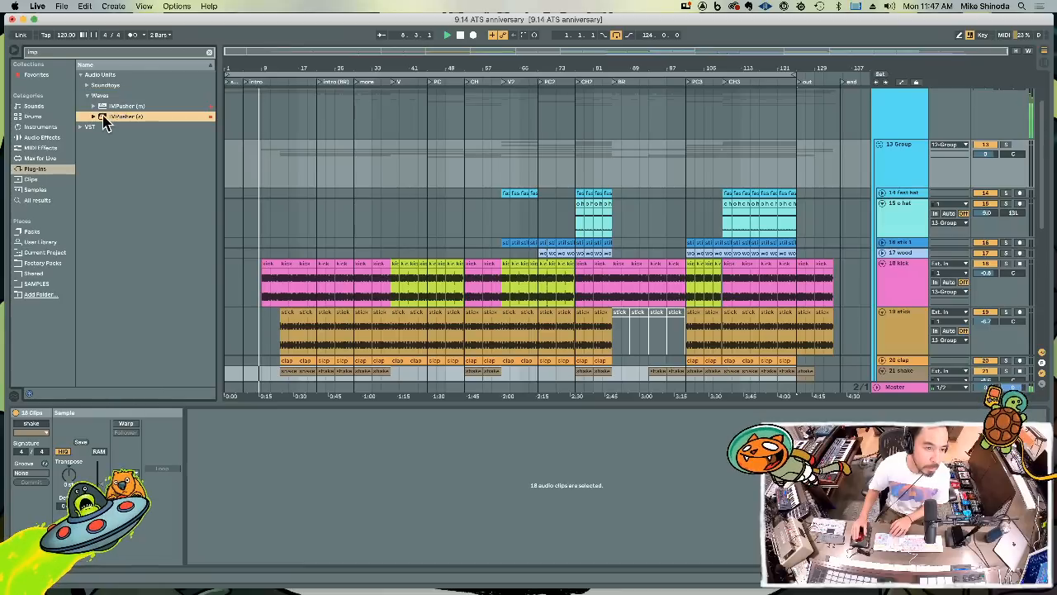
left_click_drag(102, 122, 897, 158)
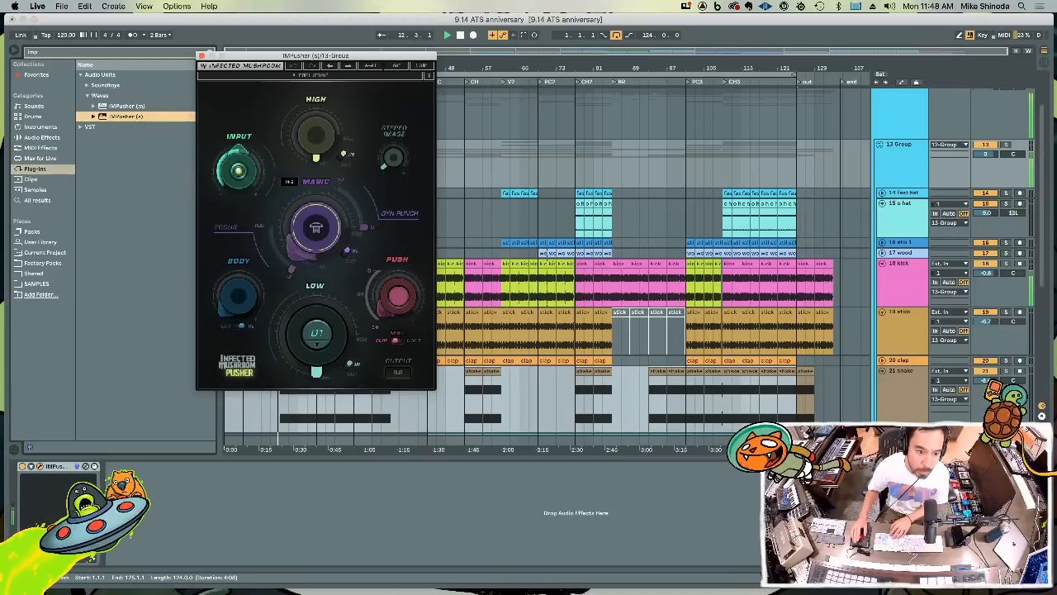
Adjust the Push and Magic amounts in the drum group's IMPusher during playback
left_click_drag(395, 314, 395, 289)
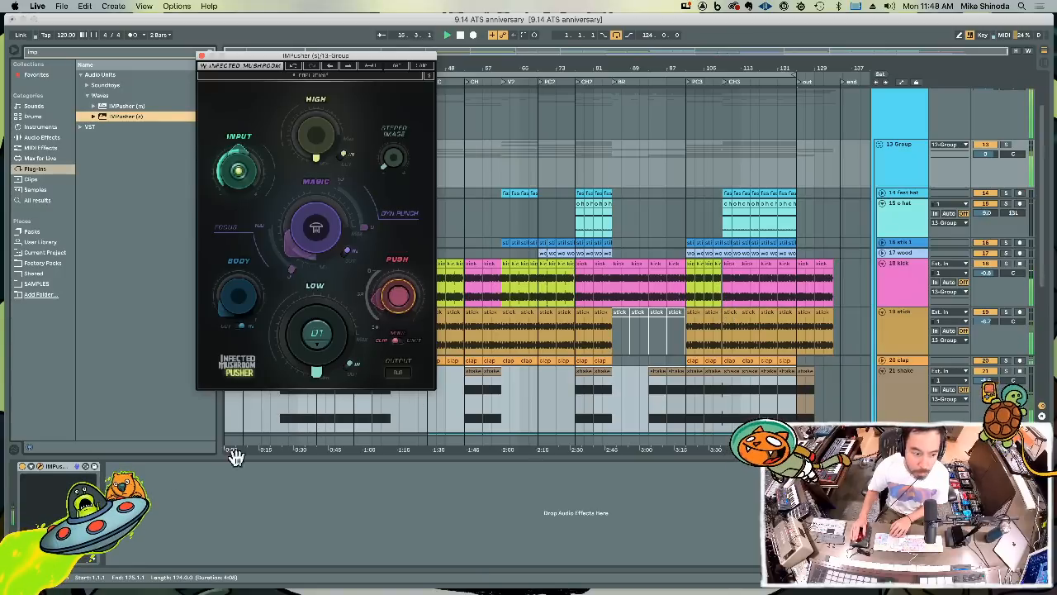
left_click(64, 466)
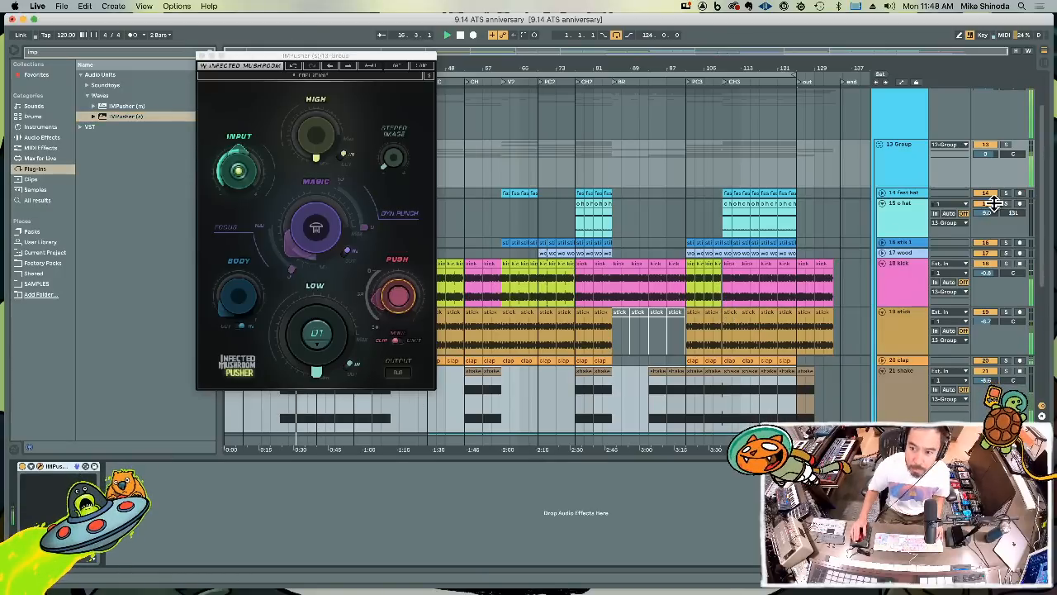
left_click(888, 162)
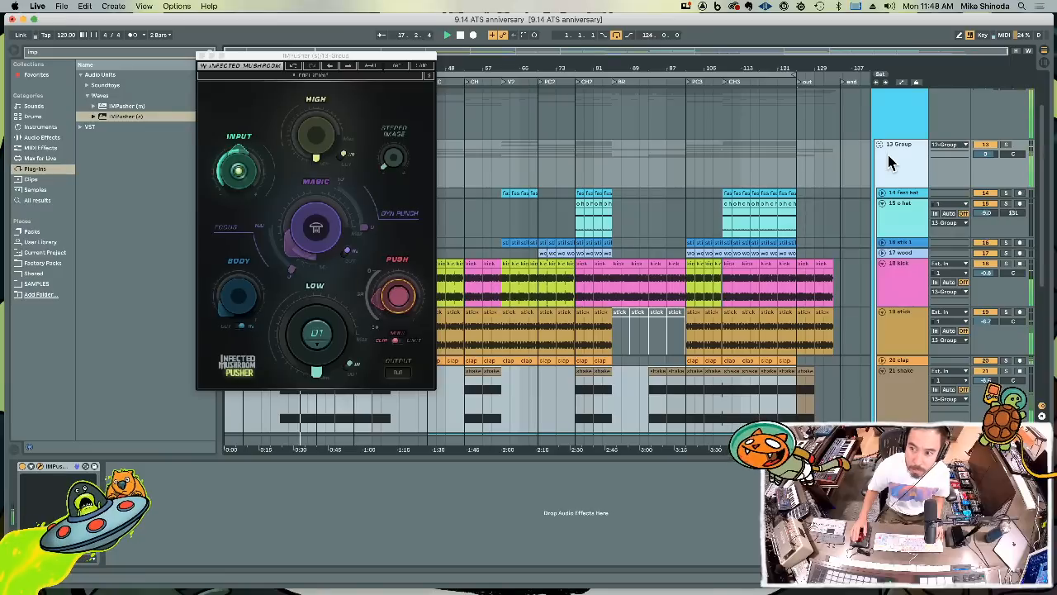
left_click(318, 223)
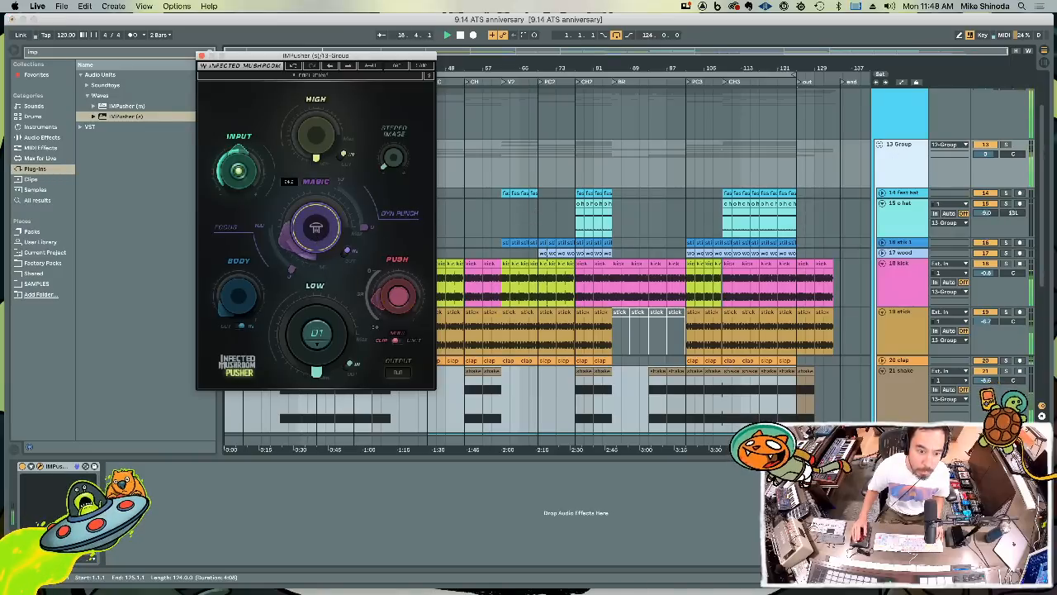
left_click(396, 300)
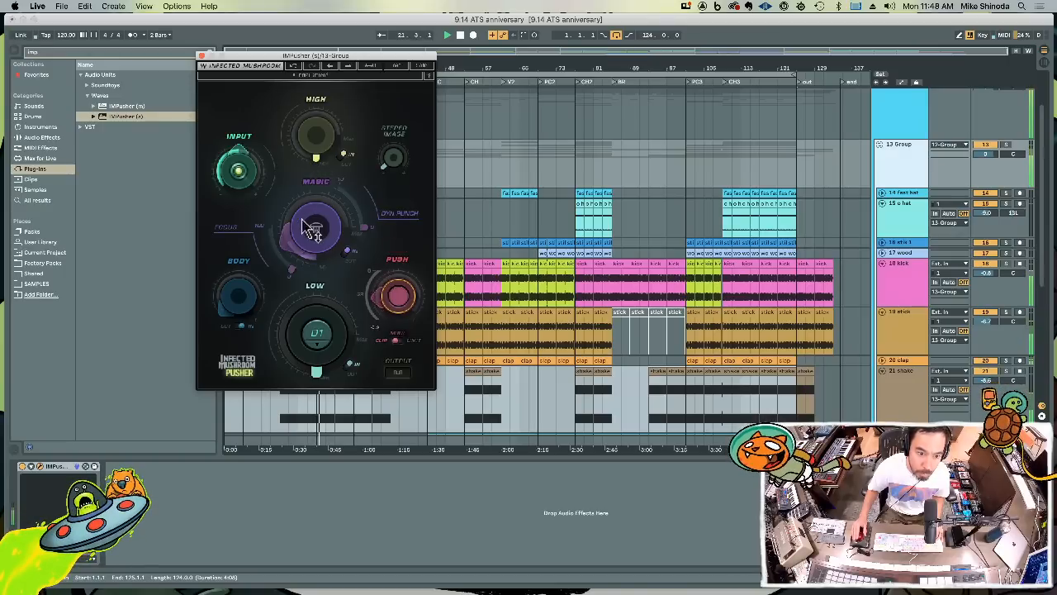
Adjust IMPusher's Focus and Dyn Punch, reduce its output and raise the Stereo Image amount
left_click(289, 263)
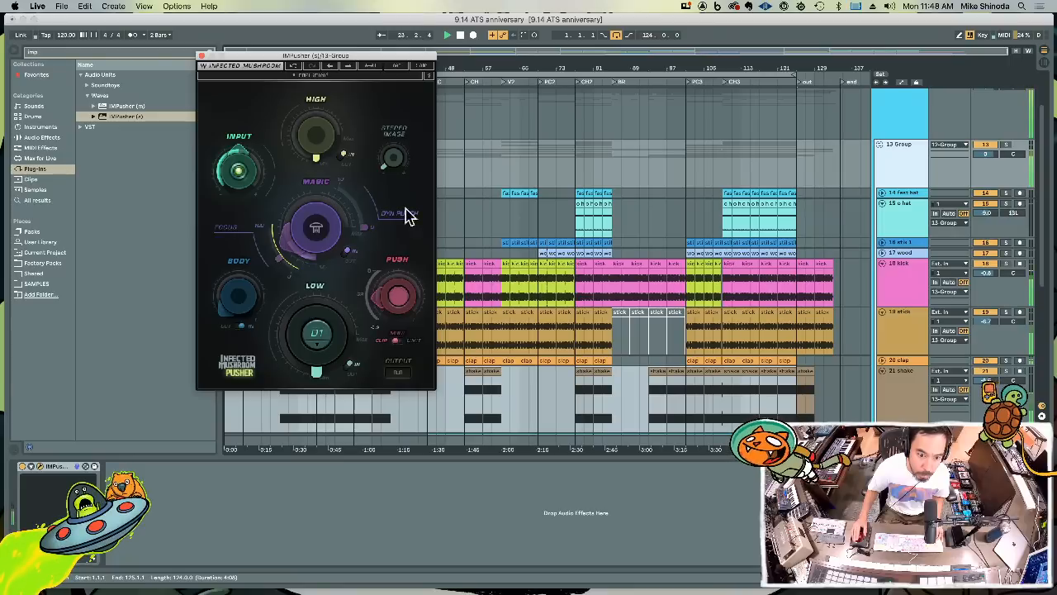
left_click(369, 238)
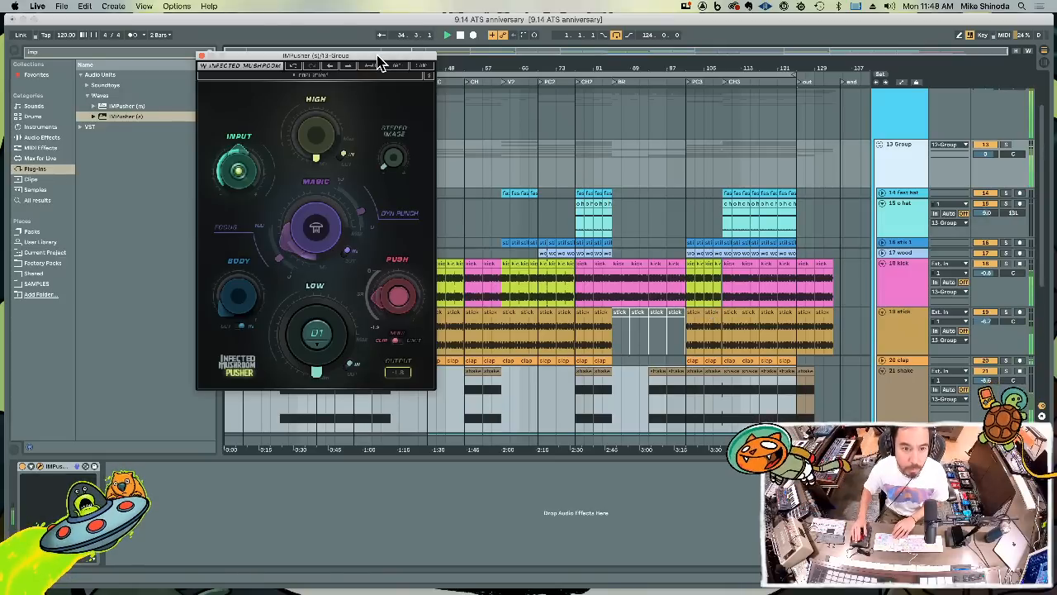
left_click_drag(378, 62, 310, 66)
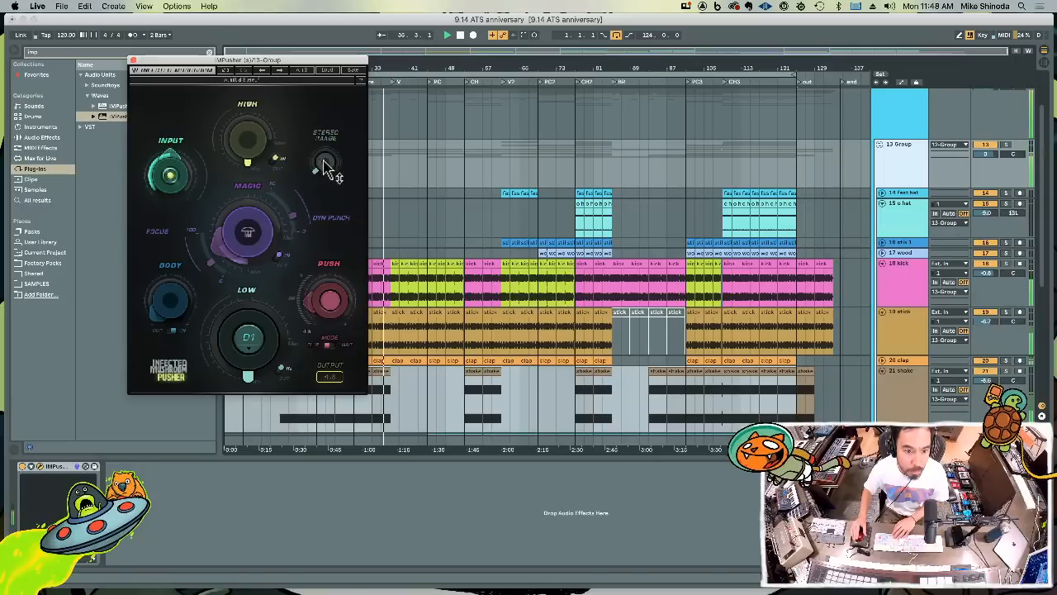
mouse_move(324, 162)
left_mouse_down()
mouse_move(324, 124)
mouse_move(323, 154)
left_mouse_up()
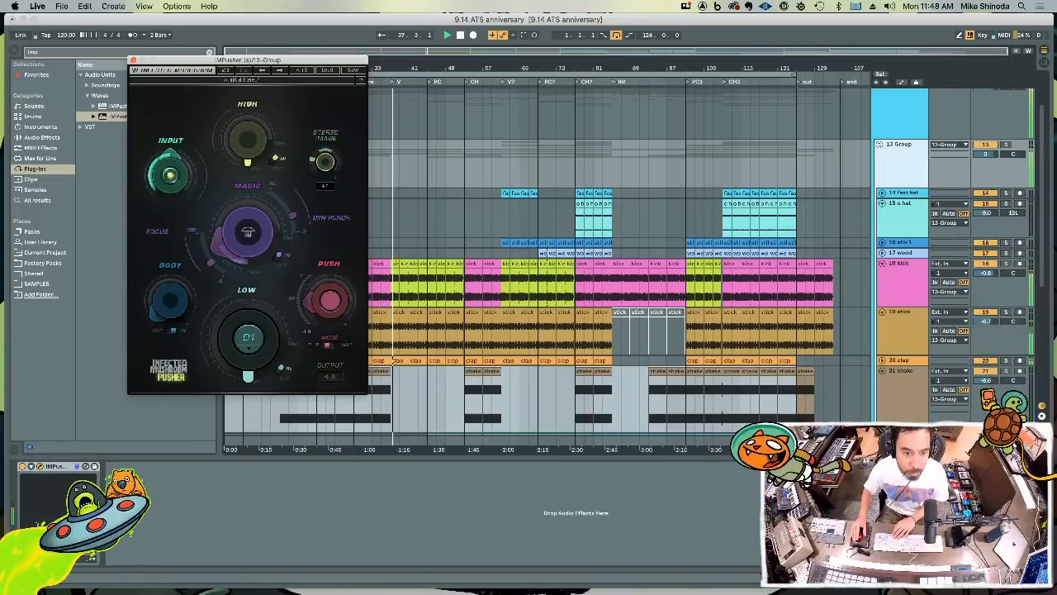
Enlarge the nord C6.4, Prophet and Stab tracks to show their mixer controls and set the Stab volume to -1.0 dB
scroll(474, 267, "down", 5)
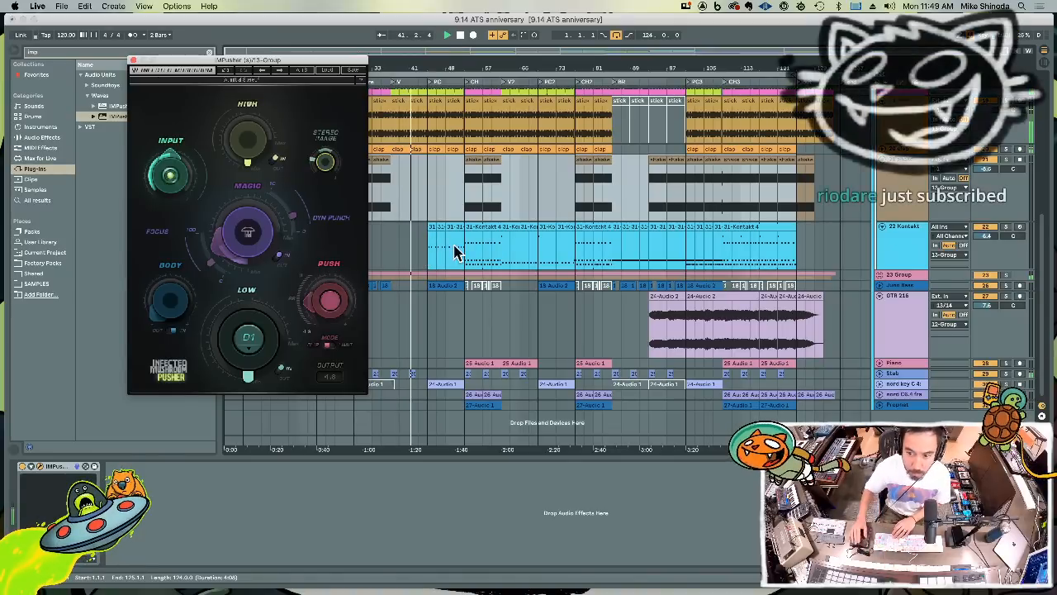
left_click(916, 236)
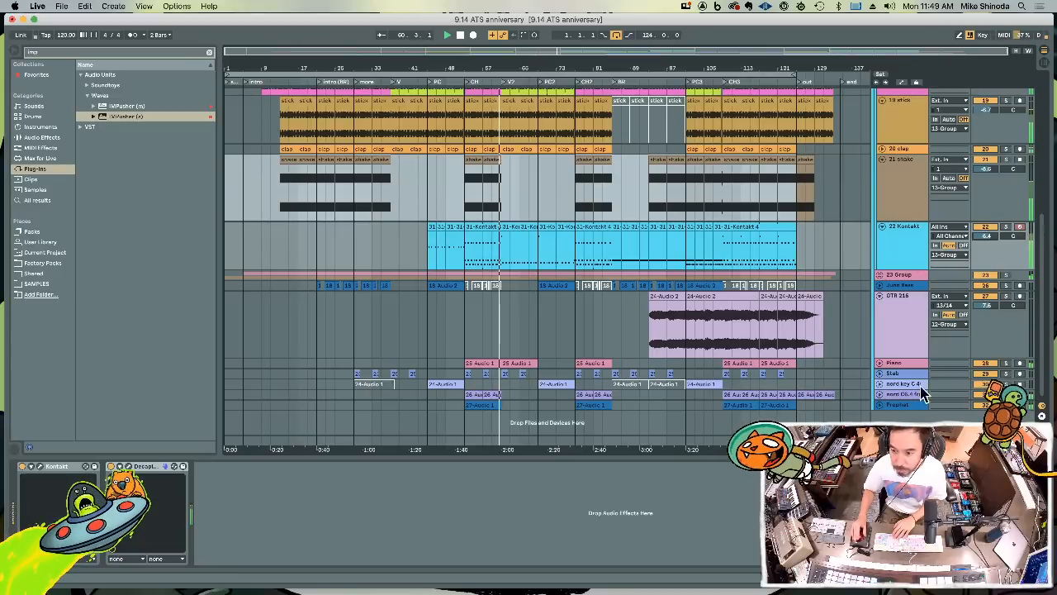
left_click_drag(915, 401, 915, 415)
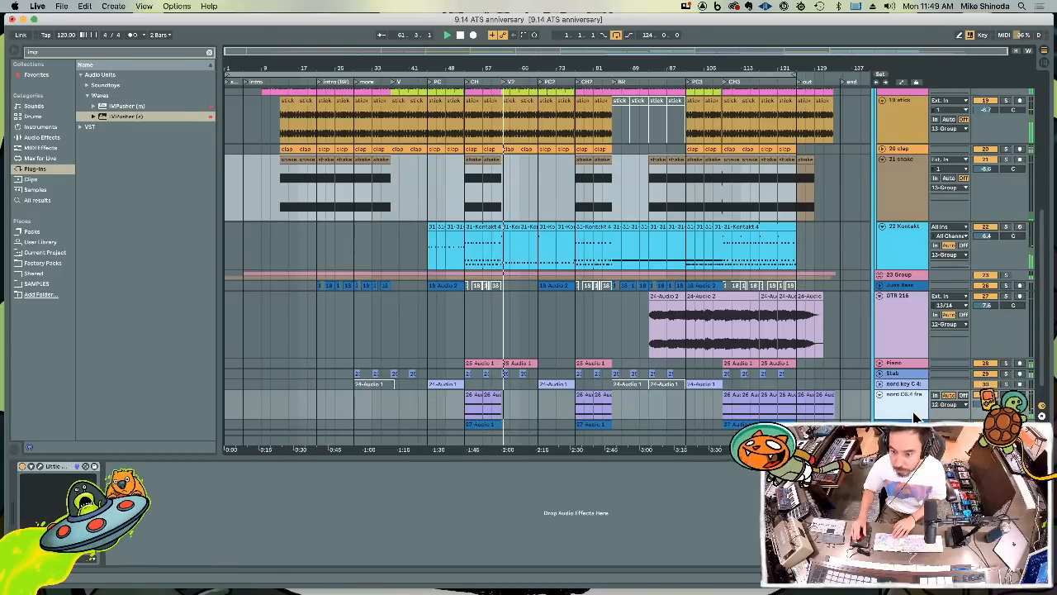
scroll(915, 416, "down", 1)
left_click(907, 406)
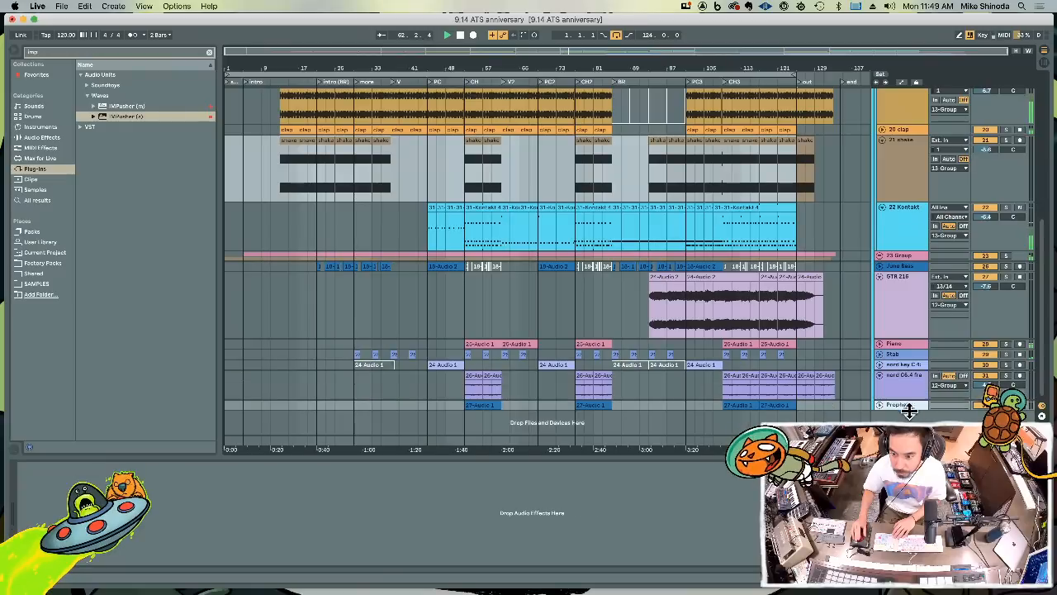
left_click_drag(908, 412, 909, 433)
scroll(890, 400, "down", 1)
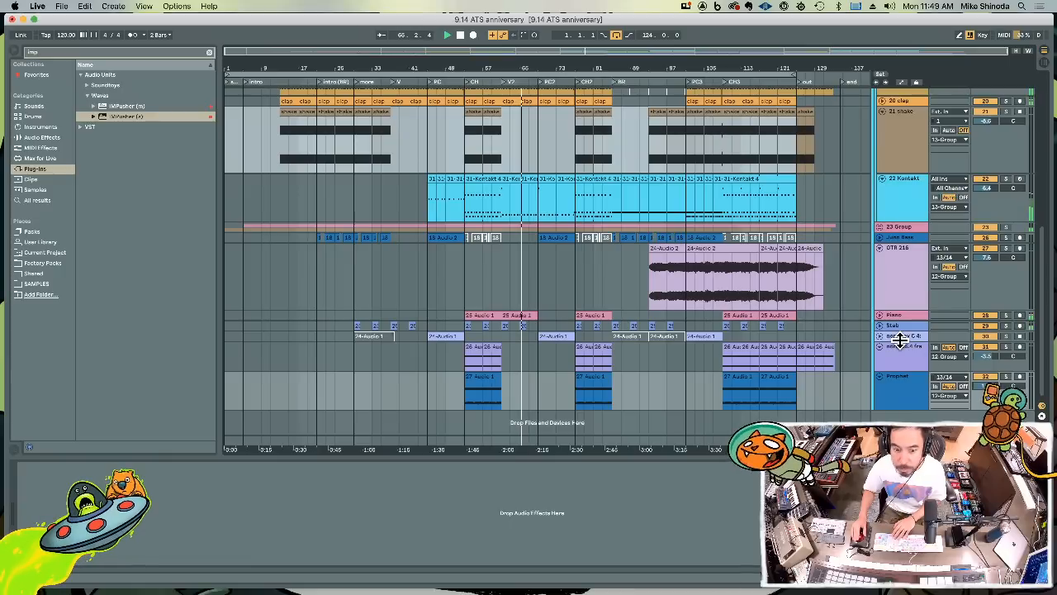
left_click_drag(899, 338, 986, 334)
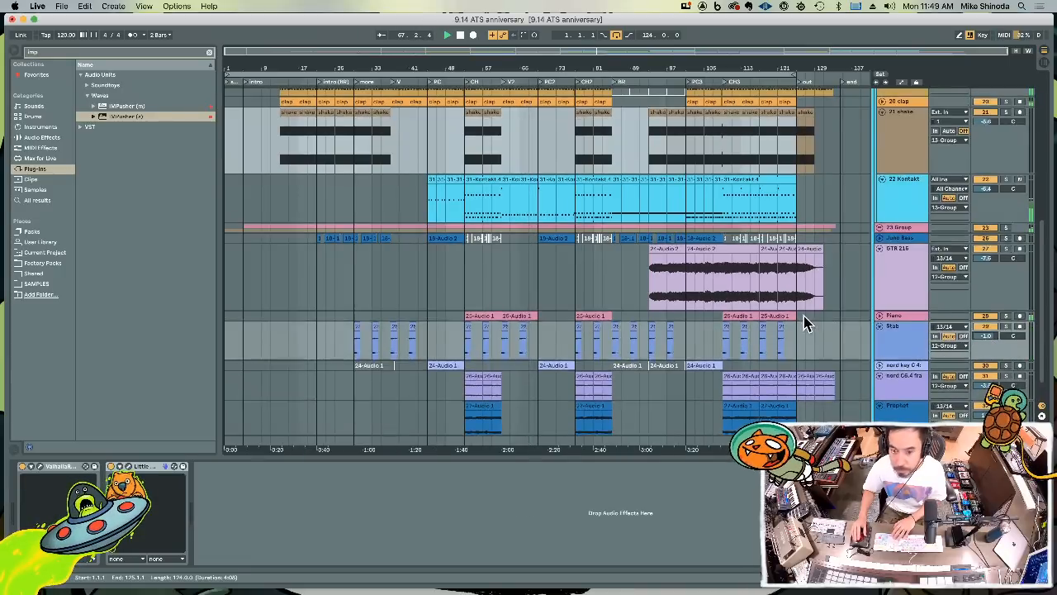
Set the stick track's volume to -7.7 dB and enlarge the fast hat, stik 1 and wood tracks
scroll(805, 322, "up", 5)
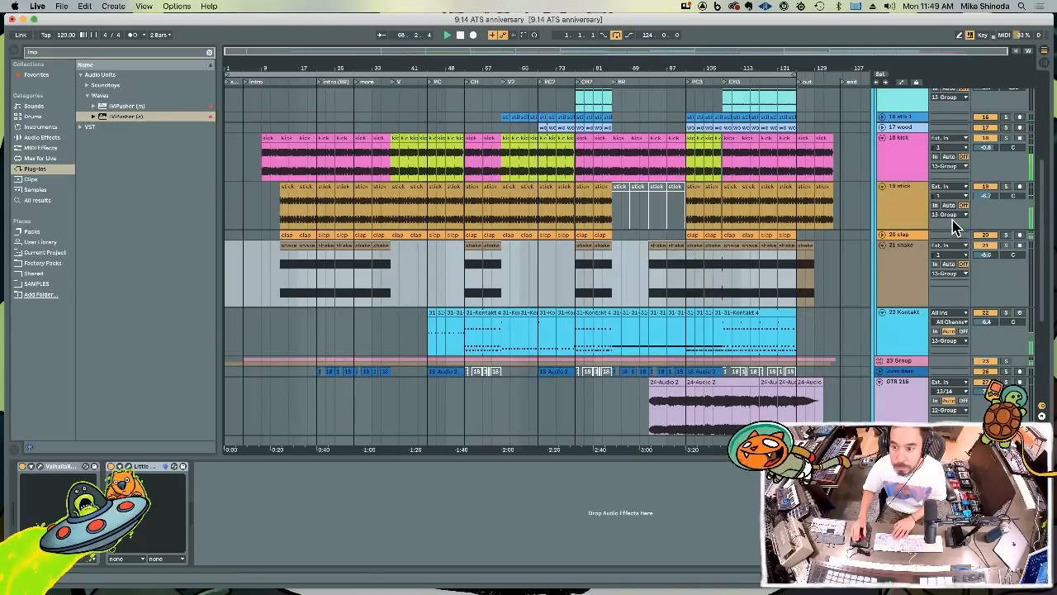
left_click_drag(988, 196, 988, 198)
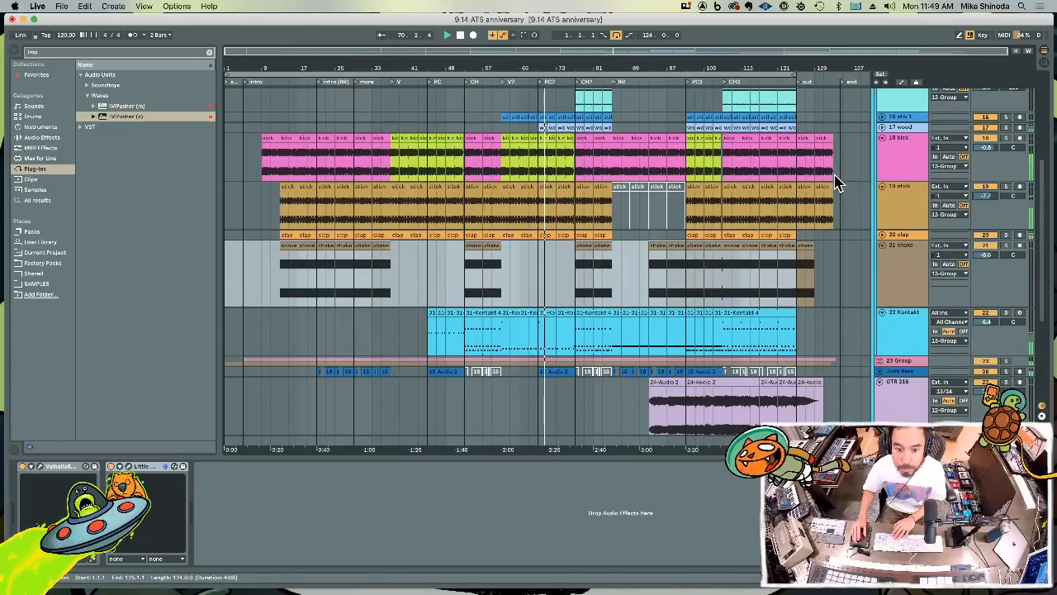
scroll(835, 184, "up", 3)
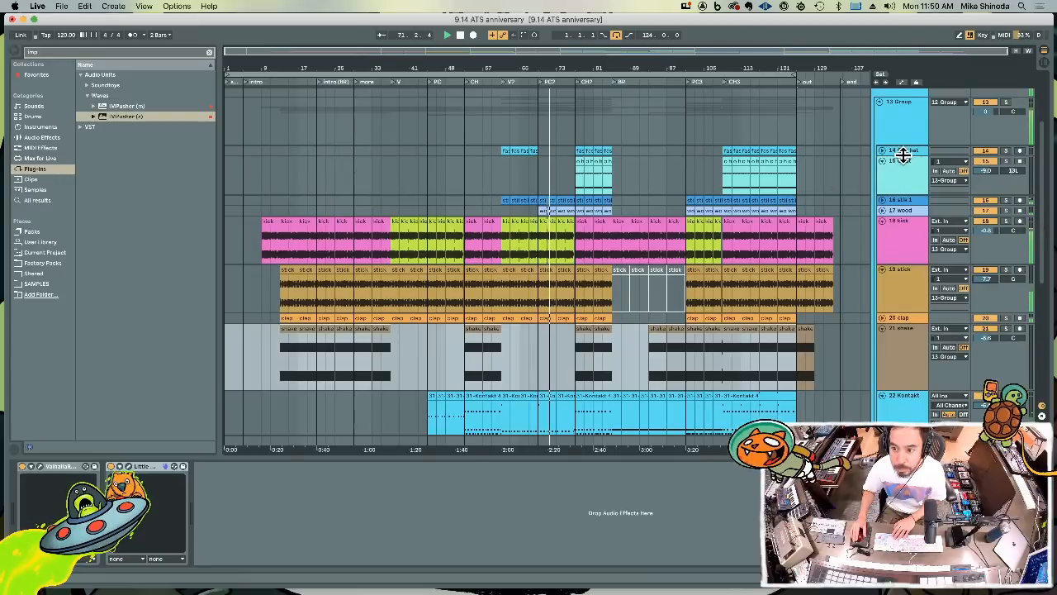
left_click_drag(903, 155, 904, 183)
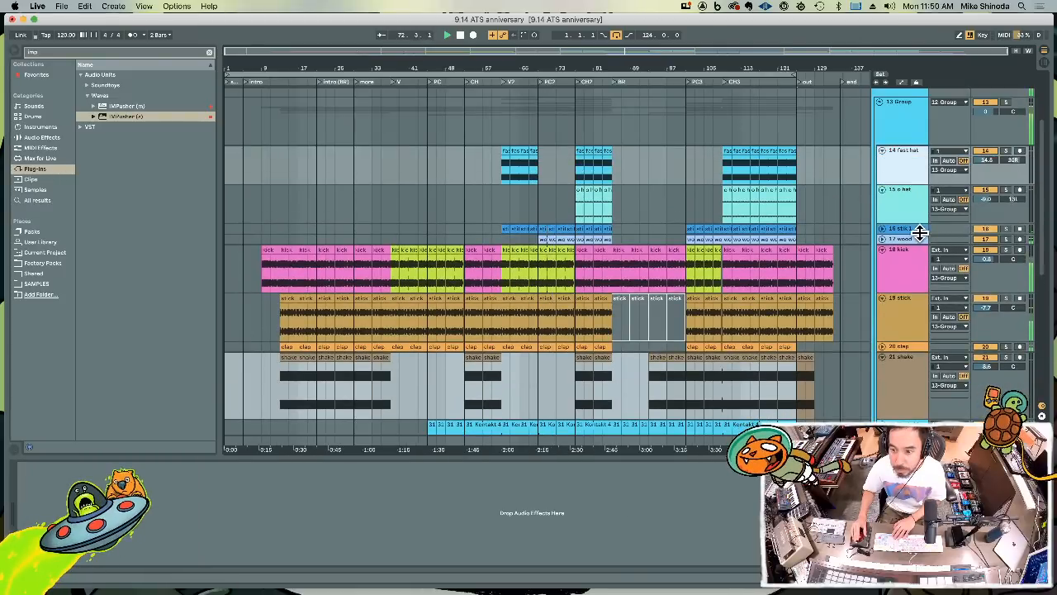
left_click_drag(920, 233, 911, 307)
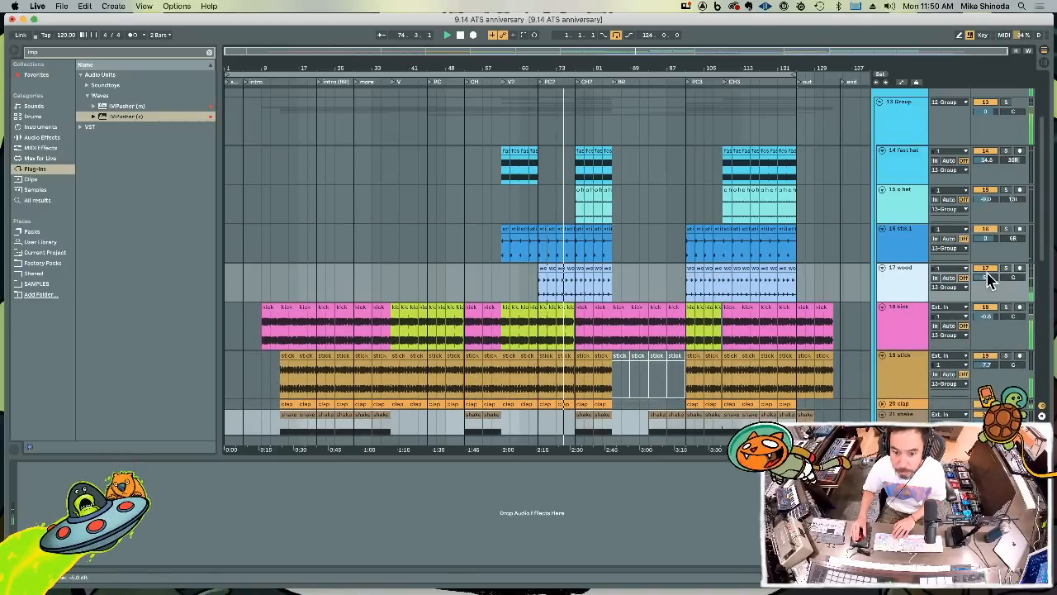
Lower the fast hat, stik 1 and wood tracks together to -17.8, -3.0 and -8.0 dB
left_click(908, 237)
left_click(904, 164)
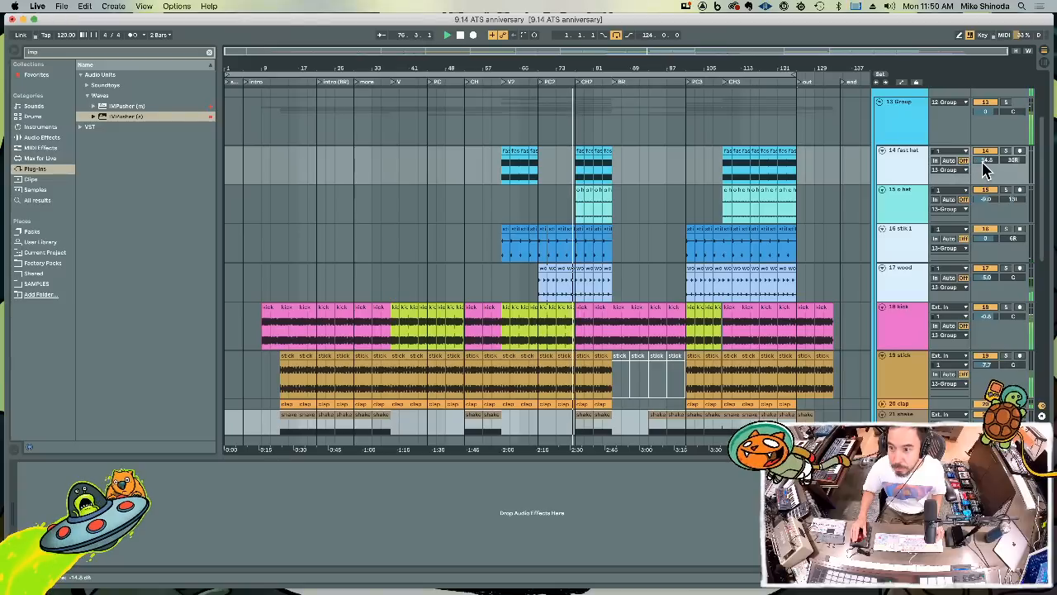
left_click_drag(986, 161, 986, 131)
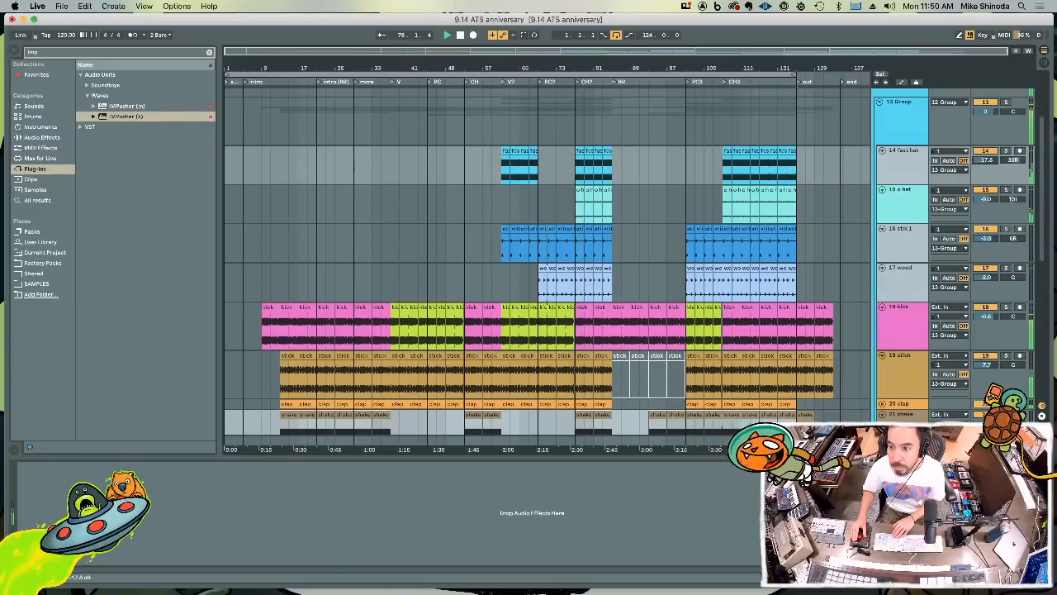
Release the multi-track selection and set the stik 1 track's volume alone to -6.7 dB
left_click(908, 223)
left_click(909, 219)
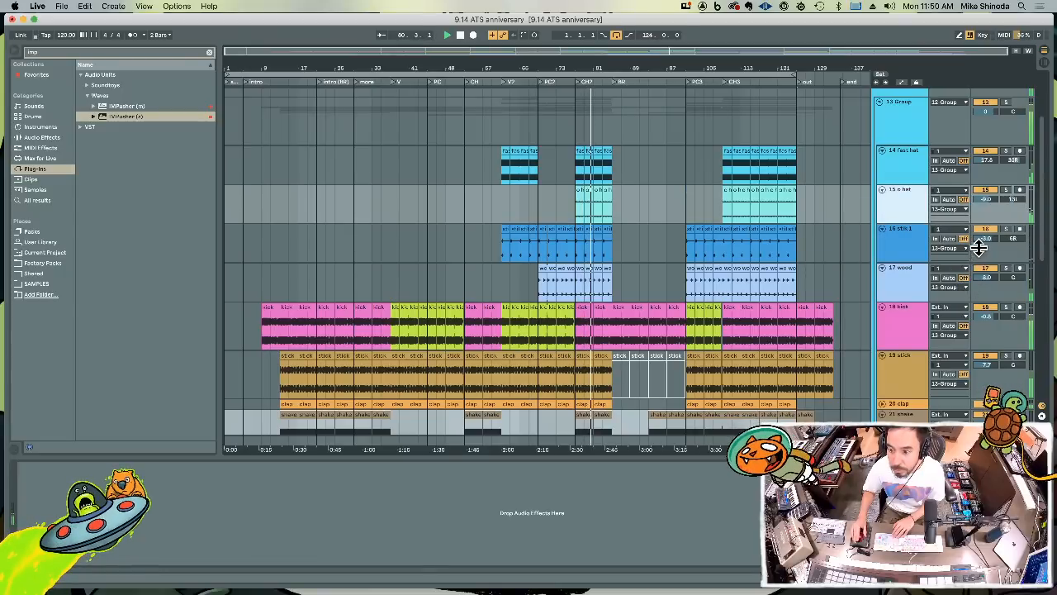
left_click_drag(987, 239, 986, 241)
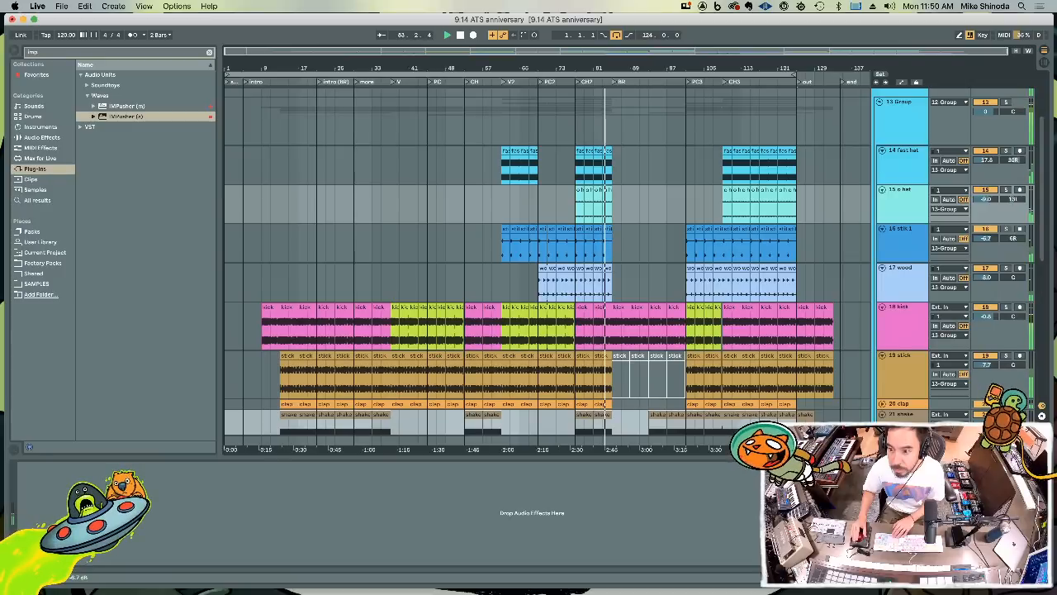
Pan the stik 1 track to 35L
left_click_drag(986, 239, 1012, 248)
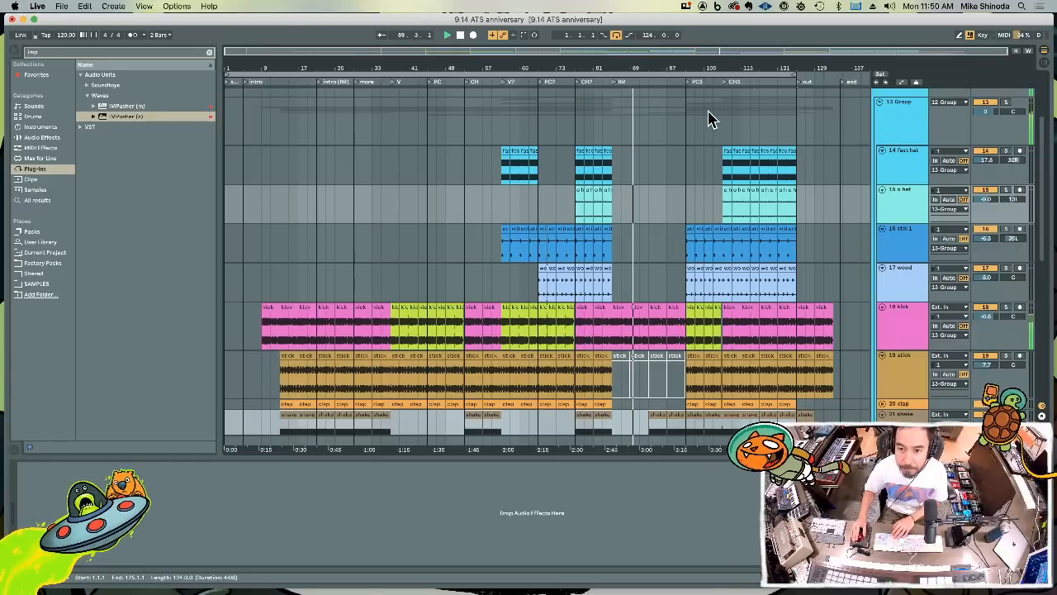
Add an audio track below GTR 216, set its input to channels 13/14 and arm it for recording
scroll(704, 239, "down", 10)
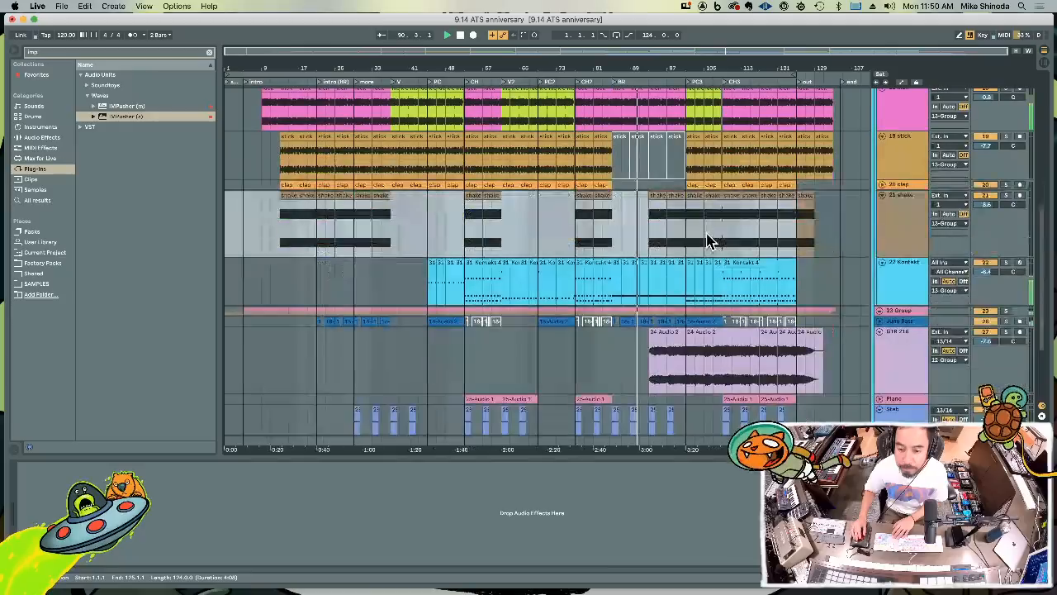
left_click(906, 394)
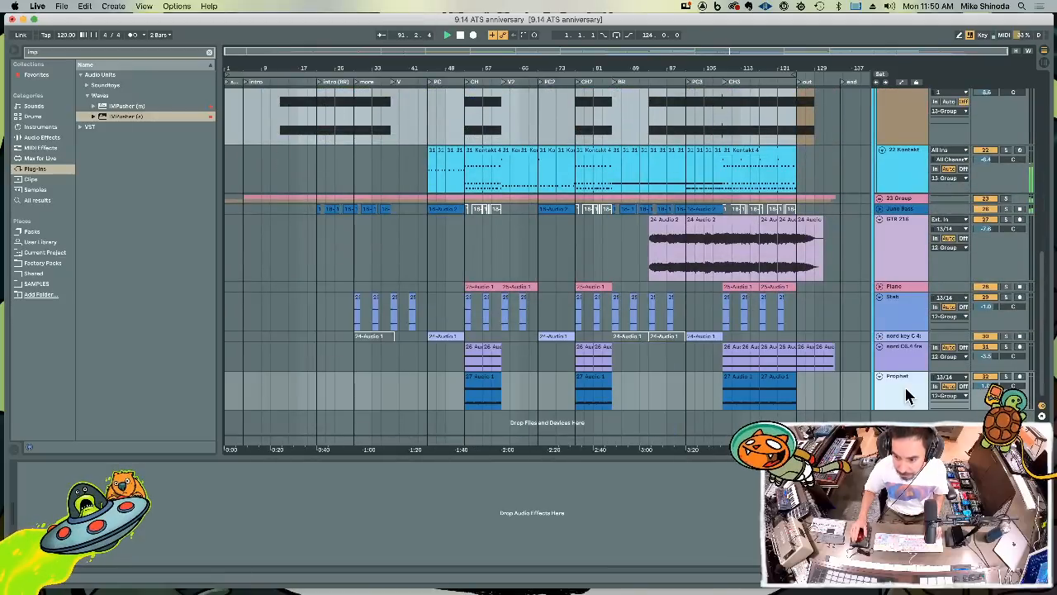
left_click(901, 226)
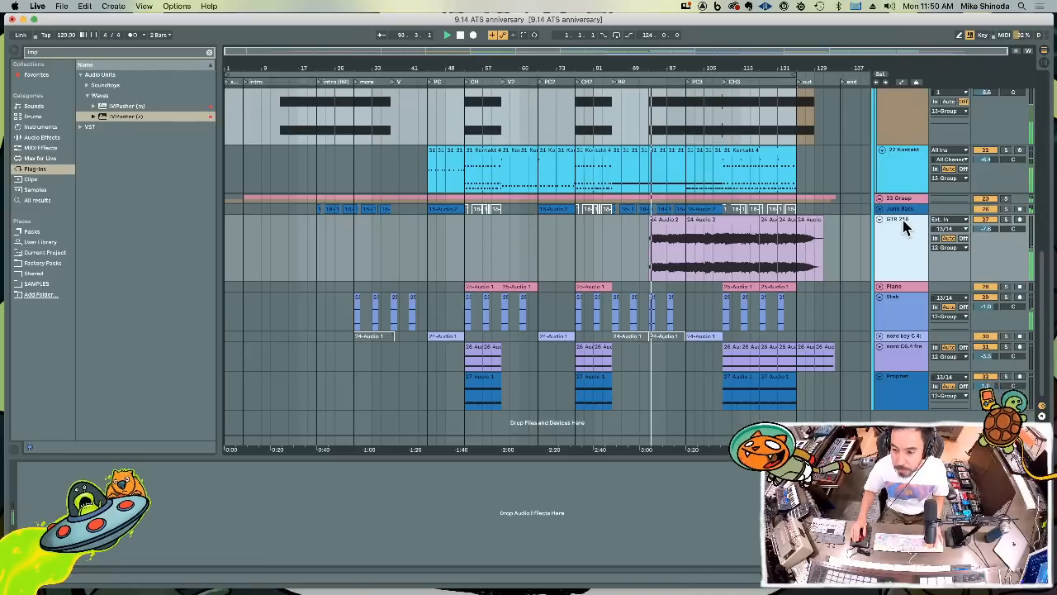
key("super+t")
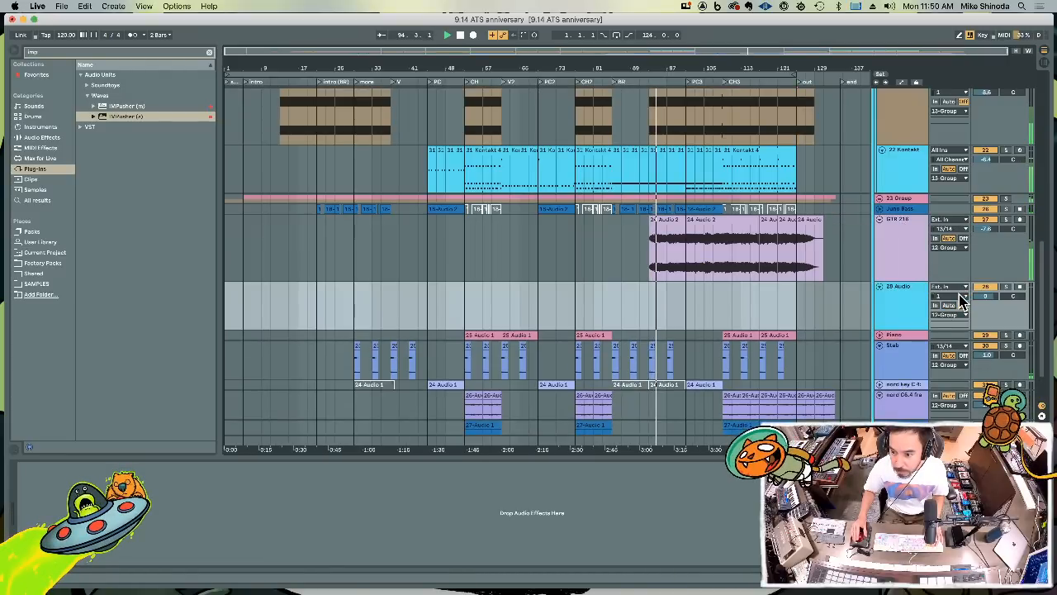
left_click(956, 296)
left_click(944, 355)
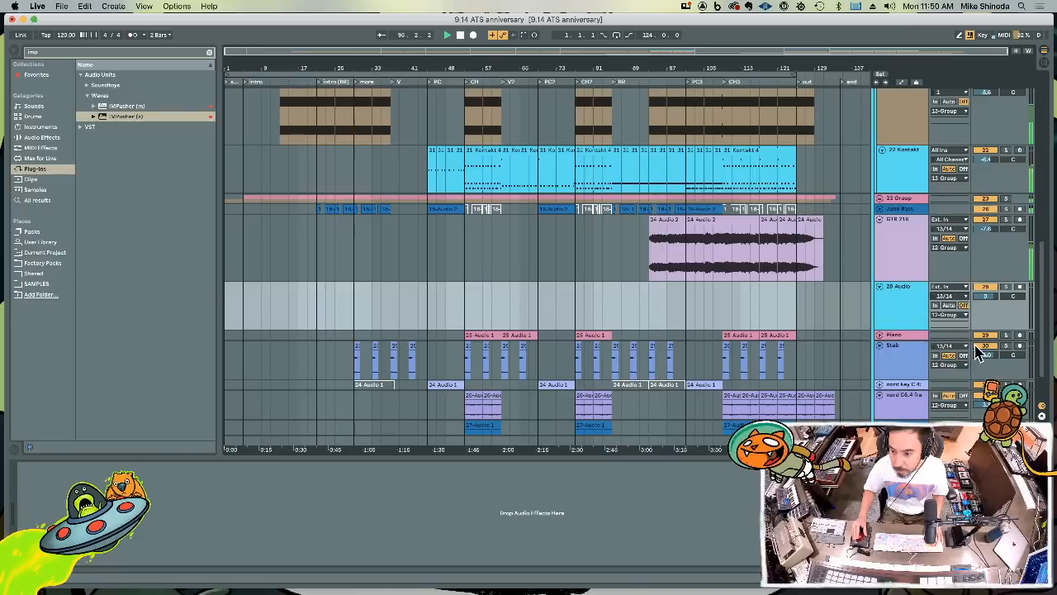
left_click(1020, 287)
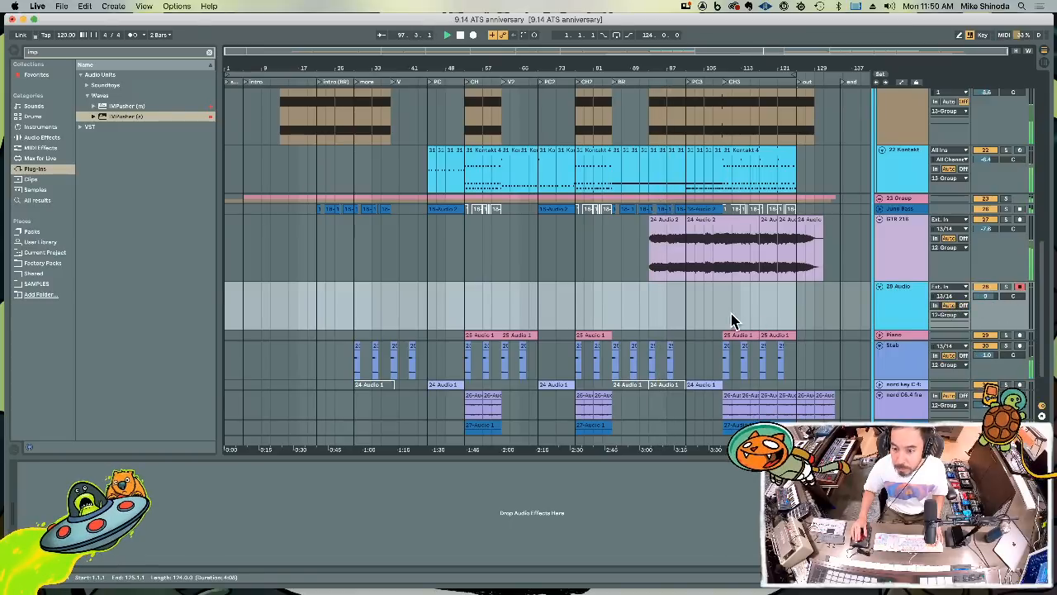
Loop the CH3 section from bar 109 to bar 125 and set the new audio track's volume to -6.8 dB
left_click_drag(725, 318, 798, 313)
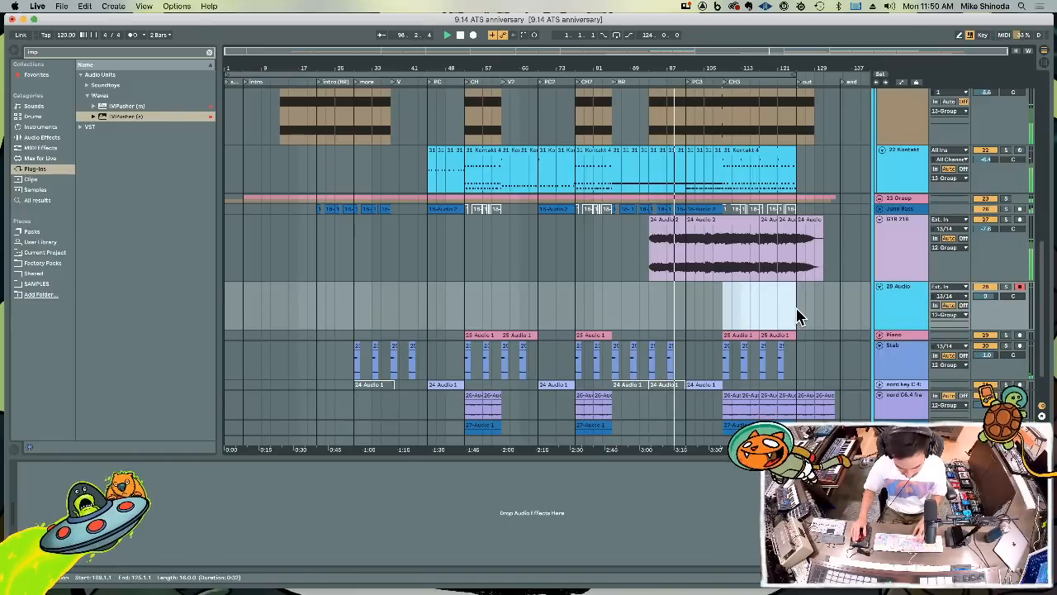
key("super+l")
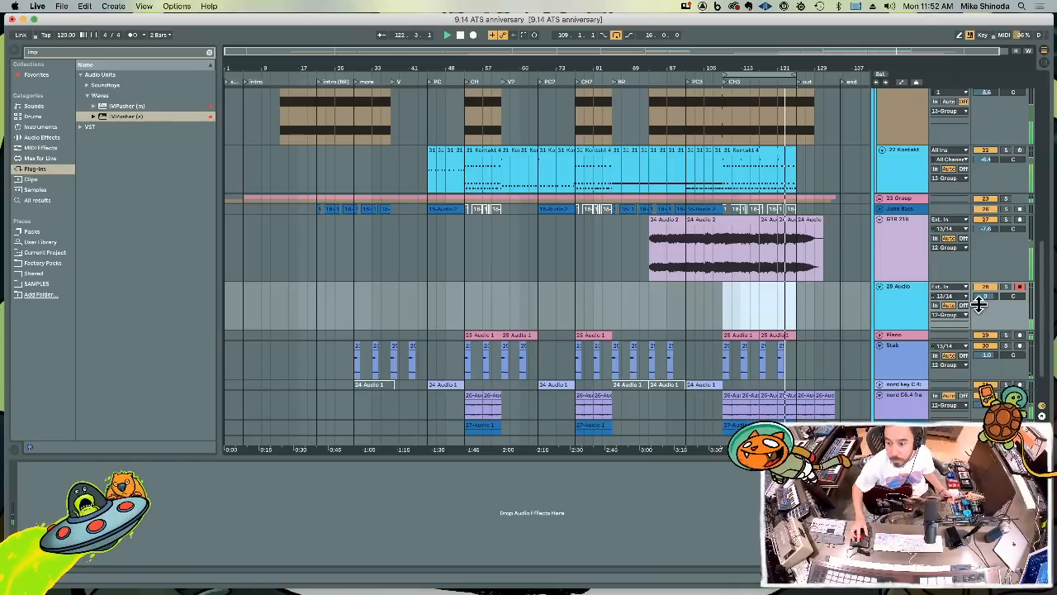
left_click_drag(984, 296, 984, 320)
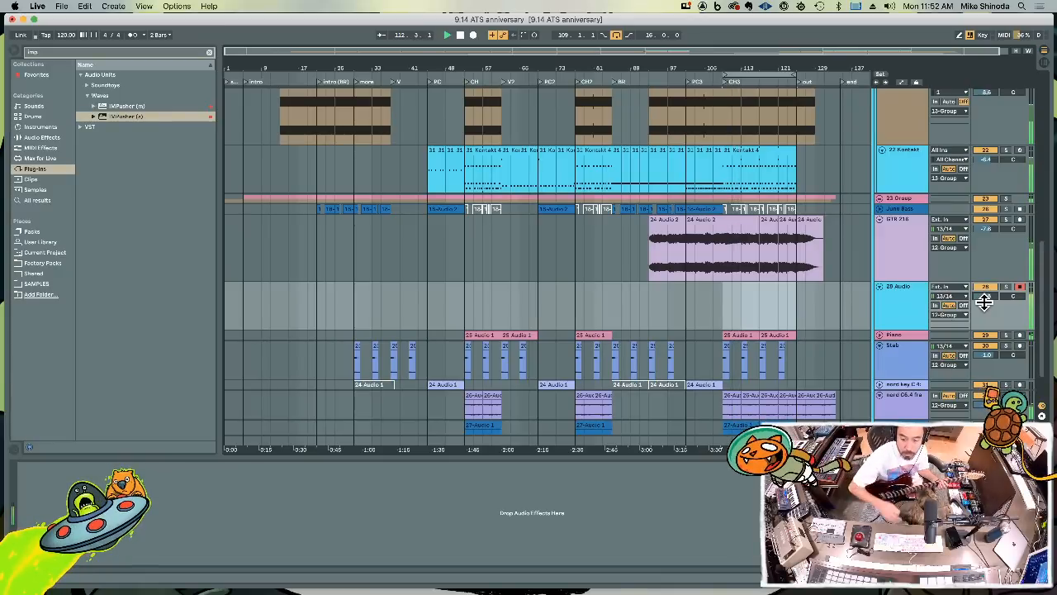
Record a guitar take over the looped CH3 section on the armed audio track
key("F9")
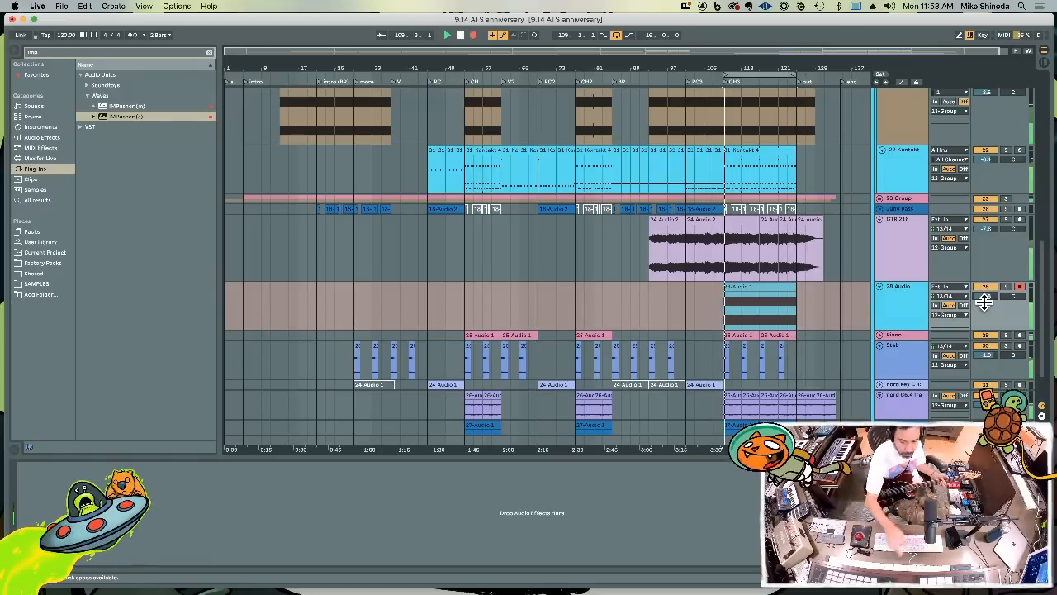
key("F9")
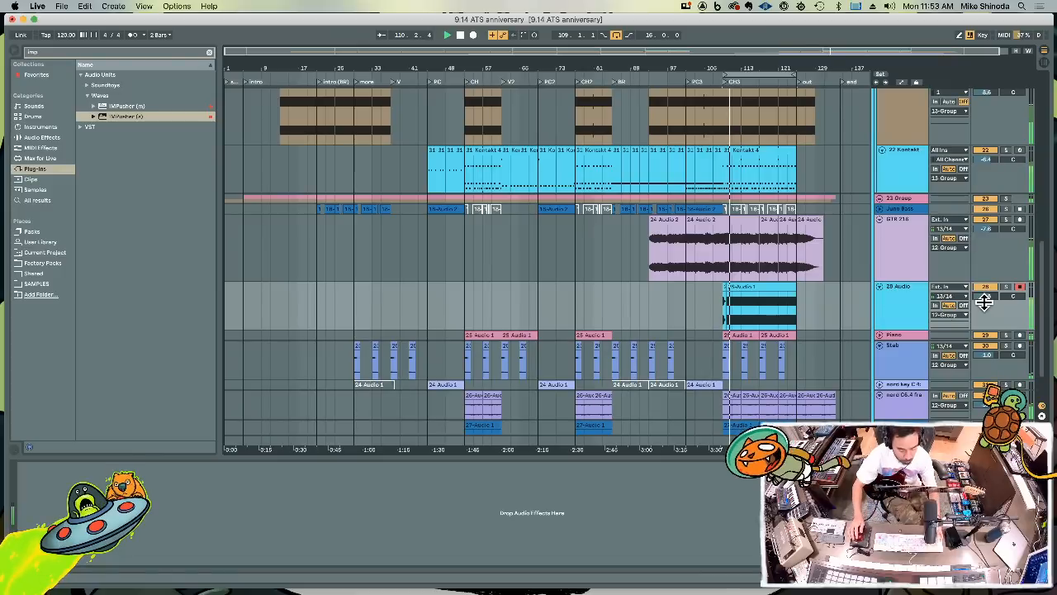
Add a second audio track below and move the take's second half, bars 117 to 125, onto it at bar 109
key("super+t")
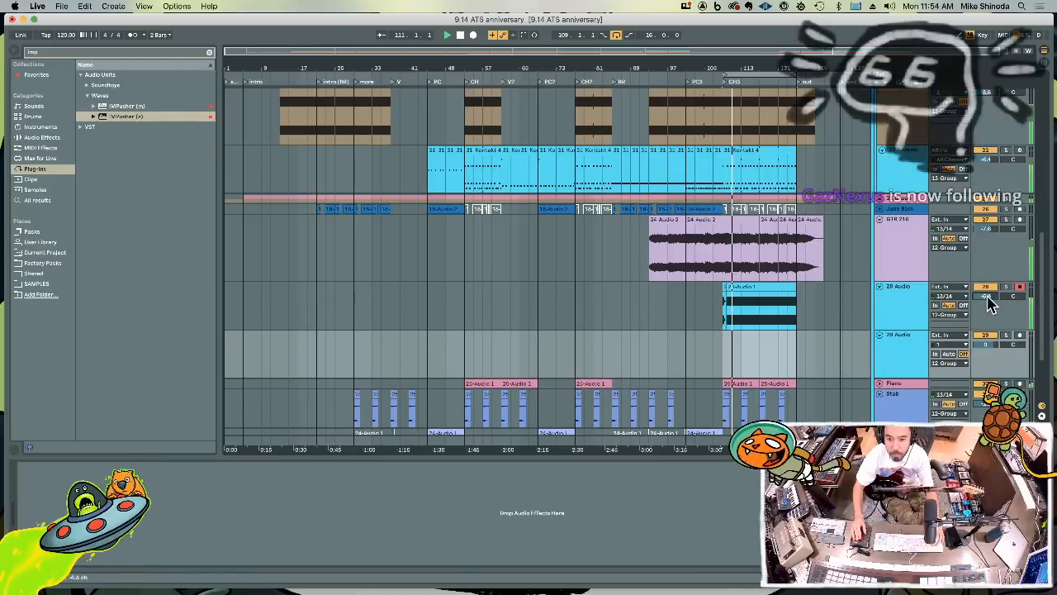
left_click(730, 313)
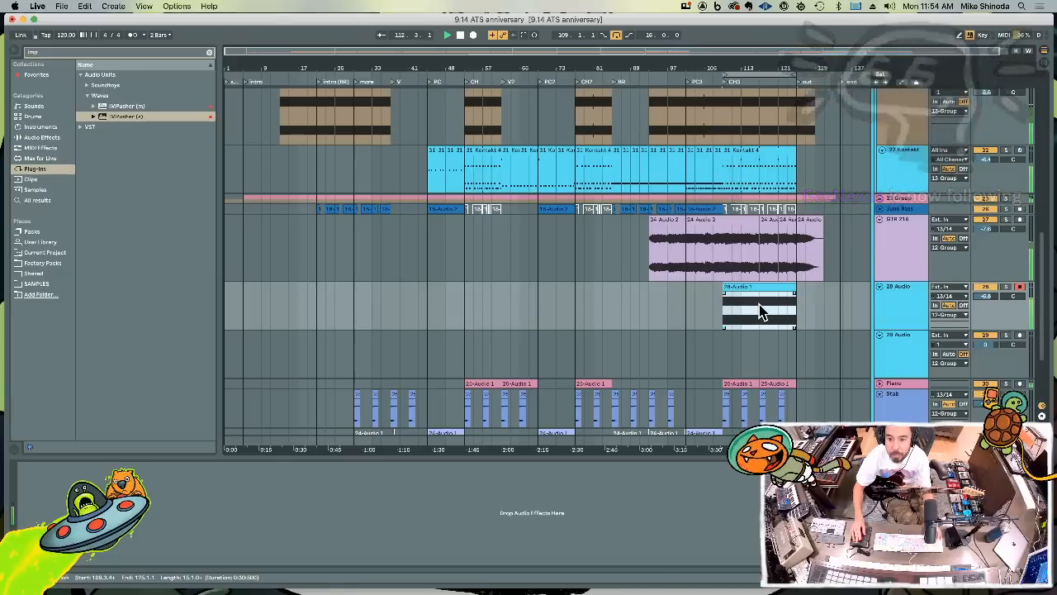
left_click_drag(760, 312, 791, 307)
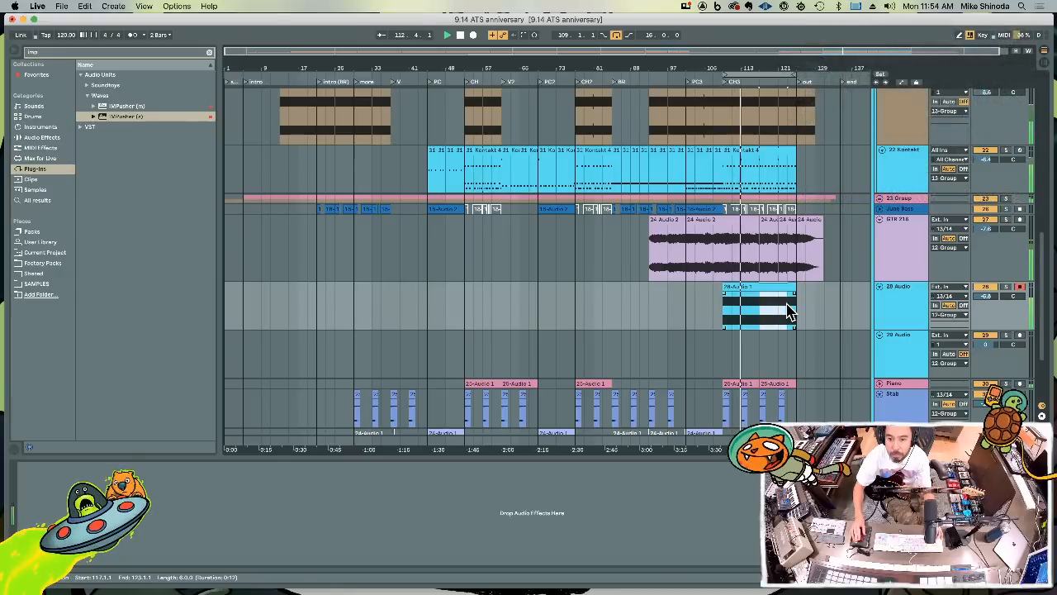
left_click(720, 362)
key("super+v")
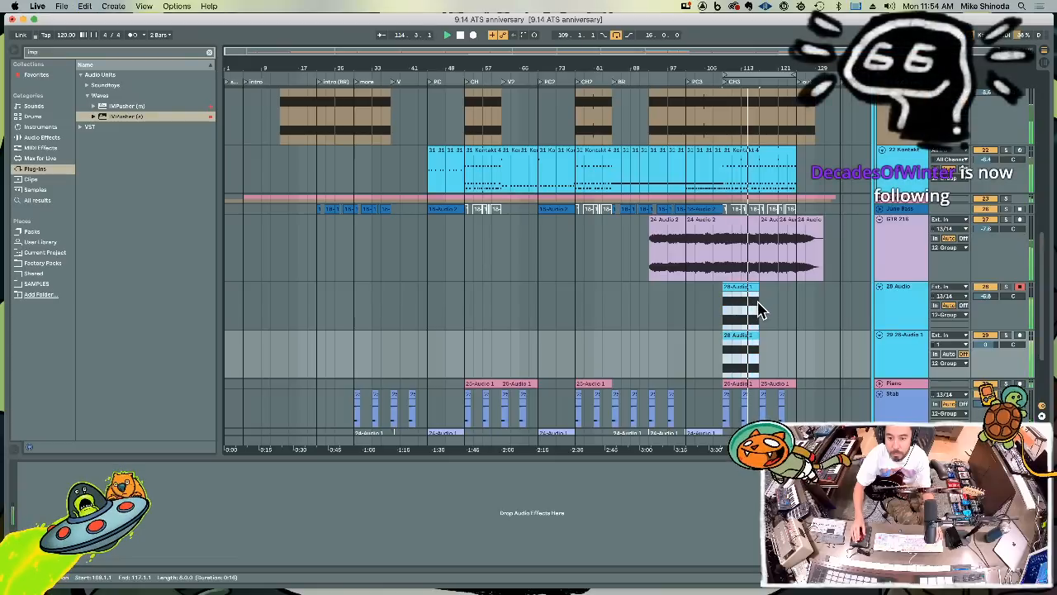
Duplicate the eight-bar clips on both guitar tracks to bar 117 and pan the tracks 50R and 50L
left_click_drag(760, 310, 761, 309)
key("super+d")
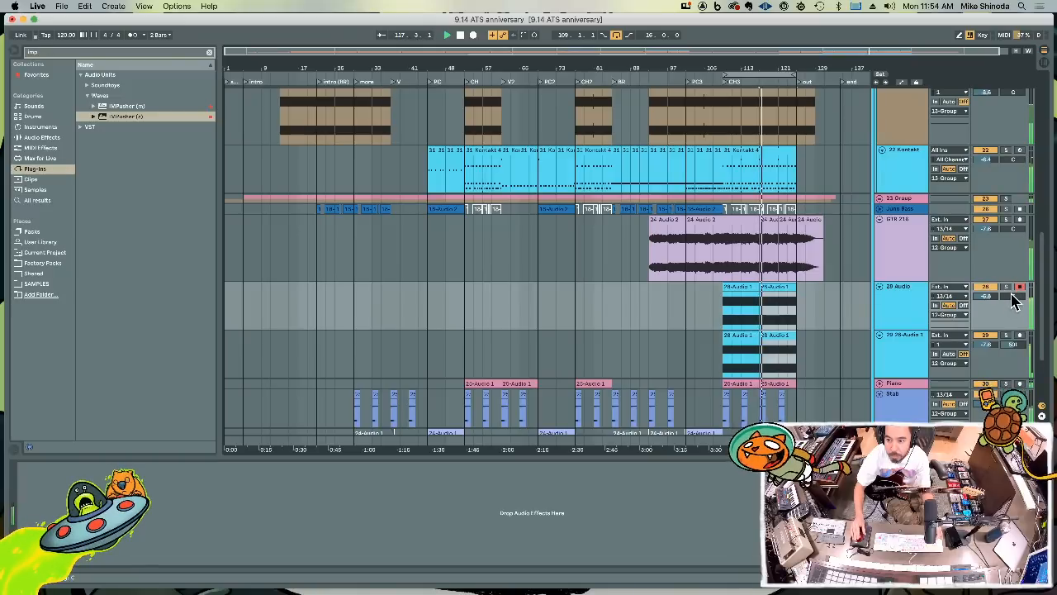
Group the two new guitar audio tracks
left_click(895, 341)
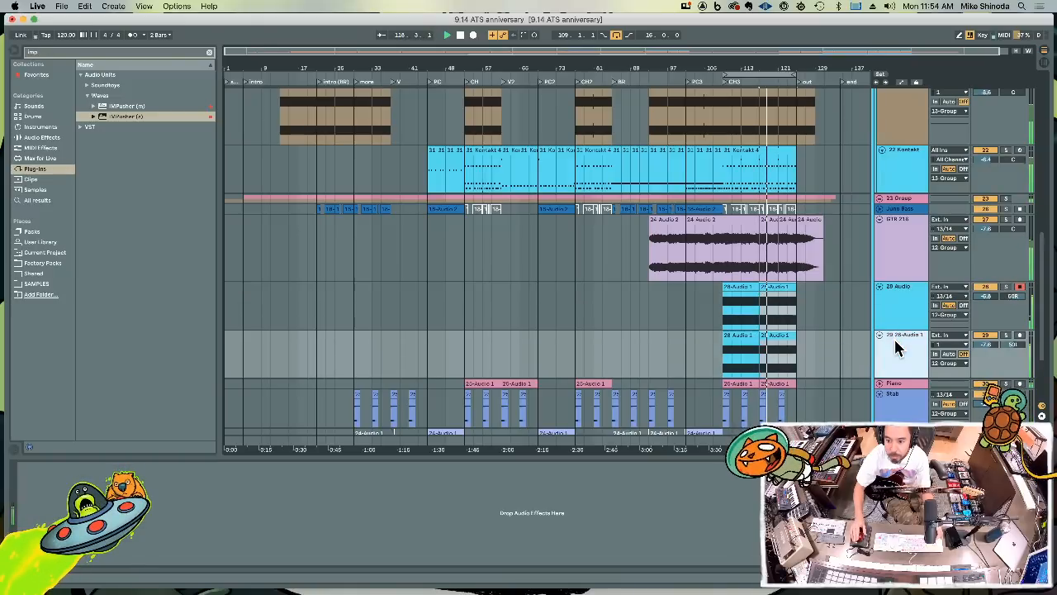
left_click(897, 294, "shift")
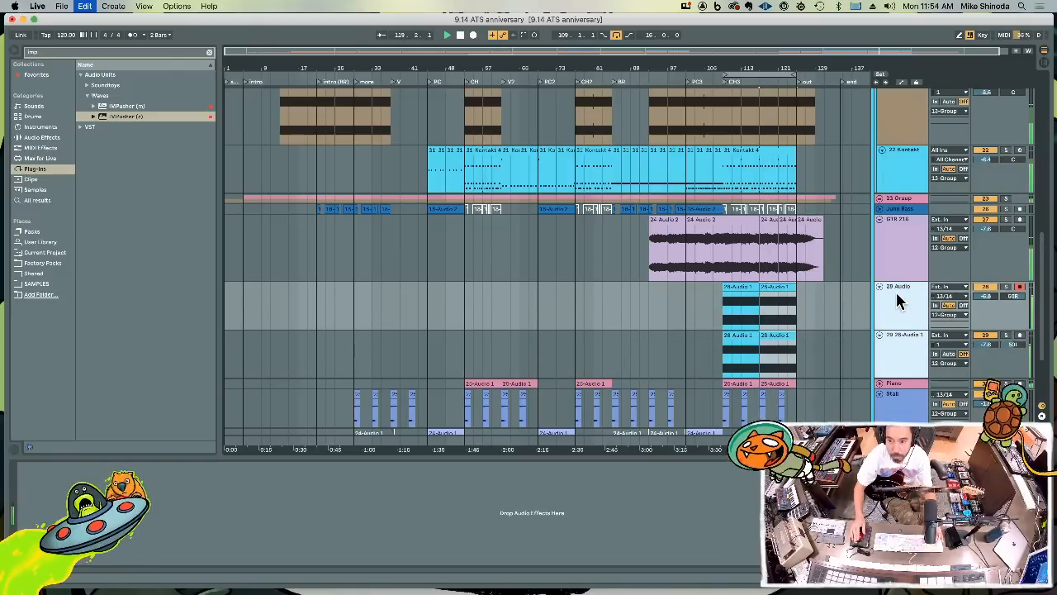
key("super+g")
Reset both grouped guitar tracks to 0 dB and lower the group's volume to about -13.5 dB
left_click_drag(986, 296, 985, 317)
double_click(985, 336)
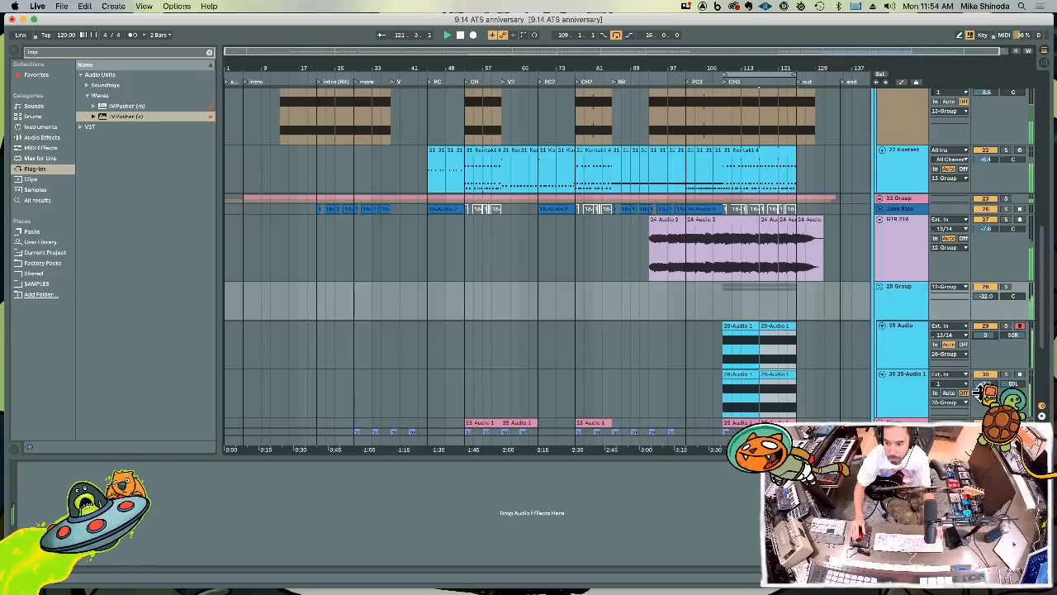
left_click_drag(988, 297, 988, 299)
Rename the guitar group as CH GTR bari 212
left_click(906, 295)
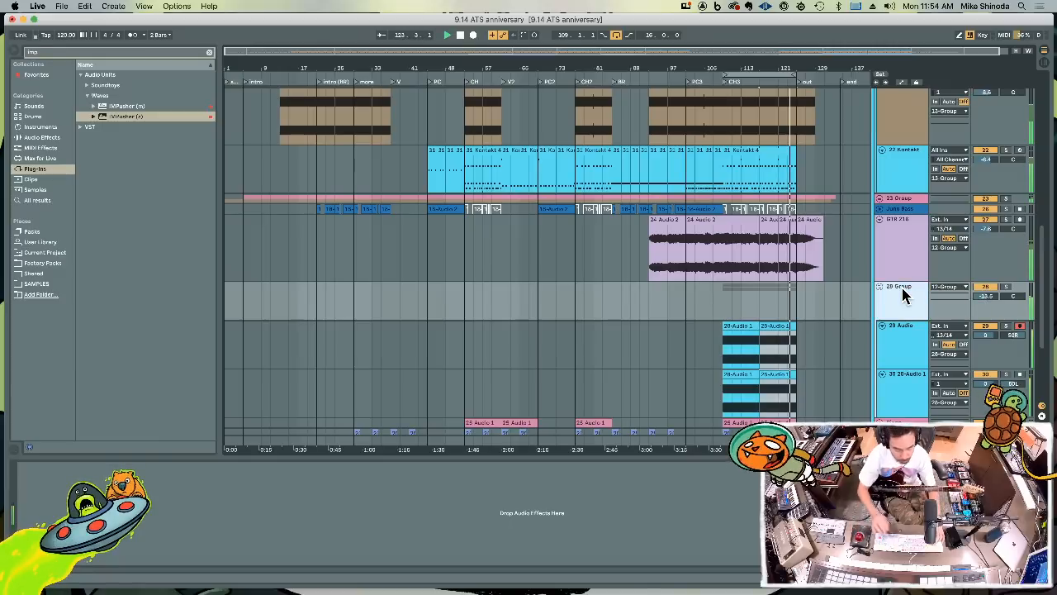
key("super+r")
type("CH GT")
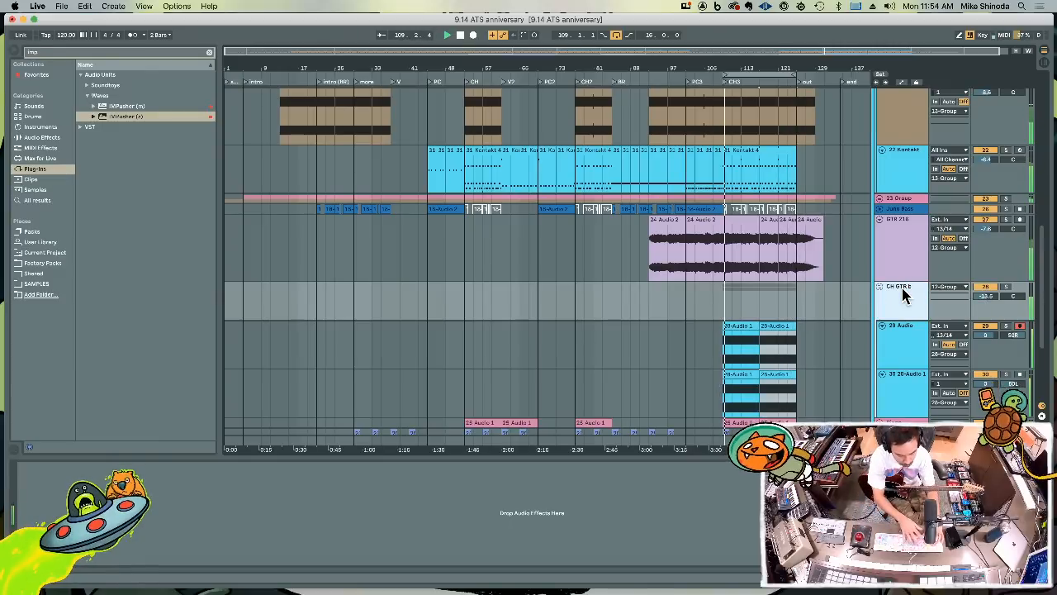
type("R bari 212")
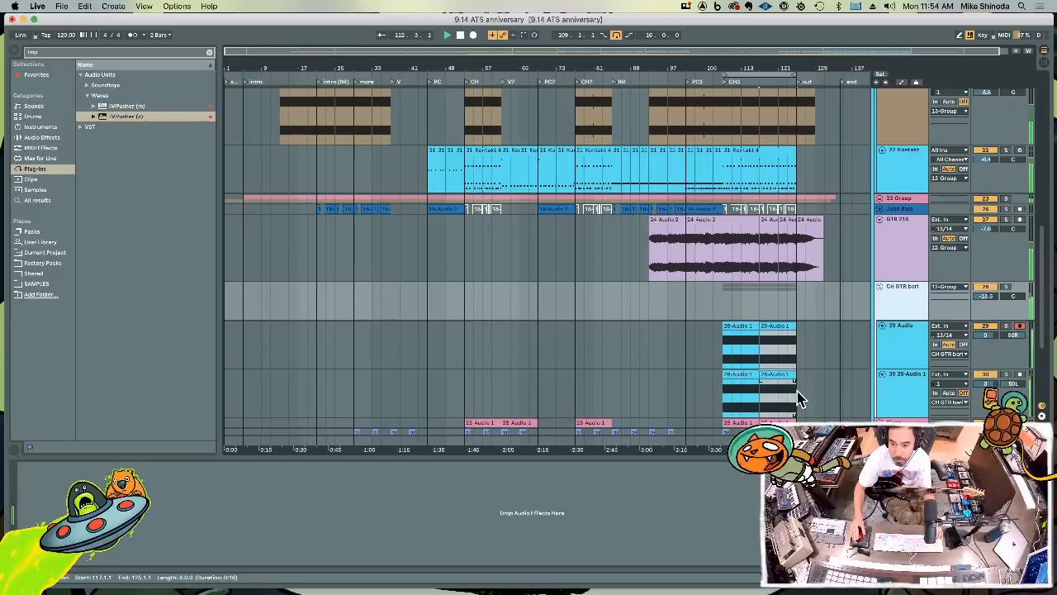
Copy the eight-bar guitar clips at bar 117 on both tracks into the CH2 section at bar 77
left_click_drag(797, 397, 717, 355)
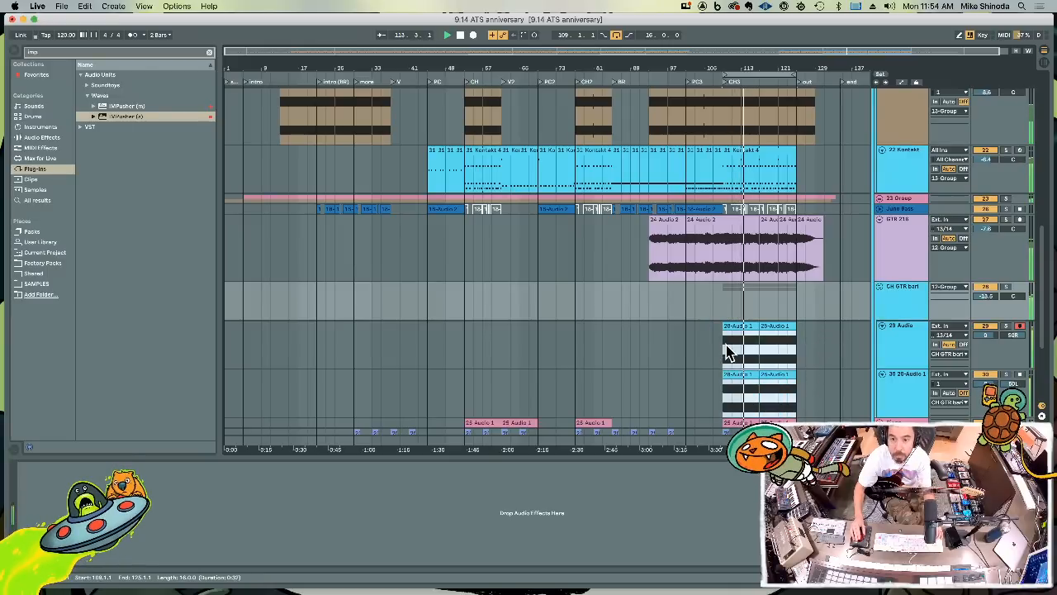
left_click(760, 349)
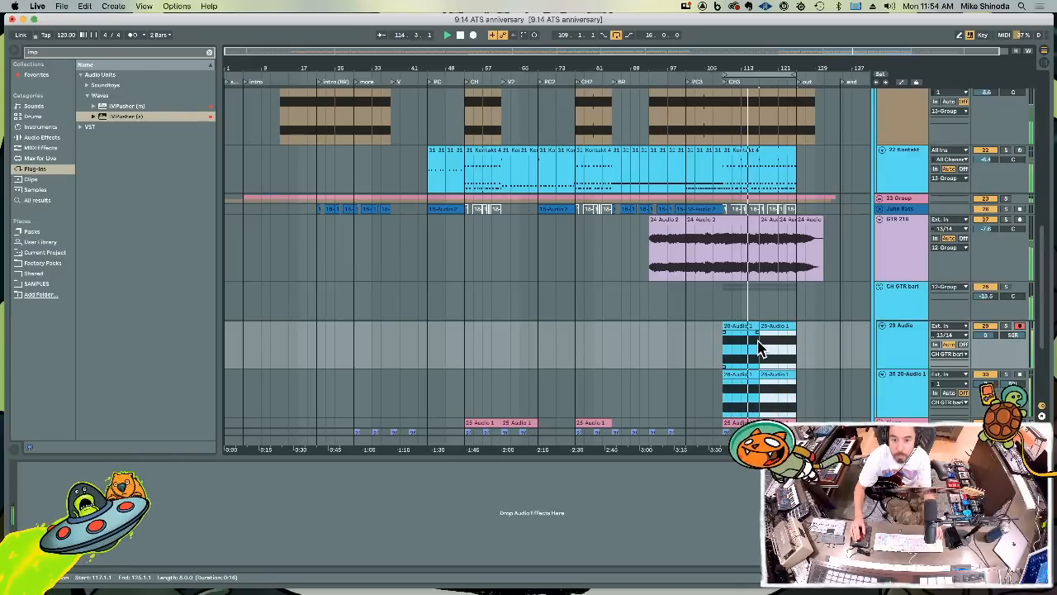
left_click_drag(579, 361, 601, 385)
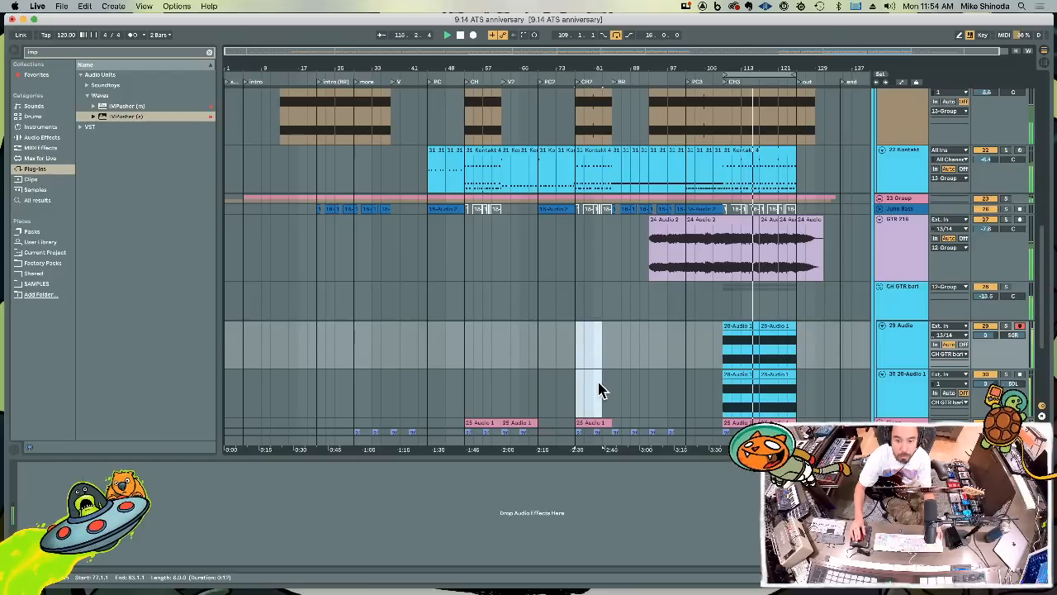
key("super+v")
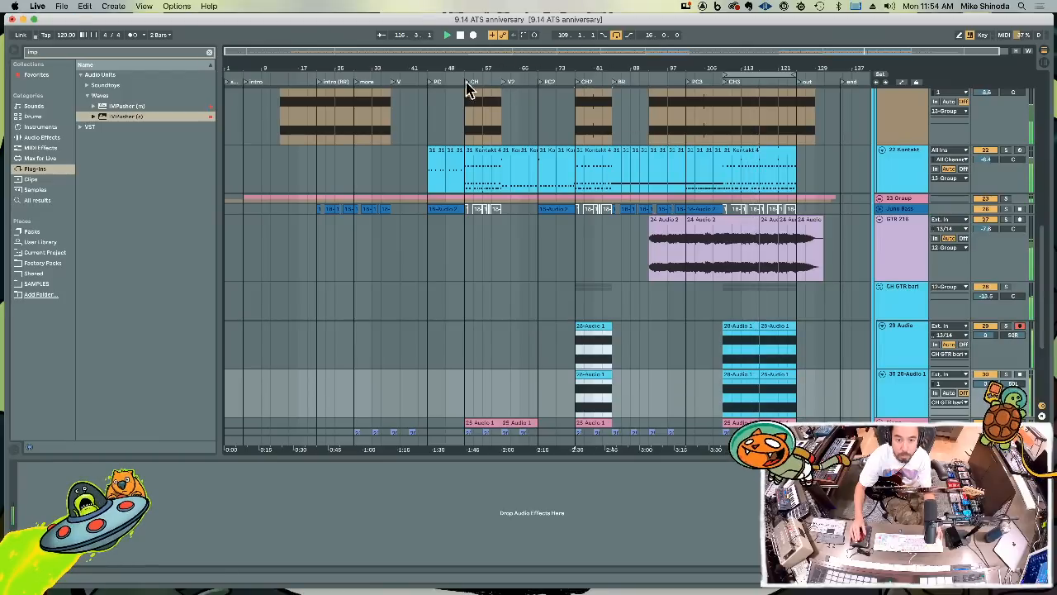
Play from the V locator and paste the guitar clips into the first CH section at bar 53 on both tracks
left_click(396, 86)
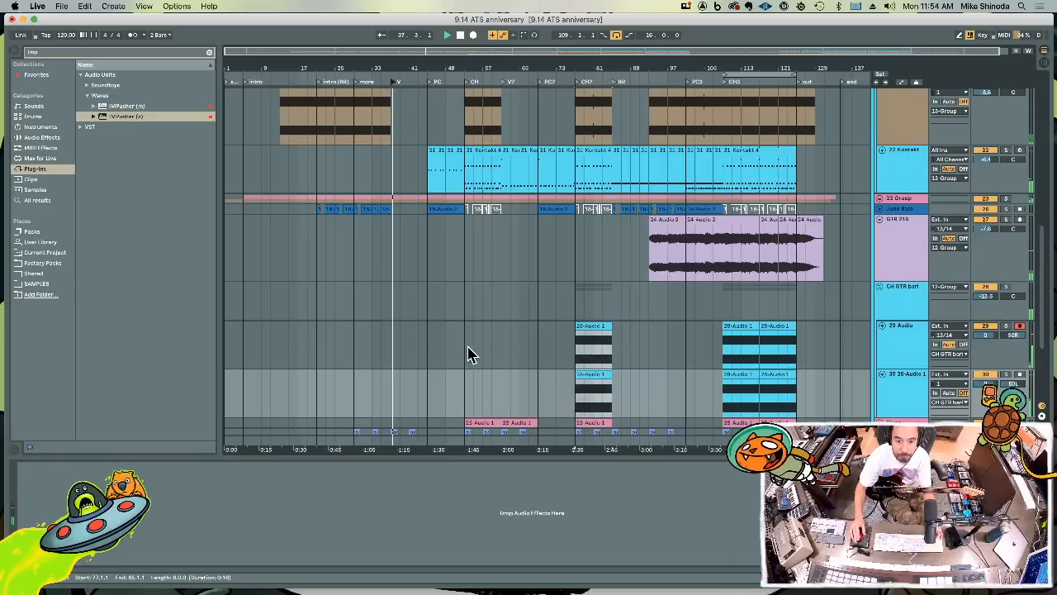
left_click_drag(468, 353, 488, 377)
key("super+v")
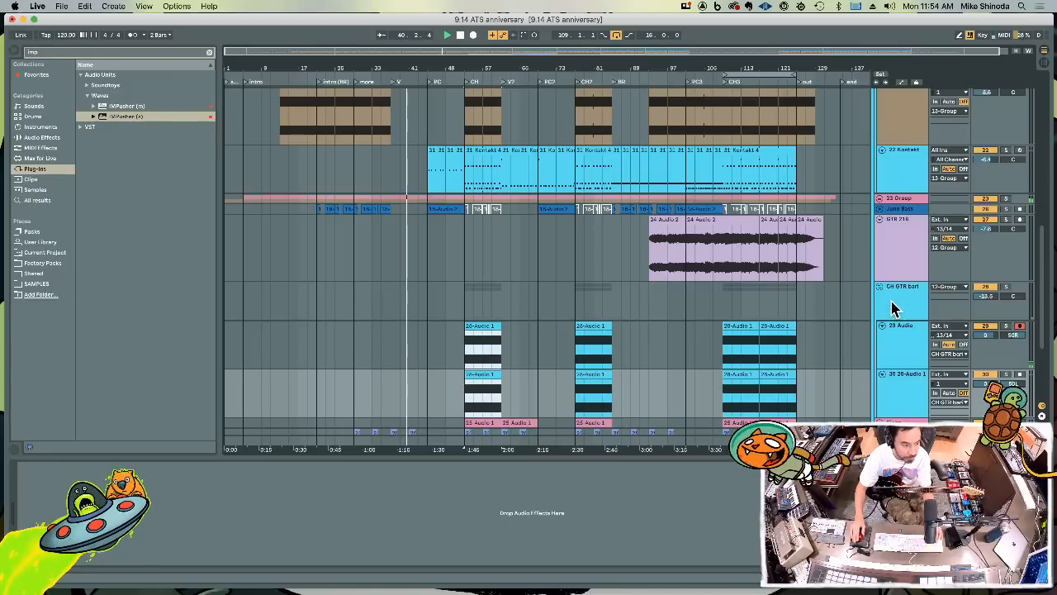
Save the set and loop the first CH section from bar 53 to bar 61
key("super+s")
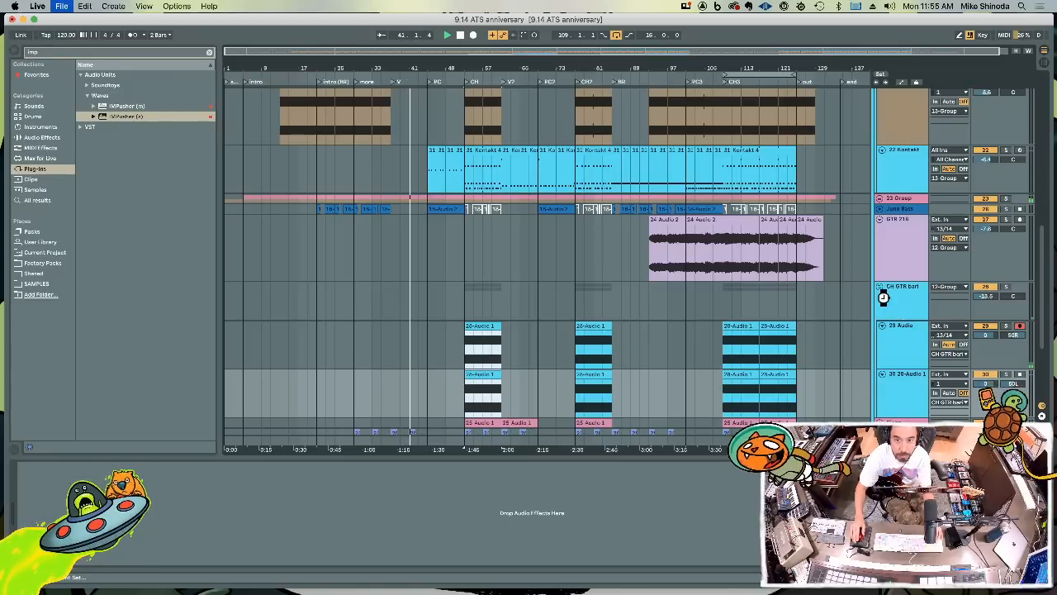
key("super+l")
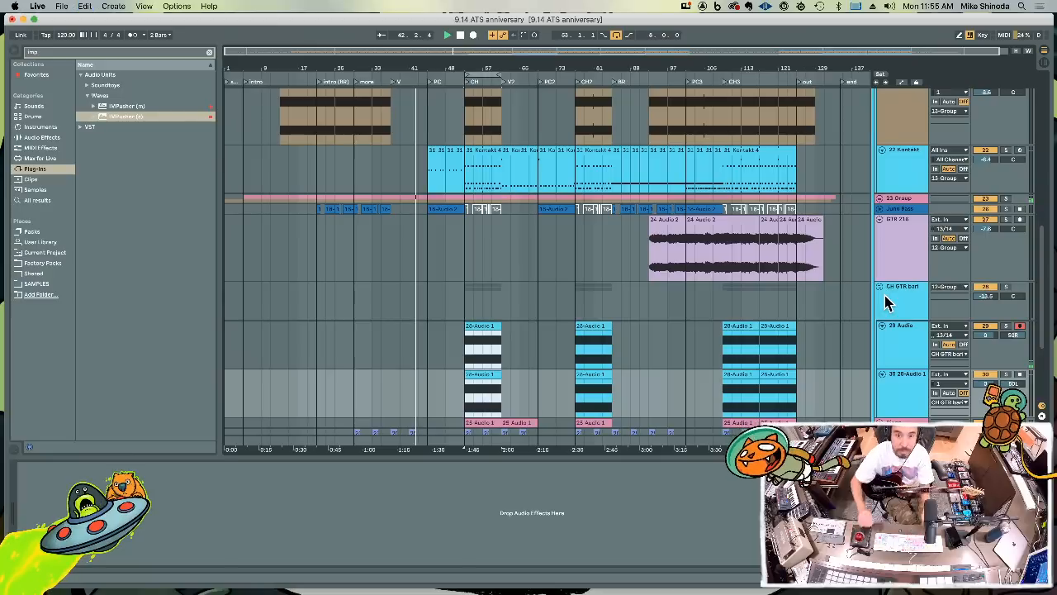